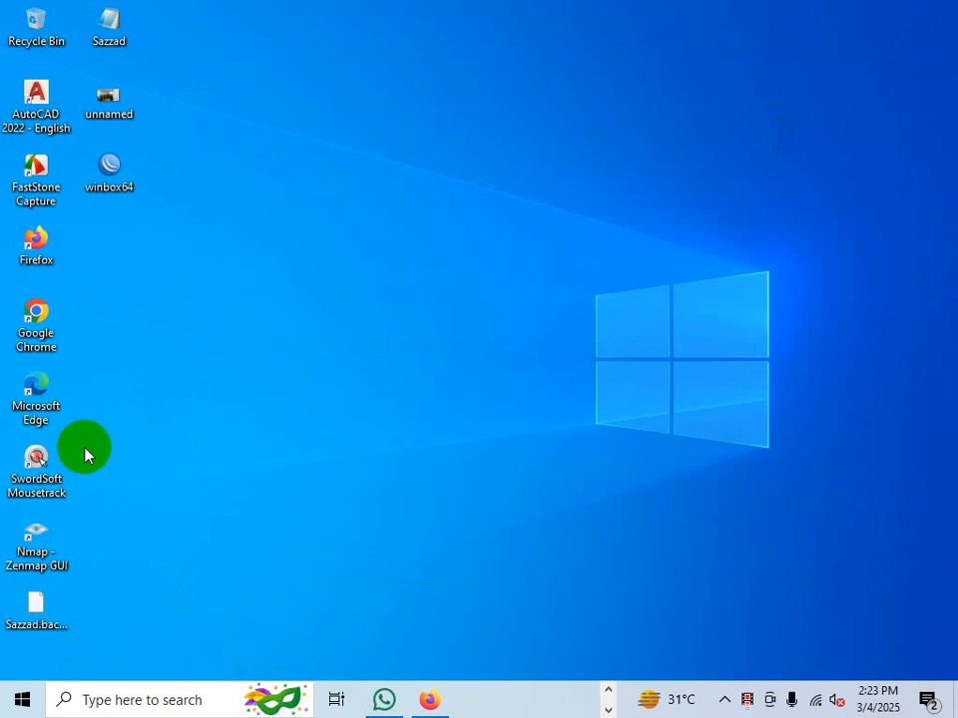
# - Launch AutoCAD 2022 and start a new blank drawing
pyautogui.click(608, 706)
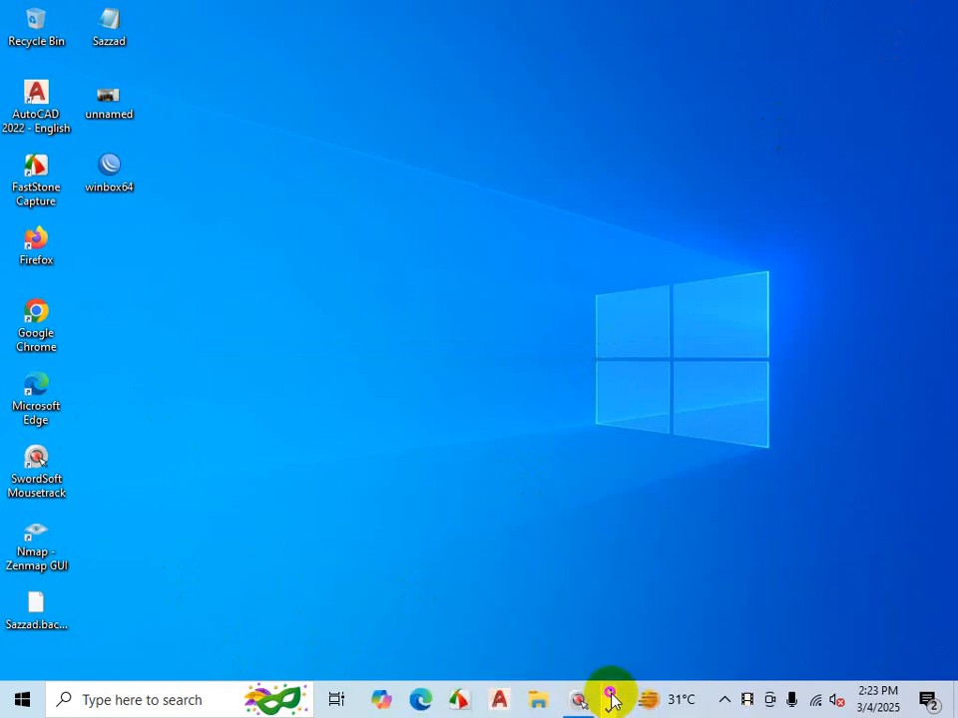
pyautogui.click(499, 701)
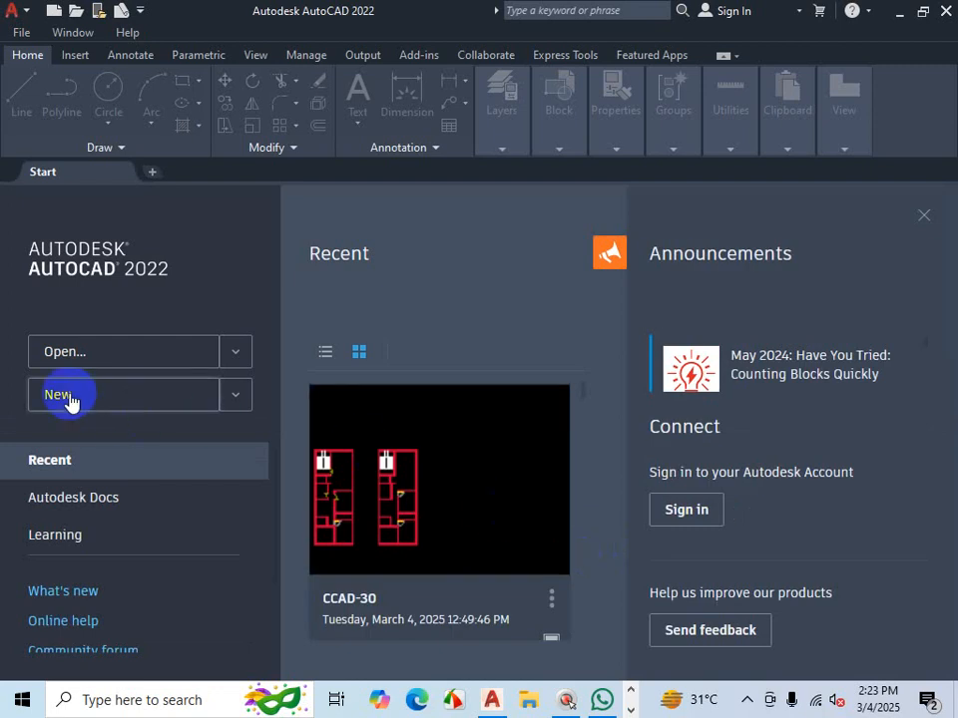
pyautogui.click(62, 395)
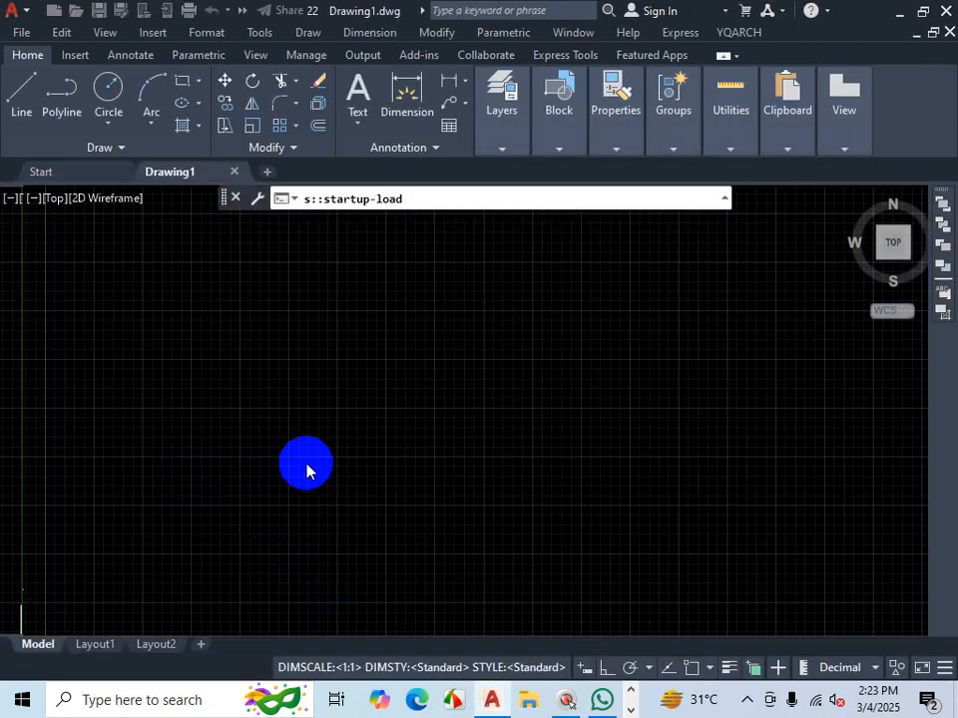
# - Add the Grid toggle to the status bar customization and turn the grid display off
pyautogui.click(943, 670)
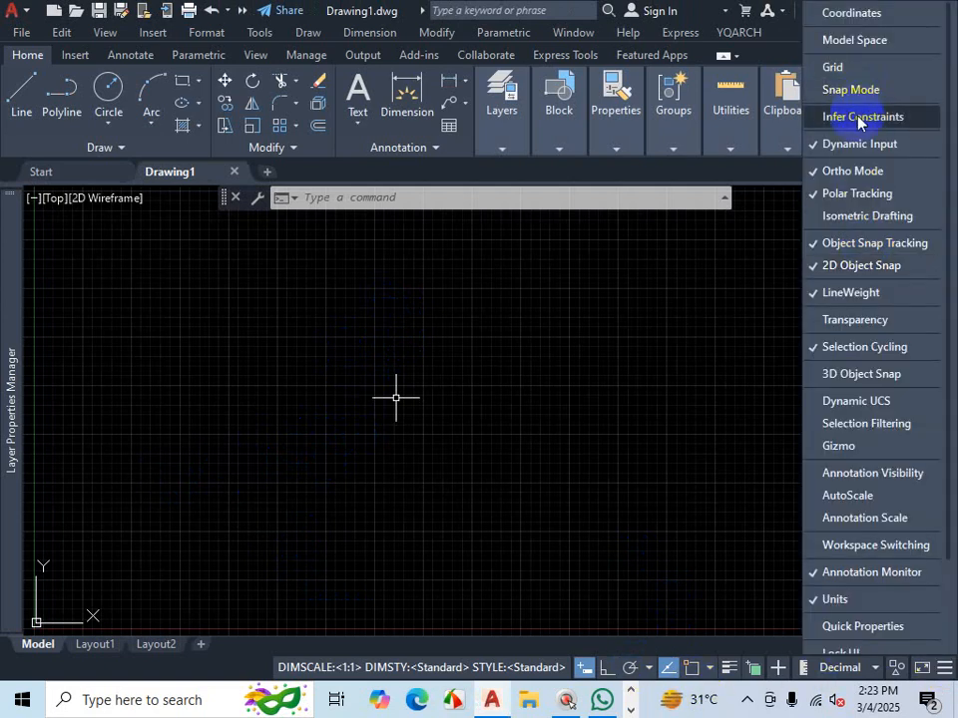
pyautogui.click(833, 67)
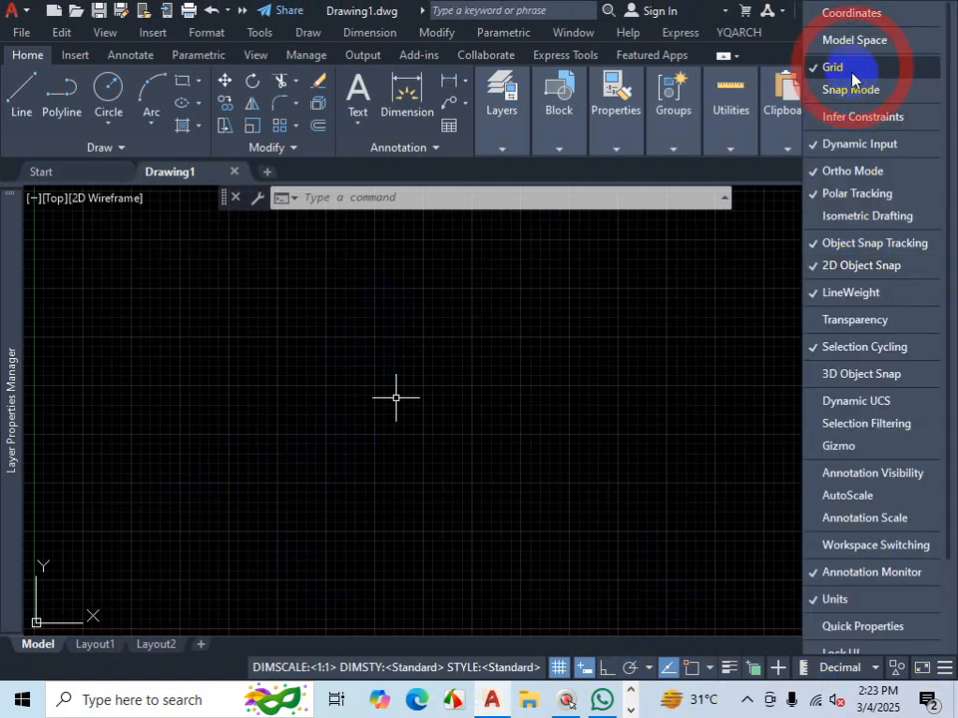
pyautogui.click(557, 667)
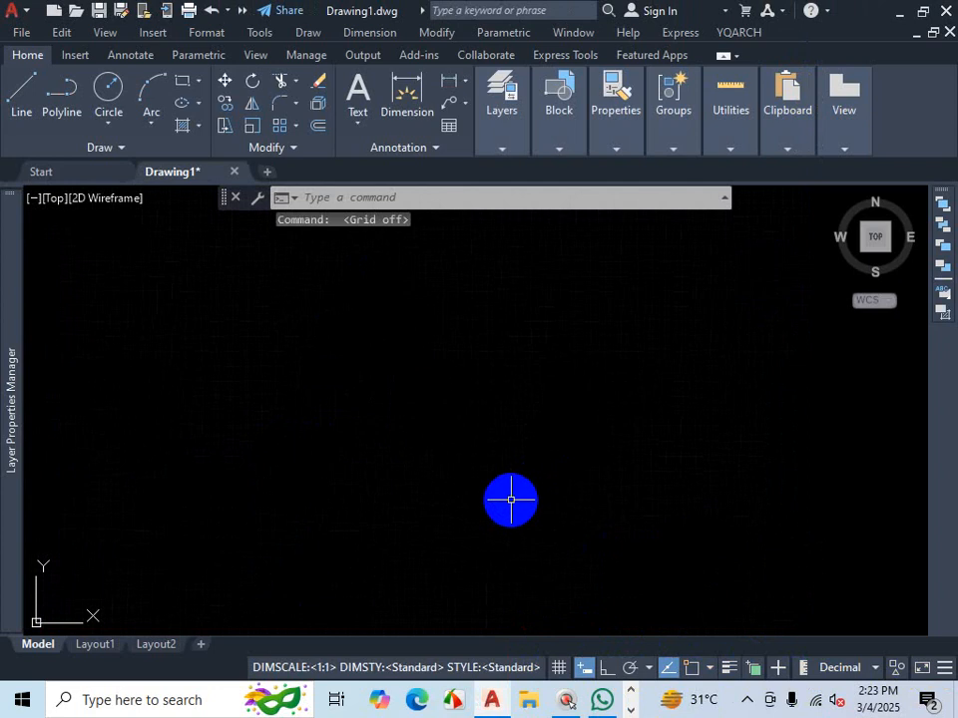
# - Configure the drawing units to Engineering length type with 0'-0.00" precision
pyautogui.write('un')
pyautogui.press('Return')
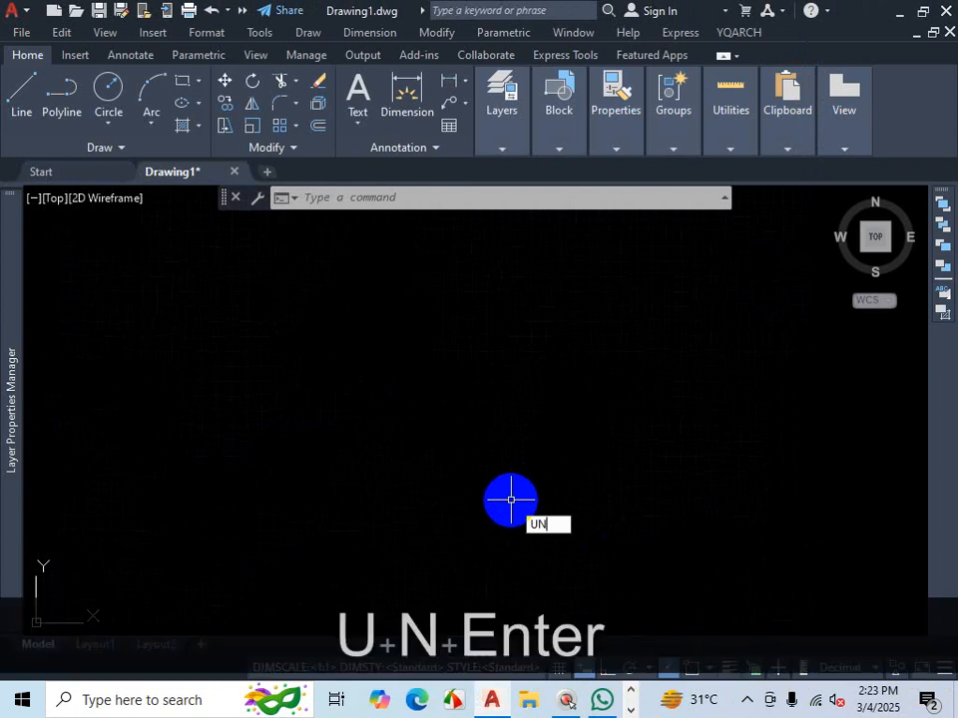
pyautogui.click(437, 218)
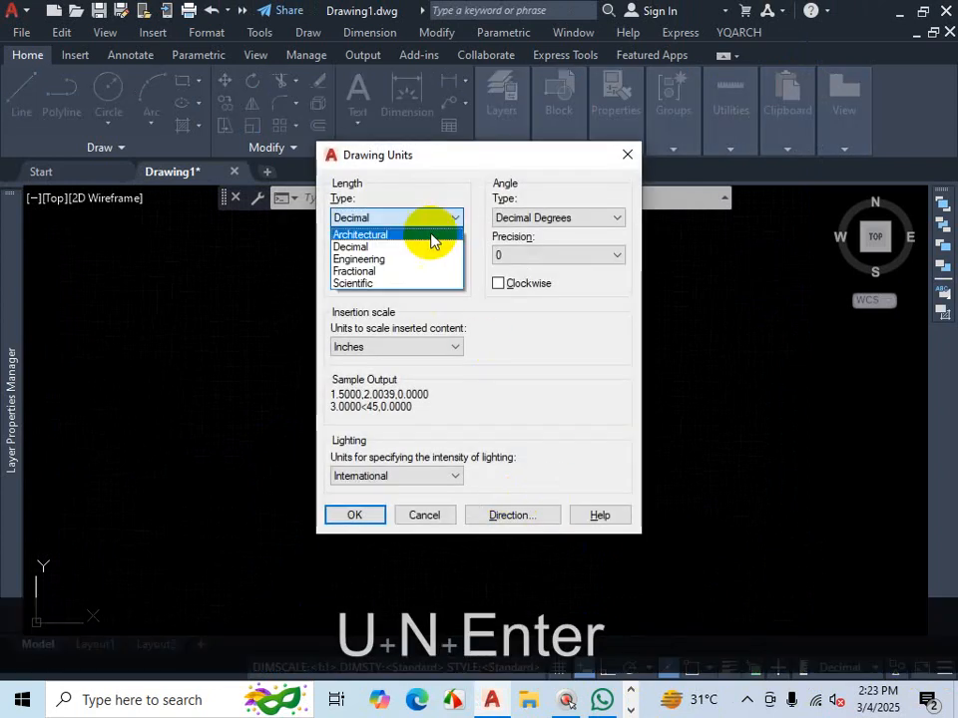
pyautogui.click(393, 259)
pyautogui.click(415, 257)
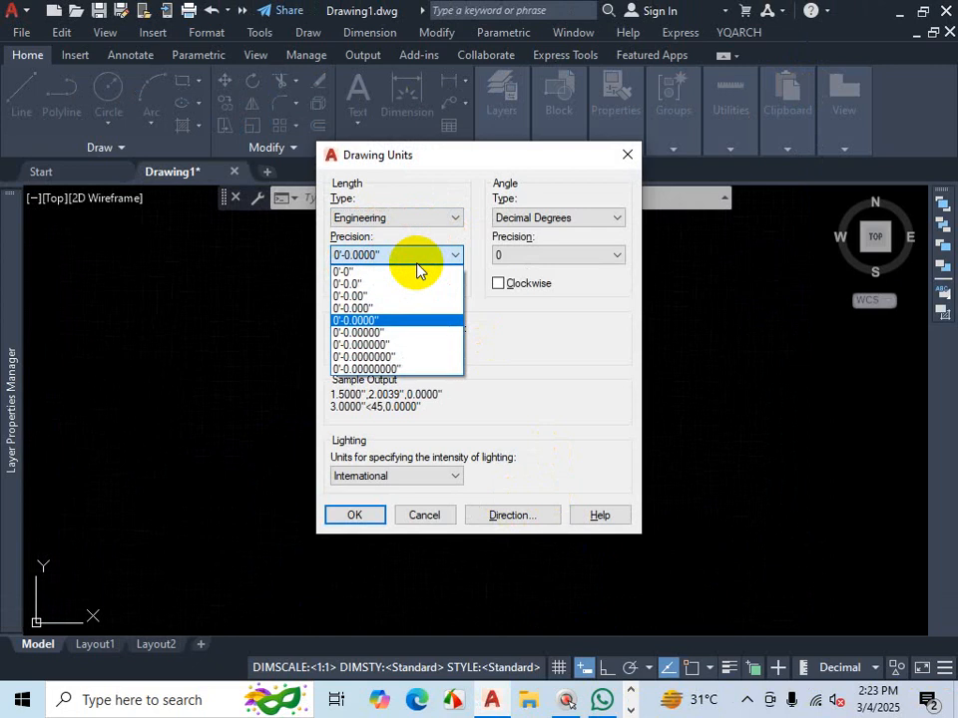
pyautogui.click(369, 296)
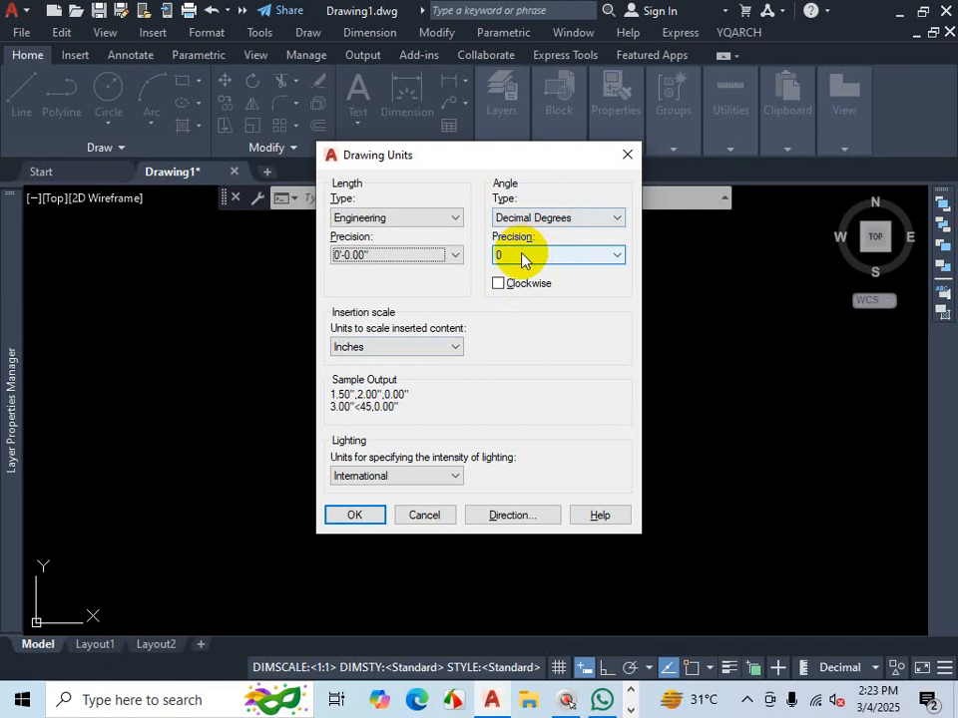
pyautogui.click(356, 516)
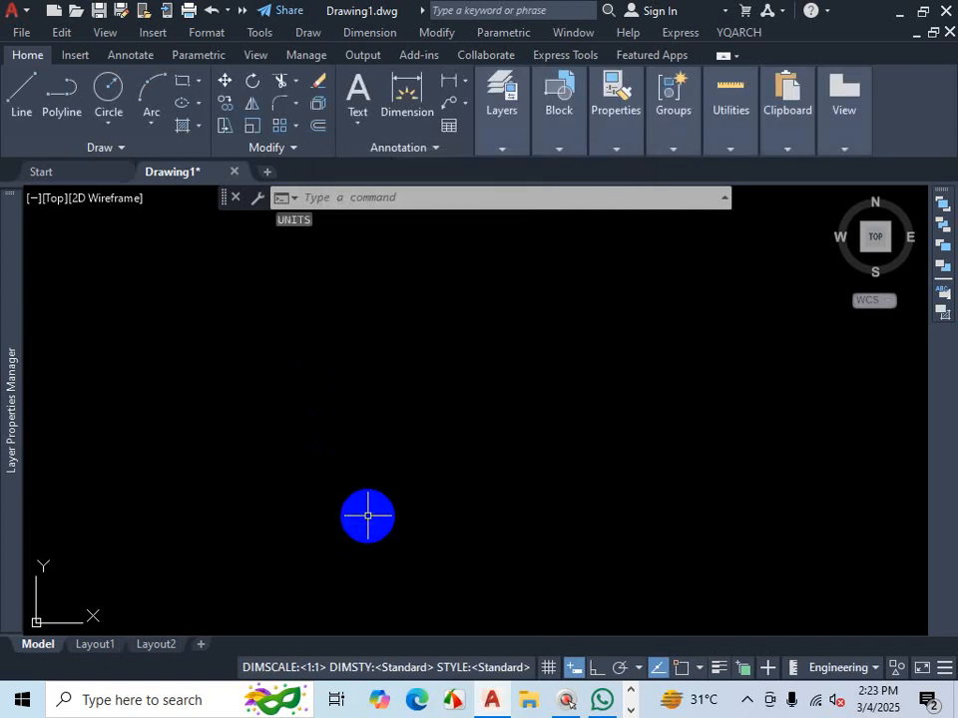
# - Set the drawing limits from 0,0 to 300',300' and zoom to show all of them
pyautogui.write('LIMITS')
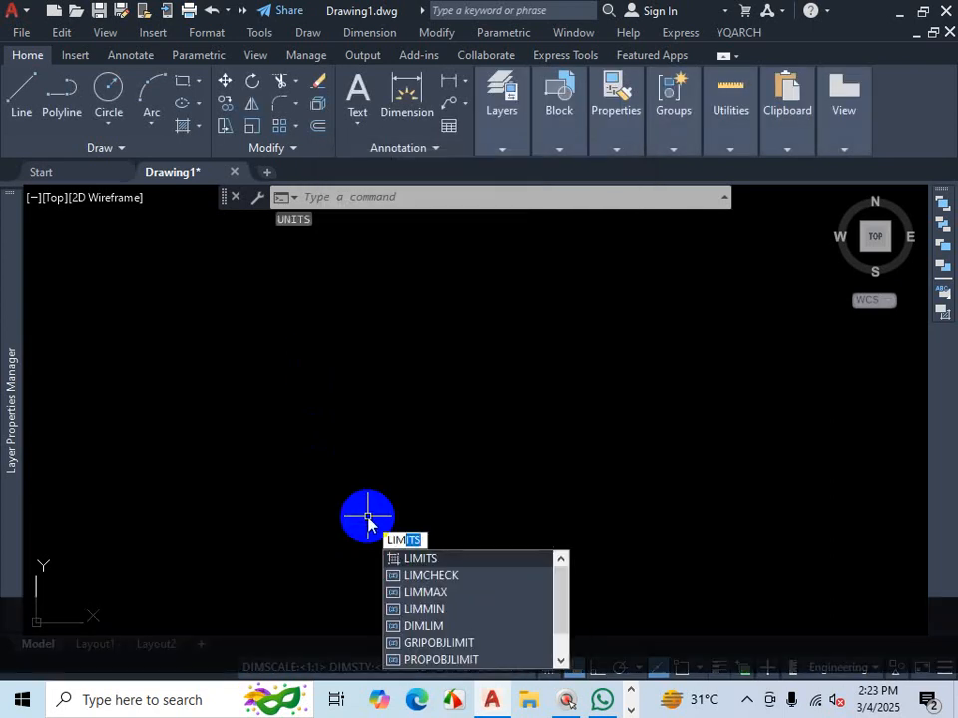
pyautogui.press('Return')
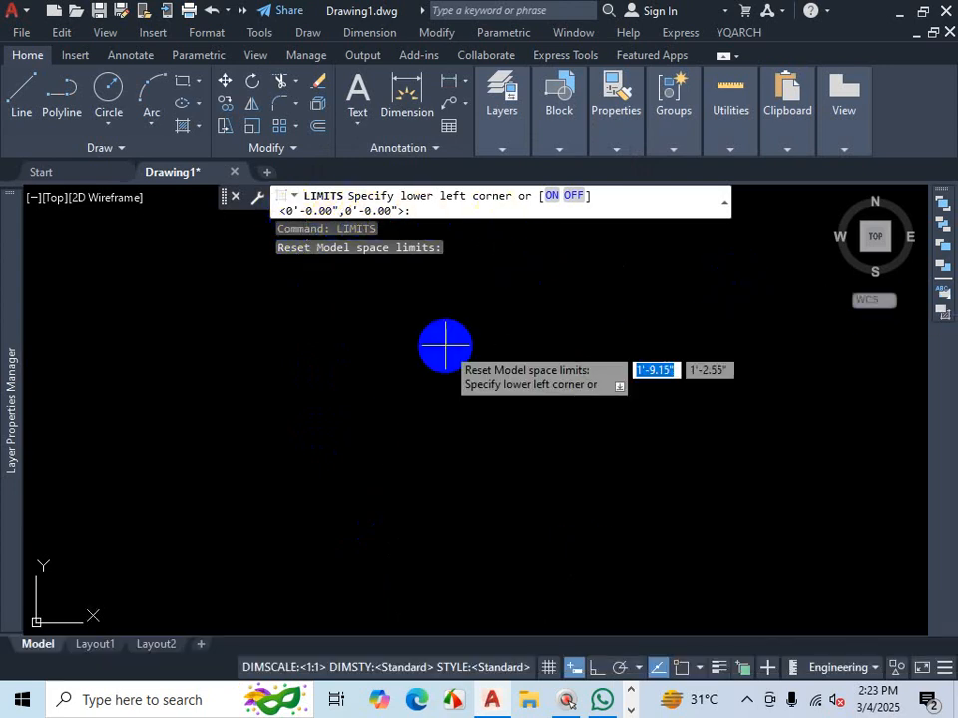
pyautogui.press('Return')
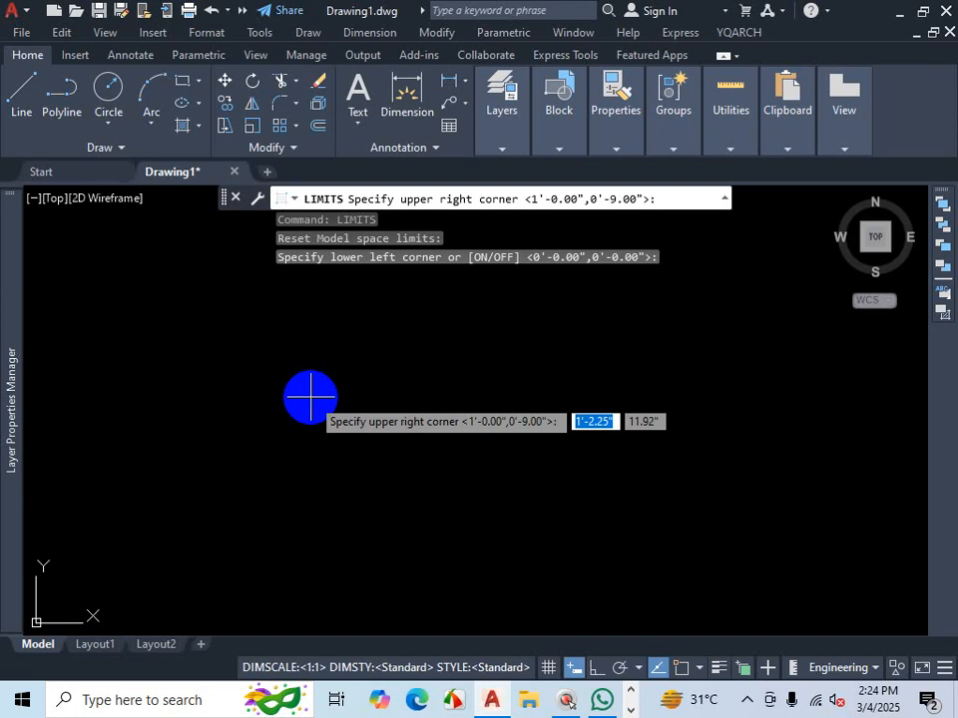
pyautogui.write('3')
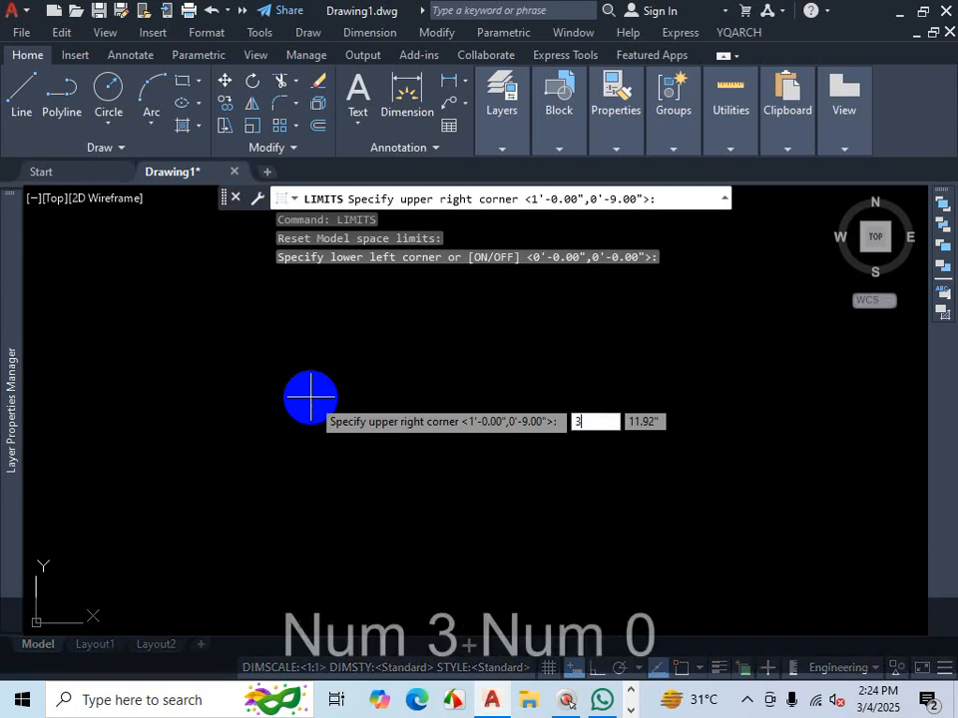
pyautogui.write("00'")
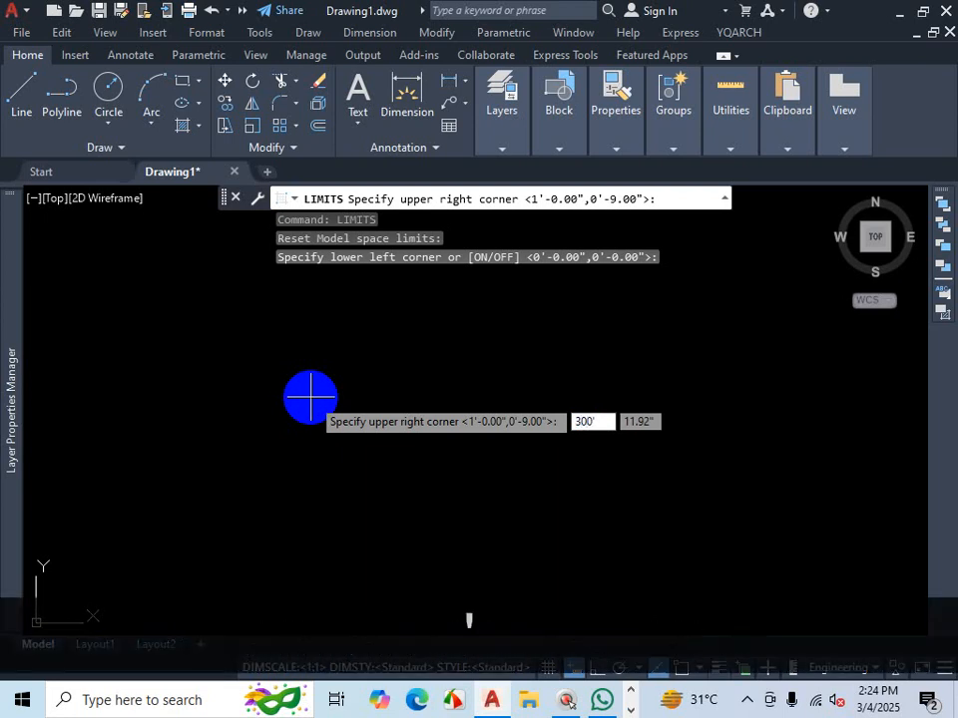
pyautogui.press('Tab')
pyautogui.write("300'")
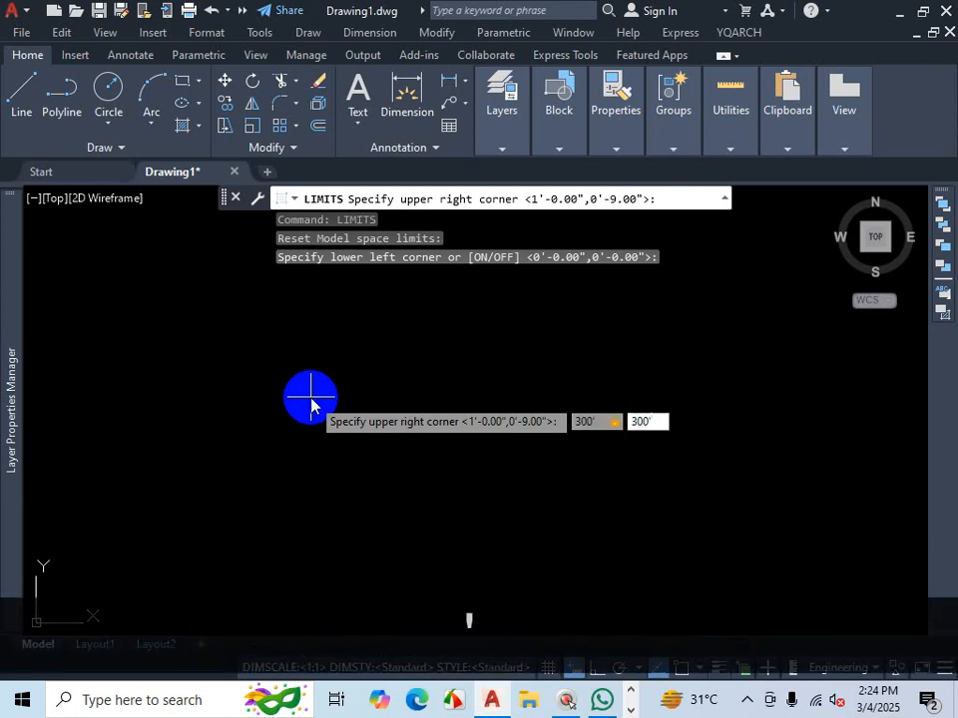
pyautogui.press('Return')
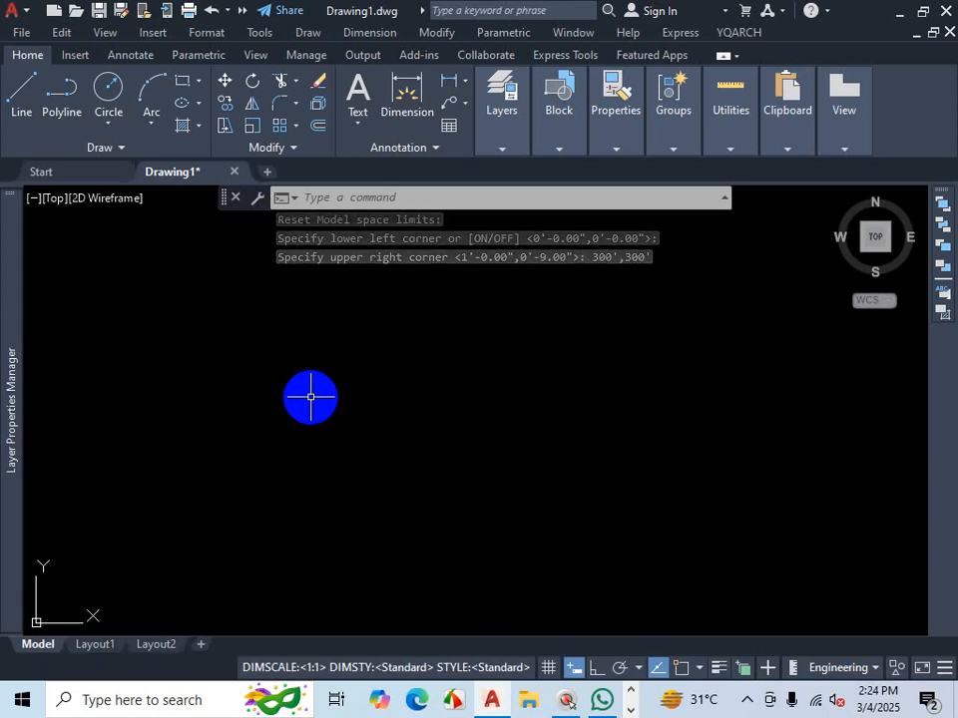
pyautogui.write('Z')
pyautogui.press('Return')
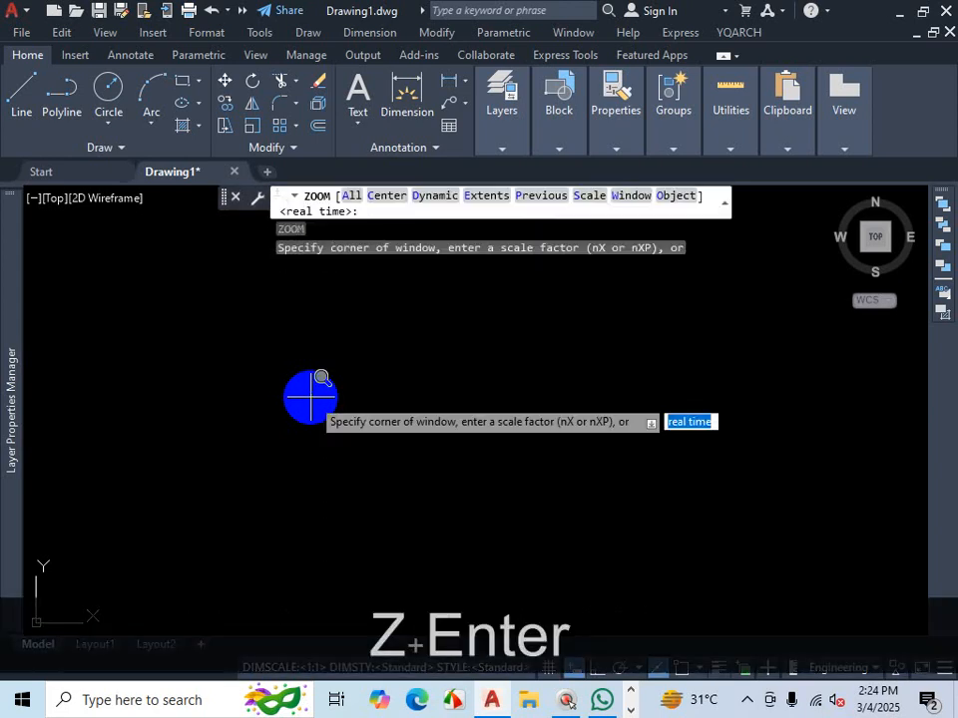
pyautogui.write('A')
pyautogui.press('Return')
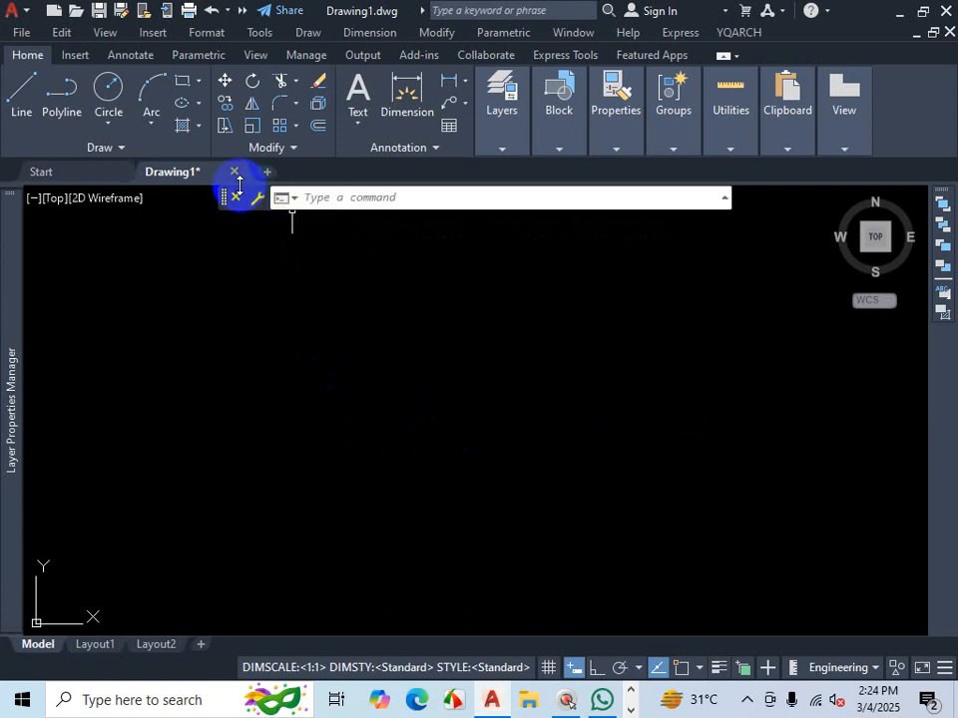
# - Open Save As and choose the AutoCAD 2007/LT2007 Drawing (*.dwg) file type
pyautogui.moveTo(209, 186)
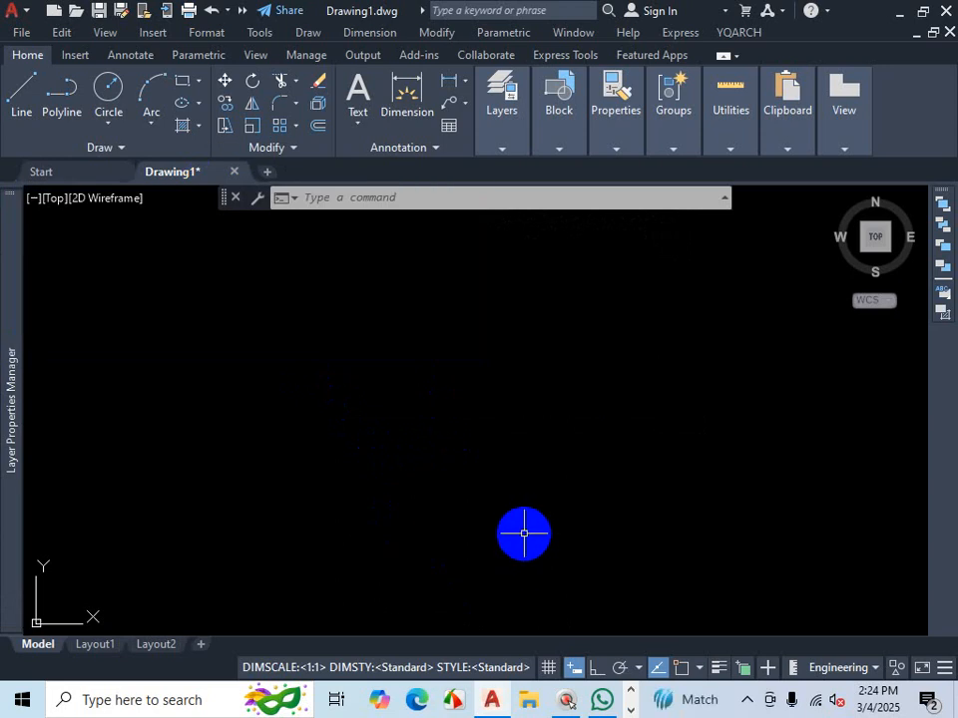
pyautogui.hotkey('ctrl', 's')
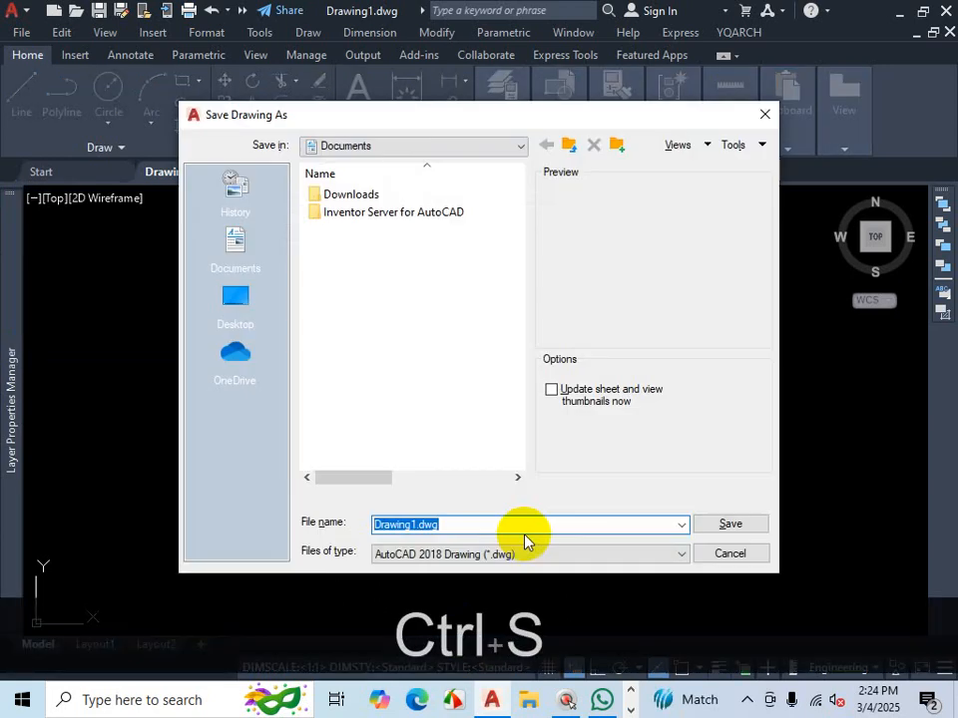
pyautogui.click(462, 159)
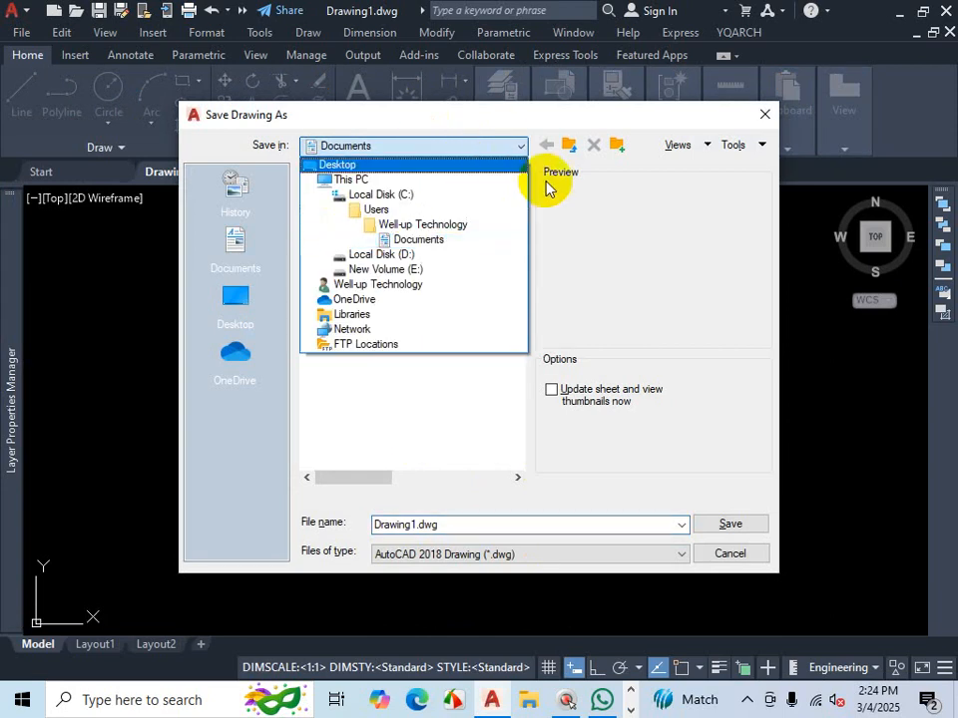
pyautogui.click(656, 277)
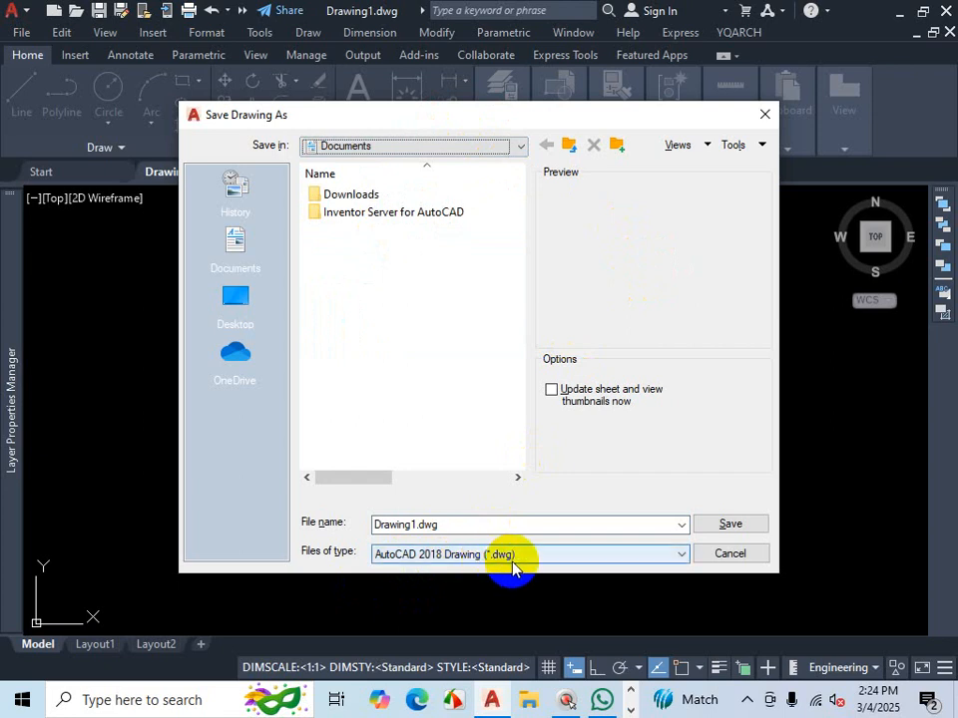
pyautogui.click(552, 558)
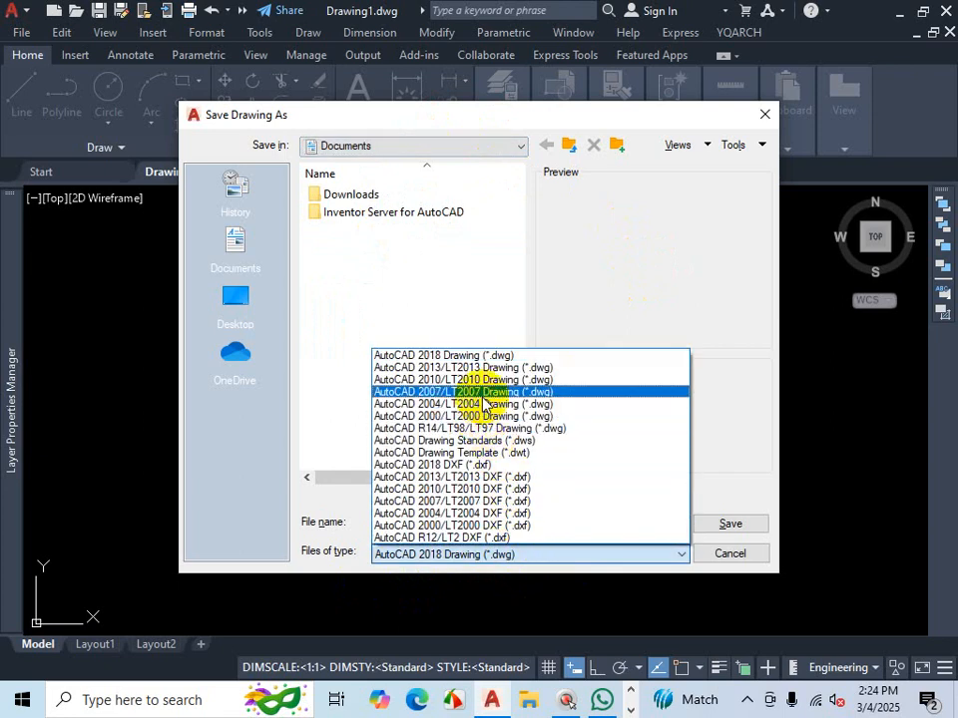
pyautogui.click(483, 392)
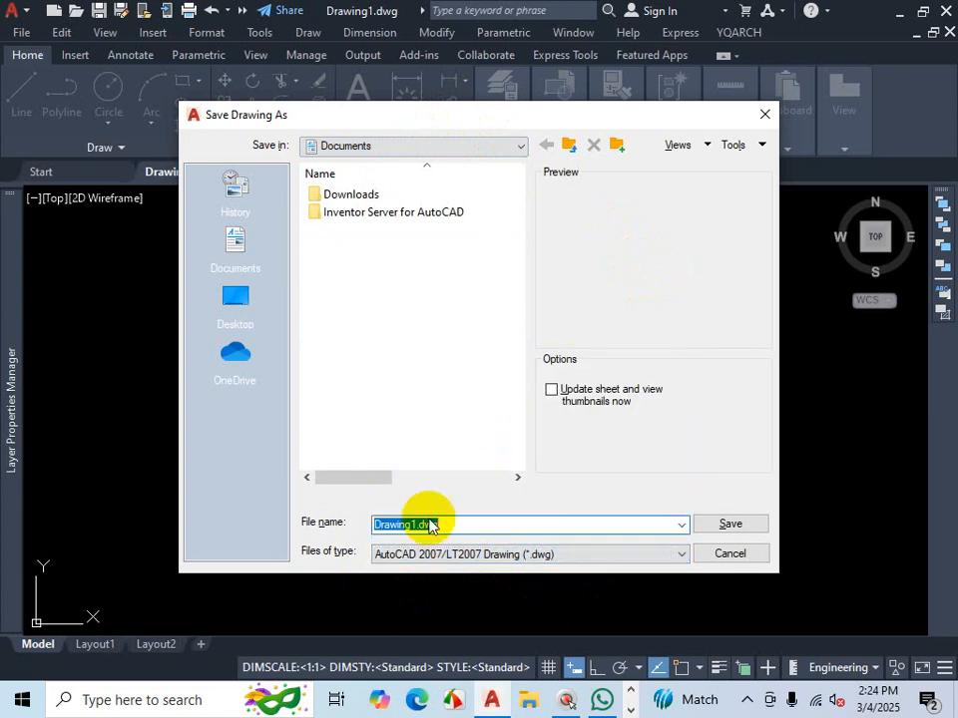
# - Browse to the C-31 folder inside the AutoCAD folder on Local Disk (D:)
pyautogui.click(483, 149)
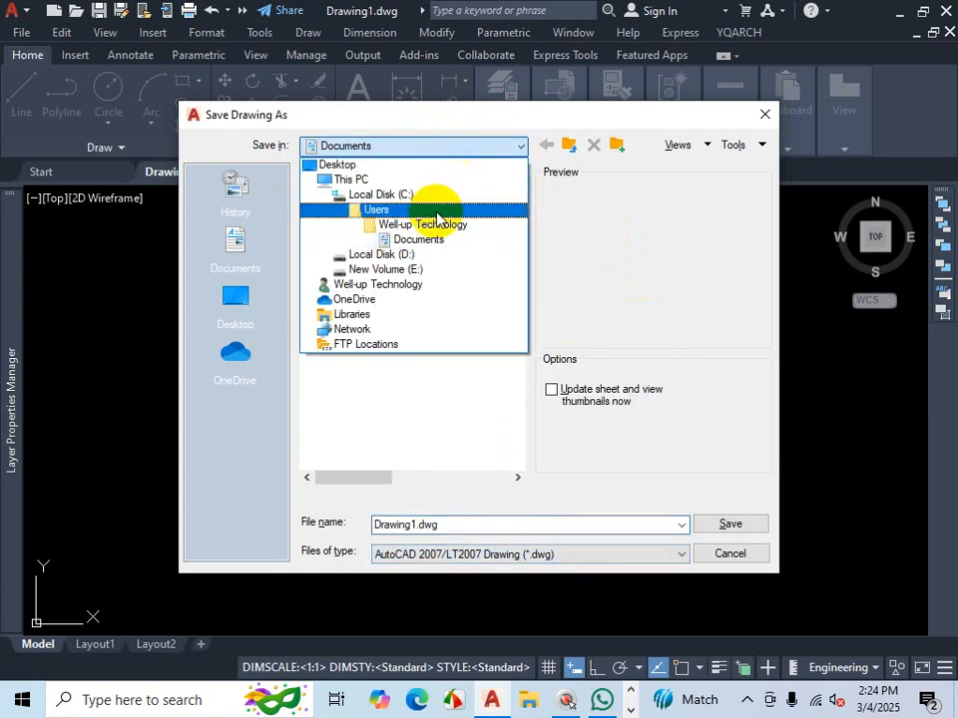
pyautogui.click(403, 255)
pyautogui.click(349, 337)
pyautogui.doubleClick(349, 338)
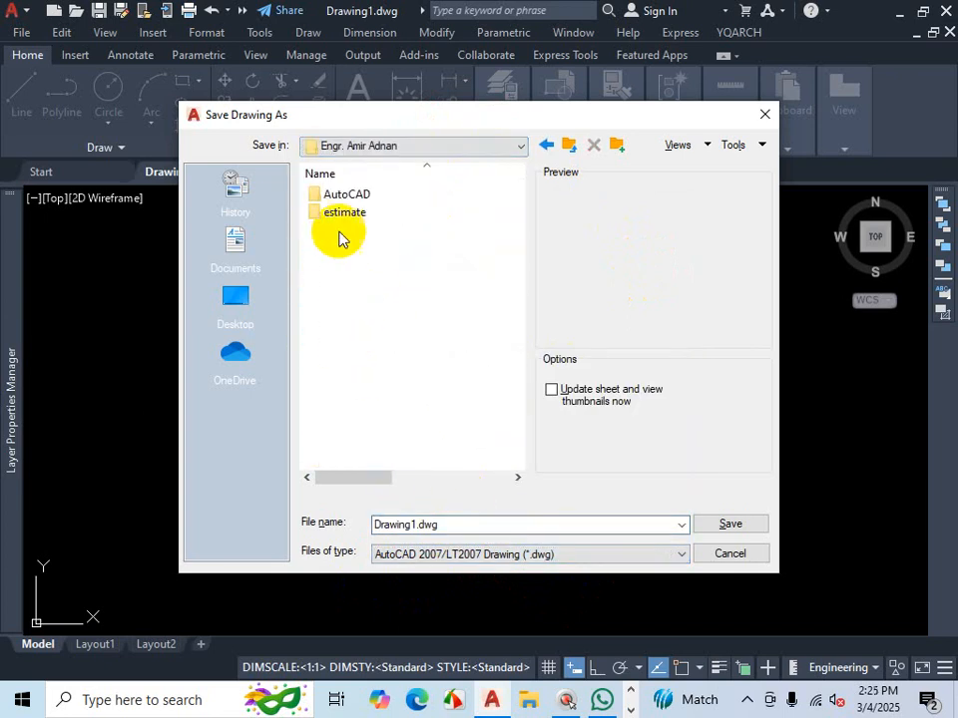
pyautogui.doubleClick(346, 193)
pyautogui.doubleClick(335, 281)
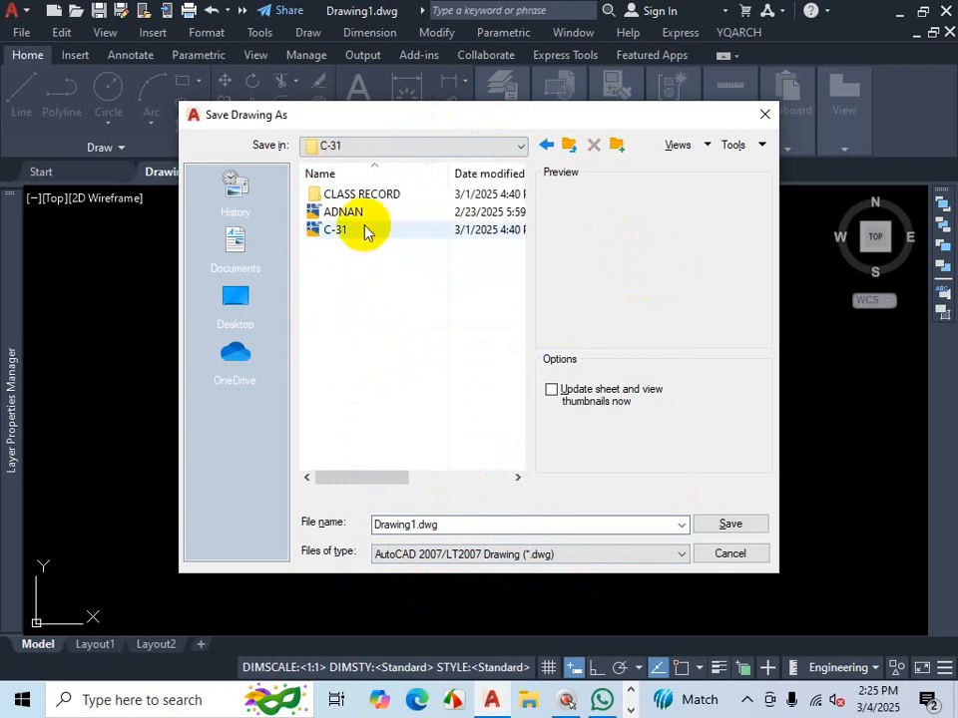
# - Save the drawing with the file name PROJECT
pyautogui.doubleClick(449, 523)
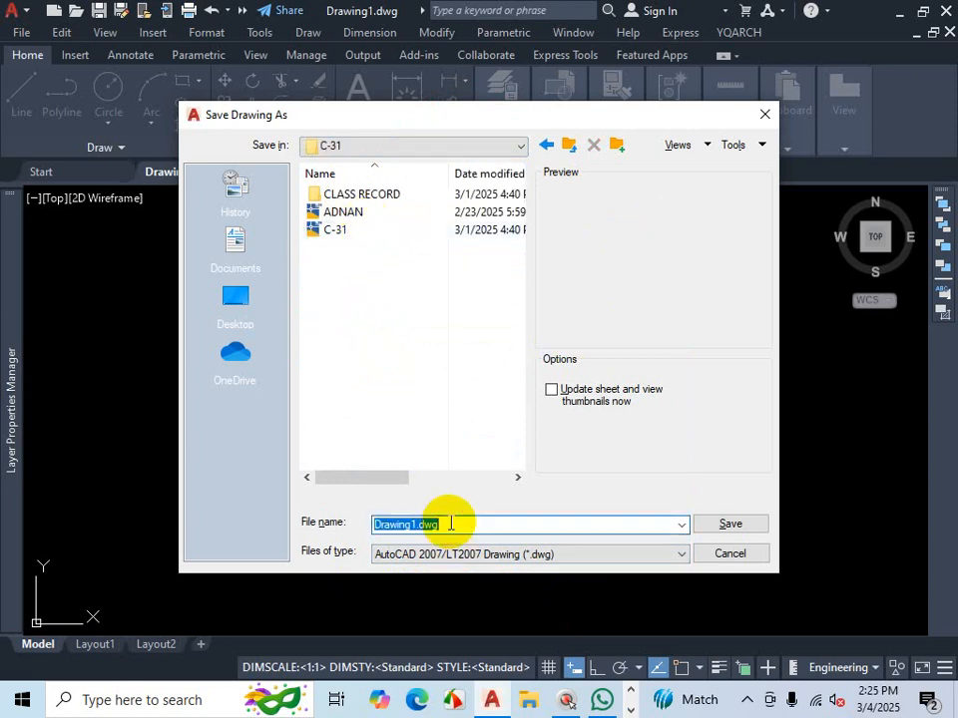
pyautogui.write('PRO')
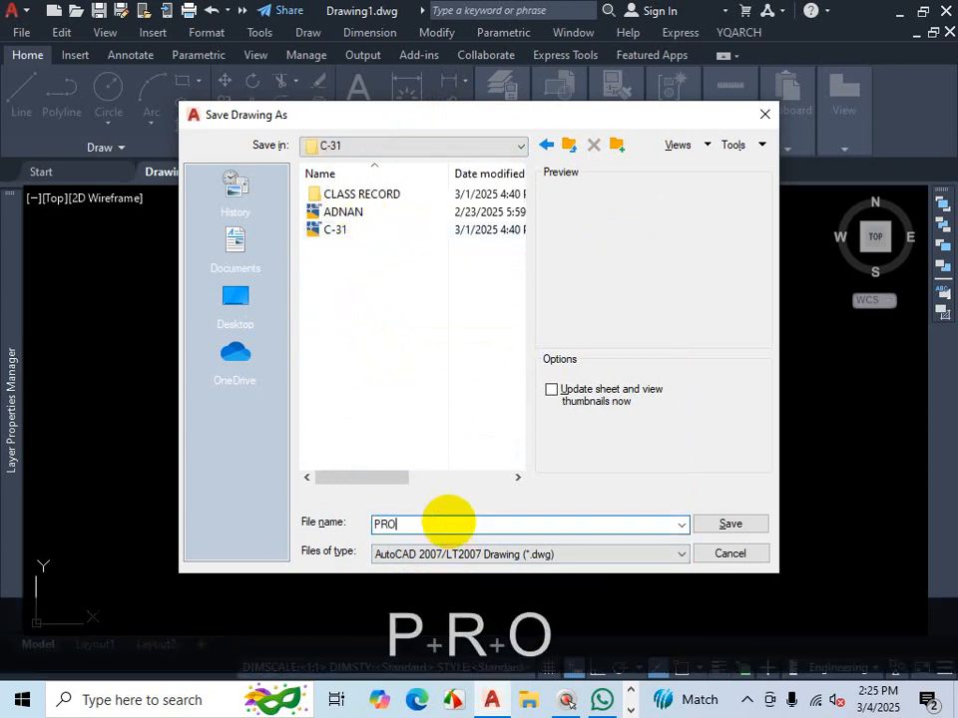
pyautogui.write('JECT')
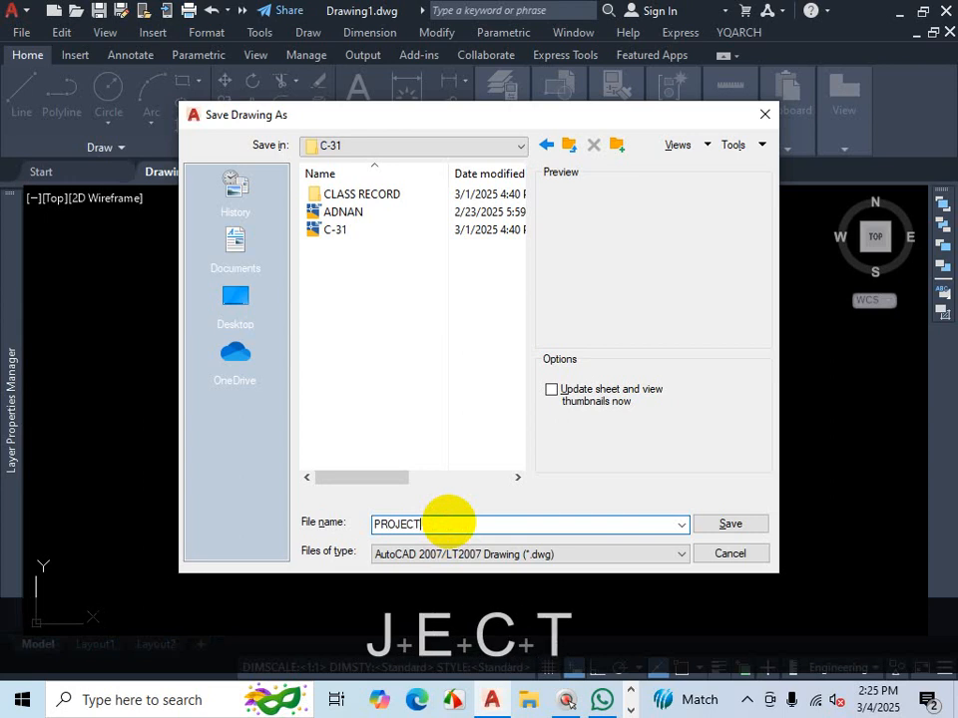
pyautogui.click(377, 339)
pyautogui.click(746, 527)
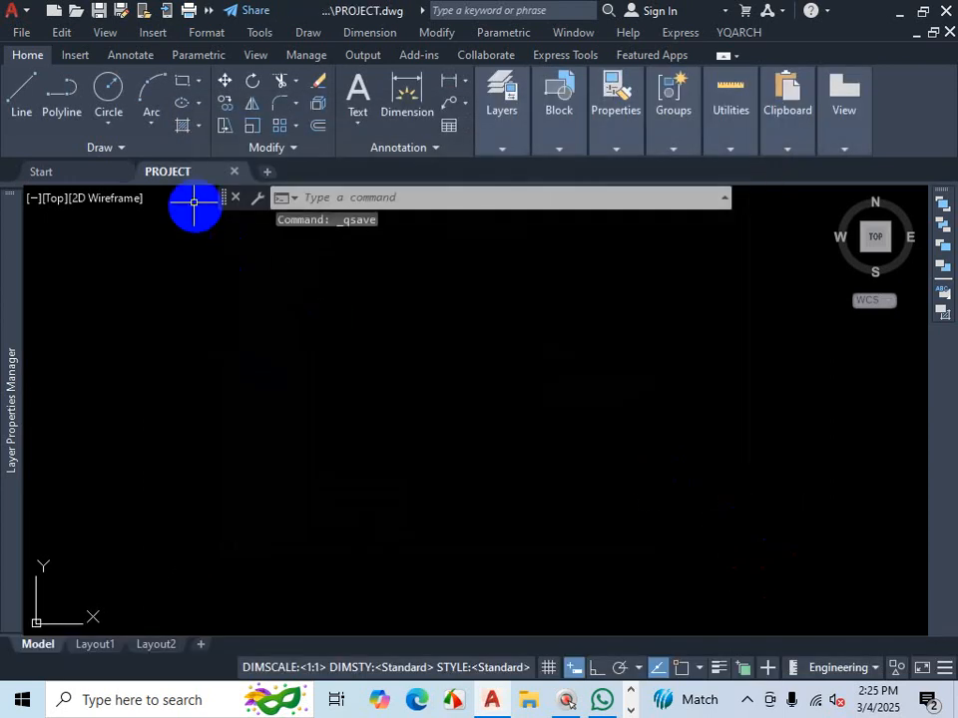
pyautogui.moveTo(166, 179)
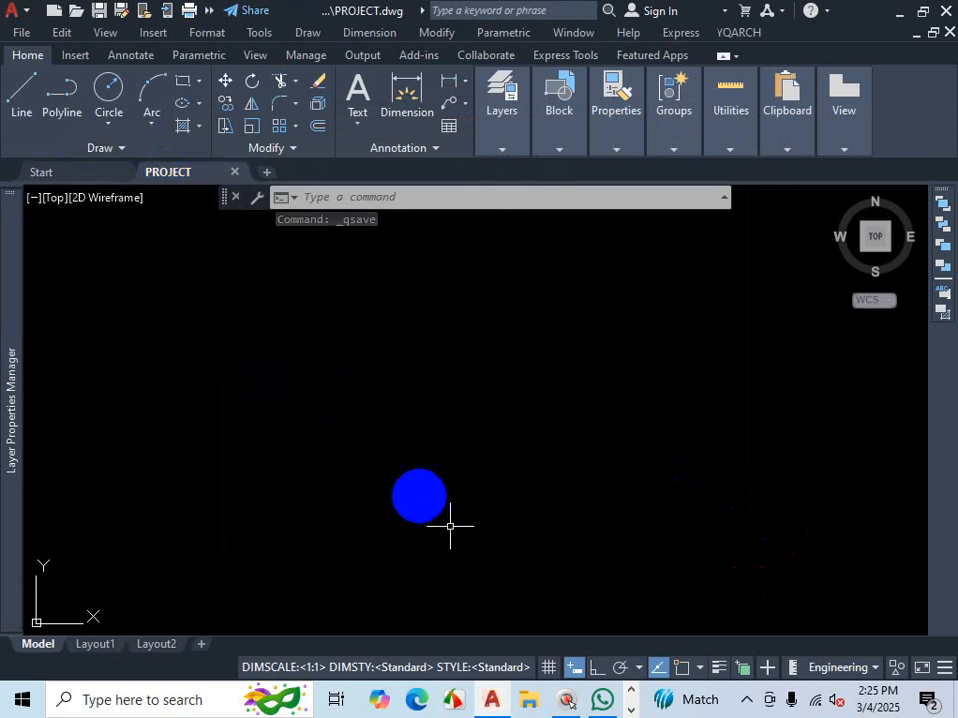
pyautogui.click(630, 697)
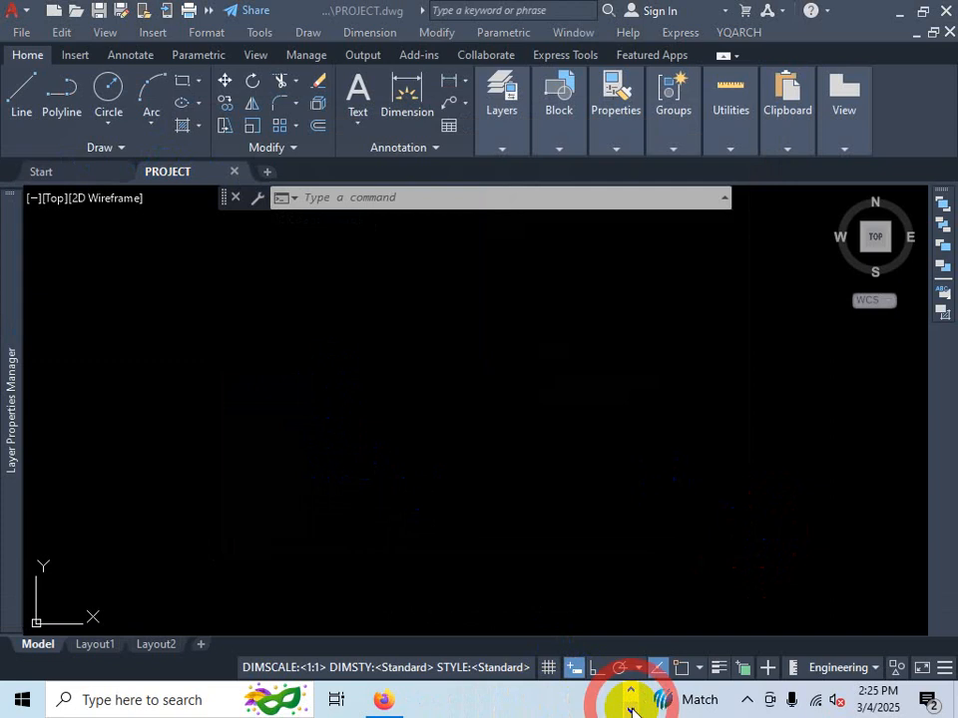
# - Switch to the reference floor plan PDF and examine the overall width dimensions along its top wall
pyautogui.click(385, 698)
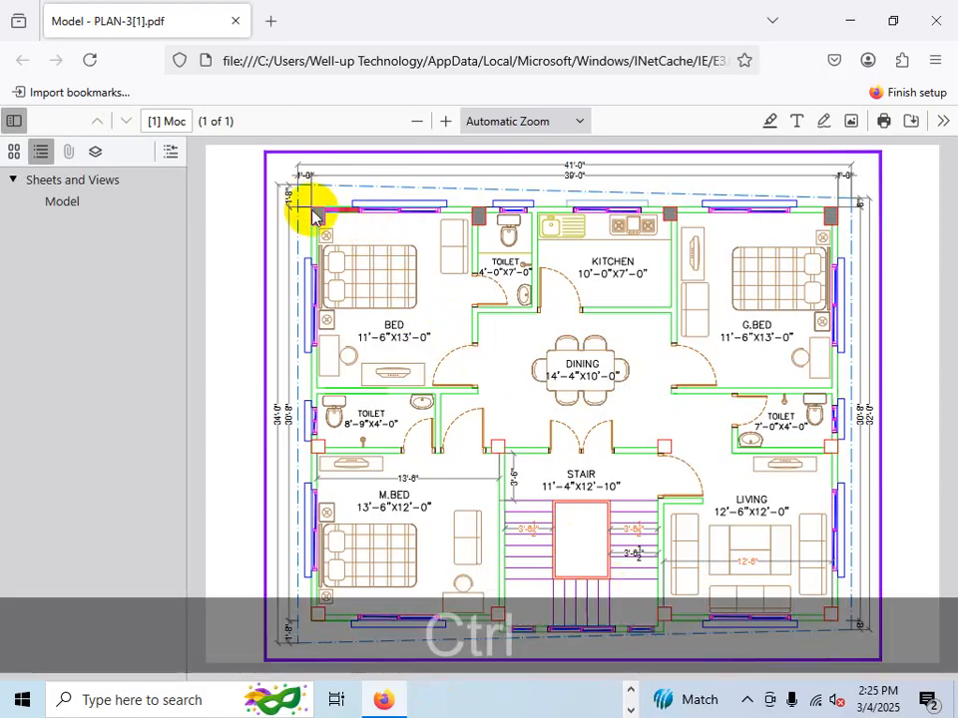
pyautogui.hotkey('ctrl', '1')
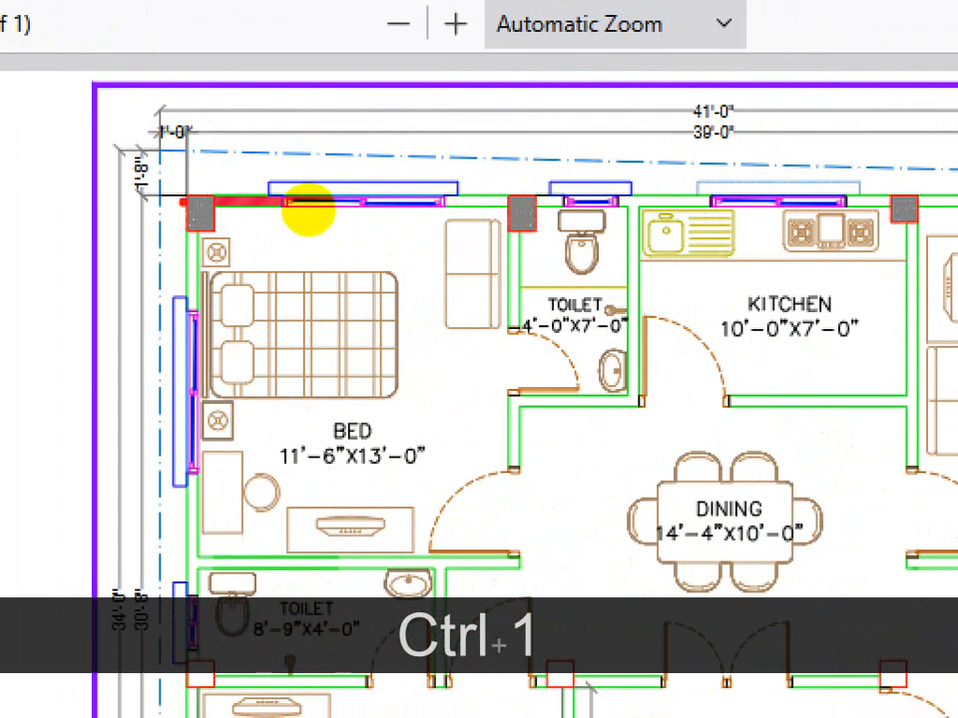
pyautogui.moveTo(310, 202)
pyautogui.mouseDown()
pyautogui.moveTo(620, 208)
pyautogui.moveTo(943, 190)
pyautogui.mouseUp()
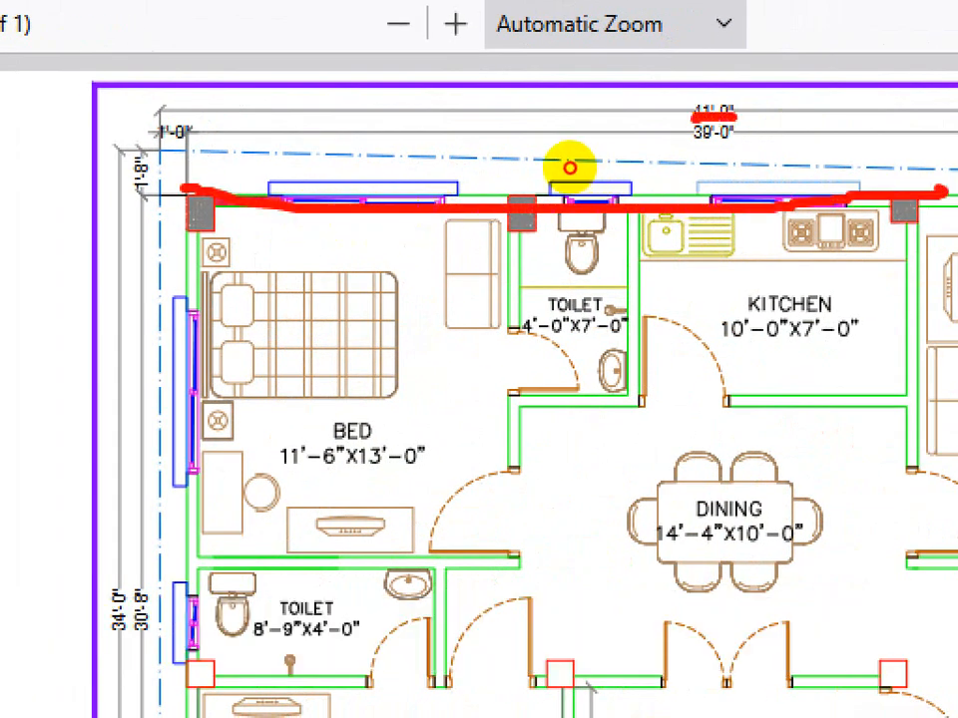
pyautogui.moveTo(733, 122)
pyautogui.mouseDown()
pyautogui.moveTo(738, 160)
pyautogui.moveTo(733, 124)
pyautogui.mouseUp()
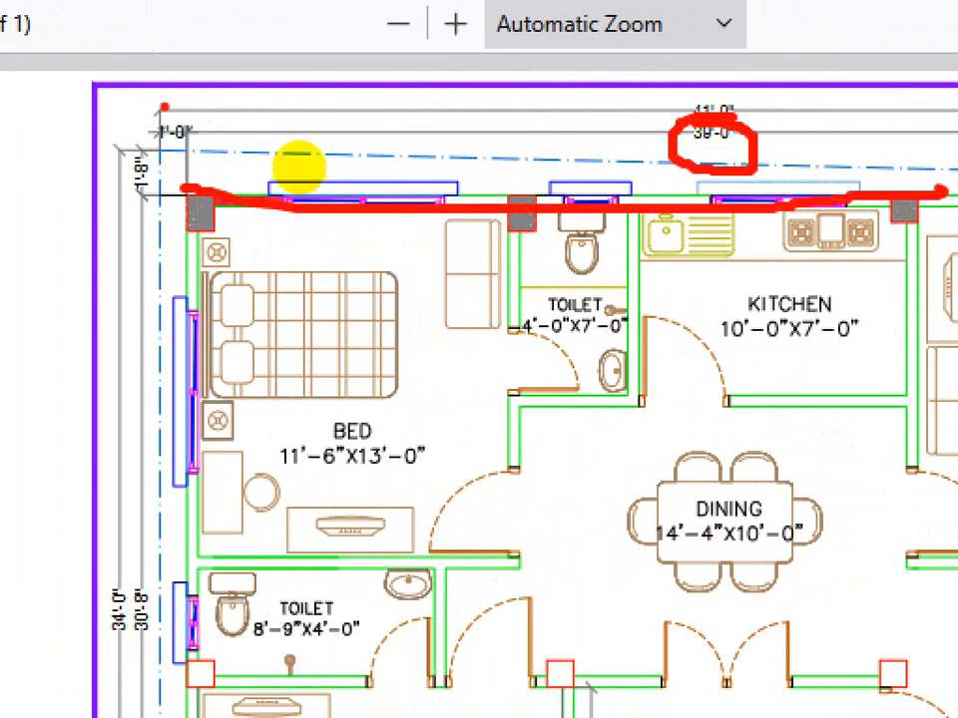
pyautogui.moveTo(160, 120); pyautogui.dragTo(165, 139)
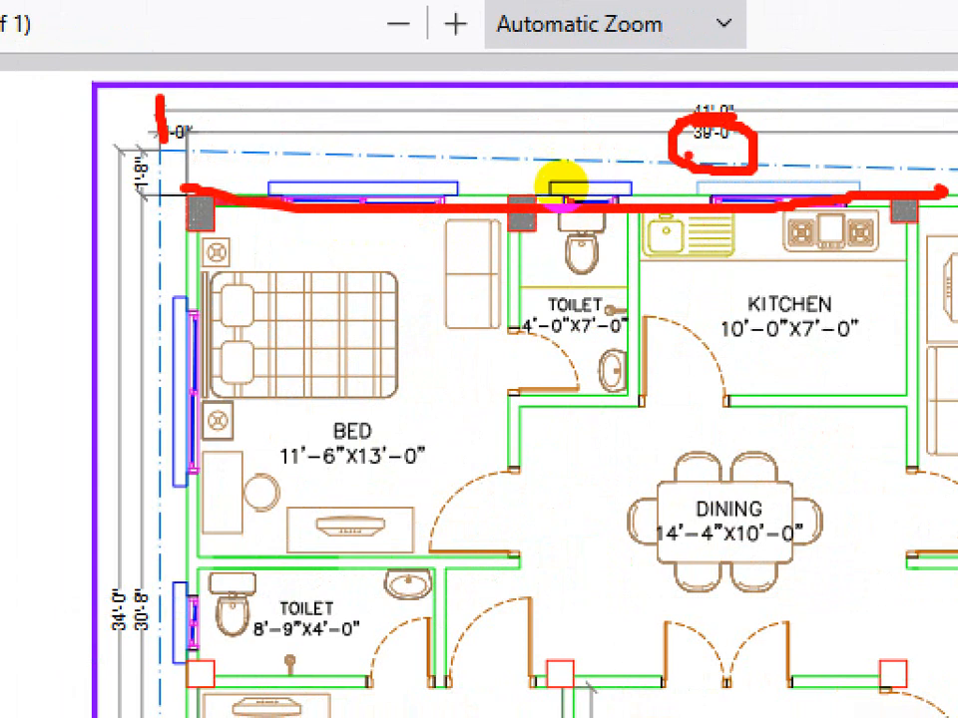
pyautogui.moveTo(688, 153); pyautogui.dragTo(732, 155)
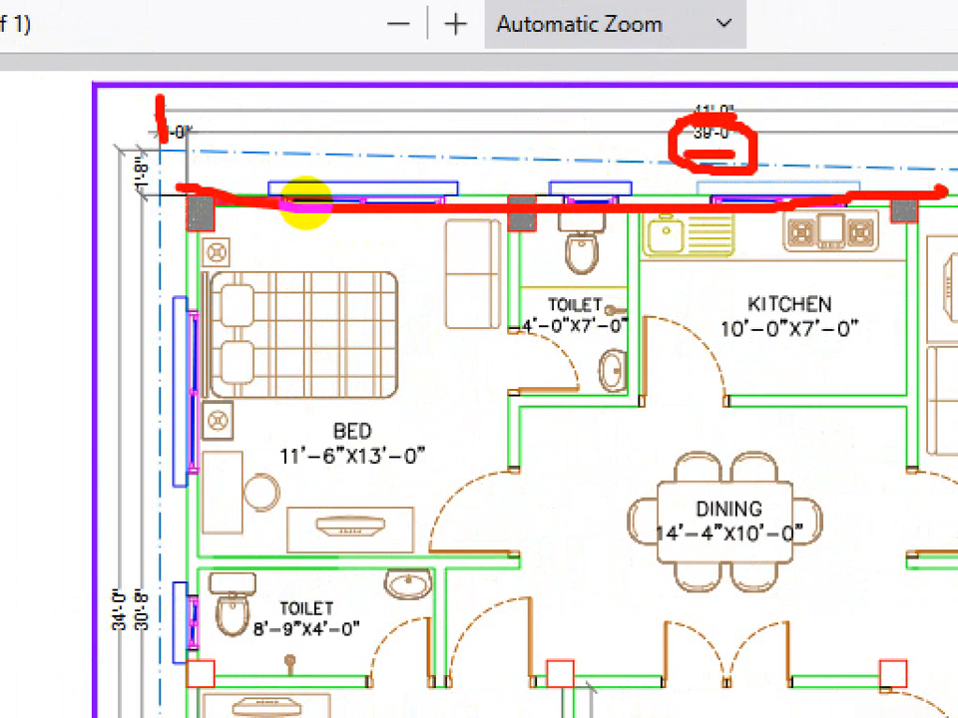
pyautogui.press('Escape')
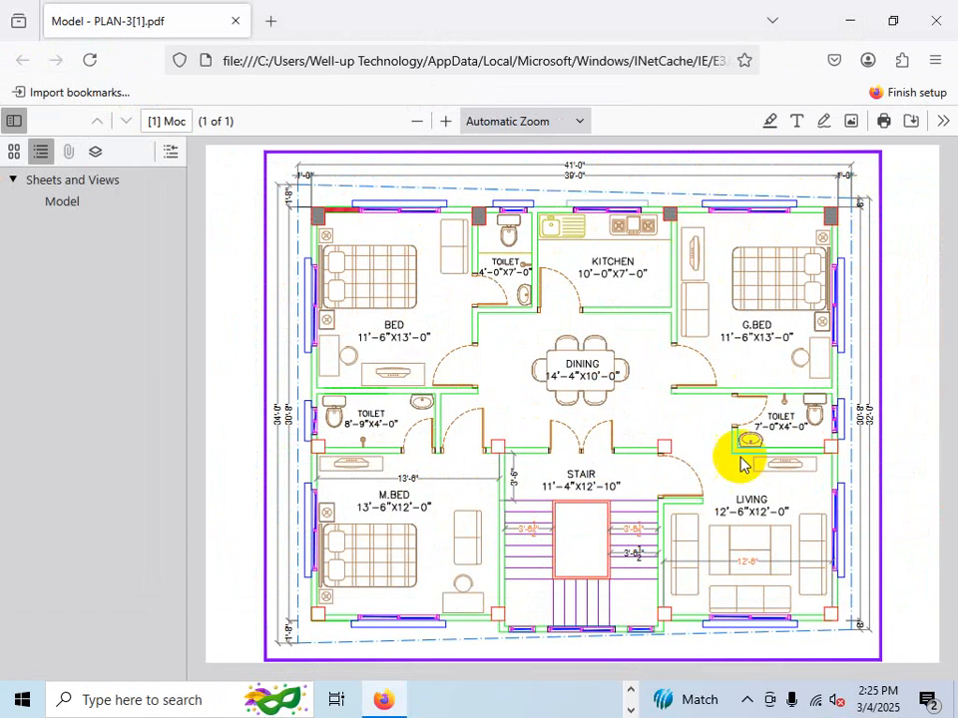
# - Examine the plan's side wall dimensions on the left, then return to the drawing
pyautogui.hotkey('ctrl', '1')
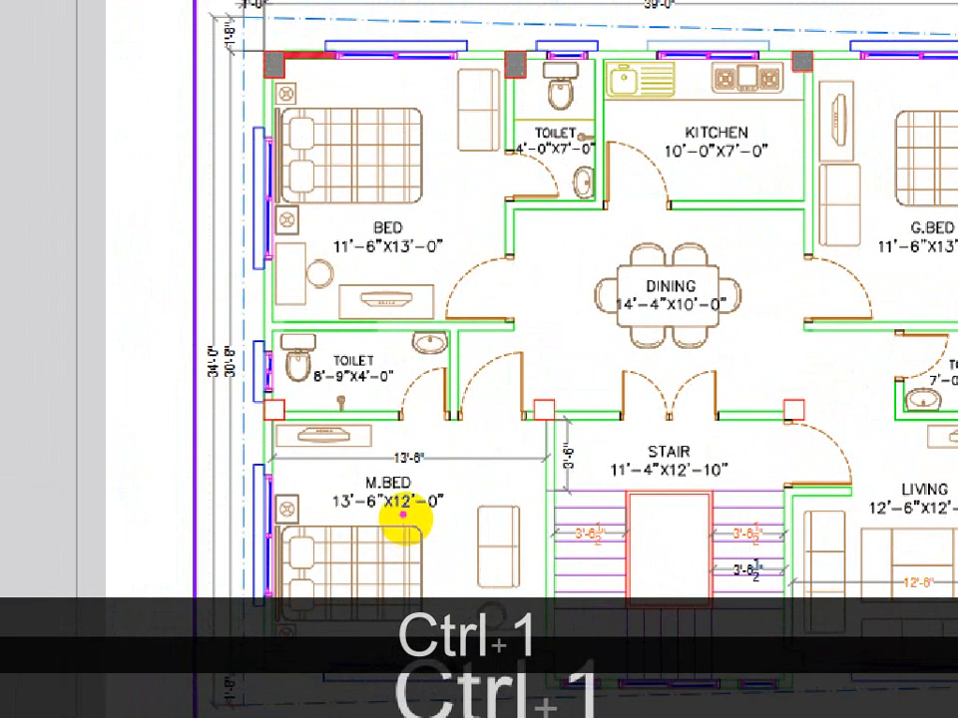
pyautogui.click(293, 395)
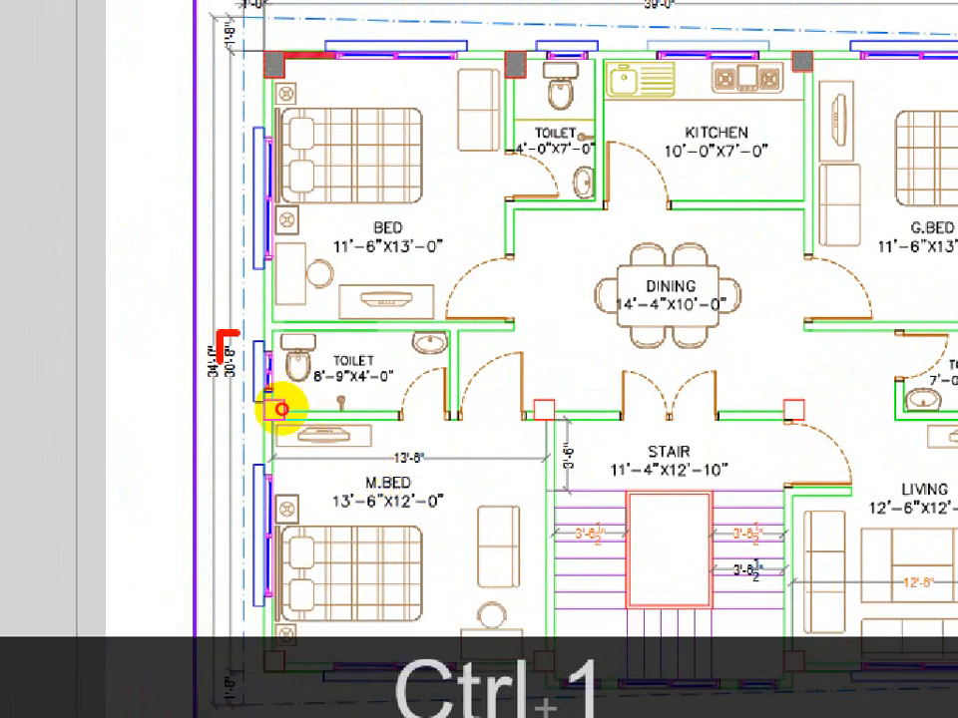
pyautogui.moveTo(222, 359)
pyautogui.mouseDown()
pyautogui.moveTo(222, 384)
pyautogui.moveTo(242, 344)
pyautogui.mouseUp()
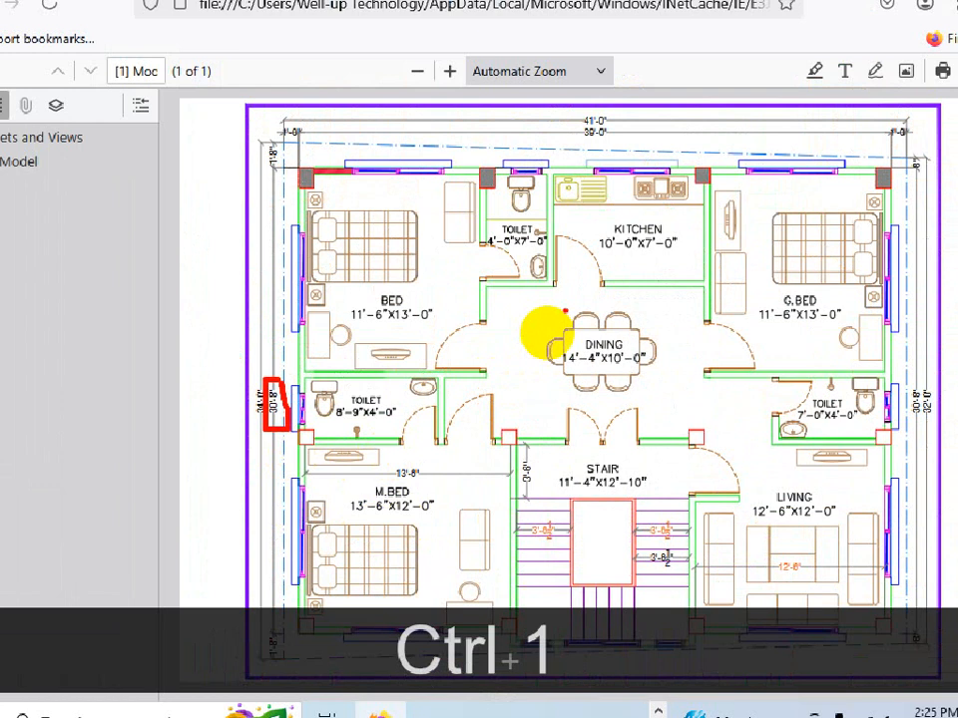
pyautogui.press('Escape')
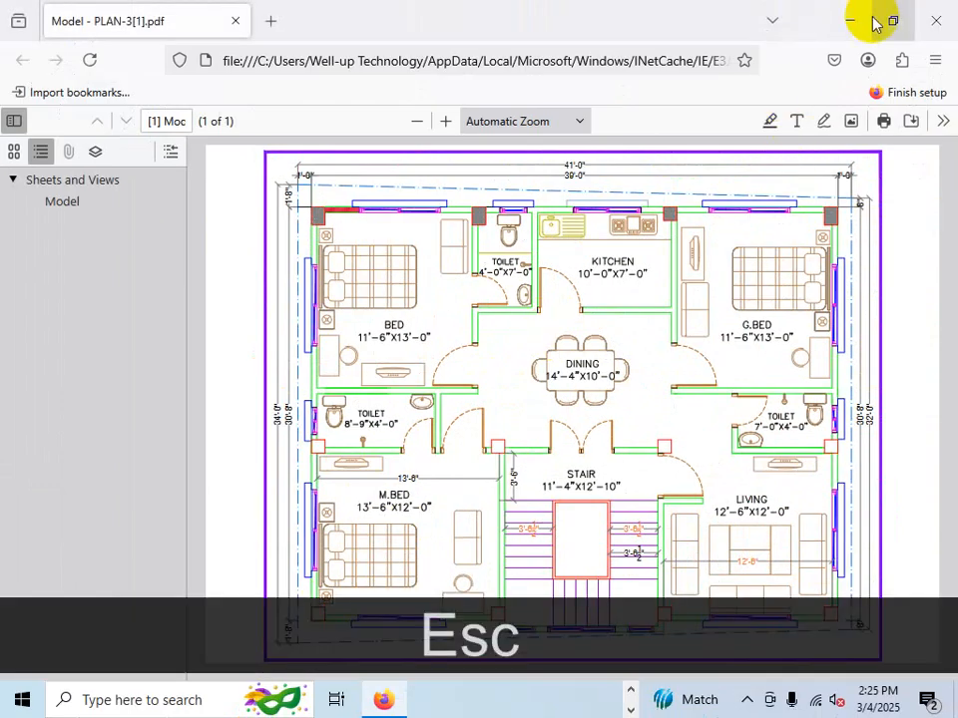
pyautogui.click(850, 20)
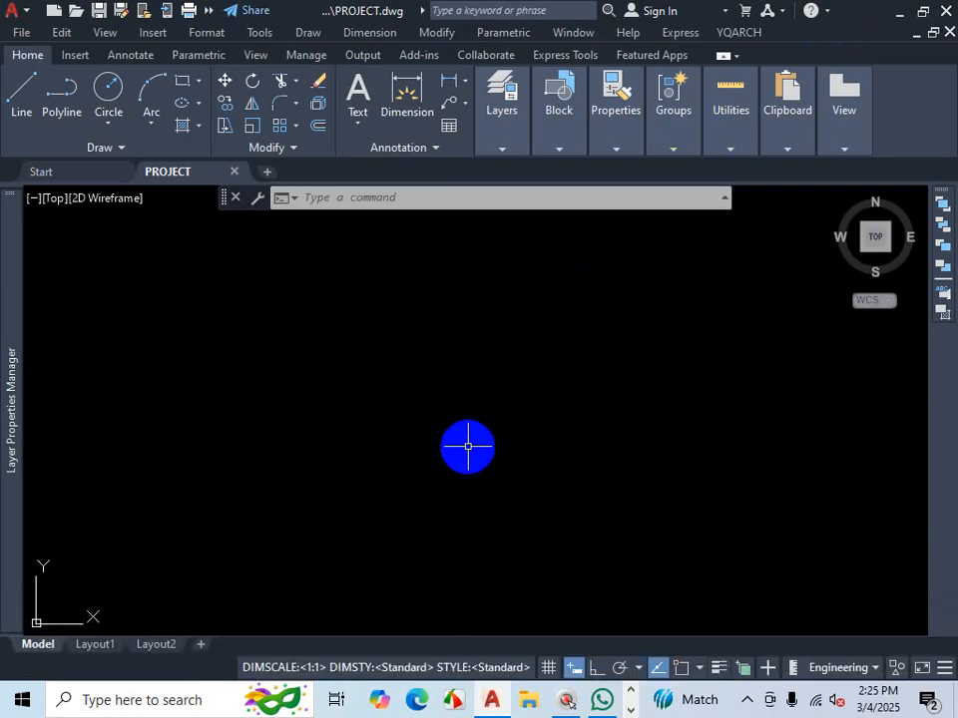
# - Start a line, pick a first point, turn on Ortho and draw a 39' horizontal segment
pyautogui.write('L')
pyautogui.press('Return')
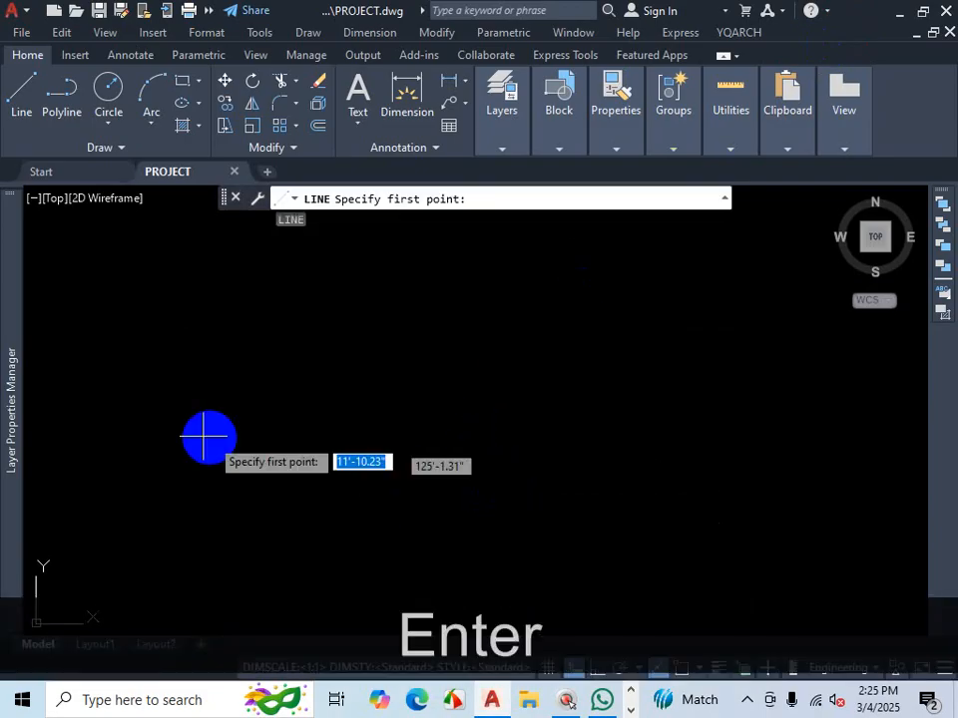
pyautogui.click(212, 329)
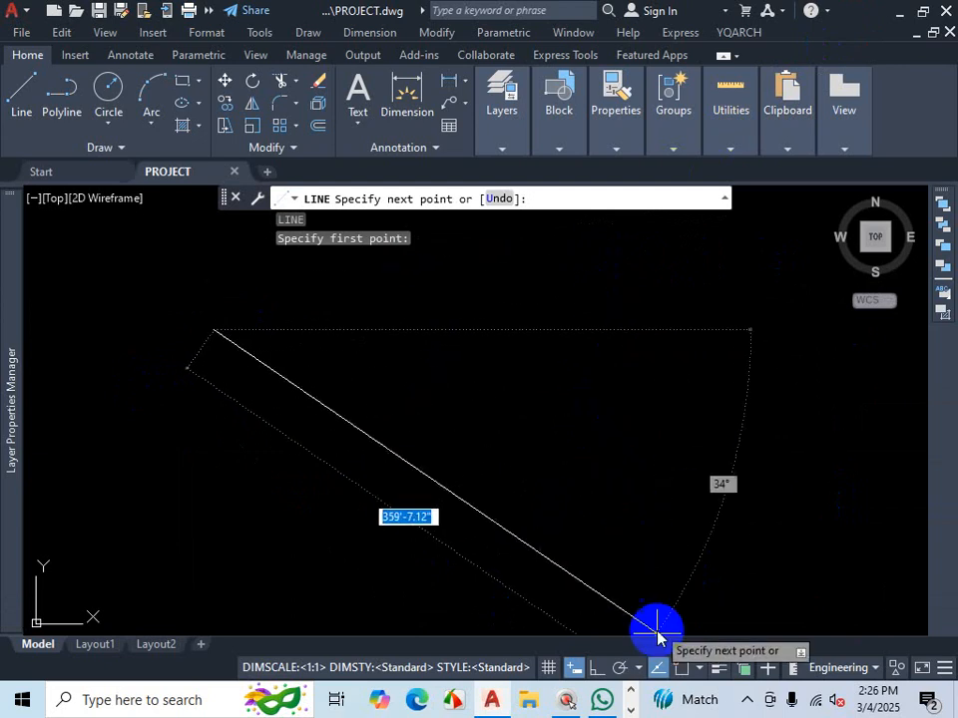
pyautogui.click(595, 668)
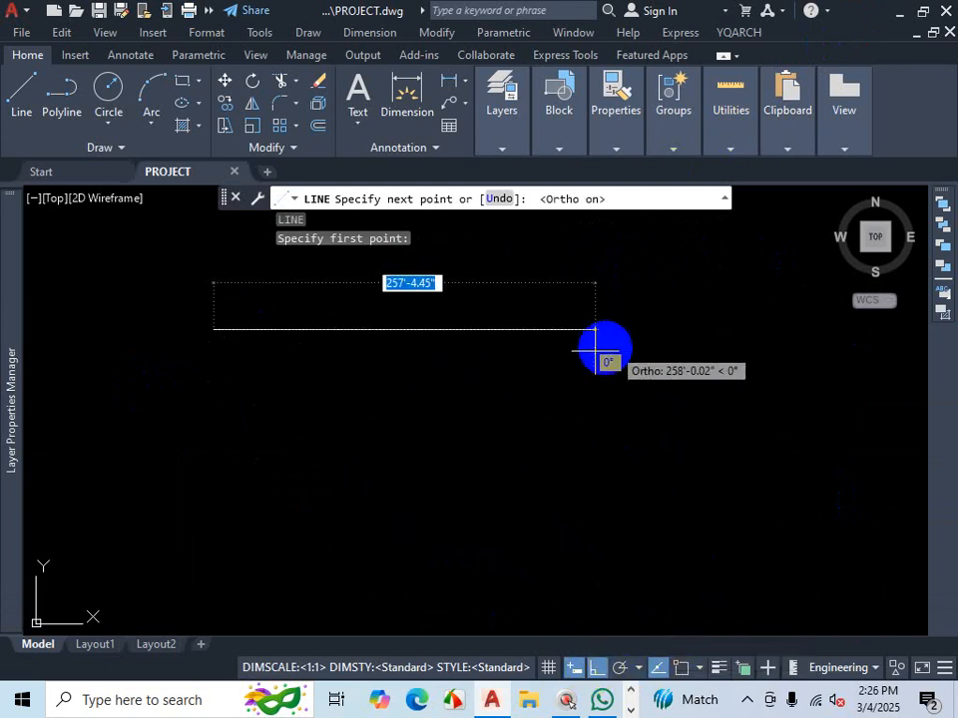
pyautogui.scroll(-4, 638, 416)
pyautogui.scroll(2, 589, 387)
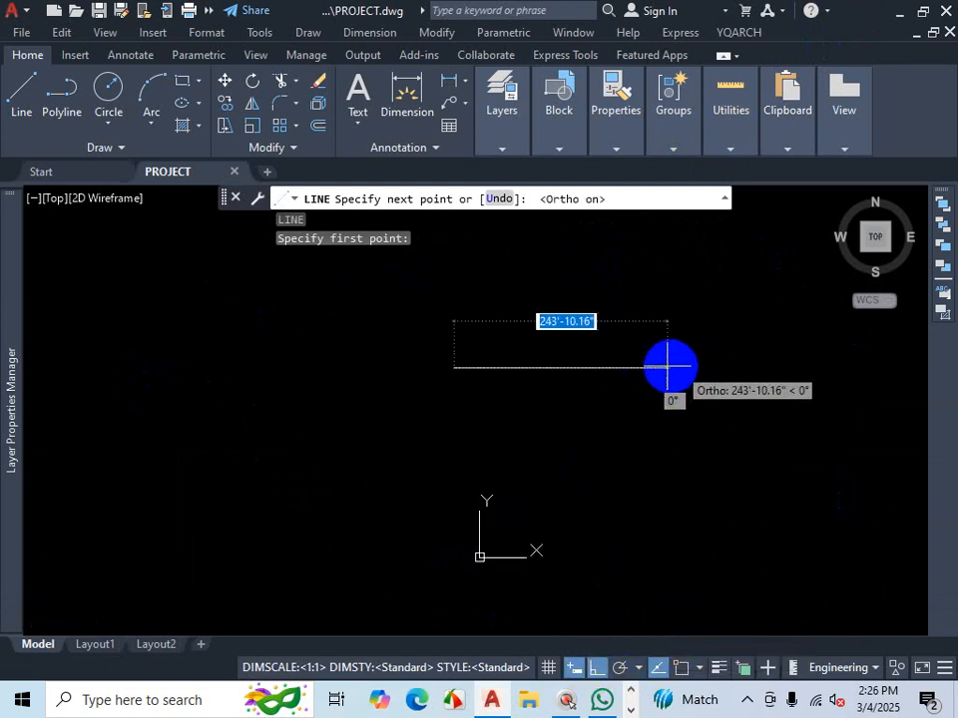
pyautogui.scroll(2, 599, 379)
pyautogui.scroll(3, 366, 377)
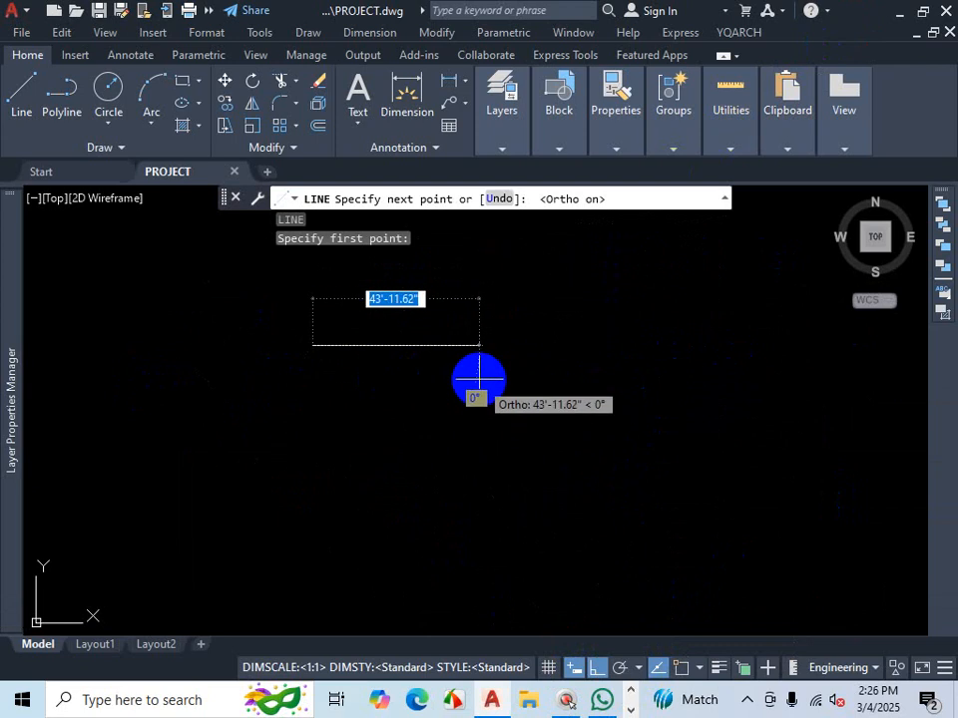
pyautogui.write("39'")
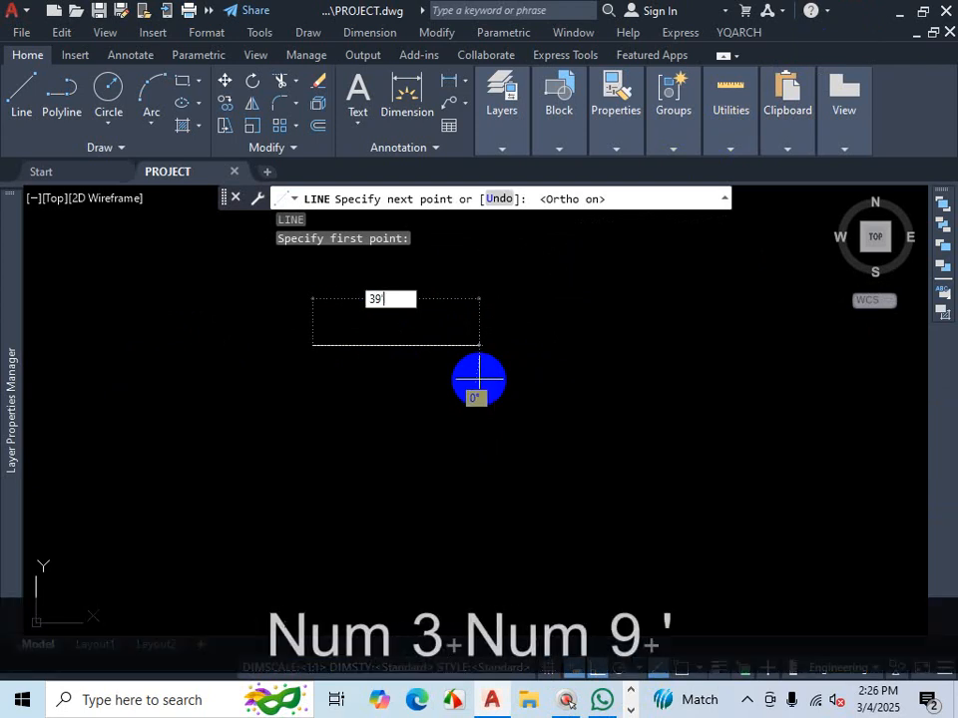
pyautogui.press('Return')
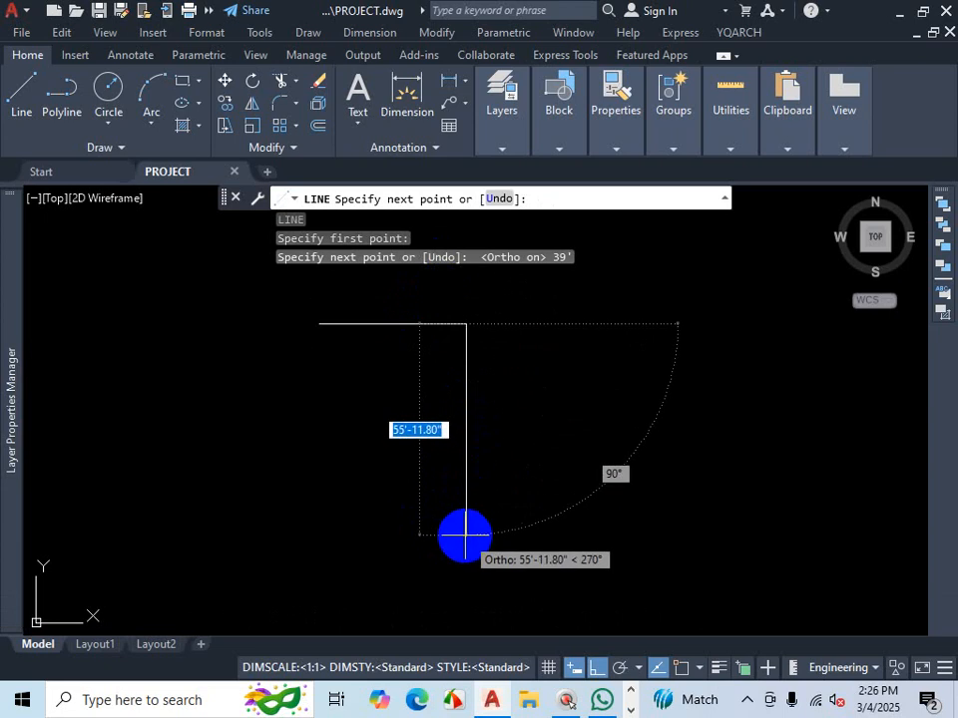
# - Continue the line downward 30'8" for the side of the outline
pyautogui.write('3')
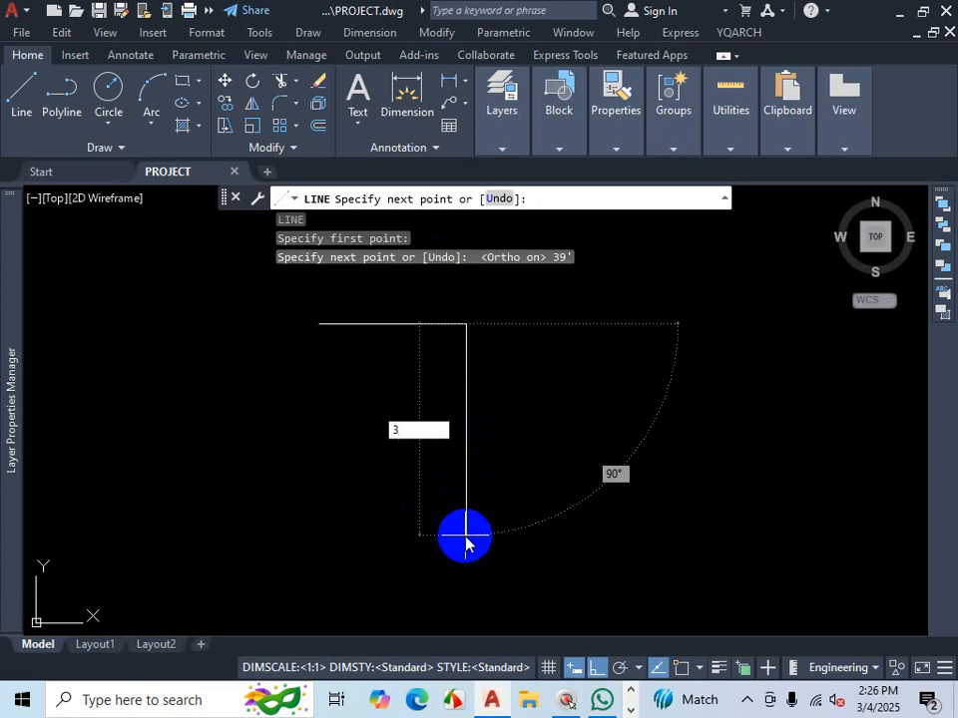
pyautogui.write("0'")
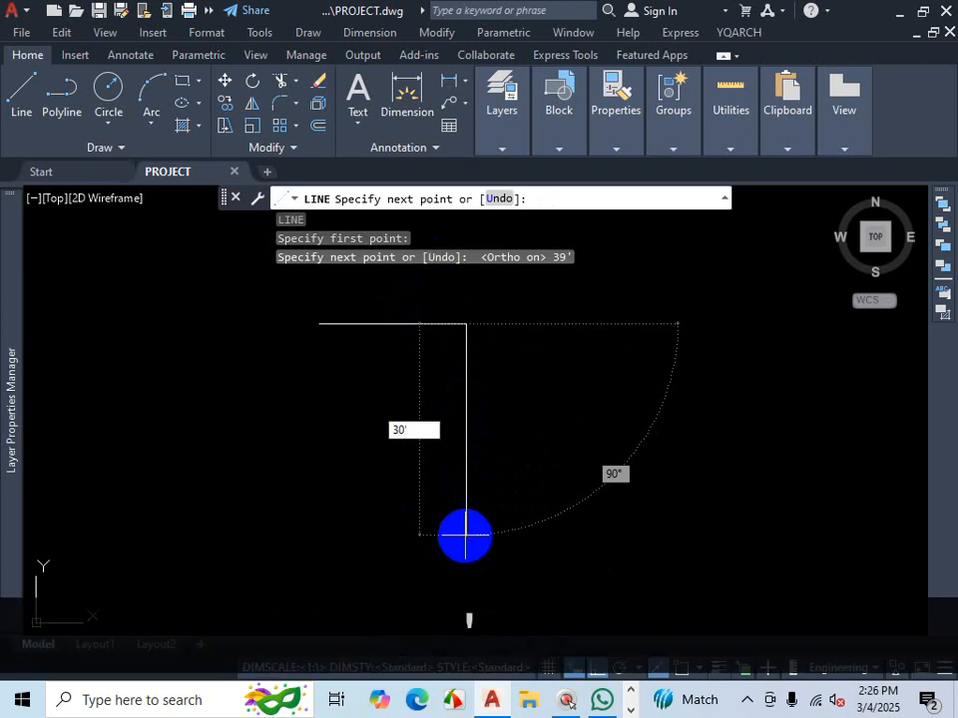
pyautogui.write('8')
pyautogui.press('Return')
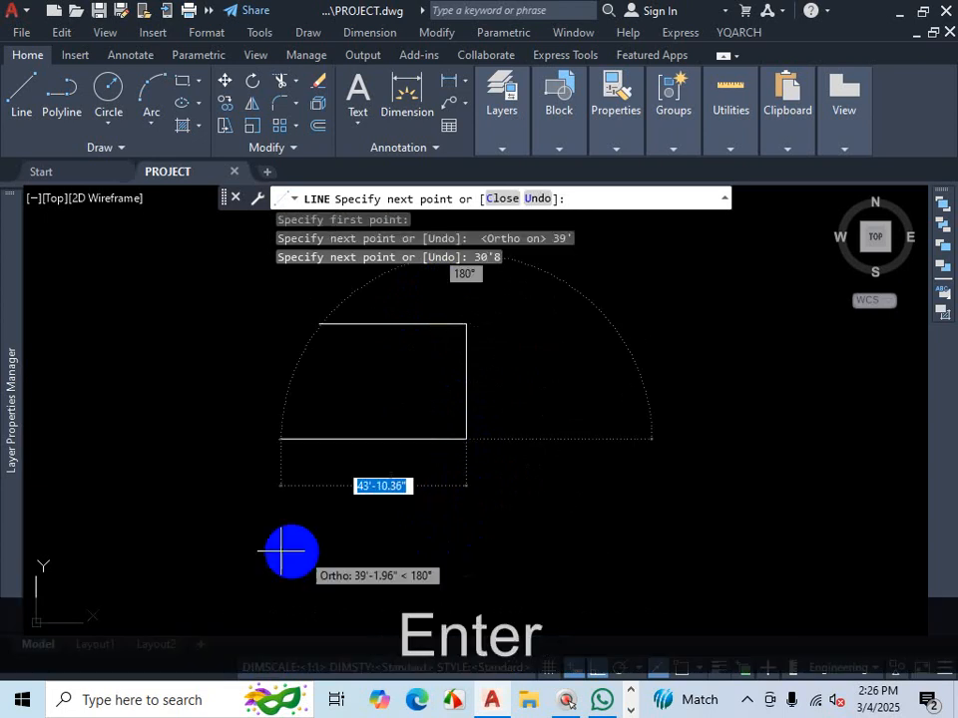
# - Recheck the PDF plan, enable object snap, and draw the remaining two sides back to the starting corner
pyautogui.scroll(2, 311, 438)
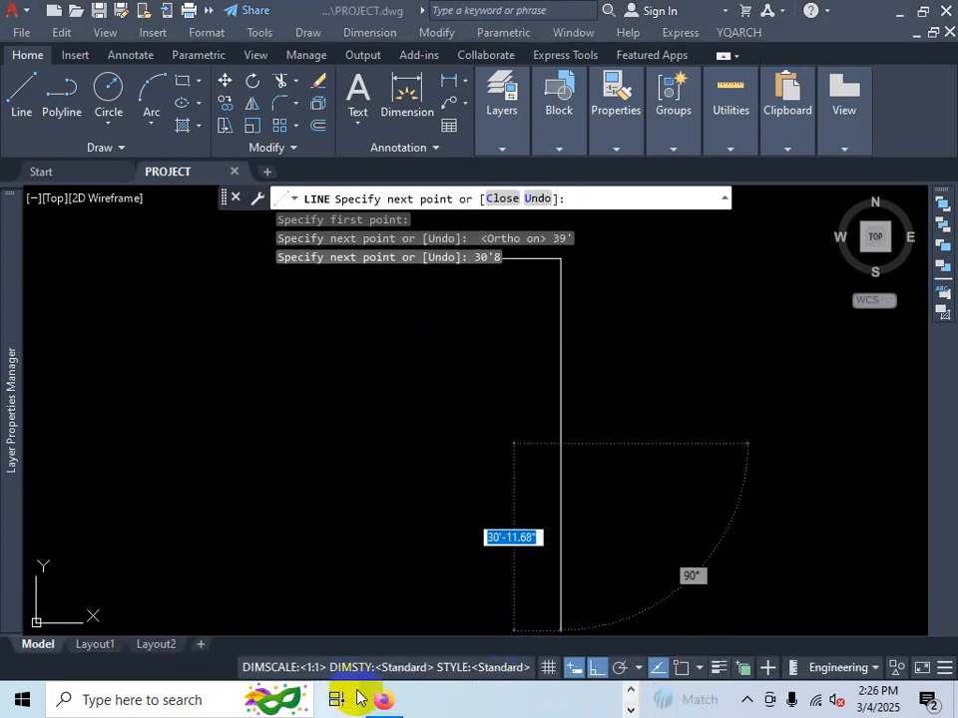
pyautogui.click(385, 704)
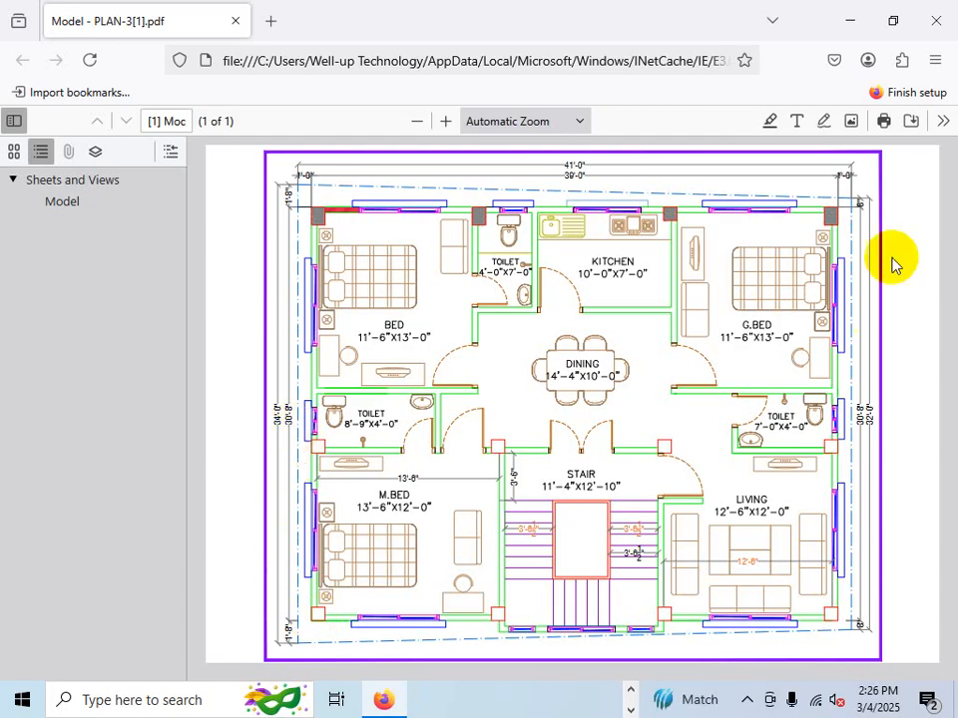
pyautogui.click(862, 22)
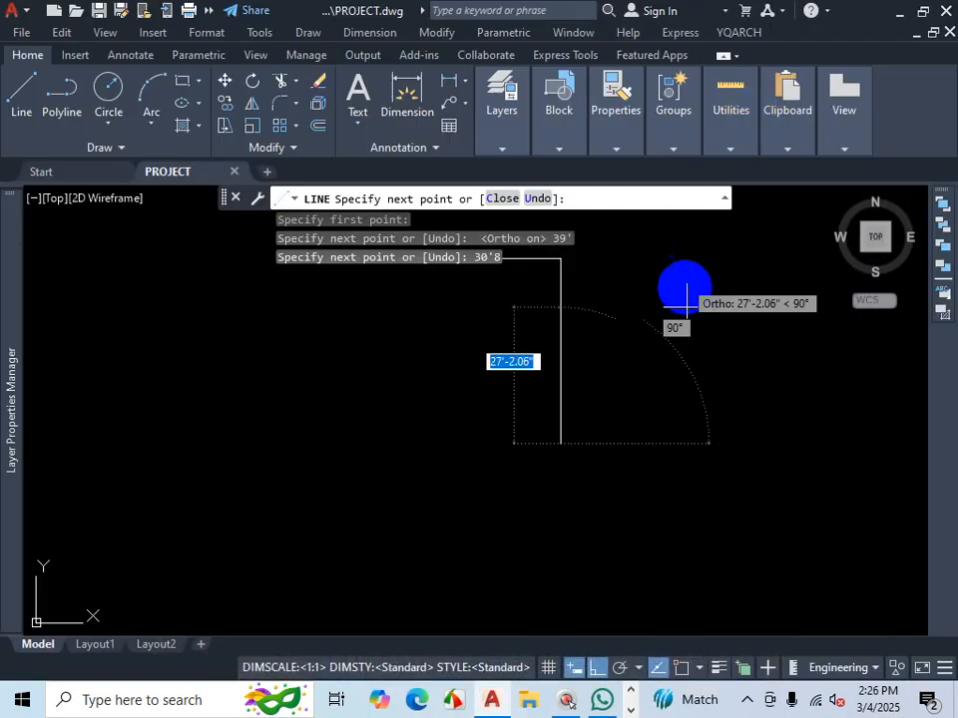
pyautogui.scroll(-2, 508, 484)
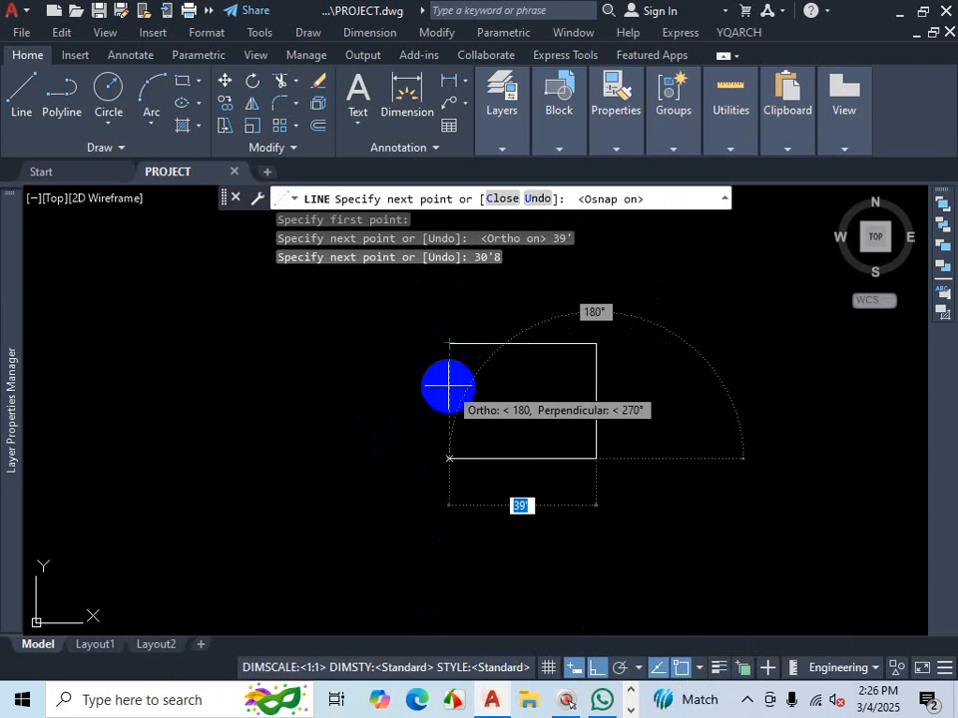
pyautogui.click(701, 673)
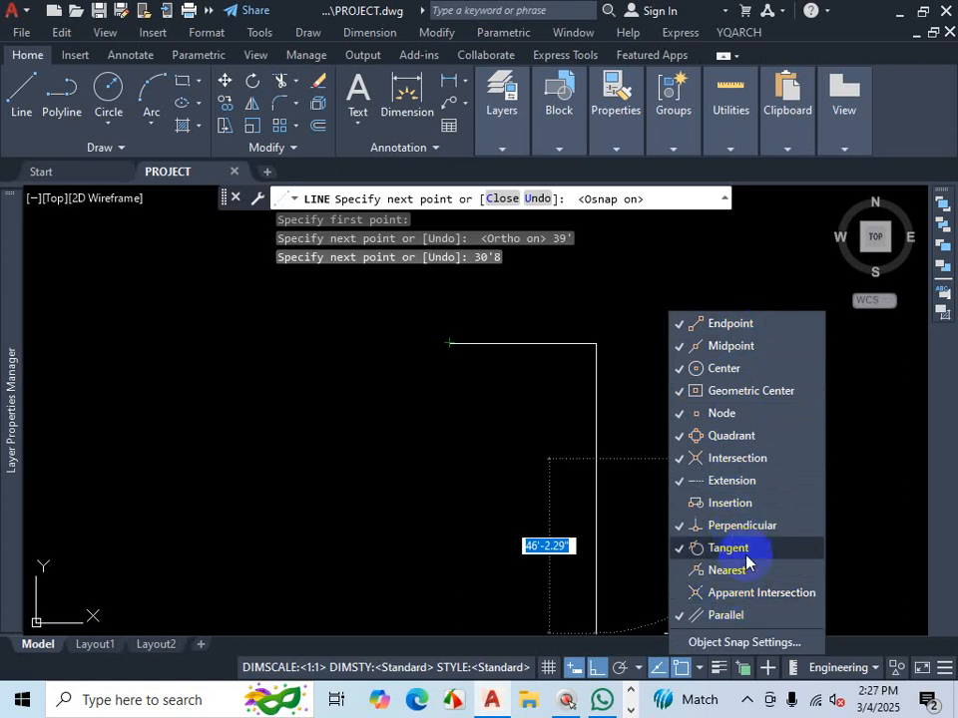
pyautogui.click(407, 484)
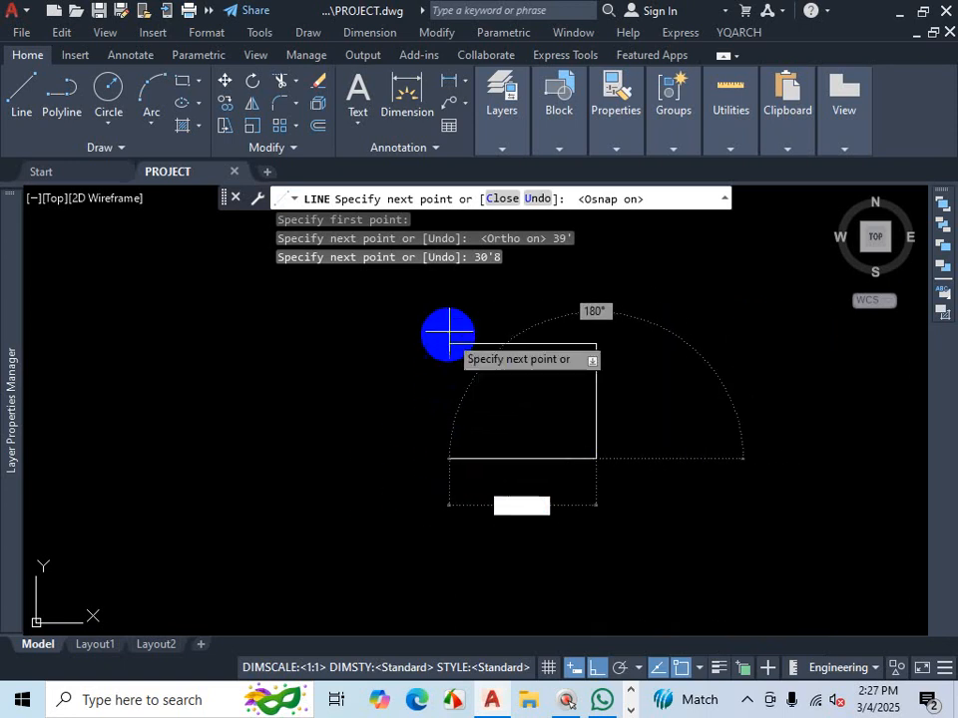
pyautogui.click(449, 417)
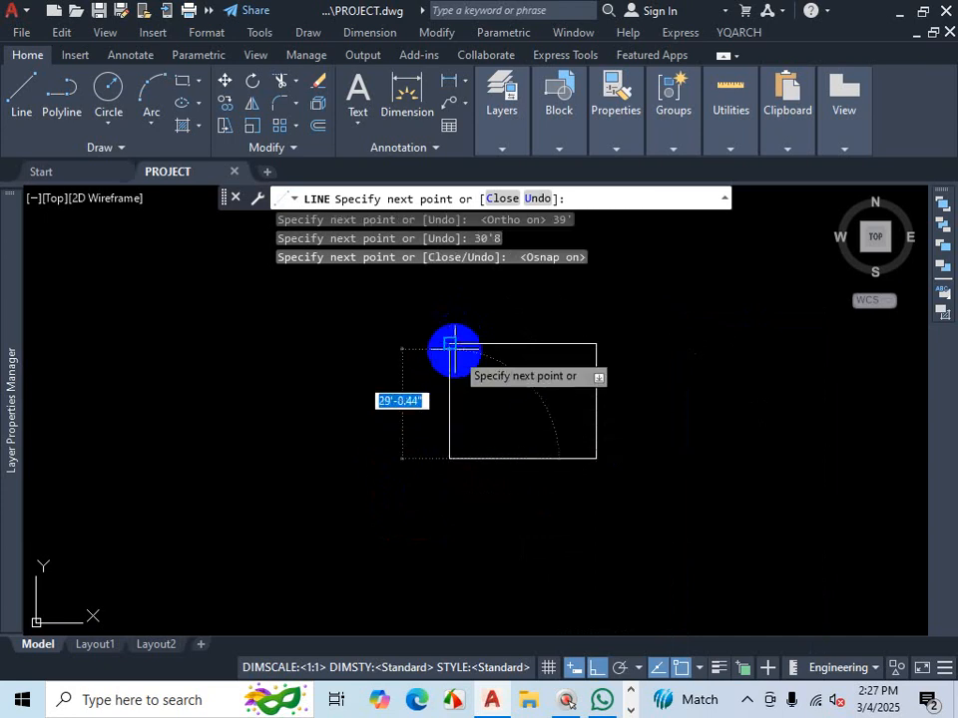
pyautogui.click(449, 343)
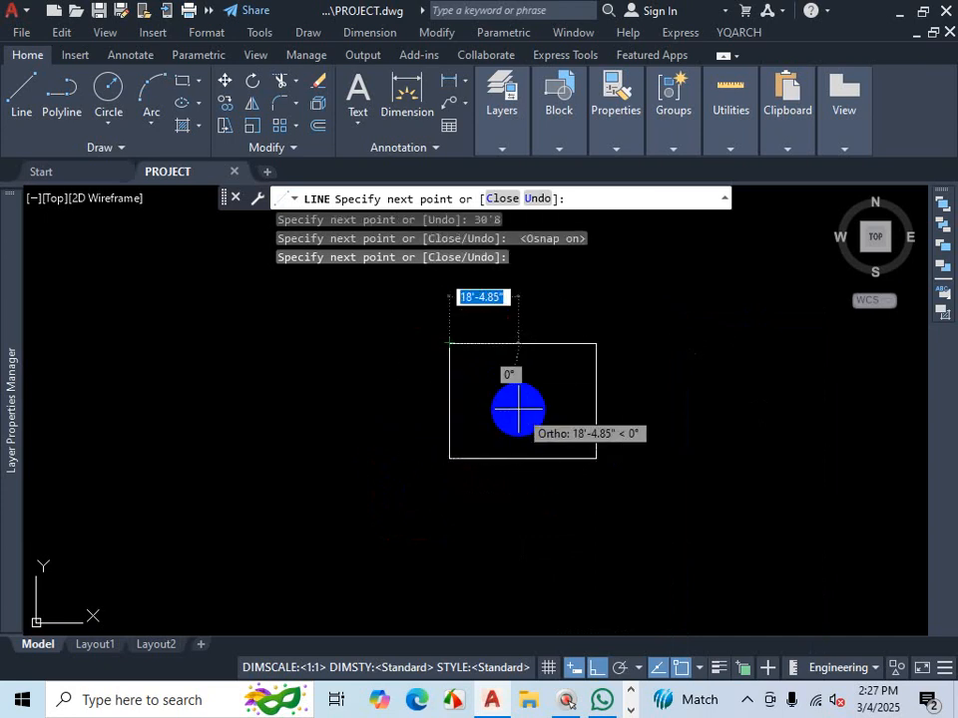
pyautogui.press('Escape')
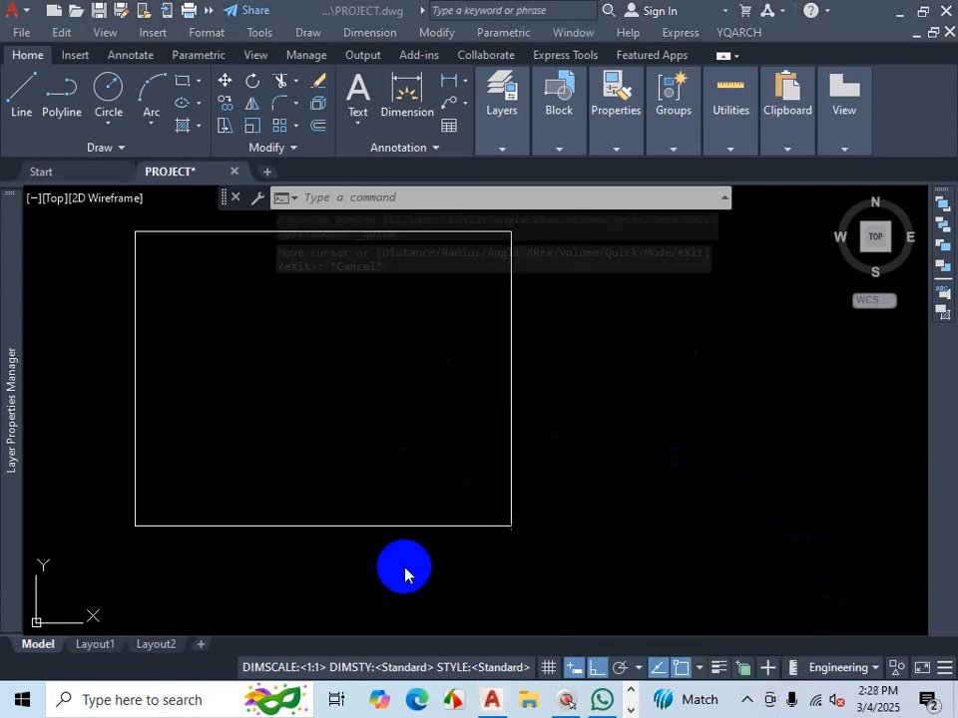
# - Select the four lines of the rectangle to inspect the outline, then clear the selection
pyautogui.scroll(-2, 404, 573)
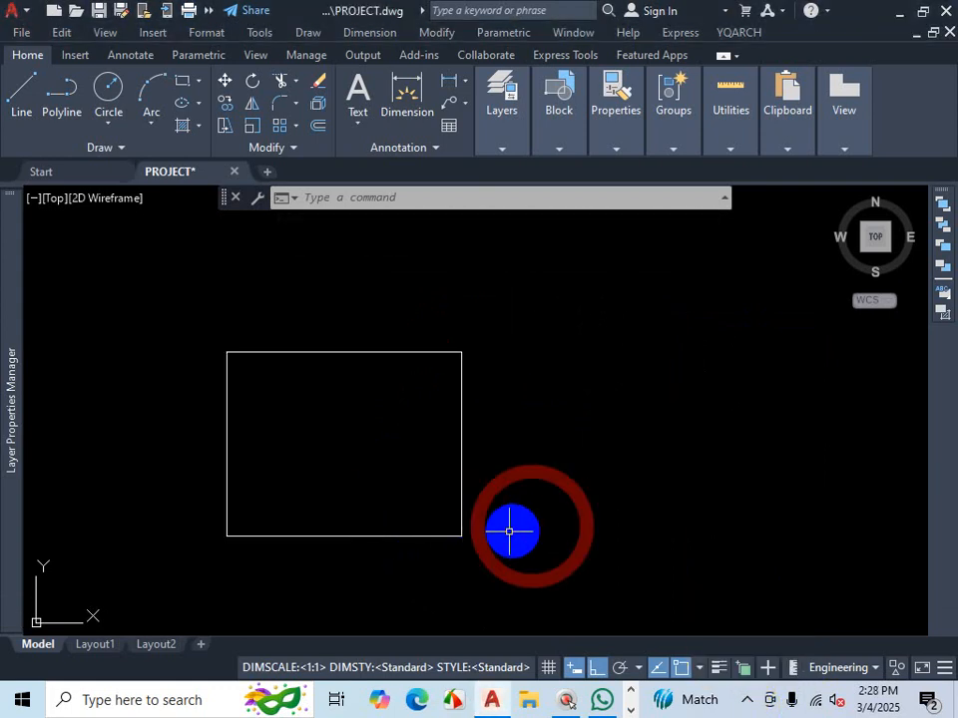
pyautogui.scroll(-2, 439, 524)
pyautogui.scroll(2, 454, 511)
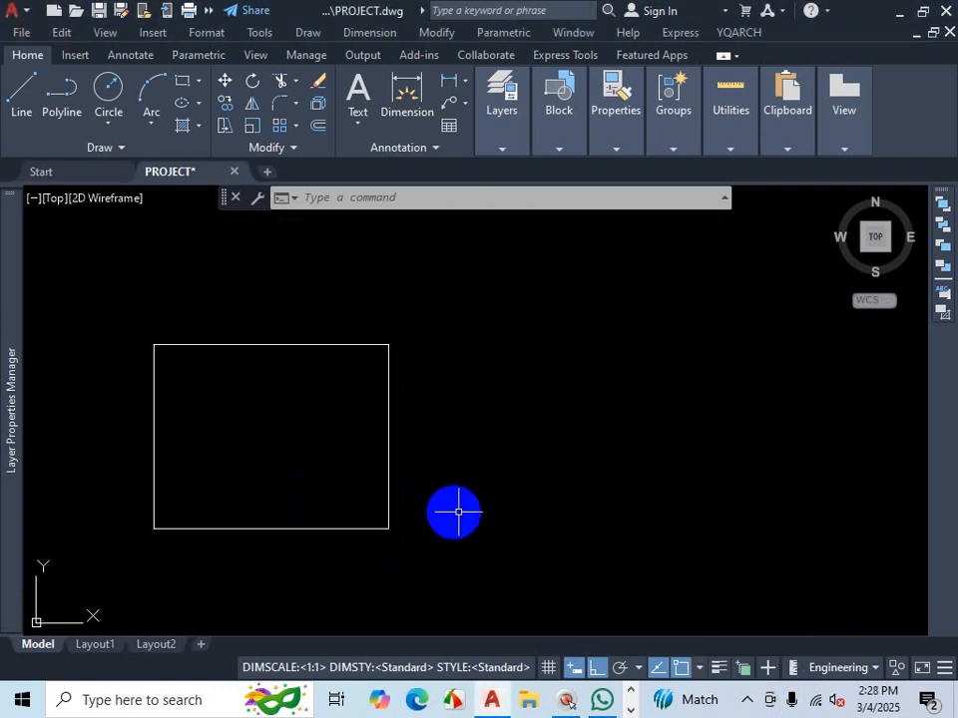
pyautogui.click(388, 377)
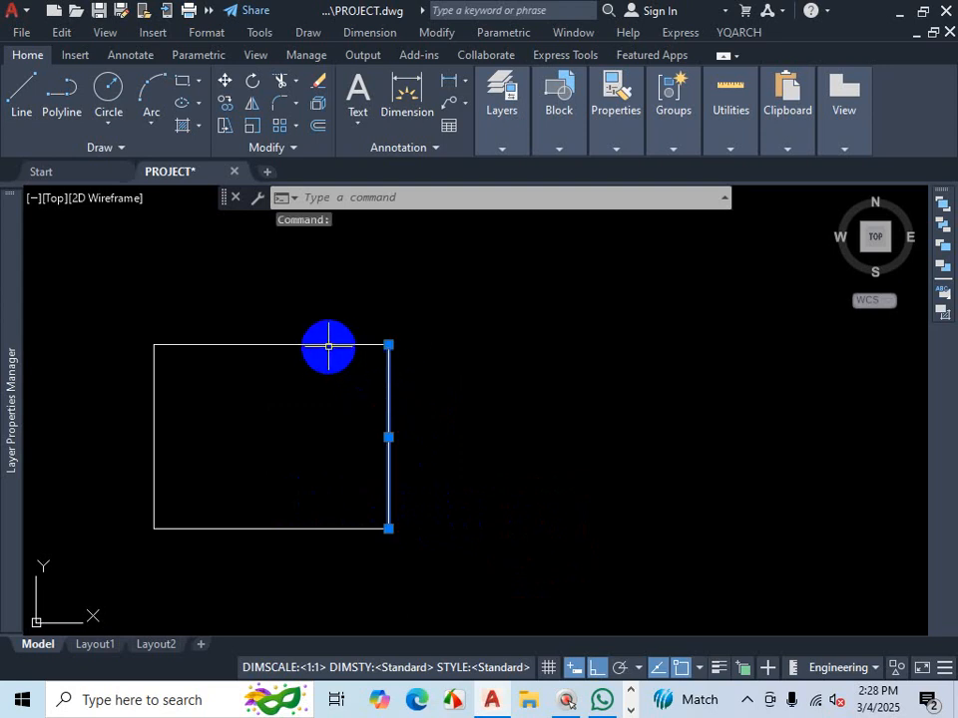
pyautogui.click(328, 345)
pyautogui.click(154, 417)
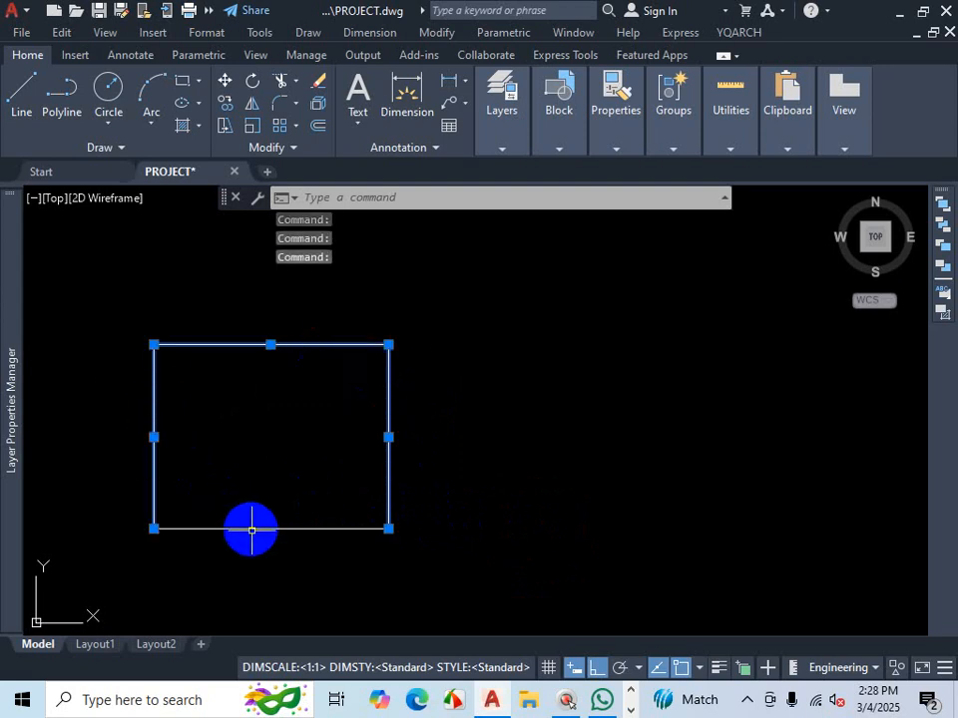
pyautogui.press('Escape')
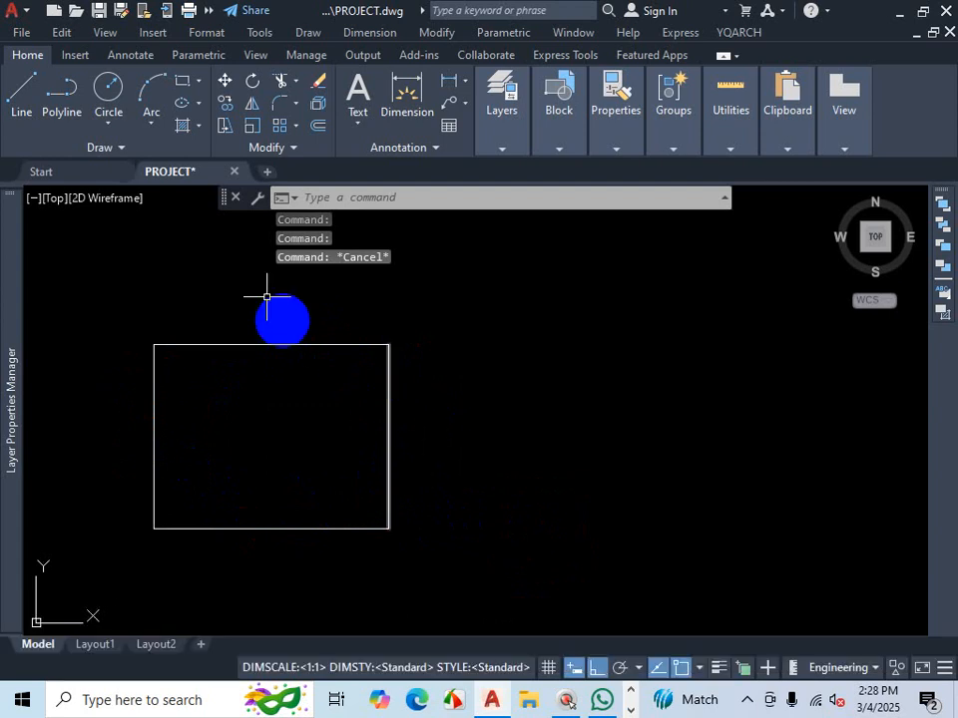
# - Start a polyline, pick a start point beside the first outline, and draw a 39' horizontal segment
pyautogui.click(69, 98)
pyautogui.scroll(-3, 321, 515)
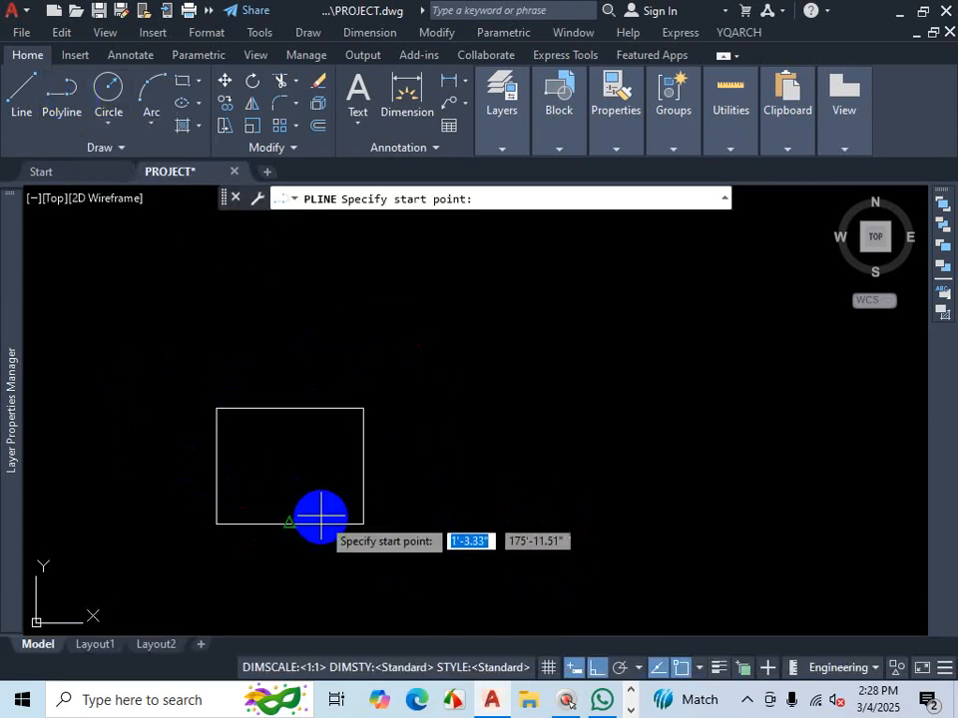
pyautogui.scroll(3, 399, 536)
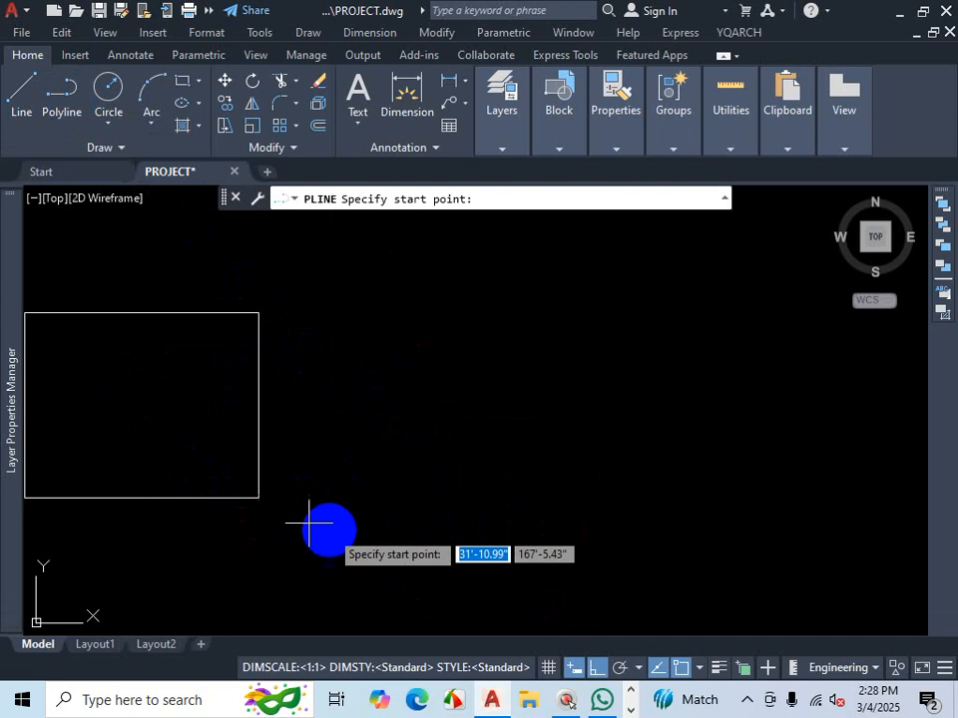
pyautogui.click(371, 501)
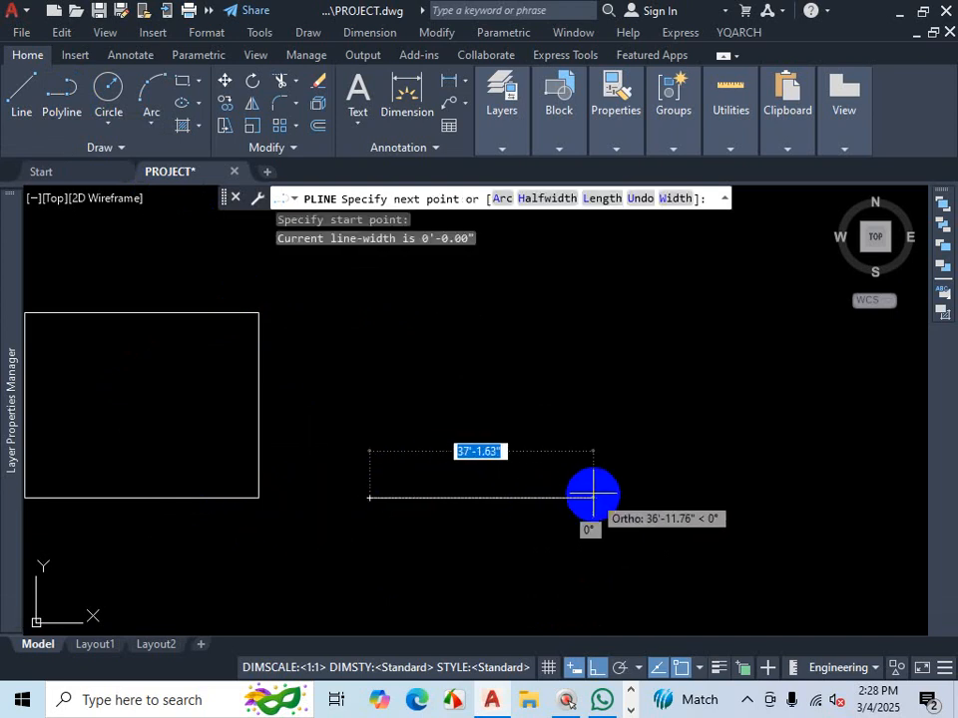
pyautogui.write("39'")
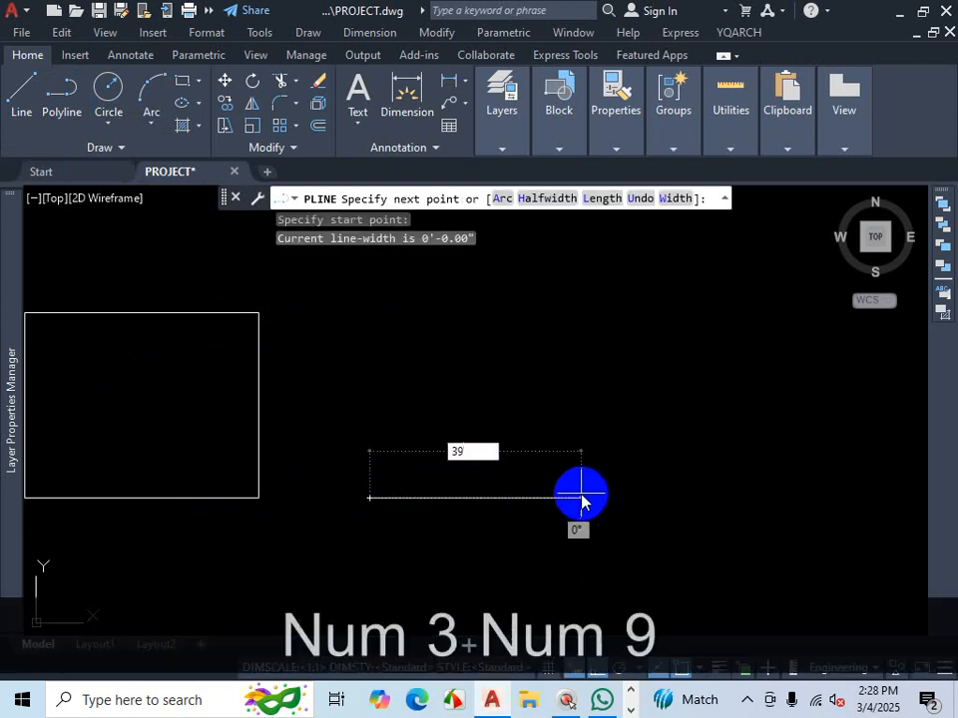
pyautogui.press('Return')
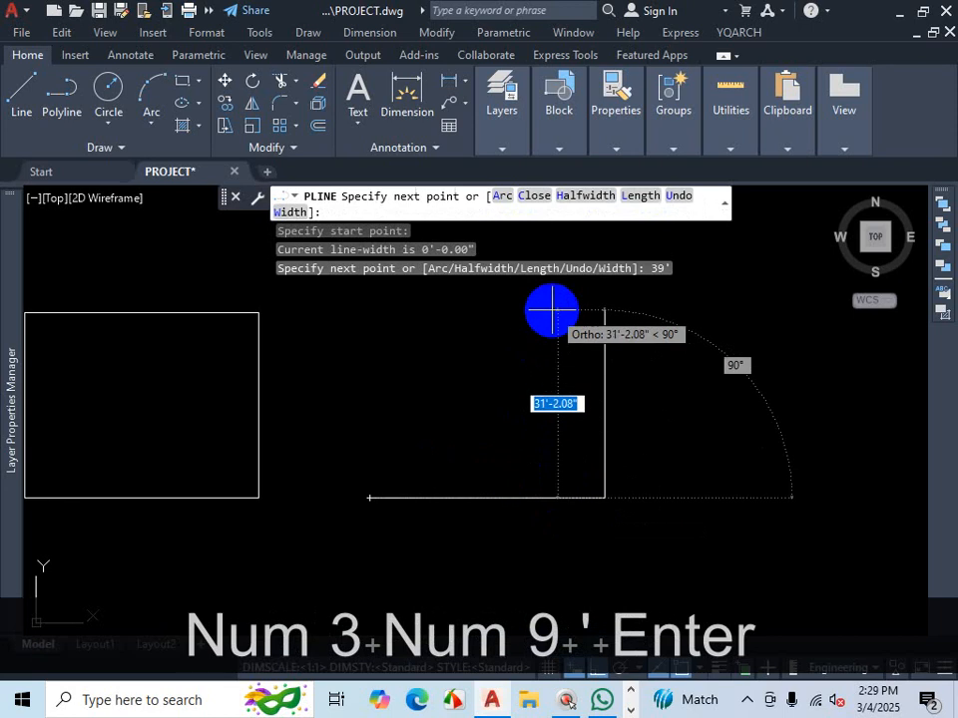
# - Continue the polyline 30'8" upward, then back across and down to close the rectangular outline
pyautogui.write("30'8")
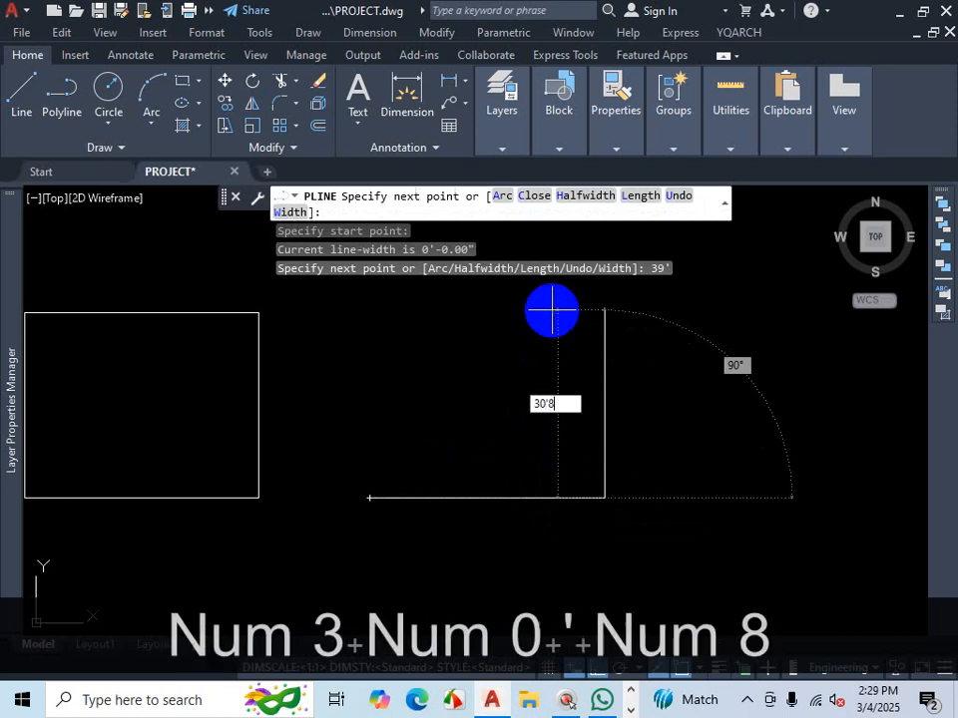
pyautogui.press('Return')
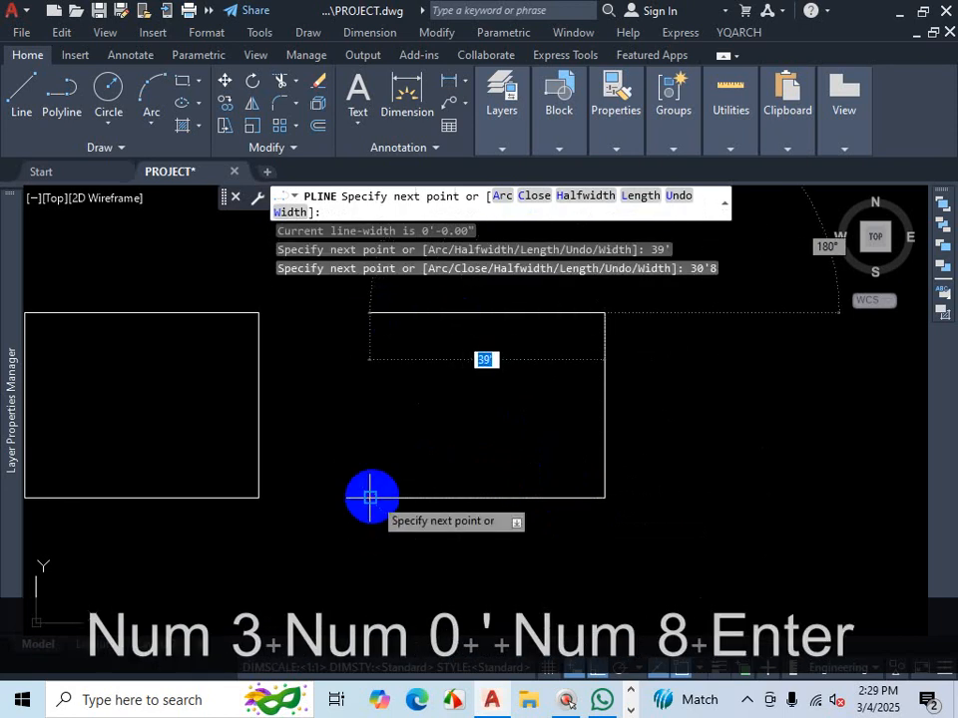
pyautogui.click(373, 415)
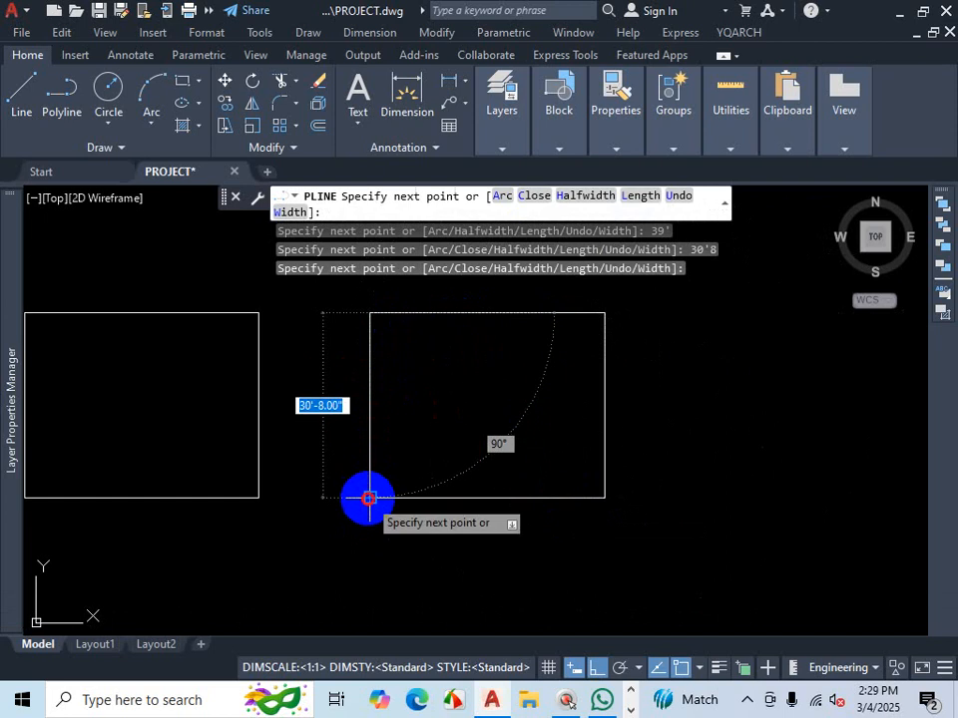
pyautogui.press('Escape')
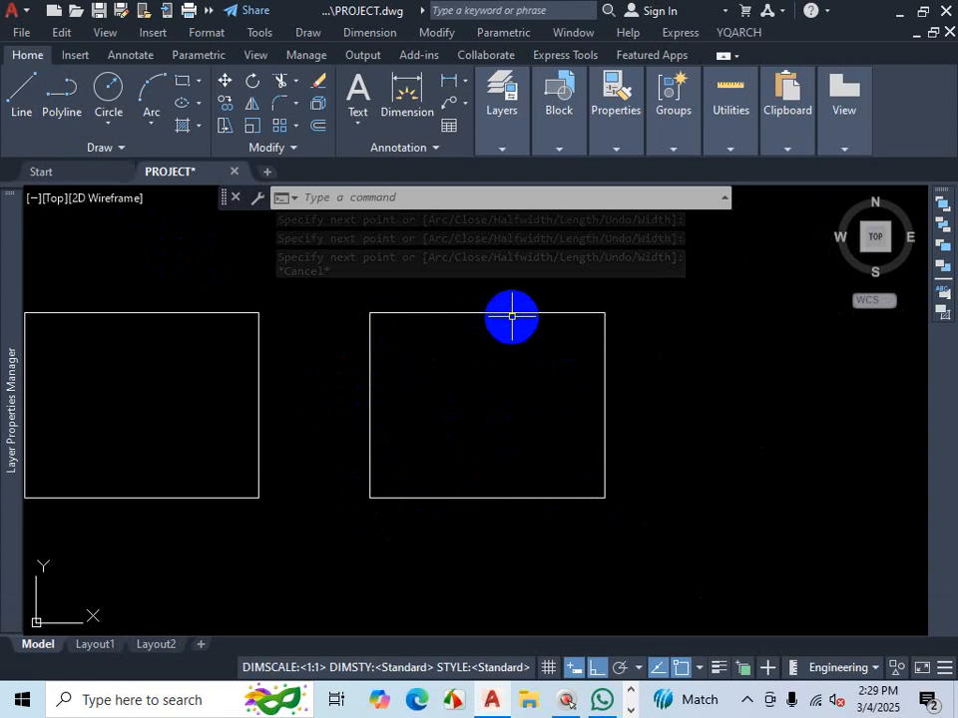
# - Select the new polyline outline to check it is a single object, then clear the selection
pyautogui.click(512, 313)
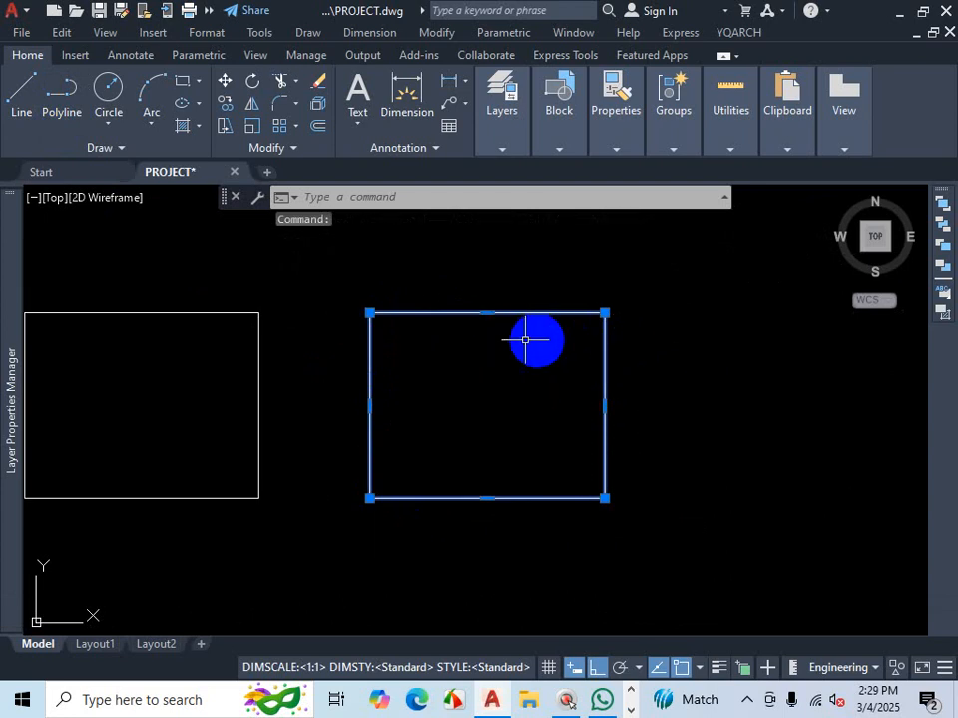
pyautogui.rightClick(749, 706)
pyautogui.press('Escape')
pyautogui.press('Escape')
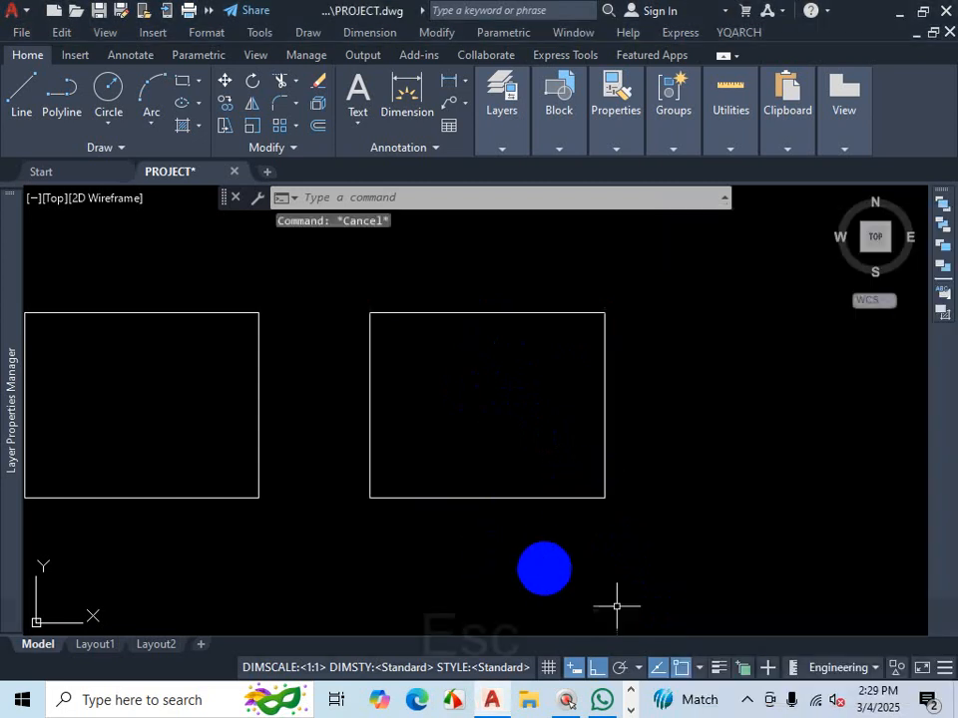
pyautogui.click(743, 700)
pyautogui.click(706, 664)
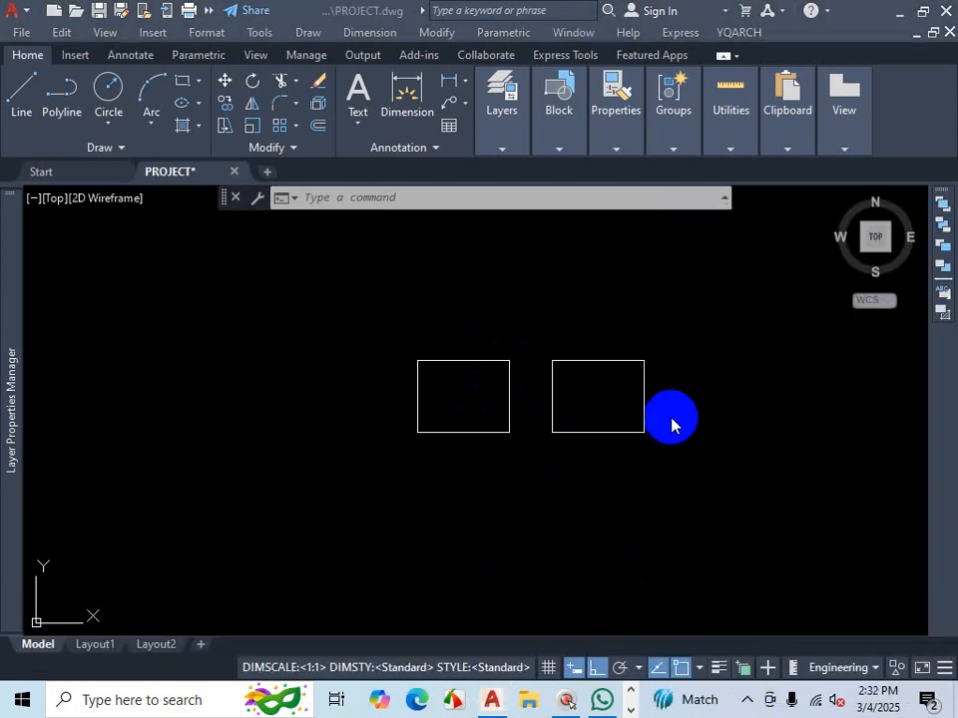
pyautogui.scroll(2, 670, 414)
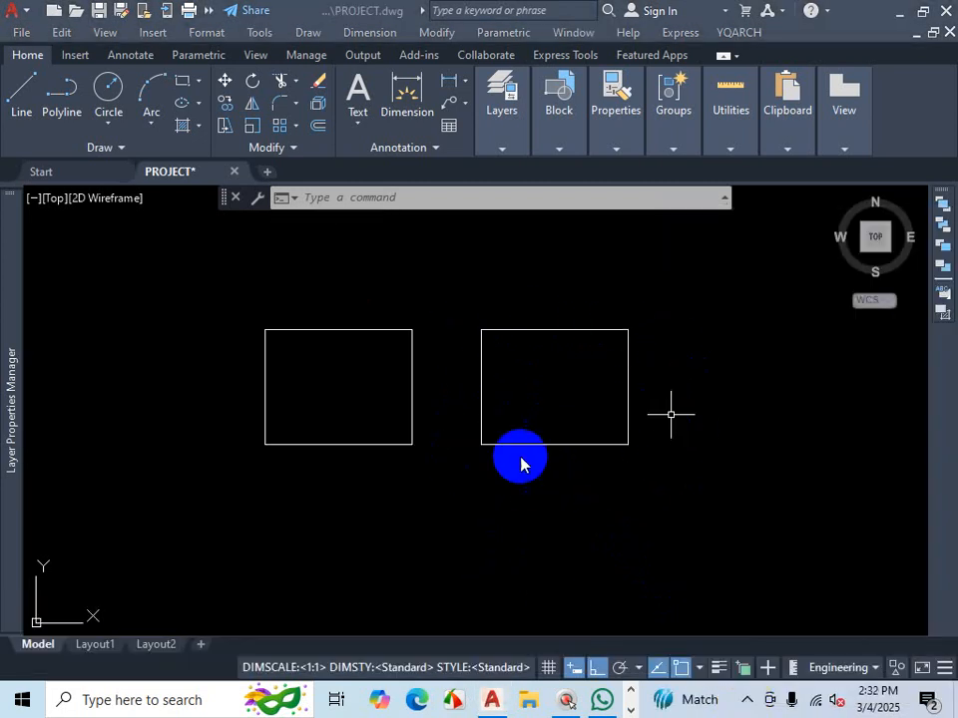
pyautogui.scroll(-2, 443, 409)
pyautogui.scroll(2, 613, 413)
pyautogui.scroll(-2, 558, 425)
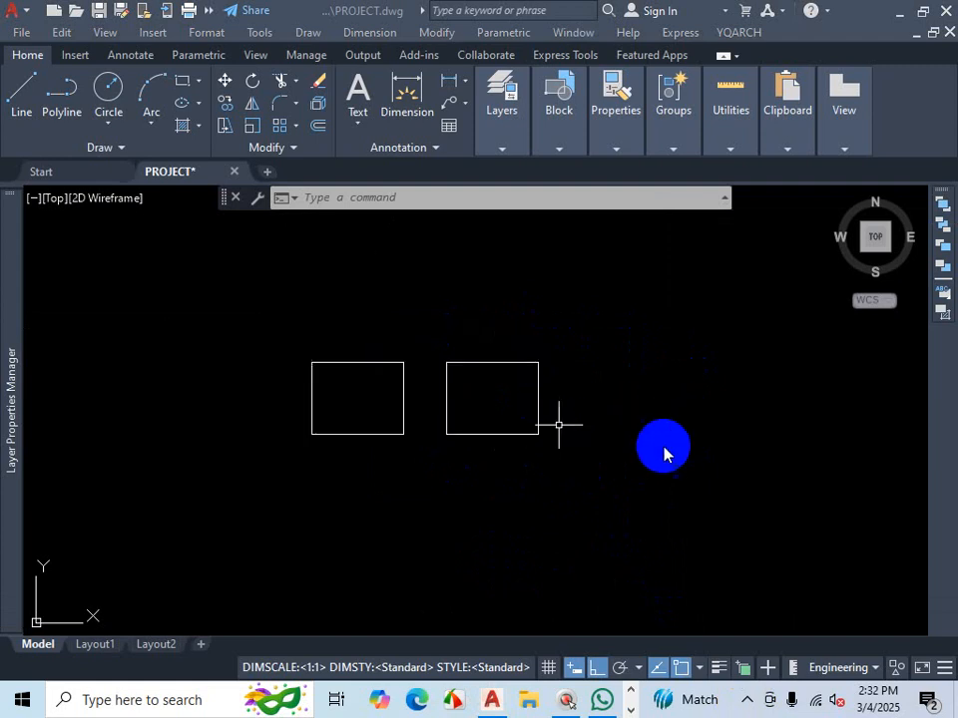
pyautogui.scroll(2, 748, 413)
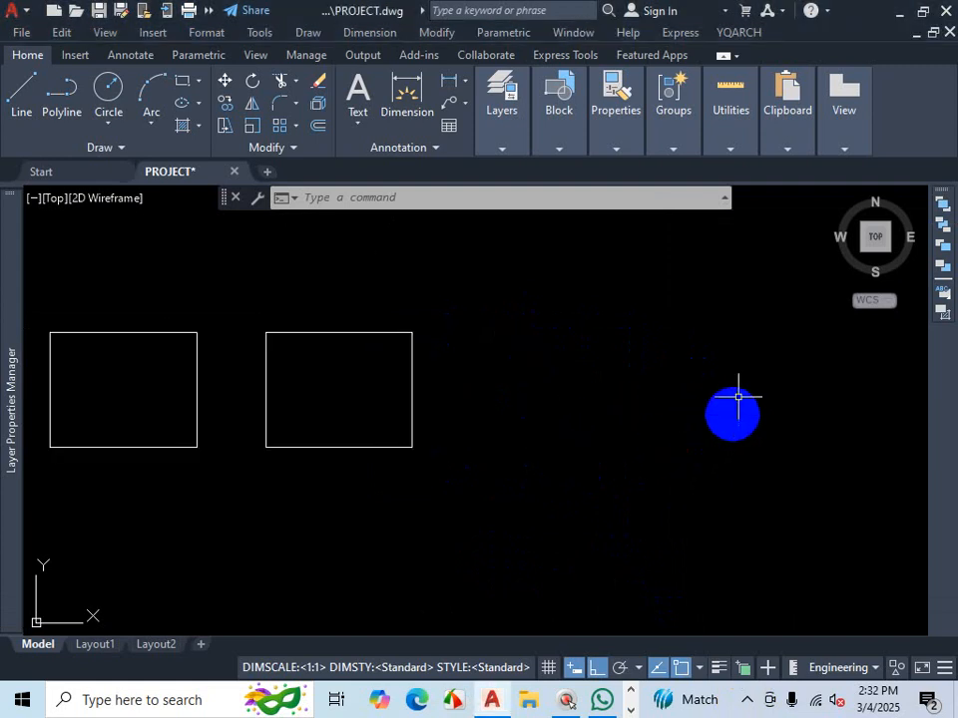
pyautogui.scroll(2, 751, 296)
pyautogui.scroll(-2, 769, 343)
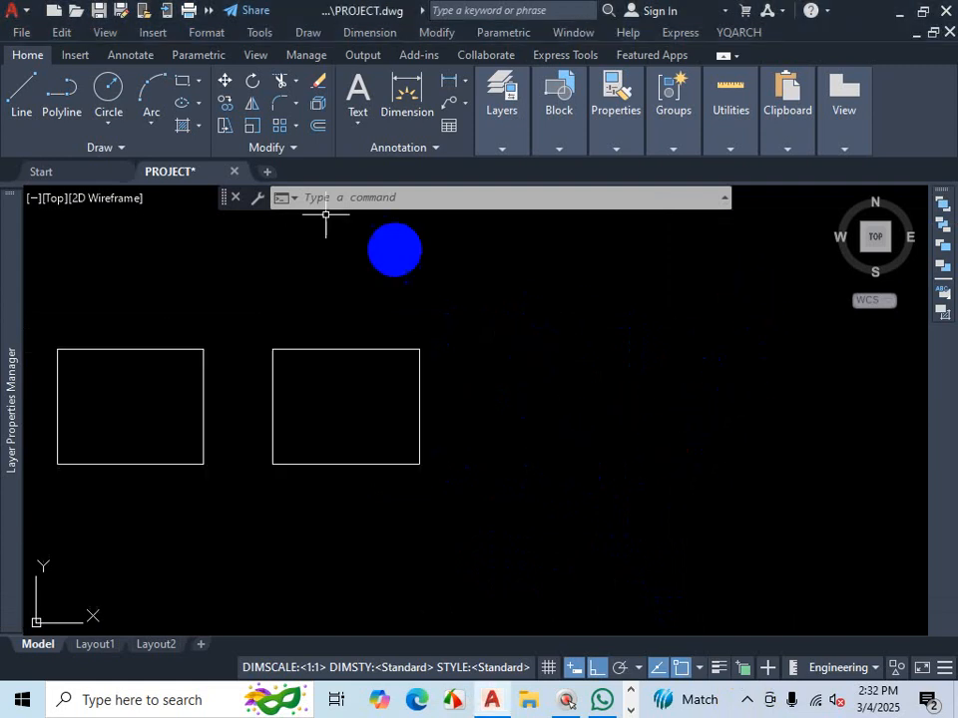
# - Examine the Rectangle tool's description in the drawing shapes flyout, then dismiss it
pyautogui.click(197, 83)
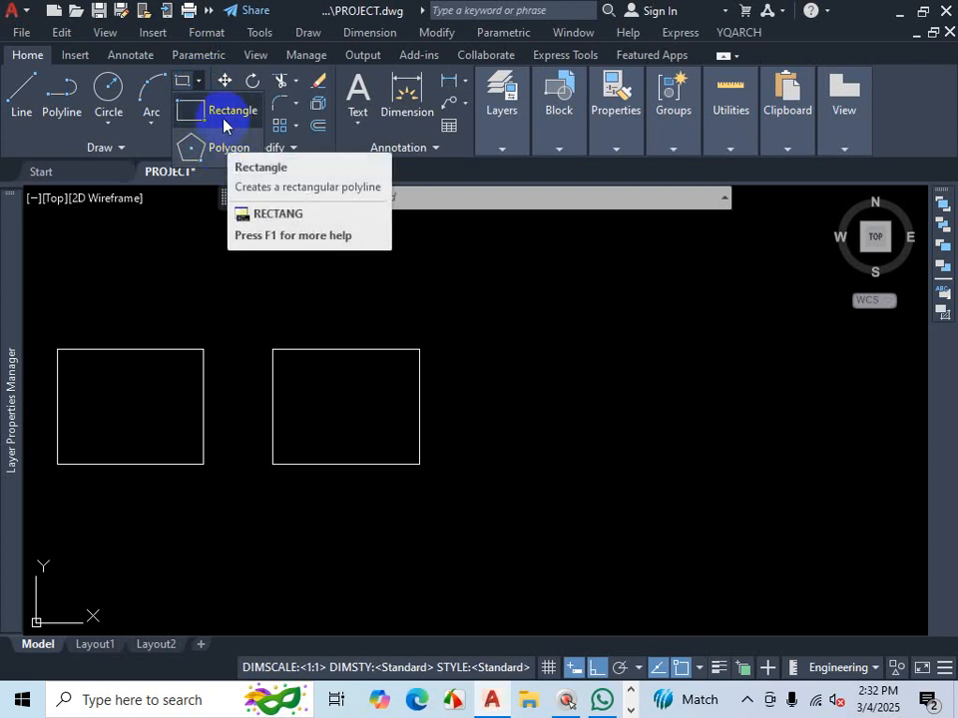
pyautogui.hotkey('ctrl', '1')
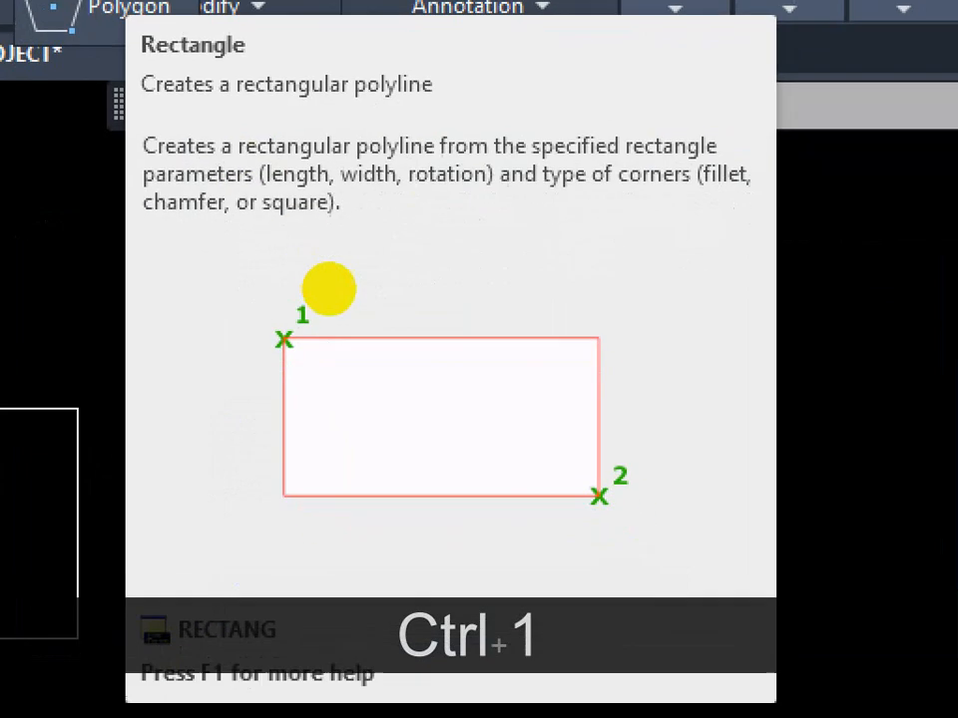
pyautogui.click(330, 289)
pyautogui.moveTo(401, 261)
pyautogui.mouseDown()
pyautogui.moveTo(408, 359)
pyautogui.moveTo(539, 325)
pyautogui.mouseUp()
pyautogui.moveTo(535, 249)
pyautogui.mouseDown()
pyautogui.moveTo(543, 304)
pyautogui.moveTo(629, 308)
pyautogui.mouseUp()
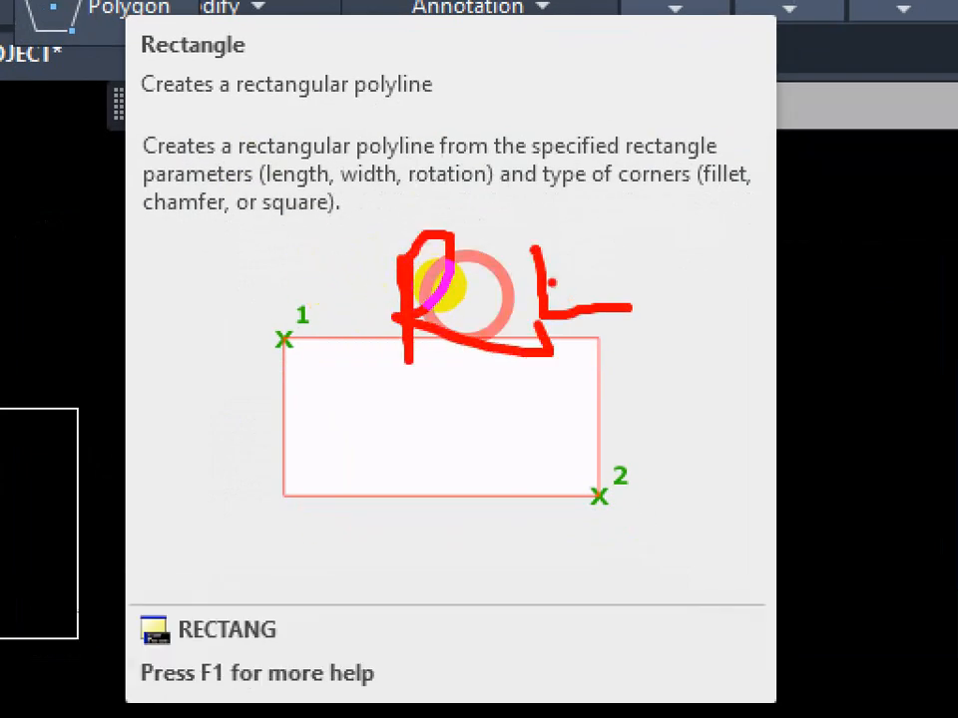
pyautogui.moveTo(551, 282); pyautogui.dragTo(574, 270)
pyautogui.moveTo(547, 255); pyautogui.dragTo(569, 238)
pyautogui.moveTo(660, 219); pyautogui.dragTo(656, 243)
pyautogui.press('Escape')
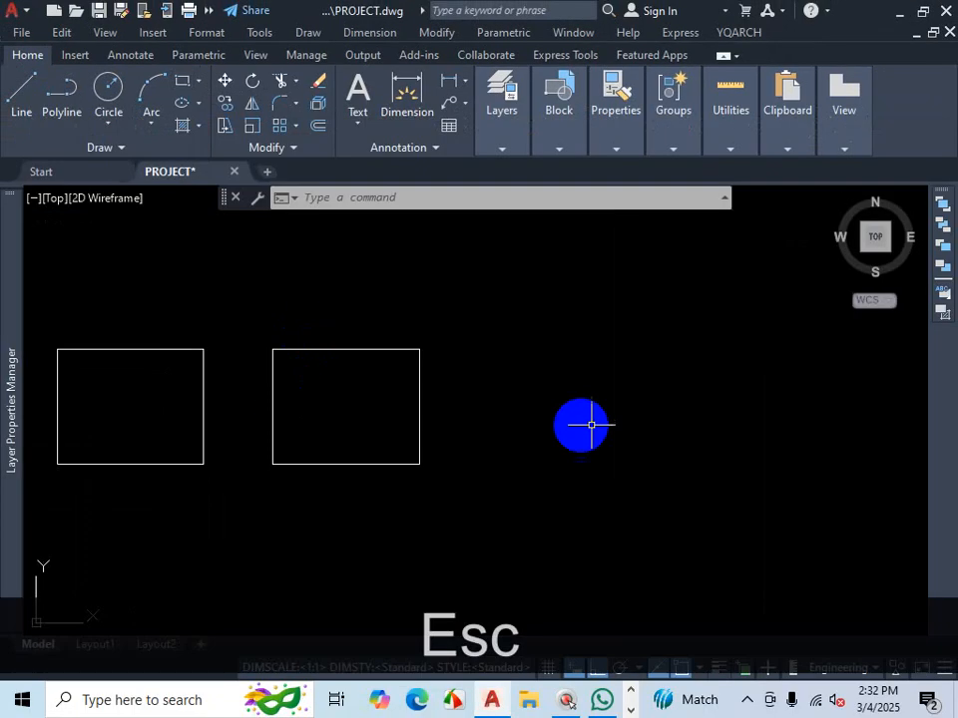
# - Draw a 39' by 30'8" rectangle with the Rectangle command, its first corner to the right of the polyline outline, level with its bottom edge
pyautogui.write('rec')
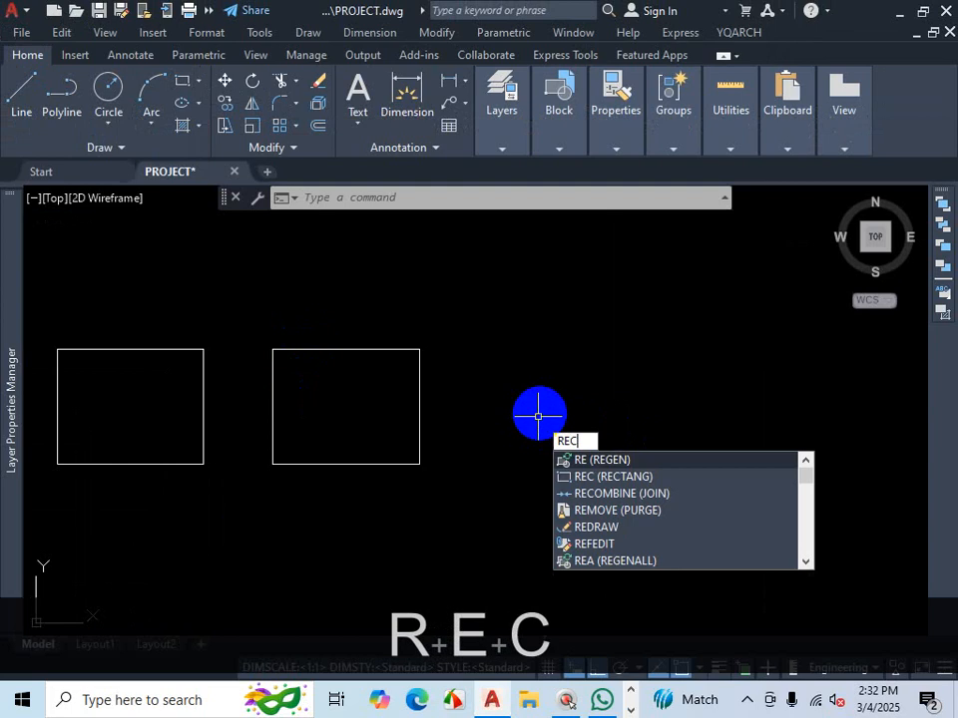
pyautogui.press('Return')
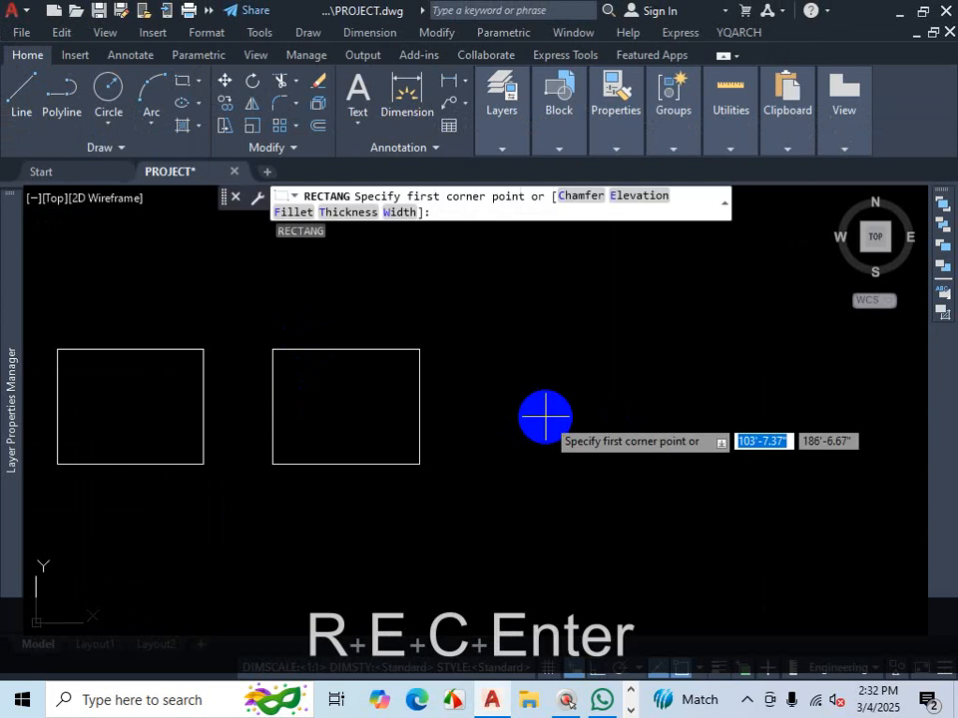
pyautogui.hotkey('ctrl', '1')
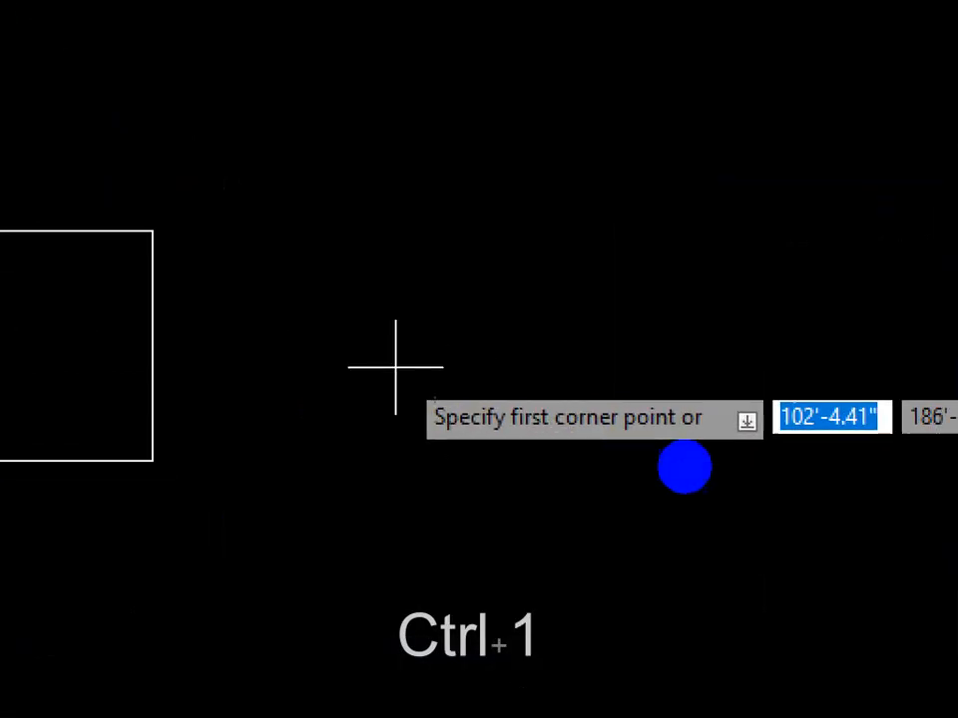
pyautogui.click(683, 467)
pyautogui.moveTo(447, 459)
pyautogui.mouseDown()
pyautogui.moveTo(685, 468)
pyautogui.moveTo(552, 383)
pyautogui.mouseUp()
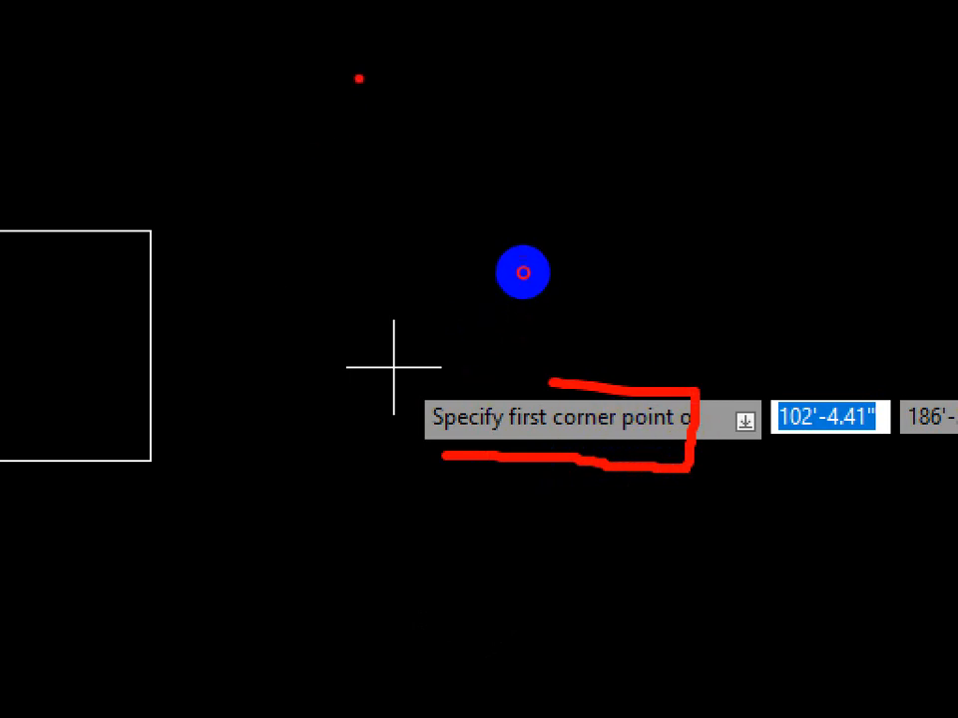
pyautogui.moveTo(521, 271)
pyautogui.mouseDown()
pyautogui.moveTo(521, 380)
pyautogui.moveTo(671, 380)
pyautogui.moveTo(672, 278)
pyautogui.moveTo(626, 263)
pyautogui.moveTo(512, 267)
pyautogui.mouseUp()
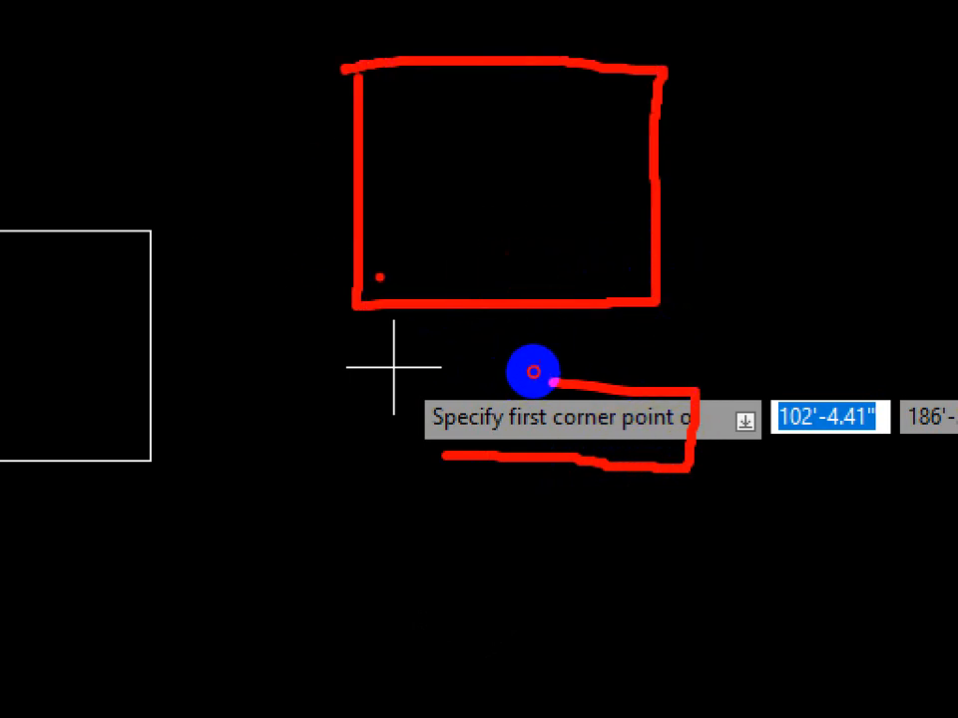
pyautogui.moveTo(379, 276); pyautogui.dragTo(409, 319)
pyautogui.moveTo(396, 261); pyautogui.dragTo(449, 268)
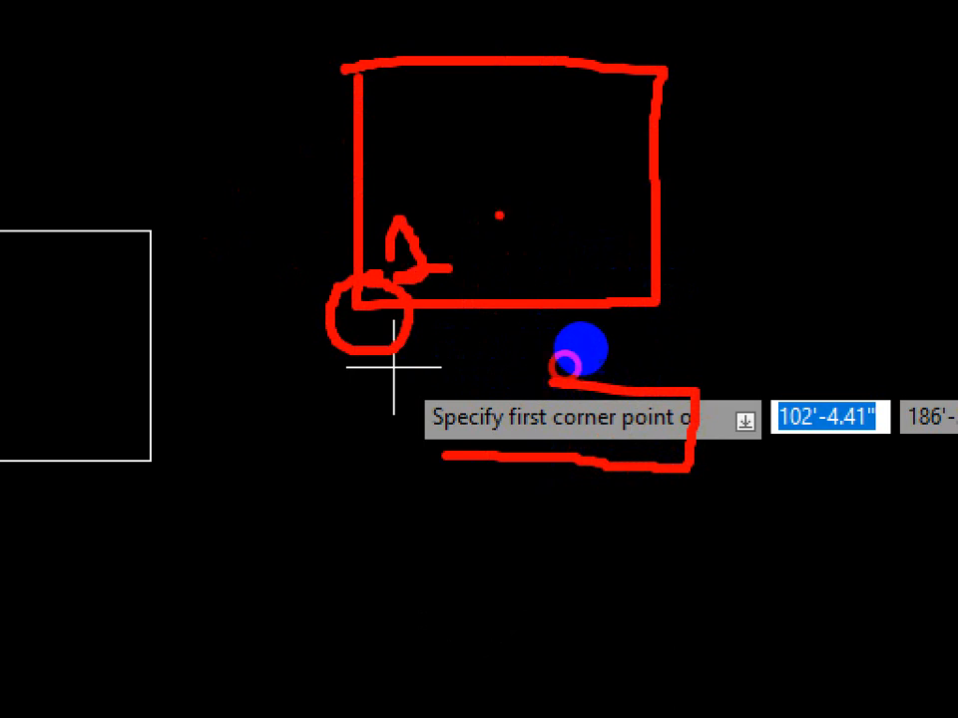
pyautogui.moveTo(681, 55); pyautogui.dragTo(632, 66)
pyautogui.moveTo(660, 268); pyautogui.dragTo(692, 281)
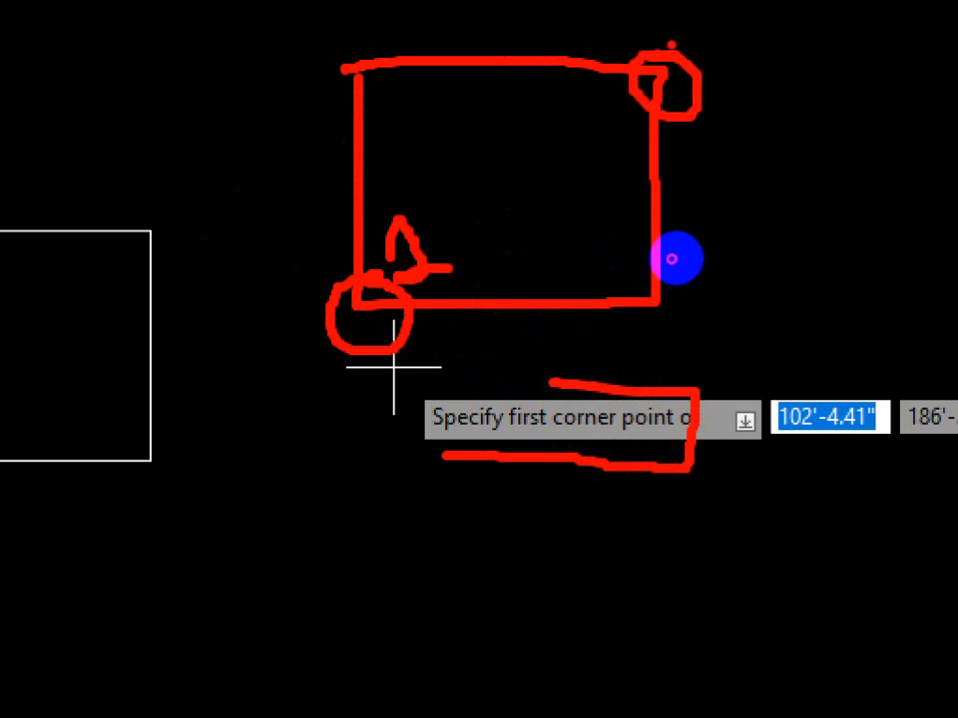
pyautogui.moveTo(689, 36); pyautogui.dragTo(800, 41)
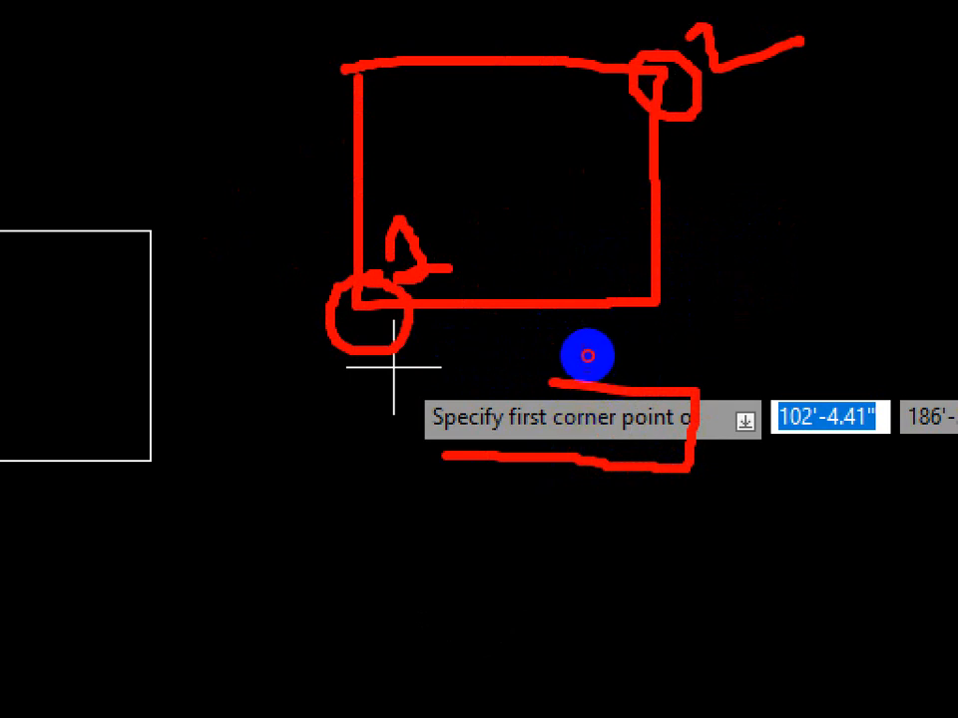
pyautogui.moveTo(486, 242); pyautogui.dragTo(483, 310)
pyautogui.moveTo(527, 235); pyautogui.dragTo(534, 271)
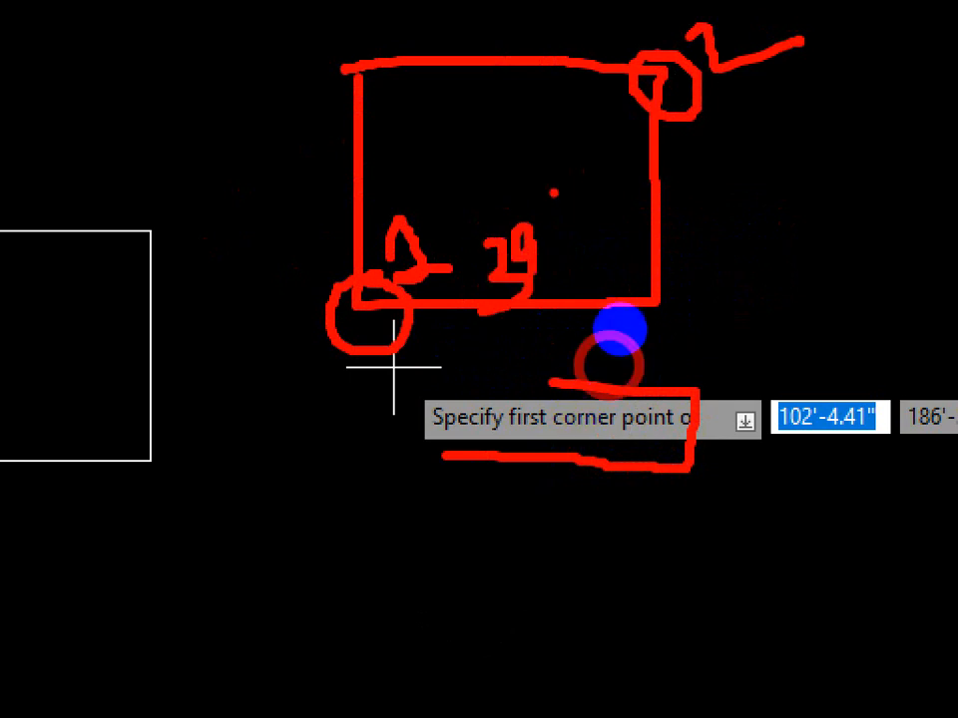
pyautogui.moveTo(553, 191); pyautogui.dragTo(553, 197)
pyautogui.moveTo(702, 185); pyautogui.dragTo(691, 251)
pyautogui.moveTo(760, 179); pyautogui.dragTo(741, 212)
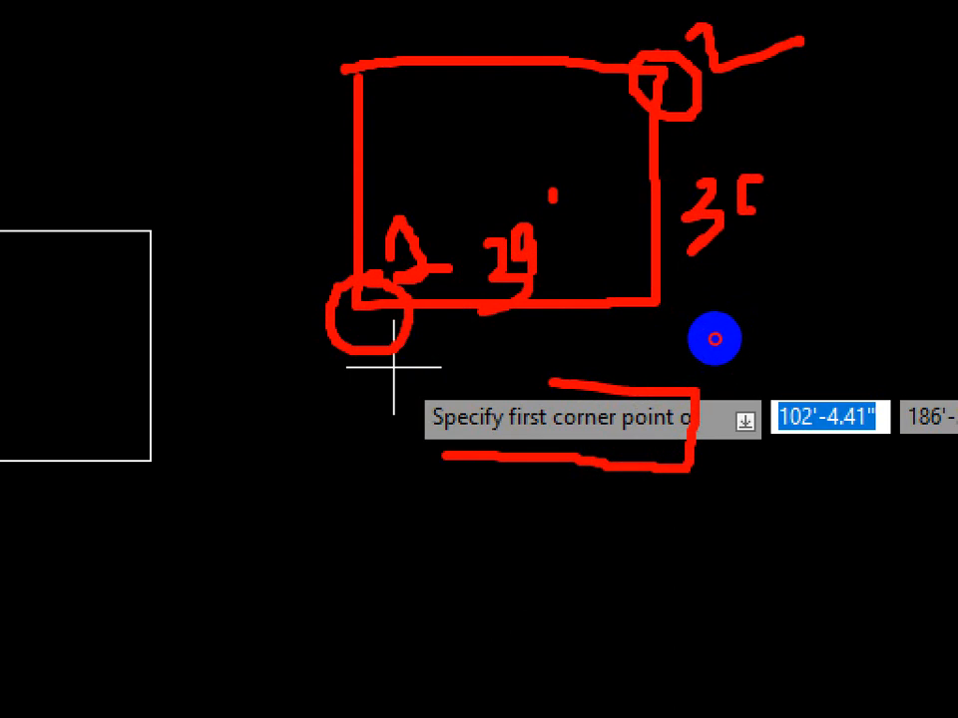
pyautogui.moveTo(782, 142); pyautogui.dragTo(780, 177)
pyautogui.moveTo(810, 158); pyautogui.dragTo(856, 213)
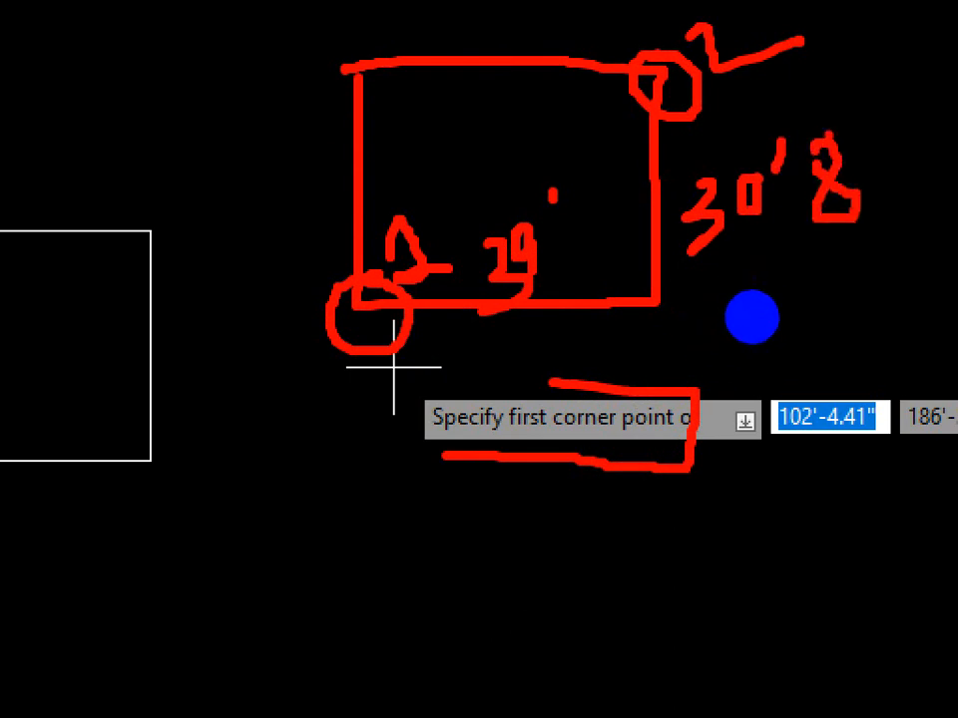
pyautogui.moveTo(890, 110); pyautogui.dragTo(880, 132)
pyautogui.moveTo(929, 82); pyautogui.dragTo(903, 121)
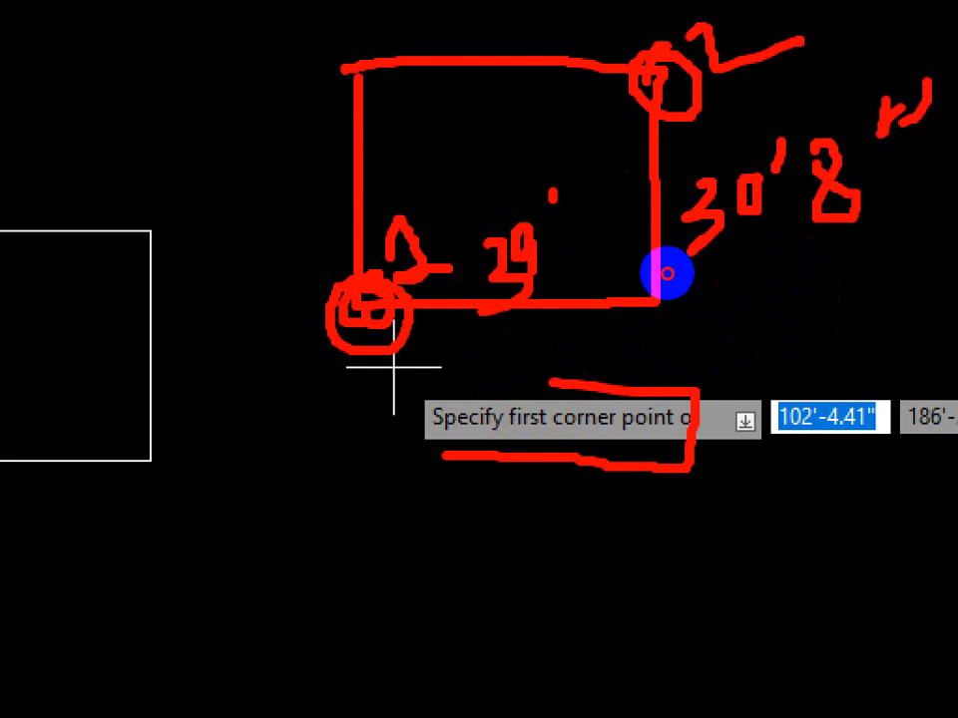
pyautogui.moveTo(650, 80); pyautogui.dragTo(648, 76)
pyautogui.moveTo(852, 409); pyautogui.dragTo(786, 484)
pyautogui.moveTo(814, 392); pyautogui.dragTo(862, 470)
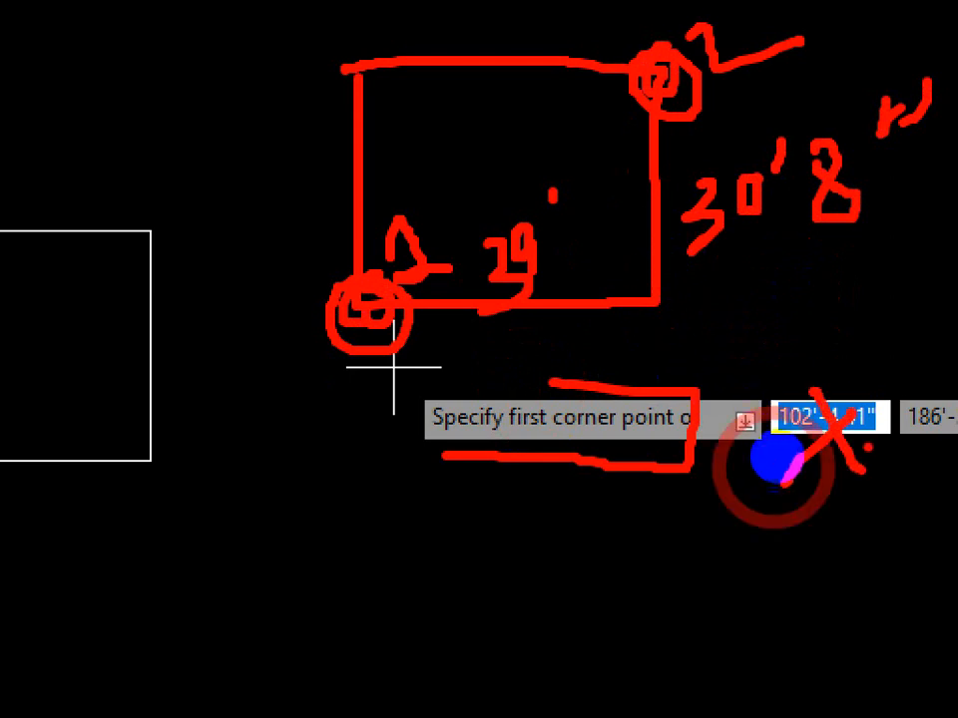
pyautogui.moveTo(468, 327); pyautogui.dragTo(570, 315)
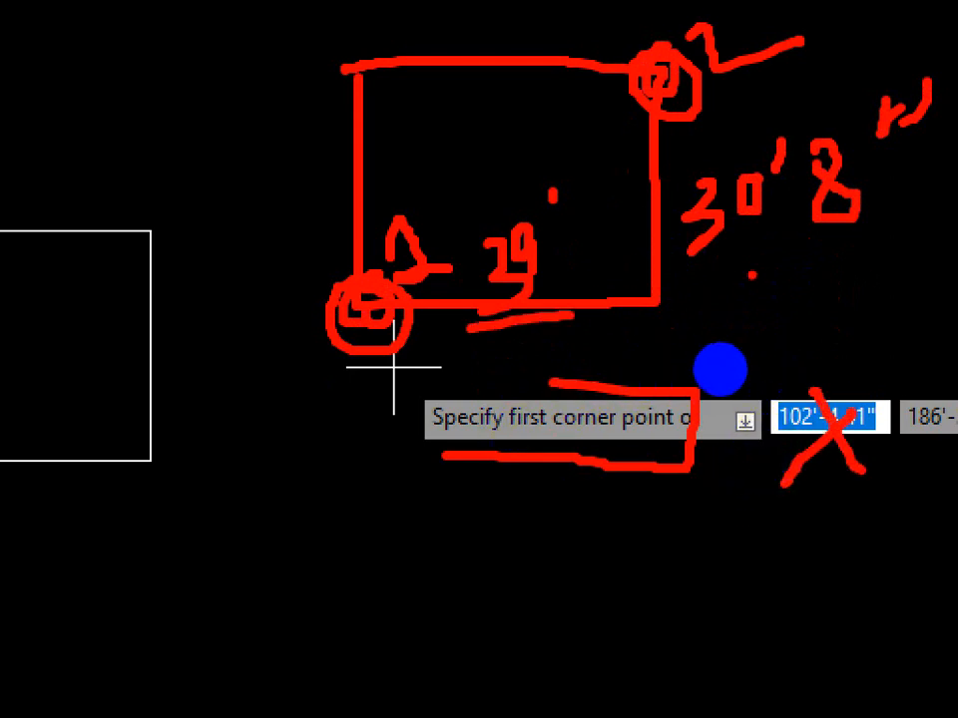
pyautogui.moveTo(704, 292); pyautogui.dragTo(883, 251)
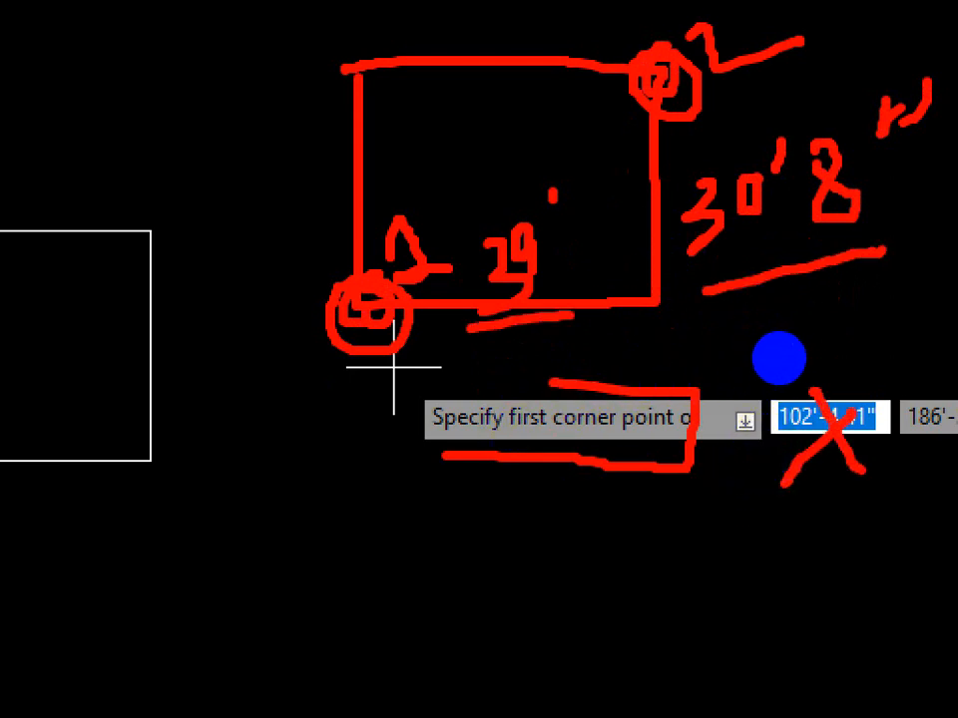
pyautogui.press('Escape')
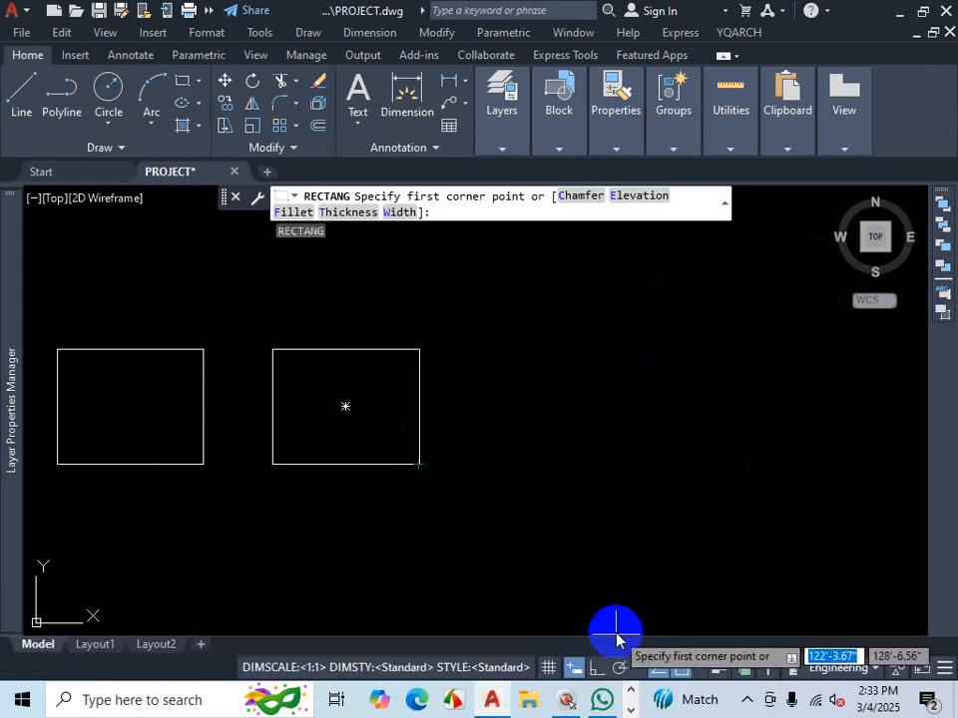
pyautogui.click(657, 670)
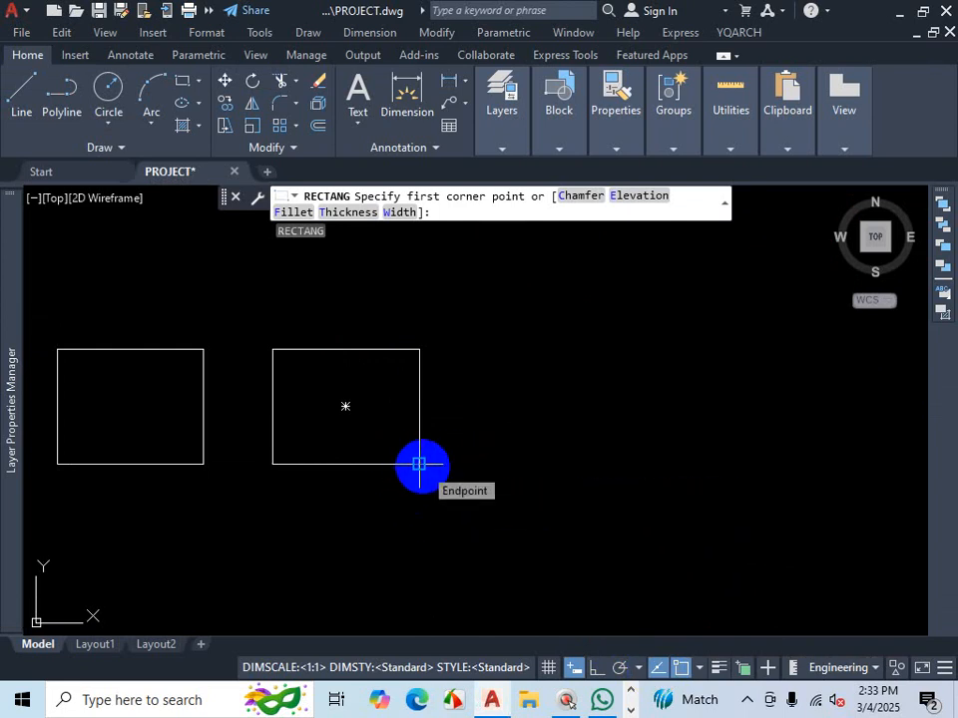
pyautogui.click(479, 465)
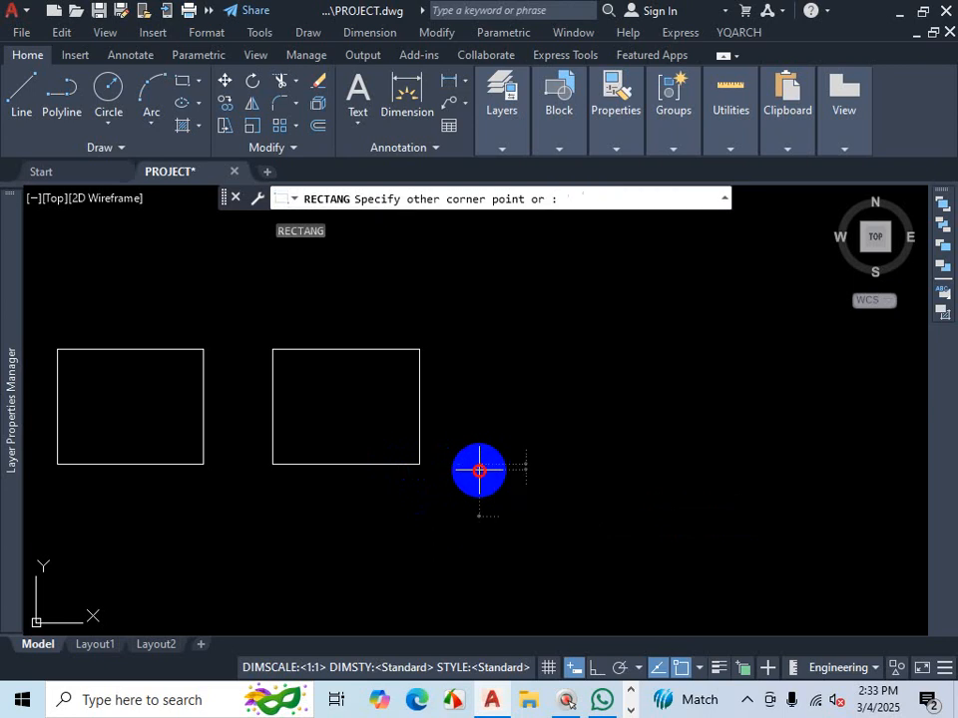
pyautogui.scroll(-2, 690, 385)
pyautogui.scroll(4, 672, 388)
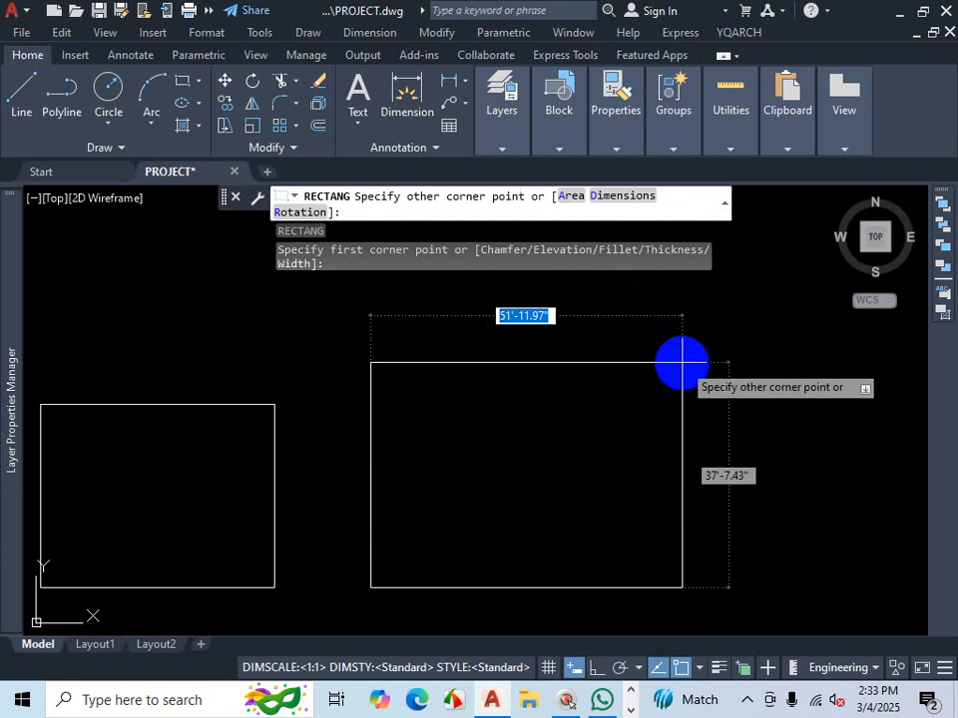
pyautogui.write('39')
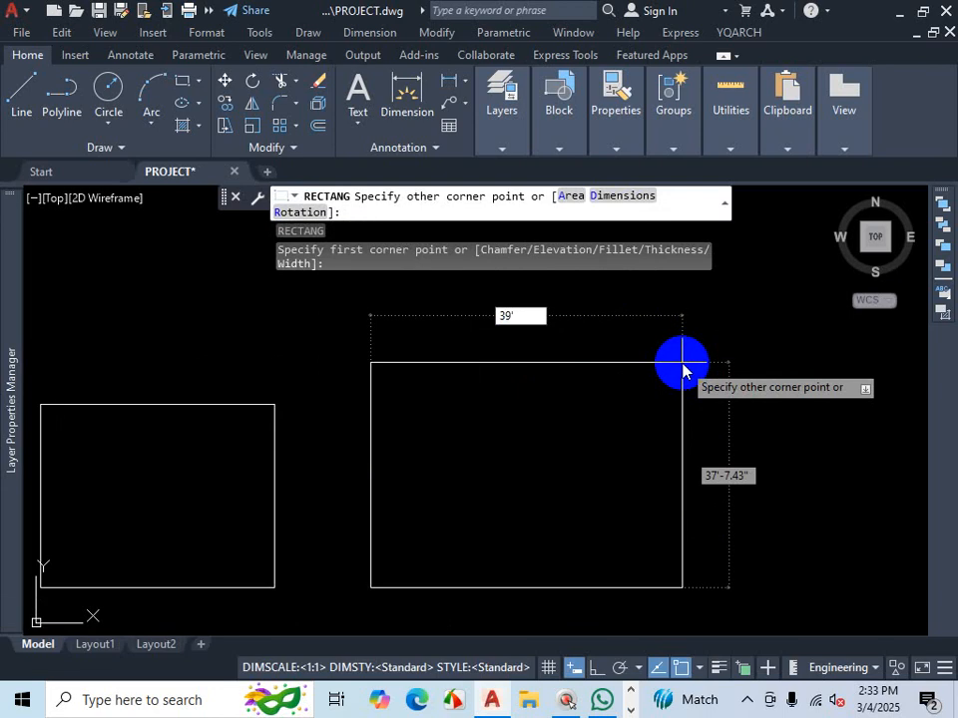
pyautogui.press('Tab')
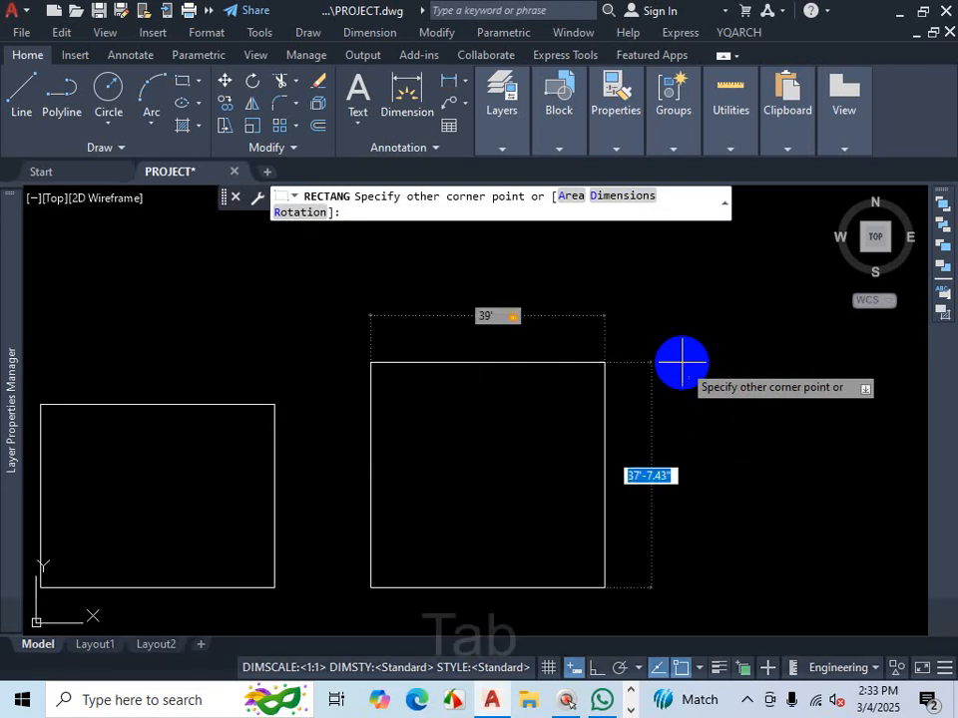
pyautogui.write('30')
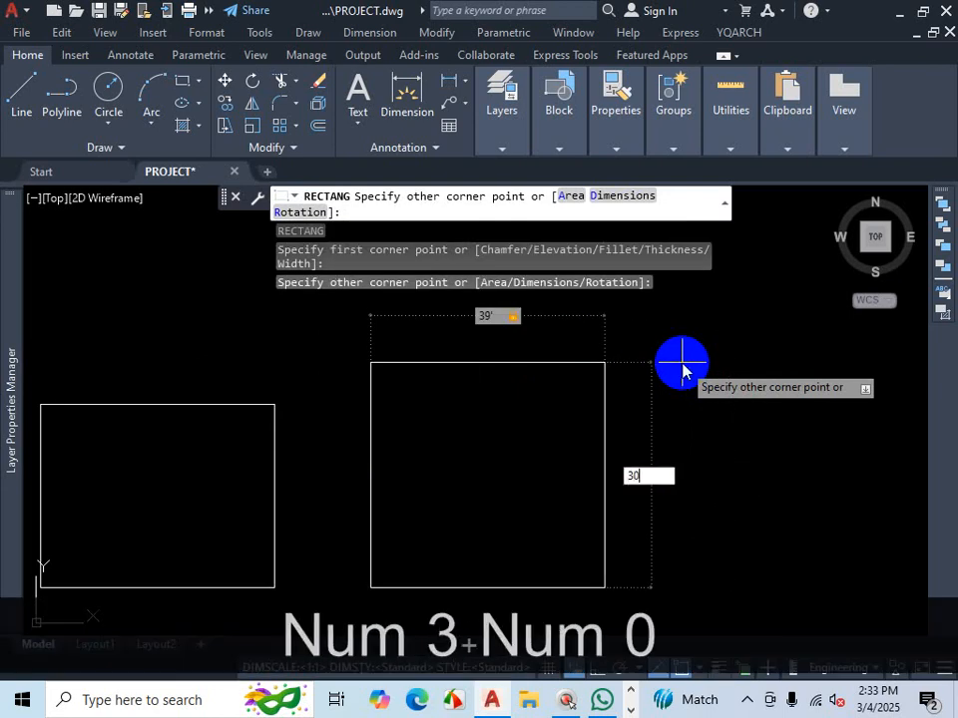
pyautogui.write("'8")
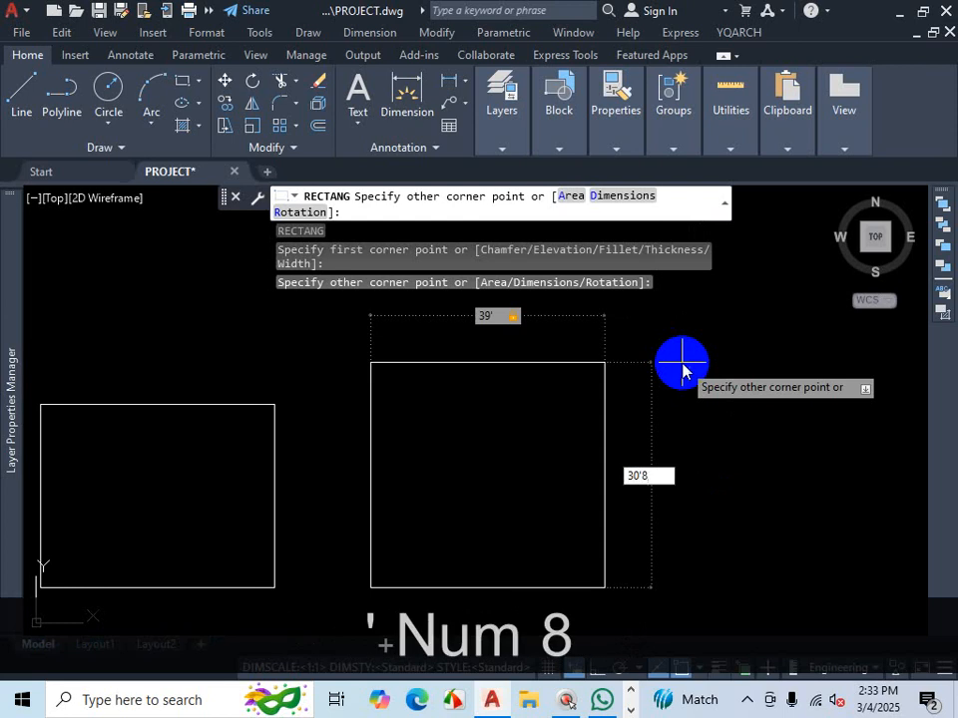
pyautogui.press('Return')
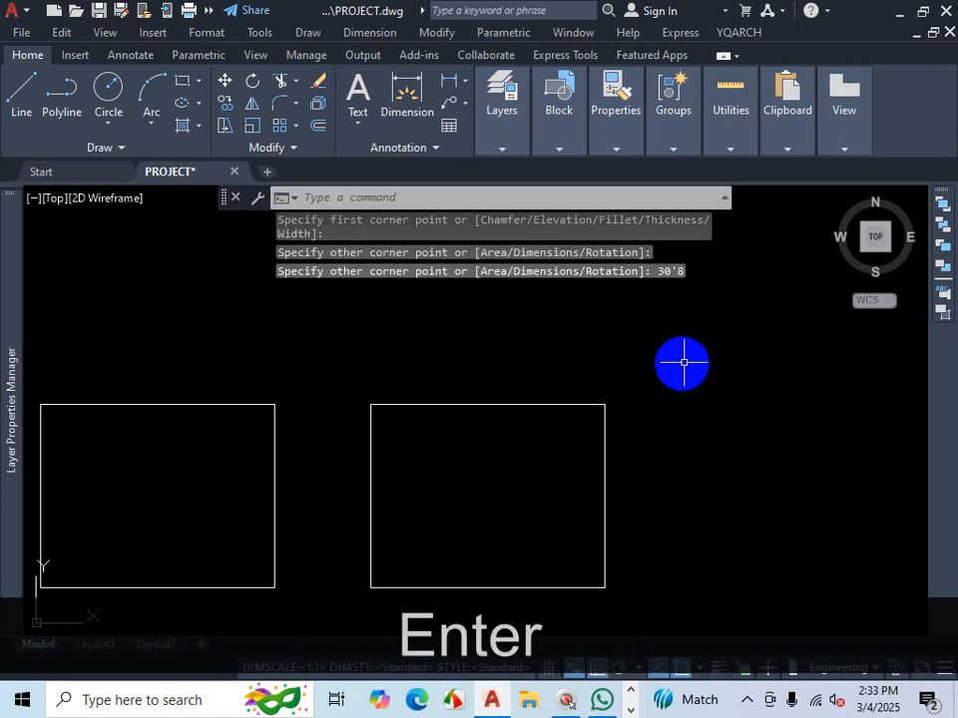
# - Select the new rectangle and delete it
pyautogui.scroll(-2, 689, 364)
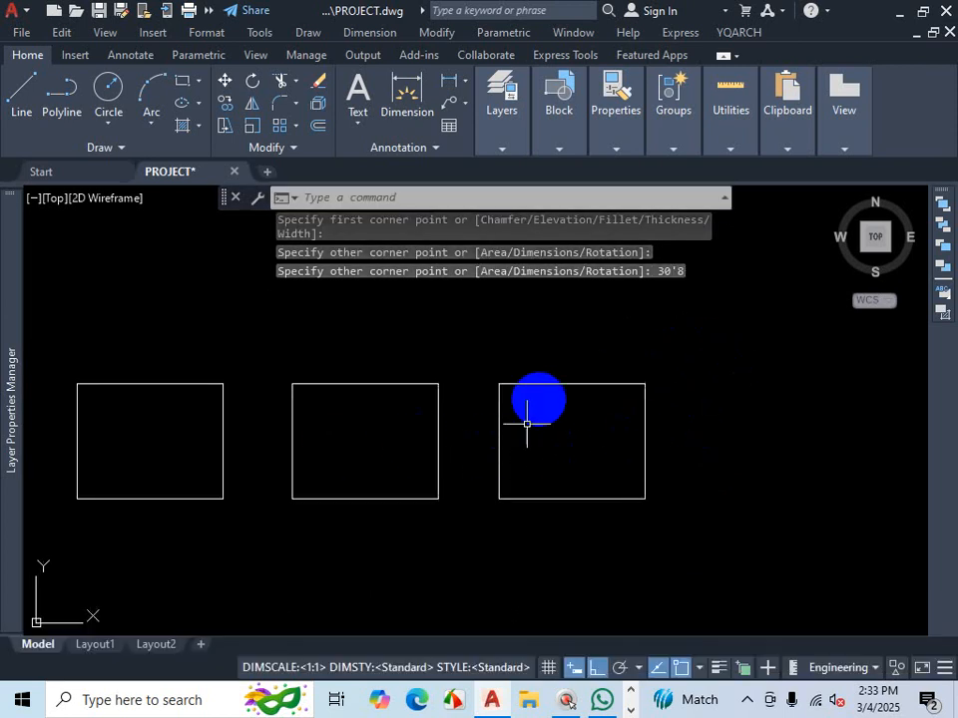
pyautogui.click(643, 399)
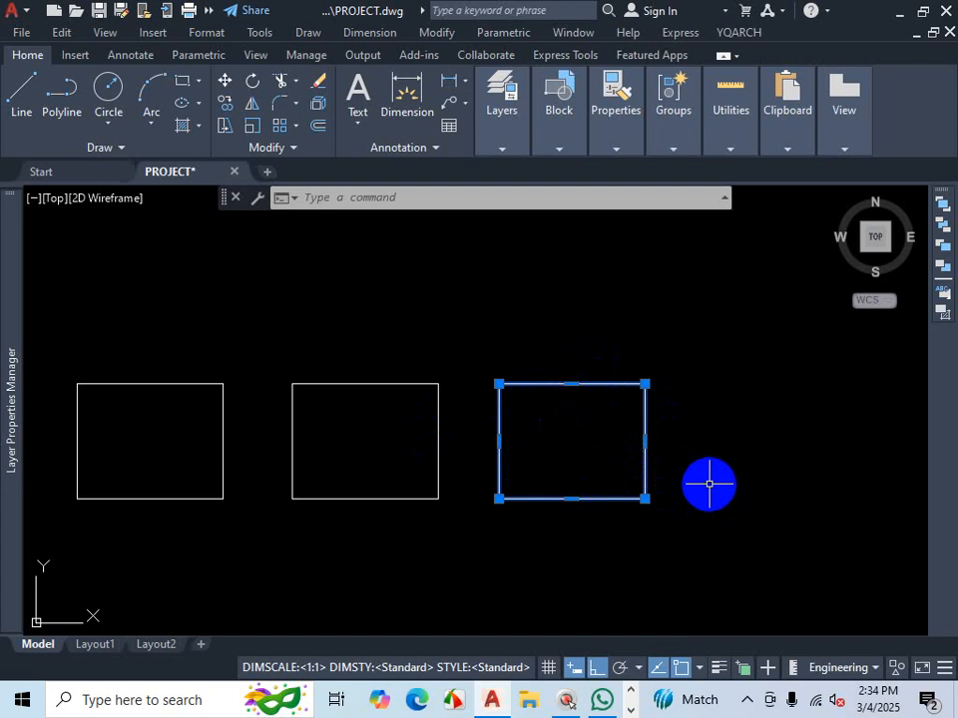
pyautogui.press('Escape')
pyautogui.click(703, 363)
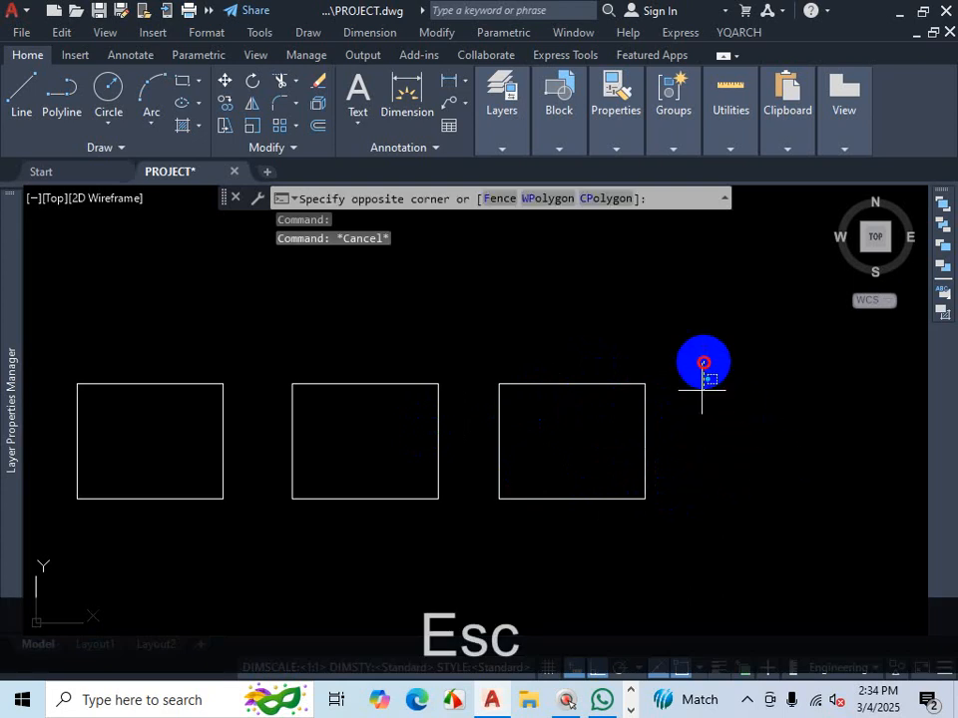
pyautogui.click(585, 514)
pyautogui.press('Delete')
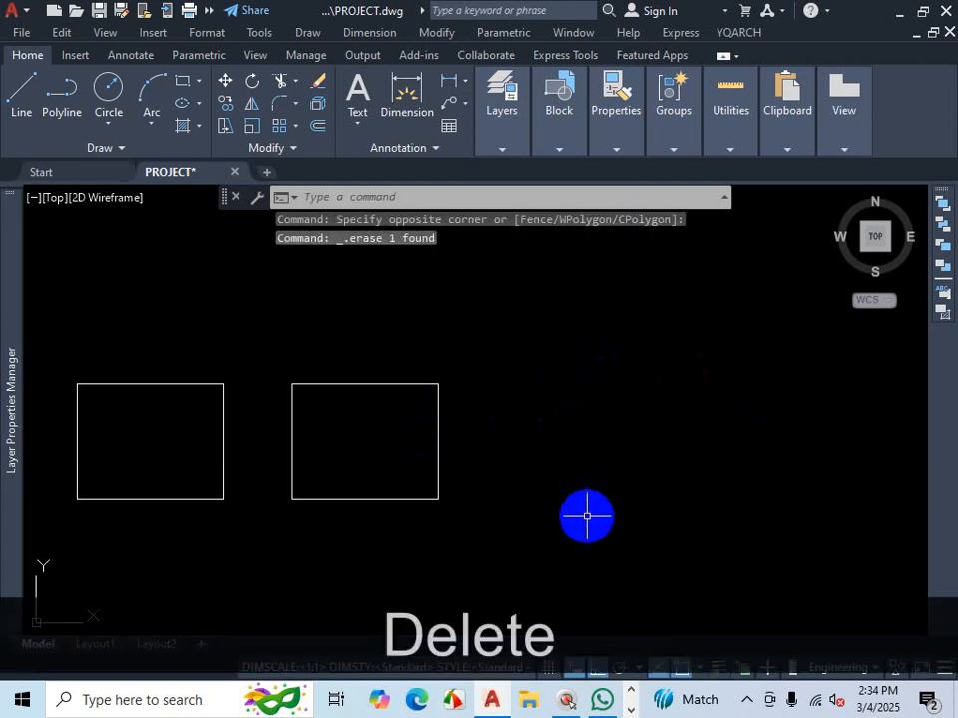
# - Redraw the 39' by 30'8" rectangle with the Rectangle command, its first corner right of the polyline outline, level with its bottom edge
pyautogui.write('REC')
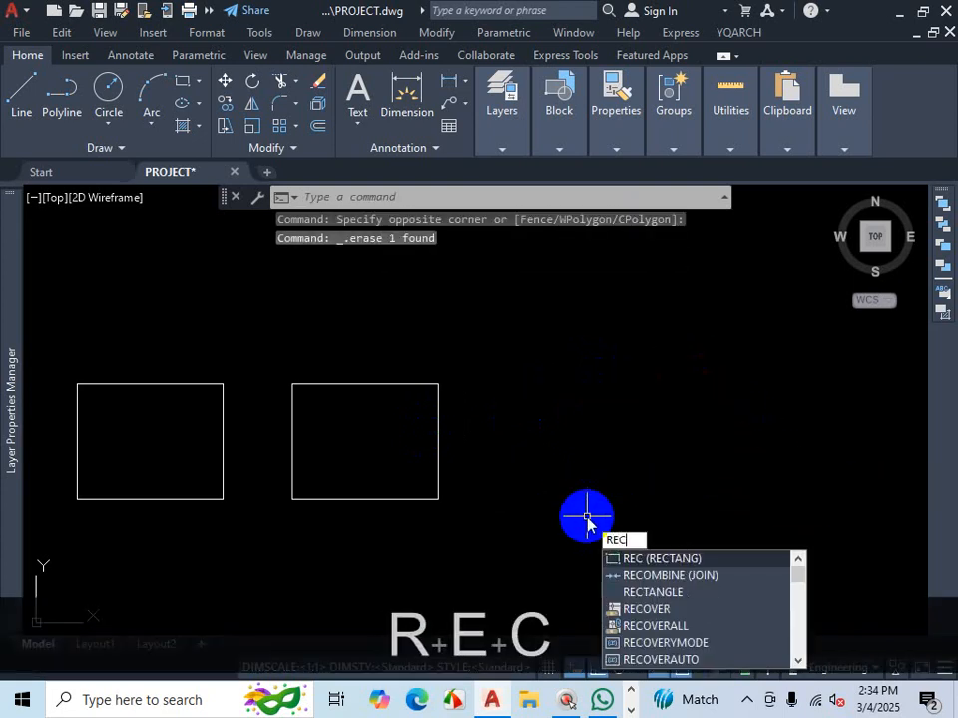
pyautogui.press('space')
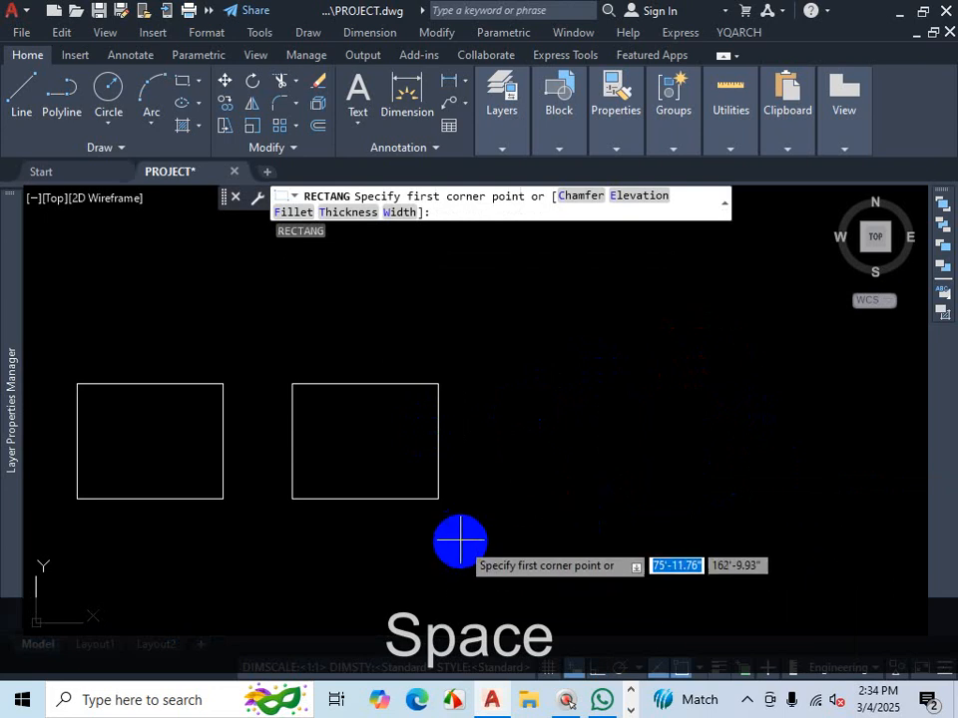
pyautogui.scroll(2, 461, 541)
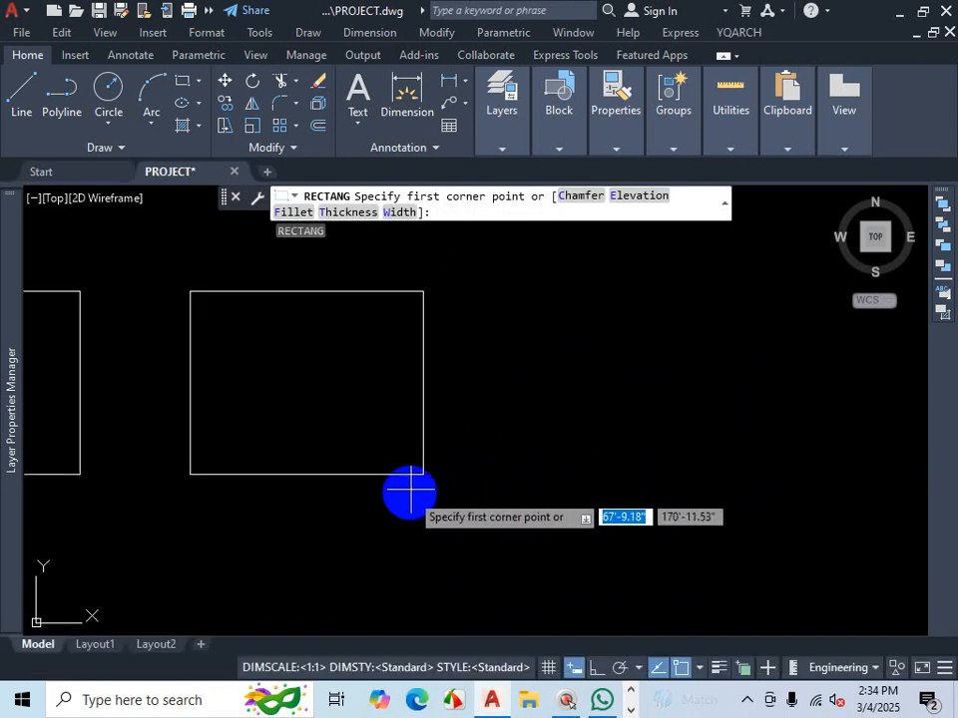
pyautogui.click(495, 474)
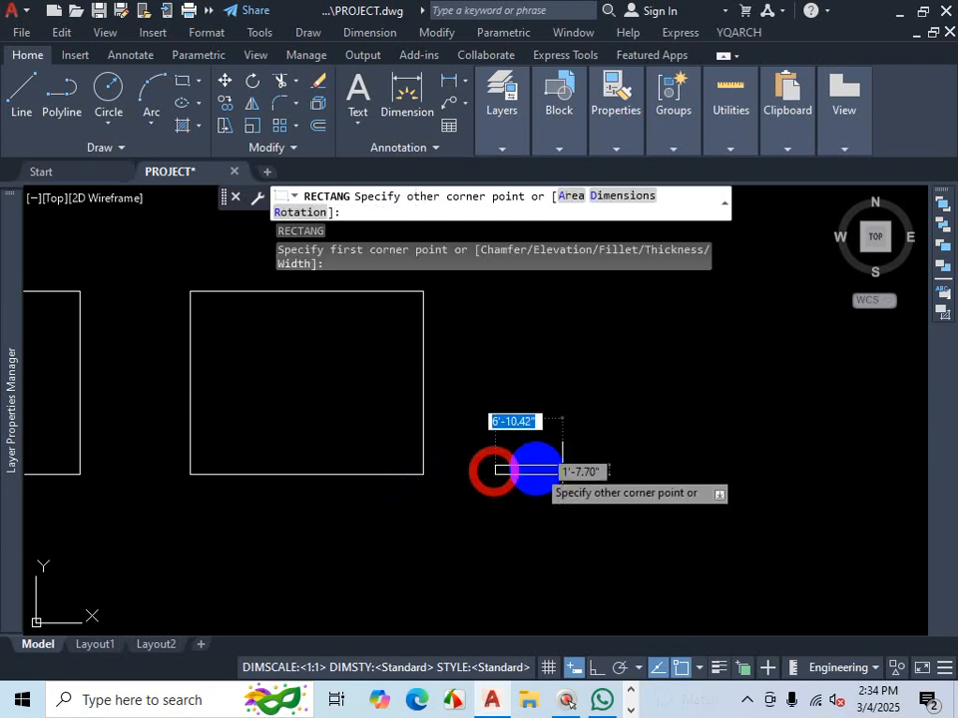
pyautogui.scroll(-4, 654, 469)
pyautogui.scroll(2, 680, 392)
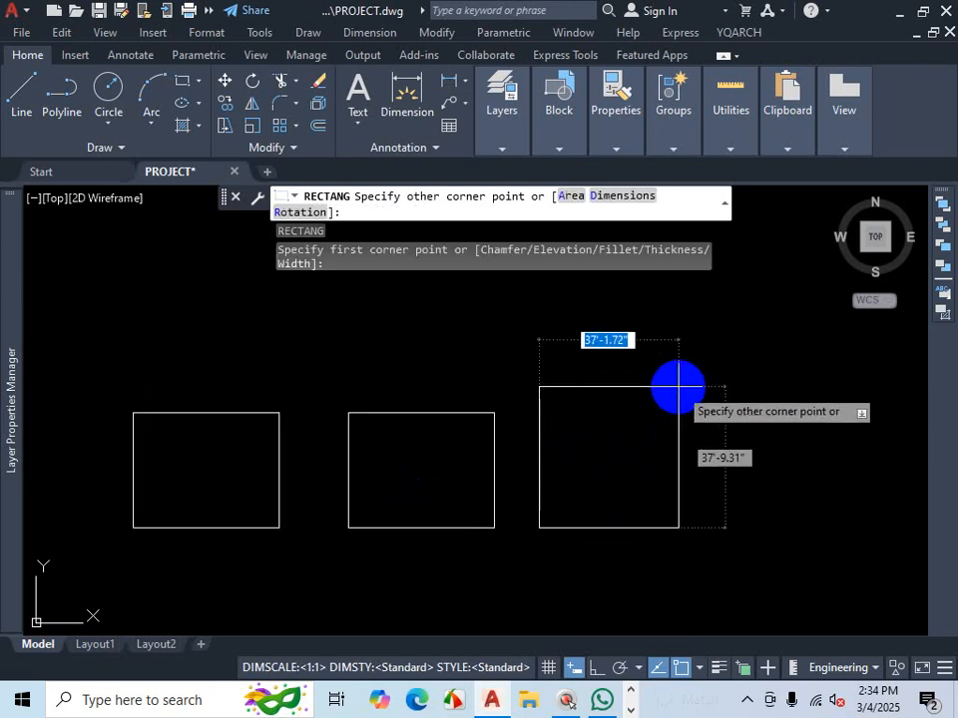
pyautogui.hotkey('ctrl', '1')
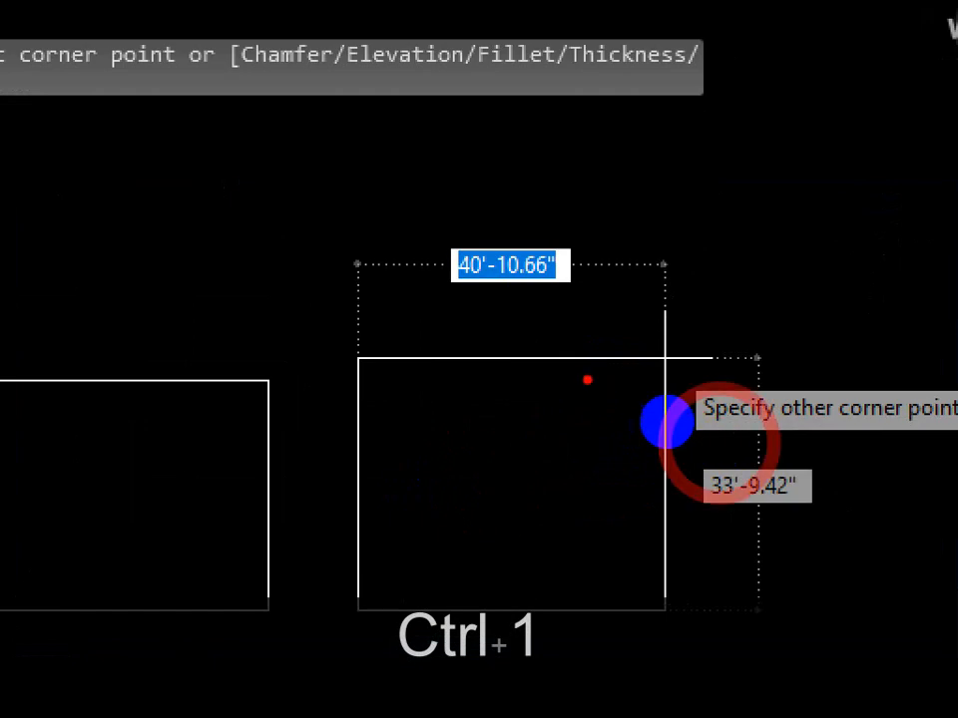
pyautogui.moveTo(459, 308)
pyautogui.mouseDown()
pyautogui.moveTo(573, 300)
pyautogui.moveTo(492, 321)
pyautogui.moveTo(469, 349)
pyautogui.mouseUp()
pyautogui.moveTo(738, 481)
pyautogui.mouseDown()
pyautogui.moveTo(748, 539)
pyautogui.moveTo(730, 595)
pyautogui.moveTo(746, 595)
pyautogui.mouseUp()
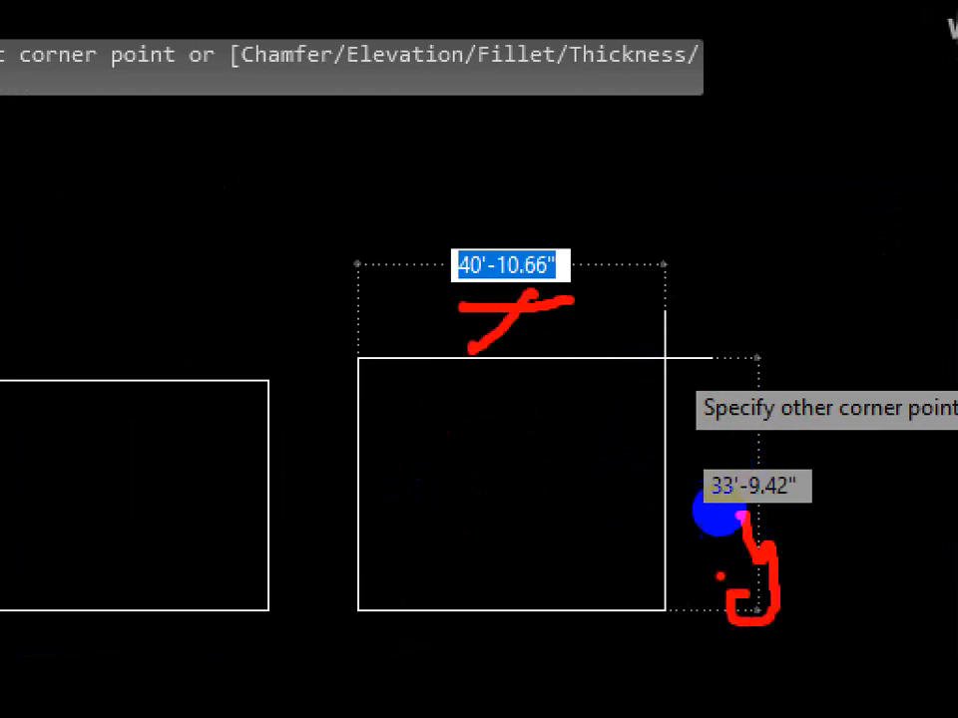
pyautogui.moveTo(465, 168)
pyautogui.mouseDown()
pyautogui.moveTo(483, 182)
pyautogui.moveTo(462, 218)
pyautogui.mouseUp()
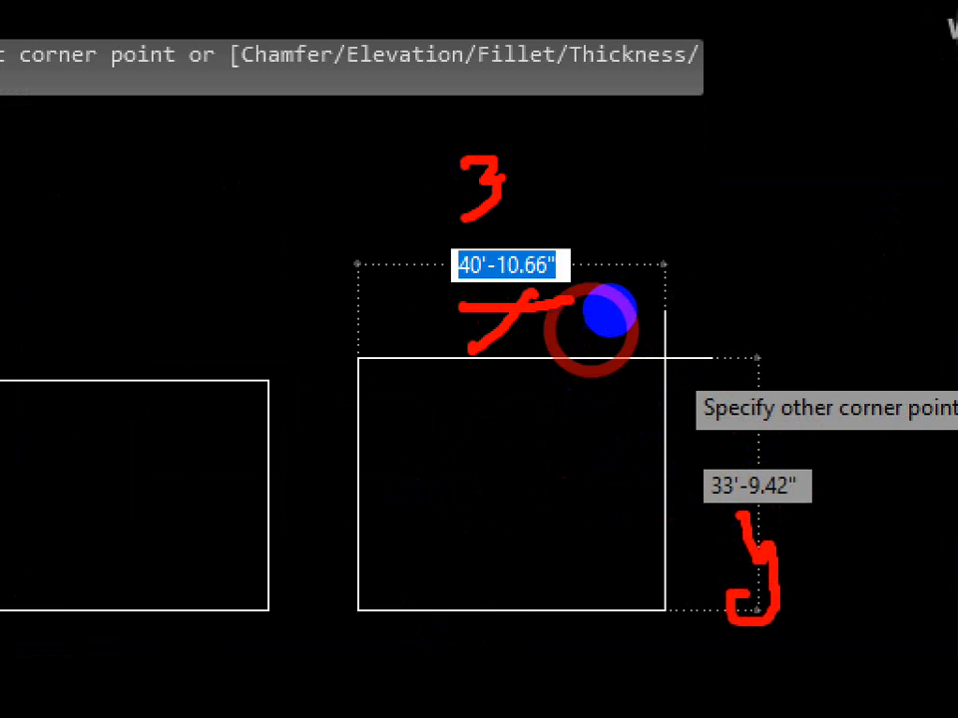
pyautogui.press('Escape')
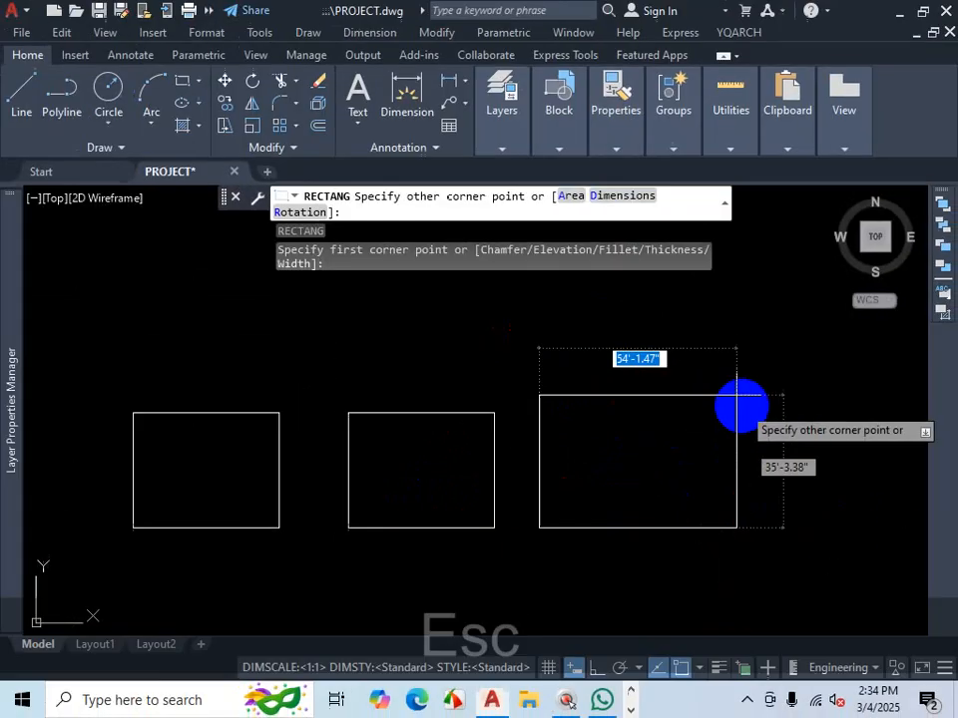
pyautogui.write('39')
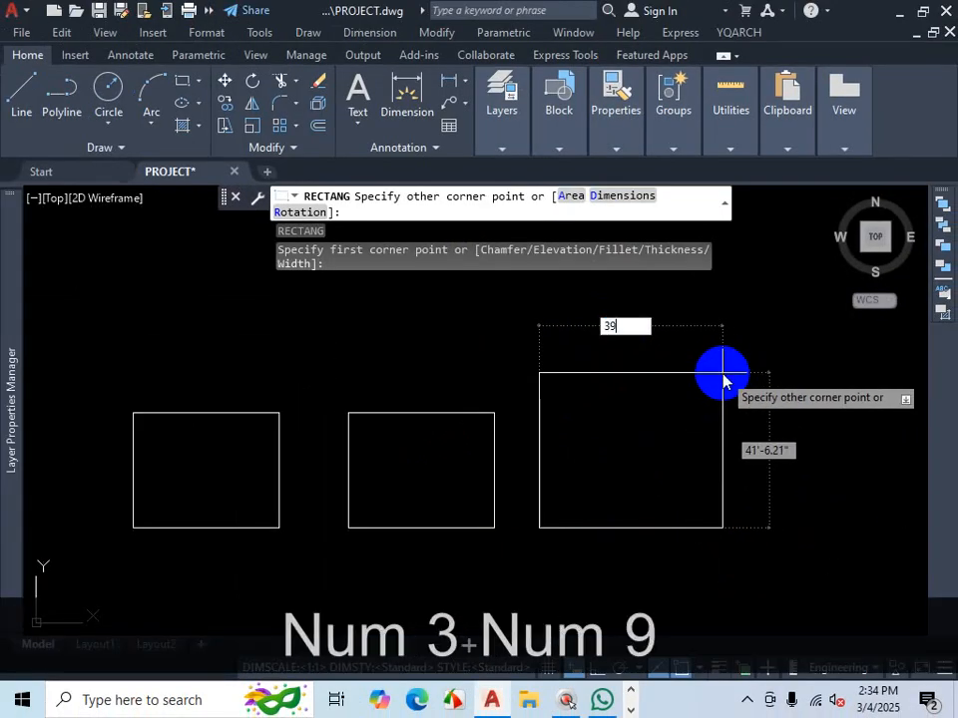
pyautogui.write("'")
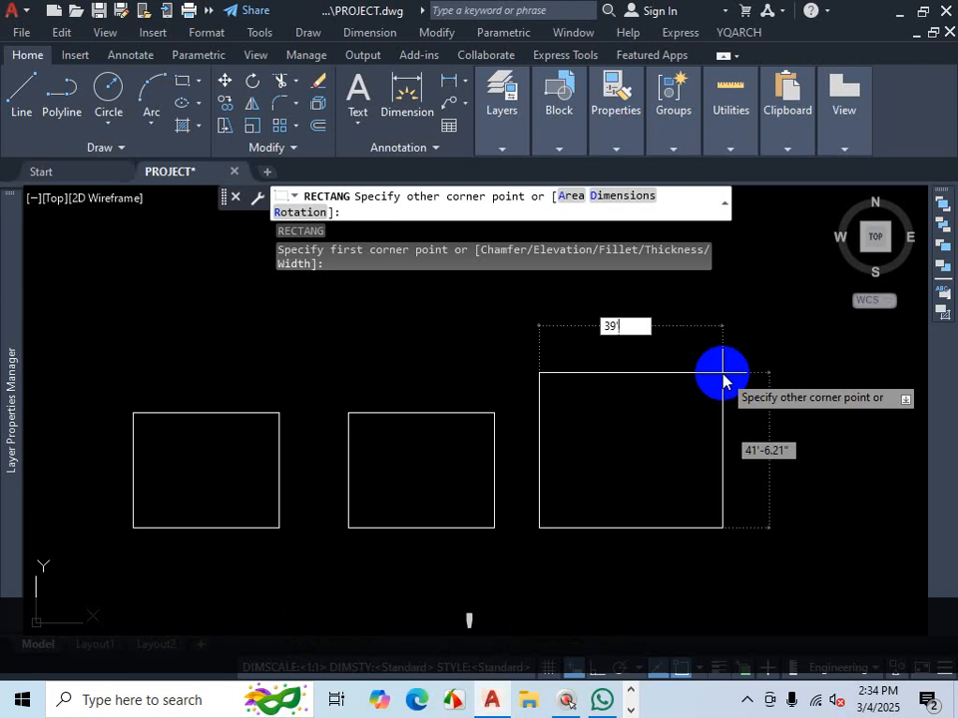
pyautogui.press('Tab')
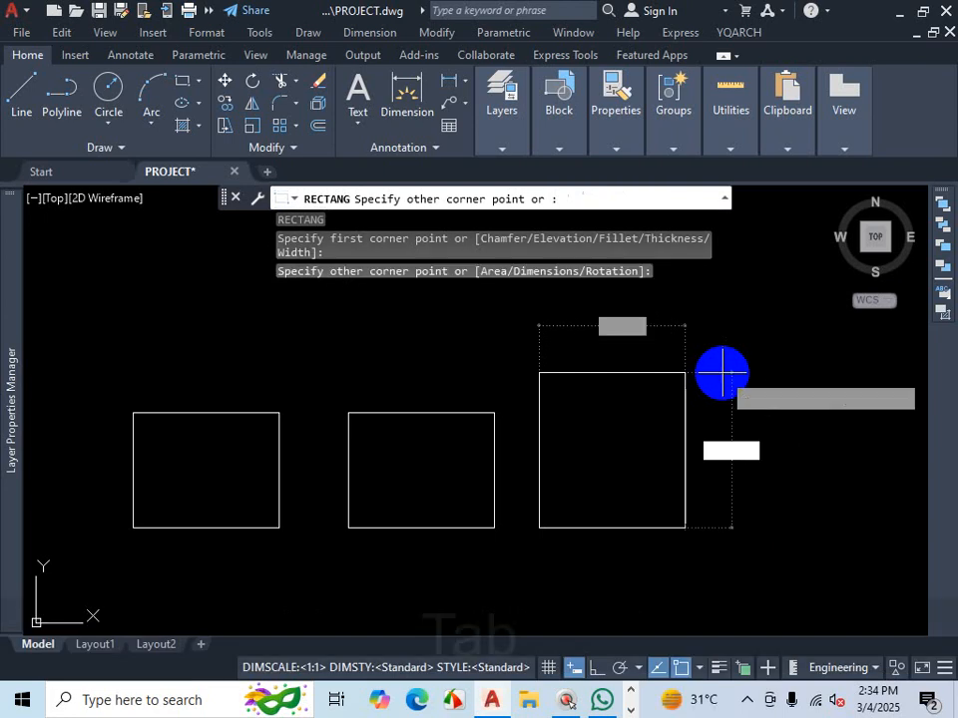
pyautogui.write('3')
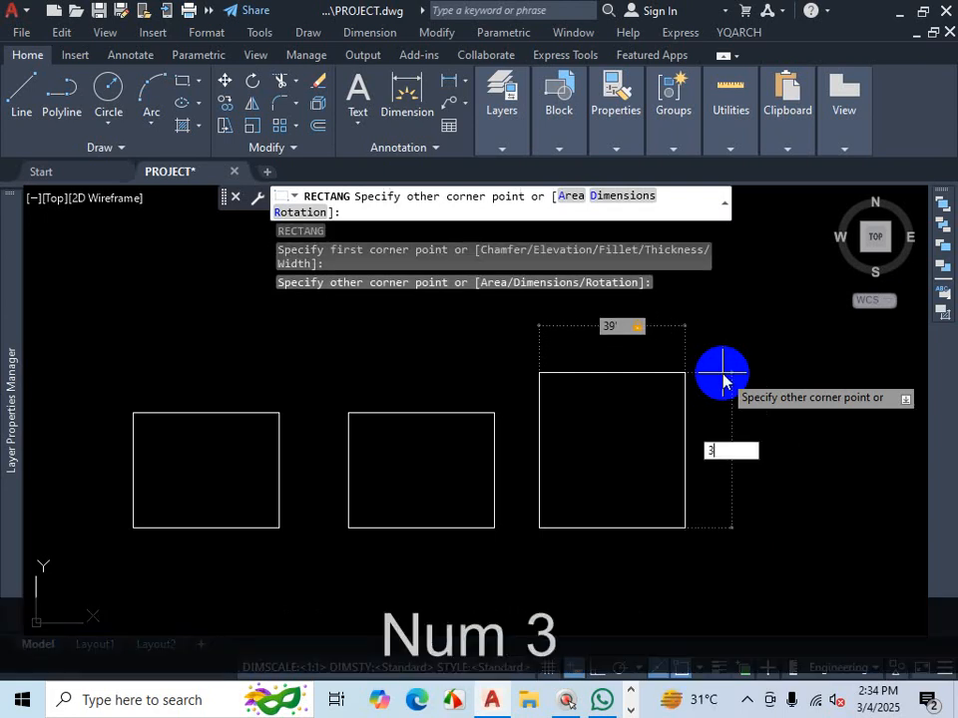
pyautogui.write("0'")
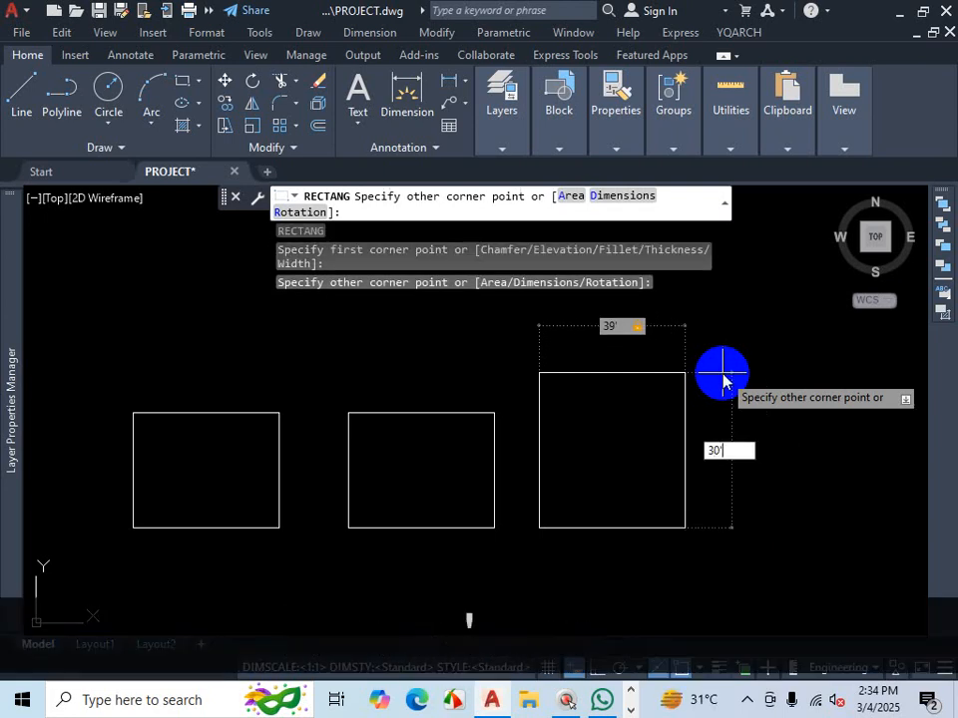
pyautogui.write('8')
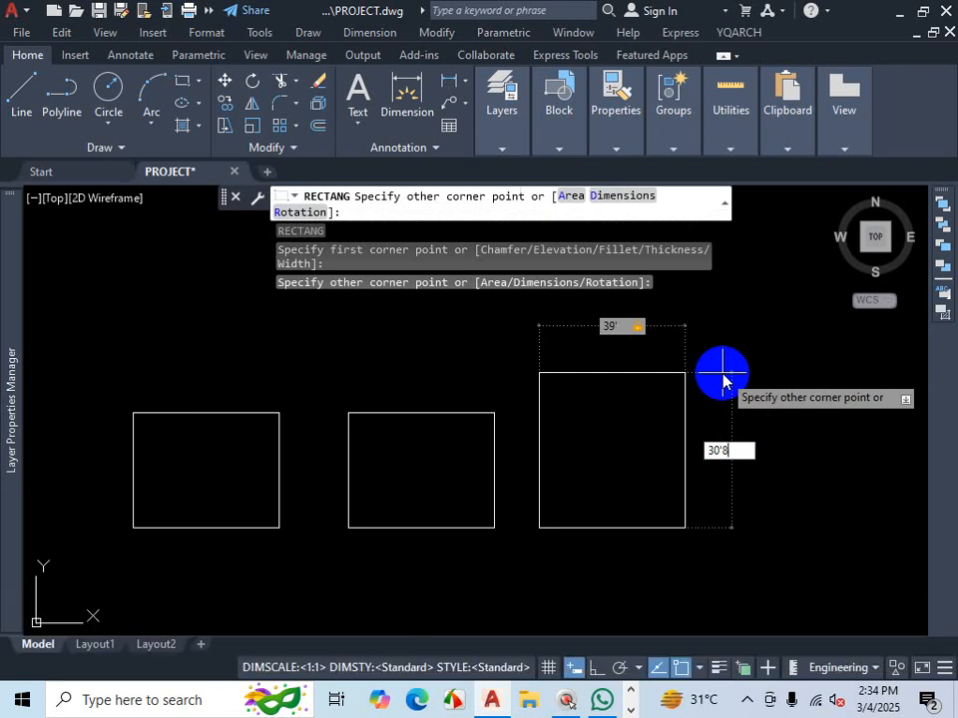
pyautogui.press('Return')
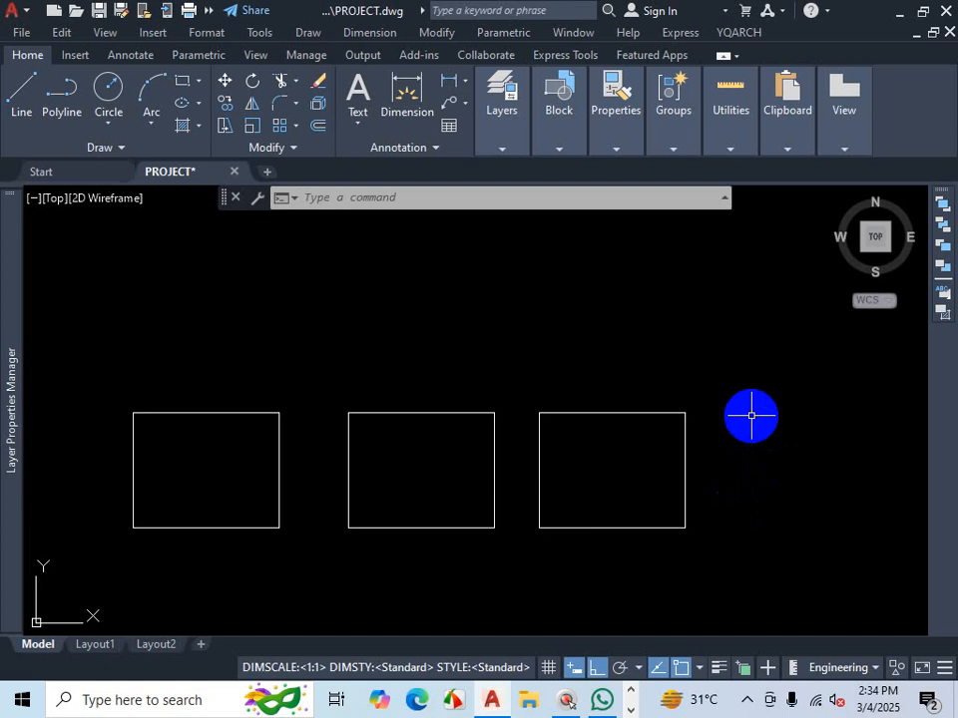
pyautogui.write('REC')
pyautogui.press('Return')
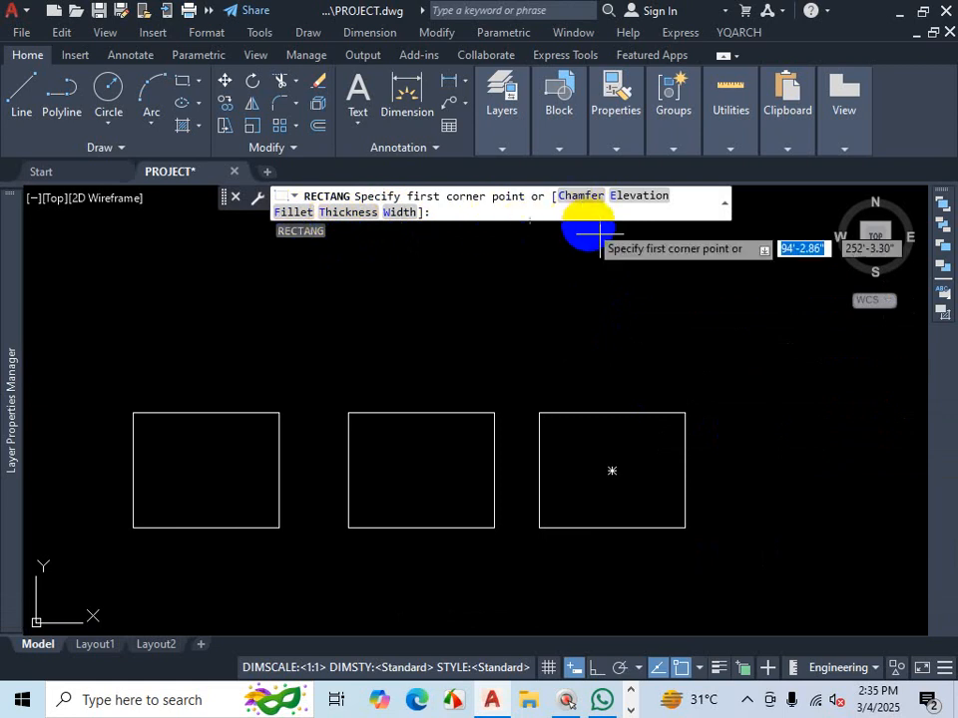
pyautogui.press('Escape')
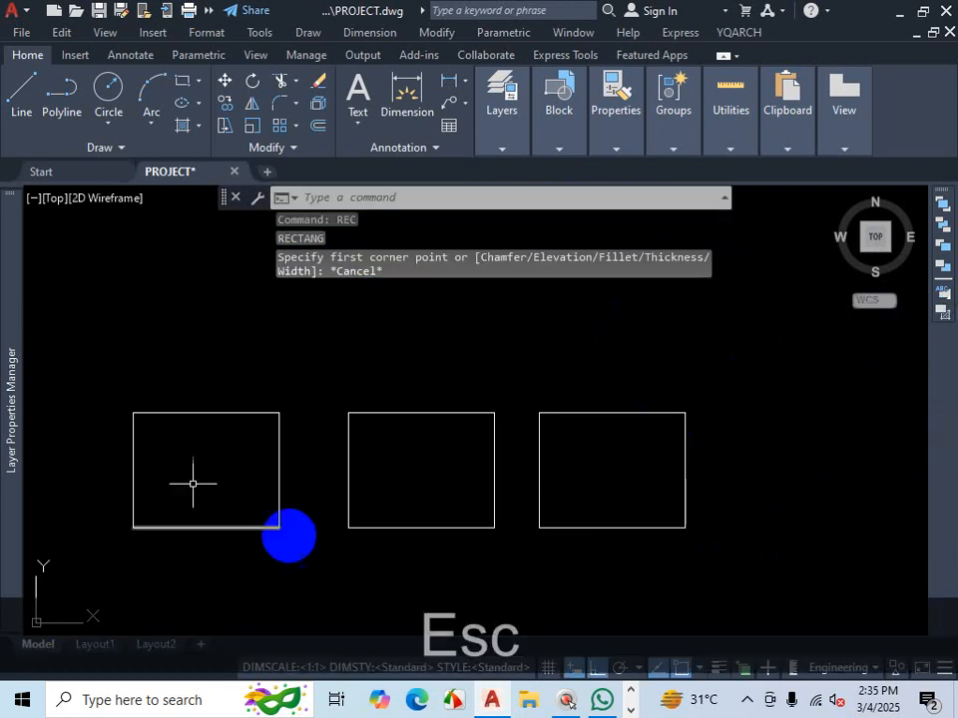
pyautogui.scroll(-3, 550, 418)
pyautogui.scroll(3, 591, 409)
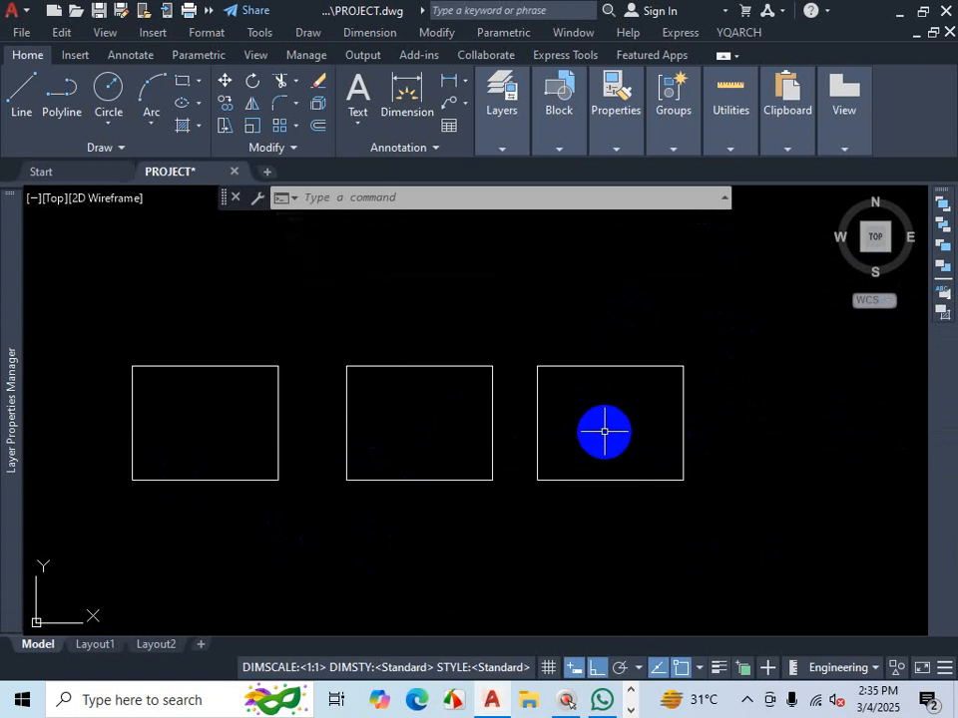
pyautogui.click(745, 706)
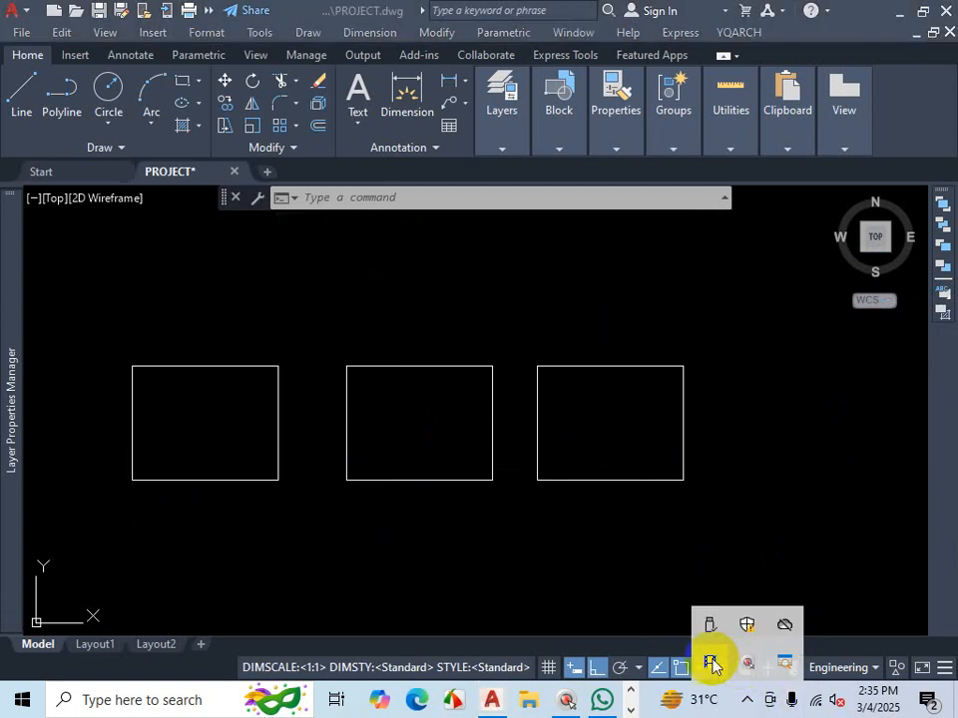
pyautogui.click(712, 664)
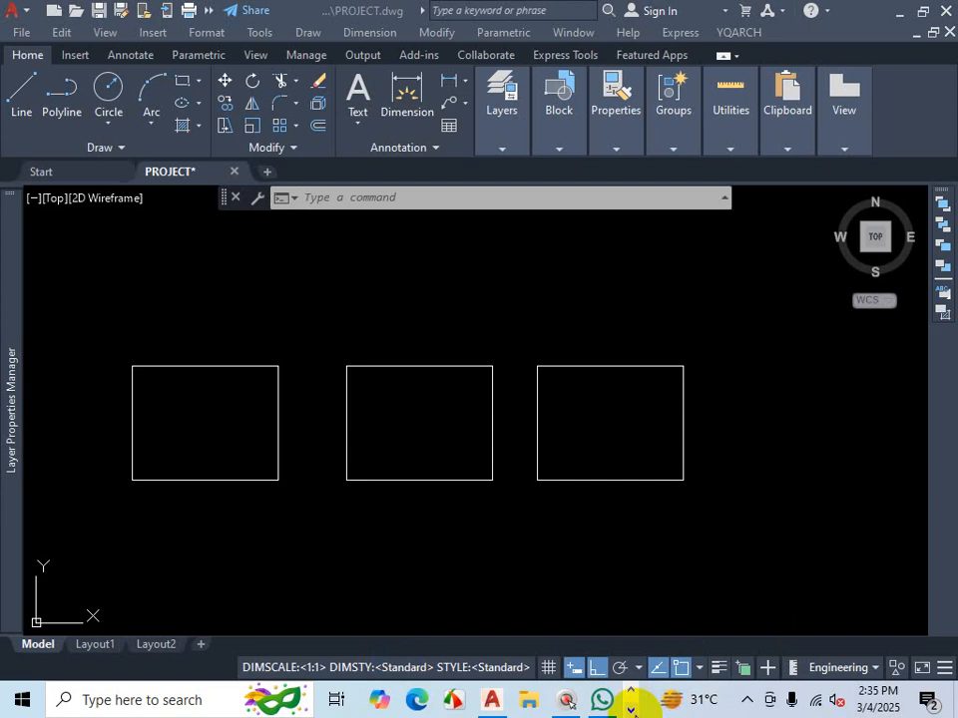
# - Switch to the house plan PDF in Firefox, examine the outer wall dimensions along its top edge, and return to the drawing
pyautogui.click(385, 700)
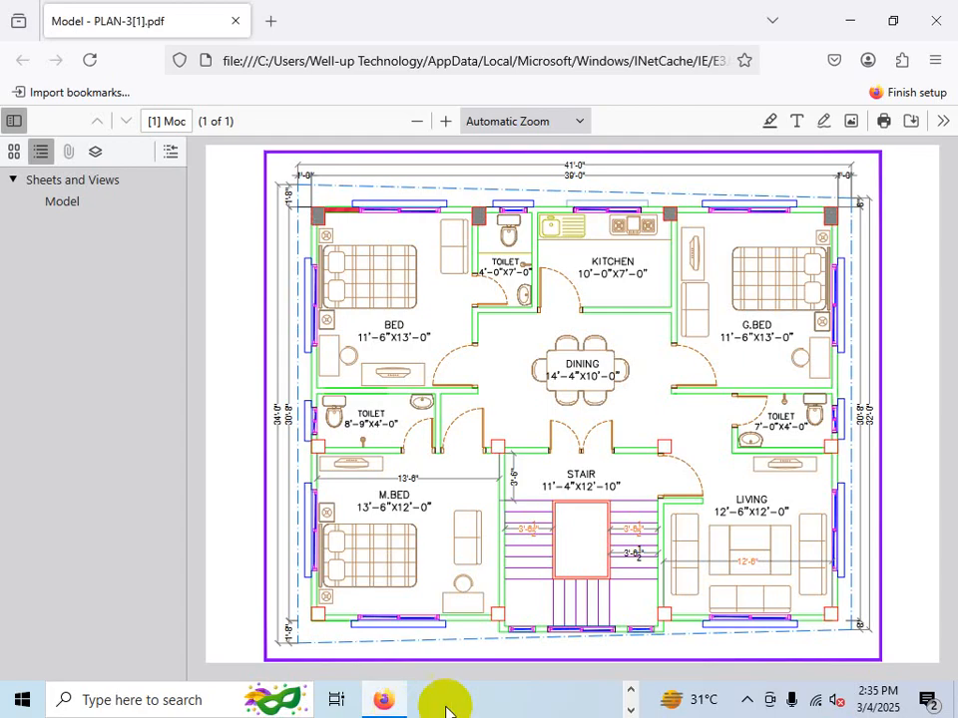
pyautogui.press('ctrl')
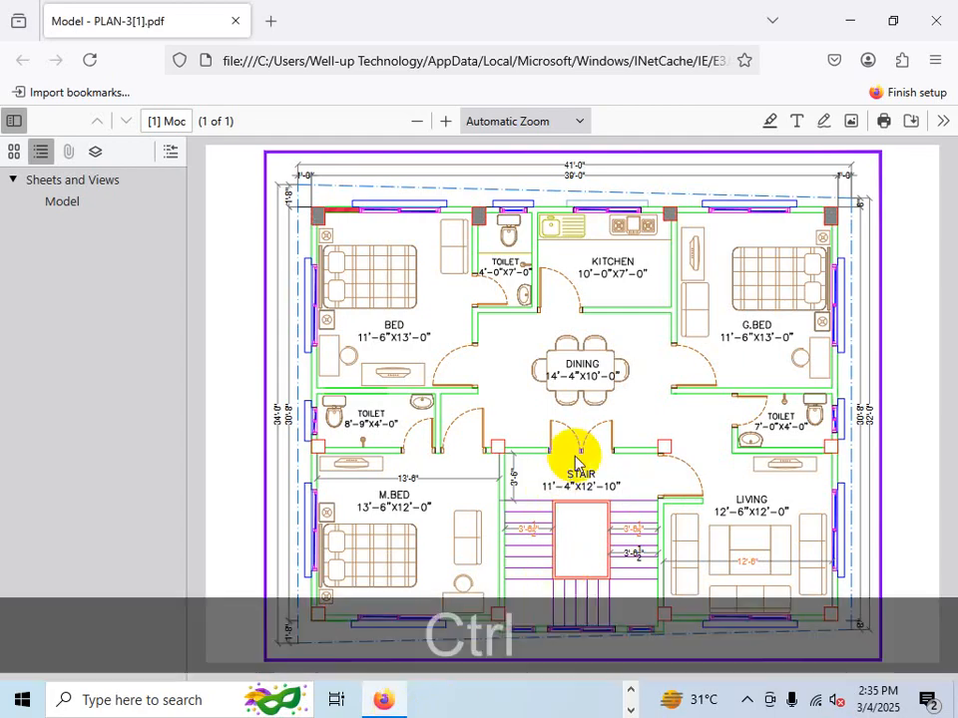
pyautogui.hotkey('ctrl', '1')
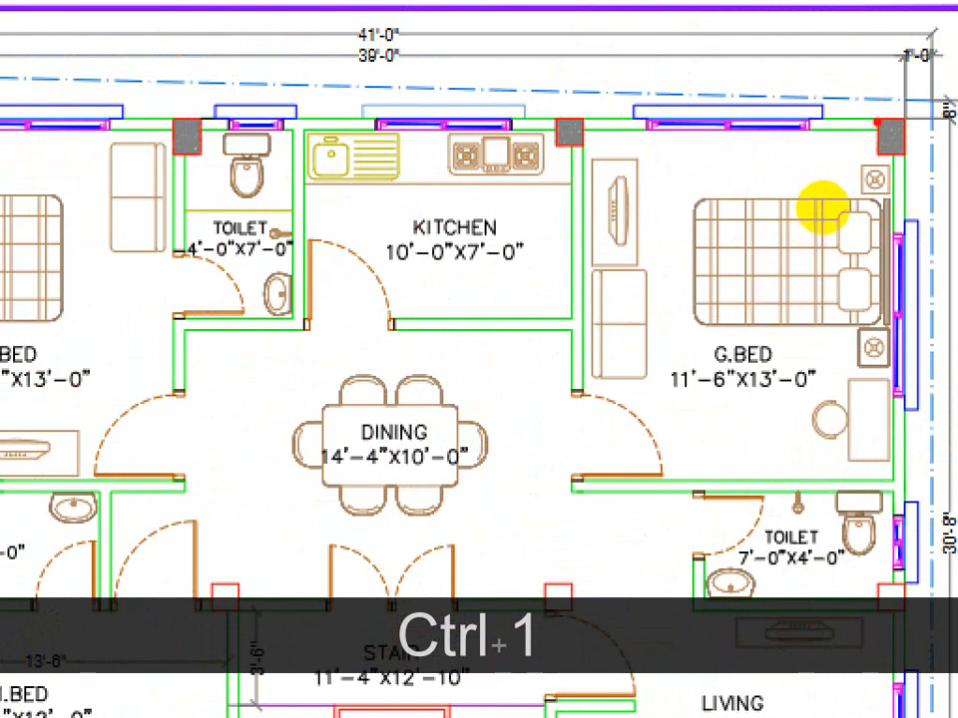
pyautogui.moveTo(878, 123); pyautogui.dragTo(740, 104)
pyautogui.rightClick(741, 104)
pyautogui.click(733, 298)
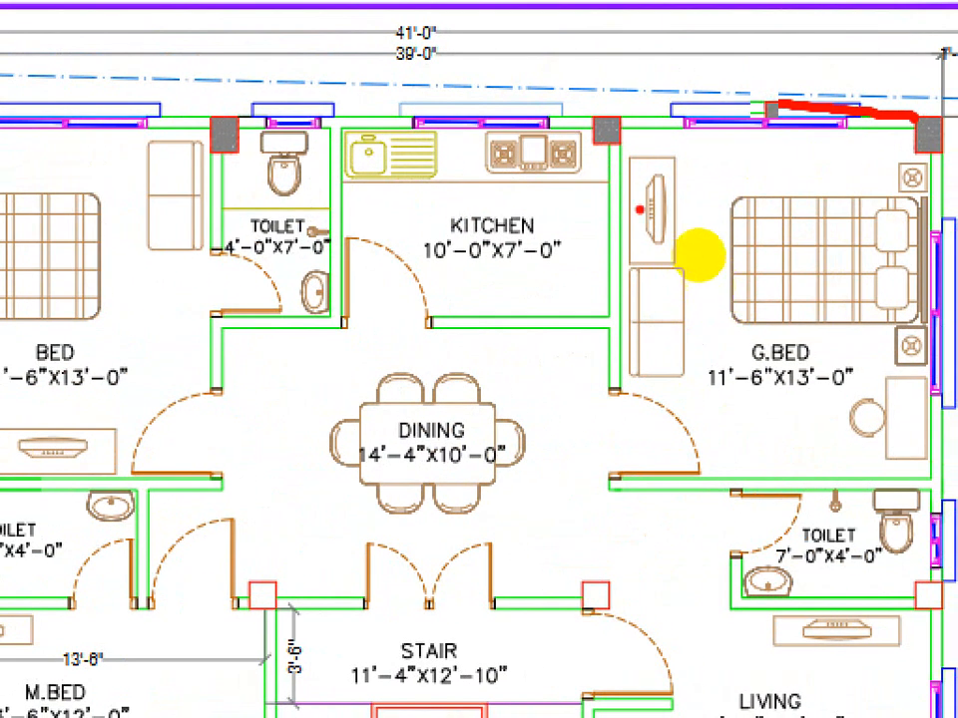
pyautogui.moveTo(632, 138)
pyautogui.mouseDown()
pyautogui.moveTo(715, 138)
pyautogui.moveTo(681, 117)
pyautogui.moveTo(652, 161)
pyautogui.mouseUp()
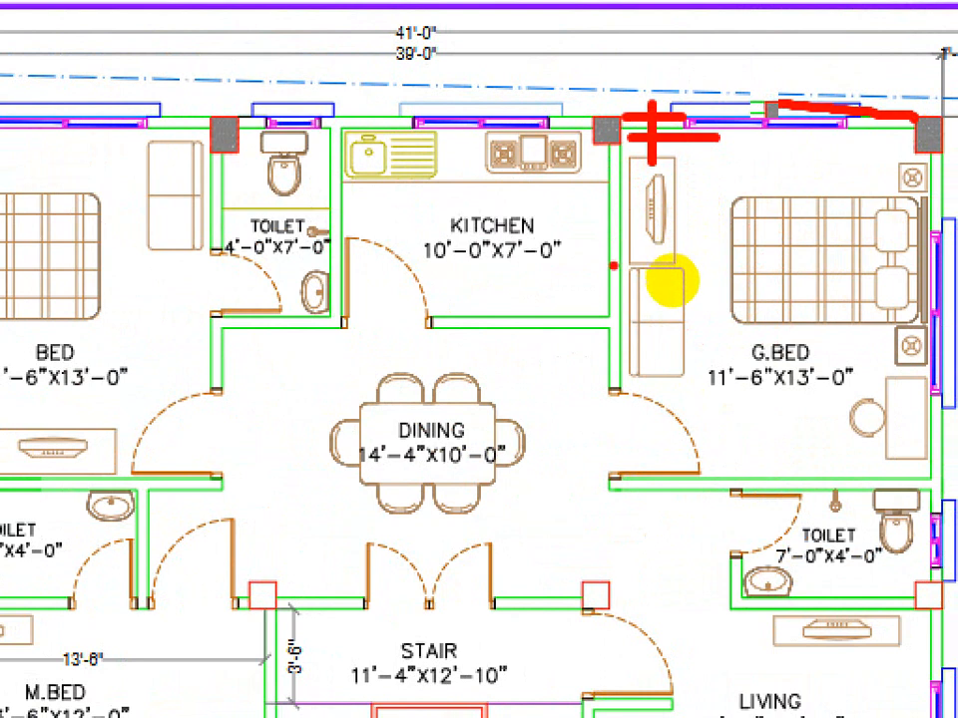
pyautogui.press('Escape')
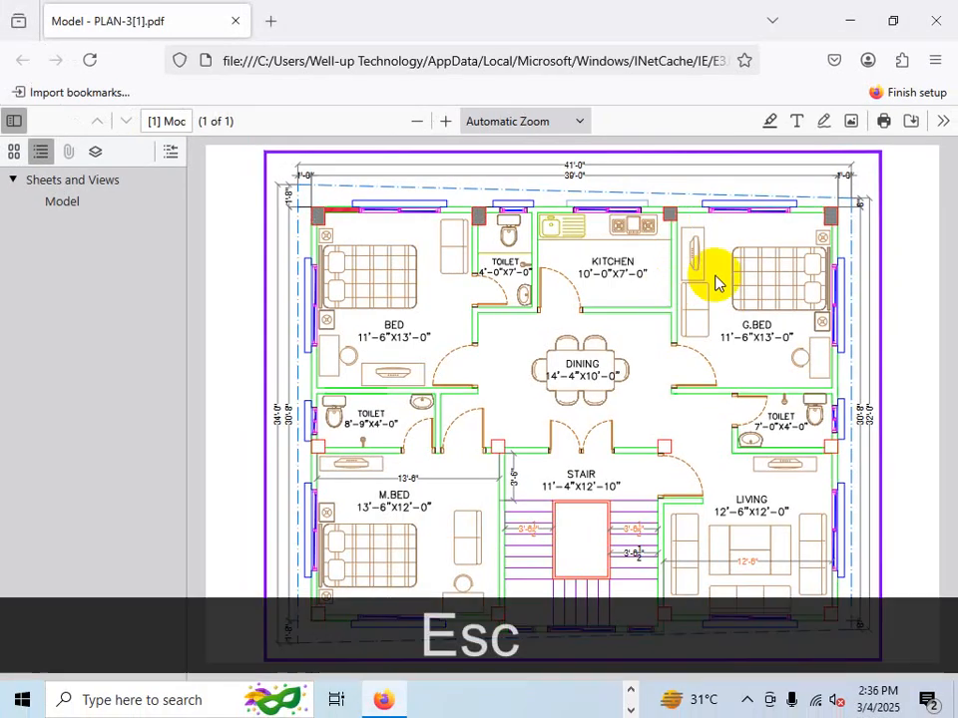
pyautogui.click(850, 24)
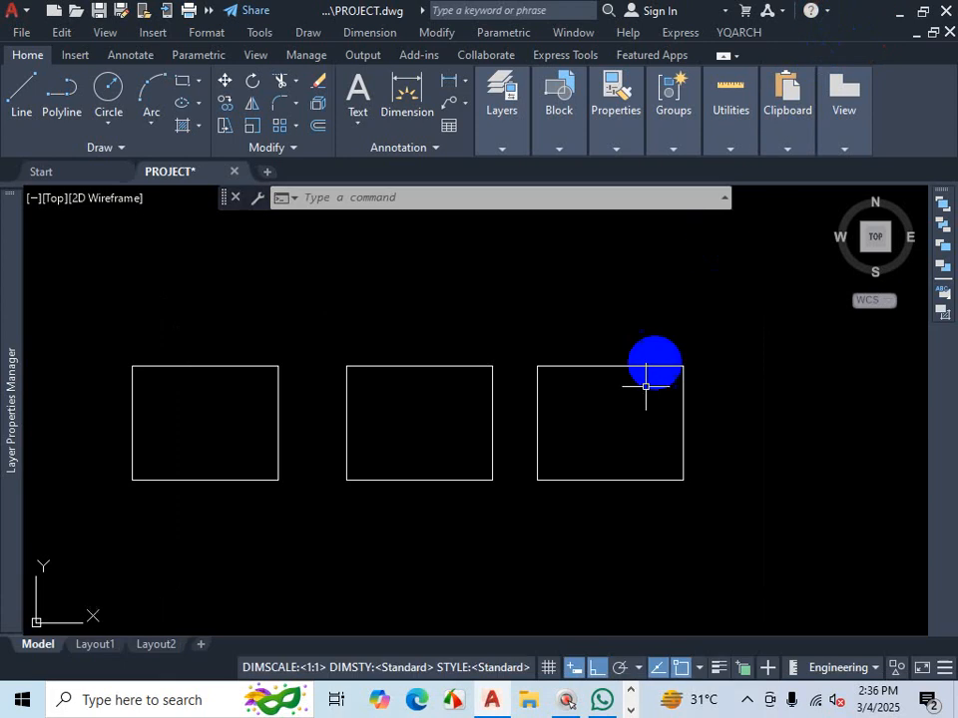
pyautogui.hotkey('ctrl', '1')
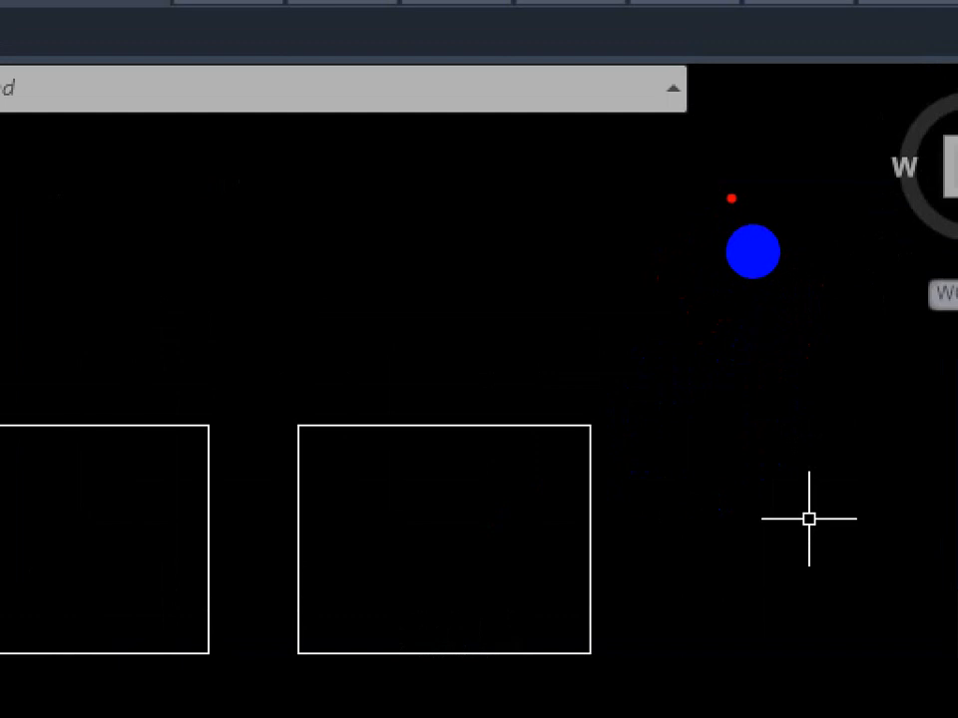
pyautogui.moveTo(731, 196)
pyautogui.mouseDown()
pyautogui.moveTo(672, 338)
pyautogui.moveTo(813, 306)
pyautogui.moveTo(776, 210)
pyautogui.moveTo(733, 197)
pyautogui.mouseUp()
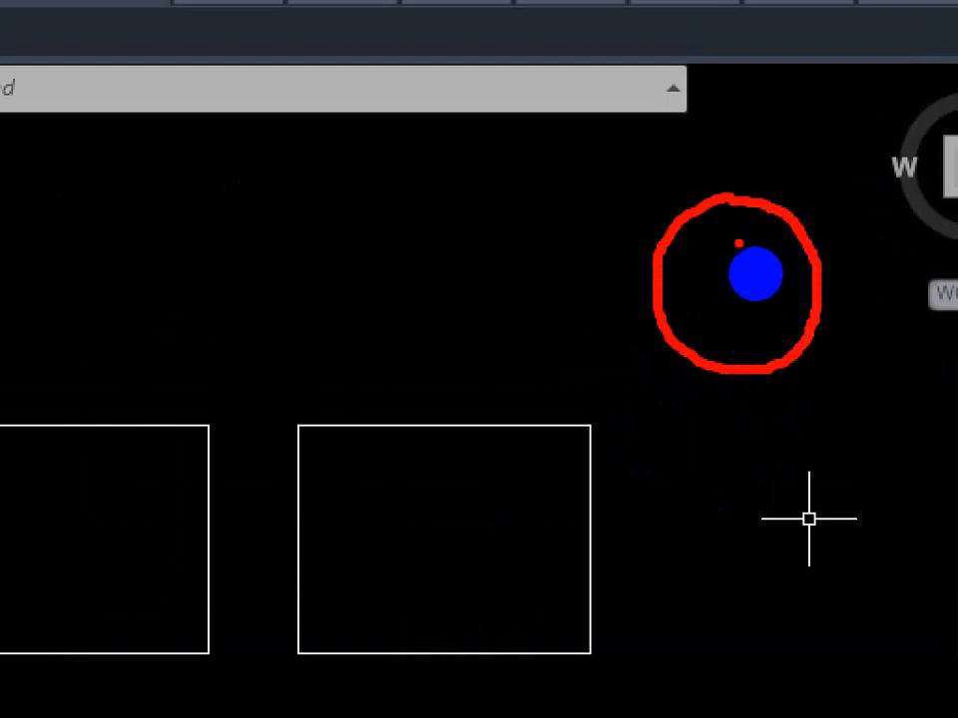
pyautogui.moveTo(726, 242)
pyautogui.mouseDown()
pyautogui.moveTo(709, 316)
pyautogui.moveTo(765, 316)
pyautogui.moveTo(761, 200)
pyautogui.mouseUp()
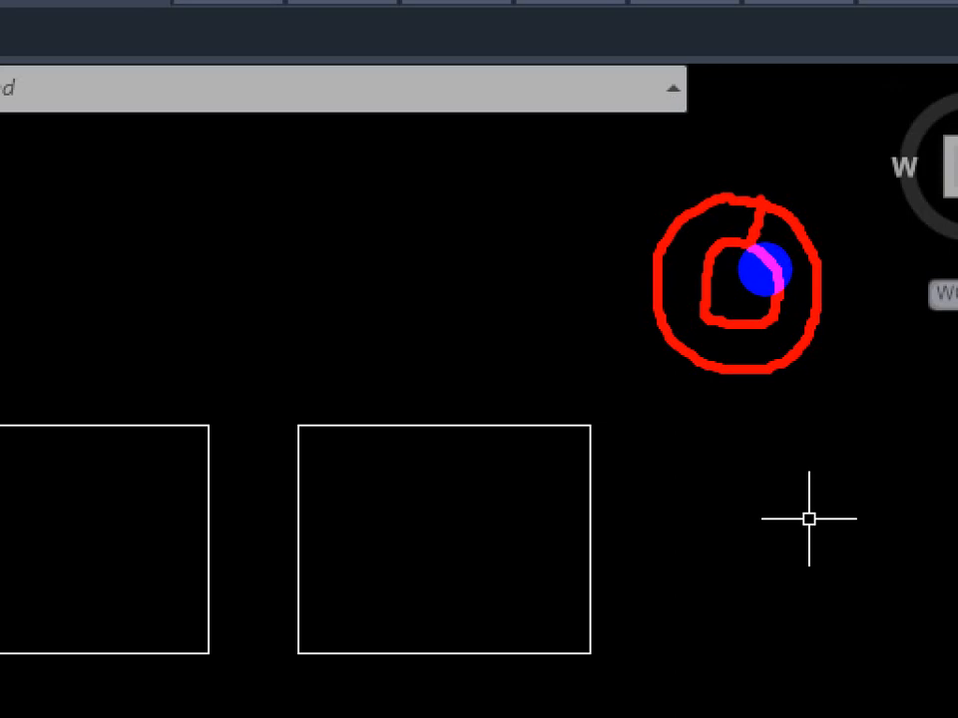
pyautogui.hotkey('ctrl', '1')
pyautogui.press('Escape')
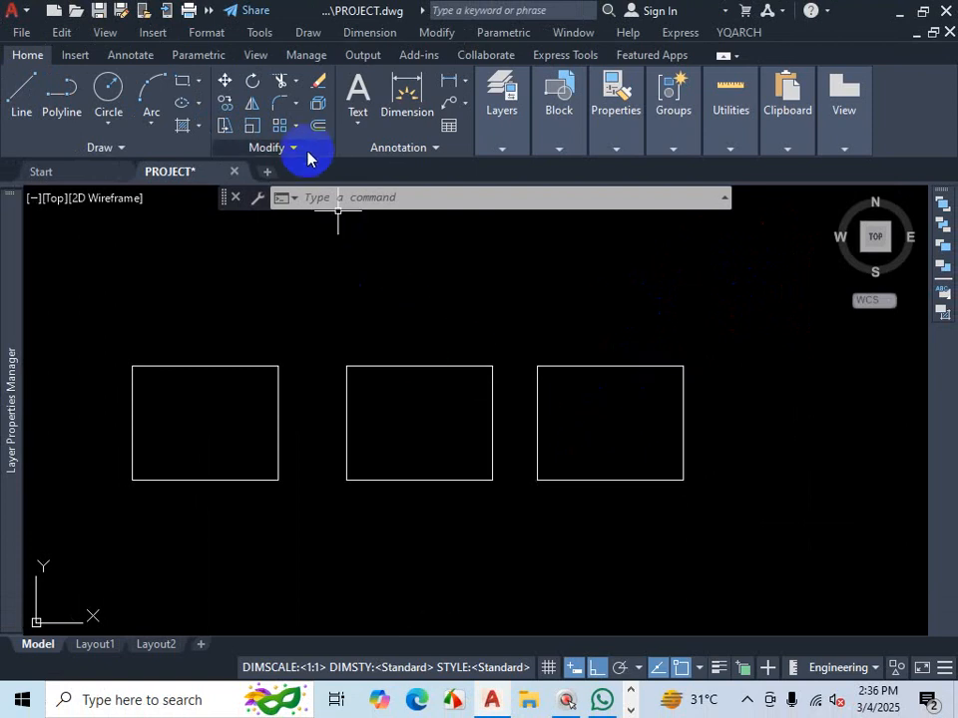
pyautogui.hotkey('ctrl', '1')
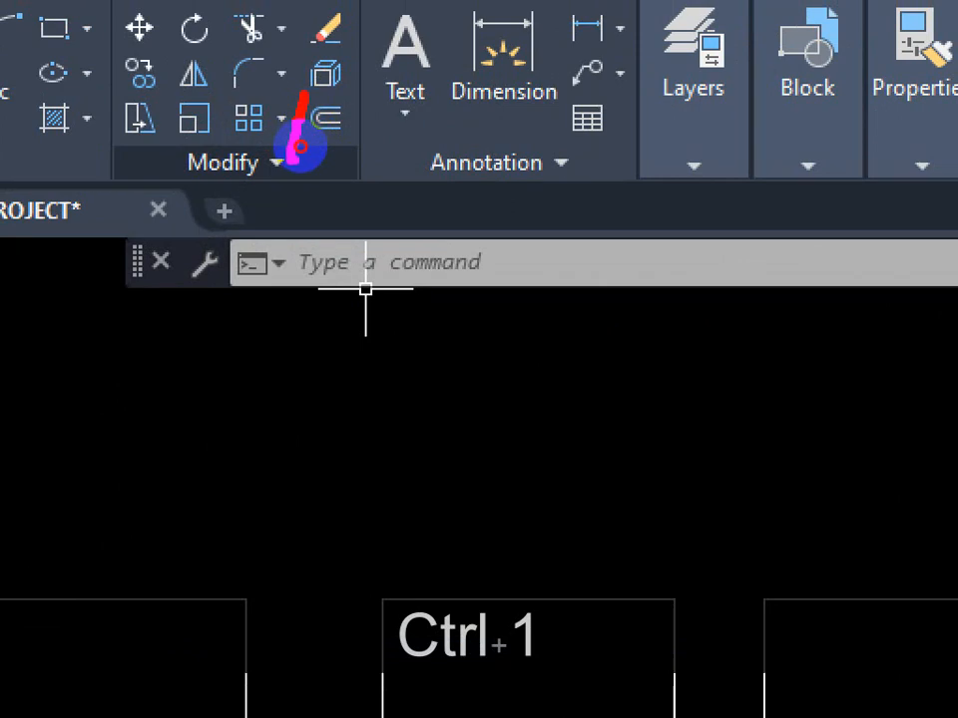
pyautogui.moveTo(299, 147)
pyautogui.mouseDown()
pyautogui.moveTo(331, 150)
pyautogui.moveTo(325, 118)
pyautogui.moveTo(299, 103)
pyautogui.moveTo(317, 147)
pyautogui.moveTo(342, 334)
pyautogui.mouseUp()
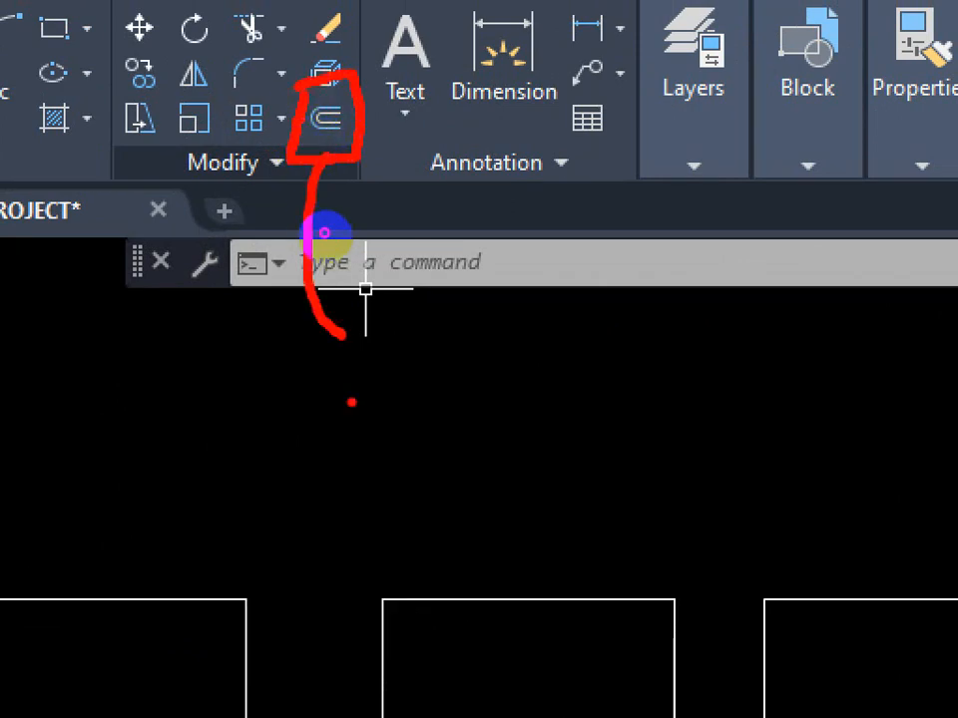
pyautogui.moveTo(409, 401)
pyautogui.mouseDown()
pyautogui.moveTo(385, 434)
pyautogui.moveTo(456, 413)
pyautogui.moveTo(403, 398)
pyautogui.mouseUp()
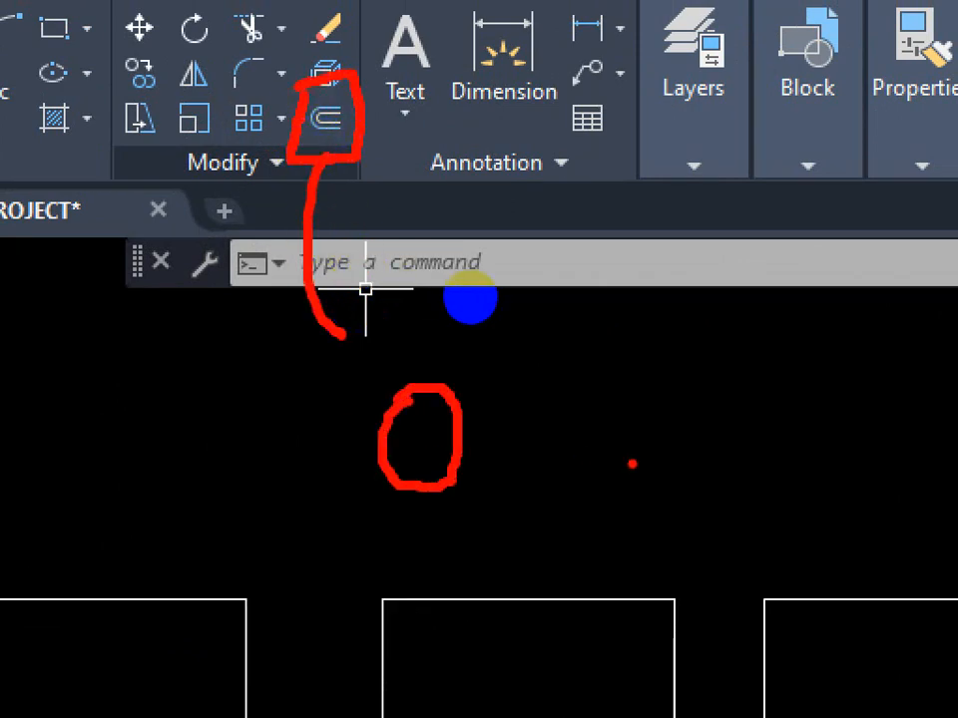
# - Start the Offset command with a 5" distance and offset the top line of the line-drawn outline inward
pyautogui.press('Escape')
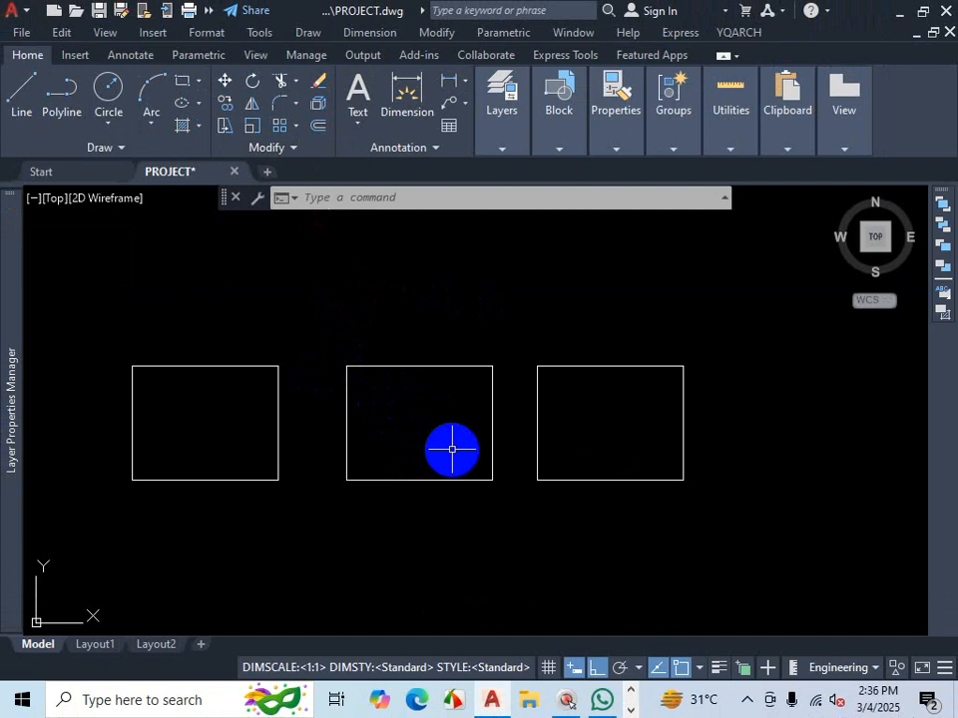
pyautogui.write('o')
pyautogui.press('Return')
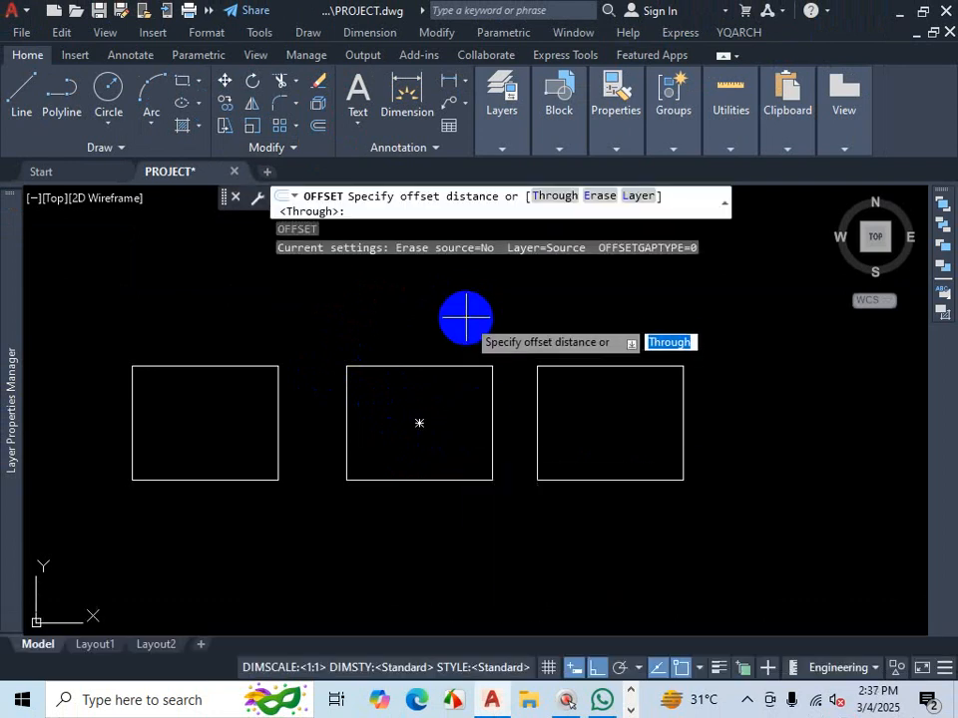
pyautogui.hotkey('ctrl', '1')
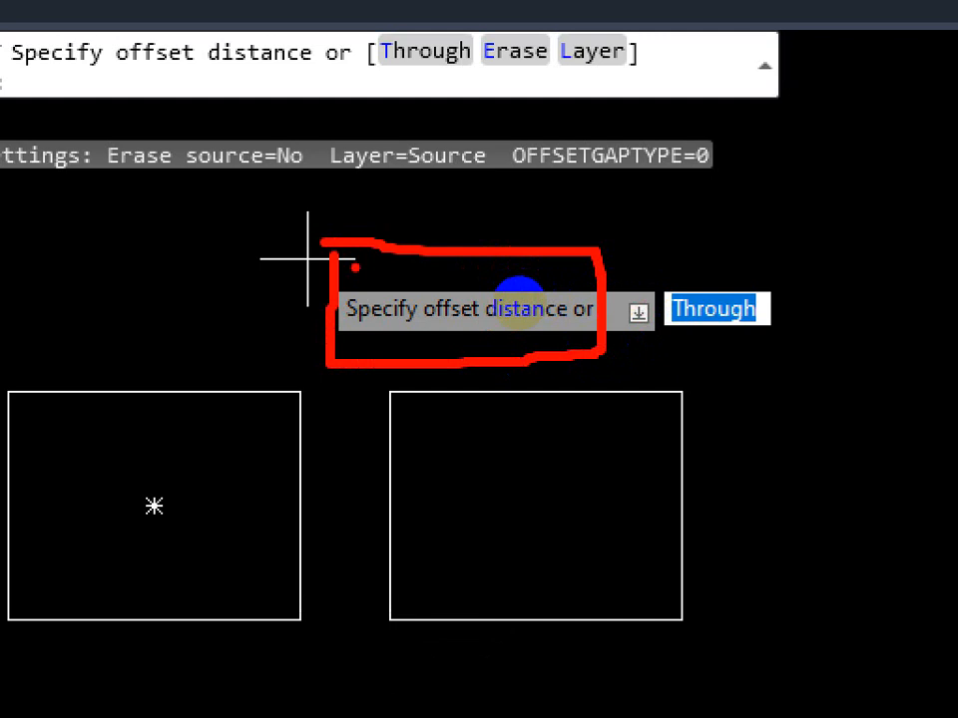
pyautogui.moveTo(786, 267)
pyautogui.mouseDown()
pyautogui.moveTo(663, 261)
pyautogui.moveTo(729, 363)
pyautogui.moveTo(799, 284)
pyautogui.moveTo(766, 270)
pyautogui.mouseUp()
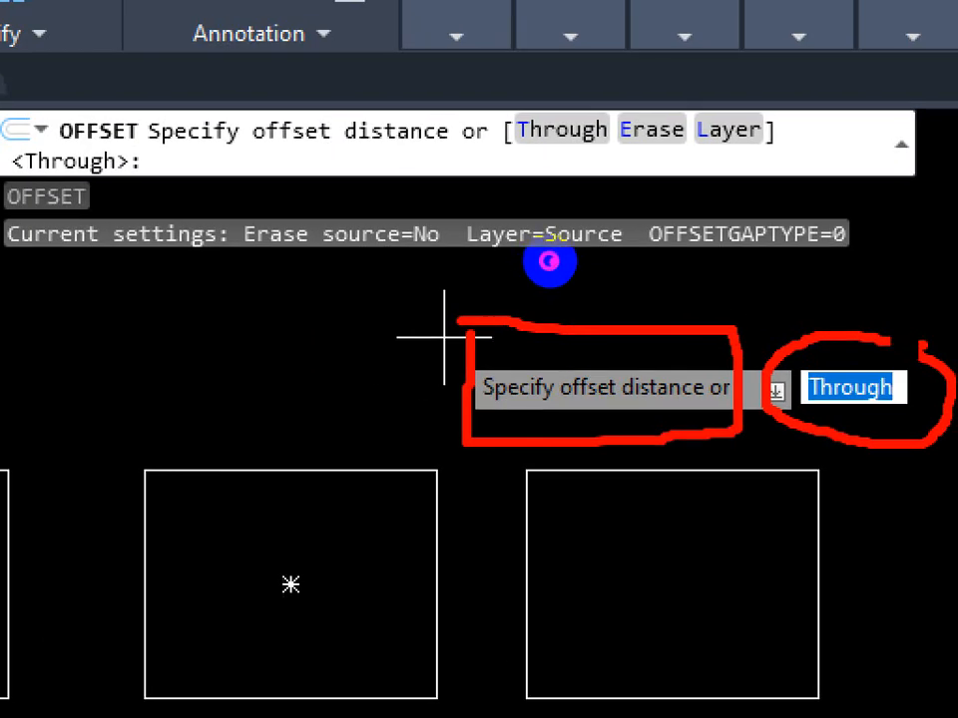
pyautogui.moveTo(538, 86)
pyautogui.mouseDown()
pyautogui.moveTo(481, 122)
pyautogui.moveTo(558, 186)
pyautogui.moveTo(630, 163)
pyautogui.moveTo(593, 94)
pyautogui.moveTo(526, 88)
pyautogui.moveTo(481, 112)
pyautogui.mouseUp()
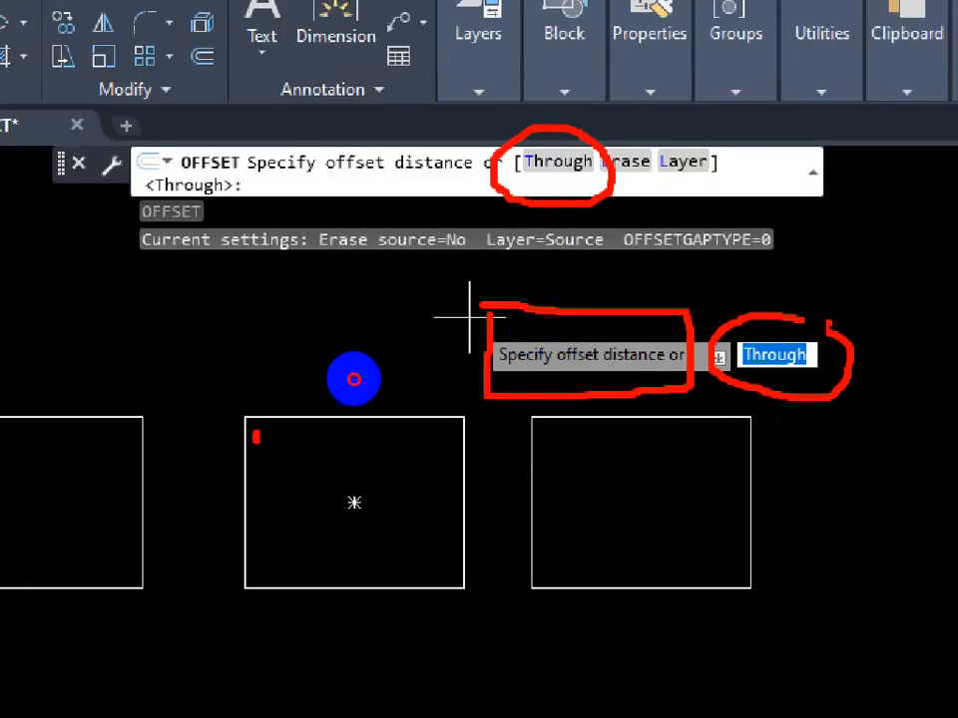
pyautogui.moveTo(256, 443); pyautogui.dragTo(260, 547)
pyautogui.moveTo(354, 468)
pyautogui.mouseDown()
pyautogui.moveTo(473, 471)
pyautogui.moveTo(479, 380)
pyautogui.moveTo(387, 380)
pyautogui.moveTo(348, 368)
pyautogui.mouseUp()
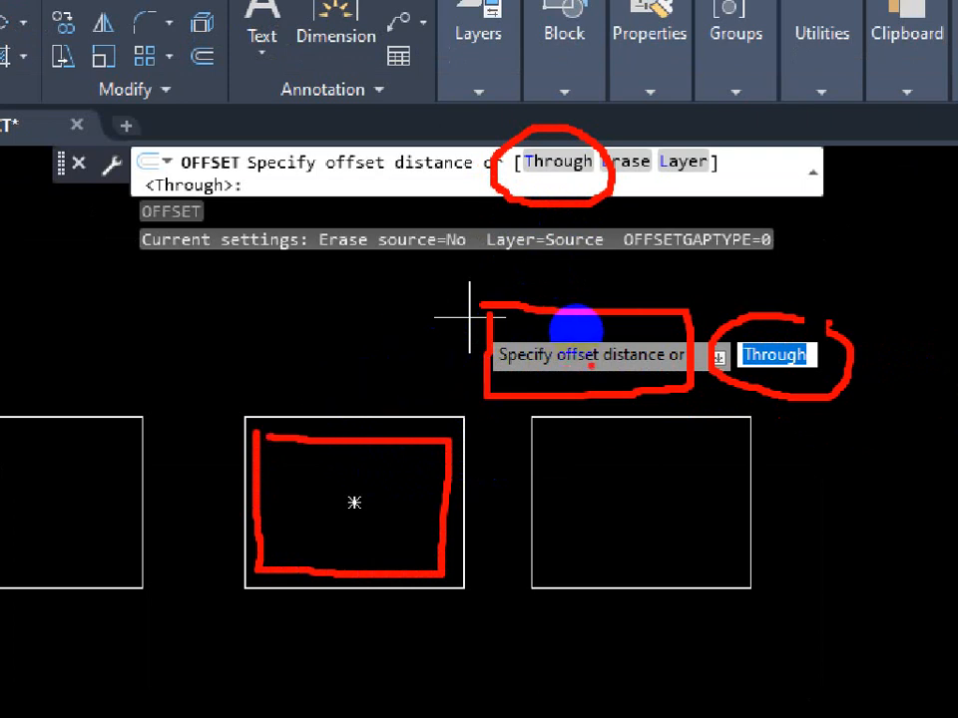
pyautogui.press('Escape')
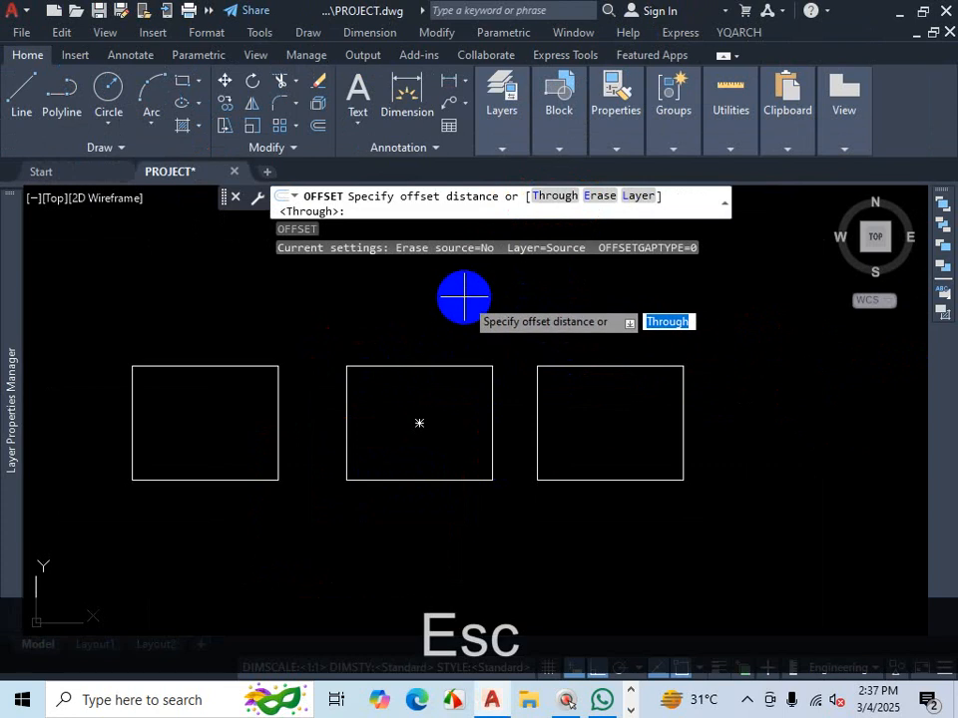
pyautogui.write('5')
pyautogui.press('Return')
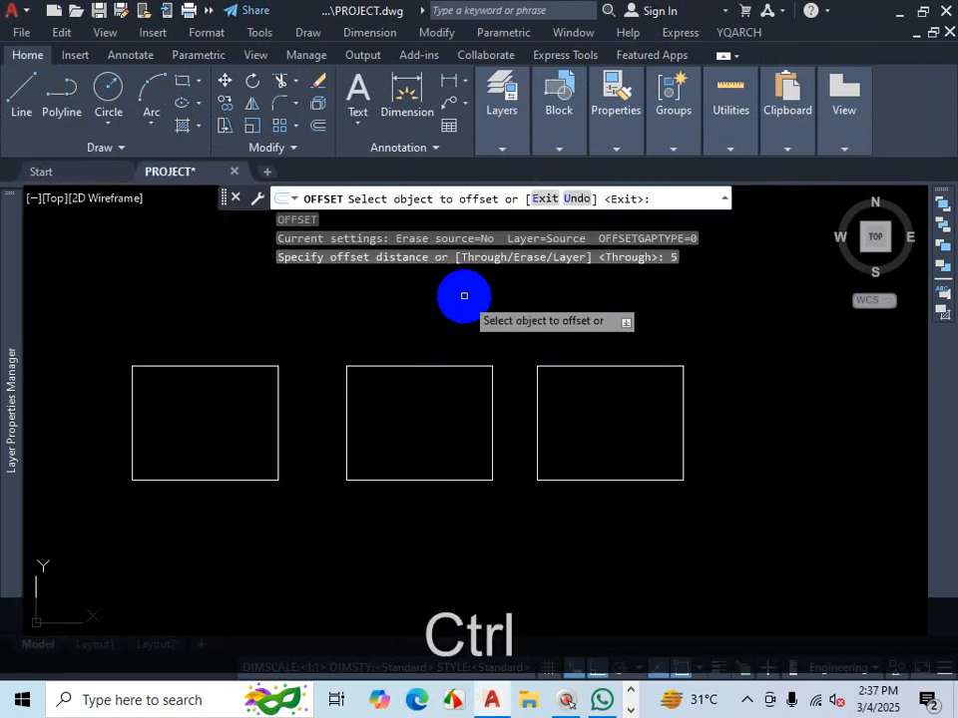
pyautogui.hotkey('ctrl', '1')
pyautogui.click(496, 288)
pyautogui.moveTo(505, 285)
pyautogui.mouseDown()
pyautogui.moveTo(436, 325)
pyautogui.moveTo(713, 404)
pyautogui.moveTo(638, 271)
pyautogui.moveTo(511, 295)
pyautogui.mouseUp()
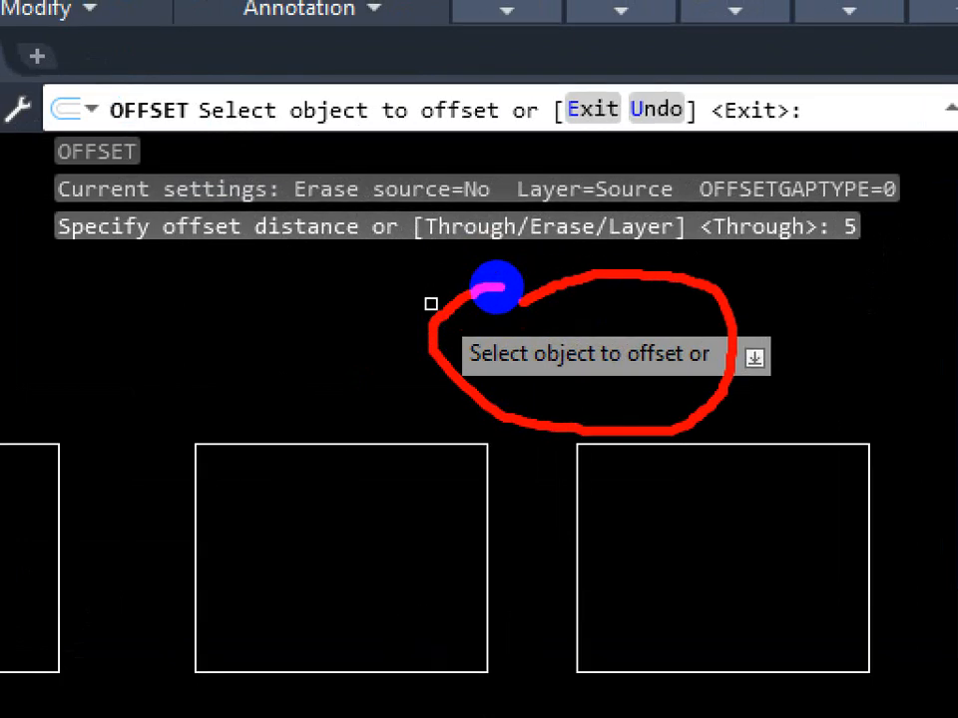
pyautogui.hotkey('ctrl', '1')
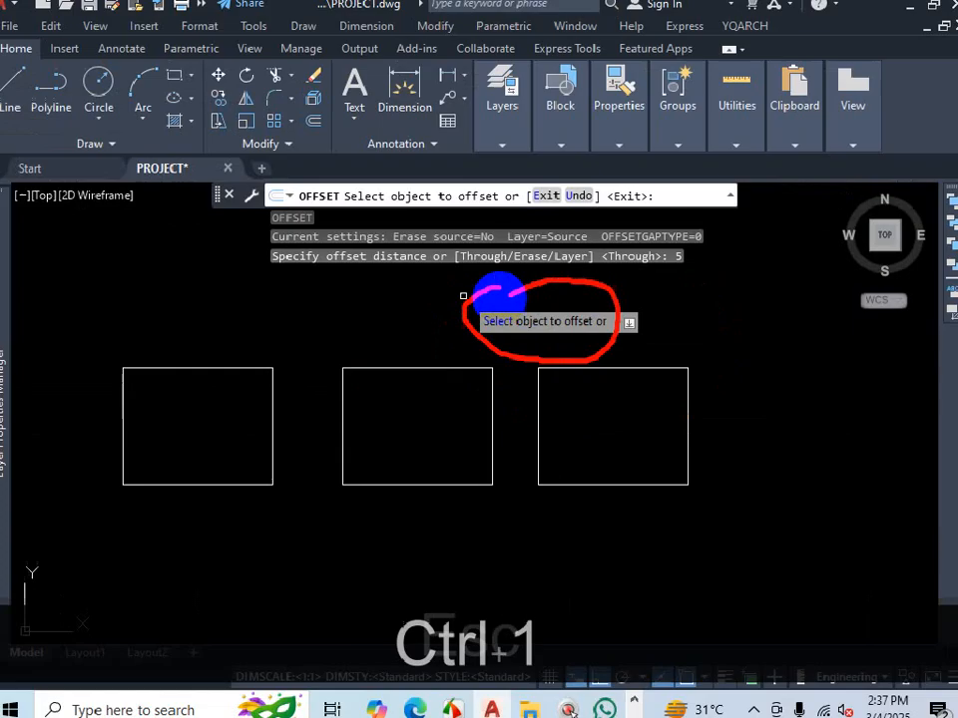
pyautogui.press('Escape')
pyautogui.scroll(-4, 574, 384)
pyautogui.scroll(4, 442, 404)
pyautogui.scroll(-2, 465, 392)
pyautogui.scroll(4, 440, 335)
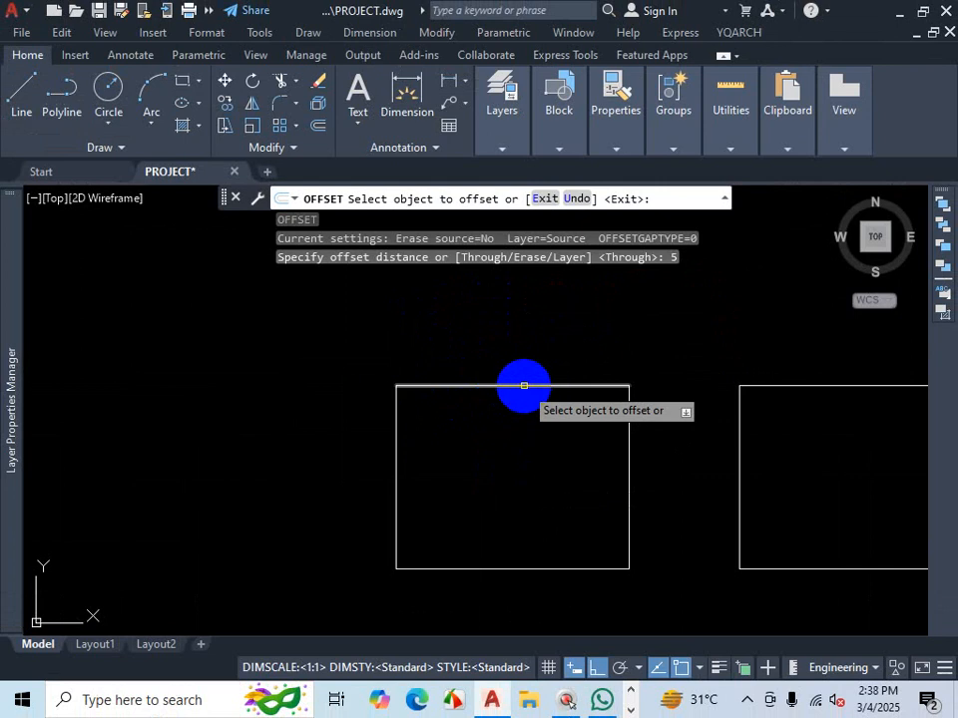
pyautogui.scroll(2, 523, 385)
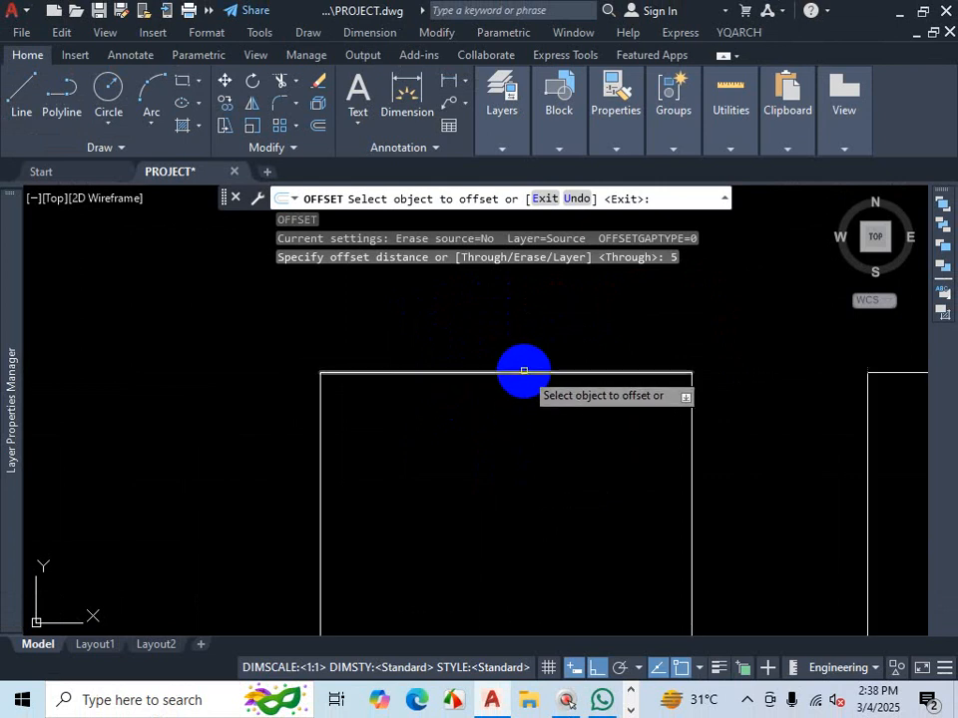
pyautogui.click(524, 370)
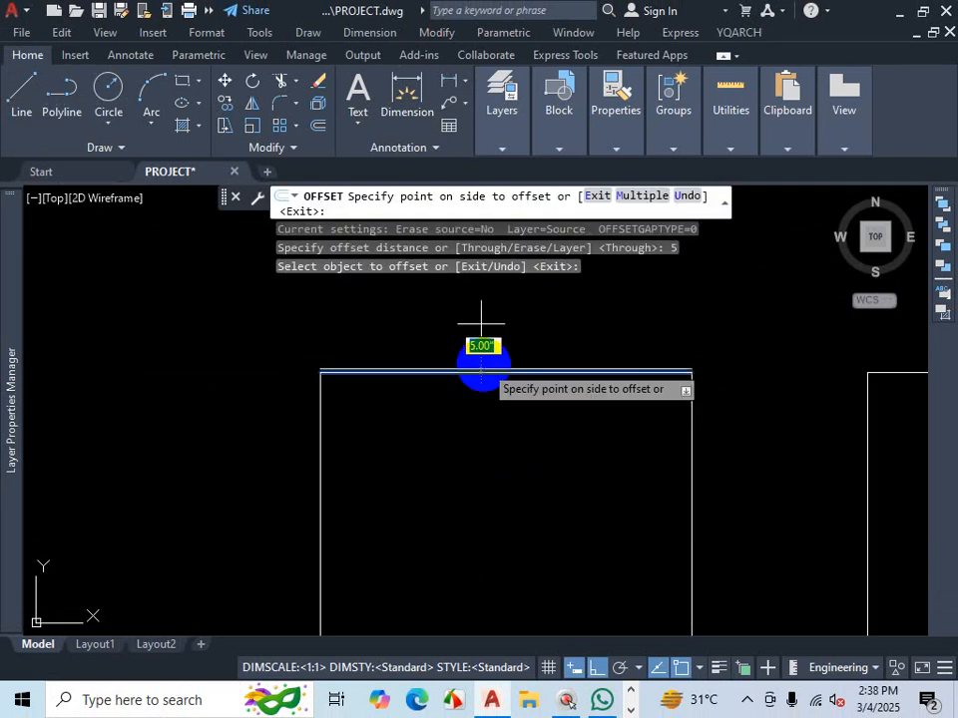
pyautogui.scroll(-6, 483, 376)
pyautogui.scroll(6, 469, 466)
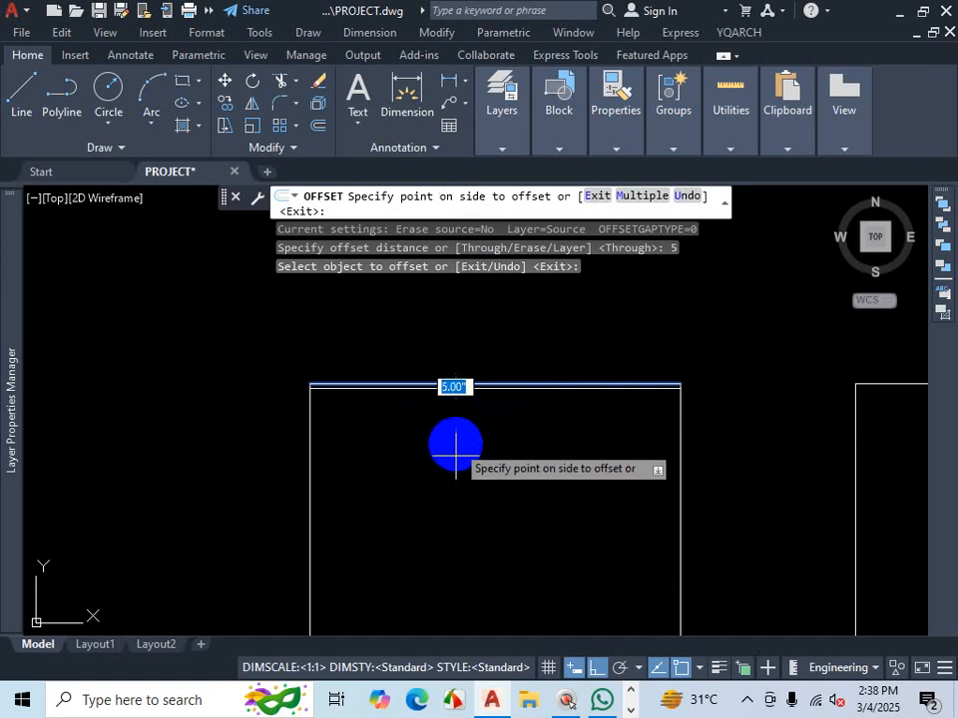
pyautogui.scroll(2, 459, 449)
pyautogui.scroll(-1, 472, 459)
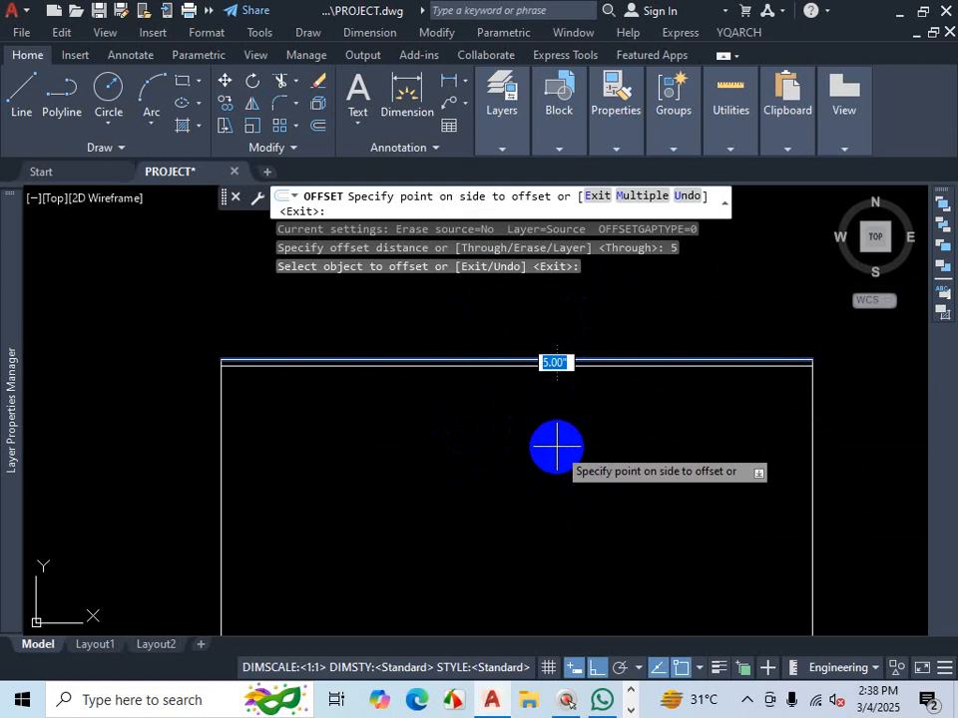
pyautogui.click(556, 448)
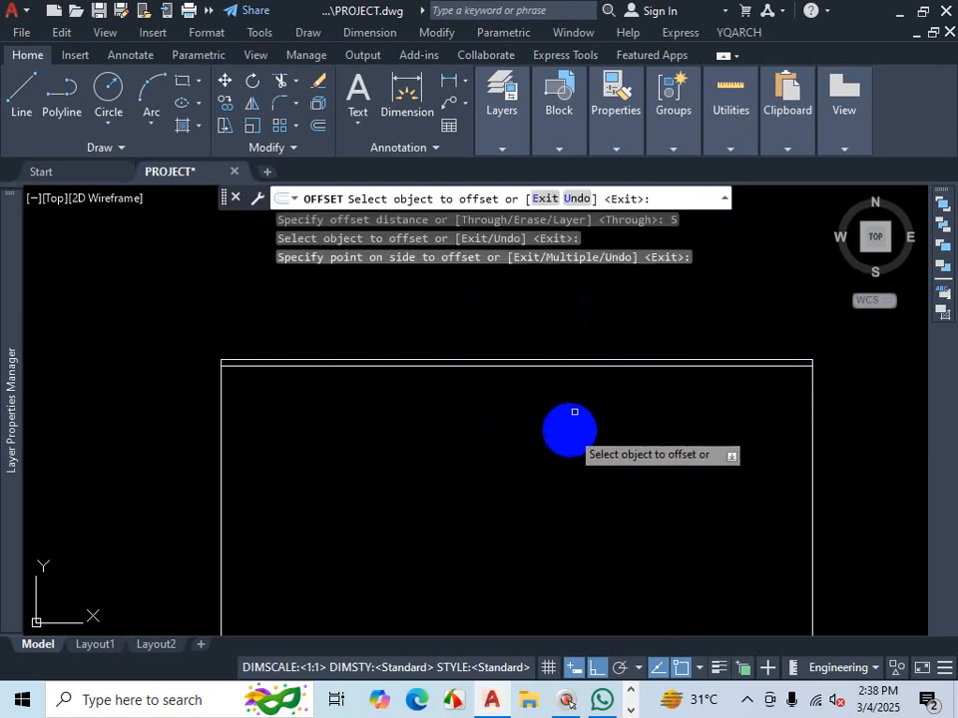
# - Offset the left, bottom and right lines of the line-drawn outline 5" inward
pyautogui.scroll(-4, 566, 429)
pyautogui.click(454, 407)
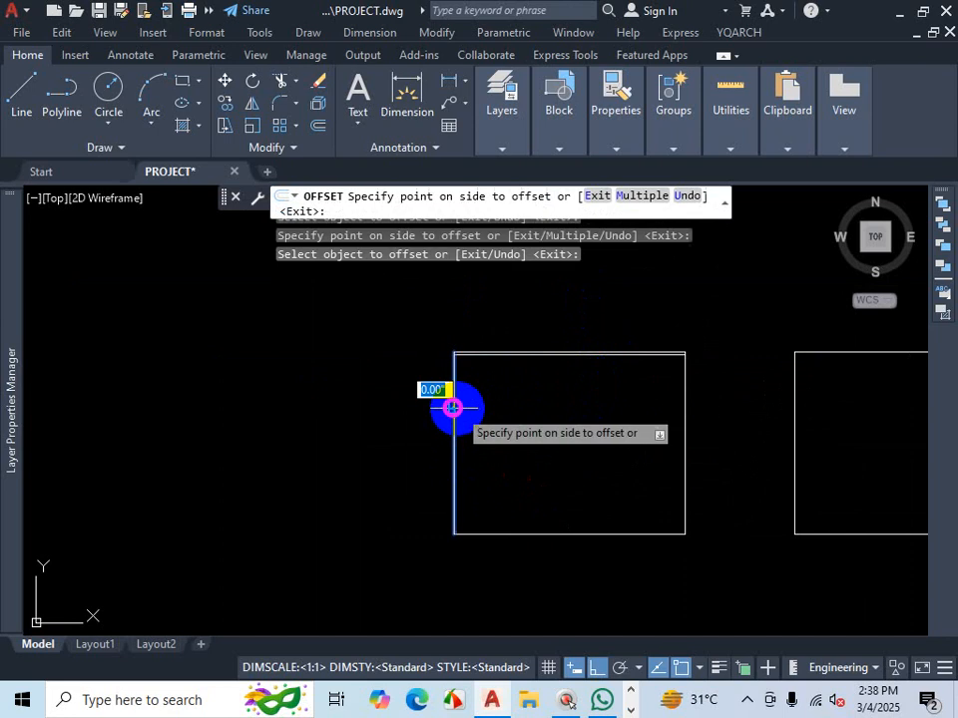
pyautogui.scroll(2, 523, 426)
pyautogui.click(522, 426)
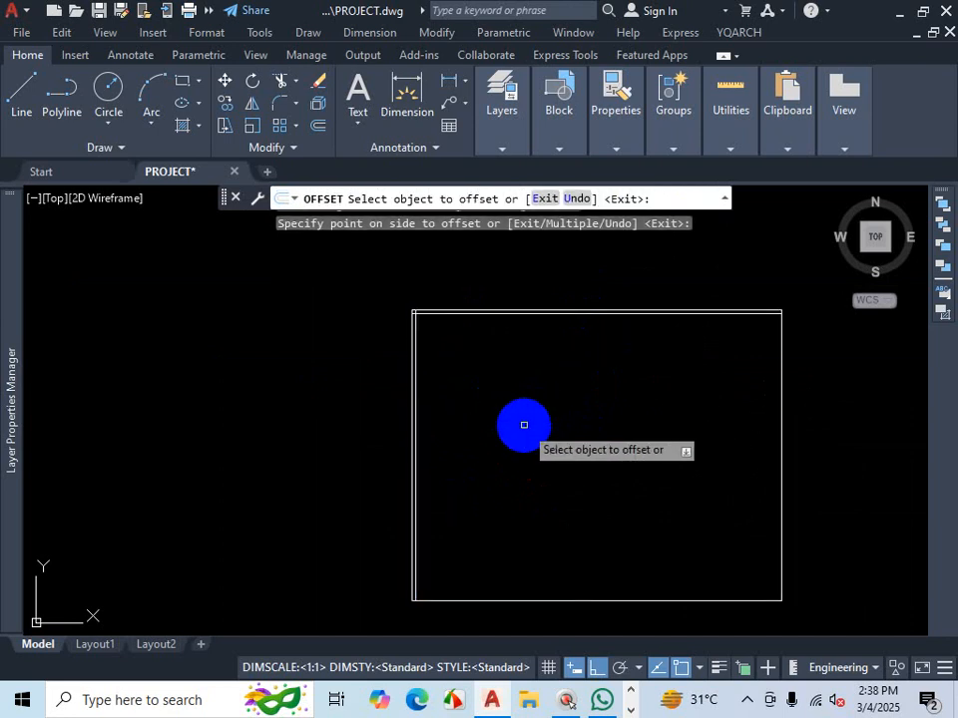
pyautogui.click(603, 600)
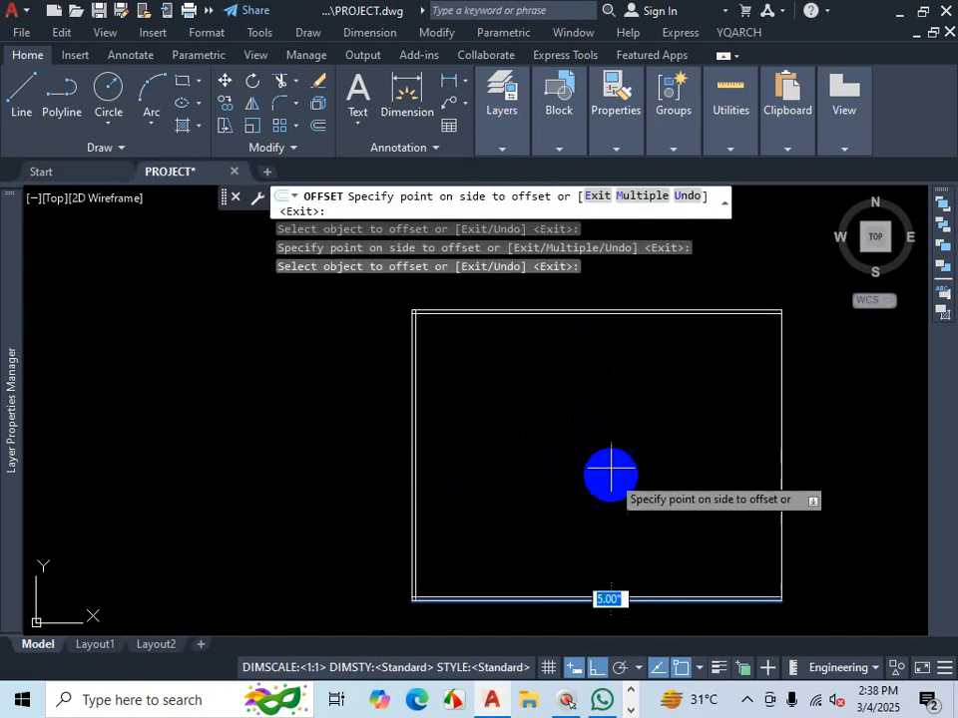
pyautogui.click(609, 466)
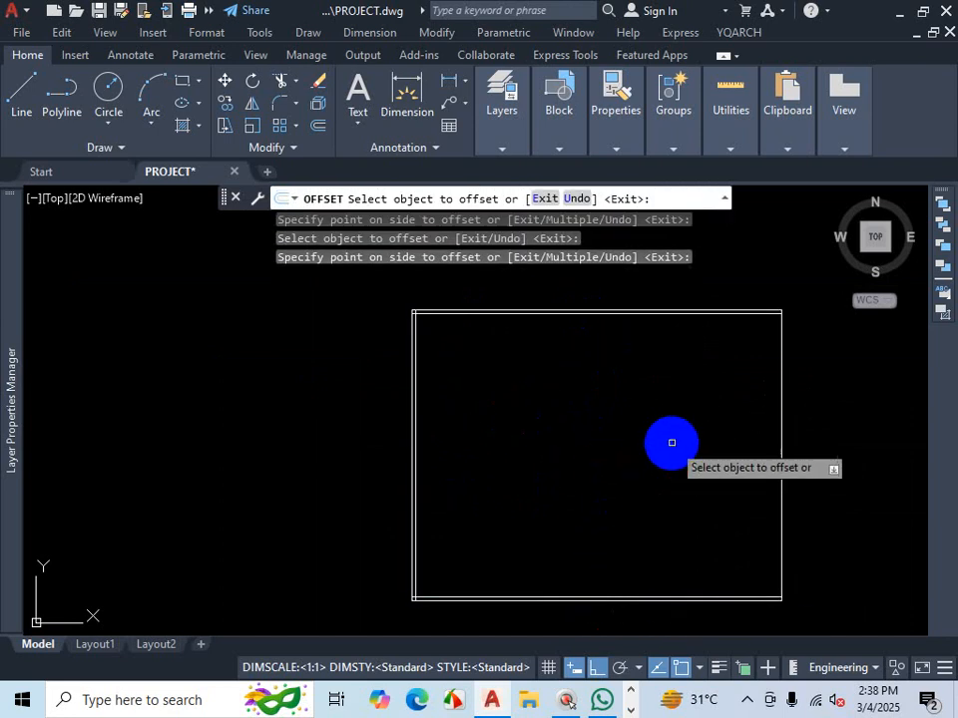
pyautogui.click(781, 404)
pyautogui.click(648, 414)
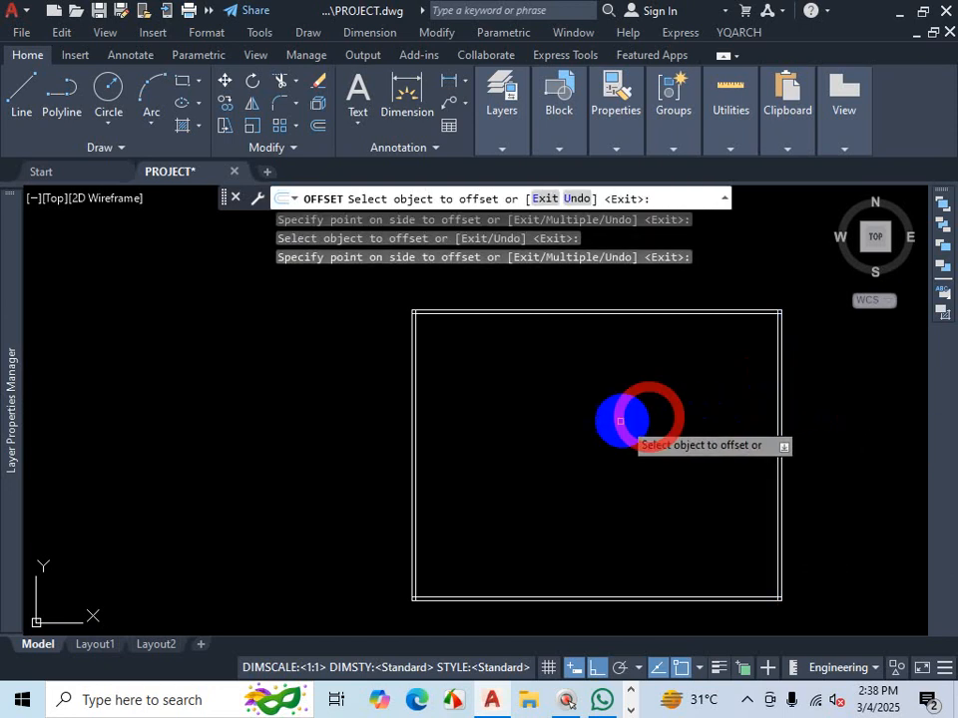
# - Offset the polyline outline 5" inward
pyautogui.scroll(-2, 604, 452)
pyautogui.scroll(5, 604, 452)
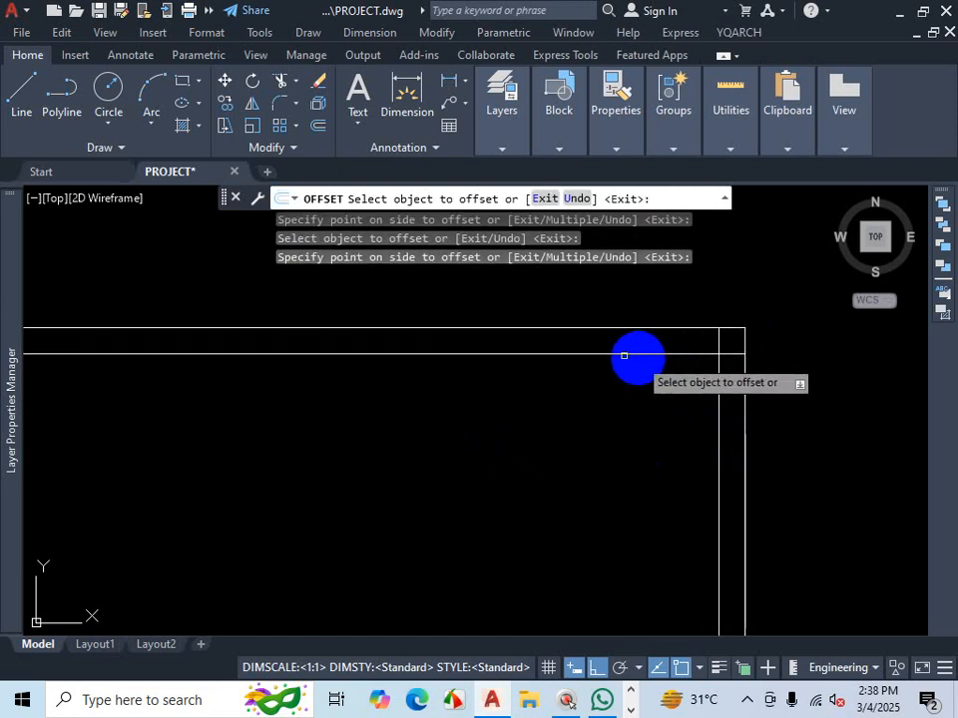
pyautogui.scroll(-5, 500, 359)
pyautogui.scroll(-2, 616, 441)
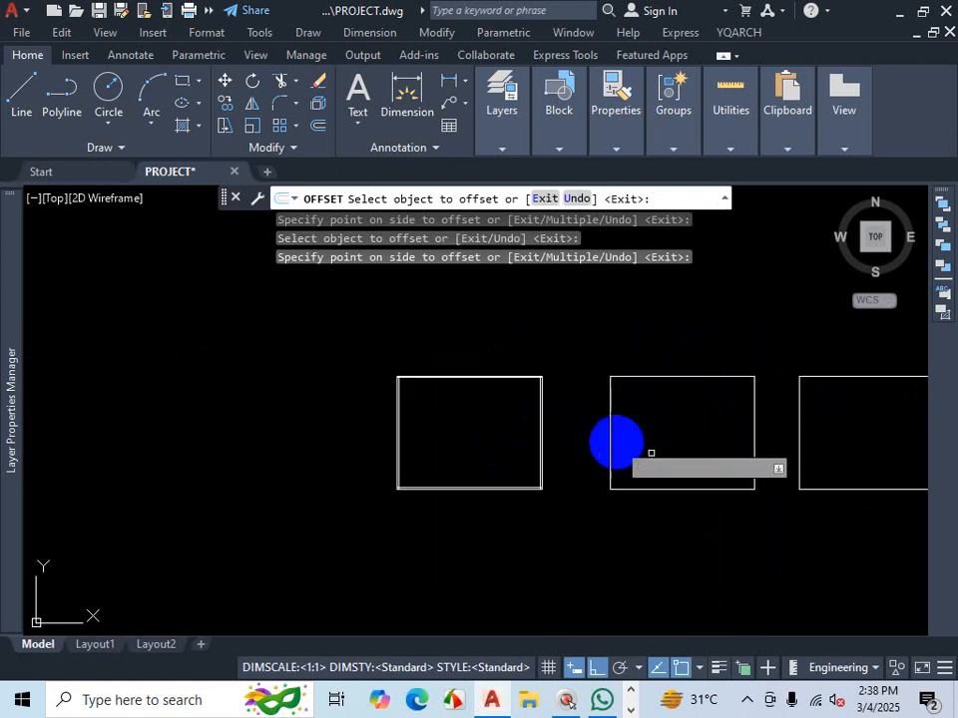
pyautogui.scroll(4, 712, 445)
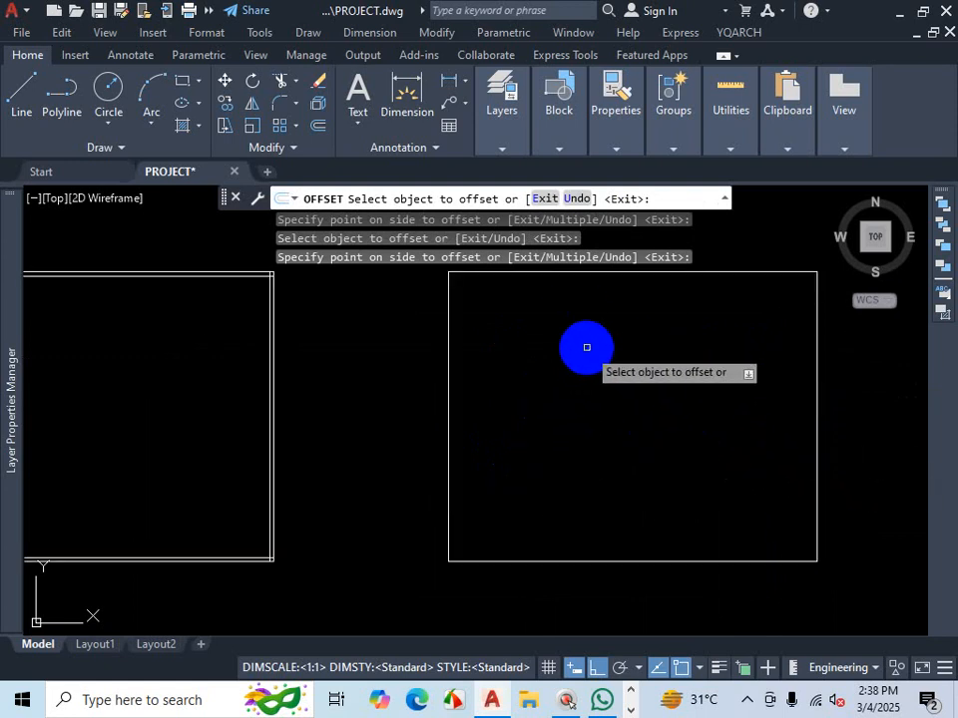
pyautogui.scroll(-4, 604, 378)
pyautogui.scroll(2, 659, 355)
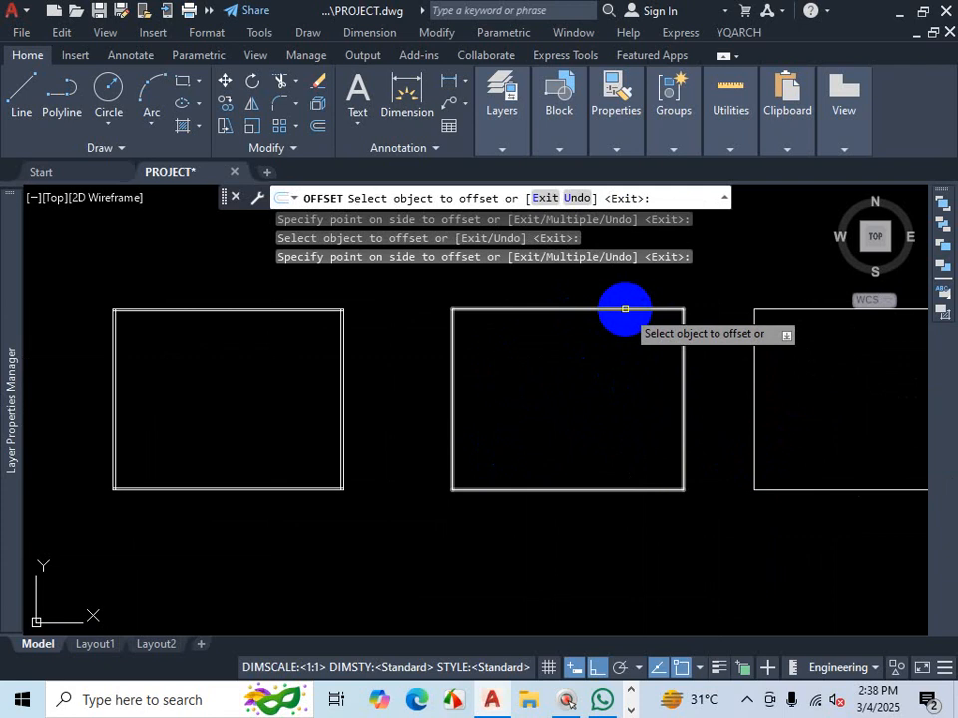
pyautogui.scroll(2, 624, 310)
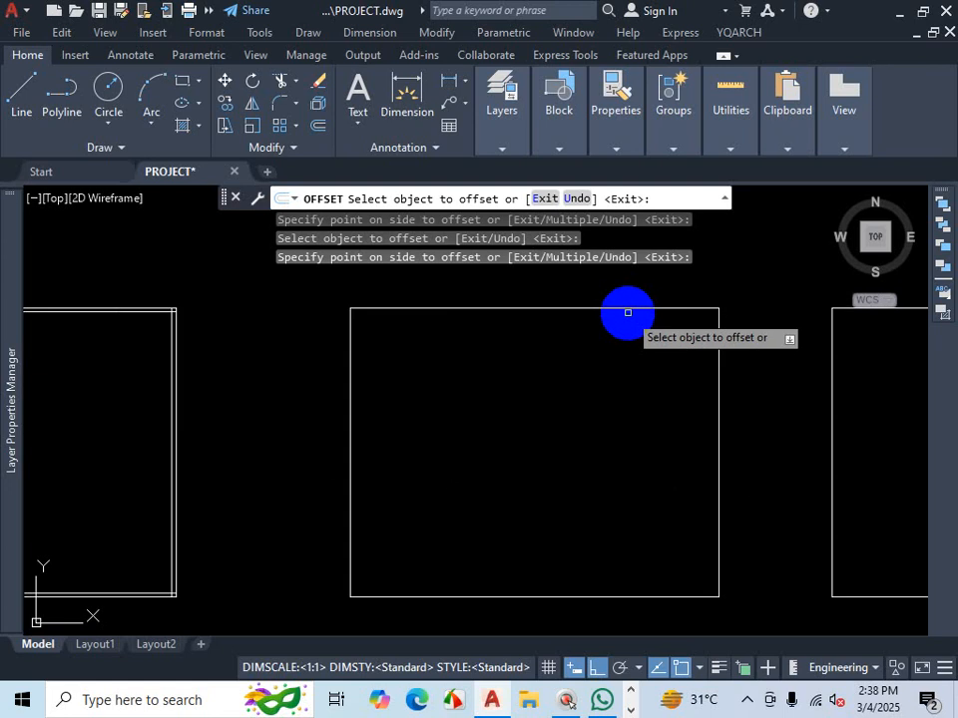
pyautogui.click(626, 309)
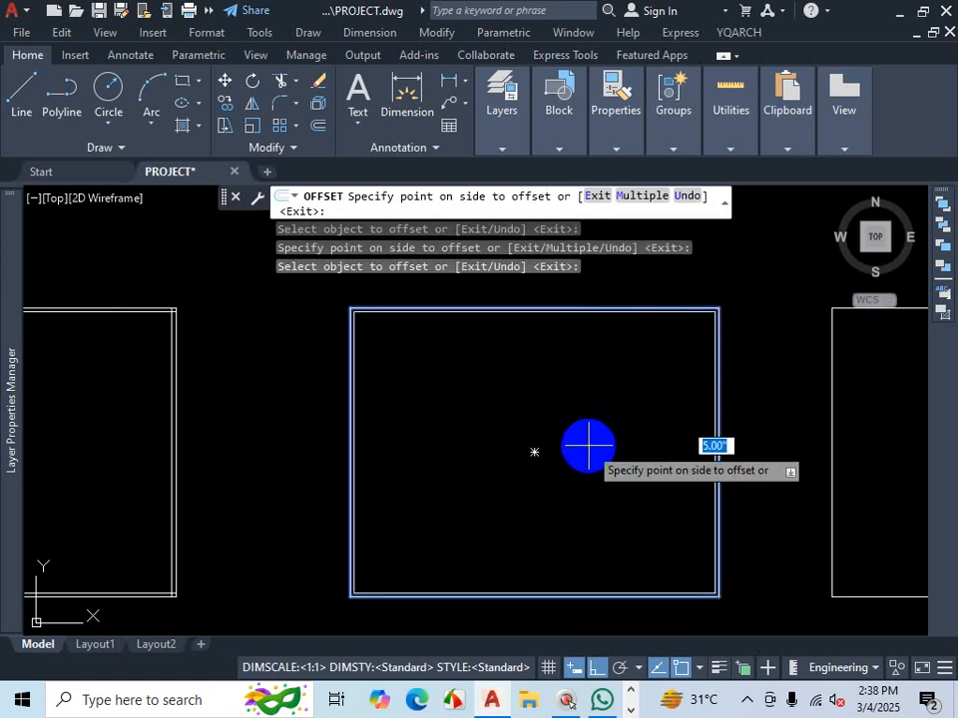
pyautogui.click(588, 445)
# - Offset the rectangle outline 5" inward
pyautogui.scroll(3, 764, 538)
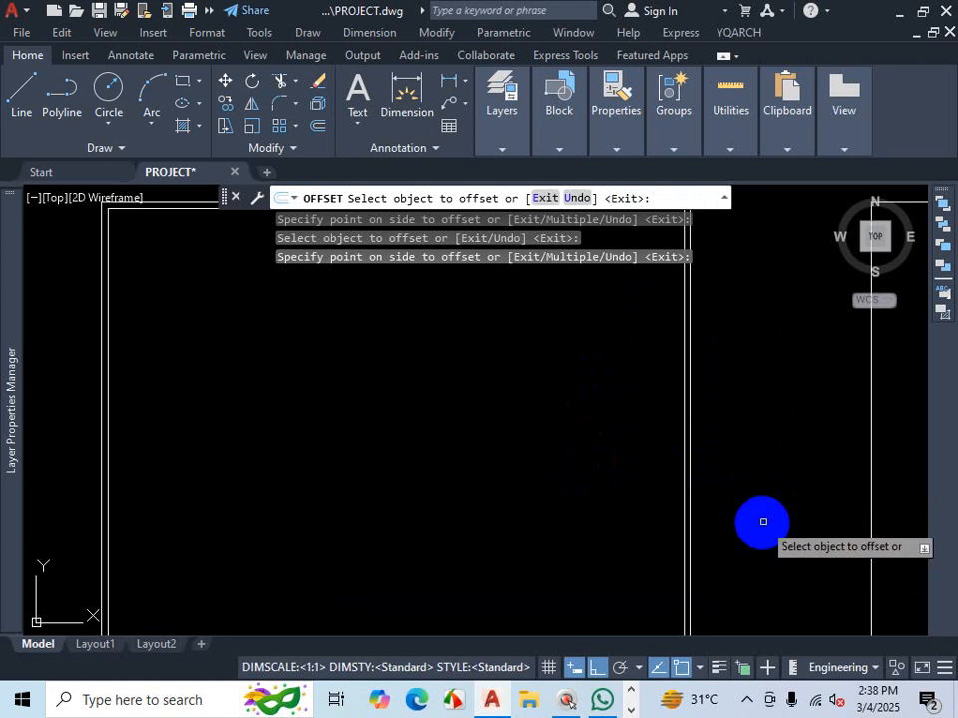
pyautogui.scroll(-3, 765, 519)
pyautogui.scroll(3, 264, 459)
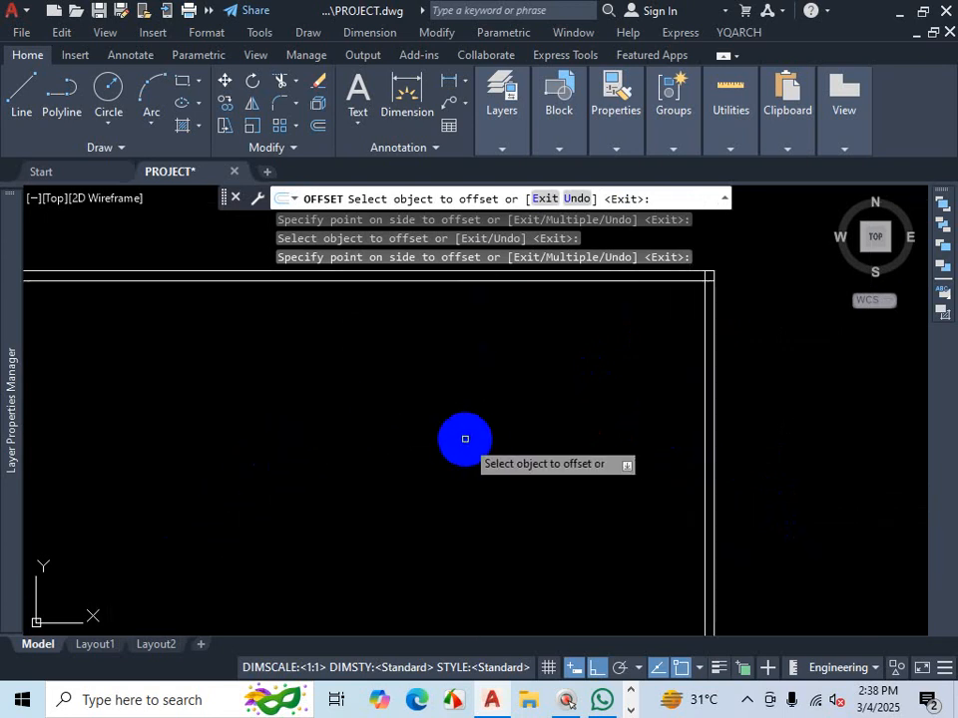
pyautogui.scroll(-3, 489, 439)
pyautogui.scroll(3, 765, 391)
pyautogui.scroll(-3, 552, 410)
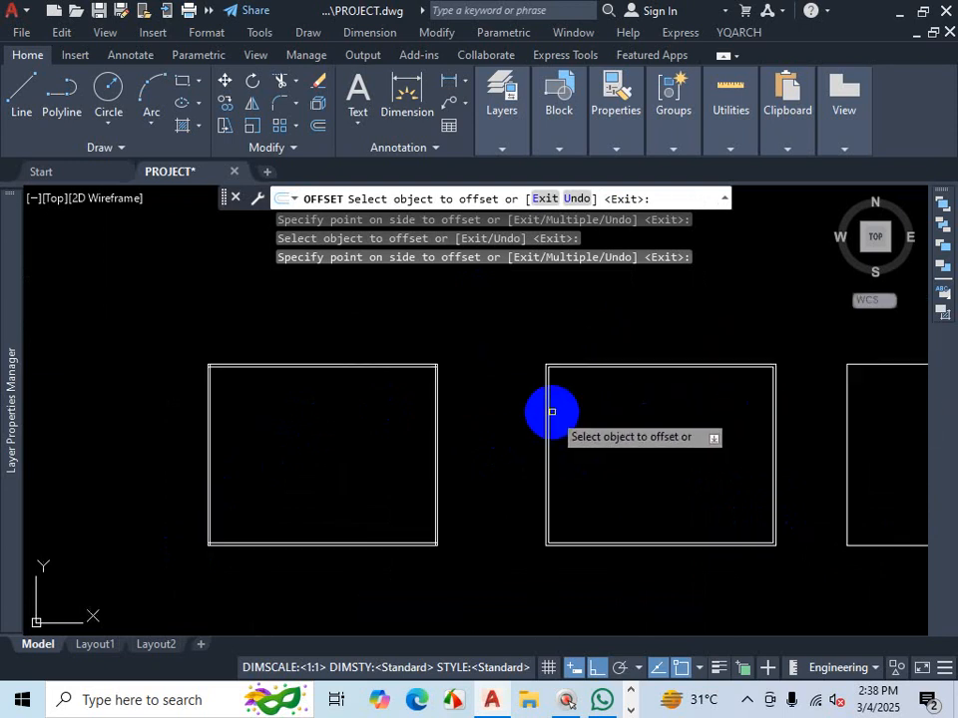
pyautogui.scroll(2, 684, 400)
pyautogui.scroll(-4, 633, 404)
pyautogui.scroll(4, 633, 404)
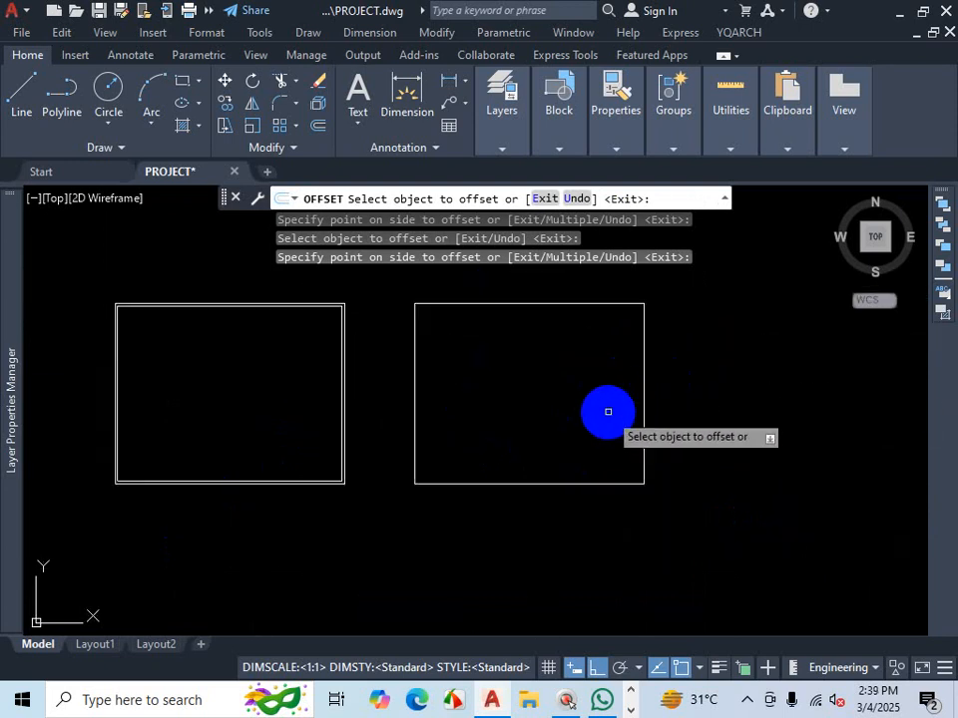
pyautogui.scroll(4, 594, 314)
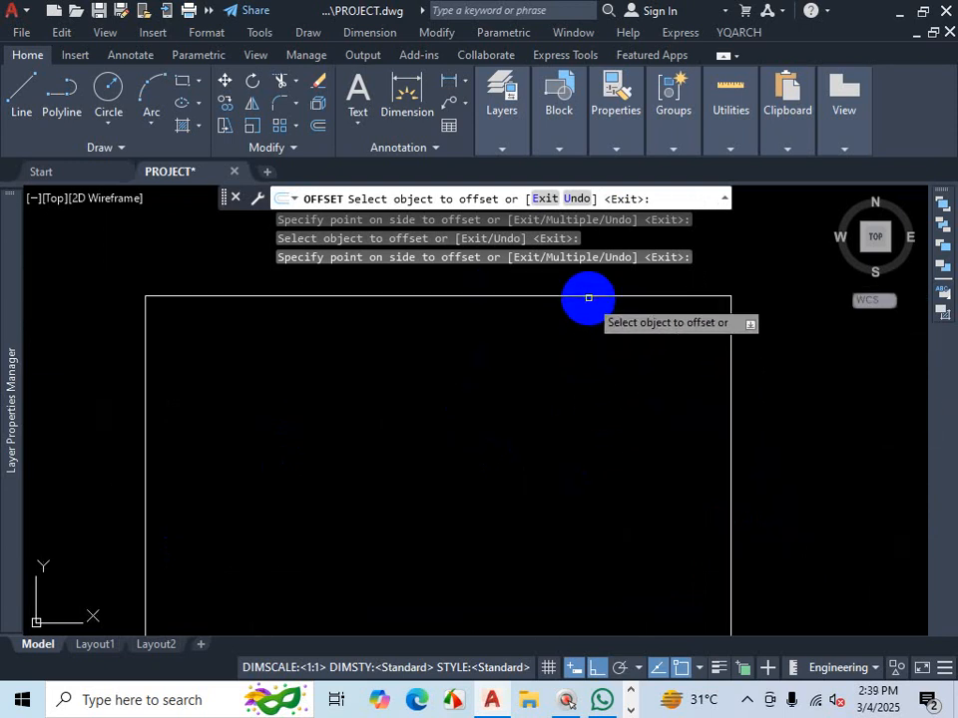
pyautogui.click(589, 298)
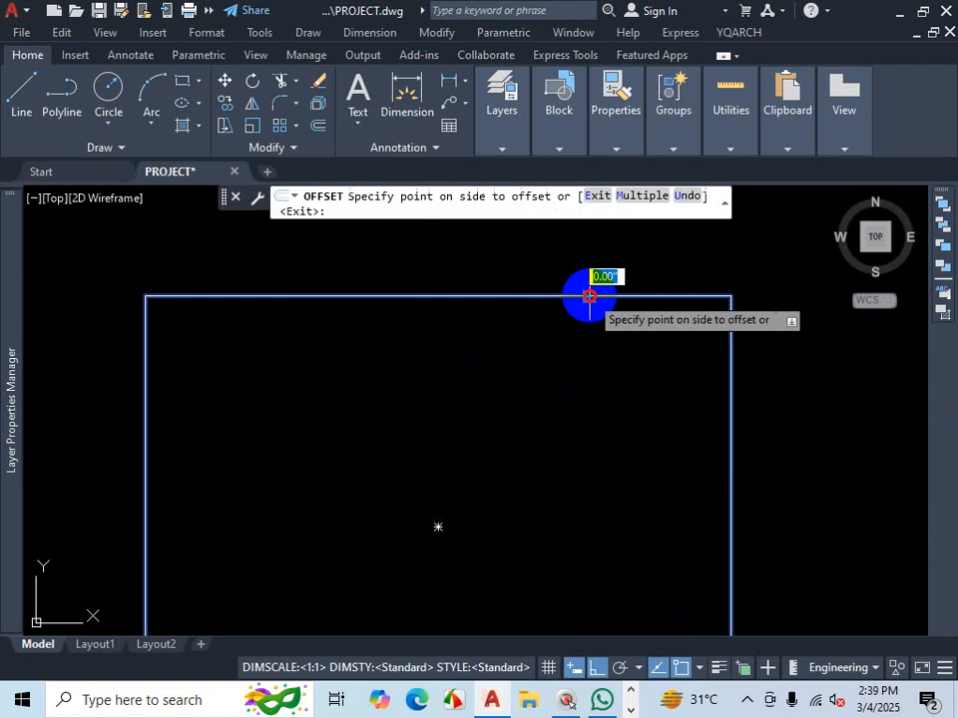
pyautogui.click(576, 388)
pyautogui.scroll(-3, 679, 425)
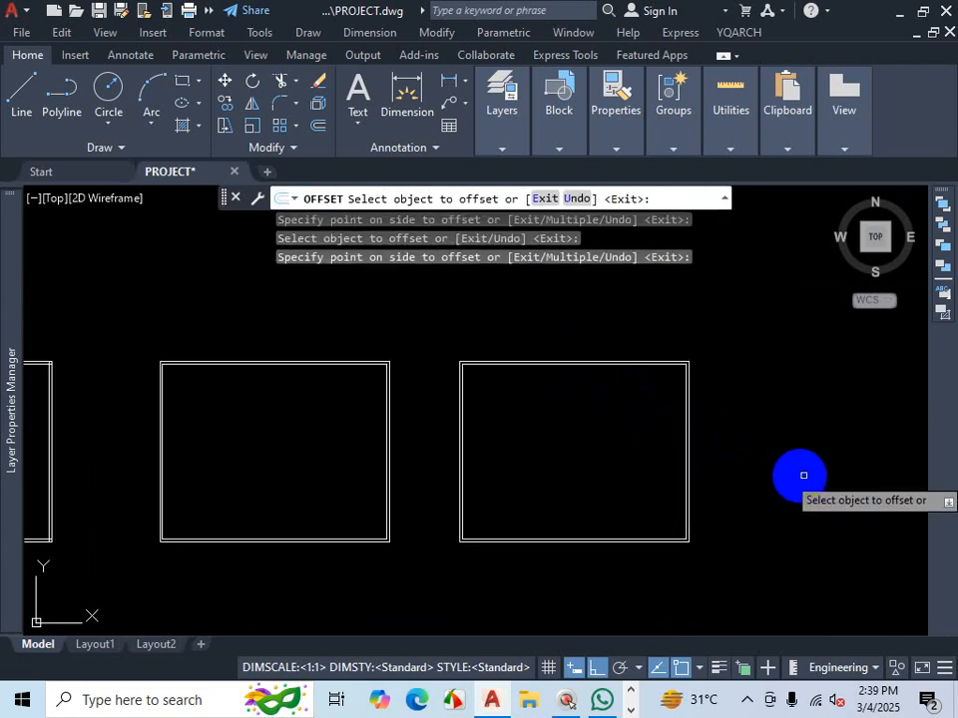
pyautogui.scroll(-1, 811, 466)
pyautogui.scroll(-2, 787, 482)
pyautogui.scroll(4, 507, 434)
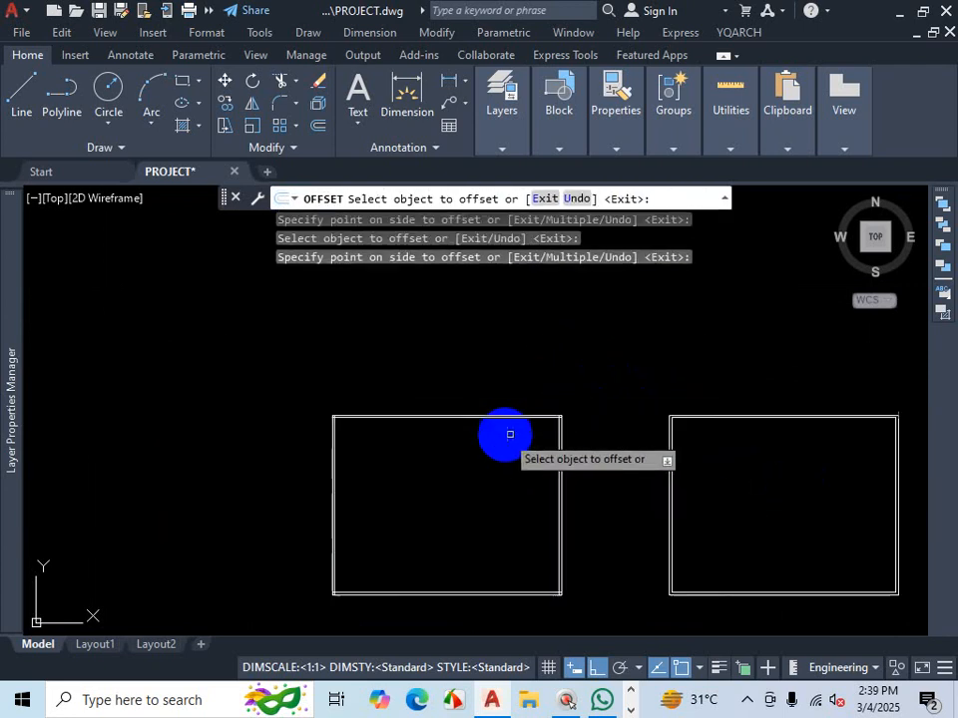
# - Zoom in and examine the corners where the offset wall lines meet the outer outlines, then leave the Offset command
pyautogui.scroll(4, 605, 420)
pyautogui.scroll(6, 599, 416)
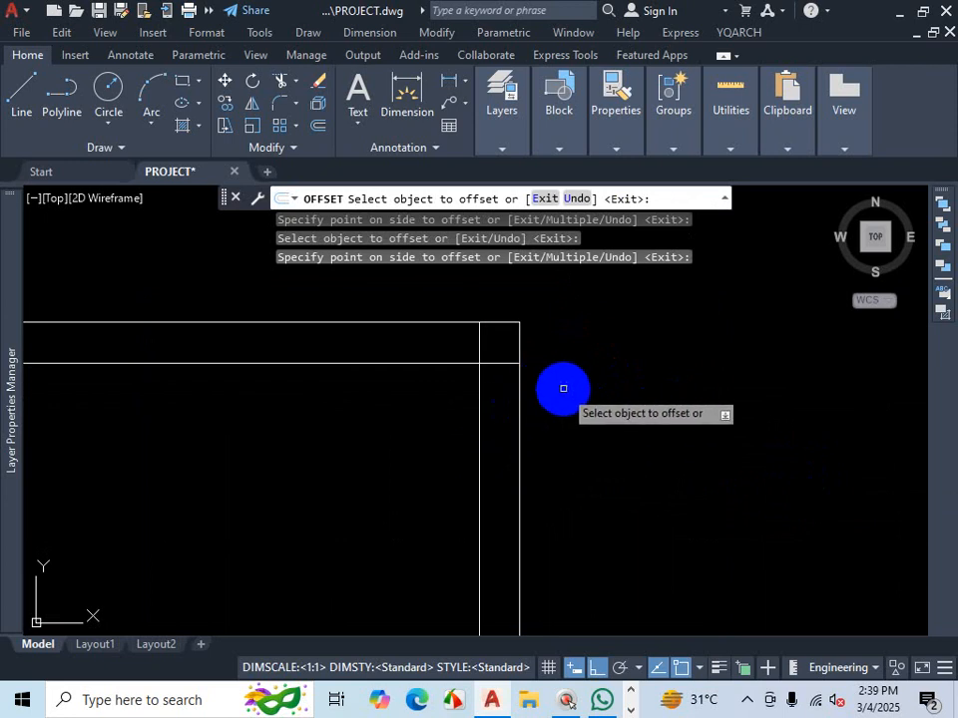
pyautogui.hotkey('ctrl', '1')
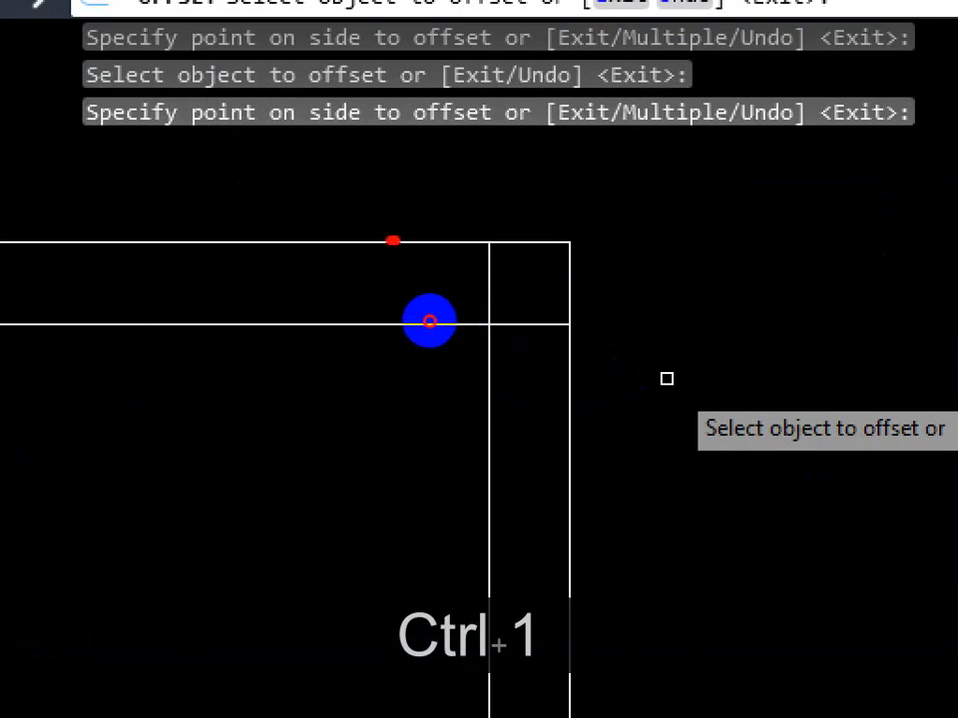
pyautogui.moveTo(395, 241); pyautogui.dragTo(575, 237)
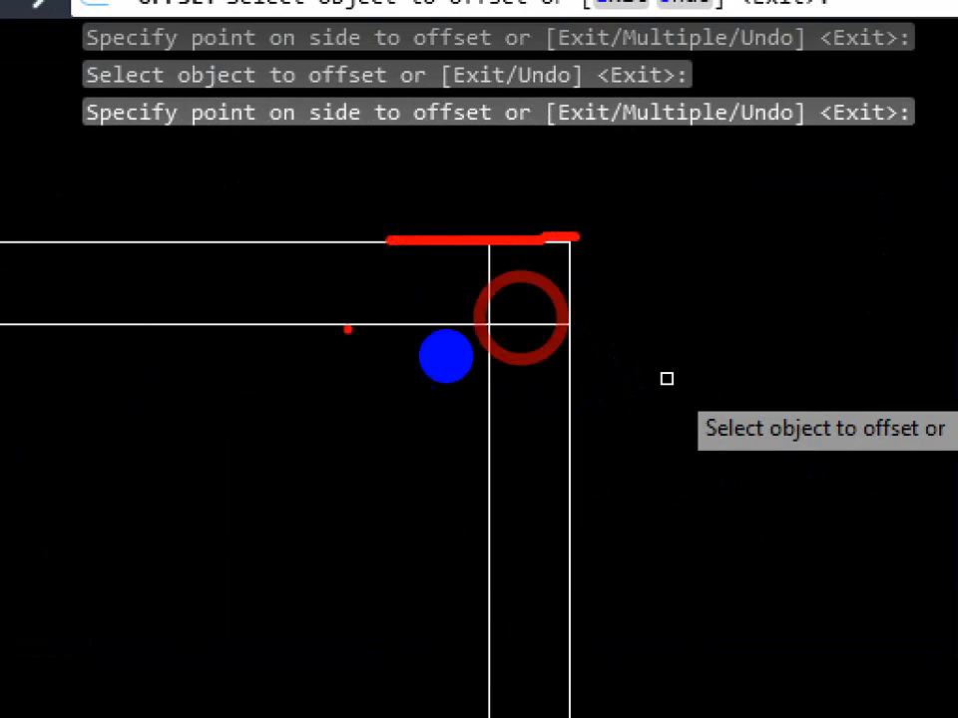
pyautogui.moveTo(245, 328); pyautogui.dragTo(556, 321)
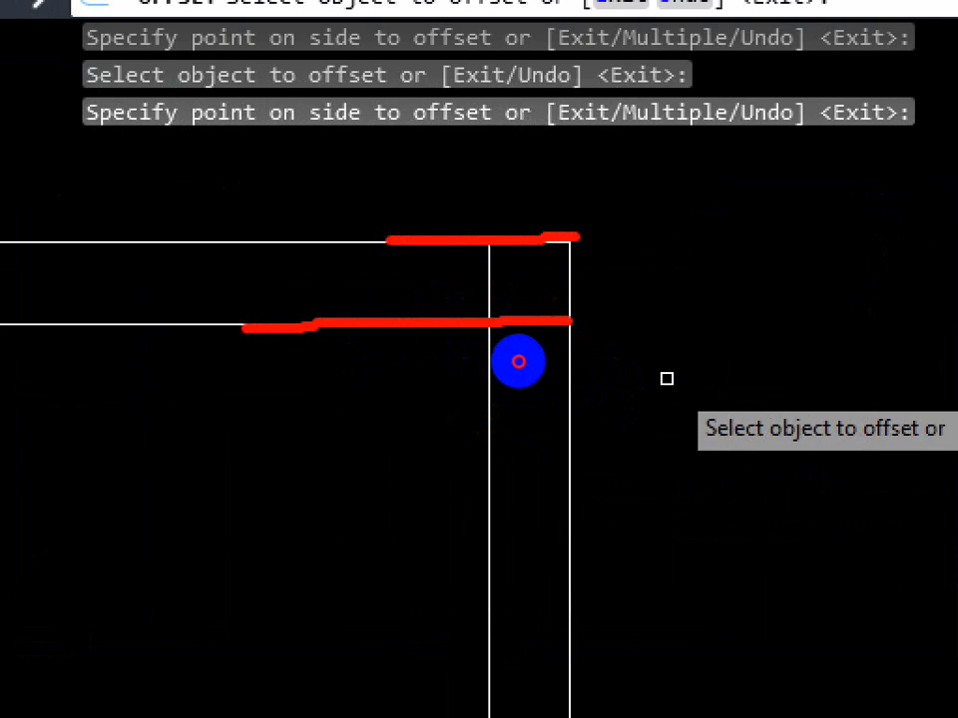
pyautogui.click(581, 246)
pyautogui.moveTo(568, 229); pyautogui.dragTo(594, 498)
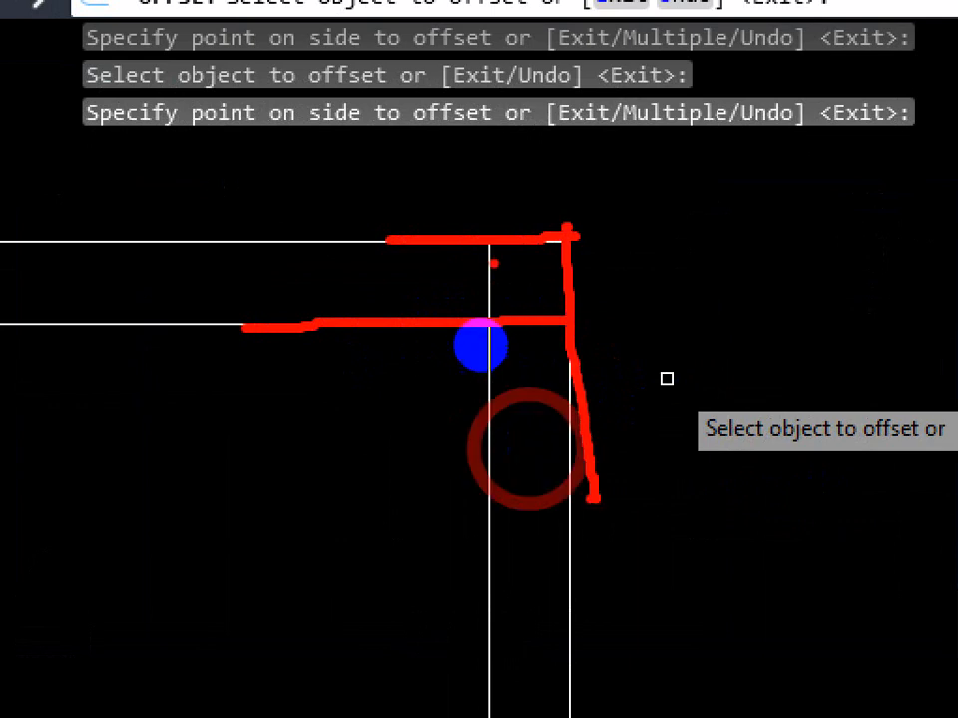
pyautogui.moveTo(493, 238); pyautogui.dragTo(517, 458)
pyautogui.moveTo(506, 273); pyautogui.dragTo(465, 300)
pyautogui.moveTo(461, 259)
pyautogui.mouseDown()
pyautogui.moveTo(527, 317)
pyautogui.moveTo(513, 391)
pyautogui.mouseUp()
pyautogui.moveTo(522, 289); pyautogui.dragTo(570, 349)
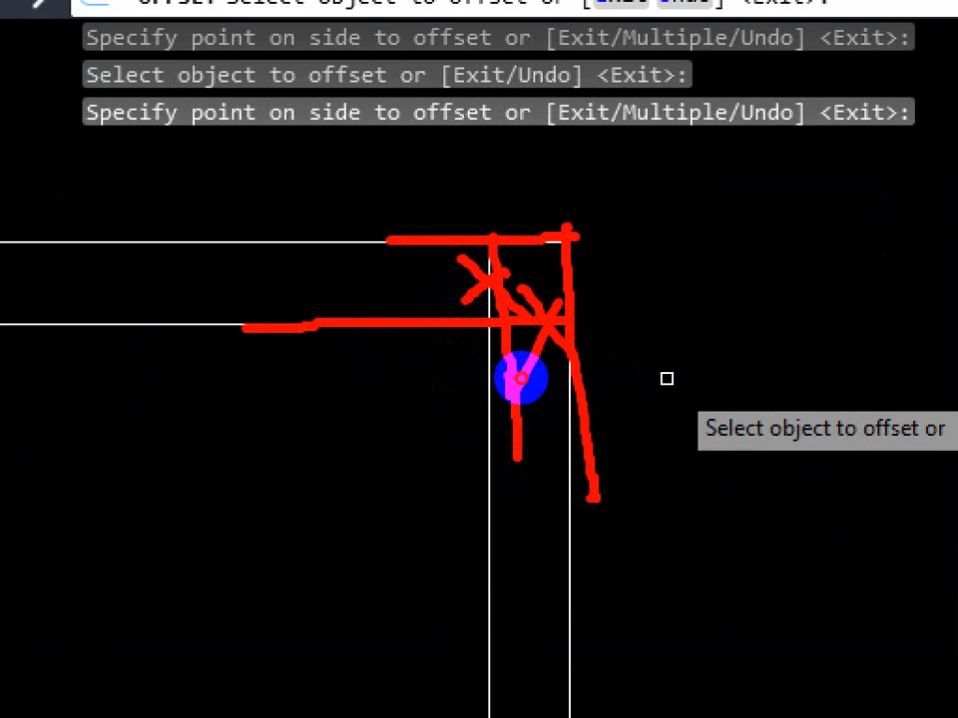
pyautogui.press('Escape')
pyautogui.scroll(-10, 449, 421)
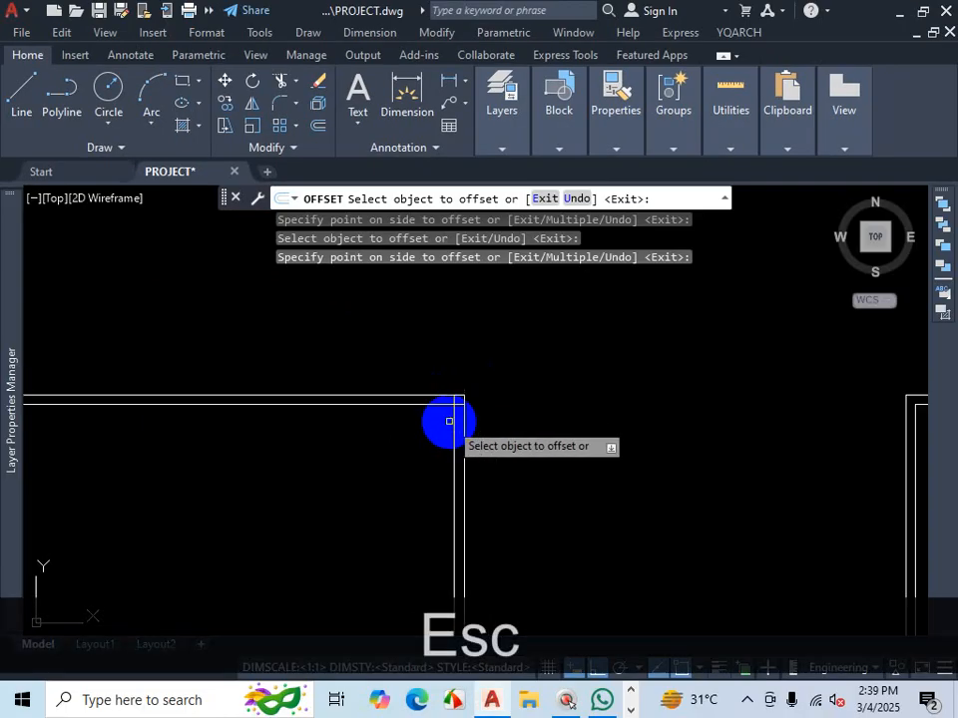
pyautogui.scroll(6, 703, 433)
pyautogui.scroll(2, 684, 394)
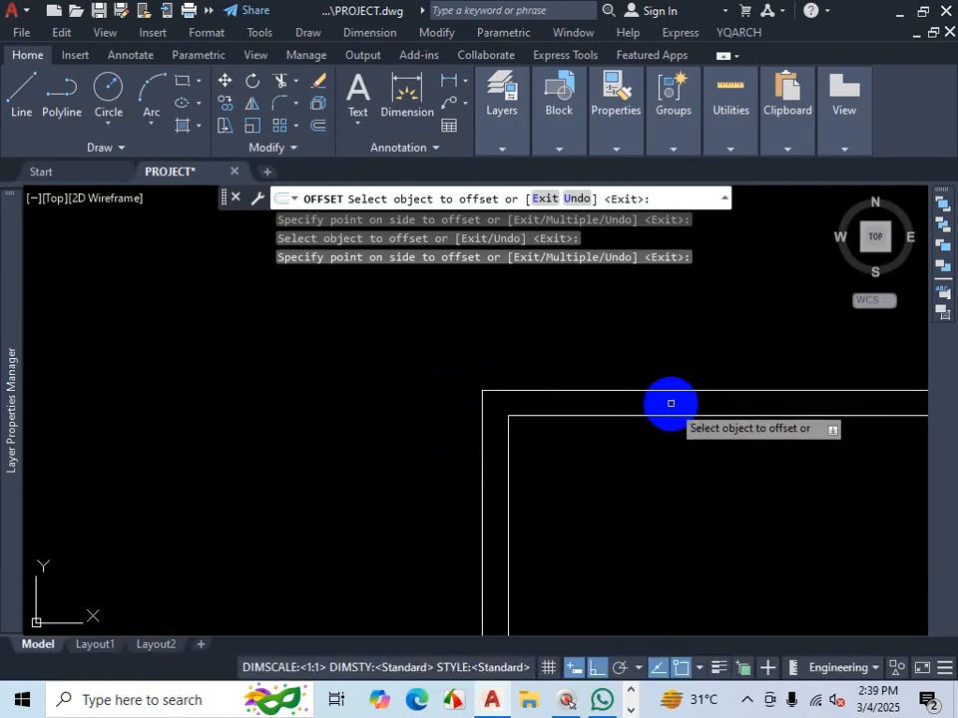
pyautogui.hotkey('ctrl', '1')
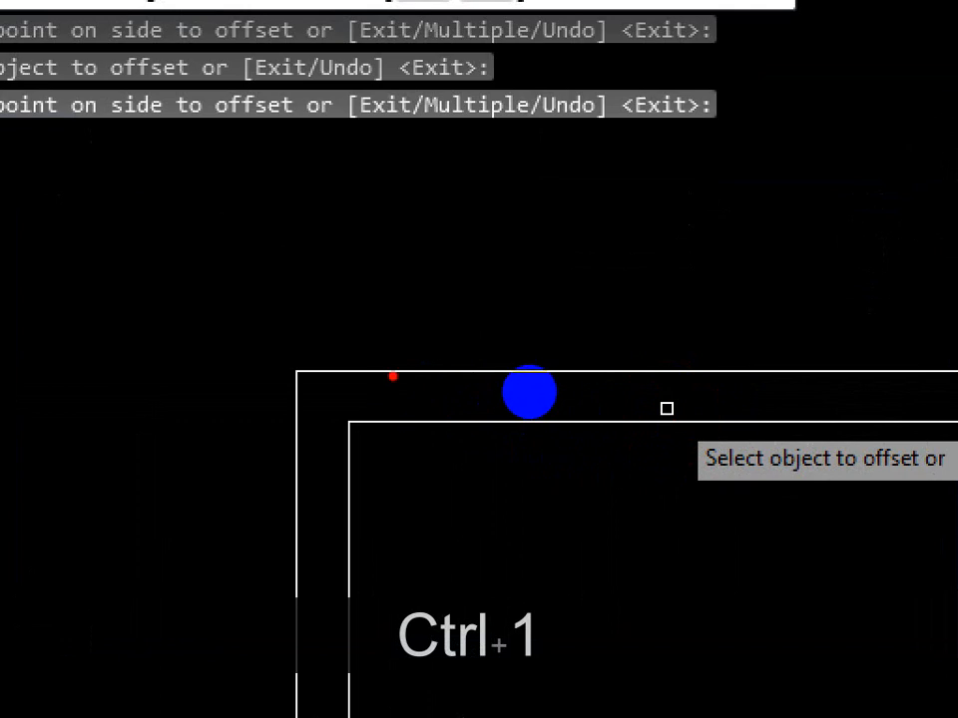
pyautogui.moveTo(393, 376)
pyautogui.mouseDown()
pyautogui.moveTo(295, 376)
pyautogui.moveTo(298, 485)
pyautogui.mouseUp()
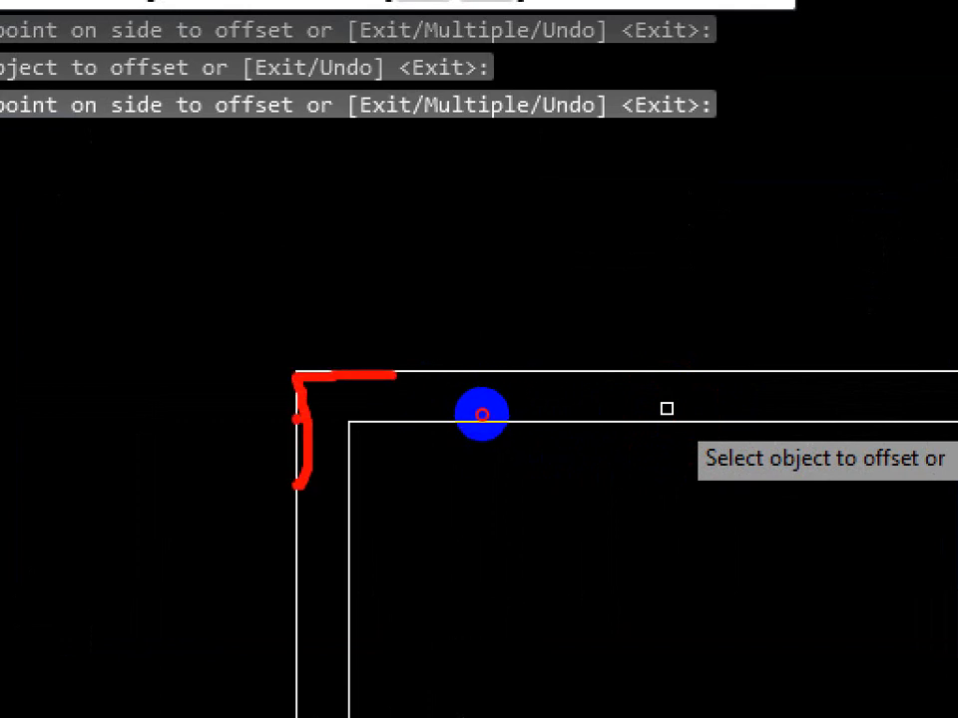
pyautogui.moveTo(299, 419); pyautogui.dragTo(345, 419)
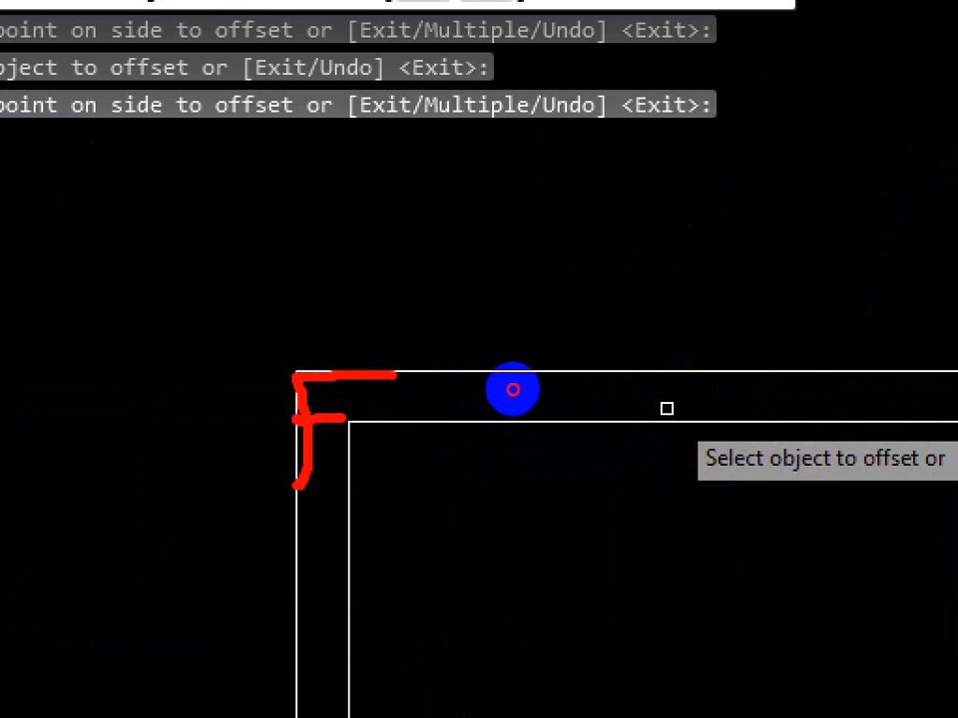
pyautogui.moveTo(251, 451); pyautogui.dragTo(332, 432)
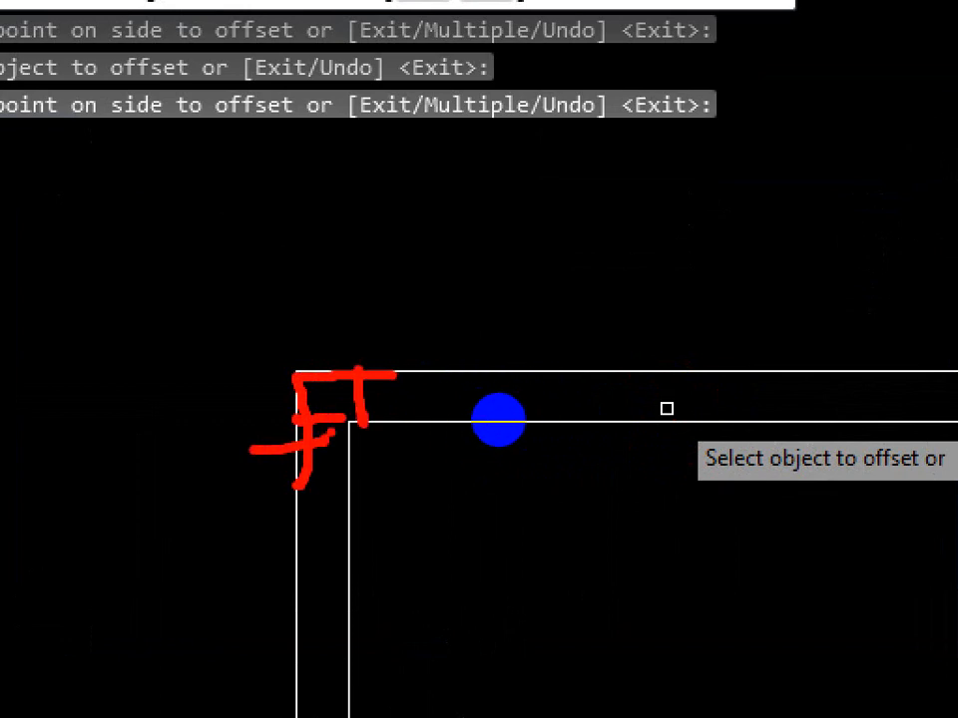
pyautogui.hotkey('ctrl', '1')
pyautogui.press('Escape')
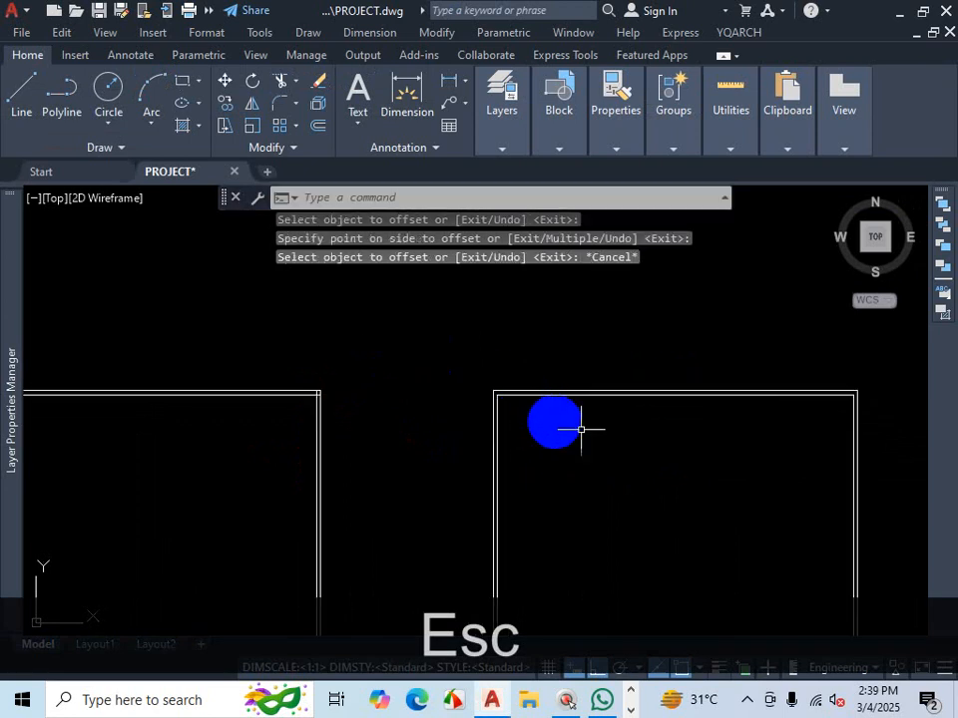
pyautogui.click(746, 700)
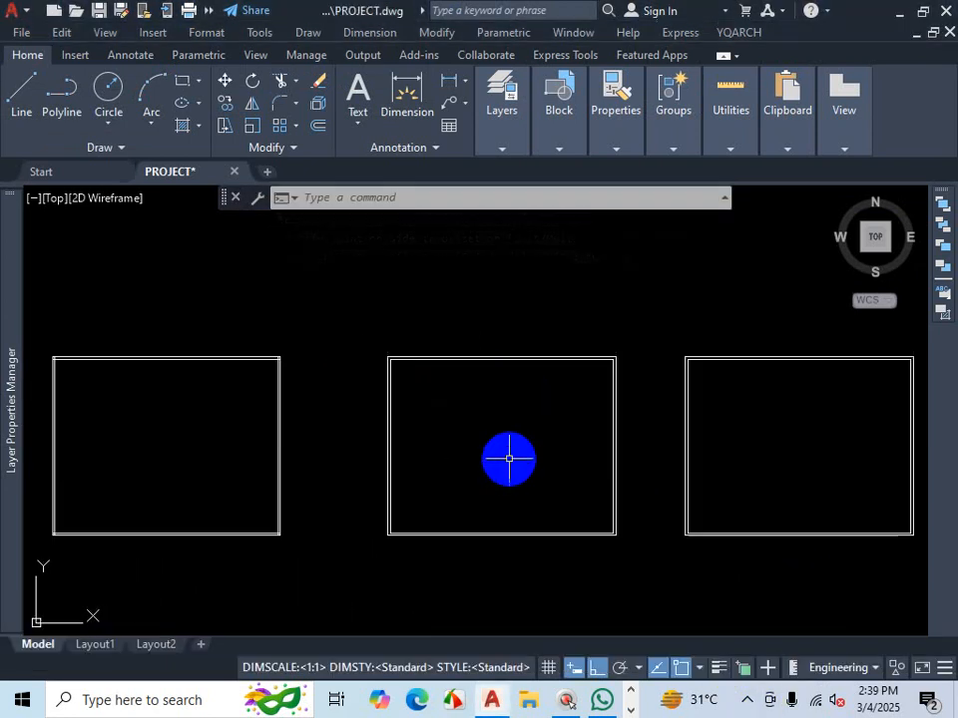
pyautogui.press('Escape')
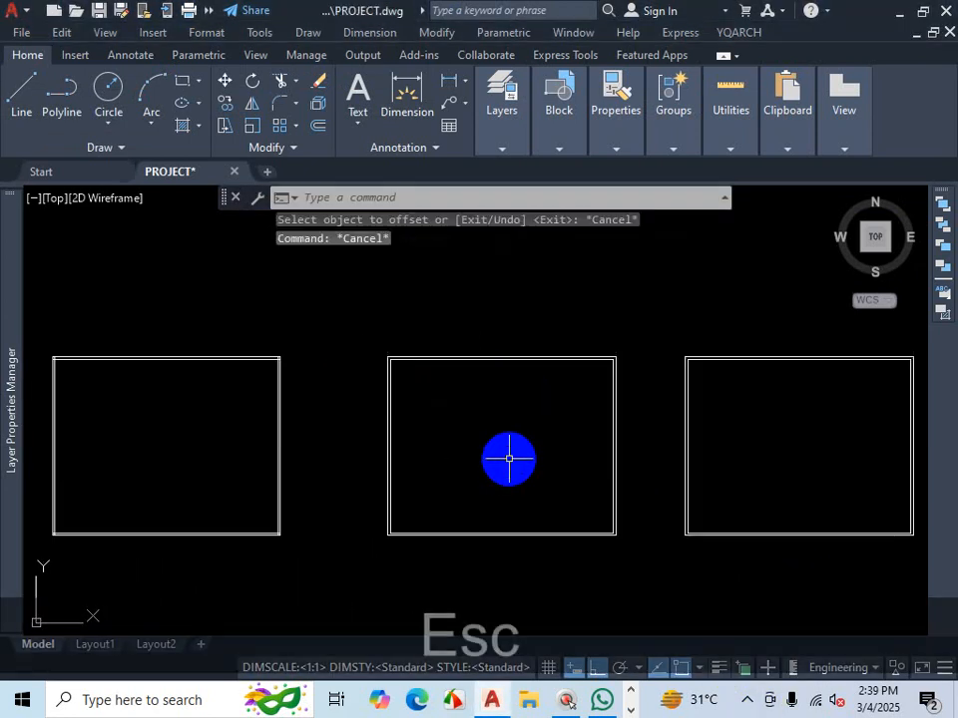
pyautogui.write('o')
pyautogui.press('Return')
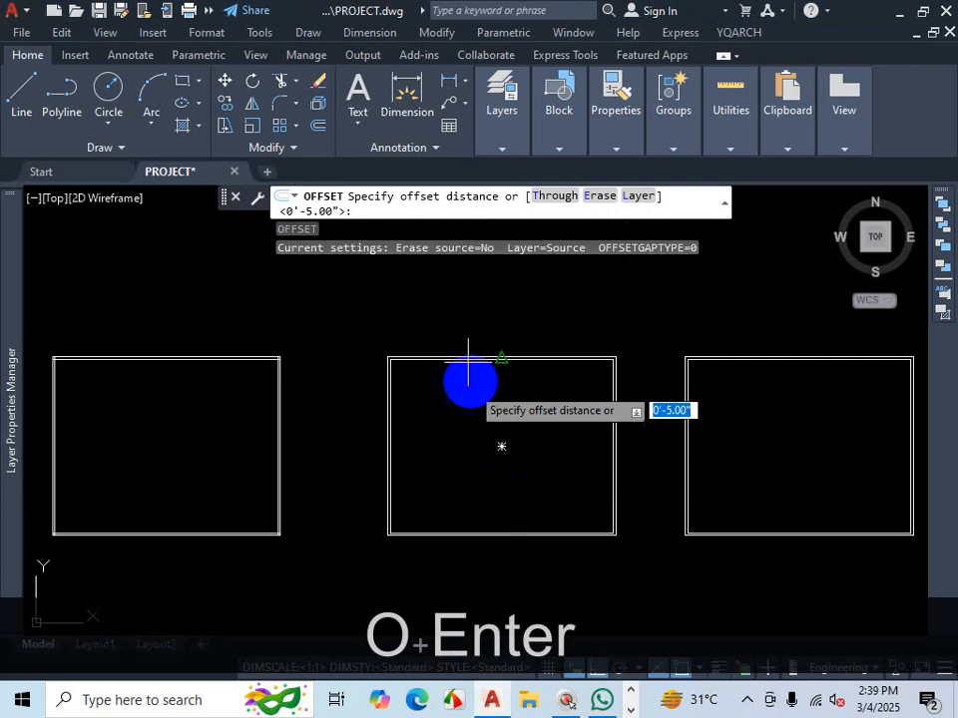
pyautogui.scroll(2, 434, 271)
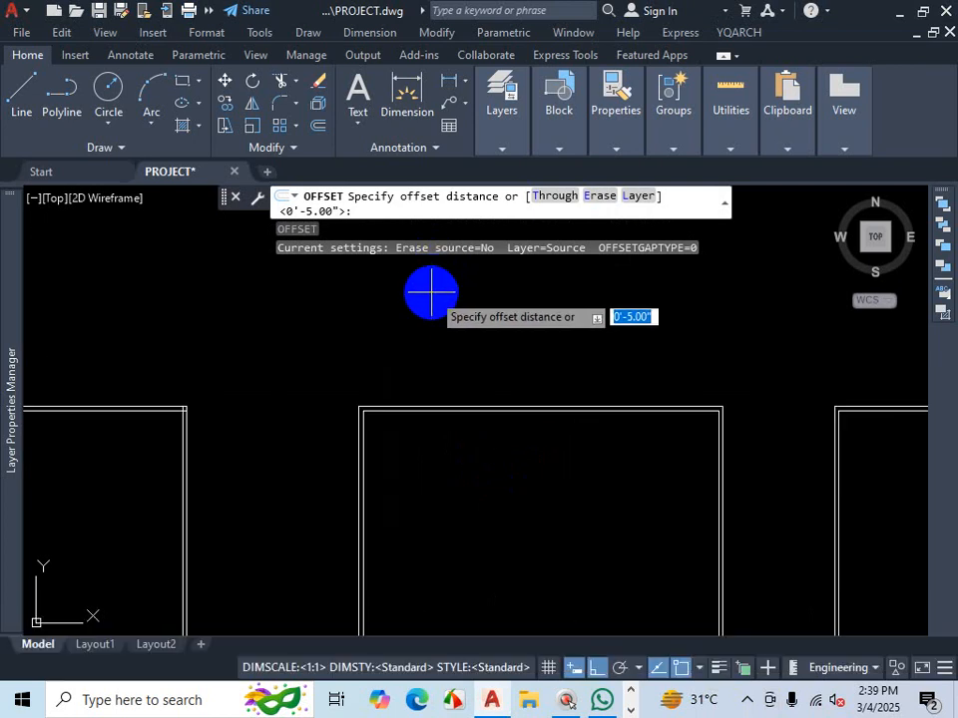
pyautogui.write('5')
pyautogui.press('Return')
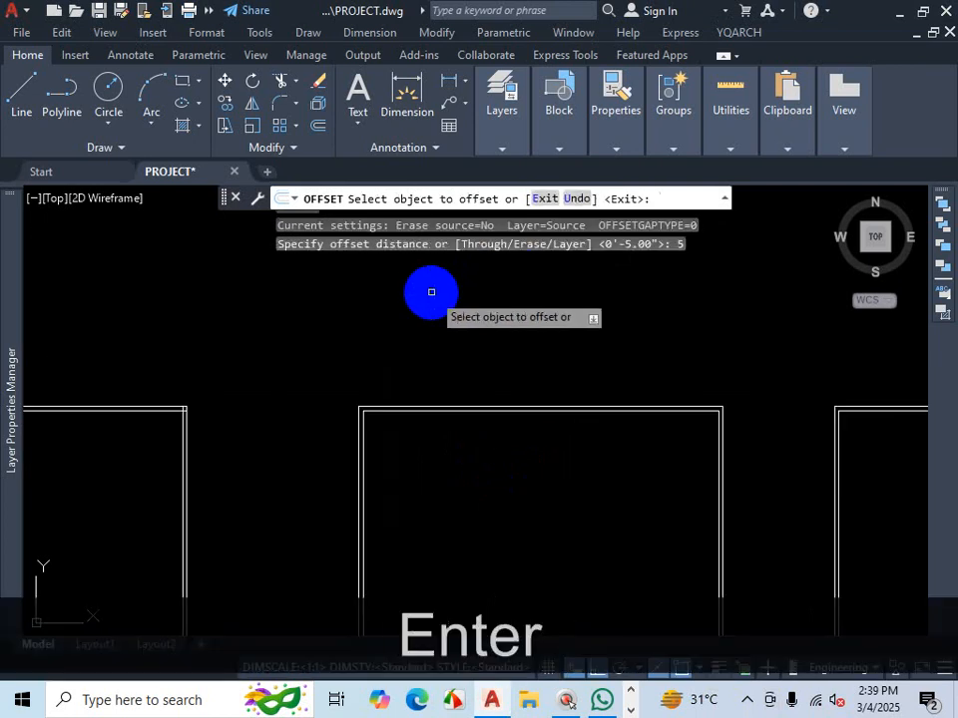
pyautogui.scroll(-4, 299, 339)
pyautogui.scroll(4, 253, 359)
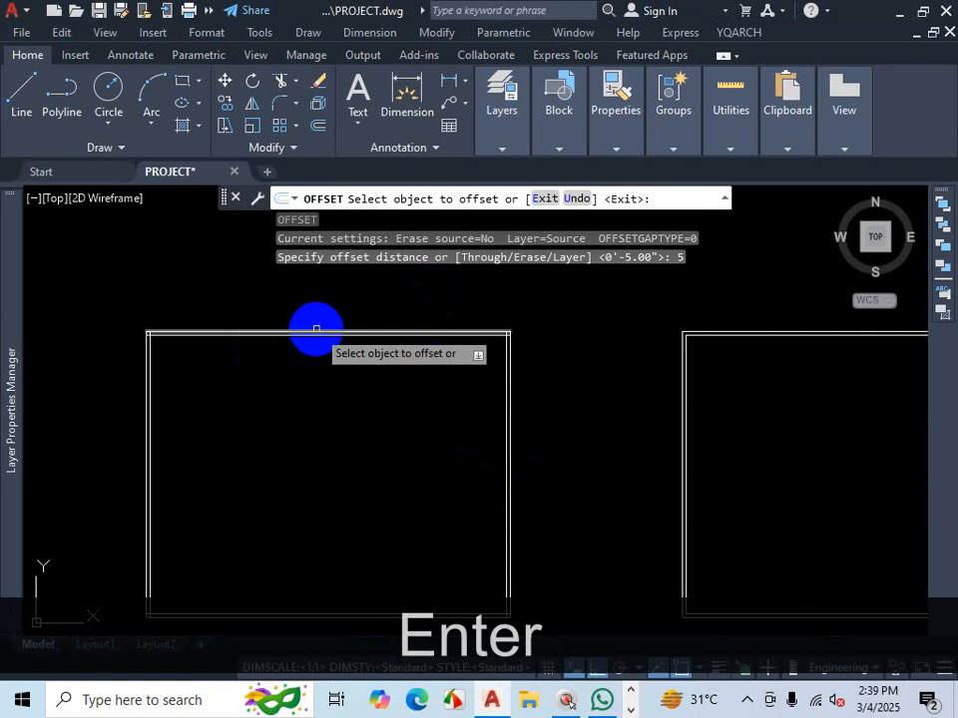
pyautogui.scroll(3, 334, 326)
pyautogui.scroll(-6, 331, 348)
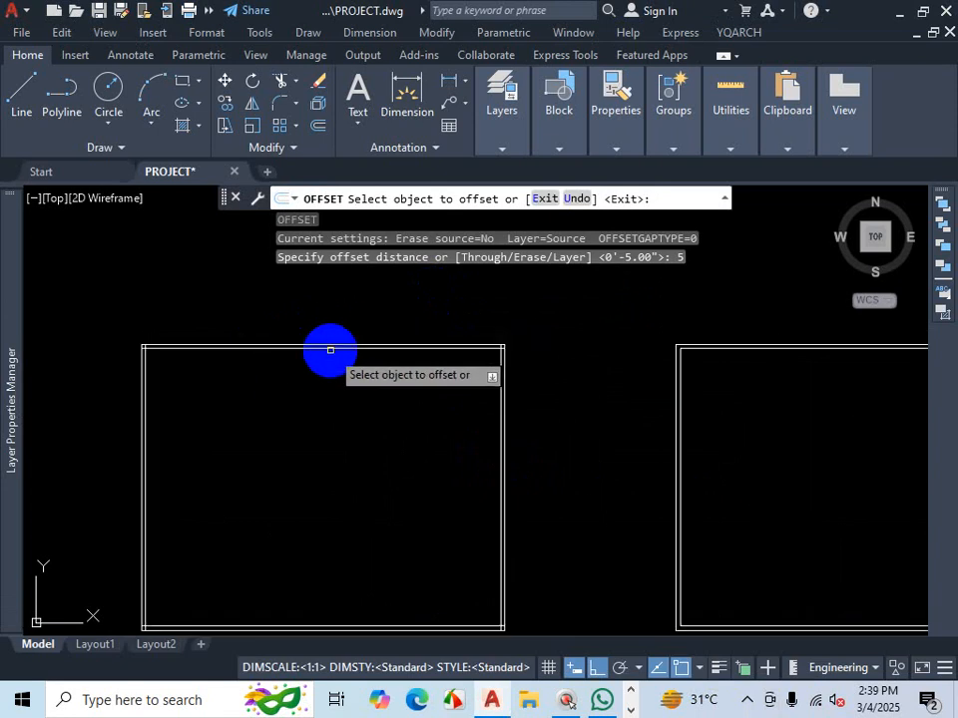
pyautogui.scroll(2, 584, 391)
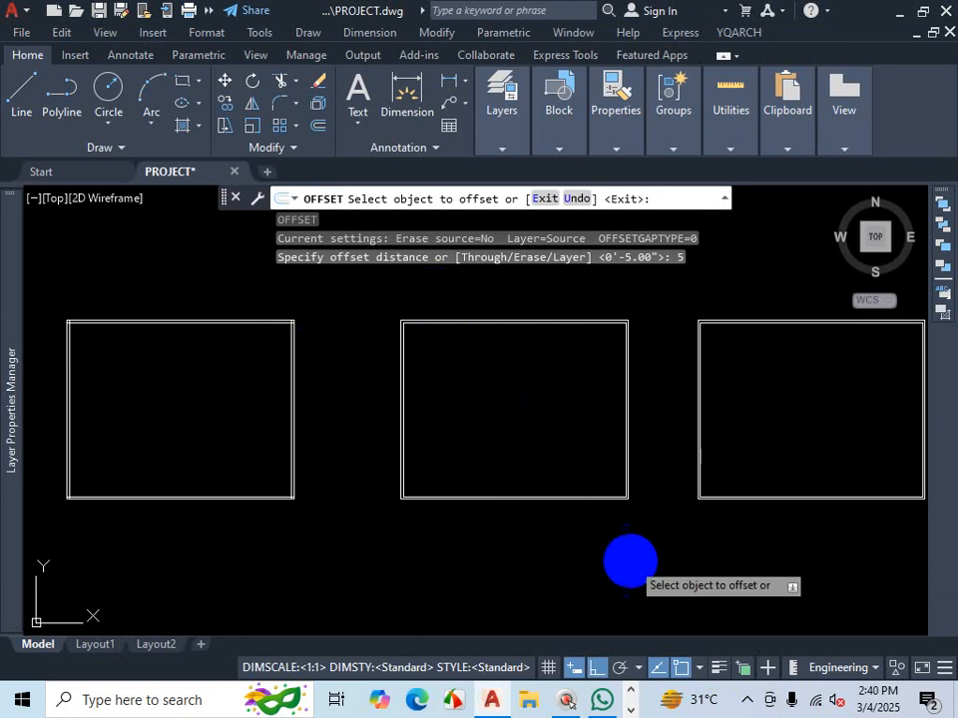
pyautogui.click(748, 704)
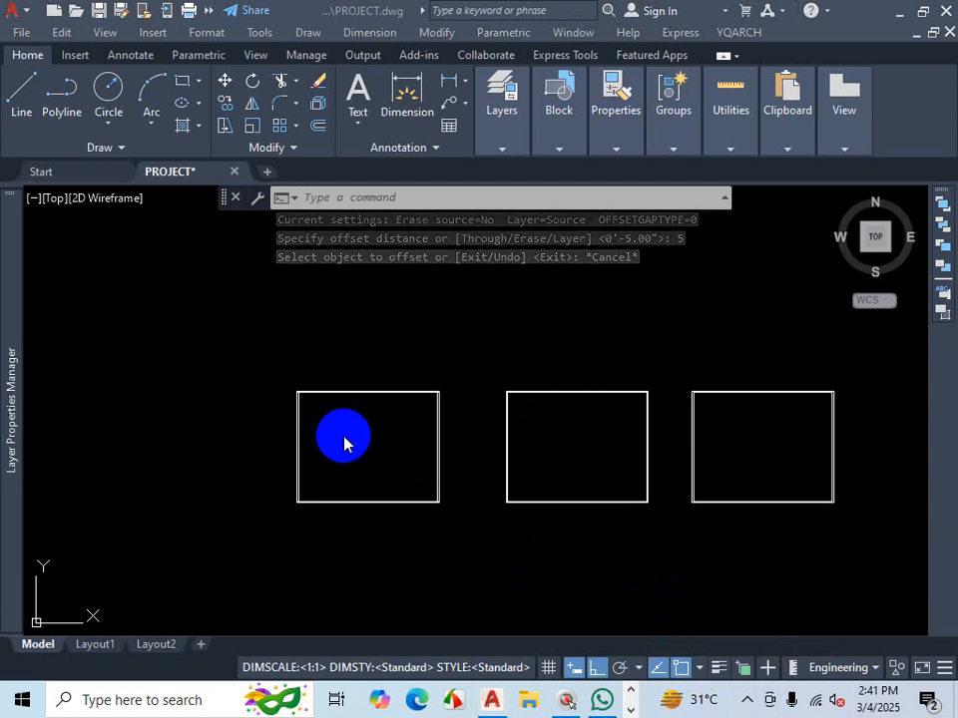
pyautogui.scroll(2, 344, 435)
pyautogui.press('Escape')
pyautogui.scroll(-3, 456, 379)
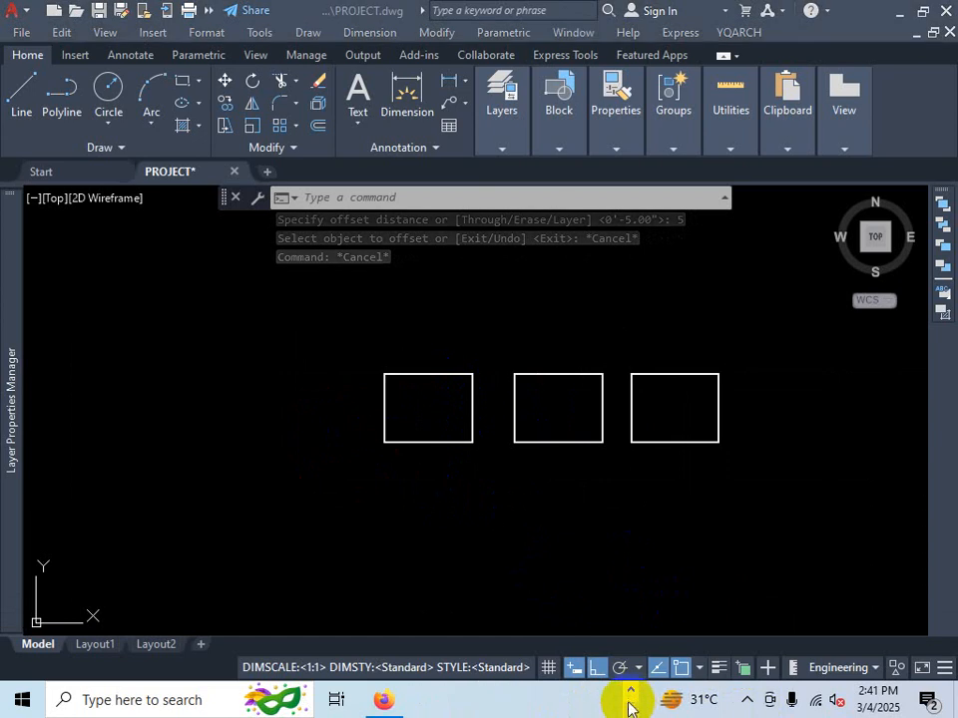
# - Switch to the PLAN-3 PDF in the browser and examine the master bedroom's room and dimension labels
pyautogui.click(382, 699)
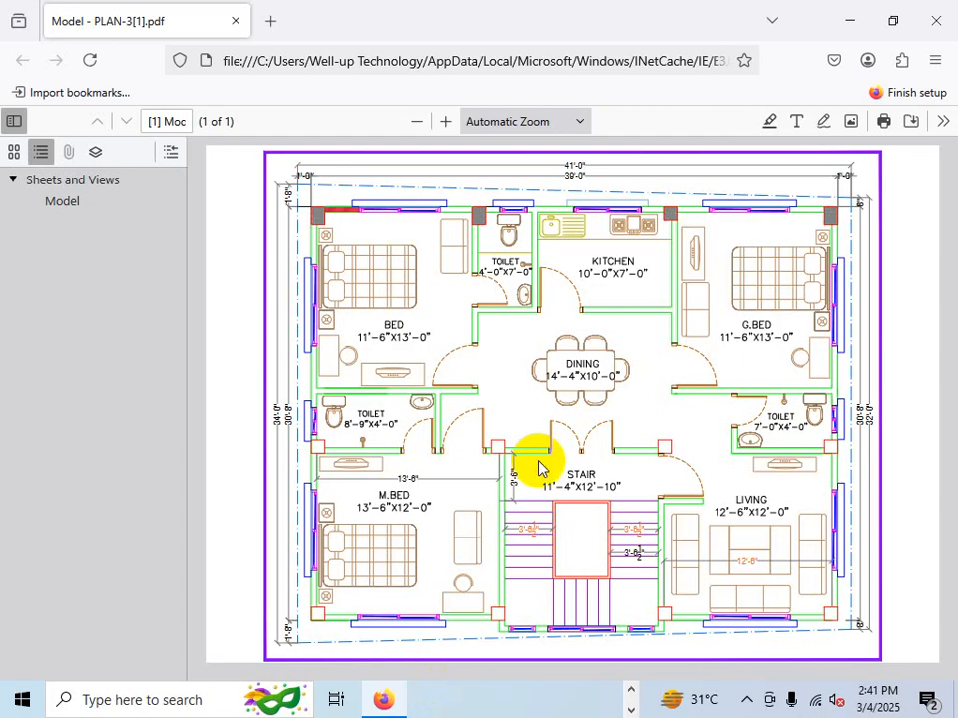
pyautogui.hotkey('ctrl', '1')
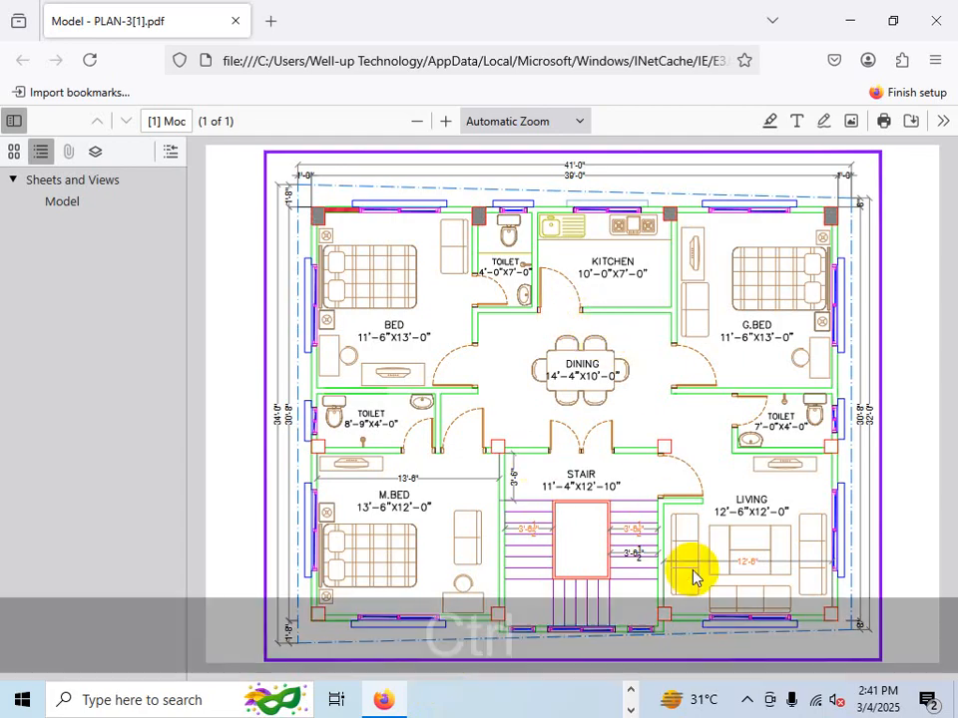
pyautogui.press('Escape')
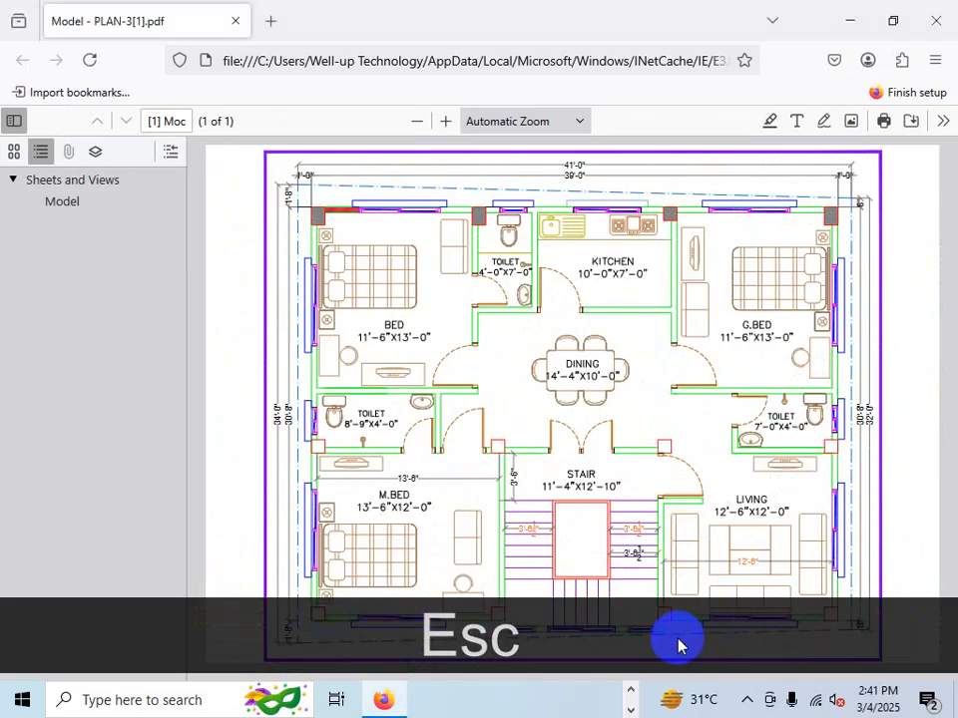
pyautogui.hotkey('ctrl', '1')
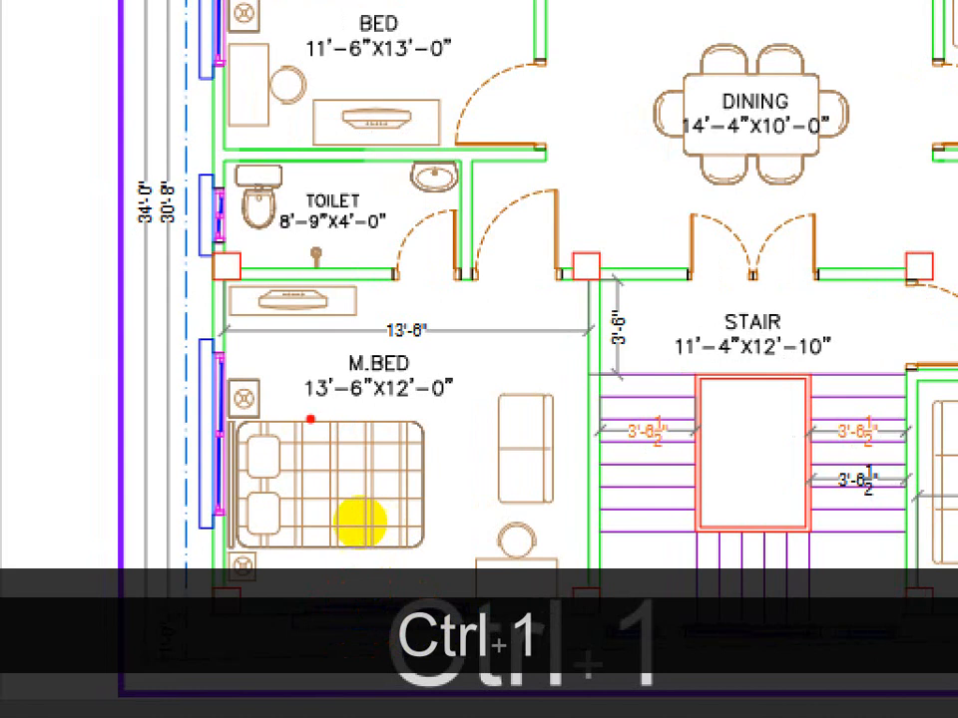
pyautogui.moveTo(311, 408); pyautogui.dragTo(375, 416)
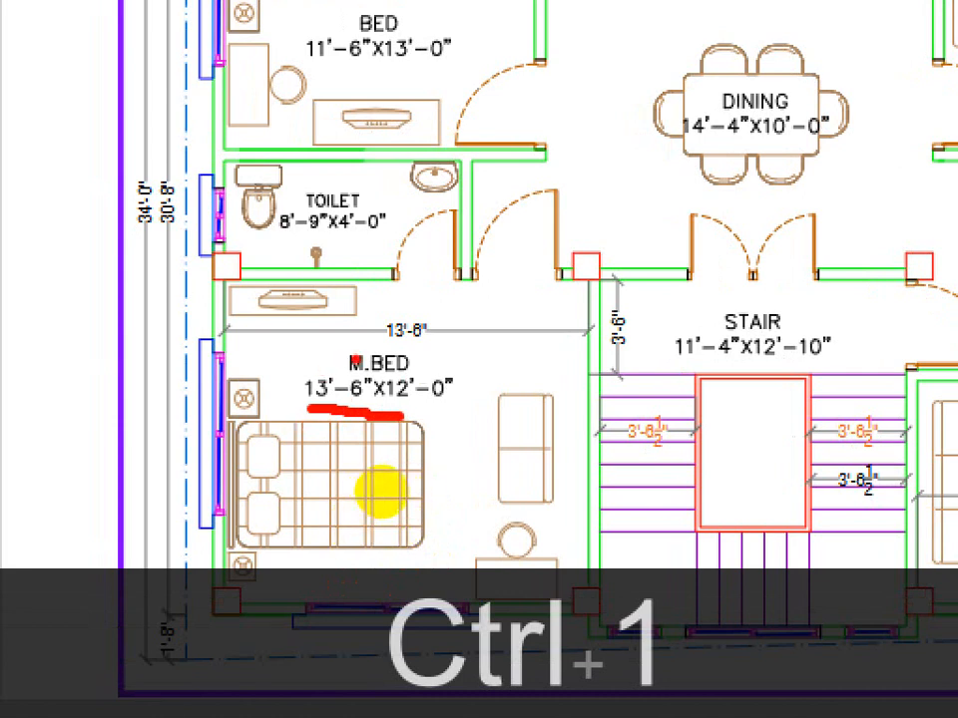
pyautogui.moveTo(343, 355); pyautogui.dragTo(417, 353)
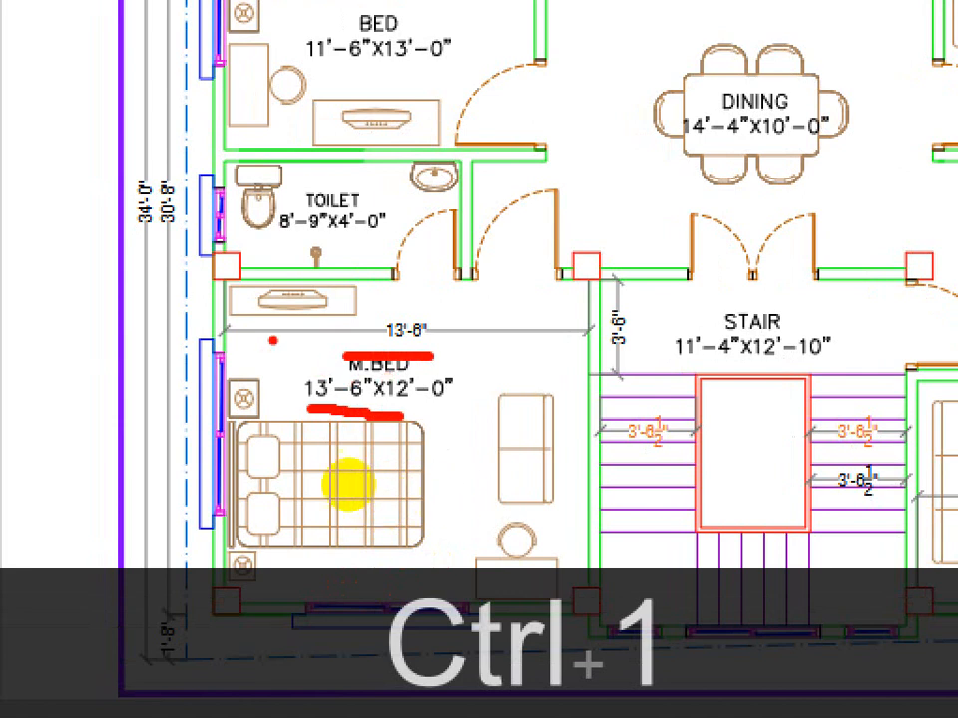
pyautogui.moveTo(281, 332); pyautogui.dragTo(581, 334)
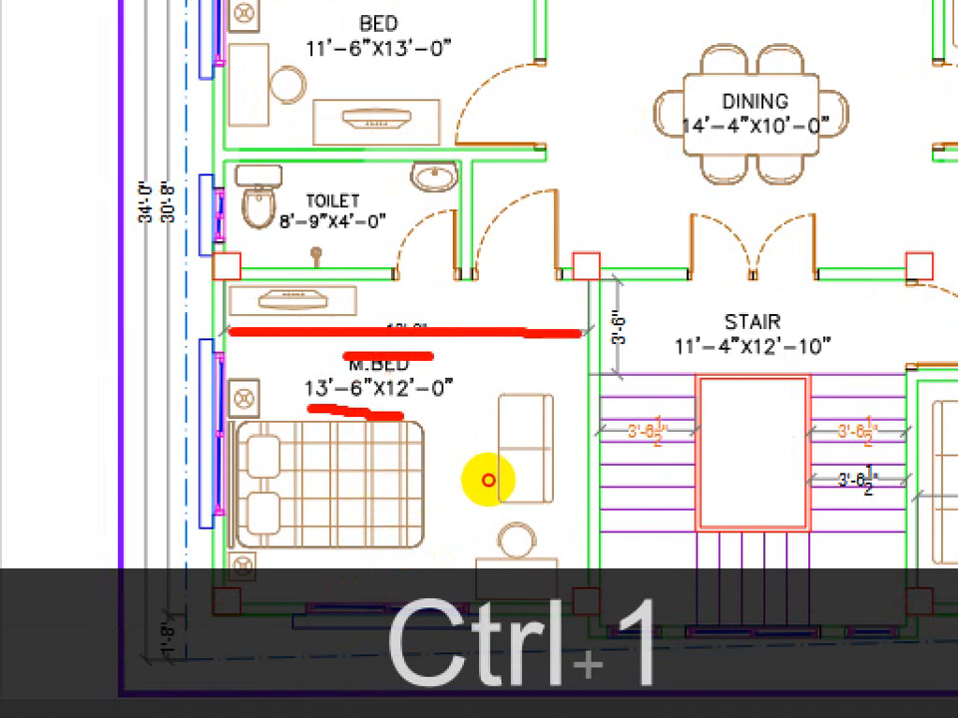
pyautogui.moveTo(301, 410)
pyautogui.mouseDown()
pyautogui.moveTo(380, 387)
pyautogui.moveTo(271, 372)
pyautogui.moveTo(269, 380)
pyautogui.mouseUp()
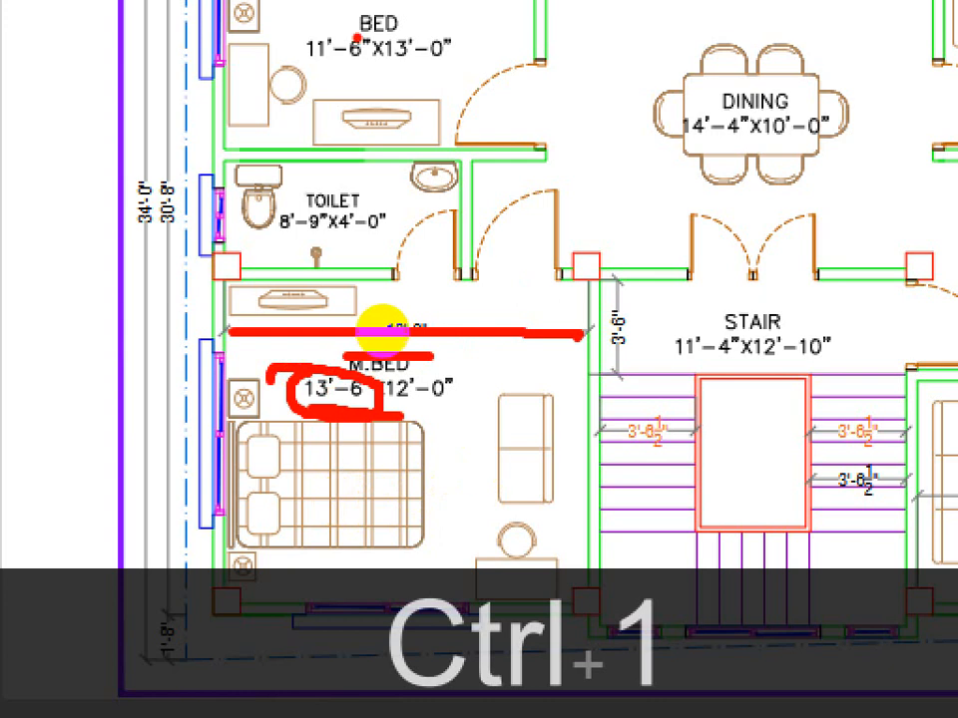
pyautogui.moveTo(288, 11); pyautogui.dragTo(514, 3)
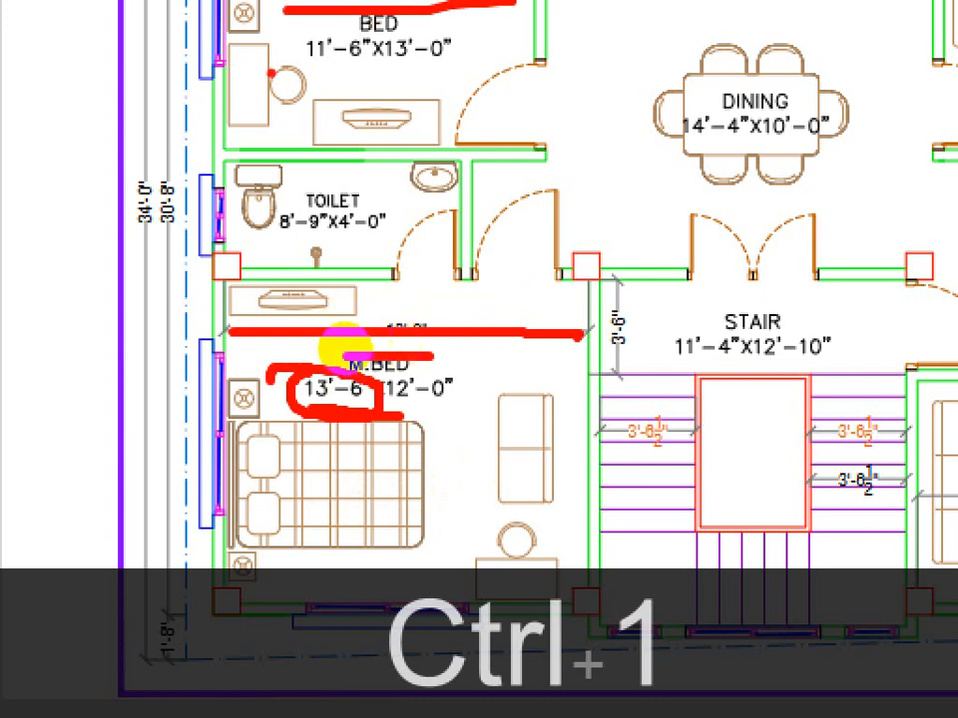
pyautogui.moveTo(335, 333); pyautogui.dragTo(449, 326)
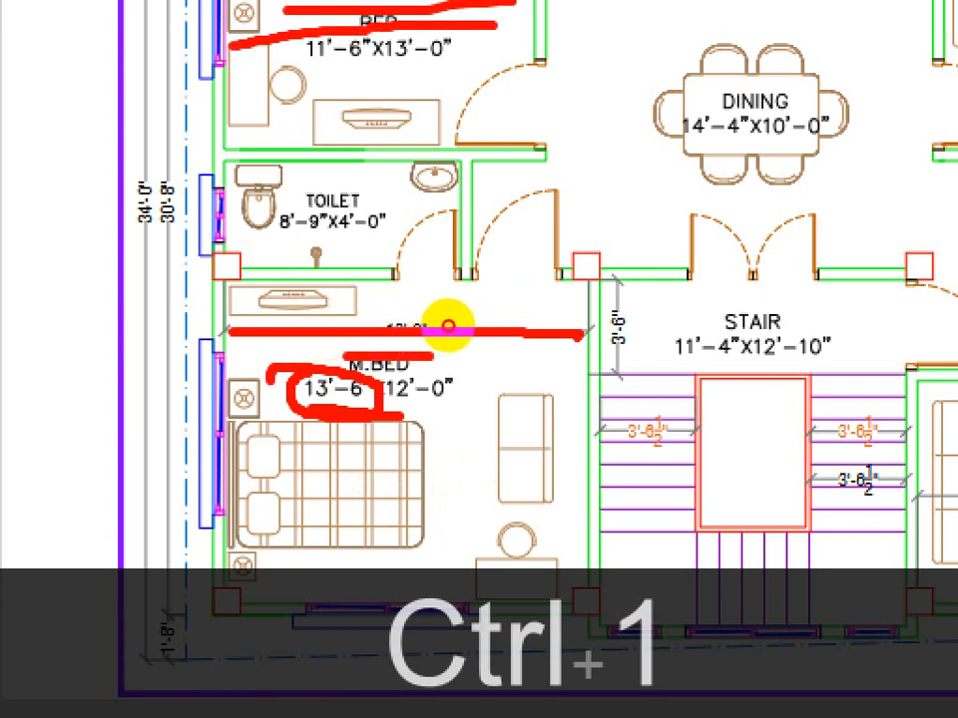
pyautogui.moveTo(348, 320)
pyautogui.mouseDown()
pyautogui.moveTo(348, 348)
pyautogui.moveTo(391, 331)
pyautogui.moveTo(358, 321)
pyautogui.mouseUp()
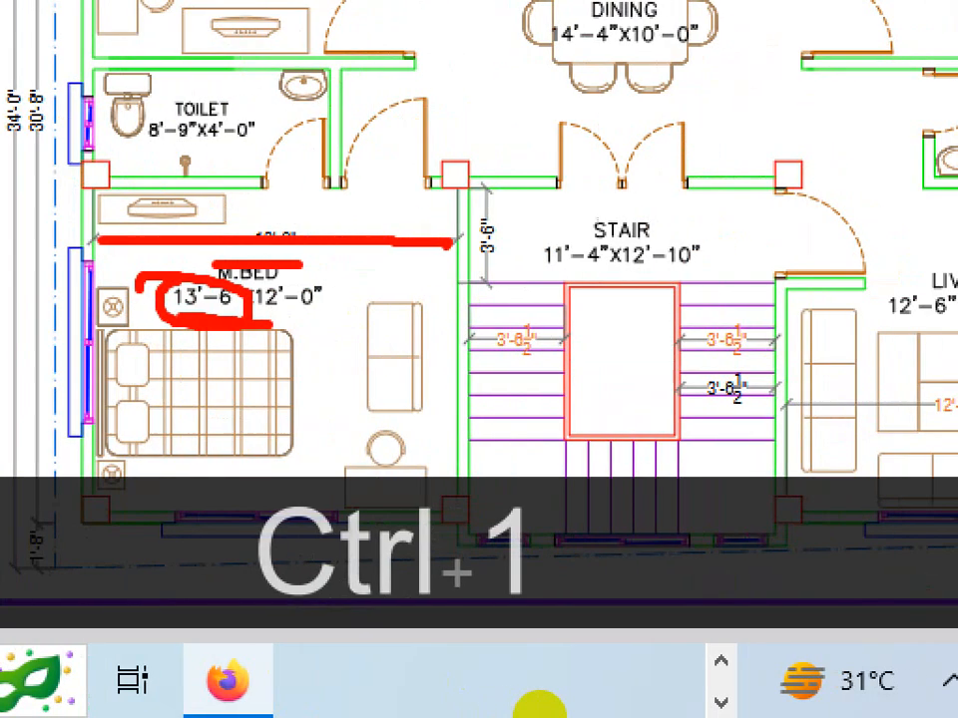
pyautogui.press('Escape')
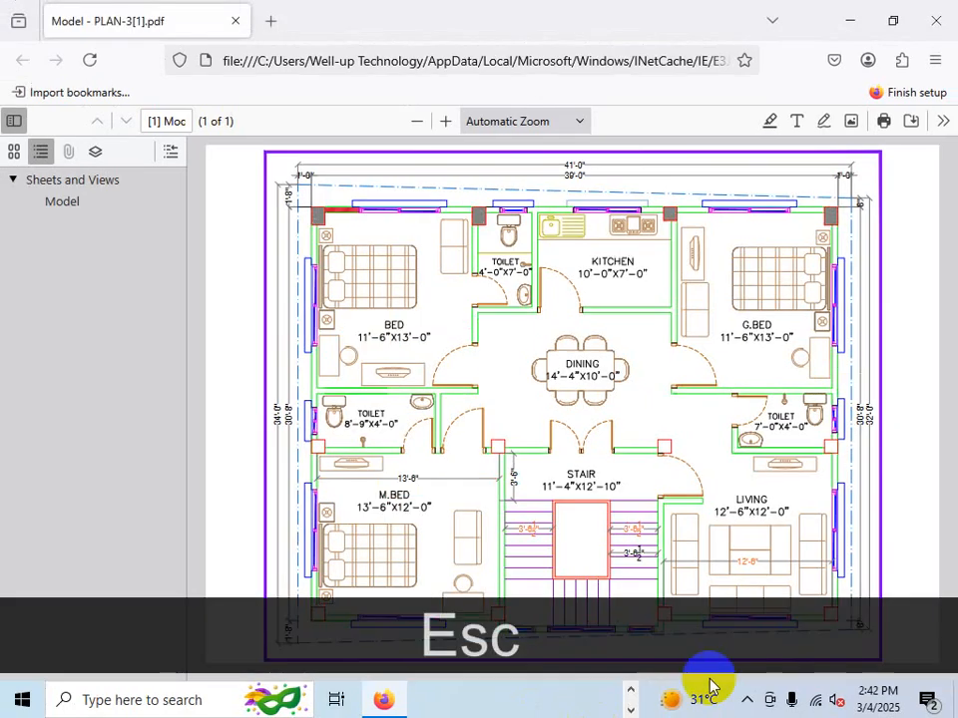
pyautogui.hotkey('ctrl', '1')
pyautogui.click(658, 464)
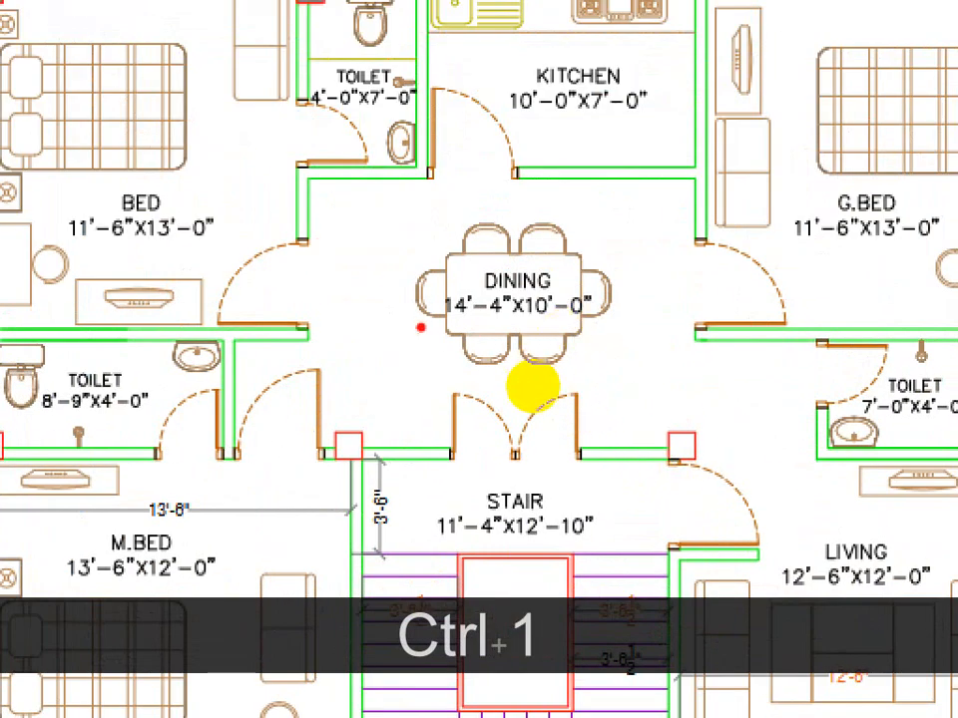
pyautogui.moveTo(415, 346)
pyautogui.mouseDown()
pyautogui.moveTo(373, 336)
pyautogui.moveTo(423, 343)
pyautogui.mouseUp()
pyautogui.moveTo(357, 303); pyautogui.dragTo(411, 294)
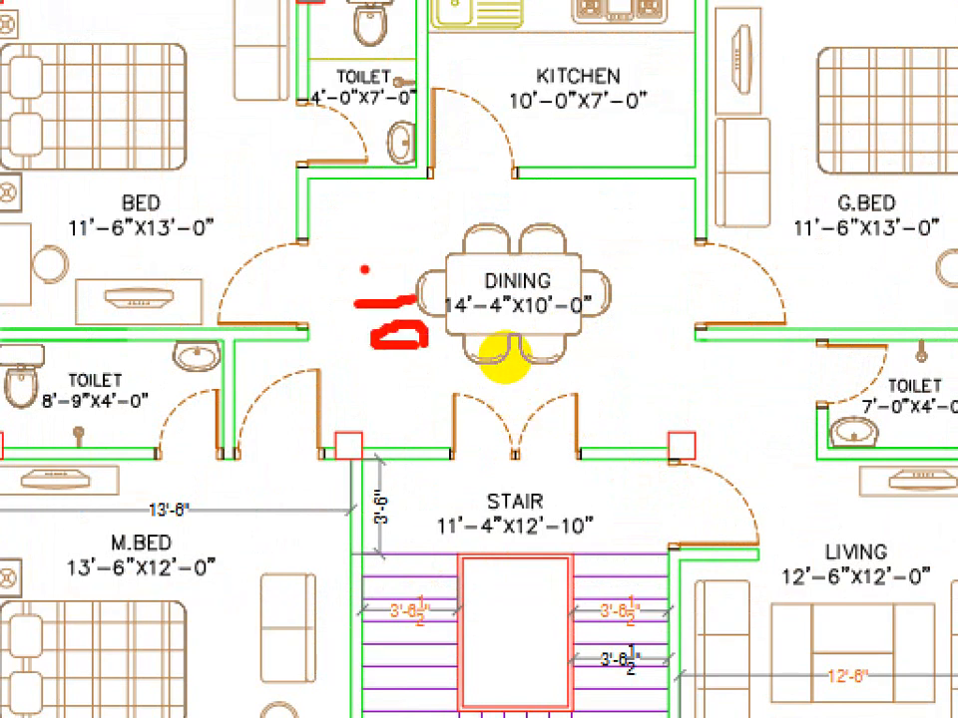
pyautogui.moveTo(363, 269)
pyautogui.mouseDown()
pyautogui.moveTo(418, 268)
pyautogui.moveTo(388, 236)
pyautogui.moveTo(355, 229)
pyautogui.mouseUp()
pyautogui.moveTo(380, 201); pyautogui.dragTo(399, 200)
pyautogui.rightClick(647, 447)
pyautogui.click(659, 440)
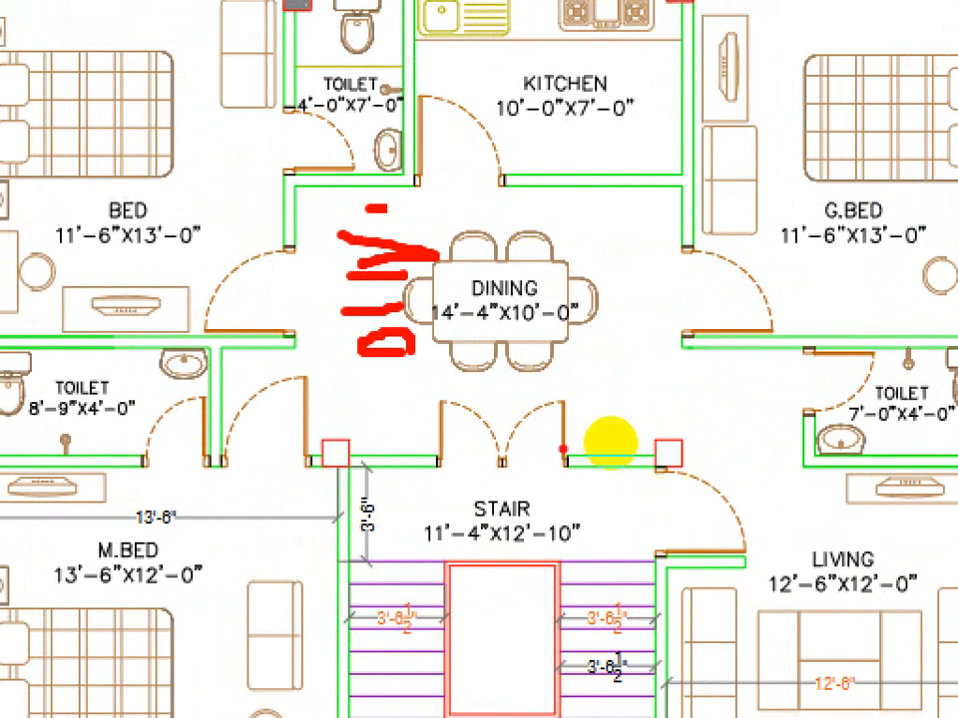
pyautogui.moveTo(345, 409); pyautogui.dragTo(332, 196)
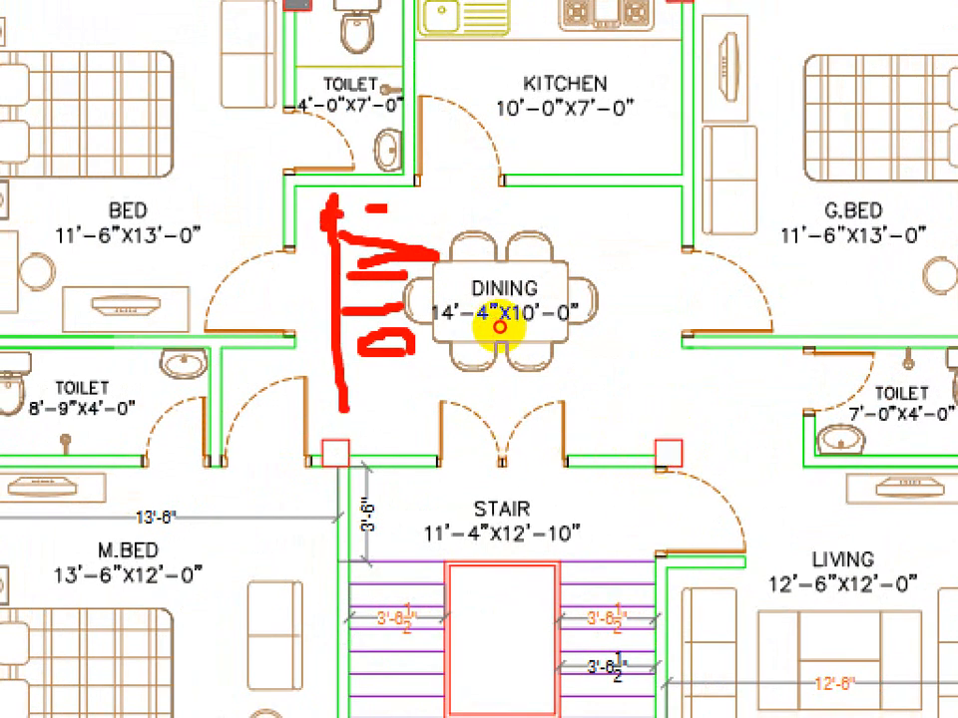
pyautogui.click(494, 333)
pyautogui.moveTo(616, 454)
pyautogui.mouseDown()
pyautogui.moveTo(592, 380)
pyautogui.moveTo(568, 193)
pyautogui.moveTo(552, 219)
pyautogui.mouseUp()
pyautogui.rightClick(658, 430)
pyautogui.hotkey('ctrl', '1')
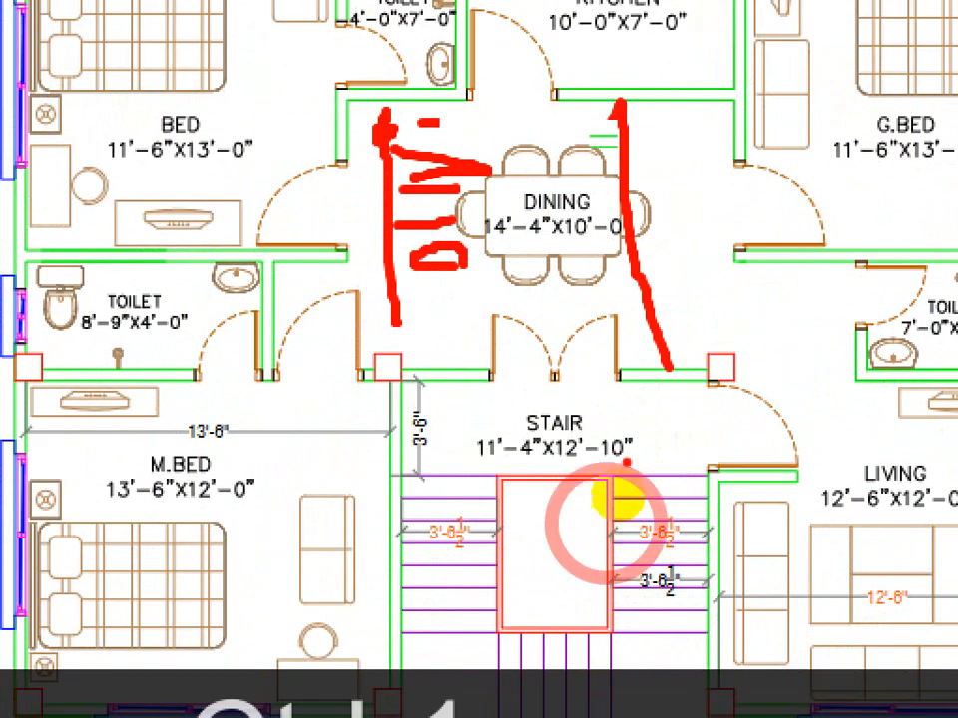
pyautogui.moveTo(558, 411); pyautogui.dragTo(572, 394)
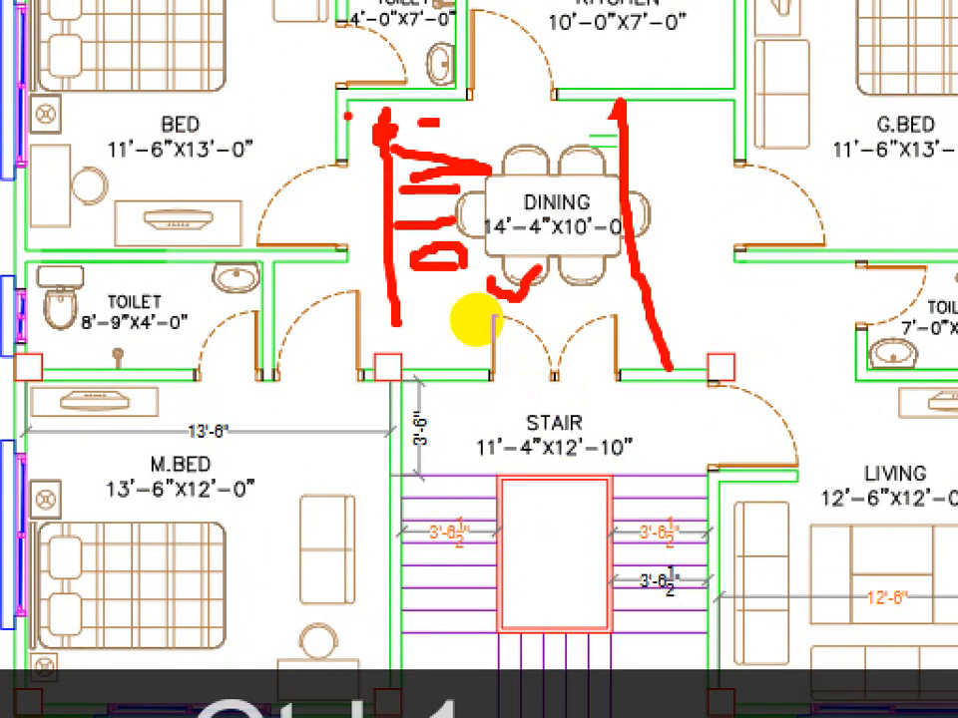
pyautogui.moveTo(477, 321); pyautogui.dragTo(663, 318)
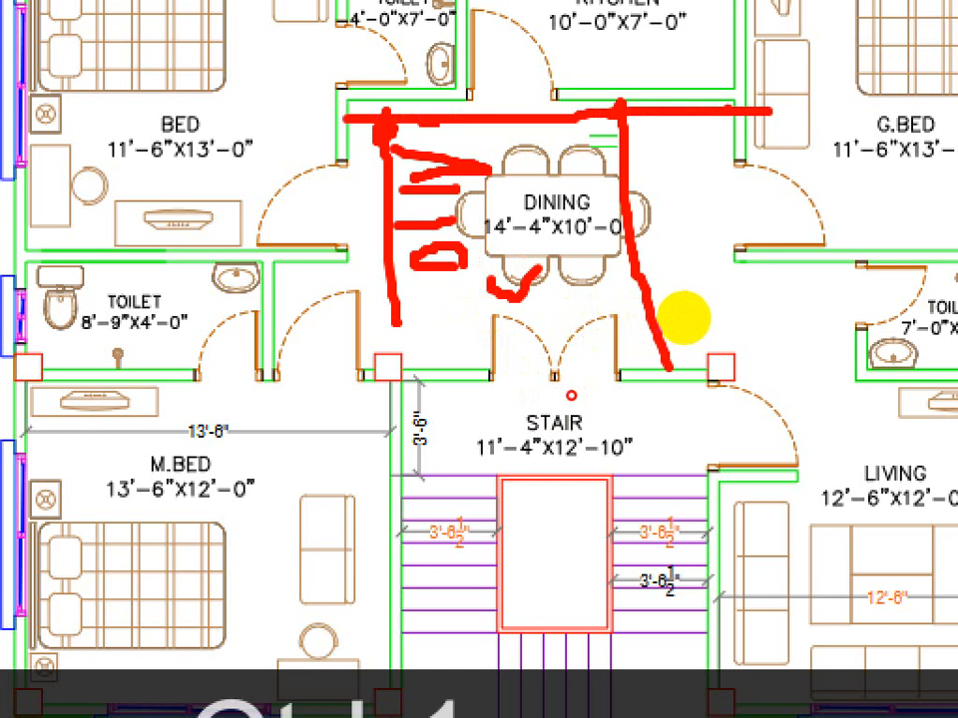
pyautogui.click(669, 326)
pyautogui.moveTo(681, 97); pyautogui.dragTo(675, 289)
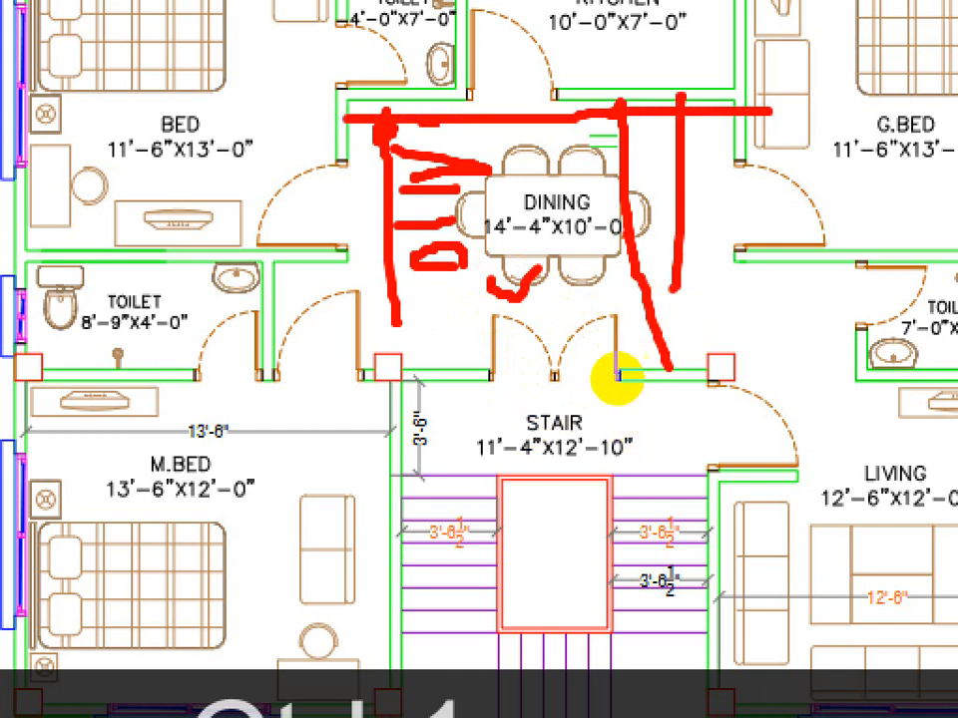
pyautogui.moveTo(591, 363)
pyautogui.mouseDown()
pyautogui.moveTo(604, 397)
pyautogui.moveTo(591, 350)
pyautogui.mouseUp()
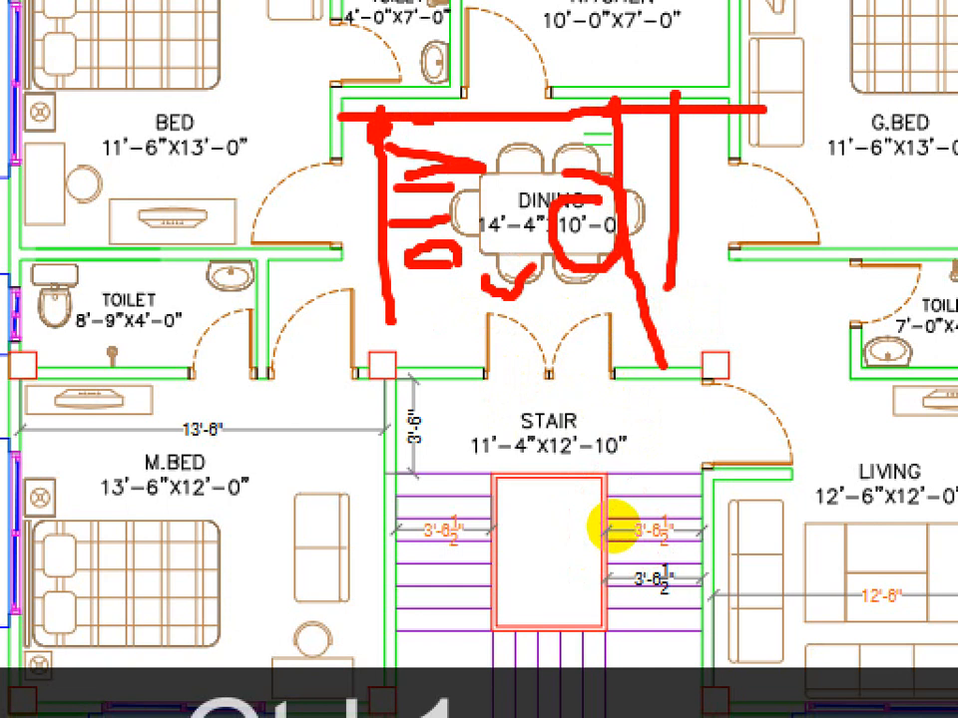
pyautogui.press('Escape')
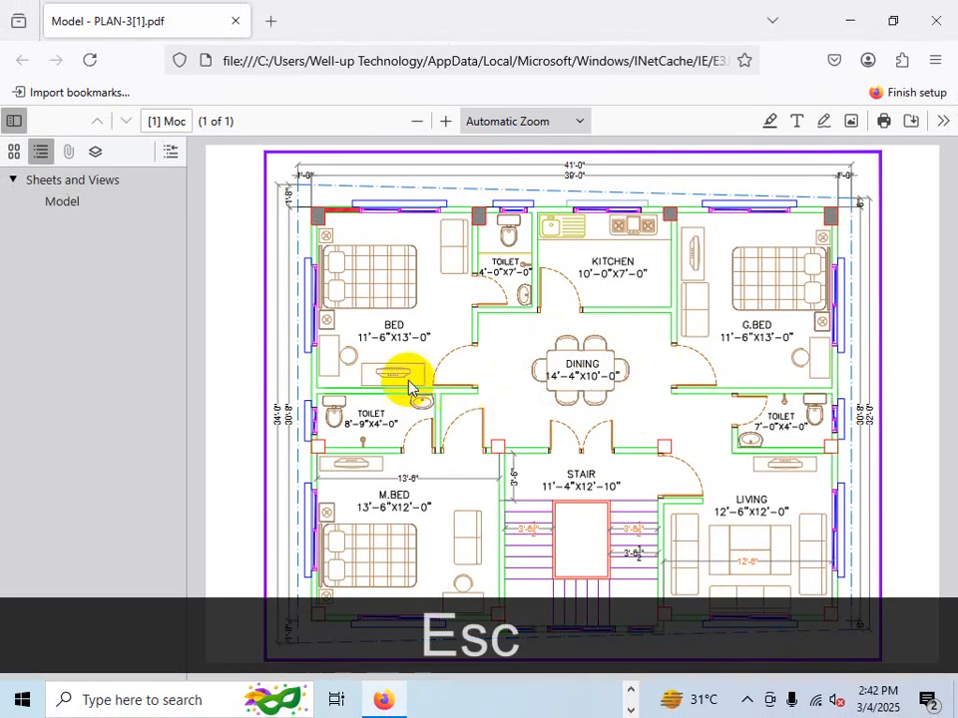
pyautogui.moveTo(387, 324)
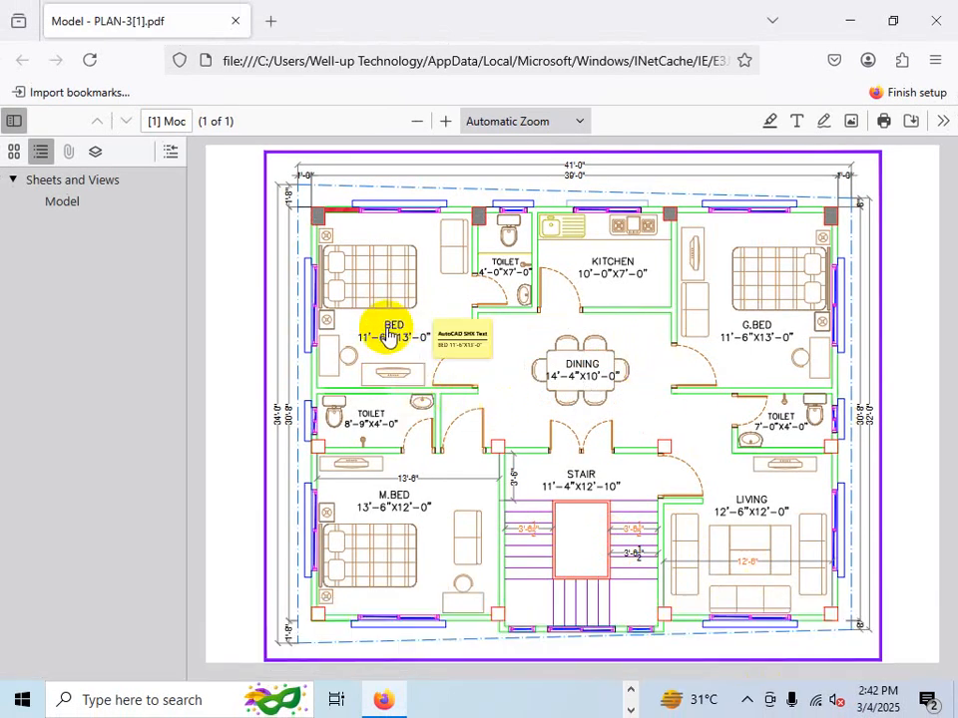
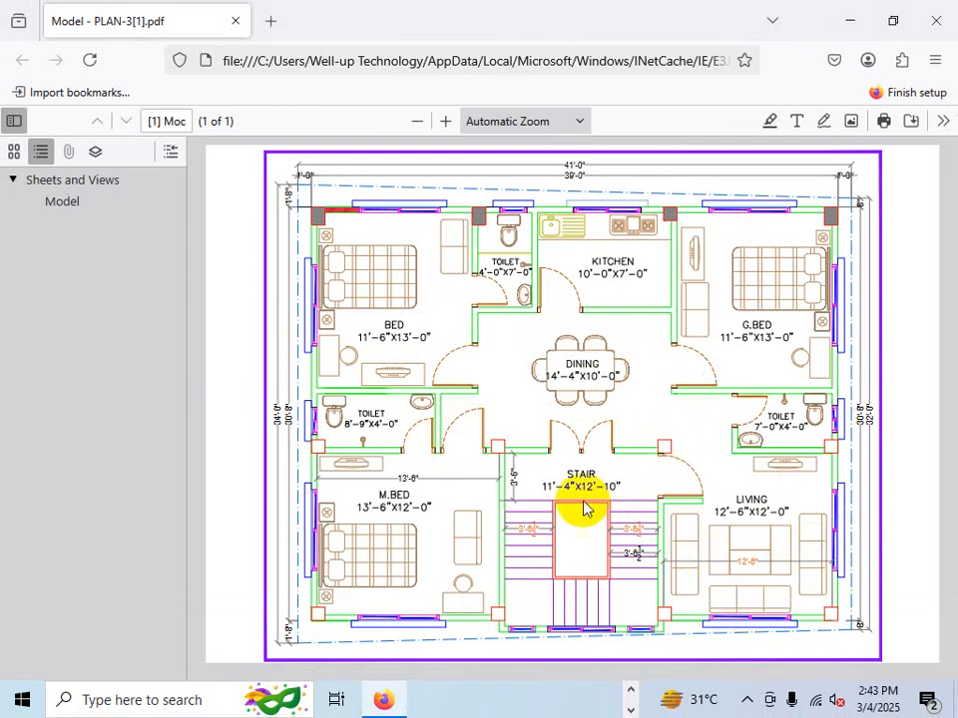
# - Examine the master bedroom's surrounding walls and dimensions on the PDF plan
pyautogui.hotkey('ctrl', '2')
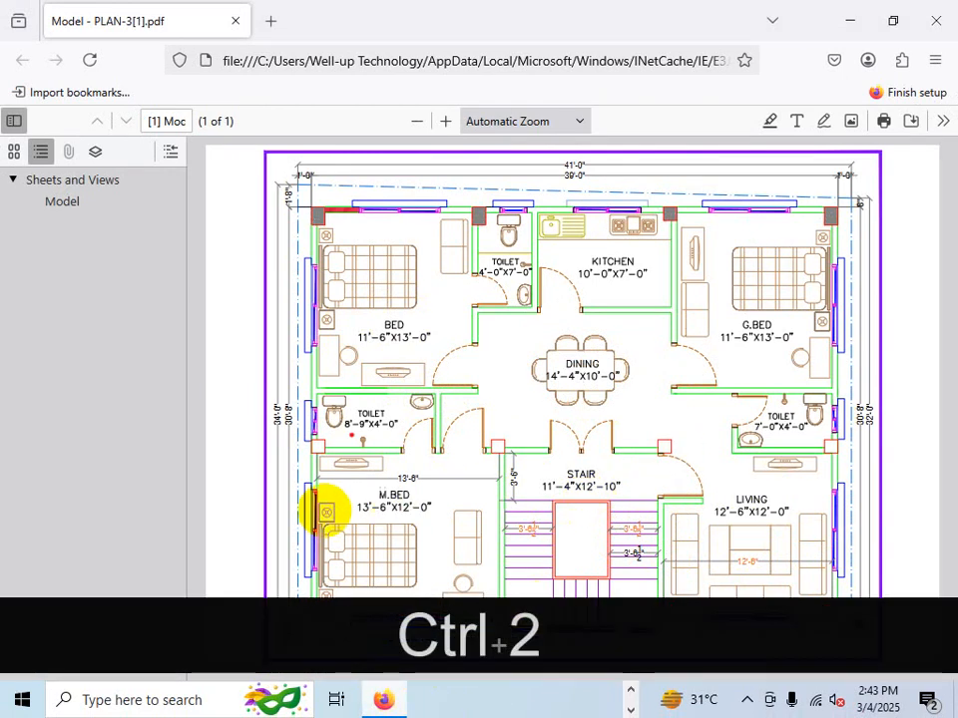
pyautogui.hotkey('ctrl', '1')
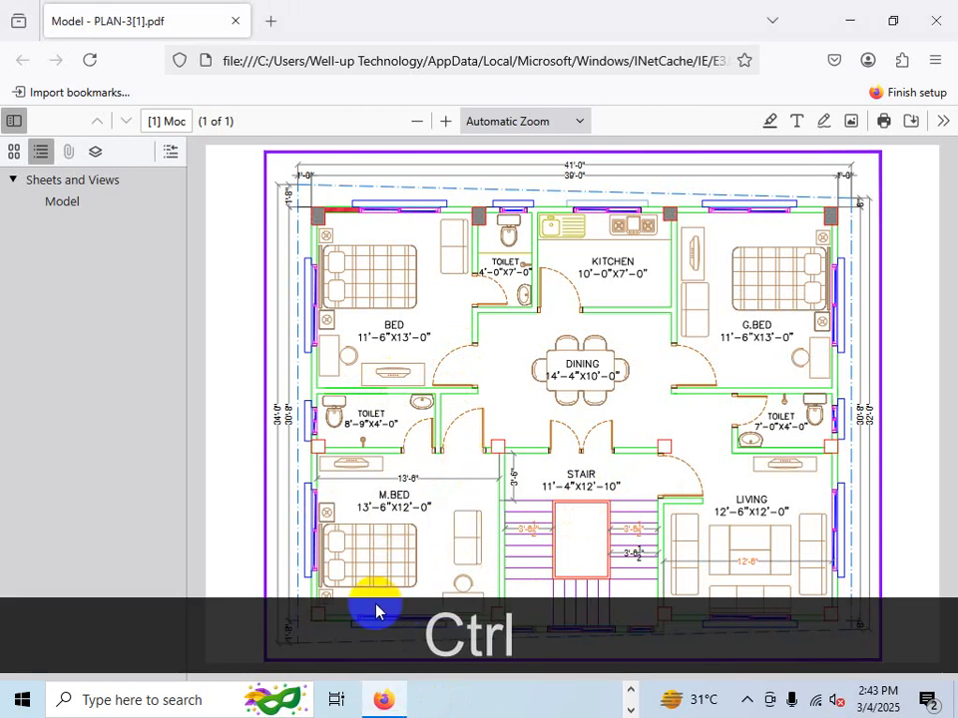
pyautogui.hotkey('ctrl', '1')
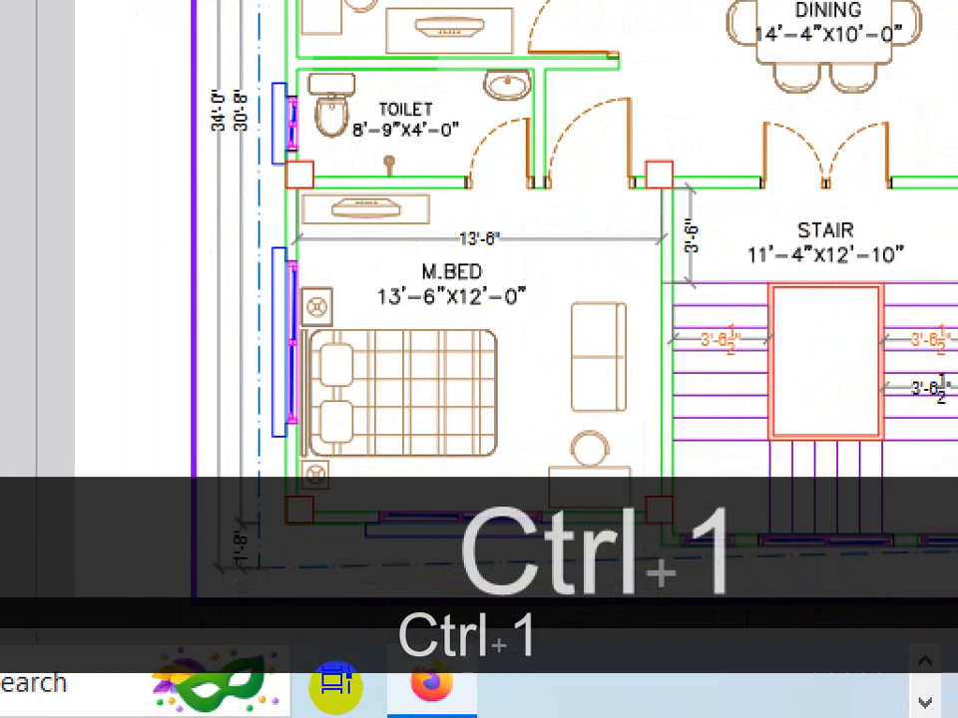
pyautogui.click(337, 688)
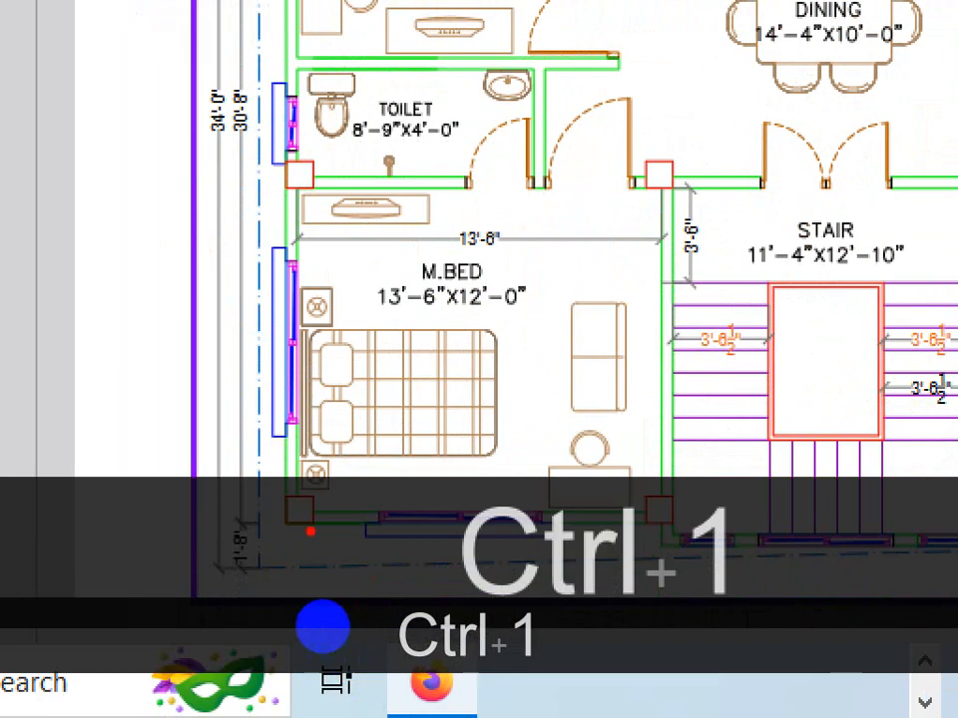
pyautogui.moveTo(310, 514); pyautogui.dragTo(623, 518)
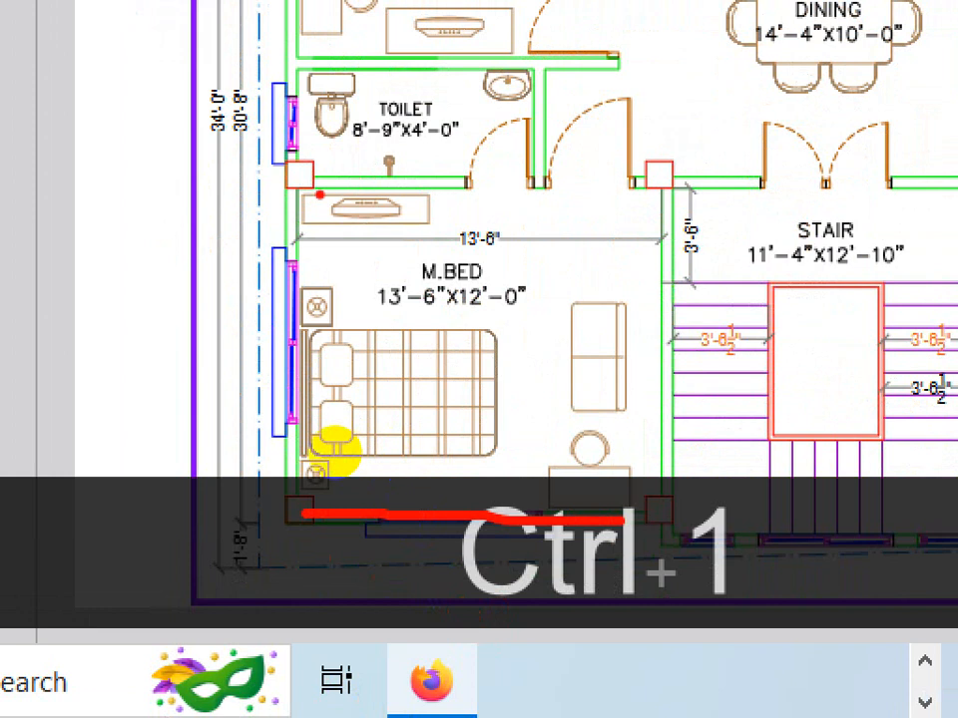
pyautogui.moveTo(299, 190); pyautogui.dragTo(785, 185)
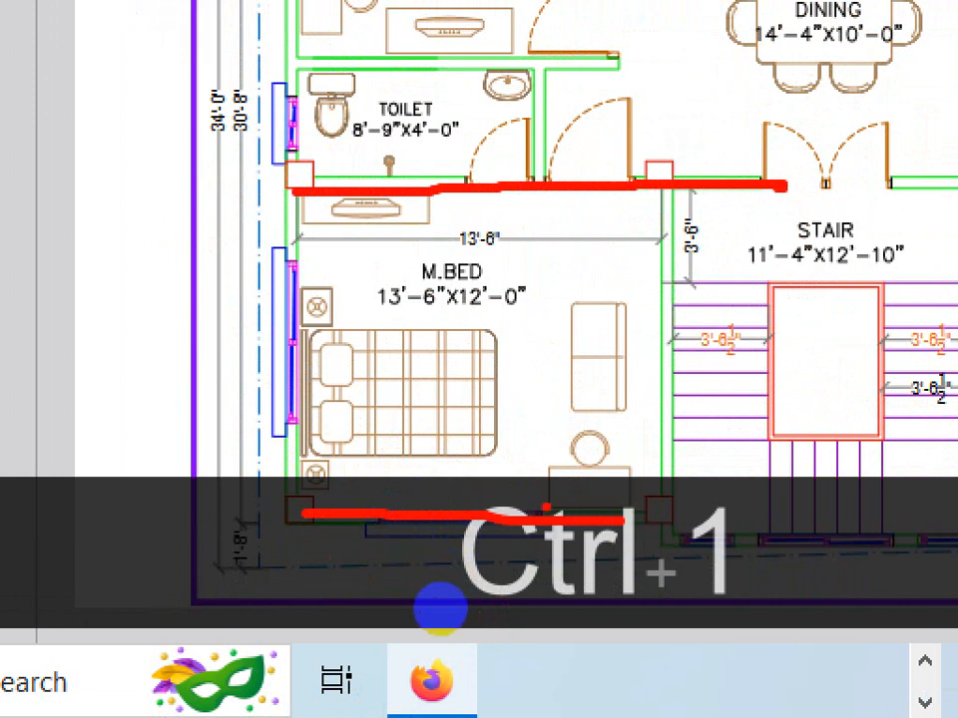
pyautogui.moveTo(539, 514)
pyautogui.mouseDown()
pyautogui.moveTo(535, 320)
pyautogui.moveTo(545, 205)
pyautogui.mouseUp()
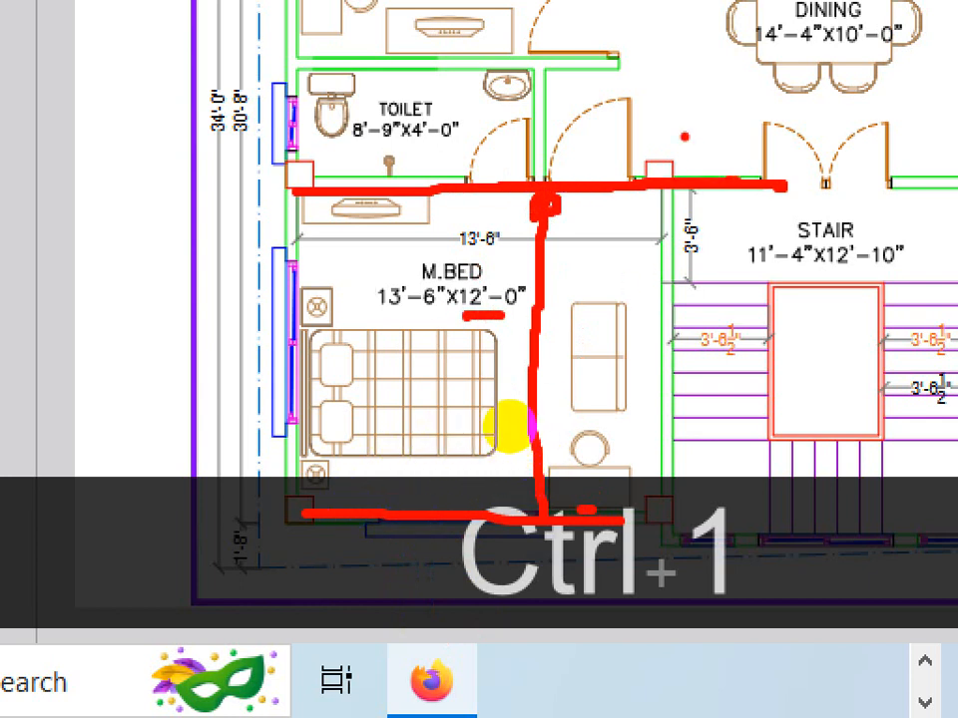
pyautogui.moveTo(659, 128); pyautogui.dragTo(672, 267)
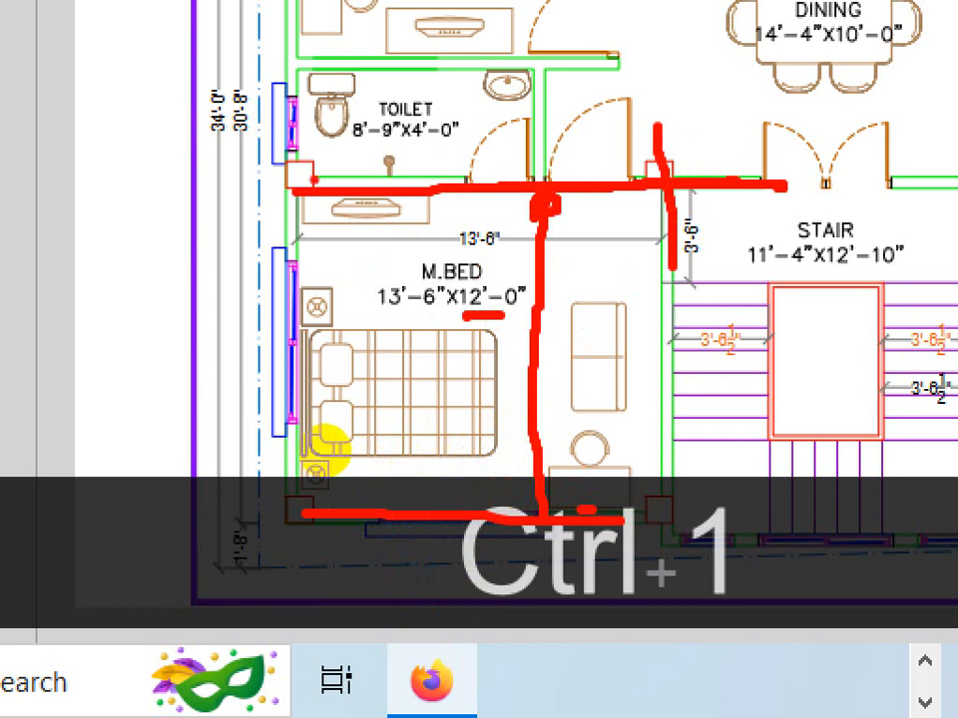
pyautogui.moveTo(309, 174); pyautogui.dragTo(313, 251)
pyautogui.moveTo(386, 320); pyautogui.dragTo(458, 321)
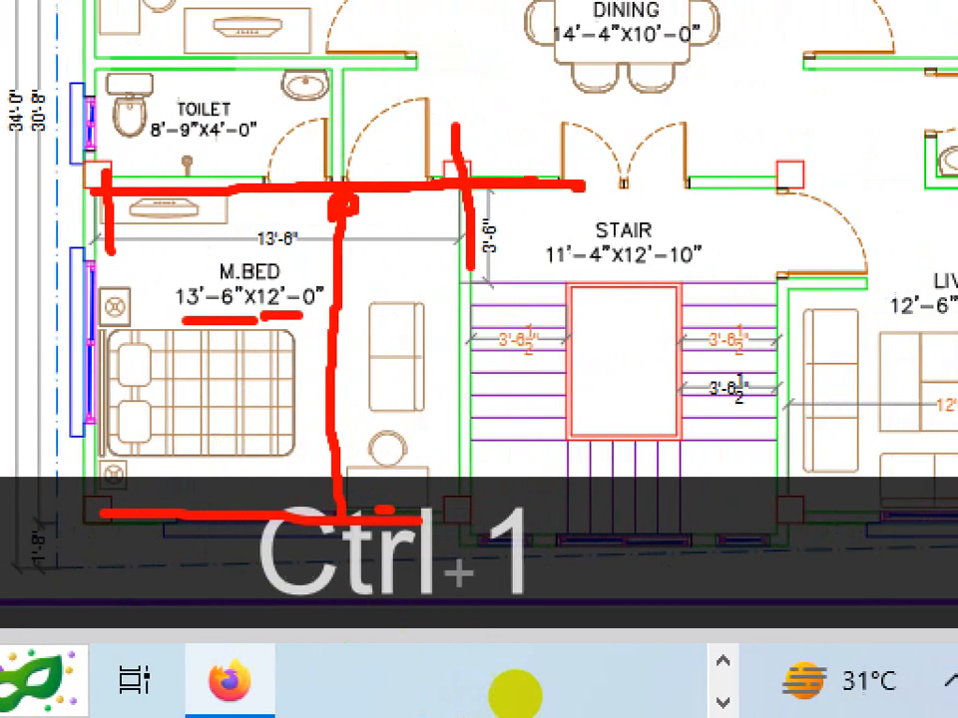
pyautogui.click(542, 686)
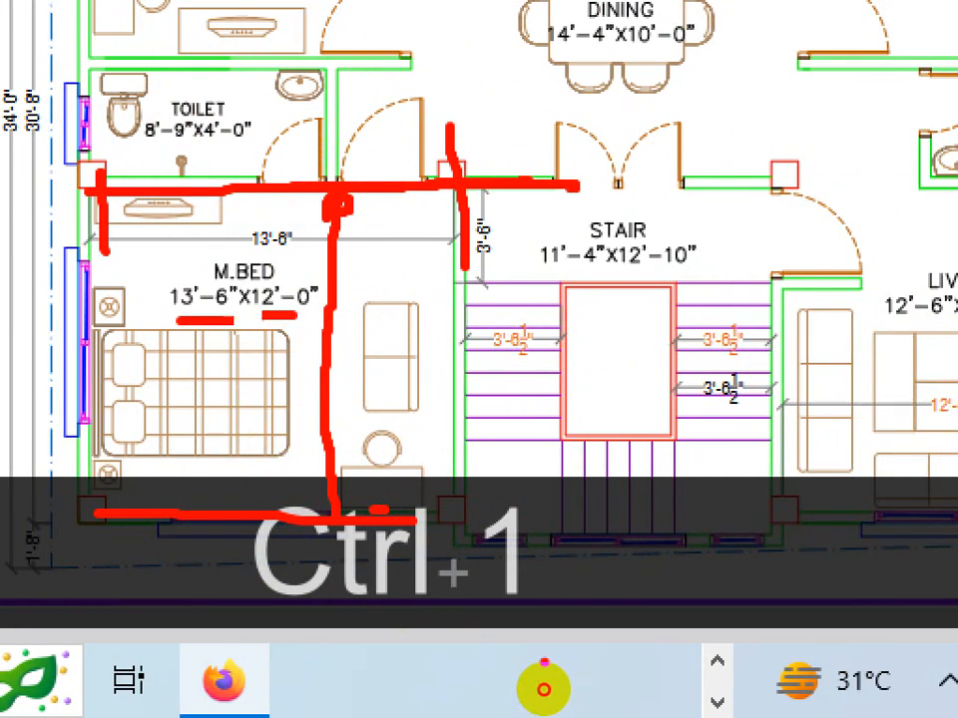
# - Examine how the interior wall lines run across the whole PDF plan, from bedrooms to kitchen and dining
pyautogui.moveTo(245, 320); pyautogui.dragTo(317, 319)
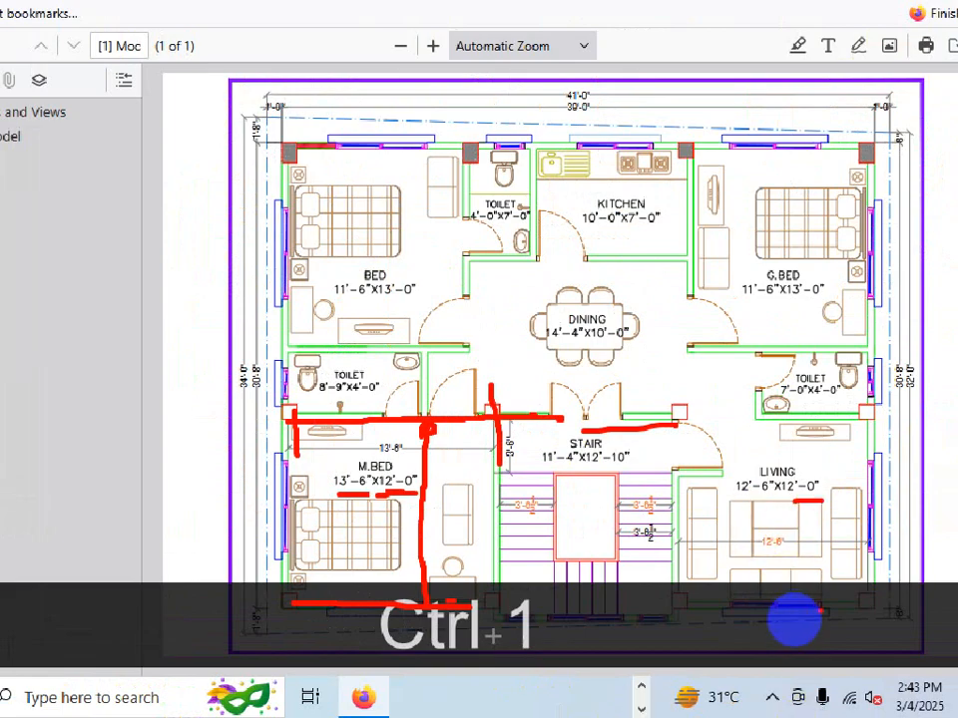
pyautogui.moveTo(846, 598); pyautogui.dragTo(338, 600)
pyautogui.moveTo(289, 420); pyautogui.dragTo(889, 435)
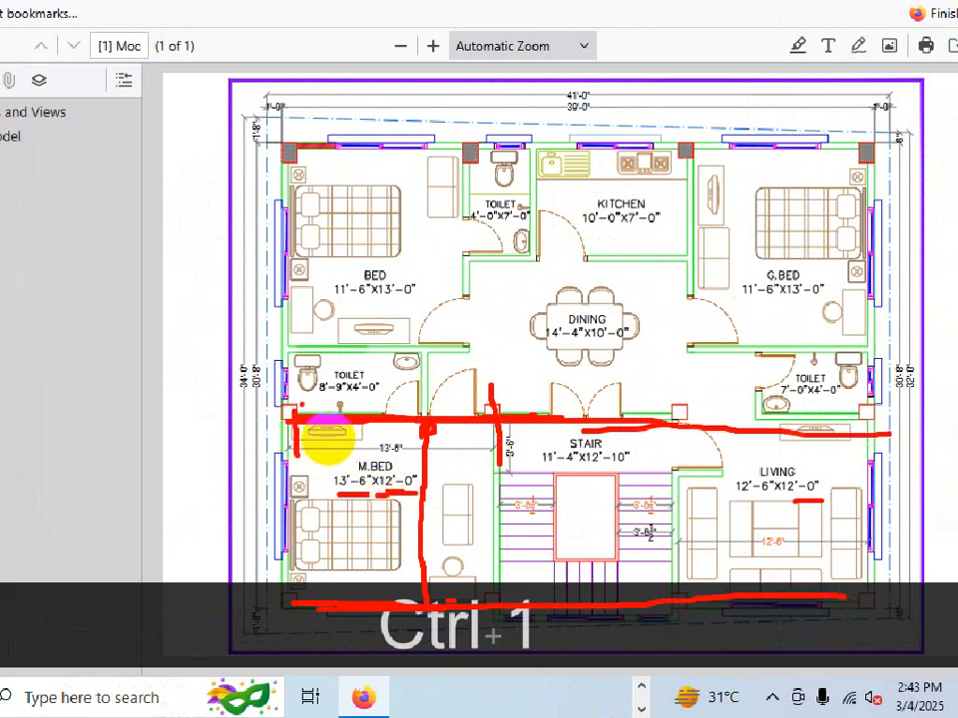
pyautogui.moveTo(329, 443); pyautogui.dragTo(756, 442)
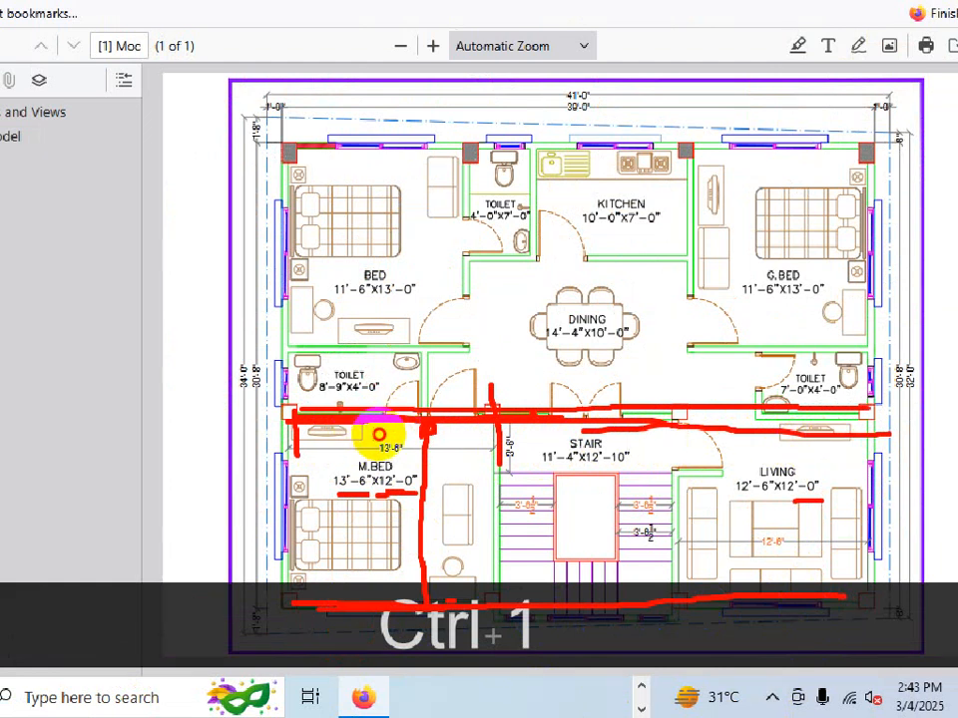
pyautogui.moveTo(379, 435)
pyautogui.mouseDown()
pyautogui.moveTo(396, 432)
pyautogui.moveTo(396, 409)
pyautogui.mouseUp()
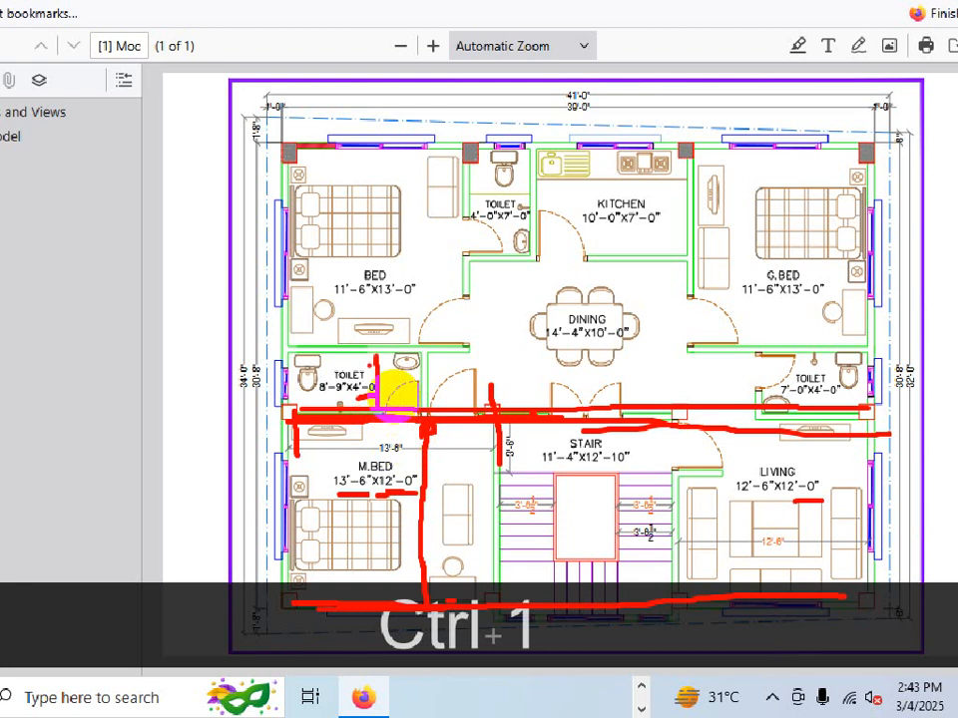
pyautogui.moveTo(295, 389)
pyautogui.mouseDown()
pyautogui.moveTo(620, 403)
pyautogui.moveTo(812, 389)
pyautogui.mouseUp()
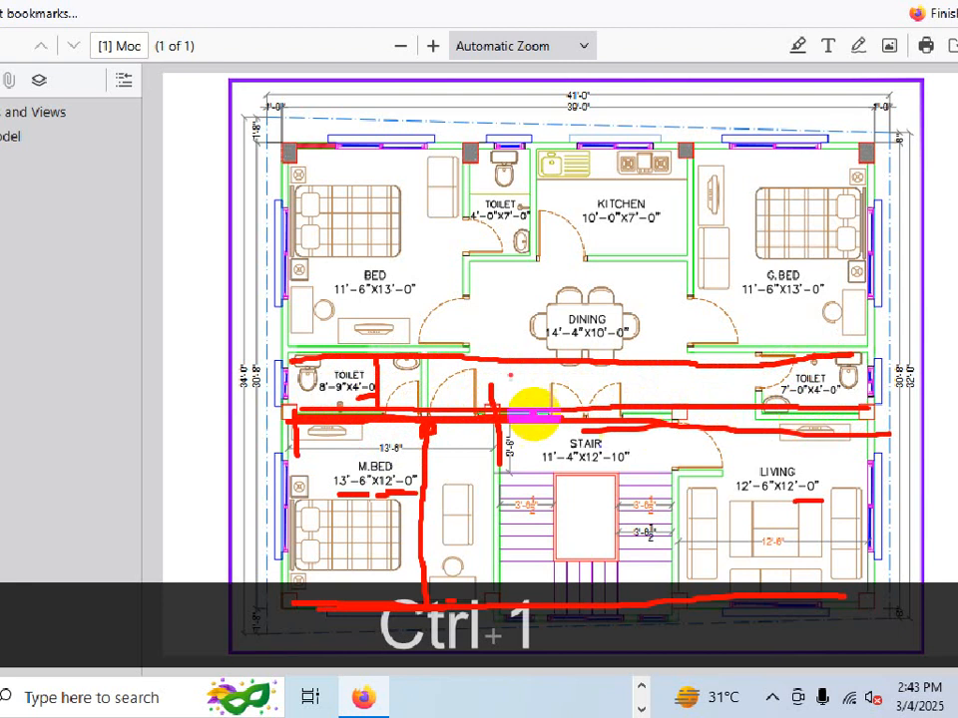
pyautogui.moveTo(319, 384); pyautogui.dragTo(722, 387)
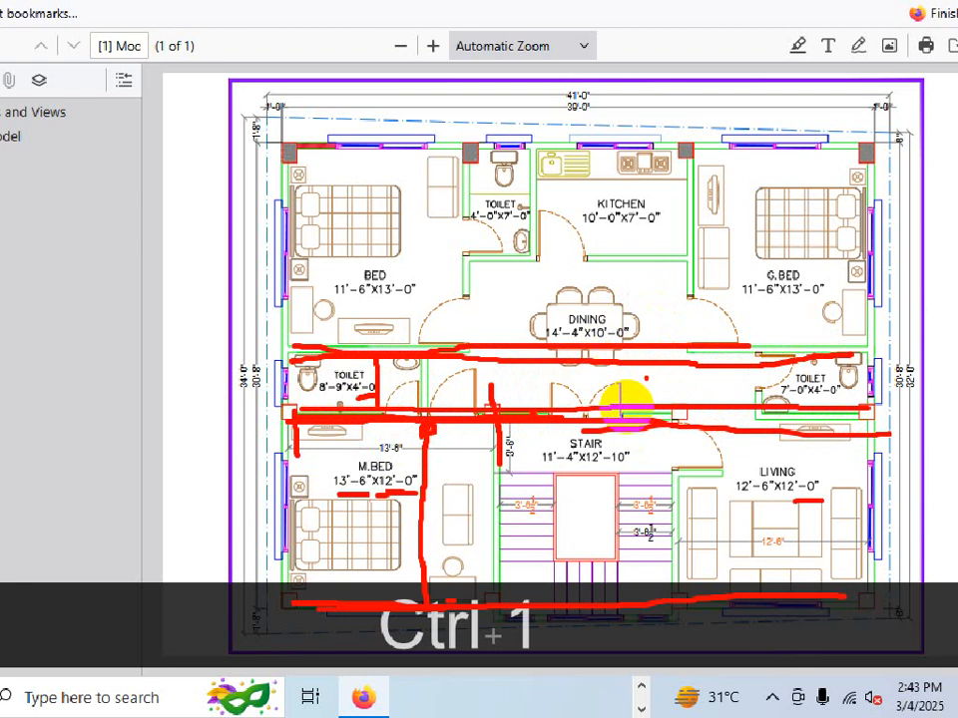
pyautogui.moveTo(664, 411); pyautogui.dragTo(664, 295)
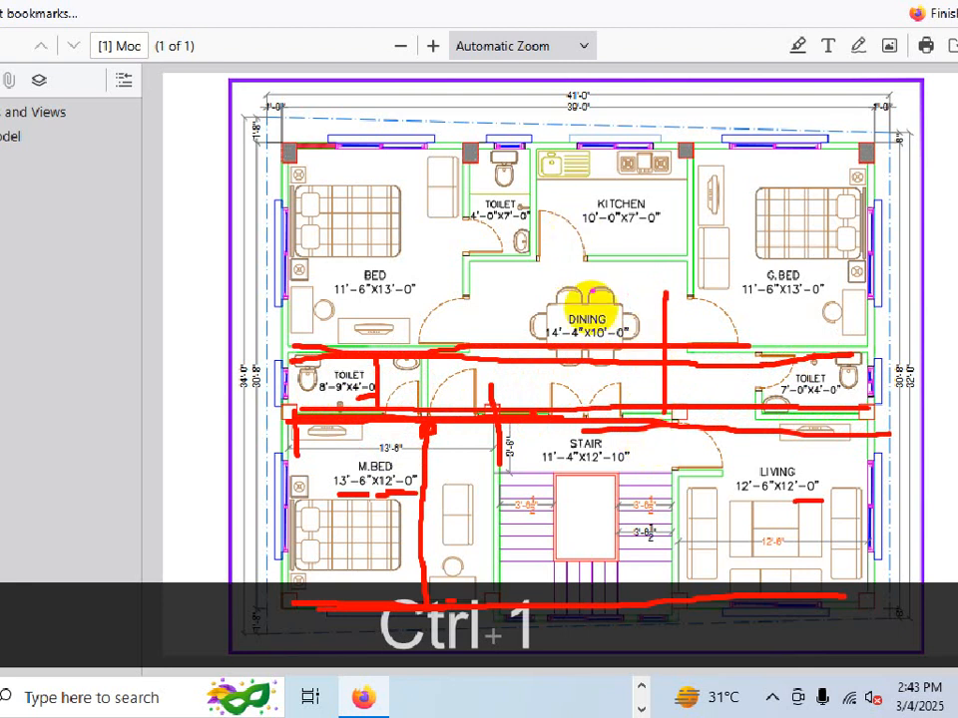
pyautogui.moveTo(478, 306); pyautogui.dragTo(678, 304)
pyautogui.moveTo(621, 226)
pyautogui.mouseDown()
pyautogui.moveTo(629, 301)
pyautogui.moveTo(622, 295)
pyautogui.mouseUp()
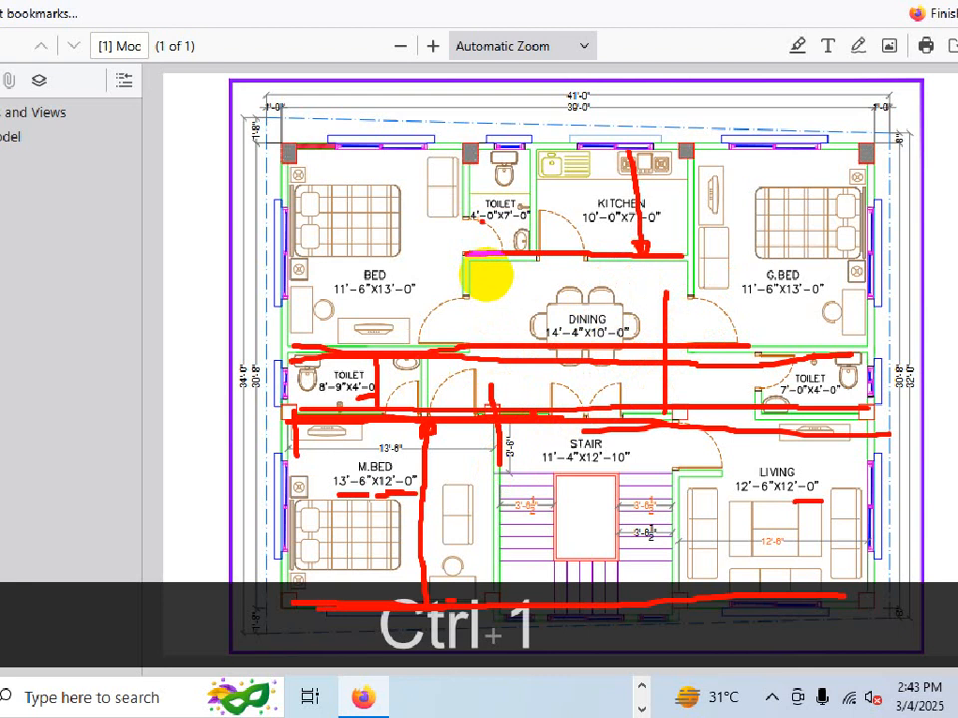
pyautogui.press('Escape')
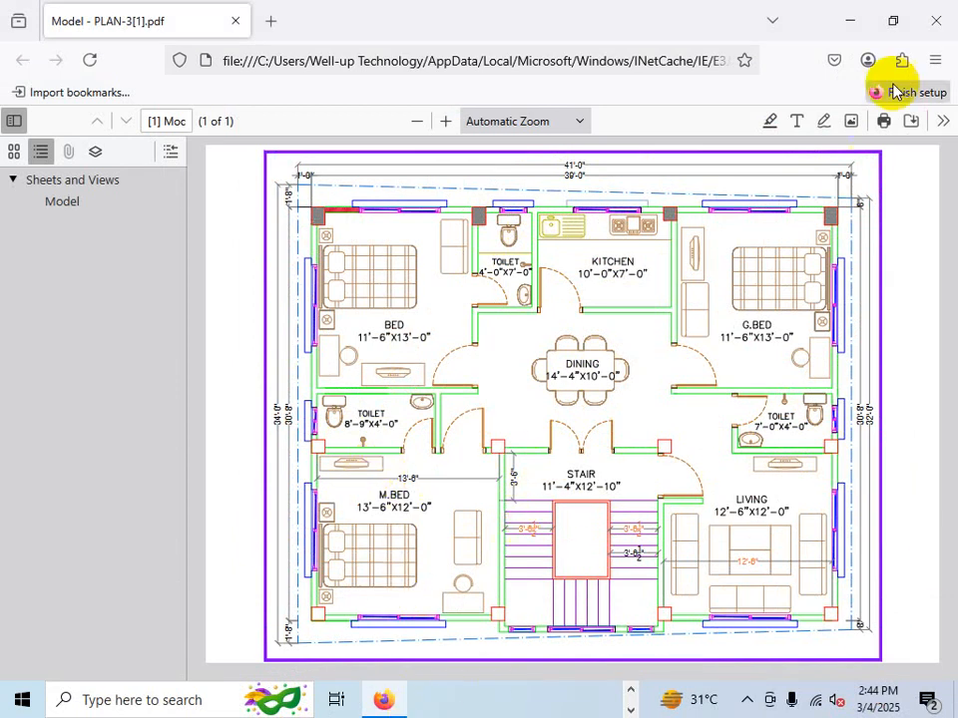
# - Return to the PROJECT drawing and examine the offset wall outlines and their corners
pyautogui.click(849, 22)
pyautogui.scroll(5, 429, 449)
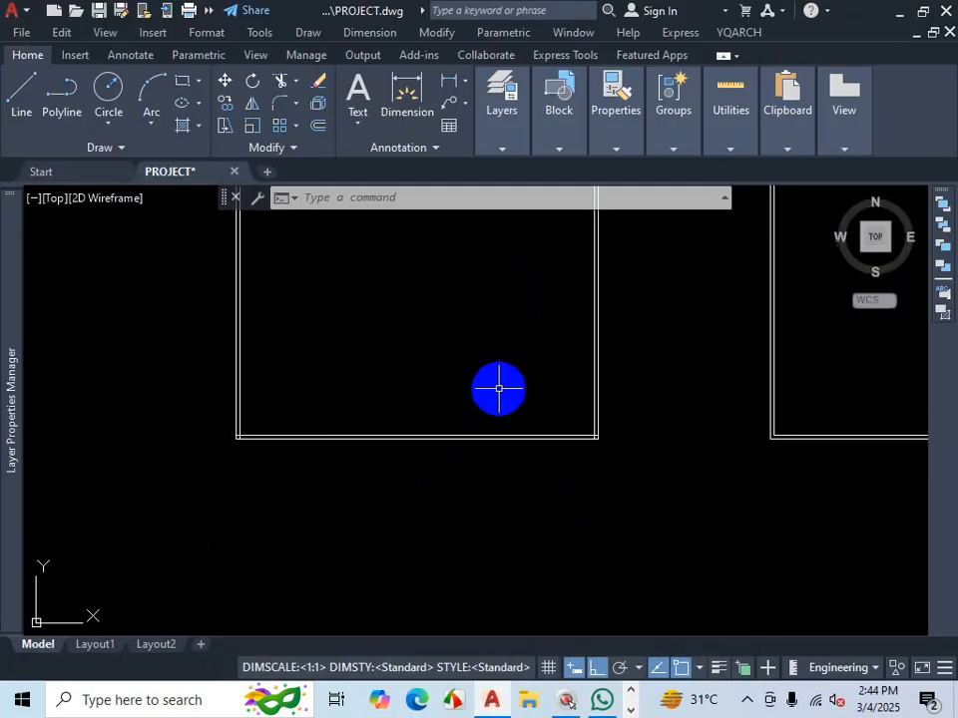
pyautogui.scroll(-3, 499, 388)
pyautogui.scroll(6, 453, 450)
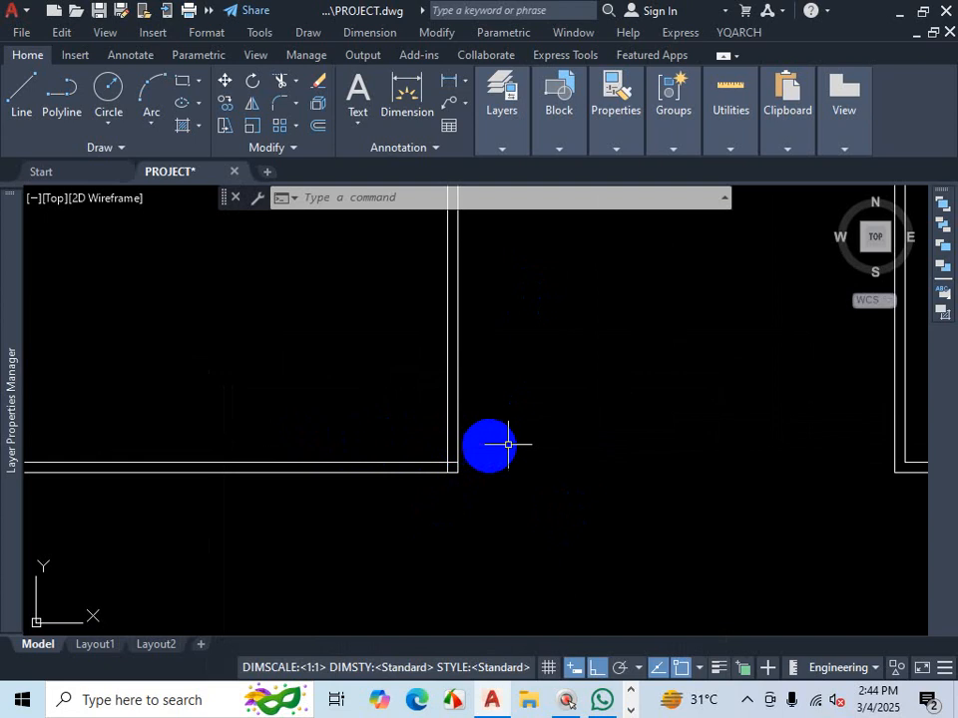
pyautogui.scroll(-4, 480, 455)
pyautogui.scroll(2, 465, 471)
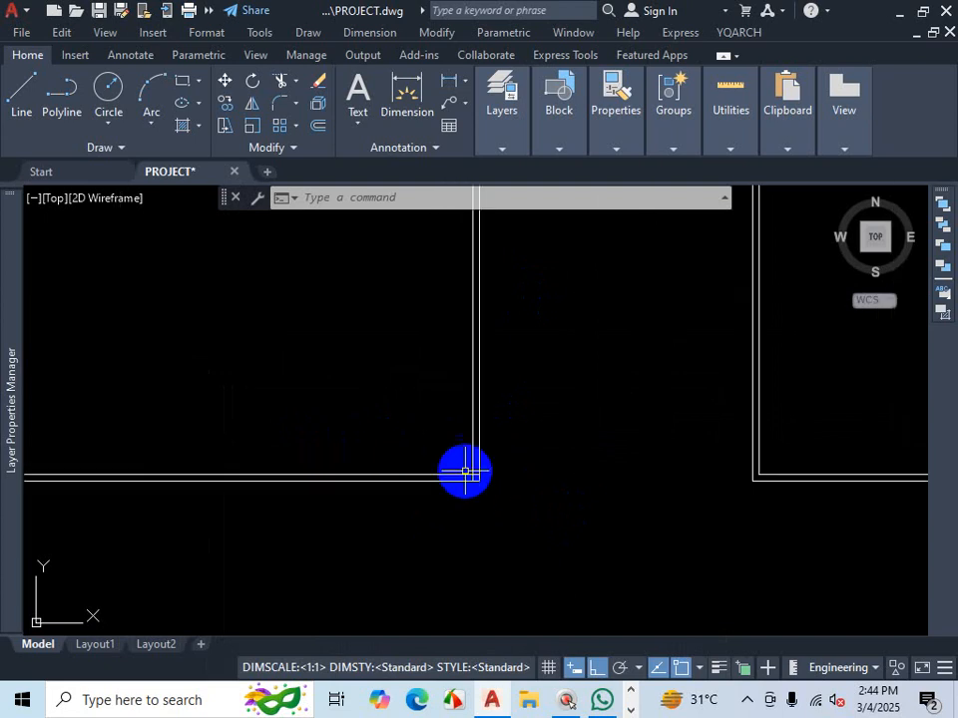
pyautogui.scroll(-5, 465, 470)
pyautogui.scroll(4, 383, 437)
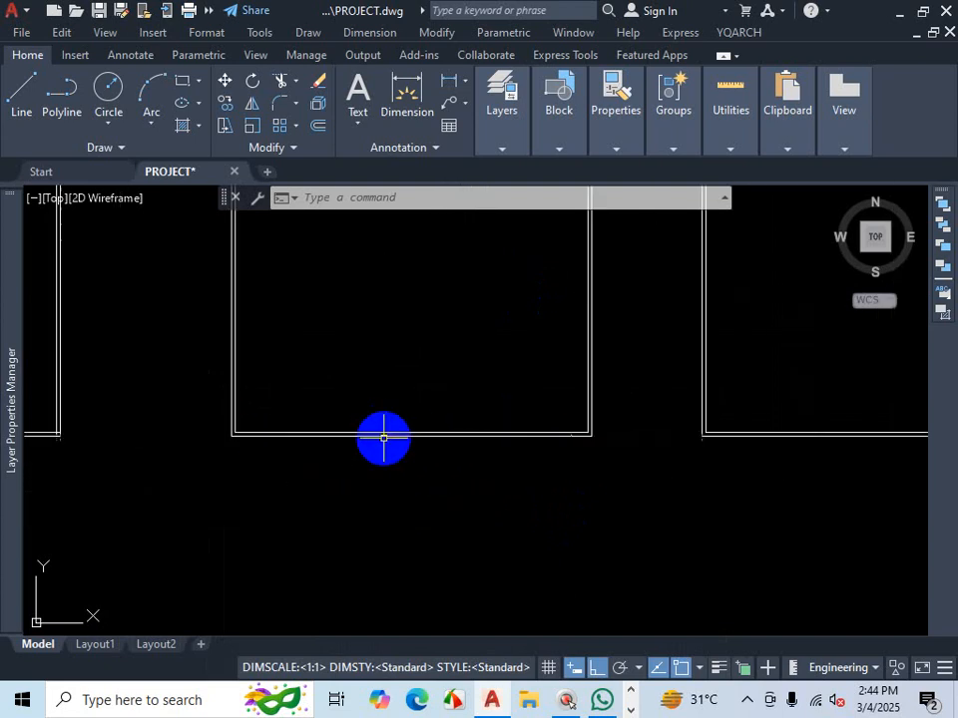
pyautogui.scroll(2, 383, 437)
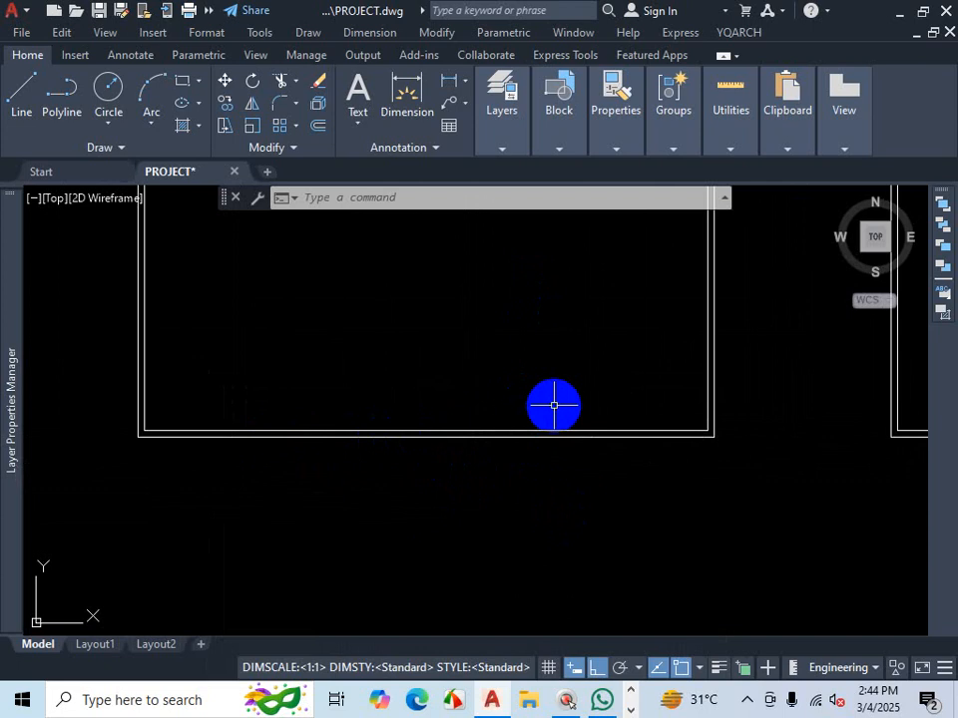
pyautogui.scroll(-4, 554, 405)
pyautogui.scroll(2, 579, 434)
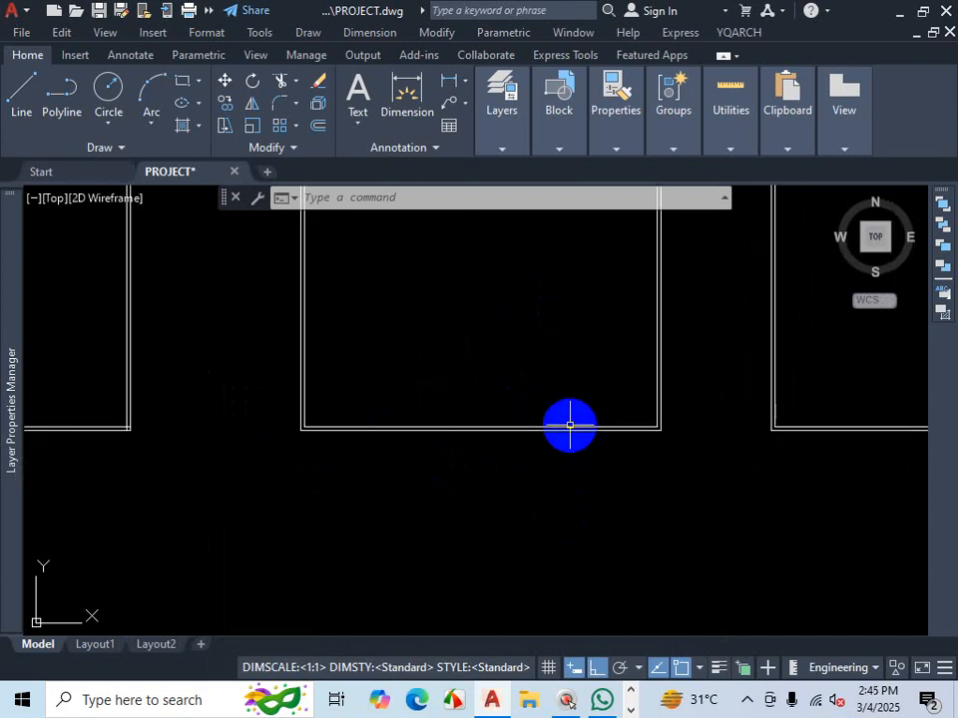
pyautogui.scroll(-3, 569, 425)
pyautogui.scroll(5, 455, 440)
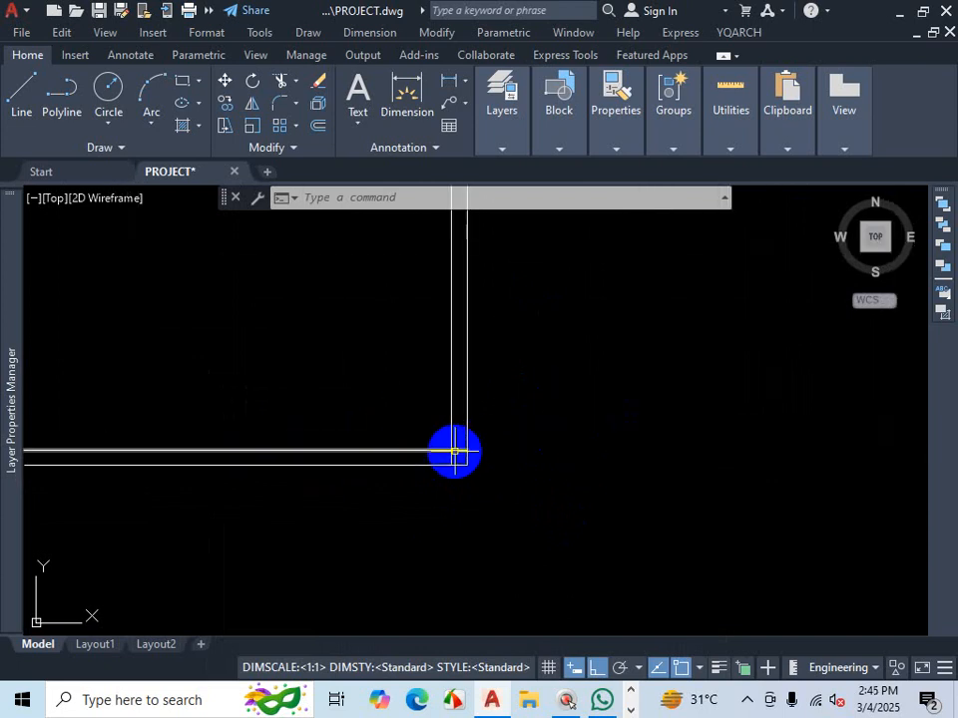
pyautogui.scroll(-3, 455, 450)
pyautogui.scroll(-3, 514, 451)
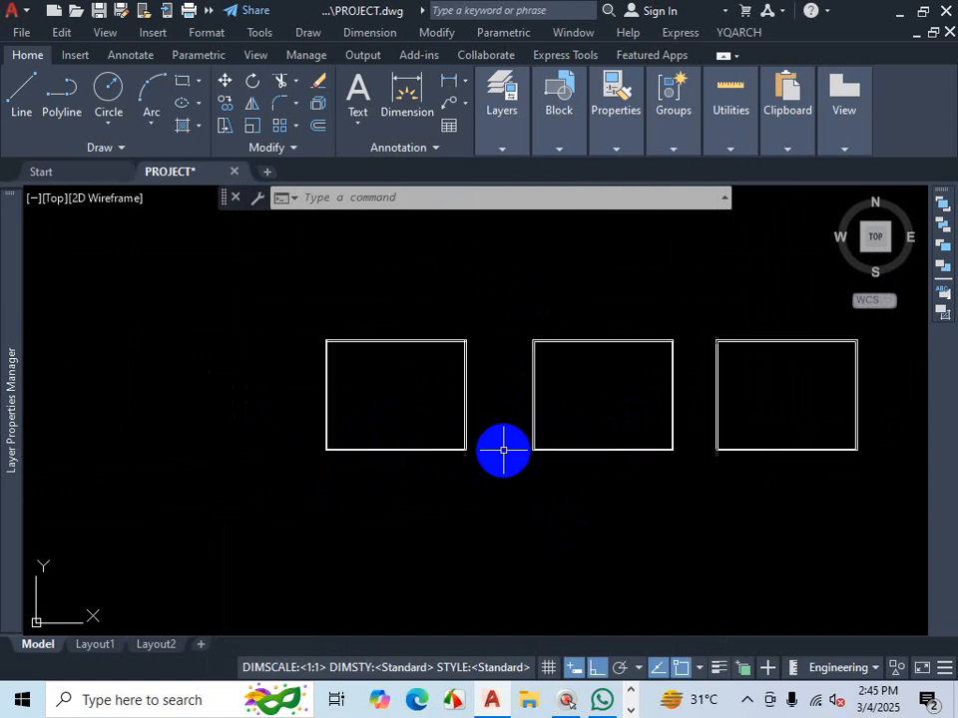
pyautogui.scroll(4, 559, 459)
pyautogui.scroll(2, 580, 412)
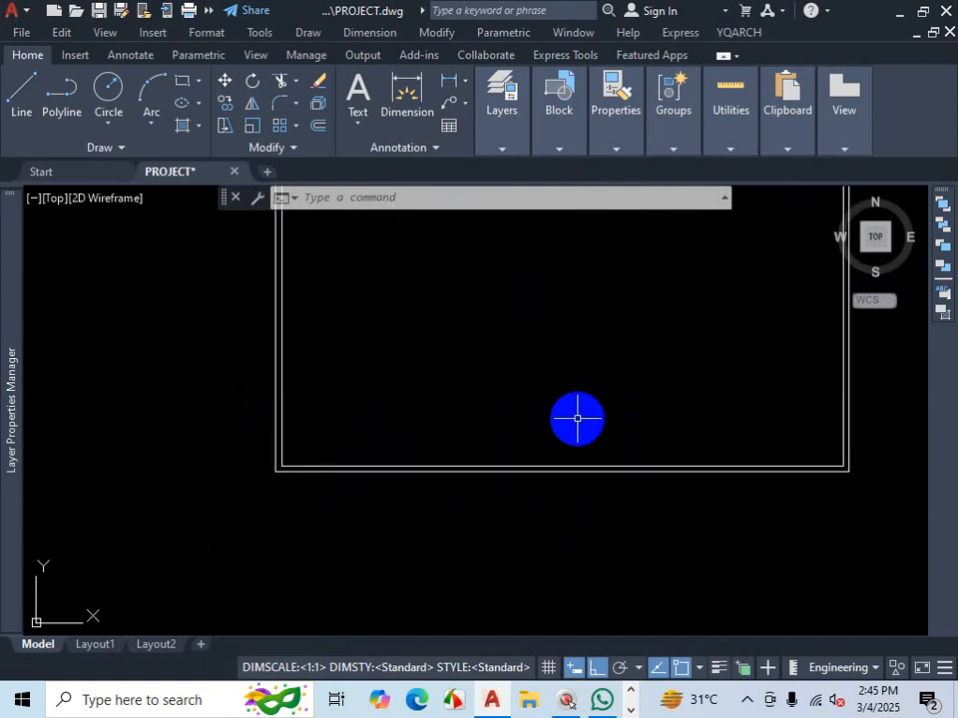
pyautogui.scroll(-2, 582, 486)
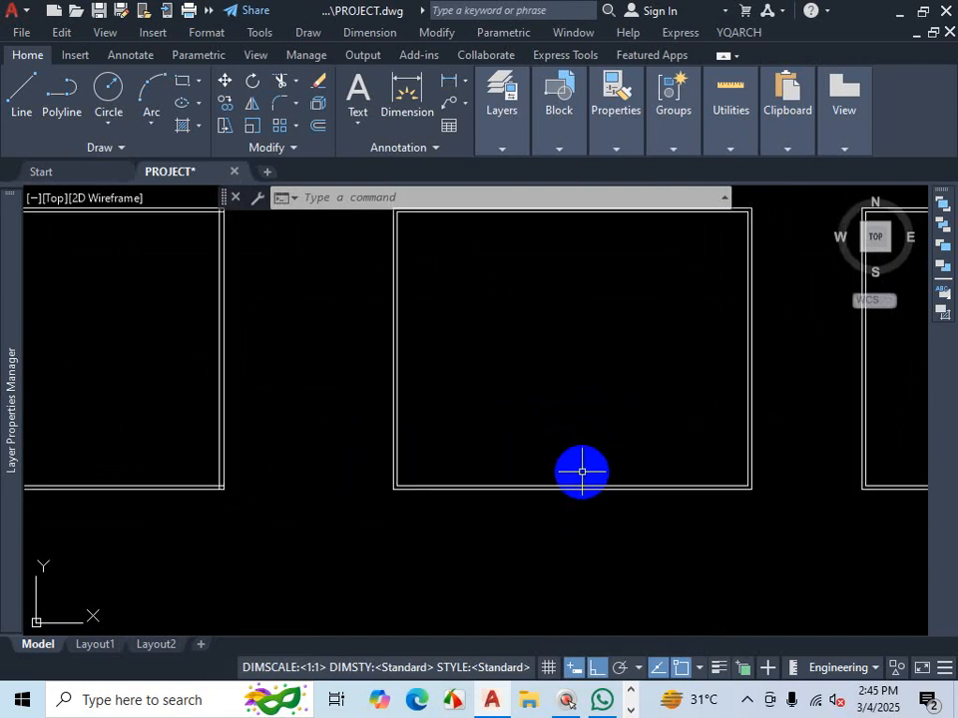
pyautogui.hotkey('ctrl', '1')
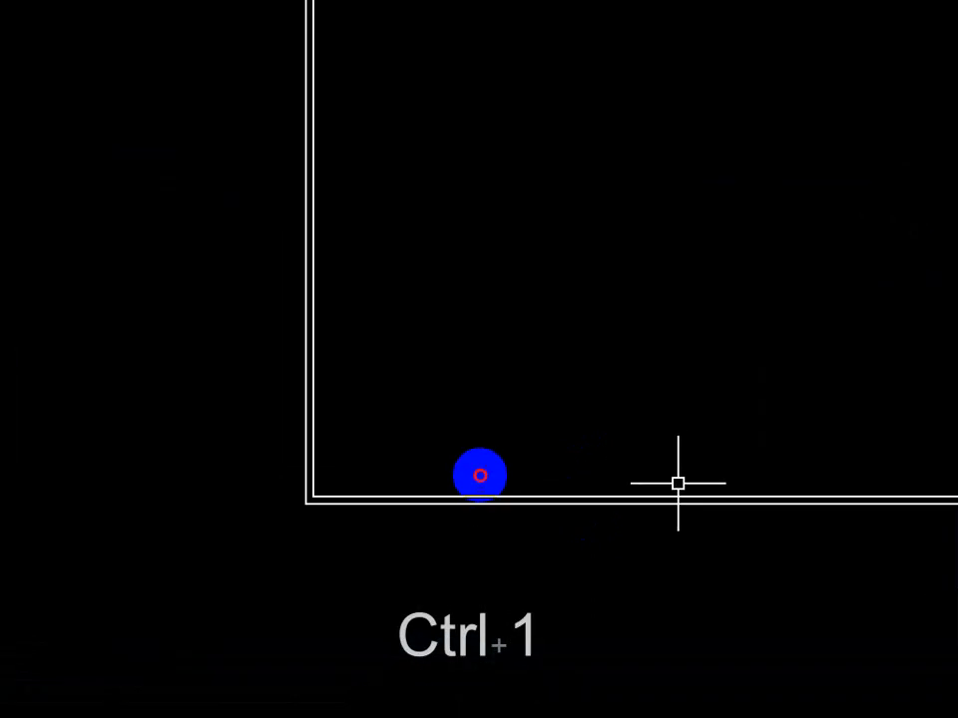
pyautogui.moveTo(407, 367); pyautogui.dragTo(638, 375)
pyautogui.press('Escape')
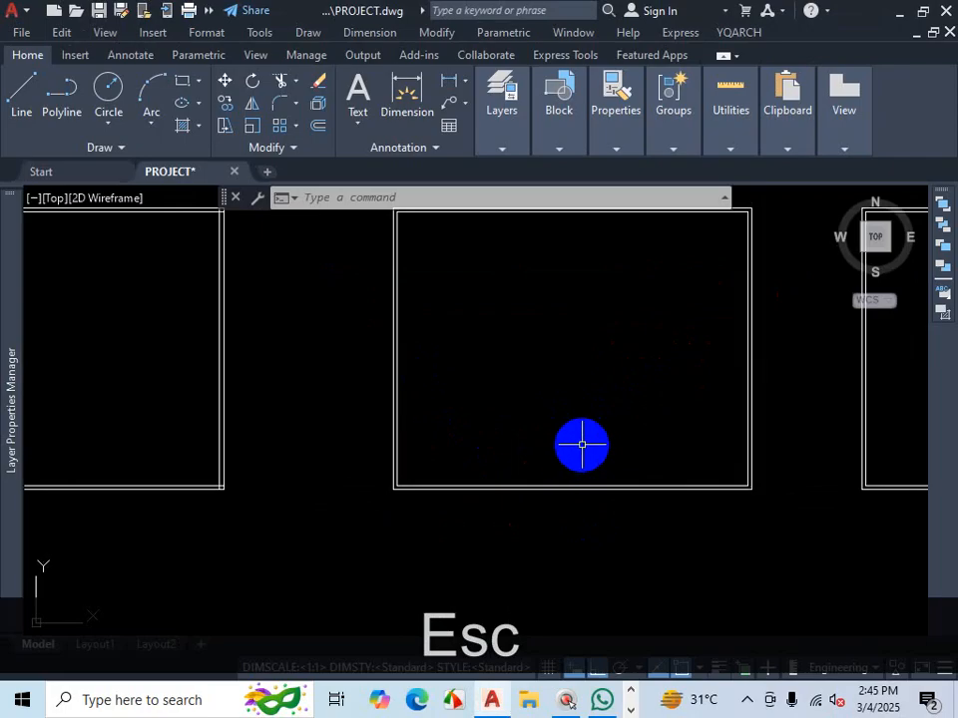
# - Offset the inner wall outline 12' inward to start the interior room layout
pyautogui.write('o')
pyautogui.press('Return')
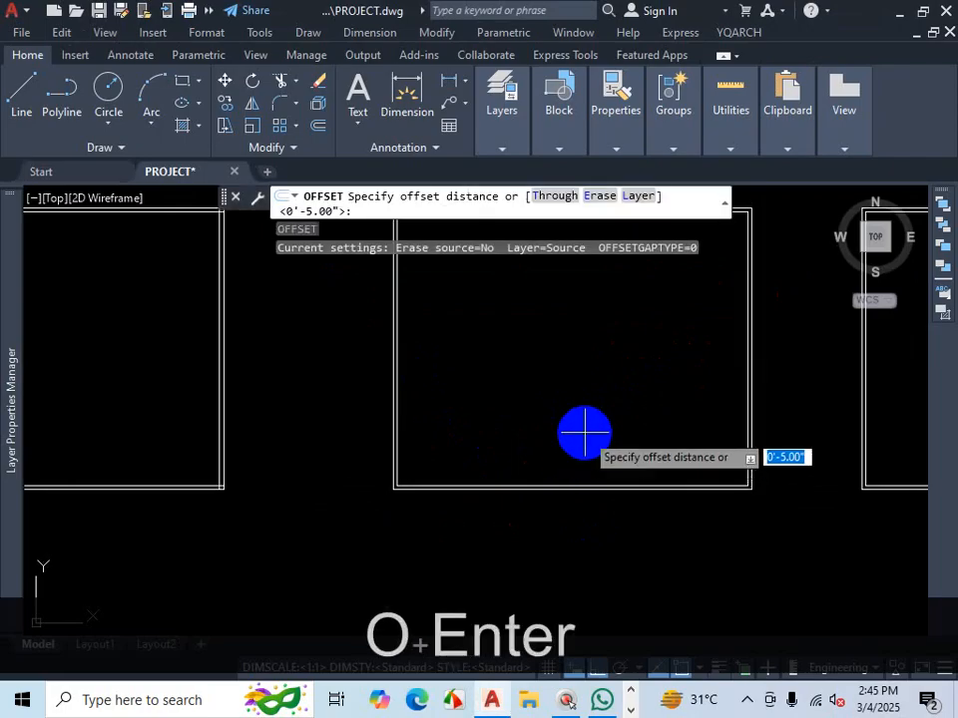
pyautogui.write("12'")
pyautogui.press('Return')
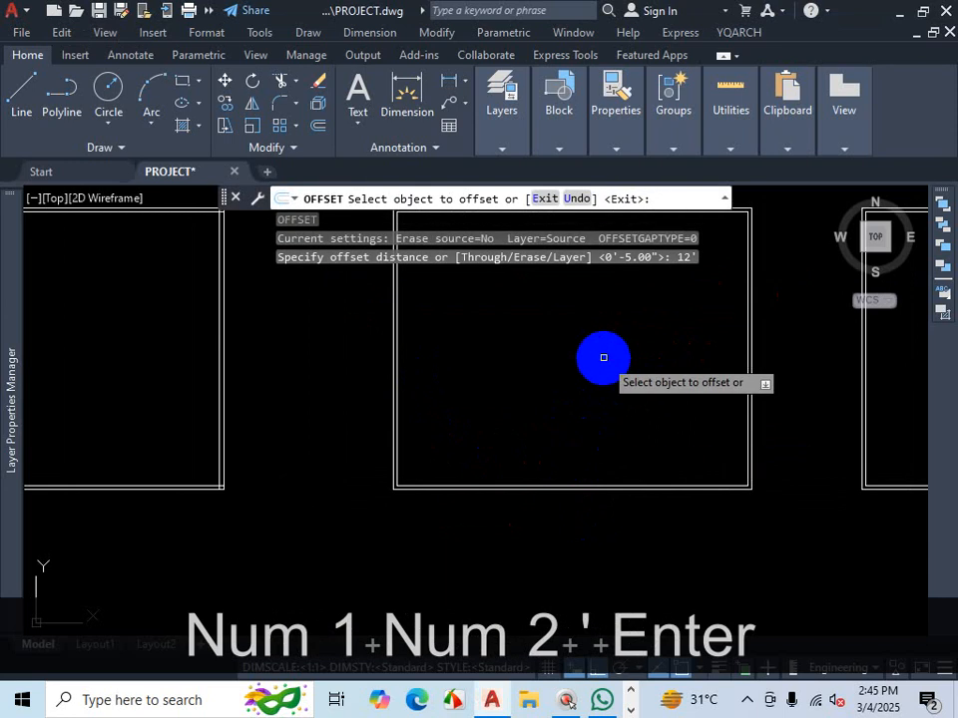
pyautogui.scroll(-2, 598, 384)
pyautogui.scroll(5, 588, 429)
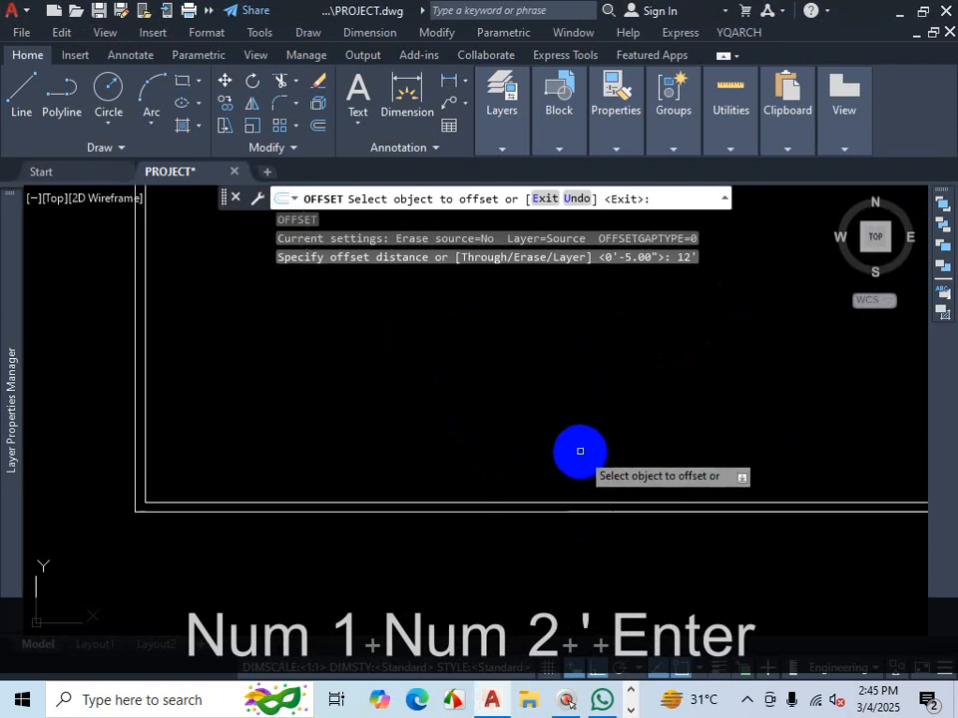
pyautogui.click(569, 502)
pyautogui.scroll(-3, 569, 503)
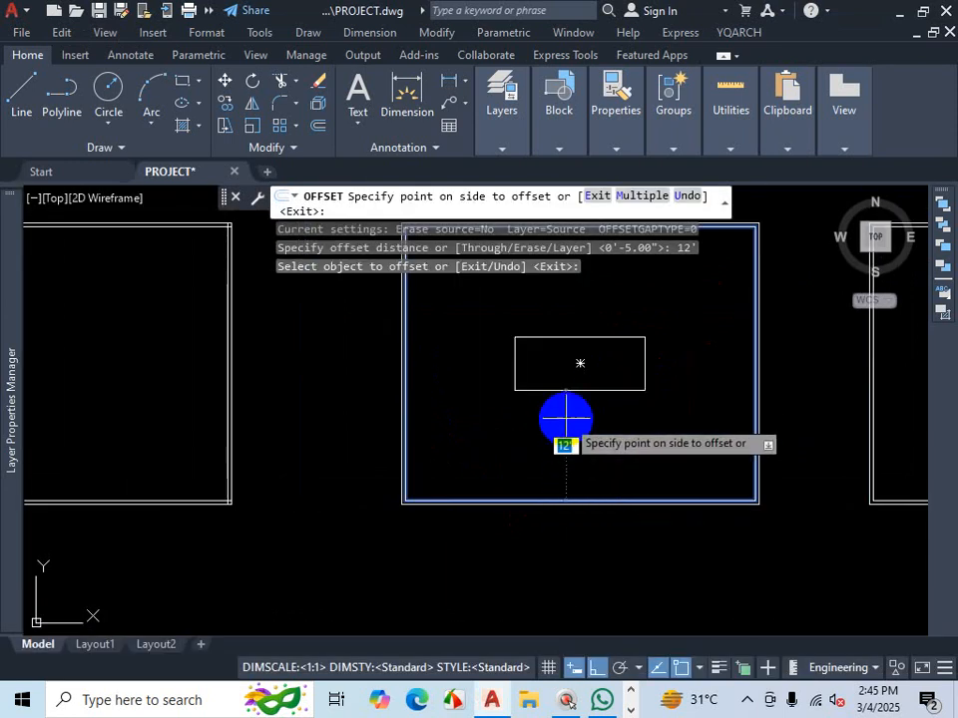
pyautogui.click(561, 421)
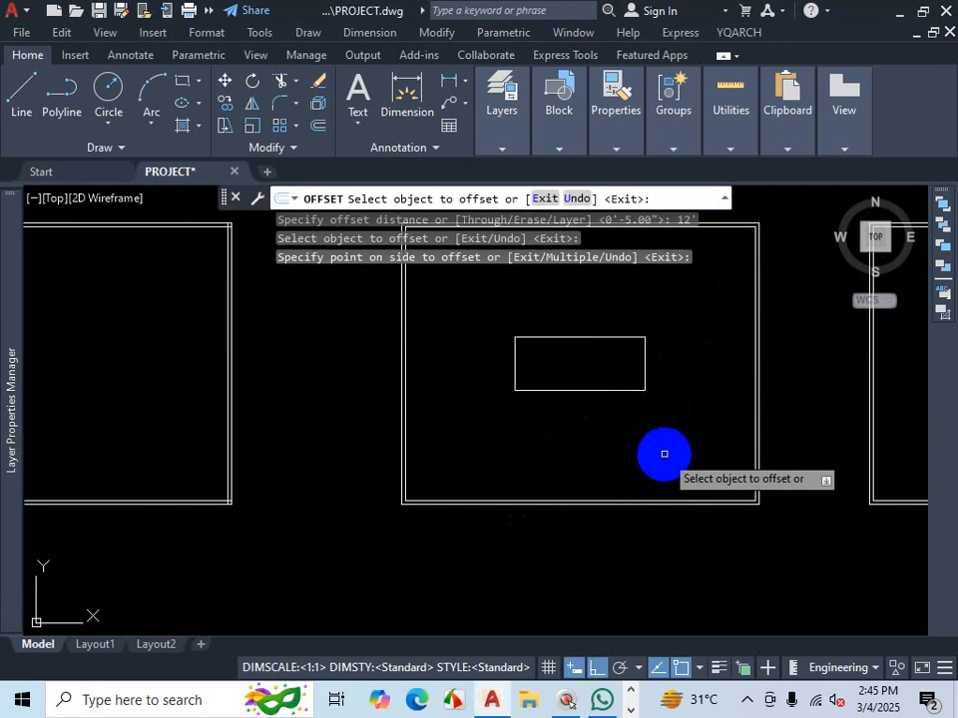
# - Offset the lower inner wall line 12' upward across the first outline copy to start a room division
pyautogui.keyDown('ctrl'); pyautogui.scroll(2, 675, 450); pyautogui.keyUp('ctrl')
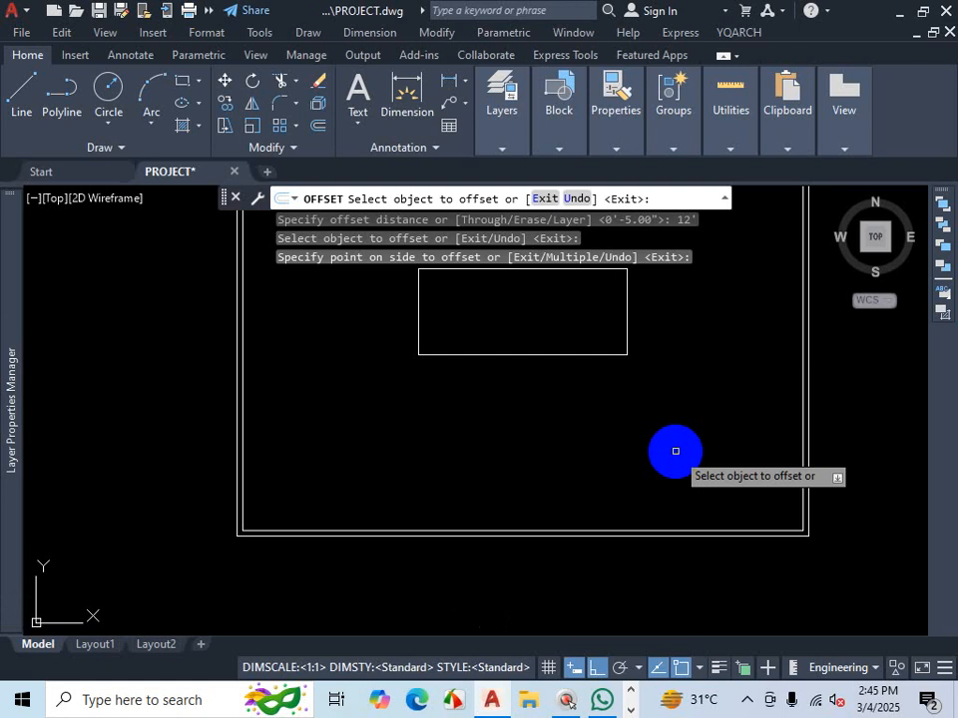
pyautogui.scroll(-6, 674, 450)
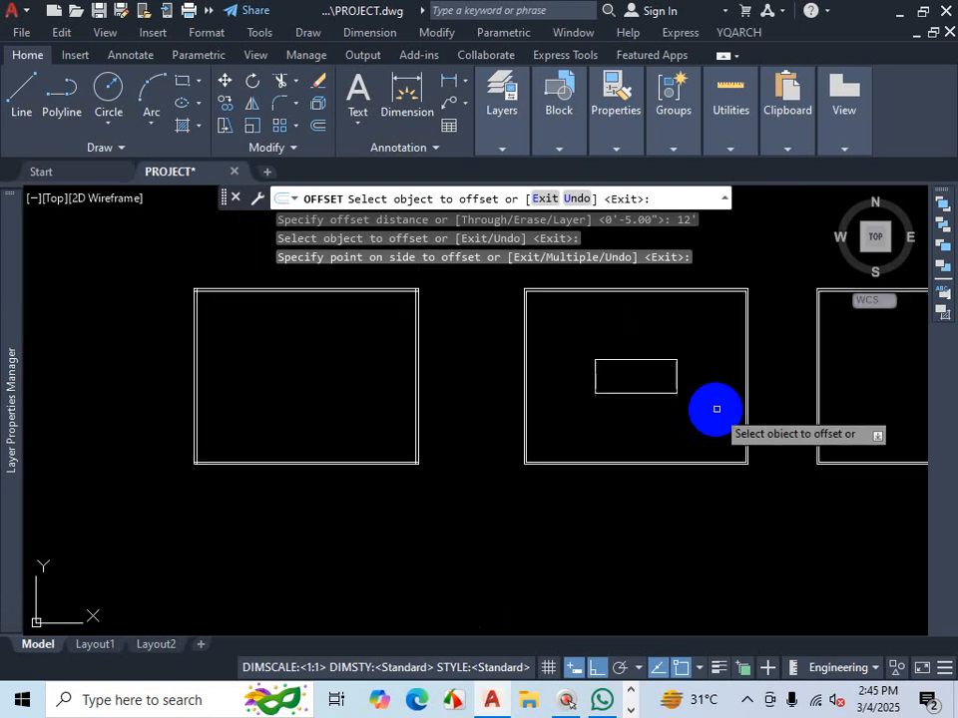
pyautogui.scroll(6, 461, 428)
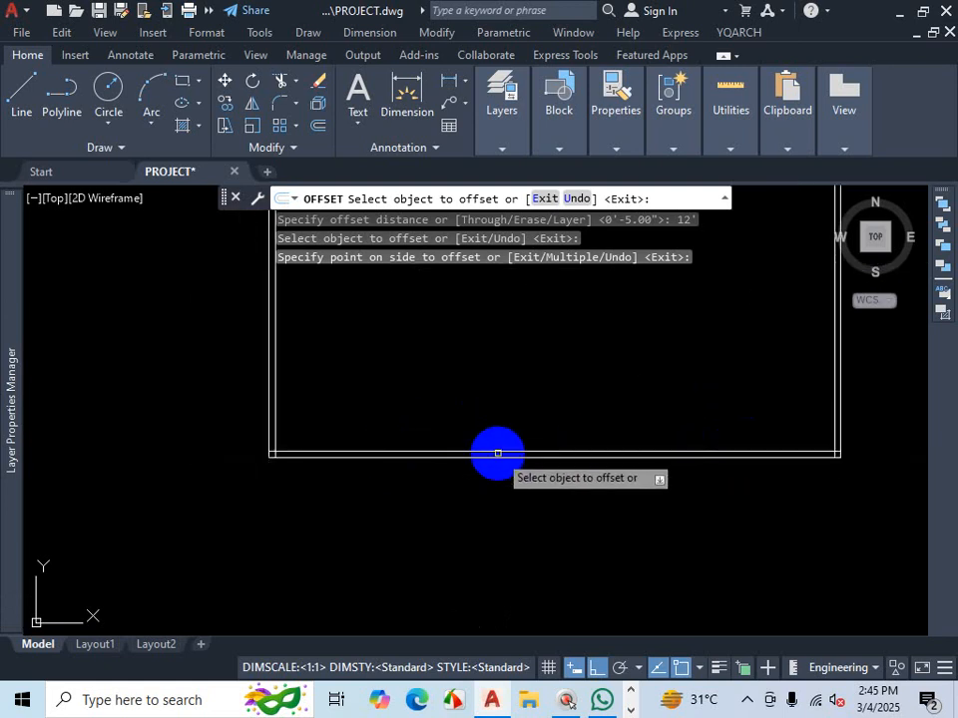
pyautogui.click(498, 453)
pyautogui.click(509, 385)
pyautogui.scroll(-5, 646, 432)
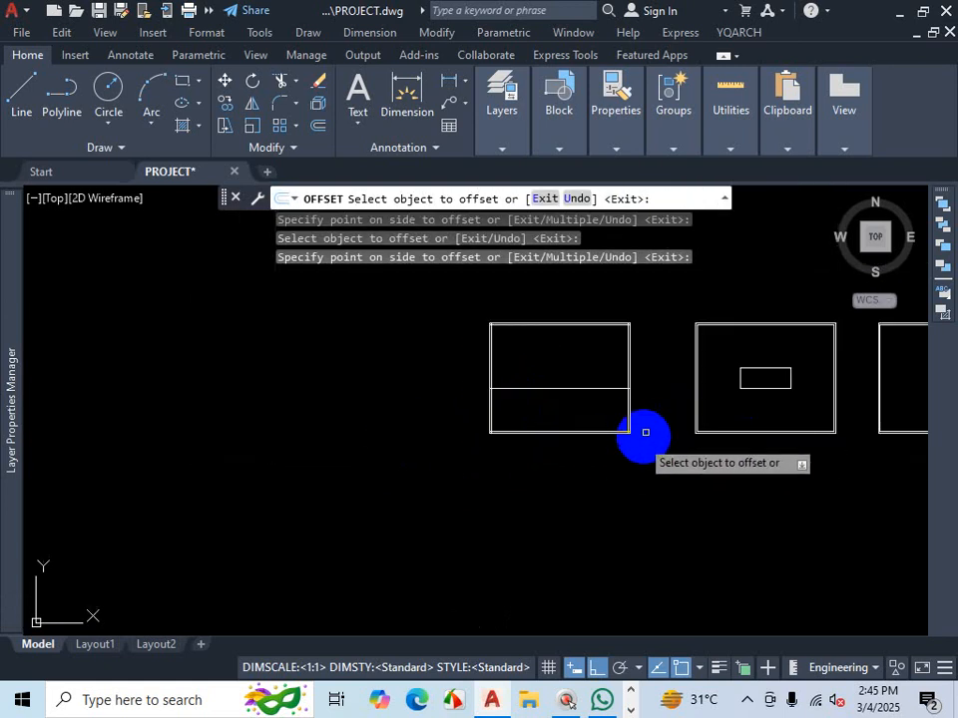
pyautogui.scroll(5, 587, 395)
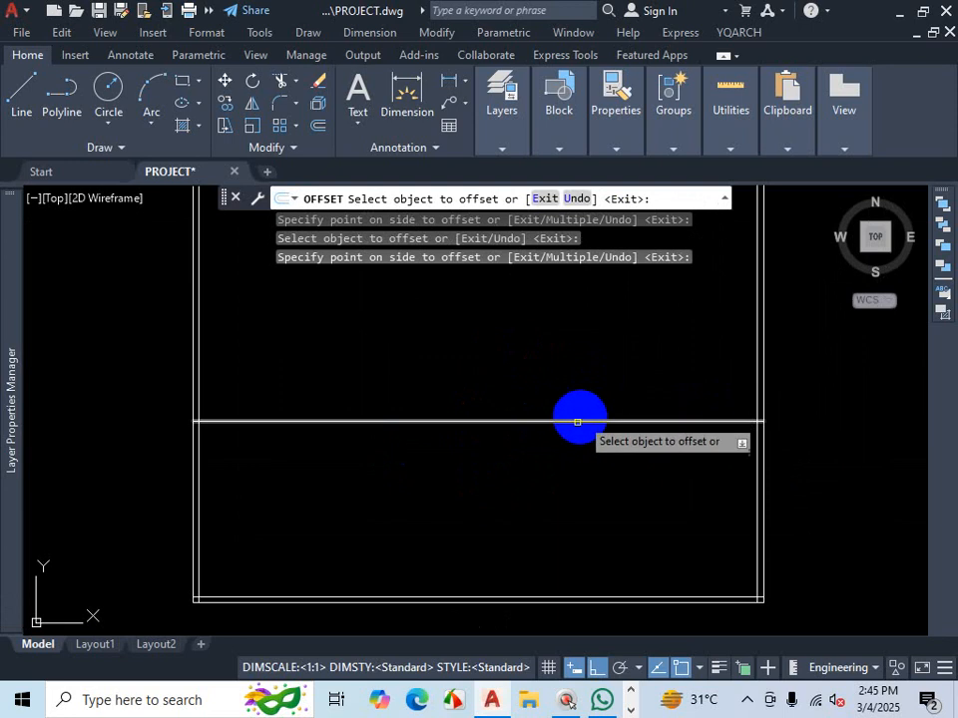
pyautogui.scroll(-4, 518, 443)
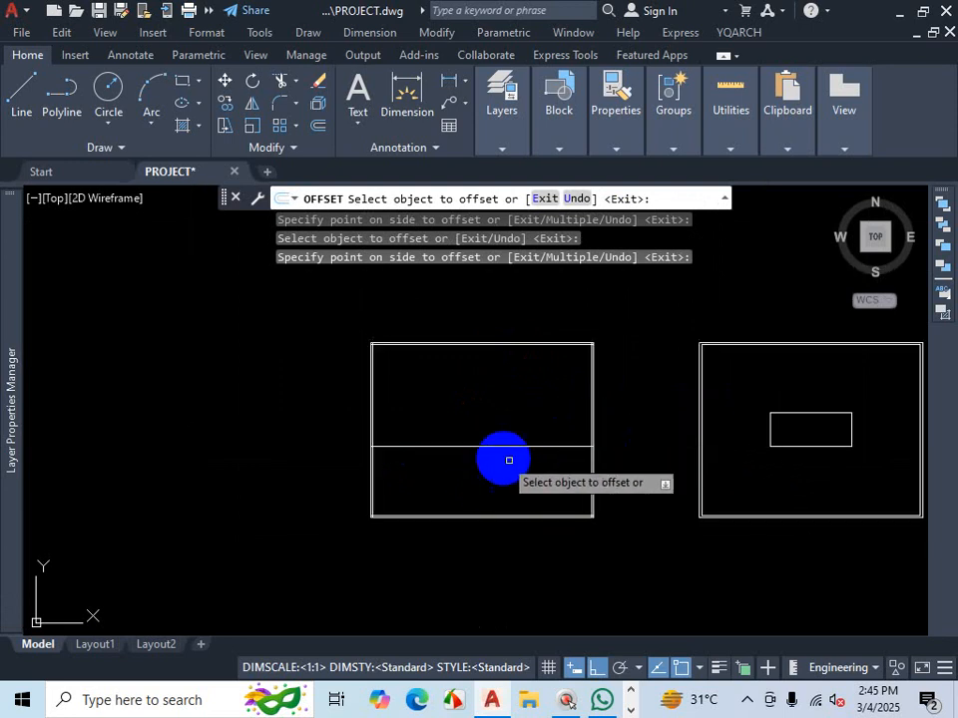
pyautogui.press('Escape')
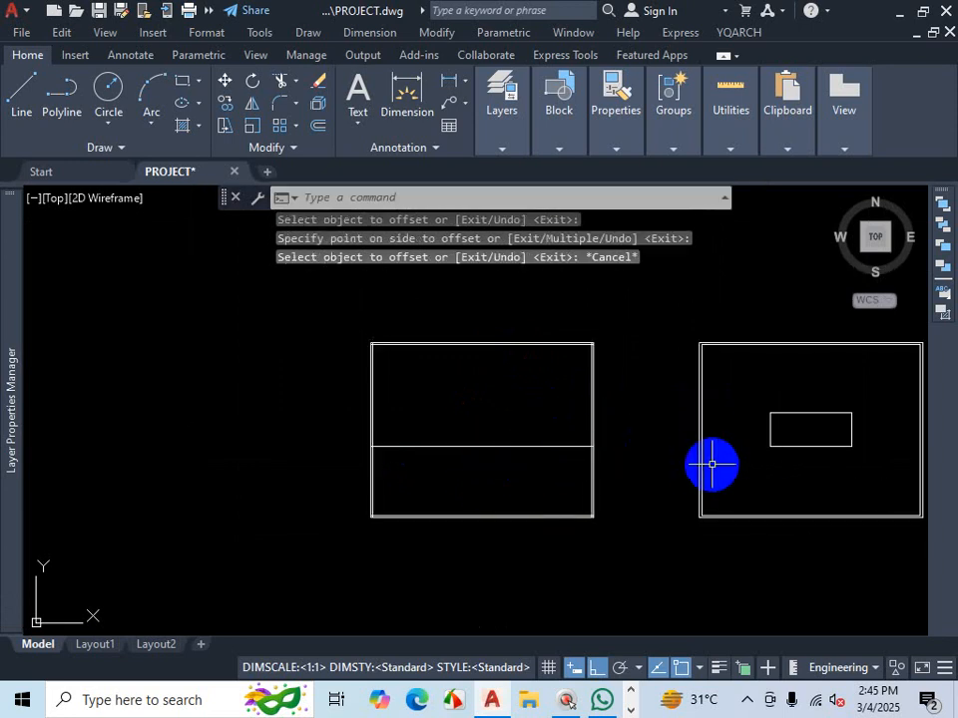
# - Delete the small offset rectangle inside the second outline copy
pyautogui.scroll(-3, 660, 458)
pyautogui.scroll(5, 710, 463)
pyautogui.click(762, 400)
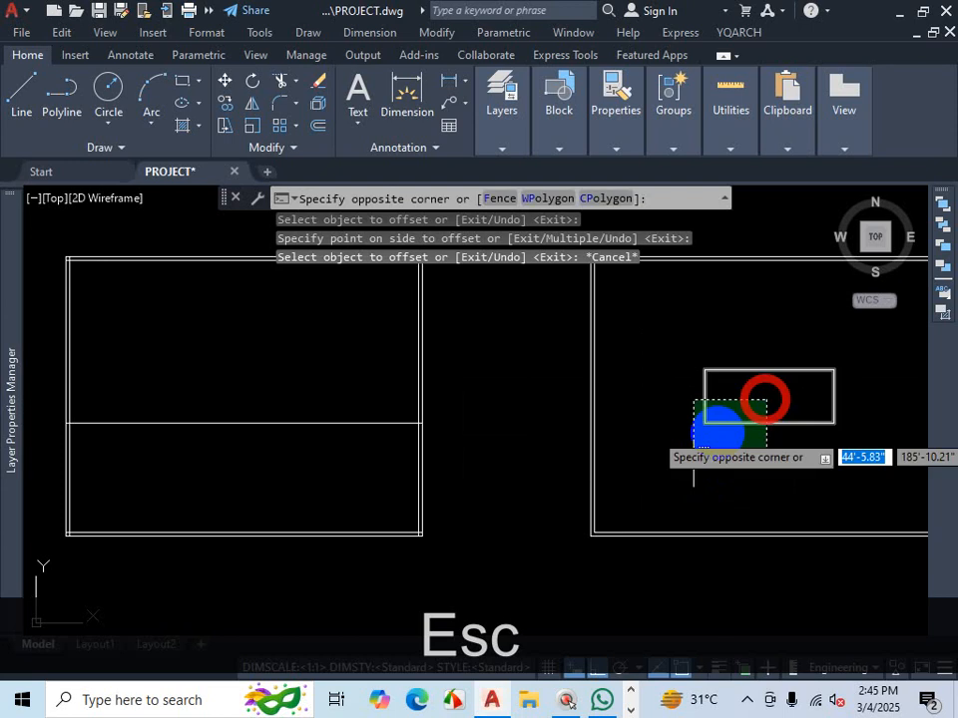
pyautogui.click(698, 444)
pyautogui.press('Delete')
# - Explode the second outline's two wall polylines with Explode and check one of the resulting lines
pyautogui.scroll(-3, 668, 444)
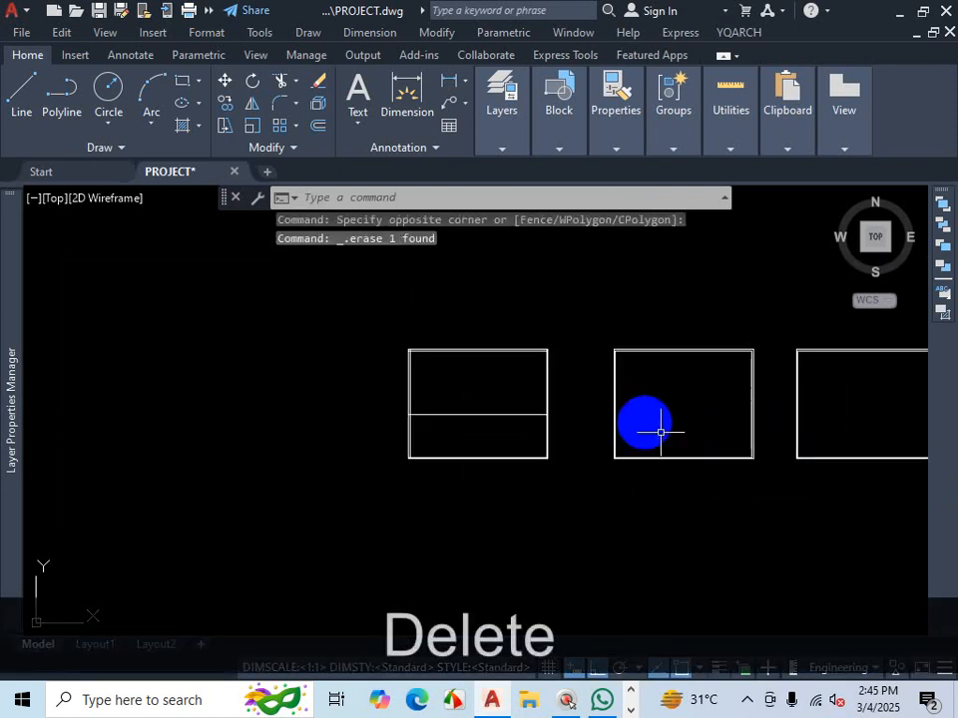
pyautogui.scroll(6, 748, 372)
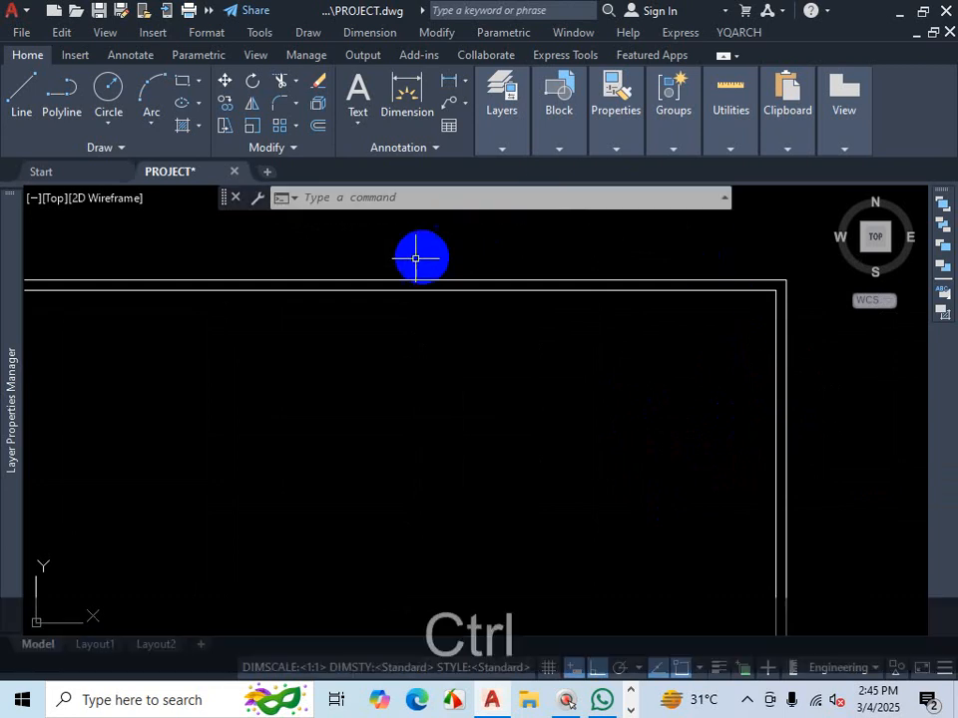
pyautogui.hotkey('ctrl', '1')
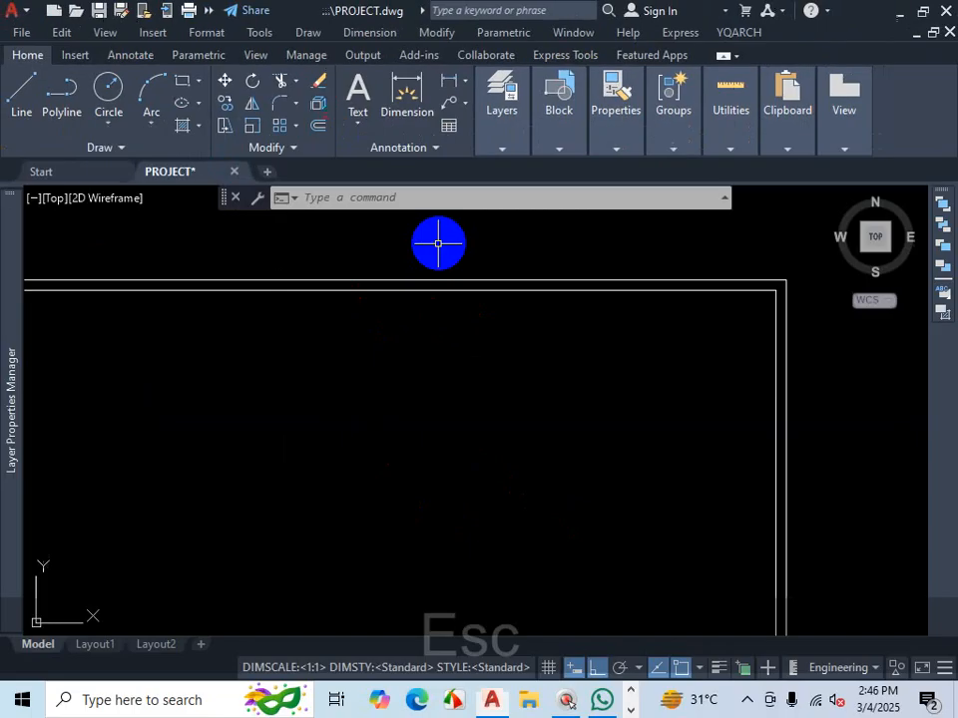
pyautogui.scroll(3, 751, 450)
pyautogui.scroll(-3, 811, 642)
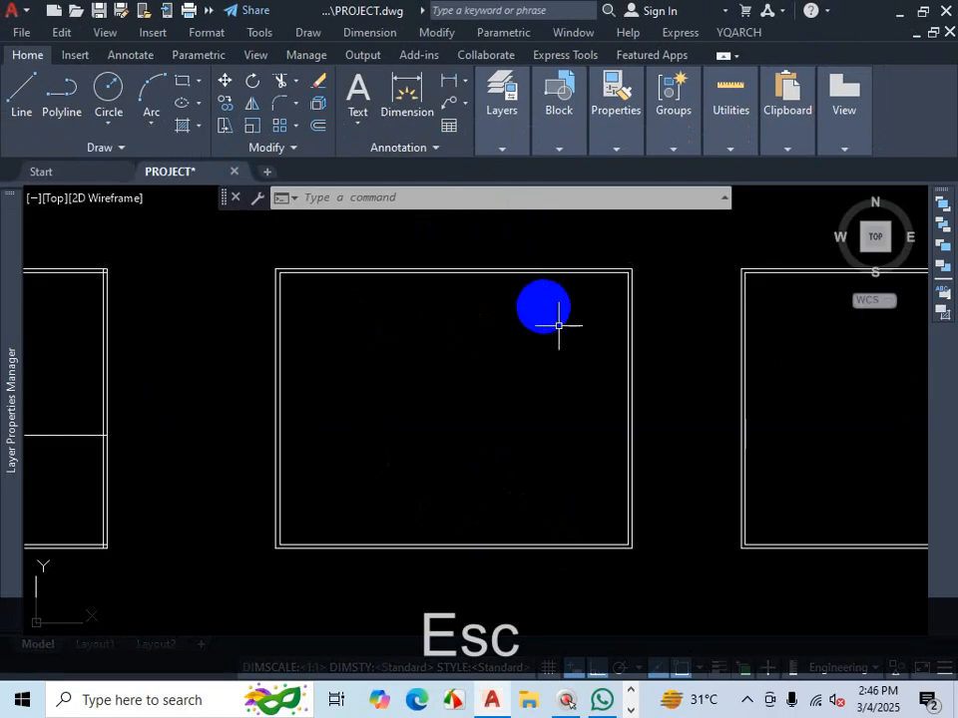
pyautogui.scroll(3, 956, 547)
pyautogui.scroll(2, 639, 264)
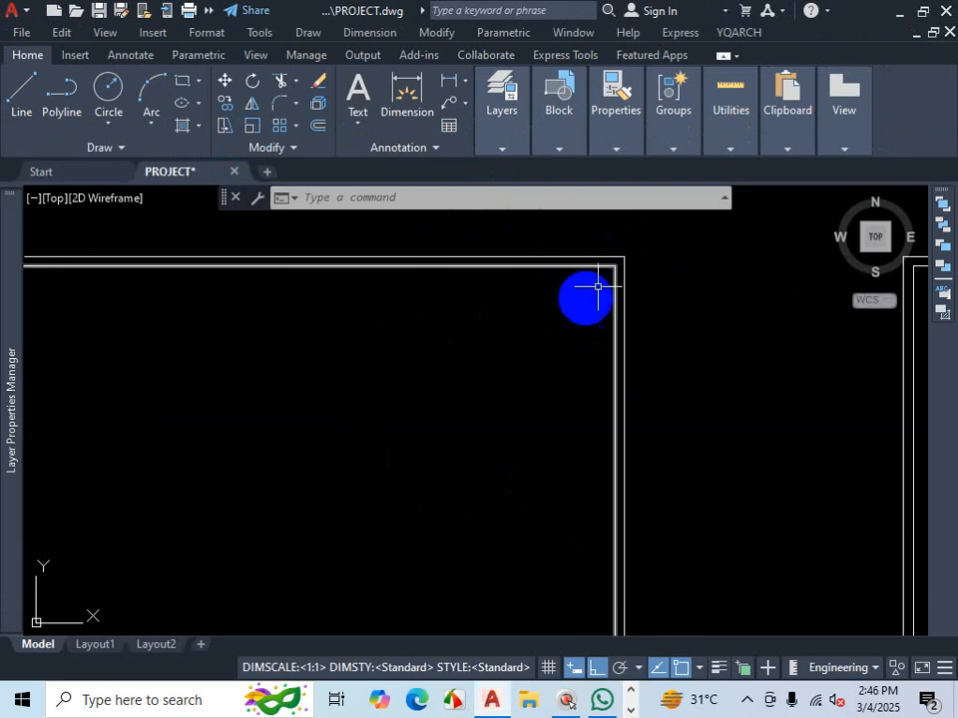
pyautogui.click(636, 249)
pyautogui.click(567, 312)
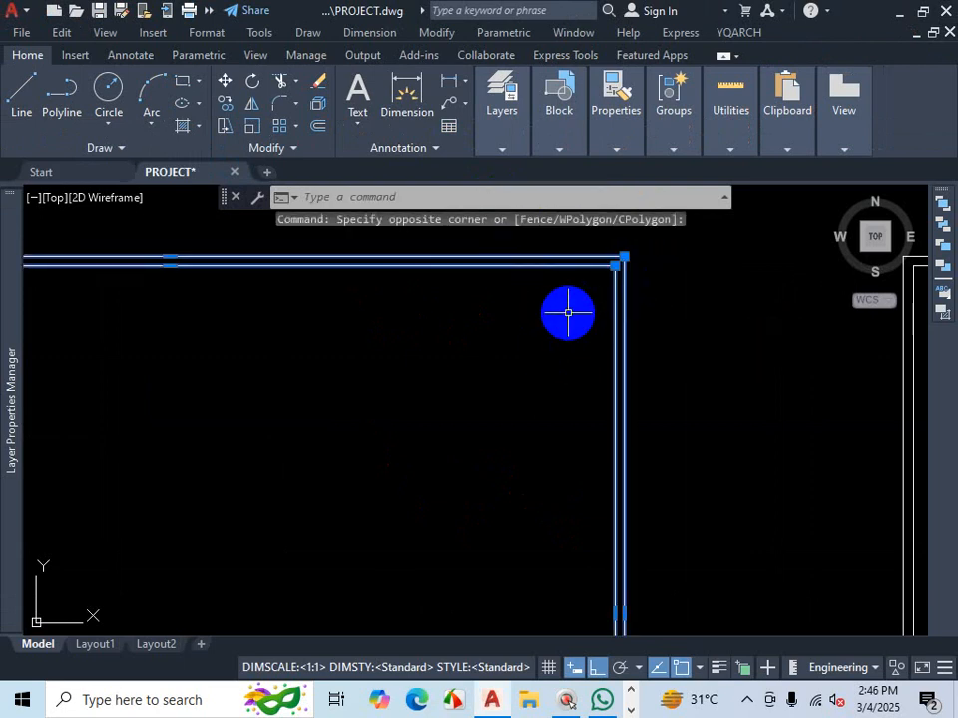
pyautogui.write('X')
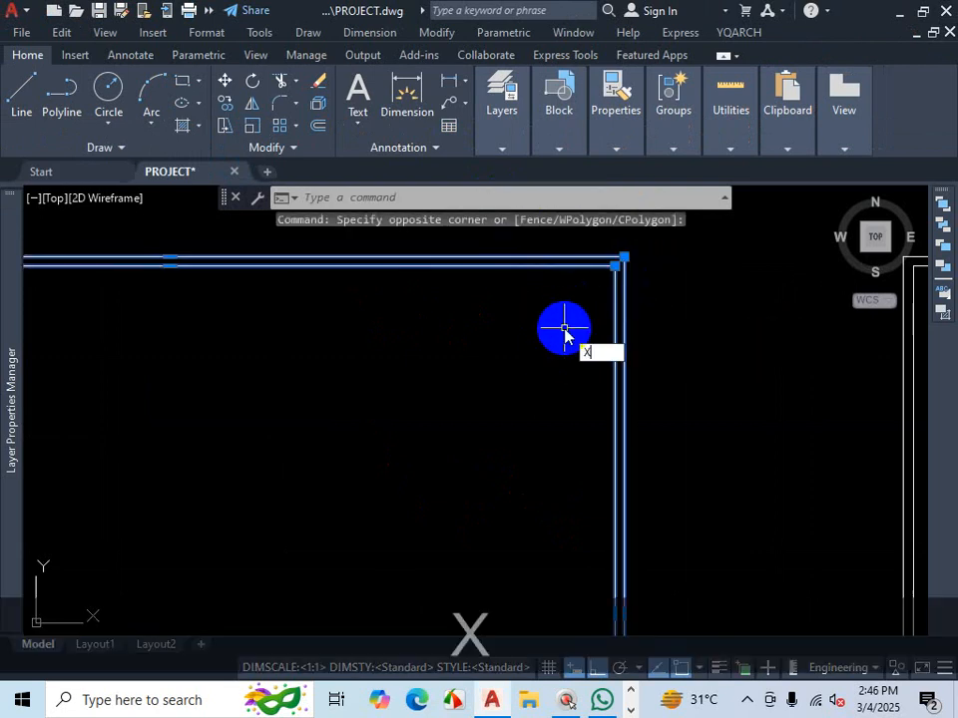
pyautogui.press('Return')
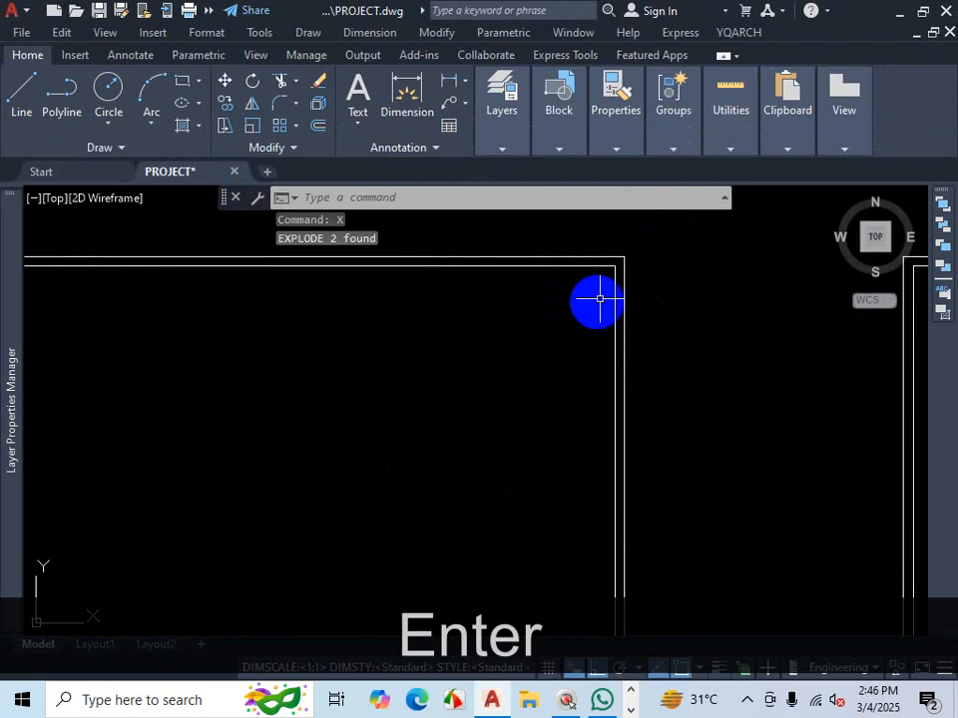
pyautogui.click(613, 285)
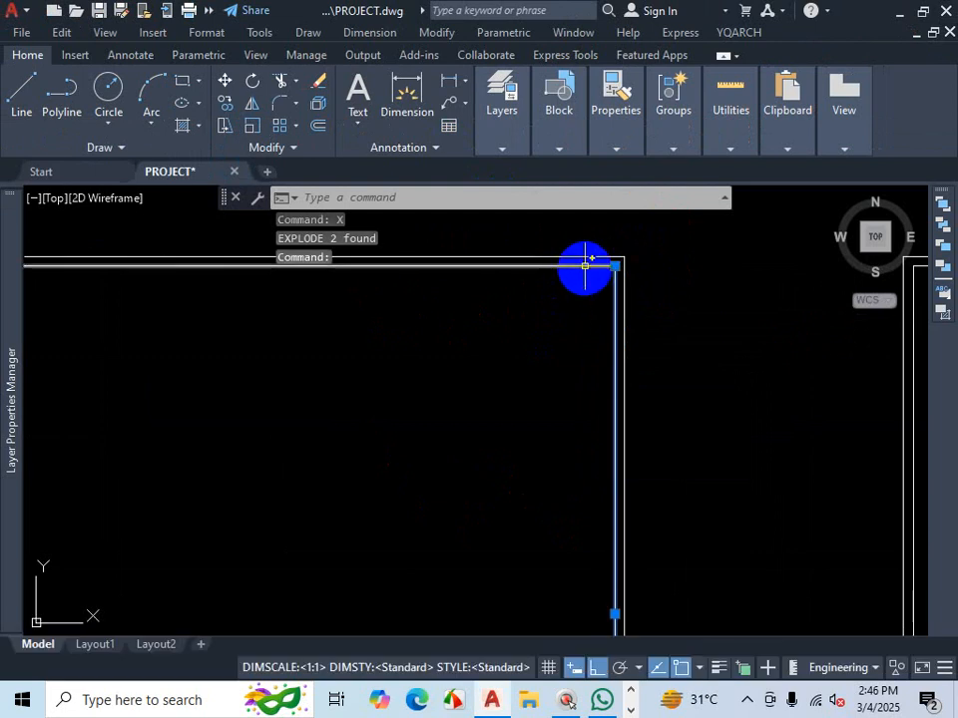
pyautogui.click(585, 265)
pyautogui.press('Escape')
# - Explode the third outline's two wall polylines and check one of its wall lines
pyautogui.scroll(-5, 488, 346)
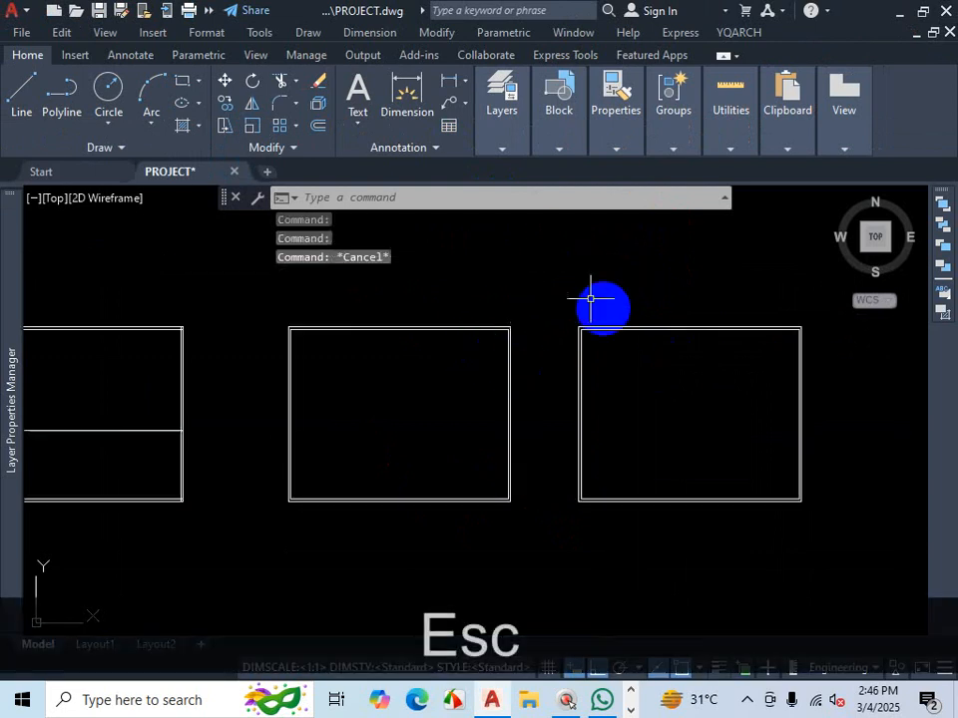
pyautogui.write('X')
pyautogui.press('Return')
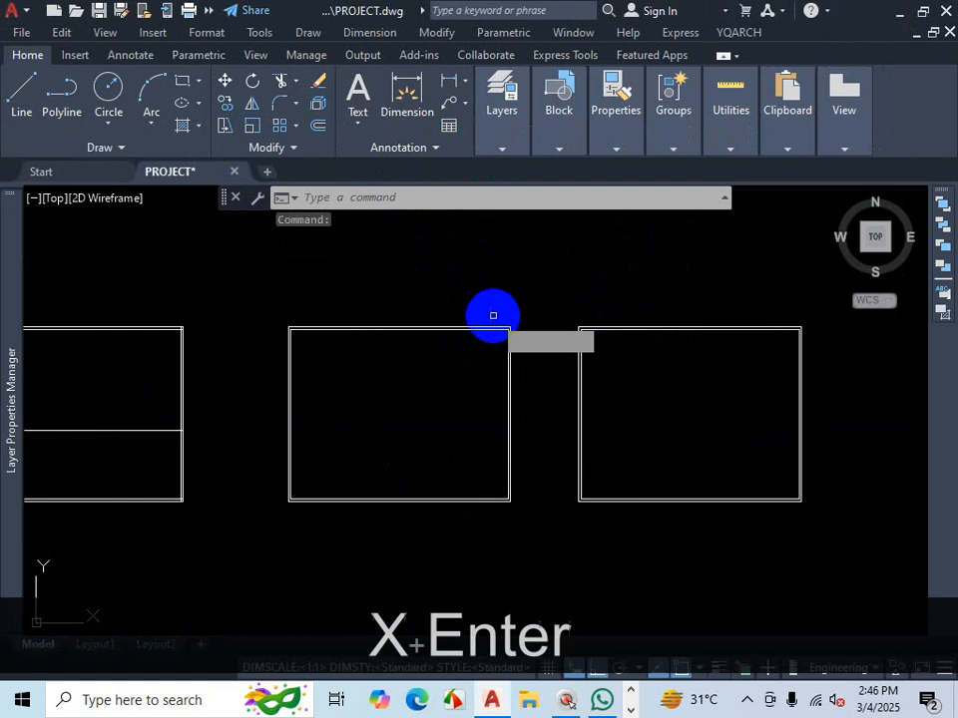
pyautogui.scroll(-2, 503, 314)
pyautogui.scroll(4, 648, 325)
pyautogui.click(717, 325)
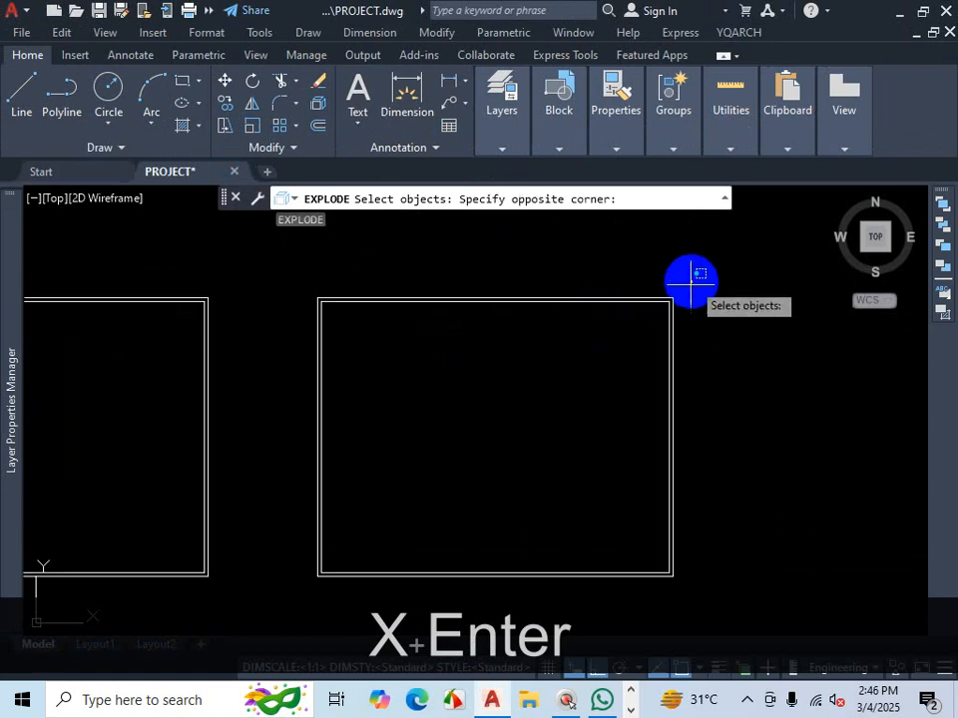
pyautogui.click(607, 364)
pyautogui.click(712, 278)
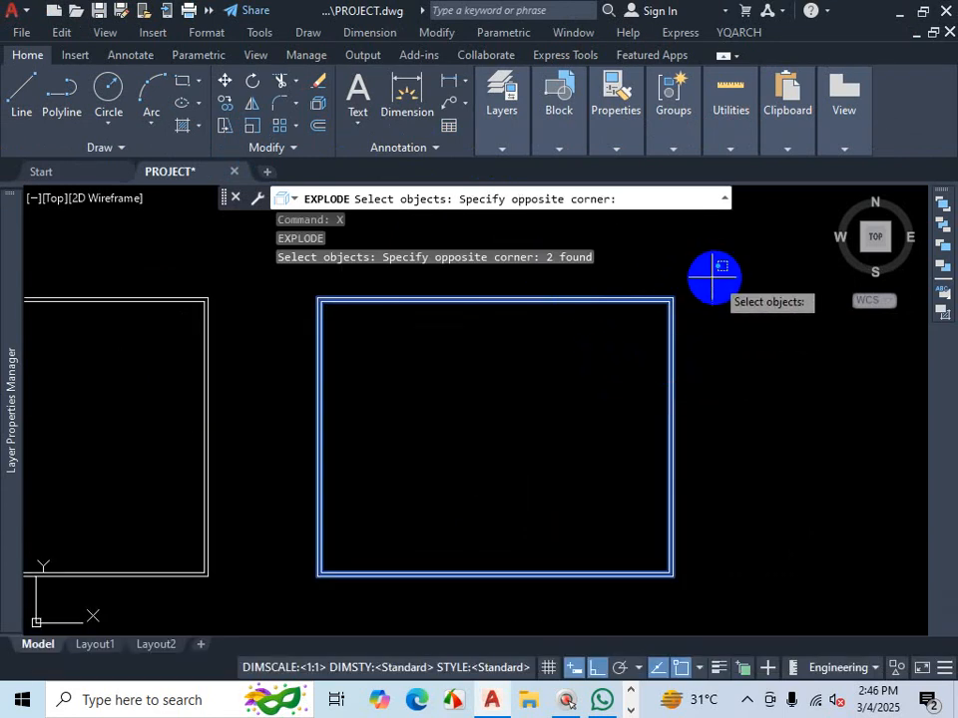
pyautogui.click(646, 348)
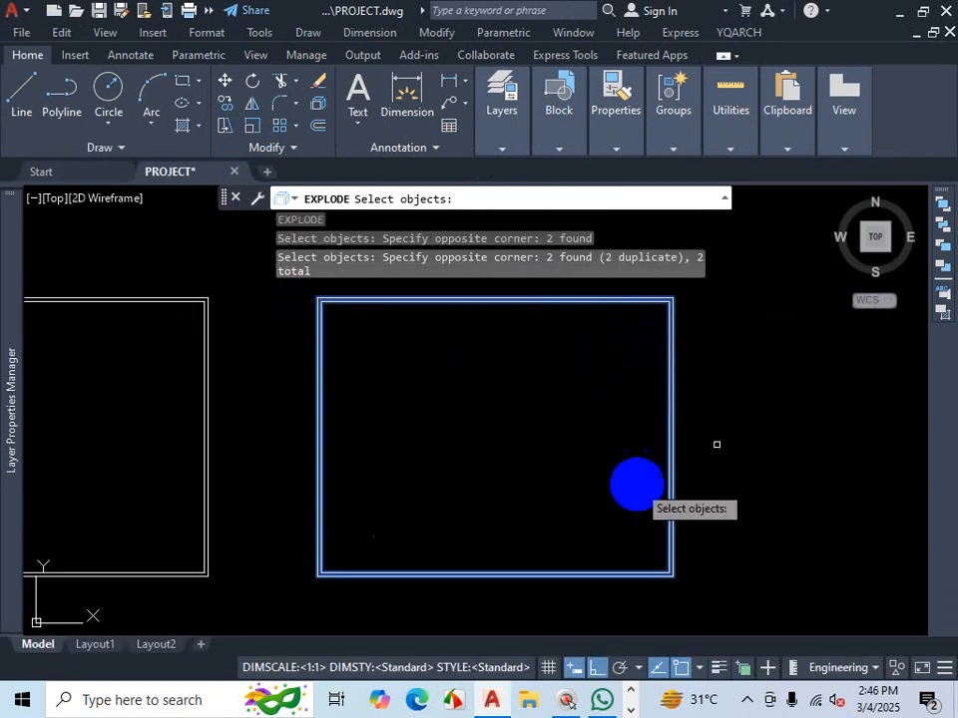
pyautogui.click(718, 288)
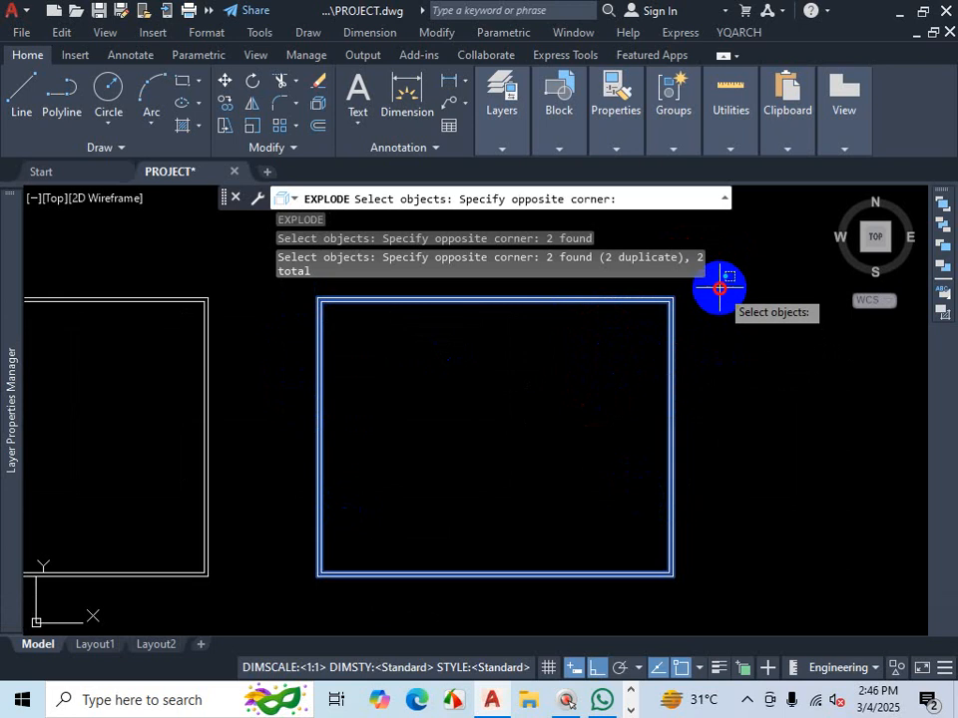
pyautogui.click(648, 354)
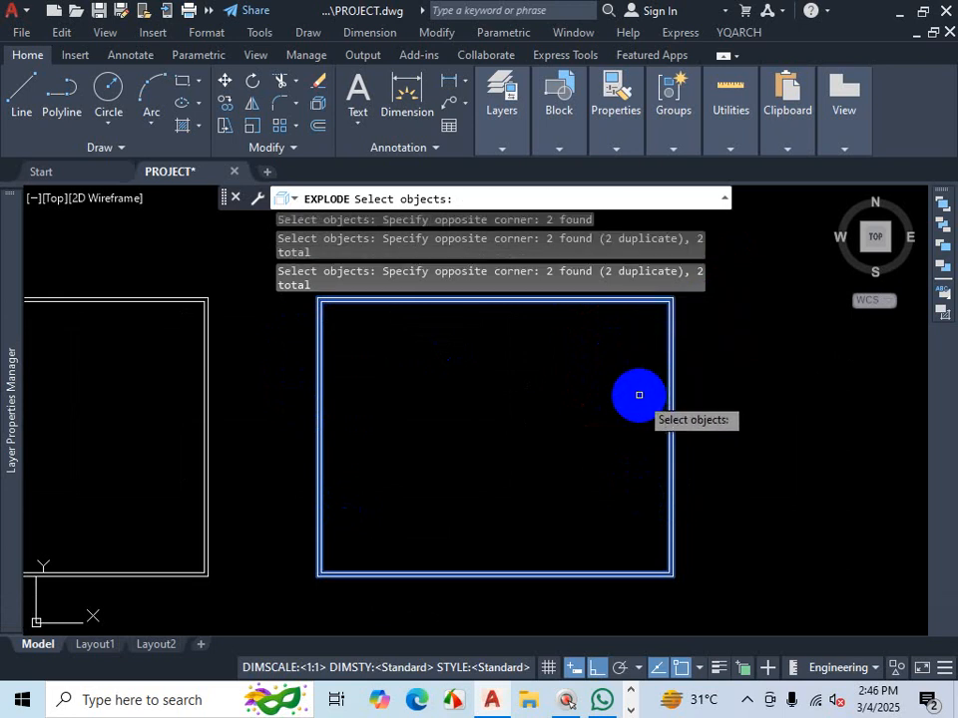
pyautogui.press('Return')
pyautogui.press('Return')
pyautogui.click(670, 339)
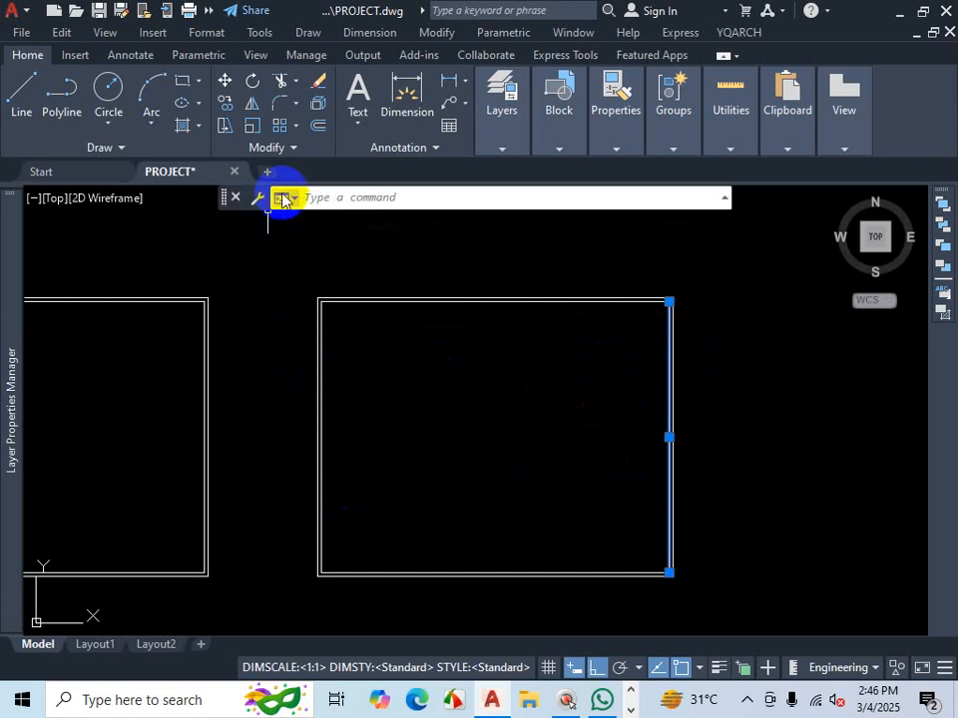
pyautogui.press('Escape')
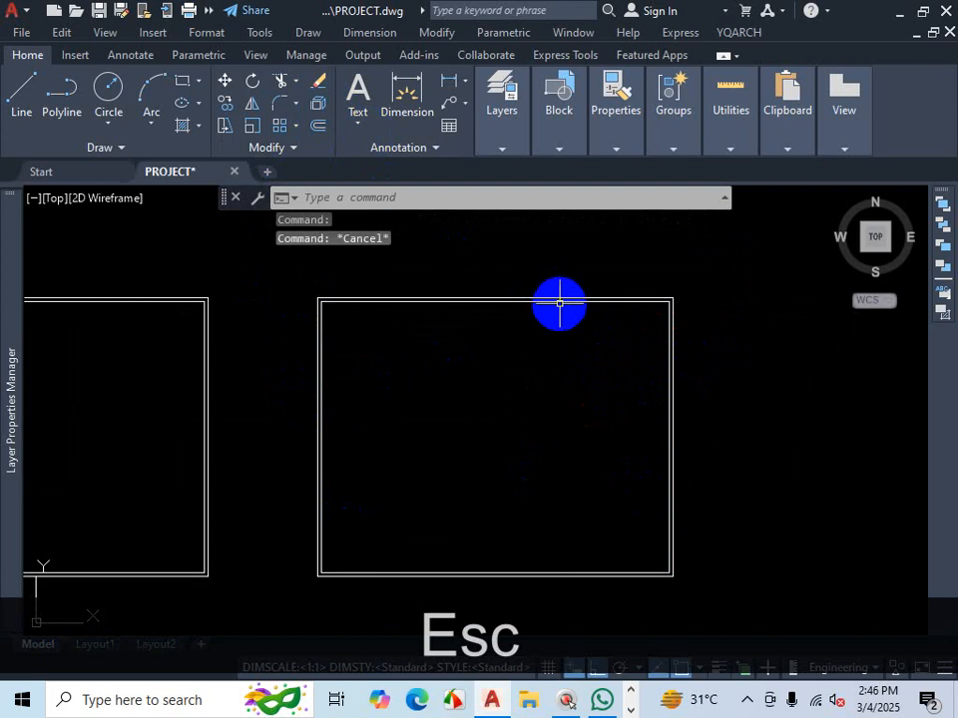
# - Undo both explode operations on the outlines
pyautogui.hotkey('ctrl', 'z')
pyautogui.hotkey('ctrl', 'z')
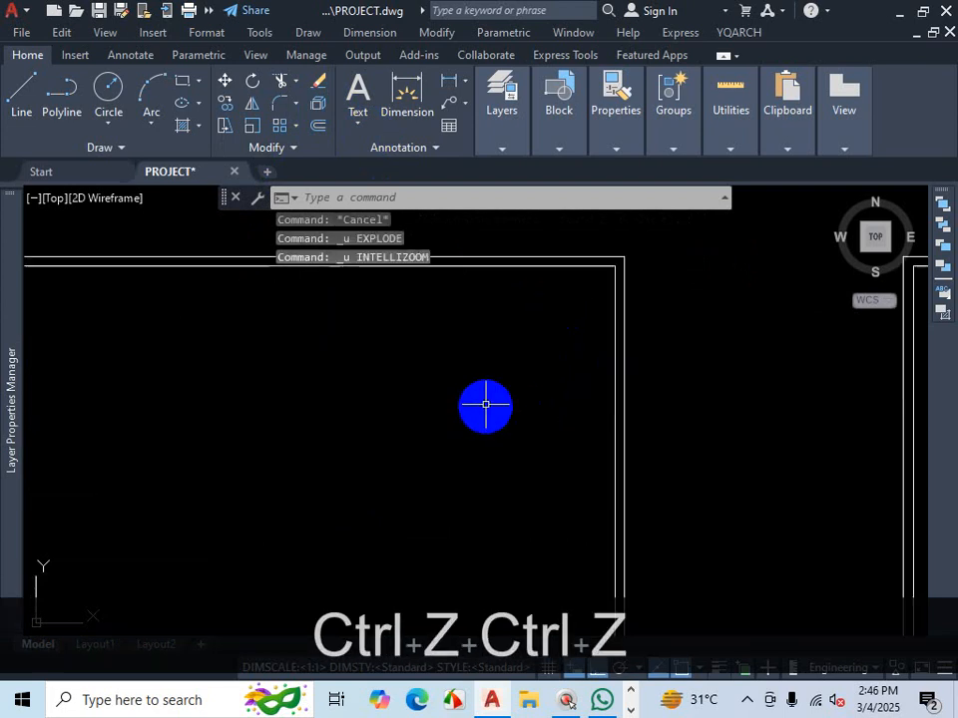
pyautogui.click(576, 246)
pyautogui.click(543, 297)
pyautogui.scroll(-5, 668, 369)
pyautogui.press('Escape')
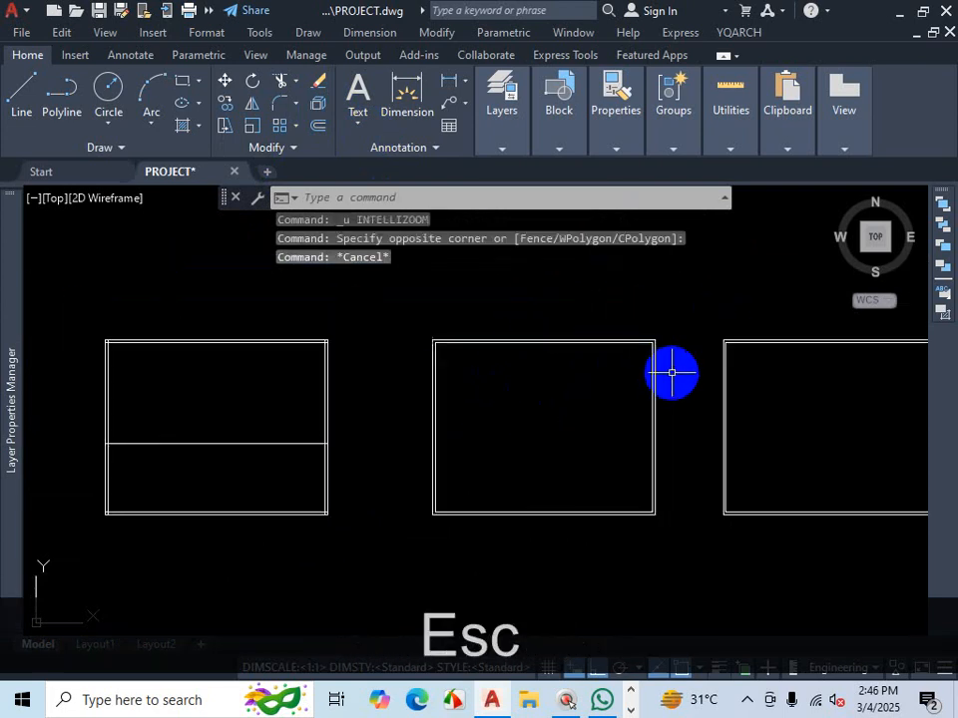
pyautogui.press('Escape')
pyautogui.hotkey('ctrl', 'z')
pyautogui.hotkey('ctrl', 'z')
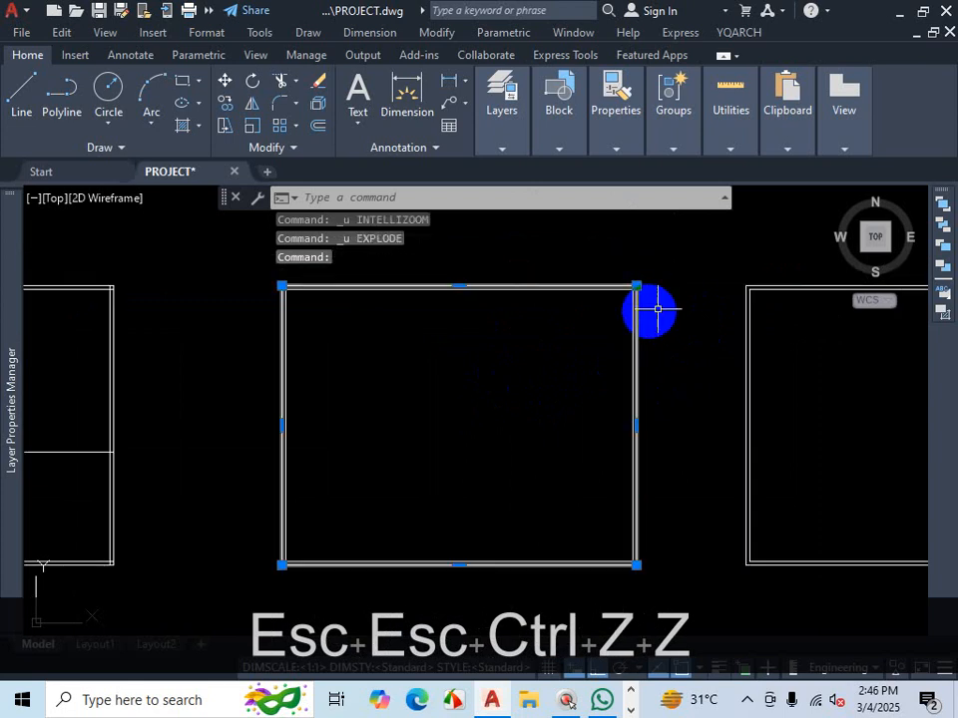
pyautogui.press('Escape')
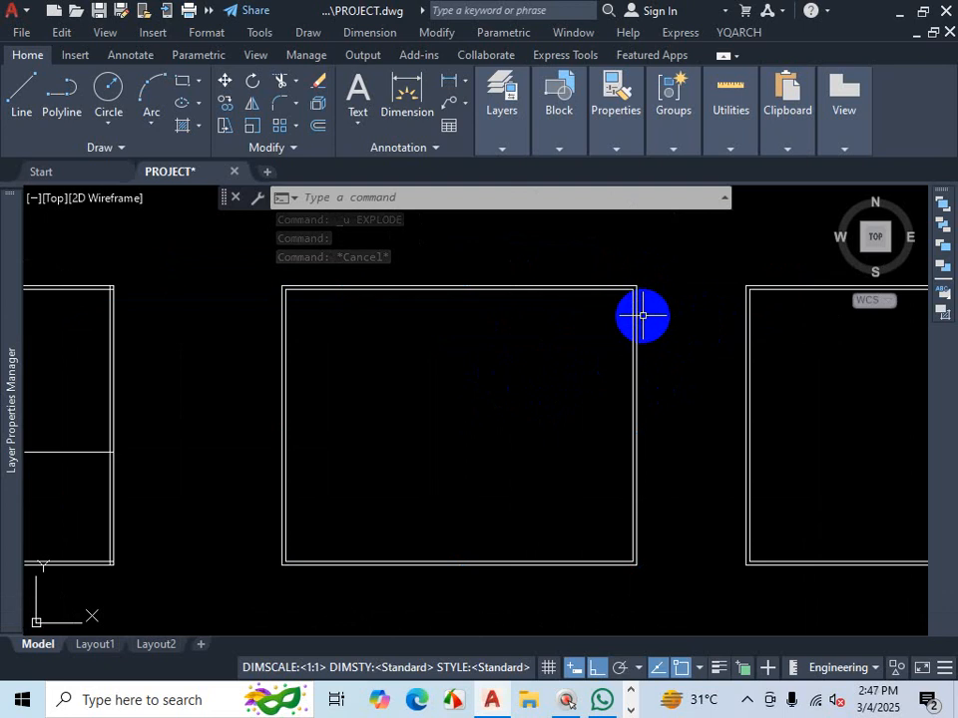
# - Explode the second outline's two wall polylines again and check one resulting wall line
pyautogui.write('x')
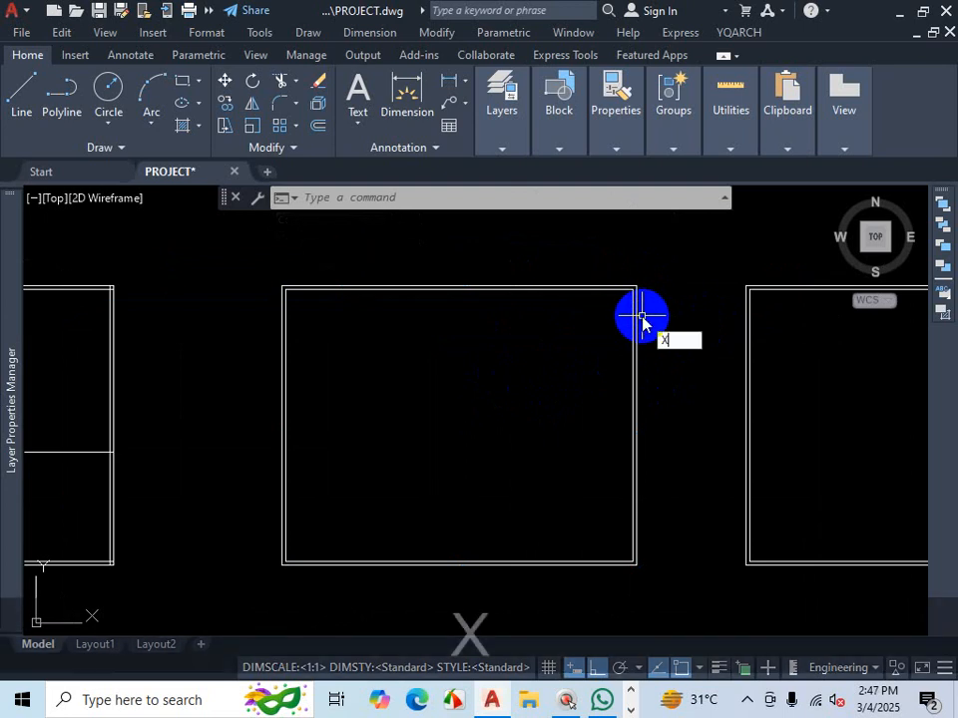
pyautogui.press('Return')
pyautogui.click(664, 271)
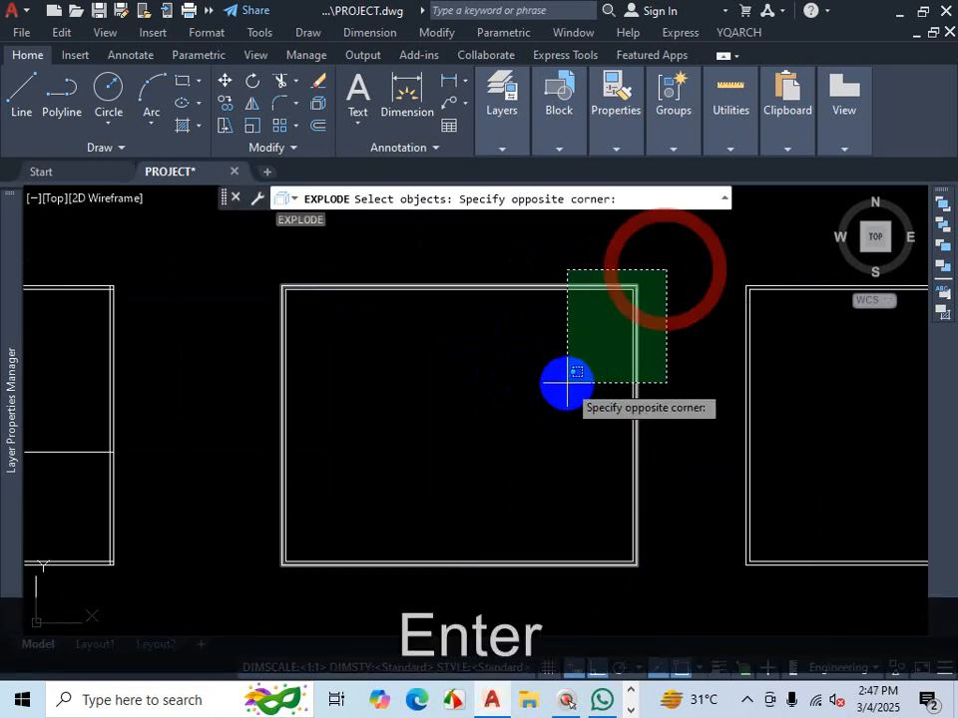
pyautogui.click(567, 380)
pyautogui.press('Return')
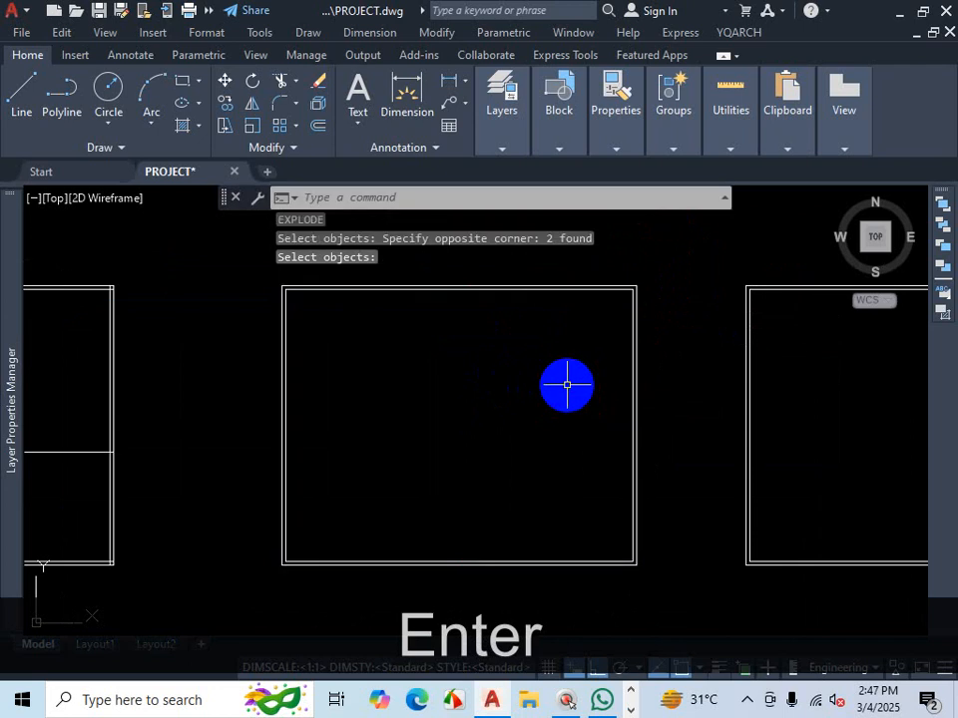
pyautogui.click(596, 285)
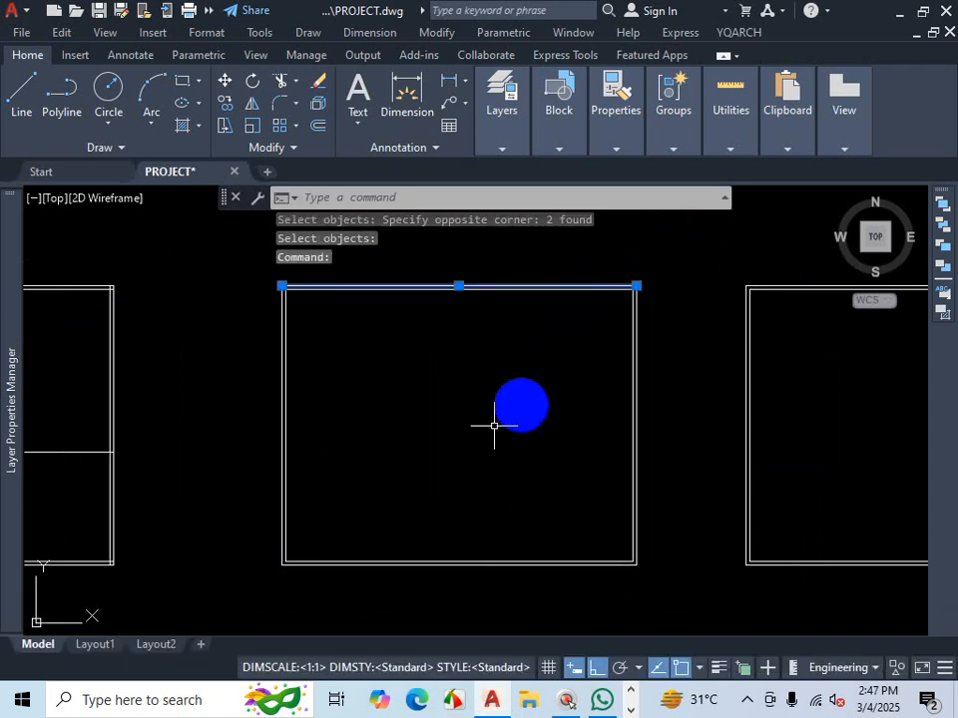
pyautogui.press('Escape')
pyautogui.scroll(-2, 504, 409)
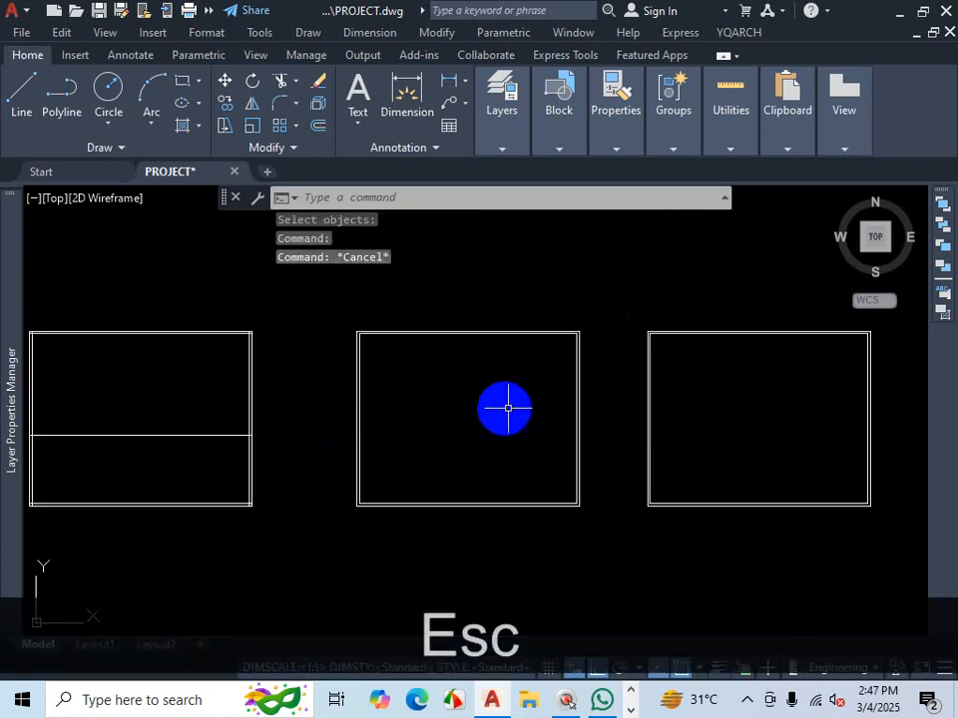
# - Start Offset with the Through option and offset the second outline's inner bottom wall line 12' upward
pyautogui.scroll(-4, 508, 409)
pyautogui.scroll(6, 497, 421)
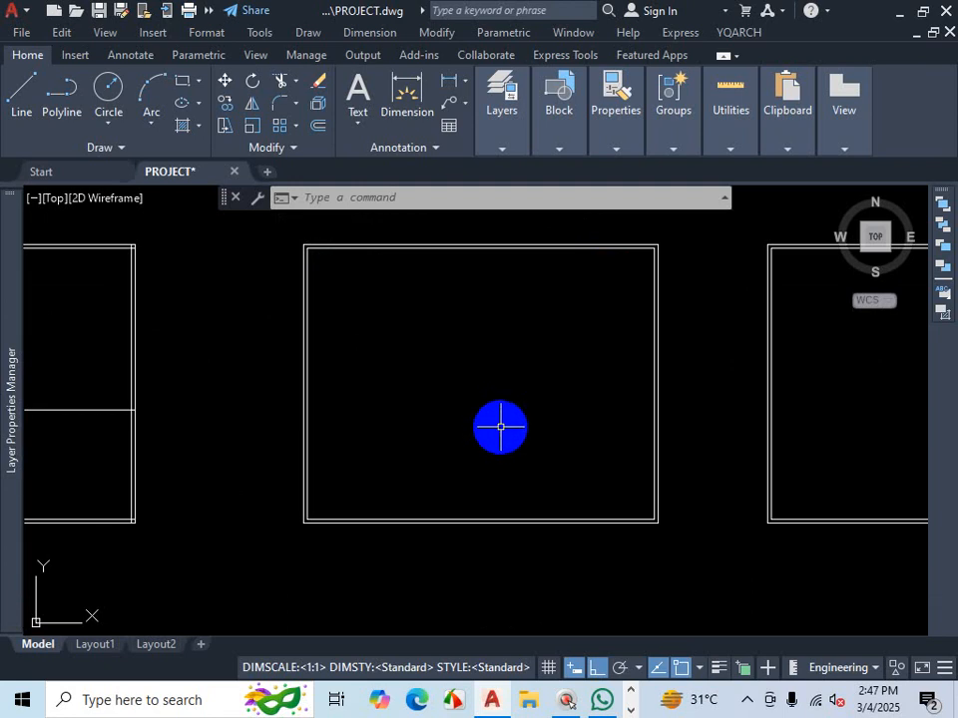
pyautogui.scroll(2, 489, 469)
pyautogui.write('o')
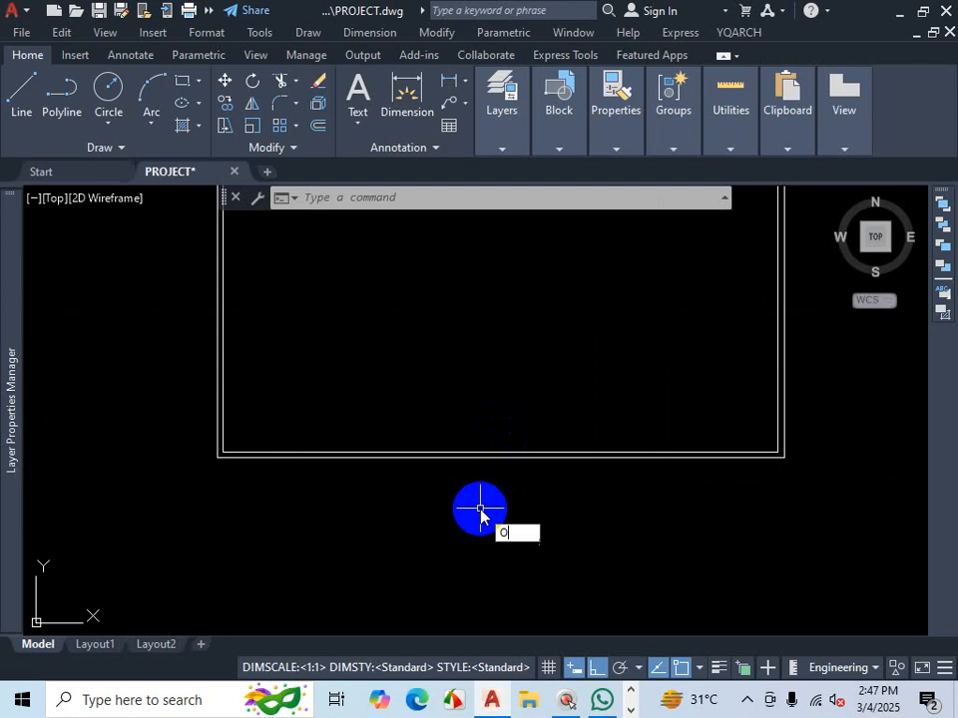
pyautogui.press('Return')
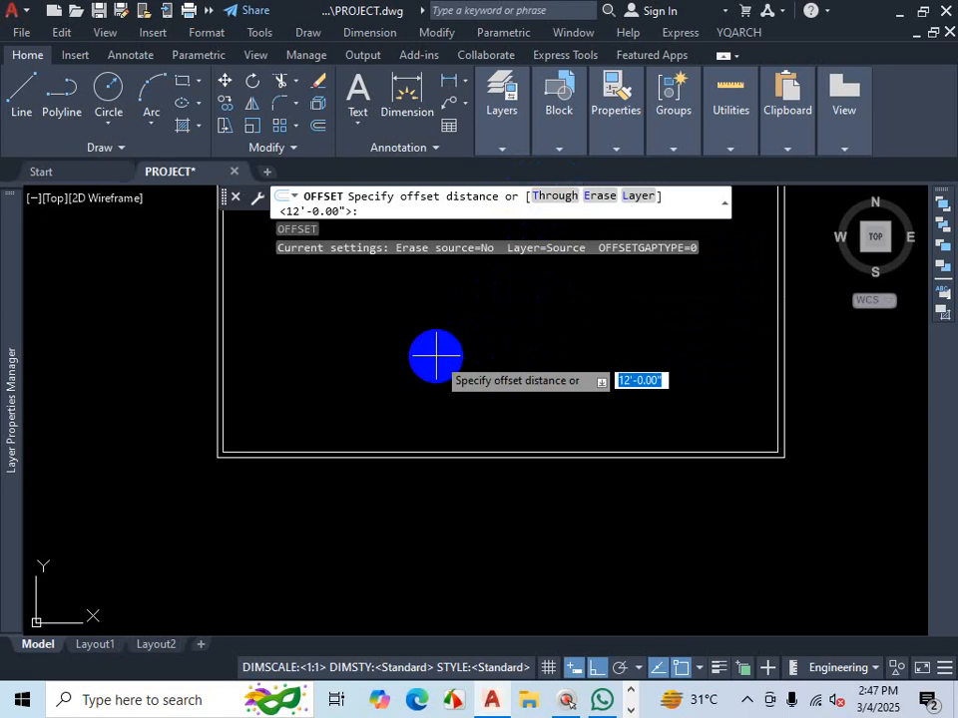
pyautogui.write('T')
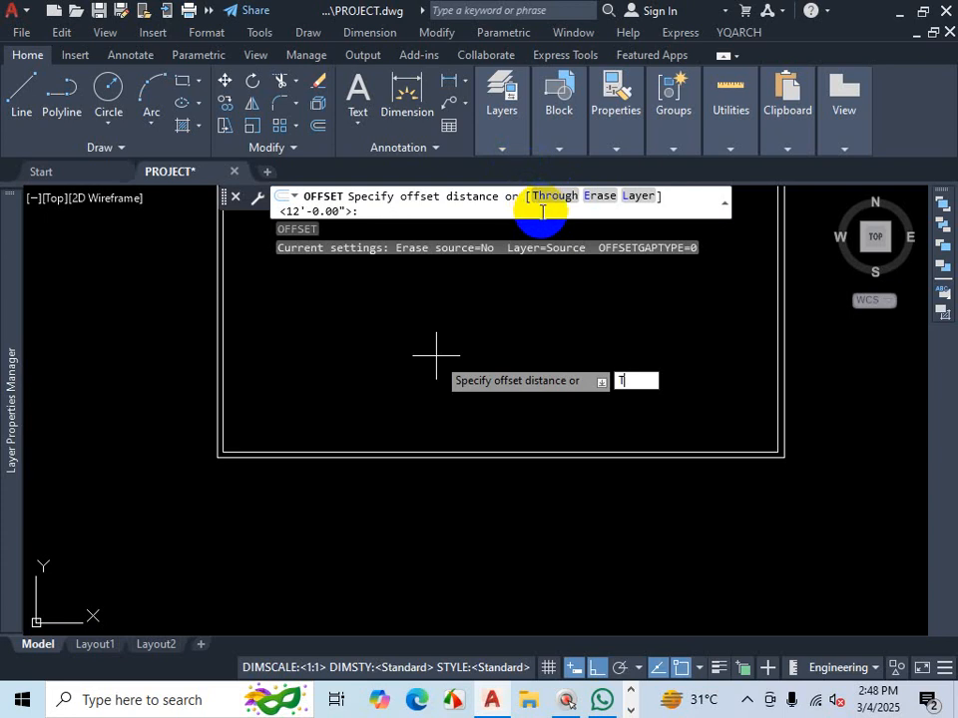
pyautogui.press('Return')
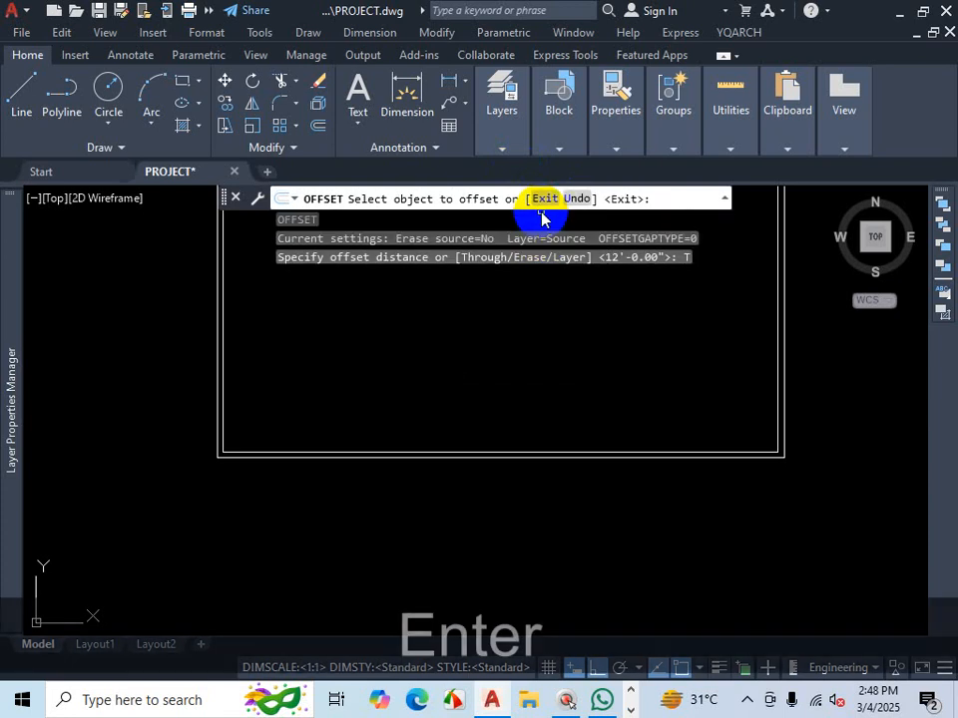
pyautogui.scroll(-3, 484, 439)
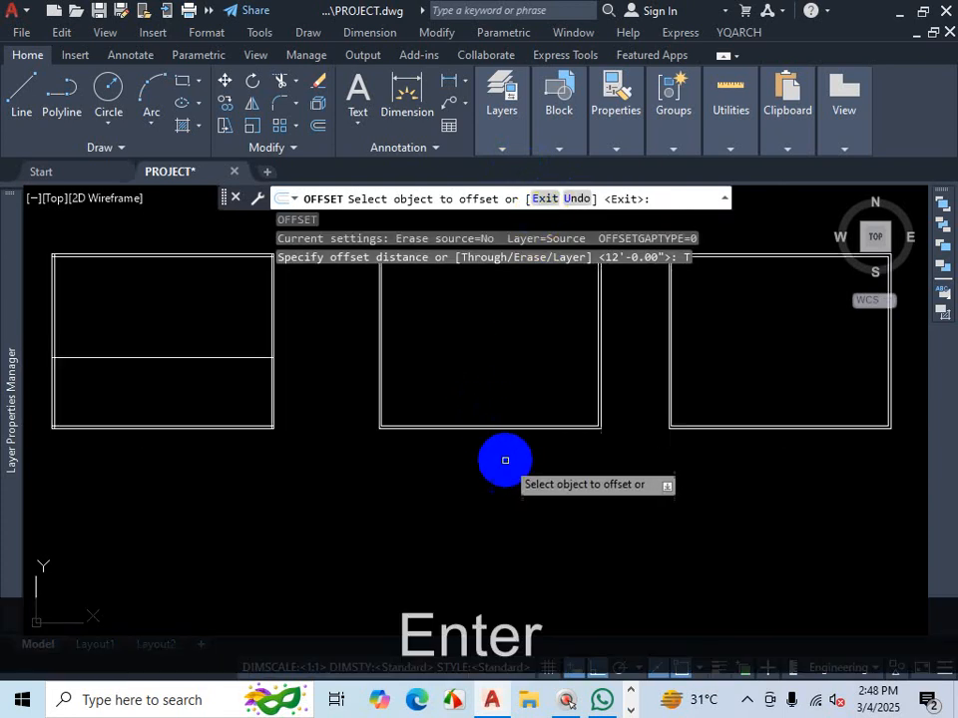
pyautogui.scroll(4, 467, 370)
pyautogui.scroll(2, 507, 531)
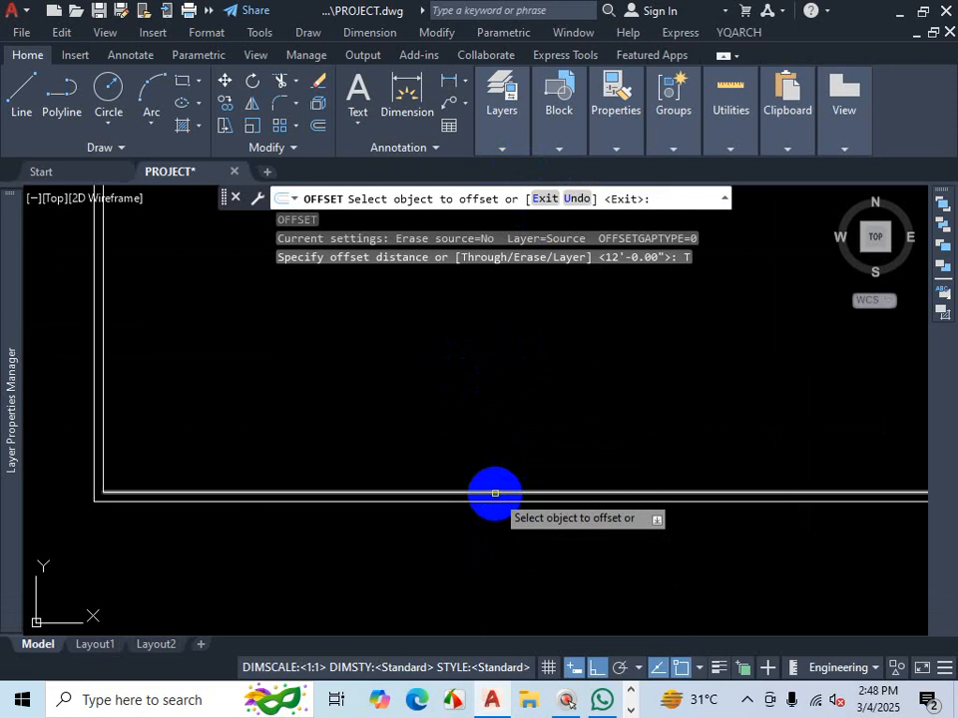
pyautogui.click(495, 492)
pyautogui.scroll(-2, 492, 484)
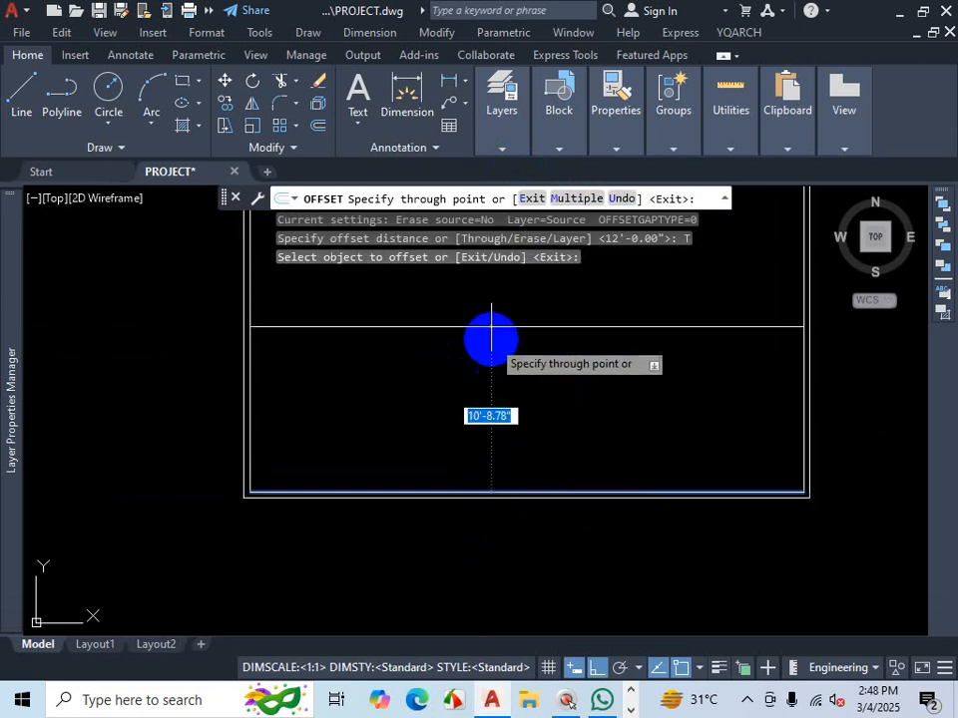
pyautogui.scroll(-4, 491, 339)
pyautogui.scroll(4, 526, 417)
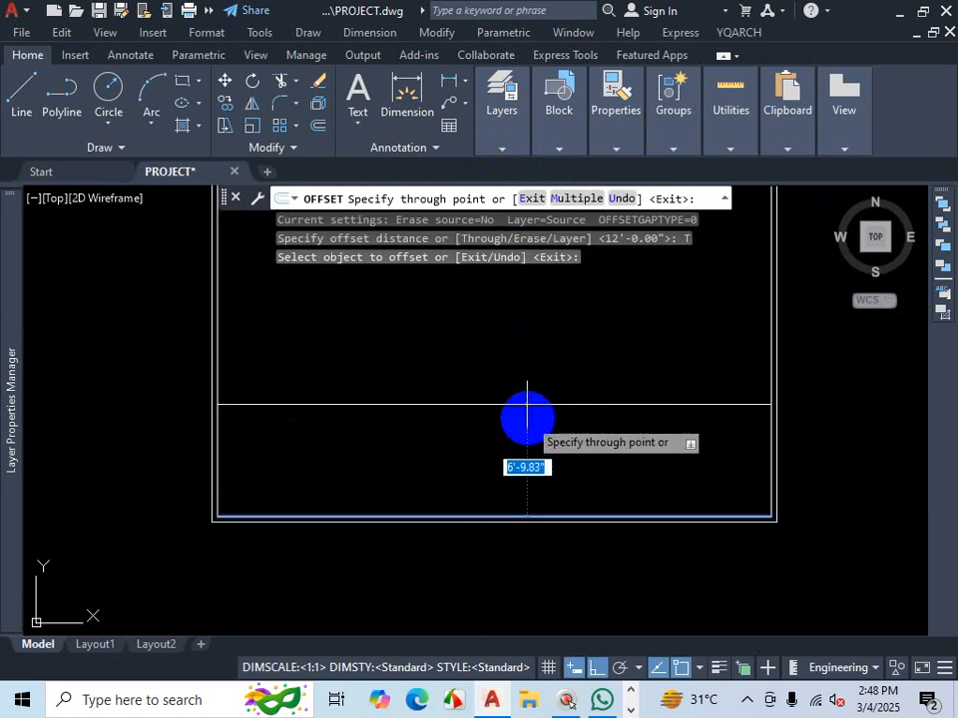
pyautogui.scroll(-2, 527, 417)
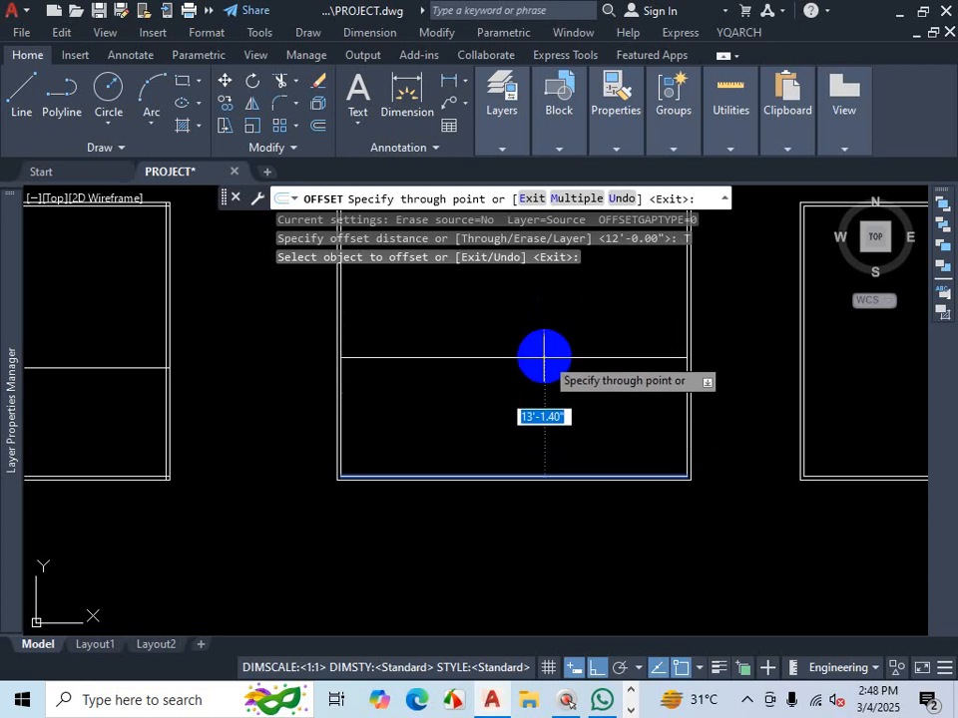
pyautogui.write('12')
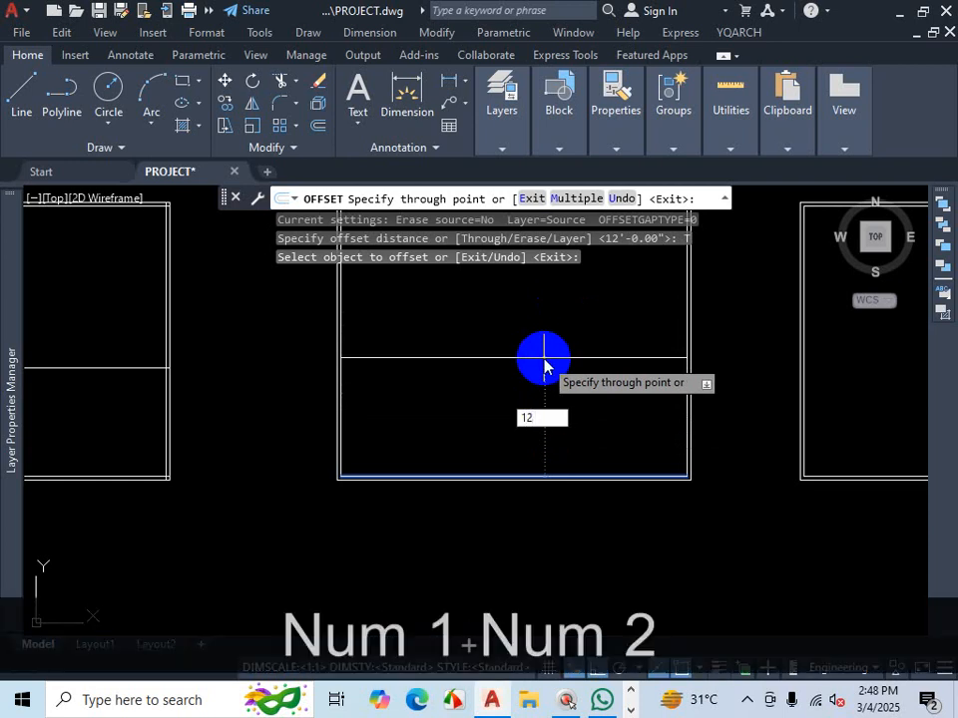
pyautogui.write("'")
pyautogui.press('Return')
# - Offset the new line 5" upward to form the wall thickness
pyautogui.scroll(-2, 554, 404)
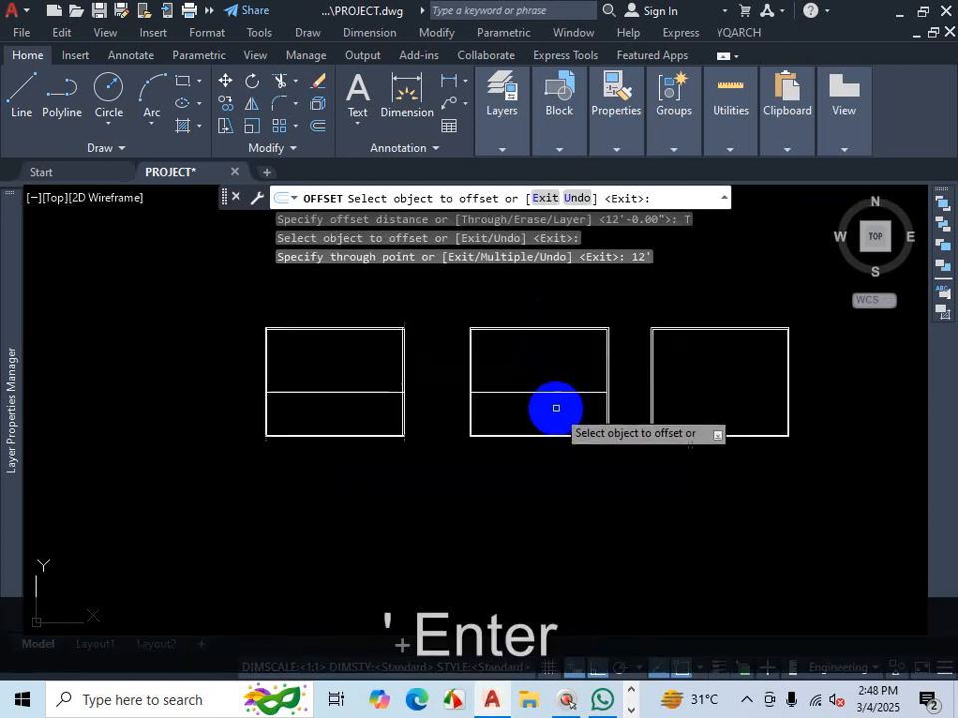
pyautogui.scroll(3, 553, 406)
pyautogui.scroll(2, 556, 457)
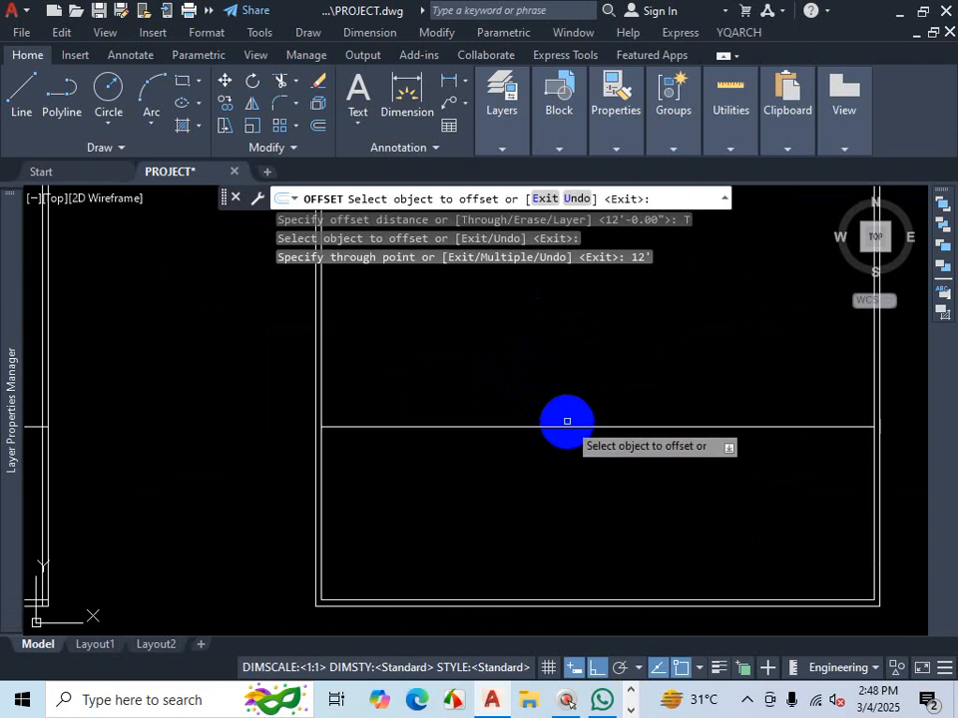
pyautogui.click(566, 426)
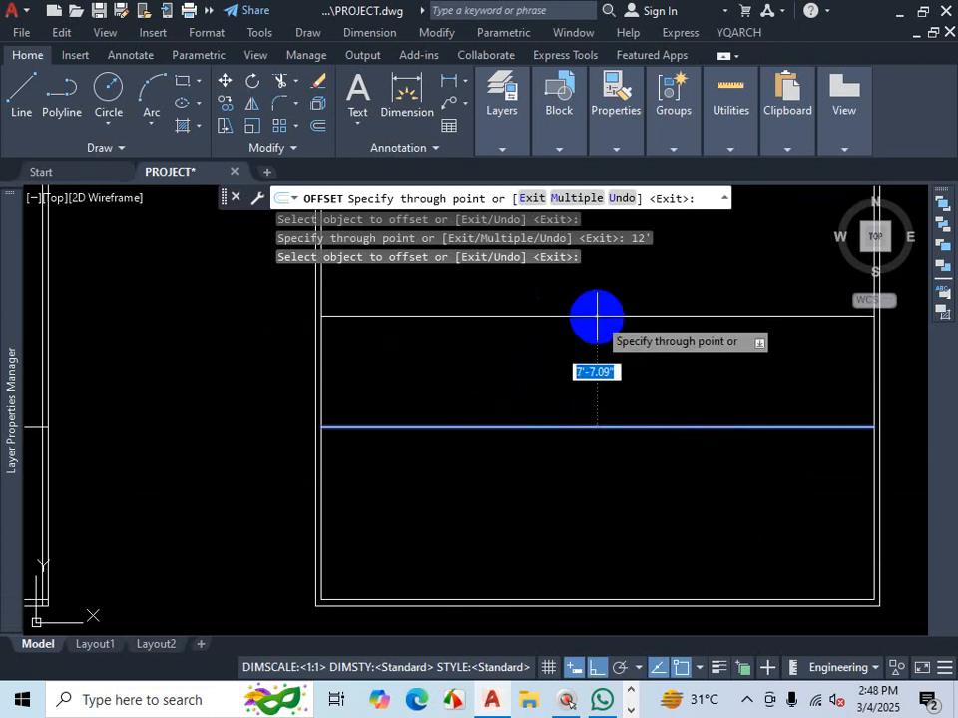
pyautogui.scroll(2, 596, 316)
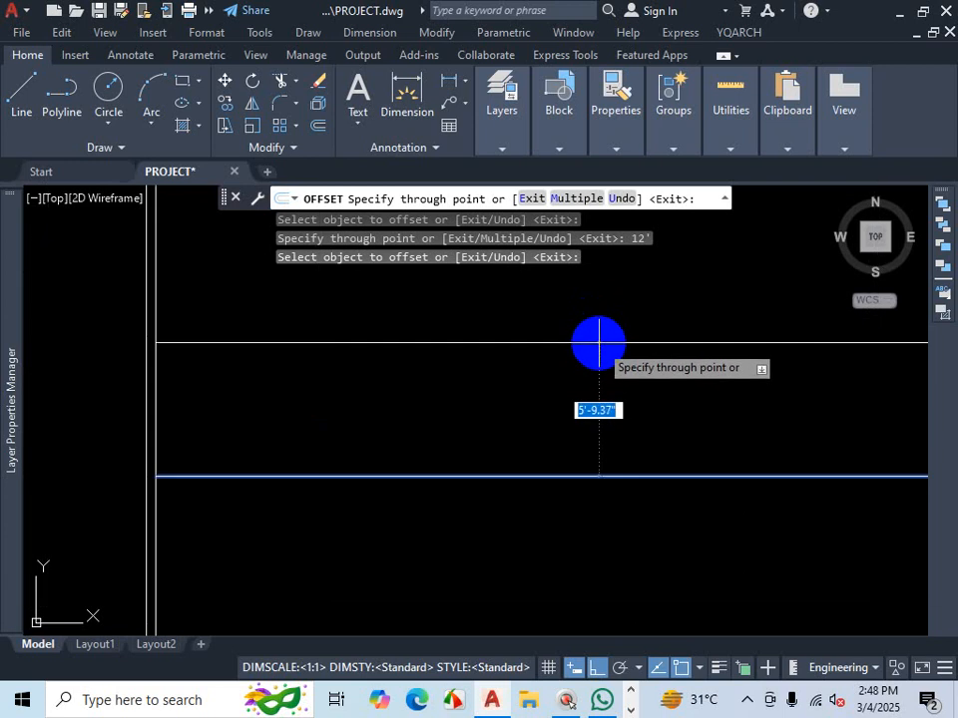
pyautogui.write('5')
pyautogui.press('Return')
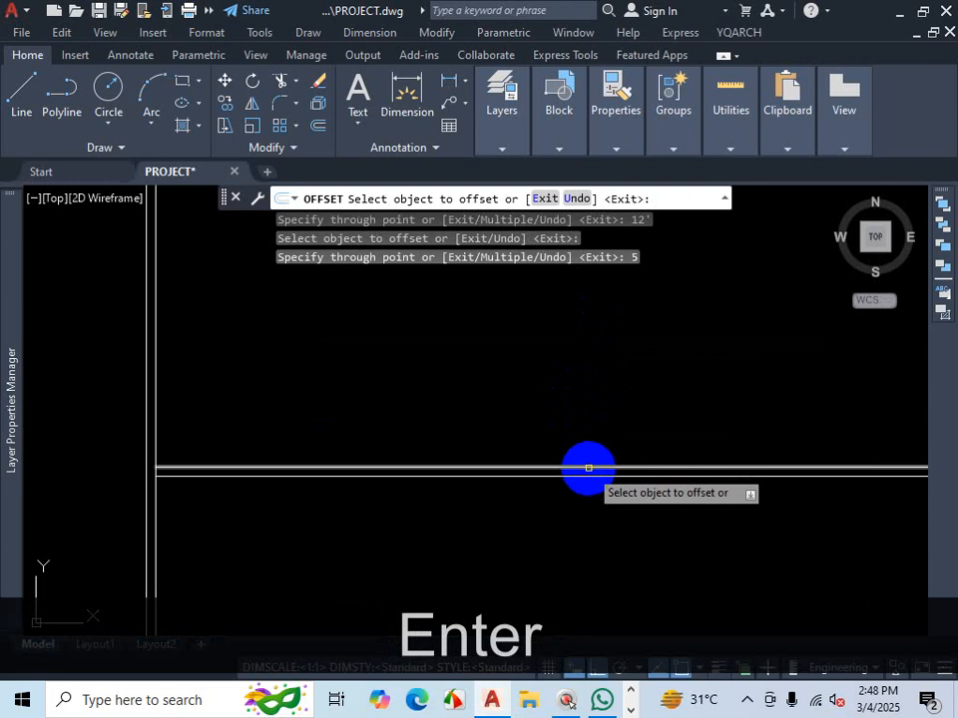
# - Offset the upper wall line 4' upward for the next room
pyautogui.scroll(4, 591, 468)
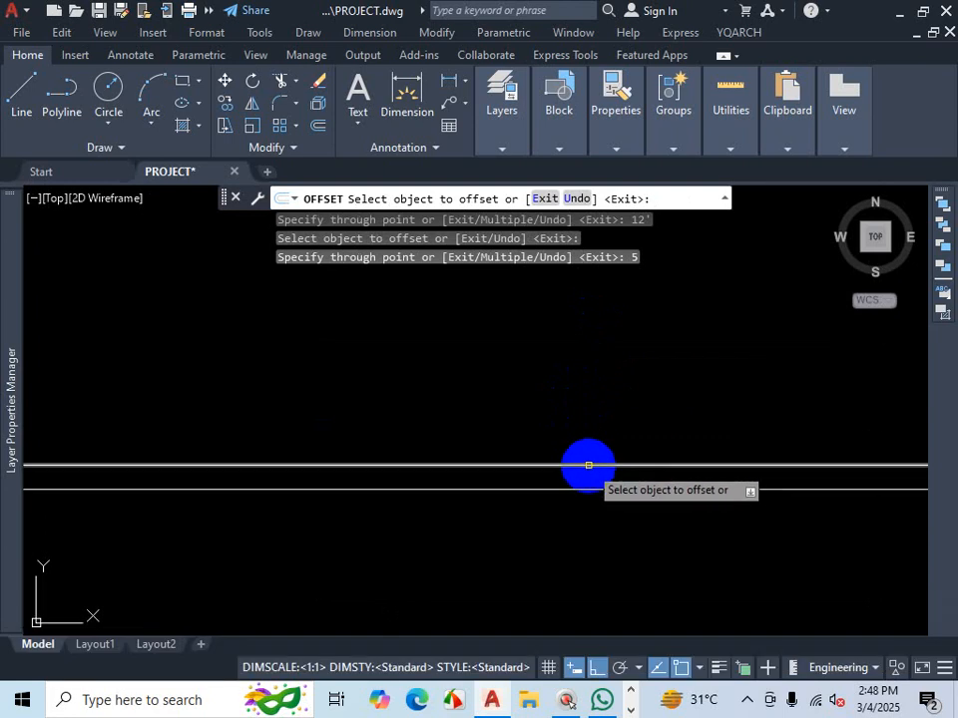
pyautogui.click(589, 465)
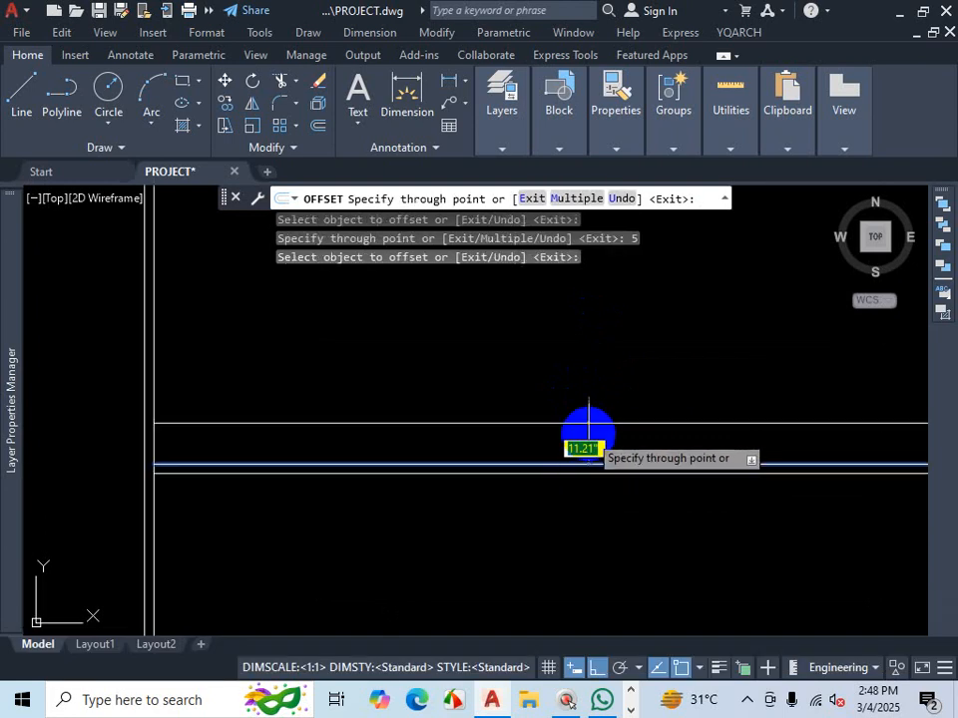
pyautogui.scroll(-4, 583, 399)
pyautogui.scroll(3, 578, 361)
pyautogui.write('4')
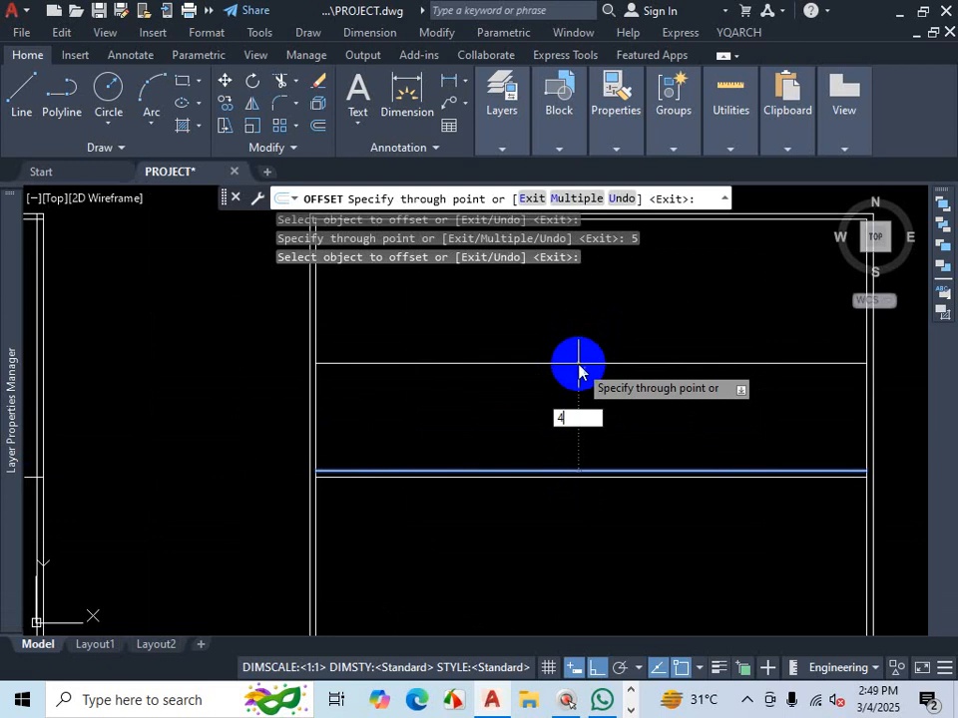
pyautogui.write("'")
pyautogui.press('Return')
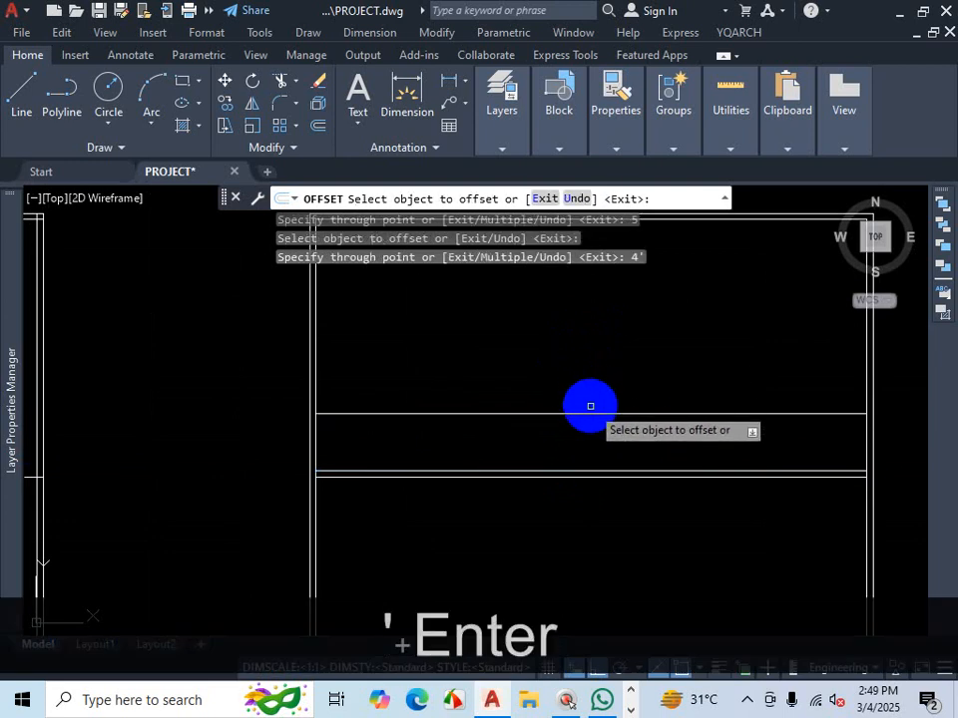
# - Offset the 4' line another 5" upward to complete that wall
pyautogui.rightClick(589, 416)
pyautogui.click(573, 416)
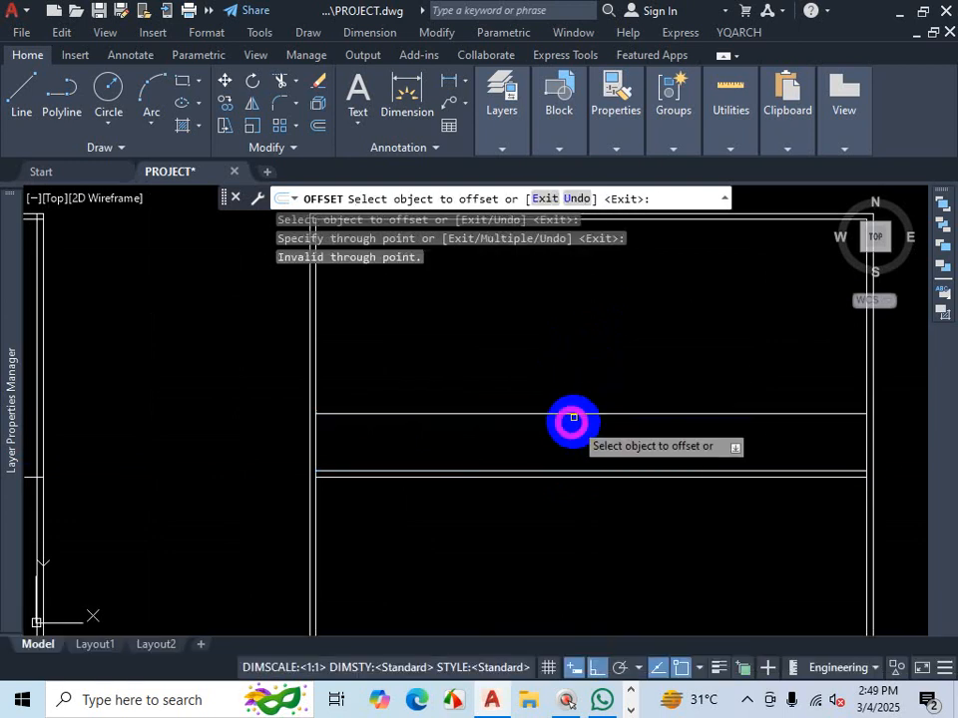
pyautogui.click(574, 413)
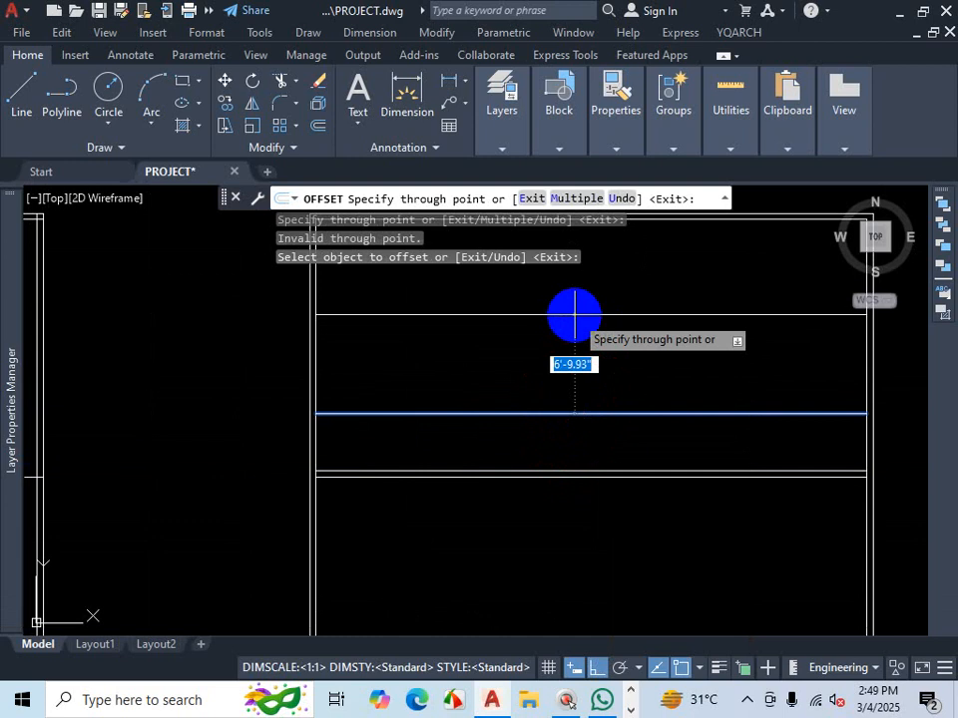
pyautogui.write('5')
pyautogui.press('Return')
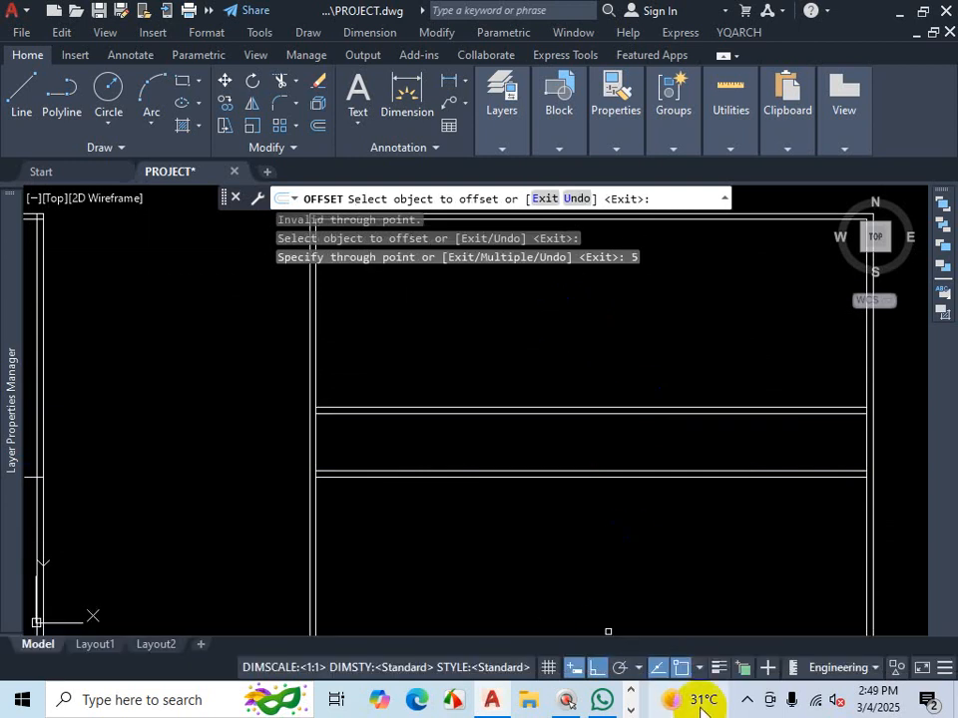
# - Switch to the PDF floor plan to check the room sizes, then return to the drawing
pyautogui.click(747, 698)
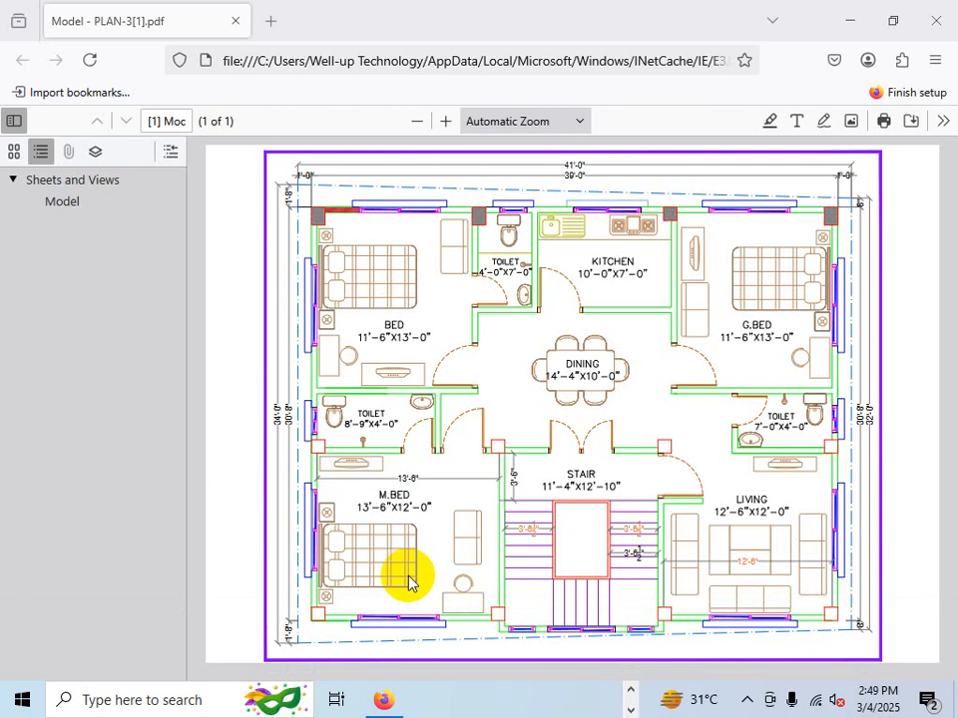
pyautogui.press('Escape')
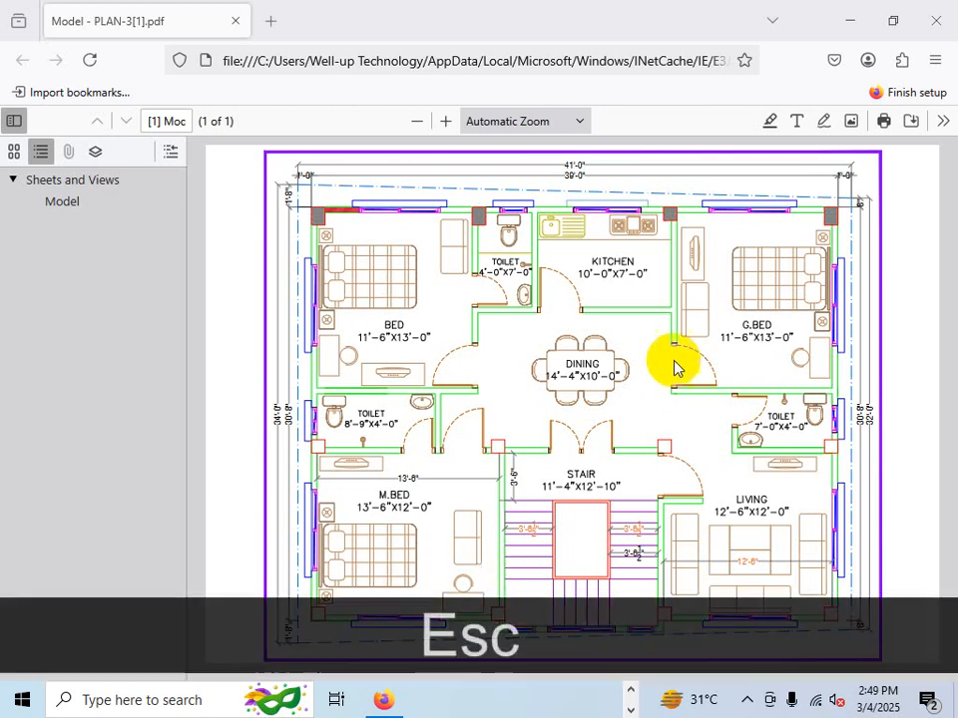
pyautogui.click(849, 20)
# - Cancel Offset and erase the horizontal dividing line inside the first outline
pyautogui.scroll(-3, 530, 451)
pyautogui.scroll(2, 406, 451)
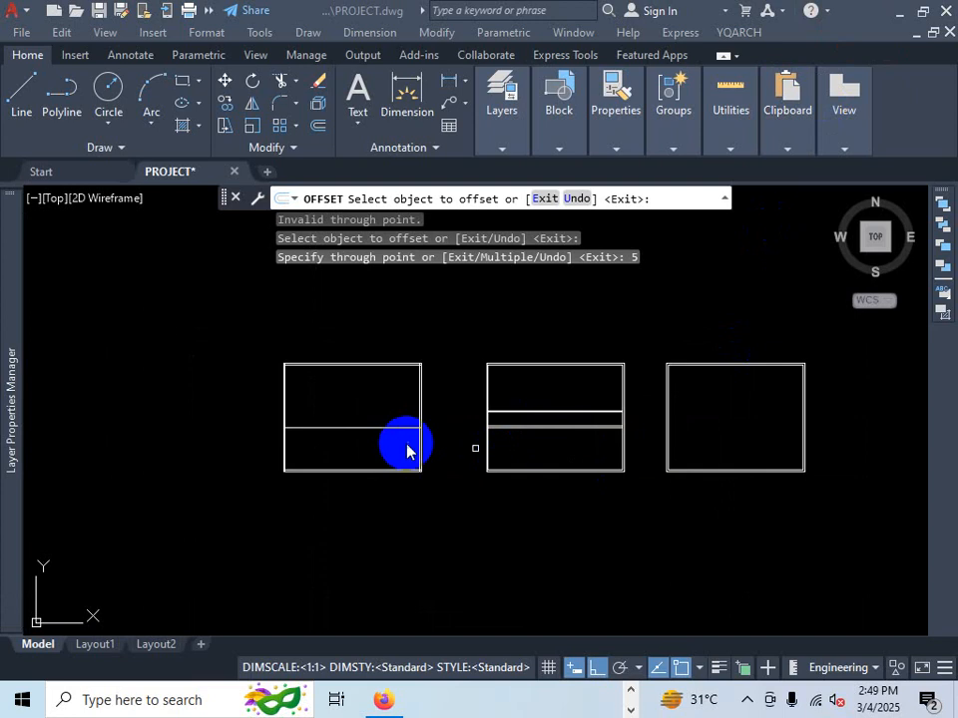
pyautogui.scroll(5, 366, 444)
pyautogui.click(398, 410)
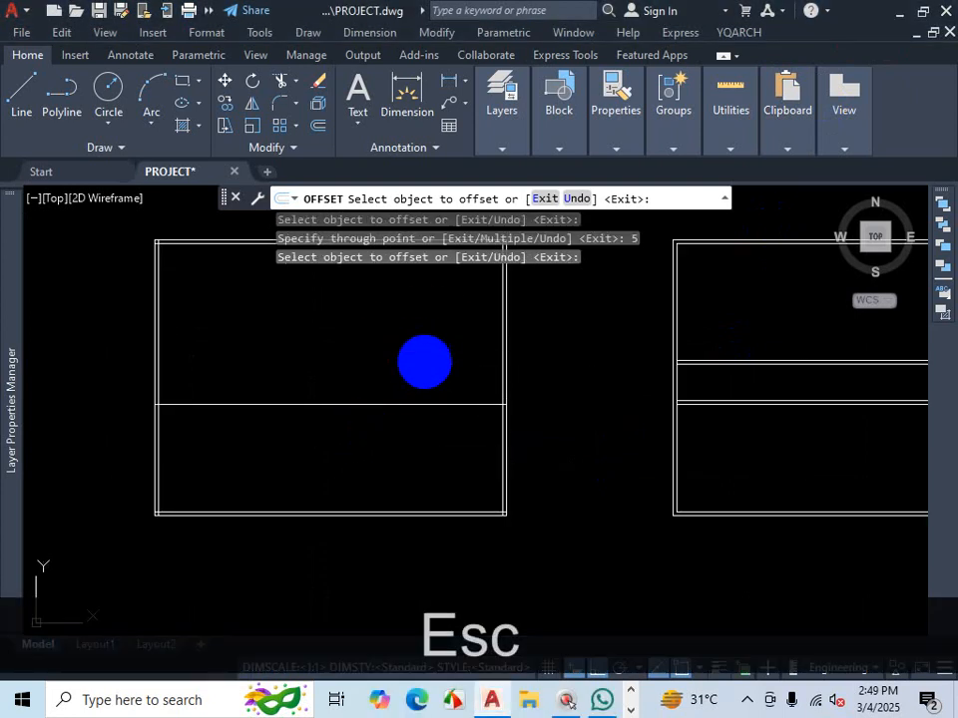
pyautogui.press('Escape')
pyautogui.click(377, 351)
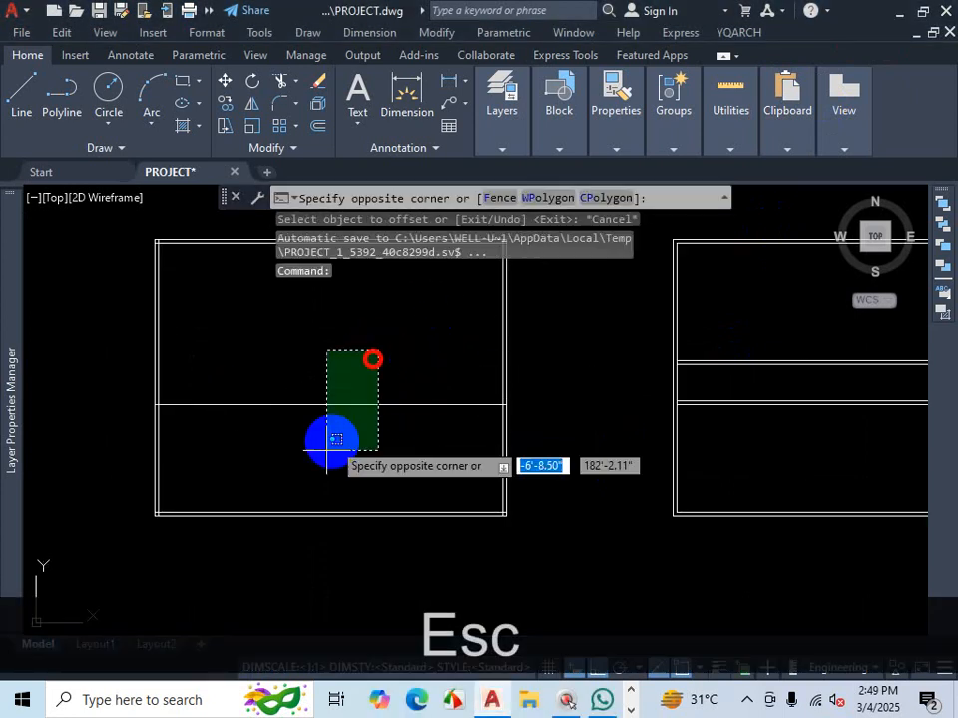
pyautogui.click(322, 449)
pyautogui.press('Delete')
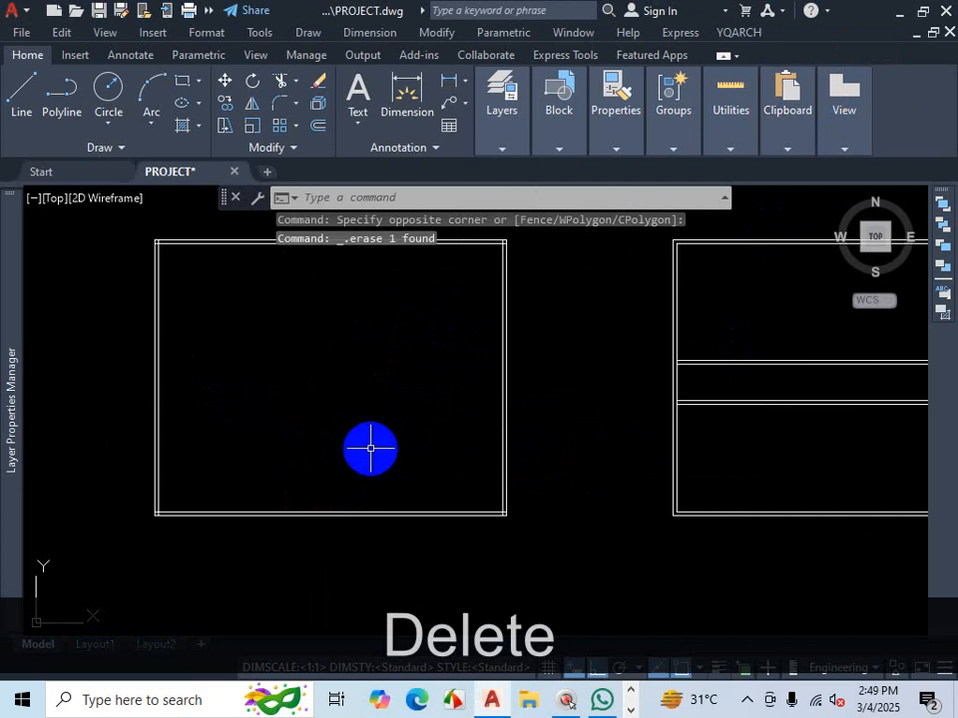
# - Offset the first outline's inner bottom wall line 12' upward
pyautogui.write('o')
pyautogui.press('Return')
pyautogui.write("12'")
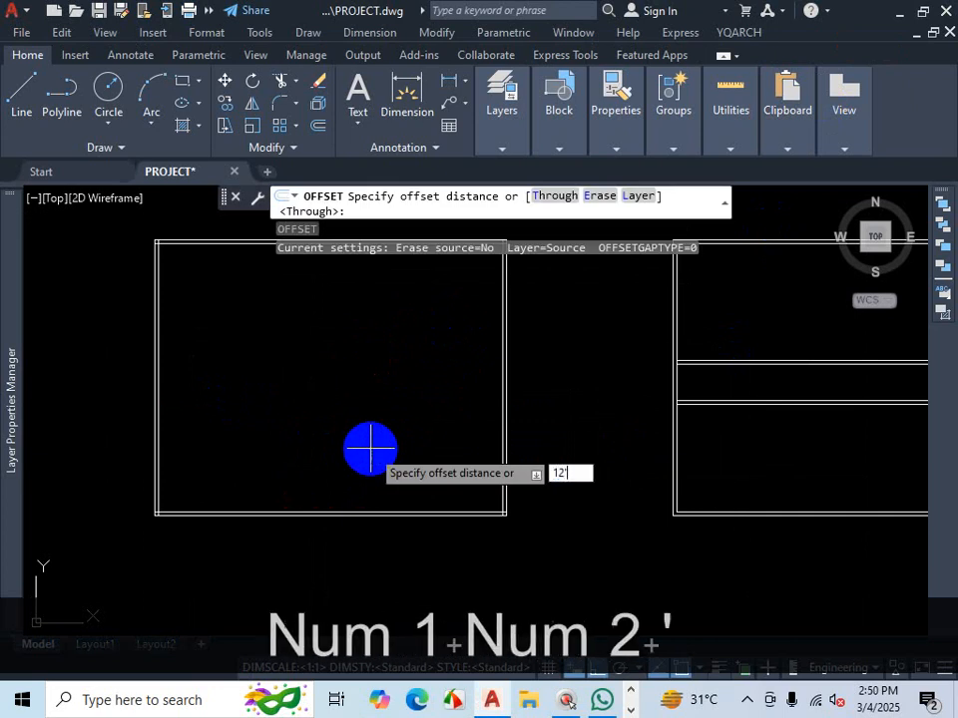
pyautogui.press('Return')
pyautogui.scroll(-2, 467, 425)
pyautogui.scroll(5, 370, 481)
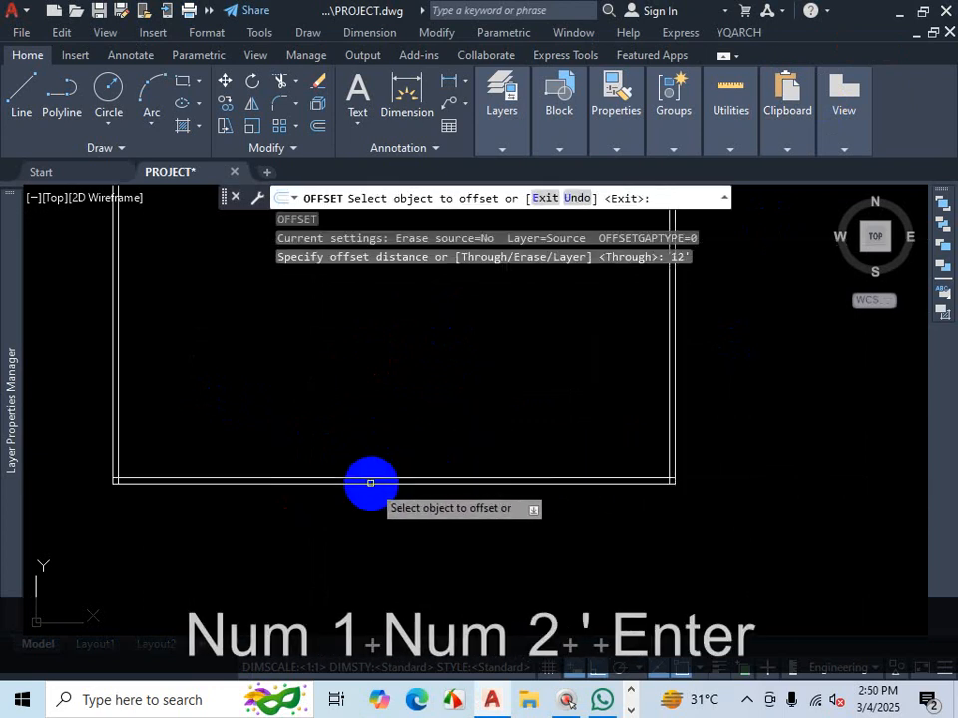
pyautogui.click(374, 475)
pyautogui.scroll(-3, 439, 429)
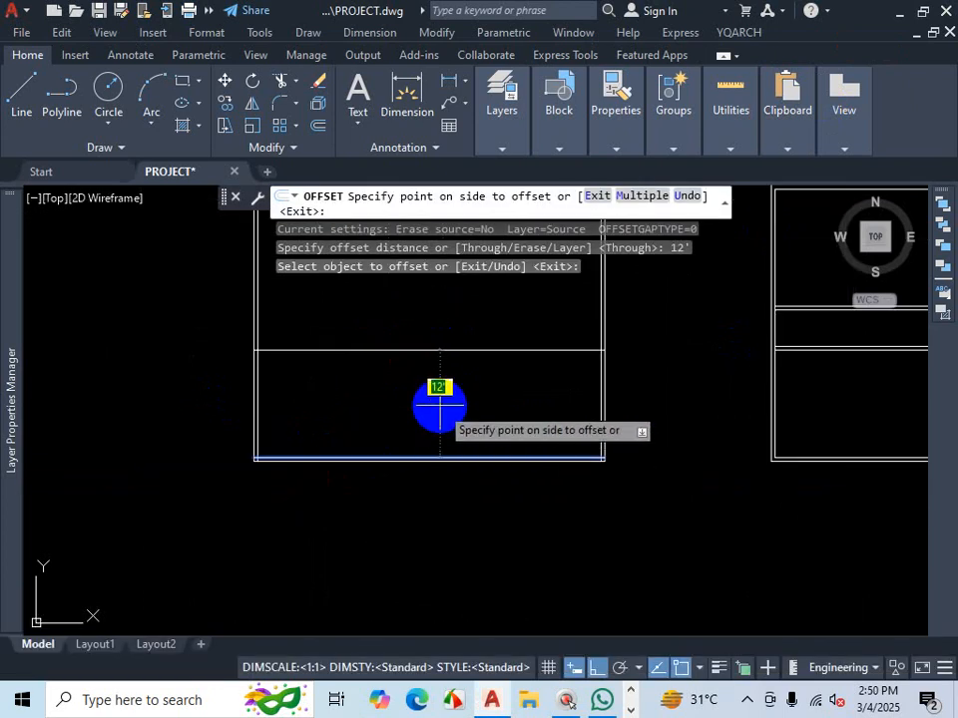
pyautogui.click(439, 405)
# - Offset the new 12' dividing line 5" to form the second face of that interior wall, then exit Offset
pyautogui.scroll(-2, 440, 406)
pyautogui.scroll(6, 444, 407)
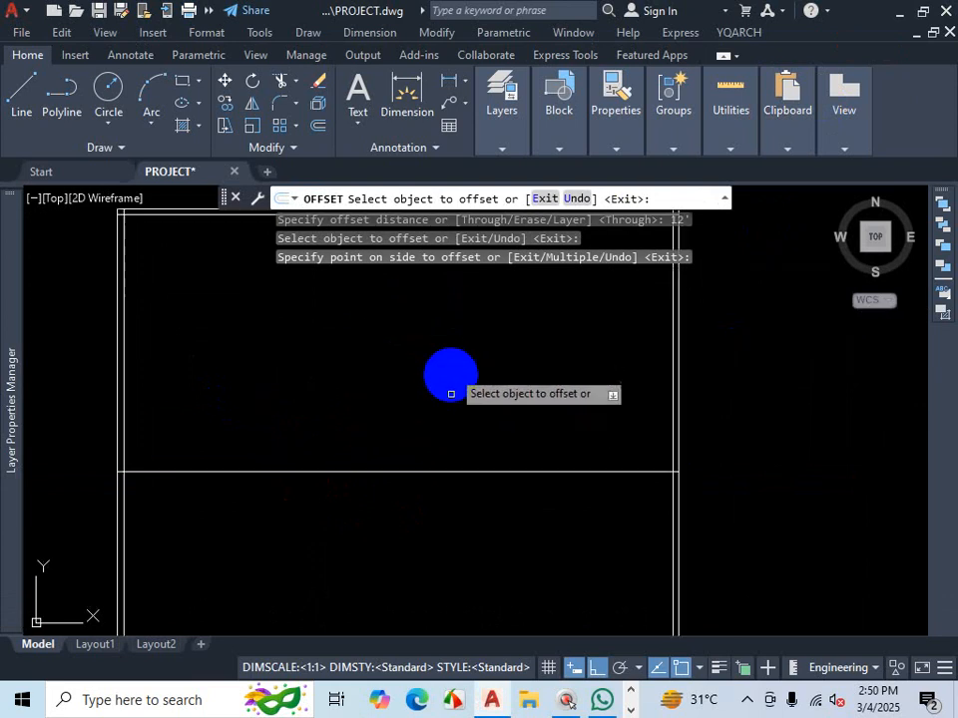
pyautogui.click(442, 471)
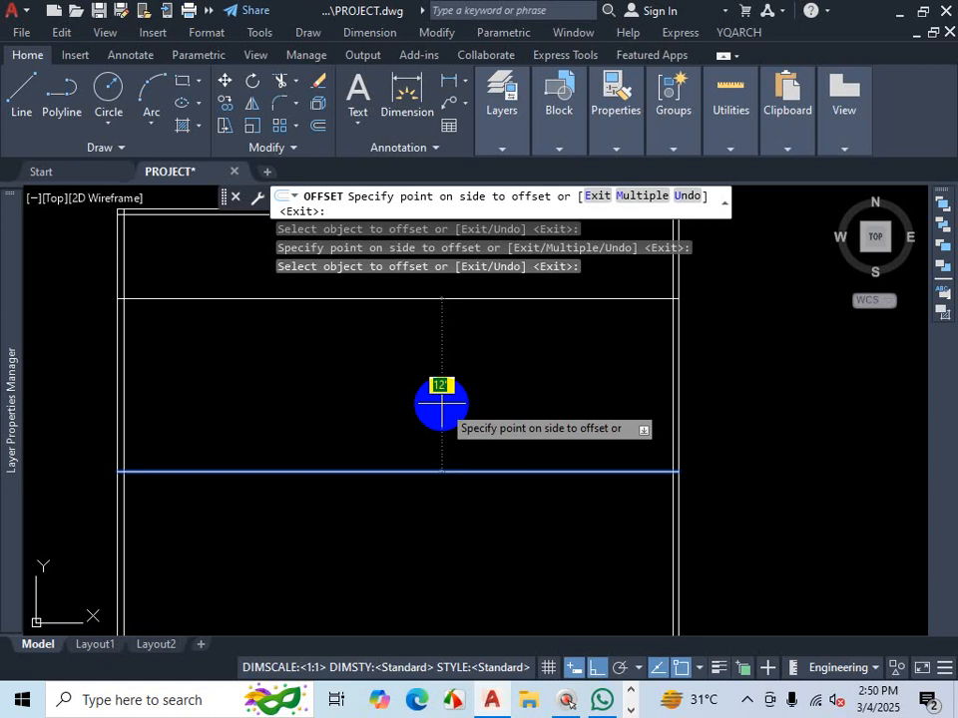
pyautogui.write('5')
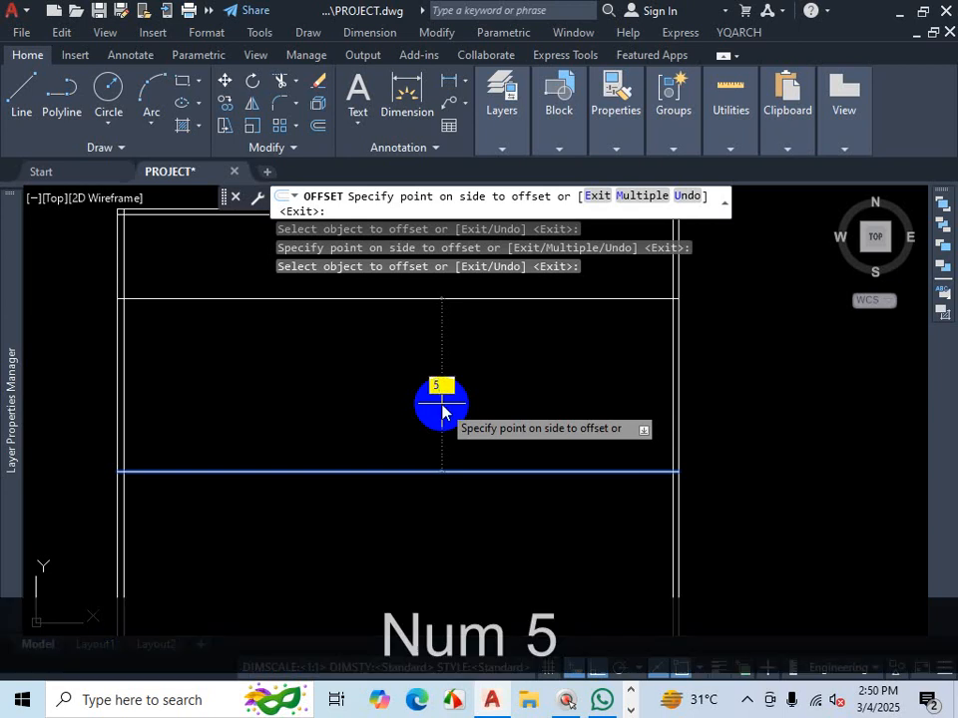
pyautogui.press('Return')
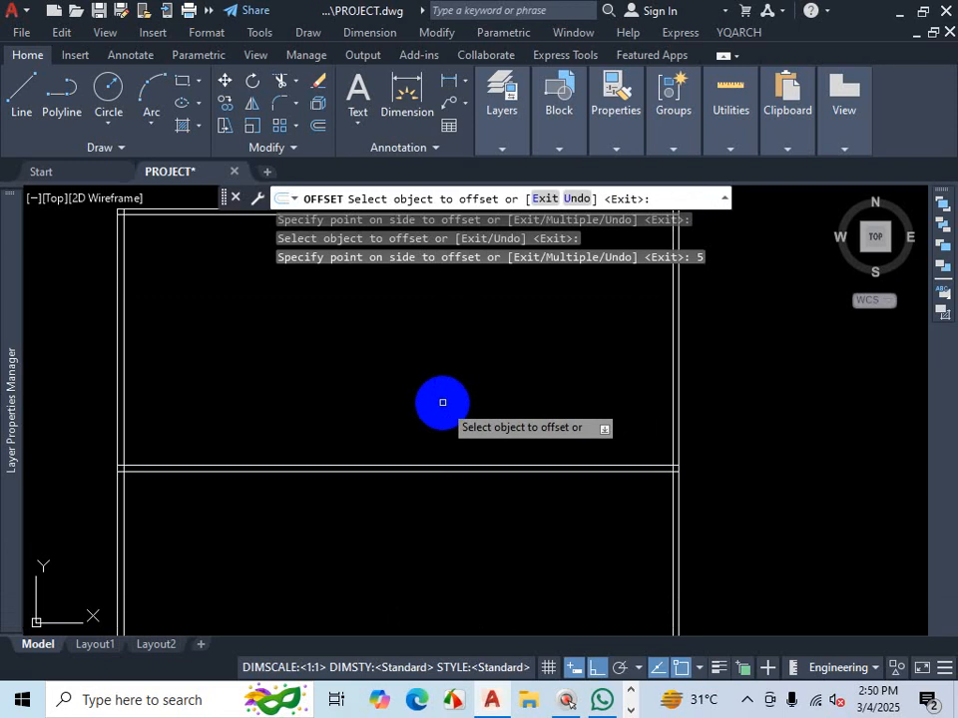
pyautogui.scroll(-5, 443, 402)
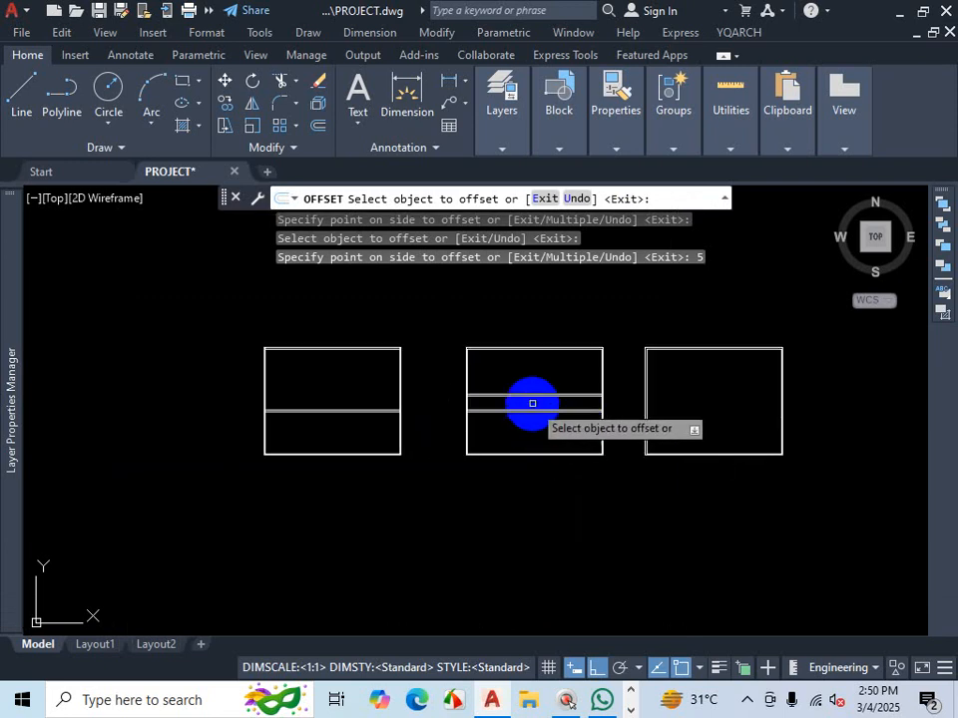
pyautogui.scroll(2, 342, 435)
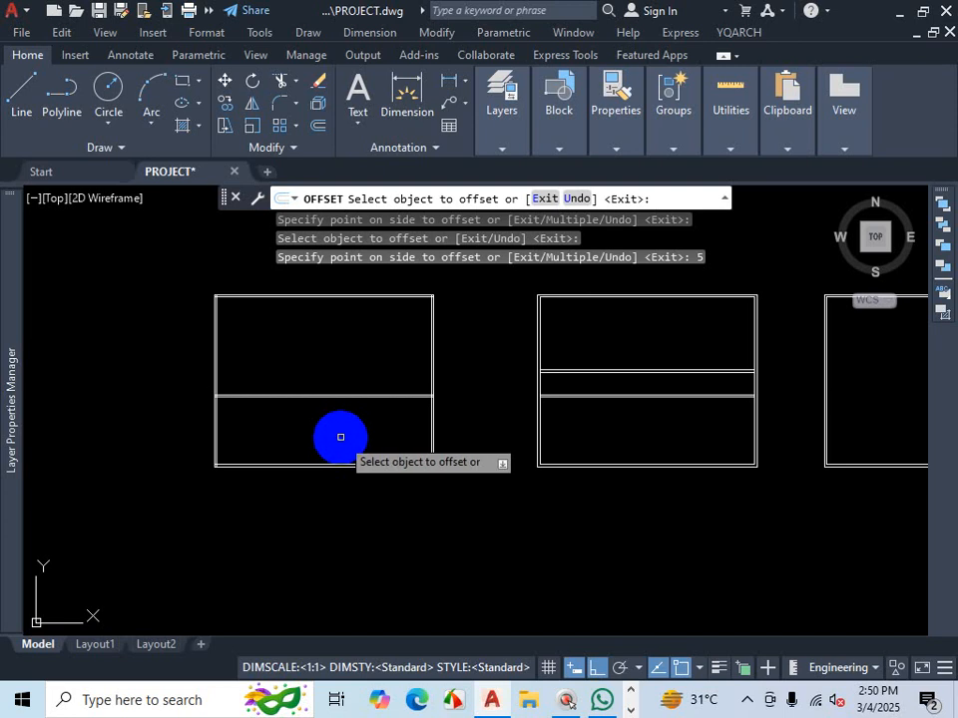
pyautogui.press('Escape')
# - Explode the third outline and its 5" offset into separate lines
pyautogui.scroll(-4, 359, 430)
pyautogui.scroll(6, 559, 439)
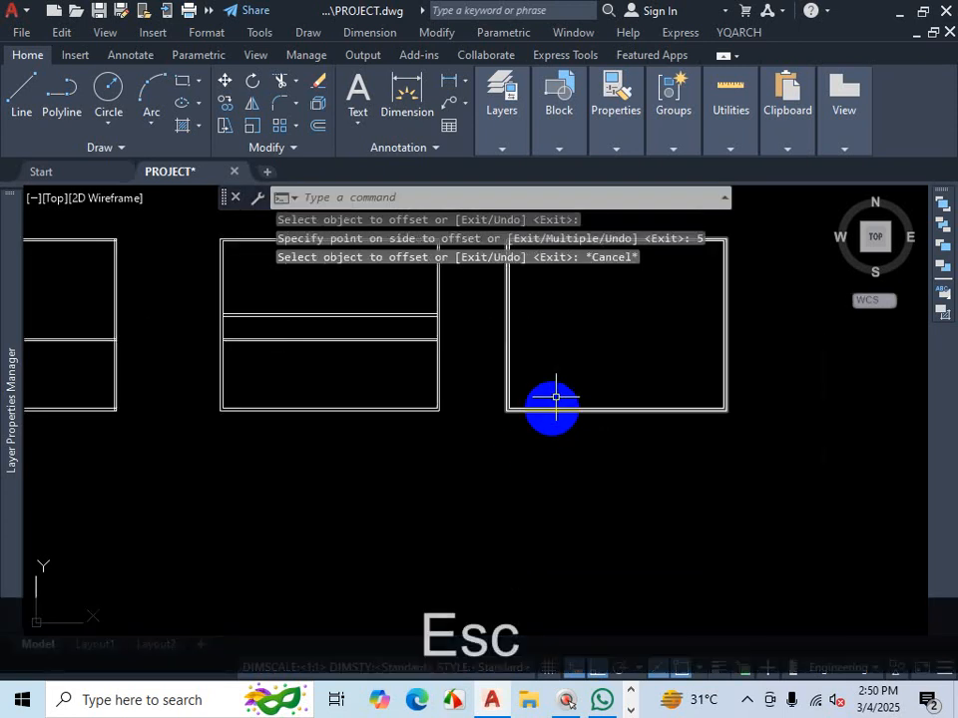
pyautogui.click(554, 405)
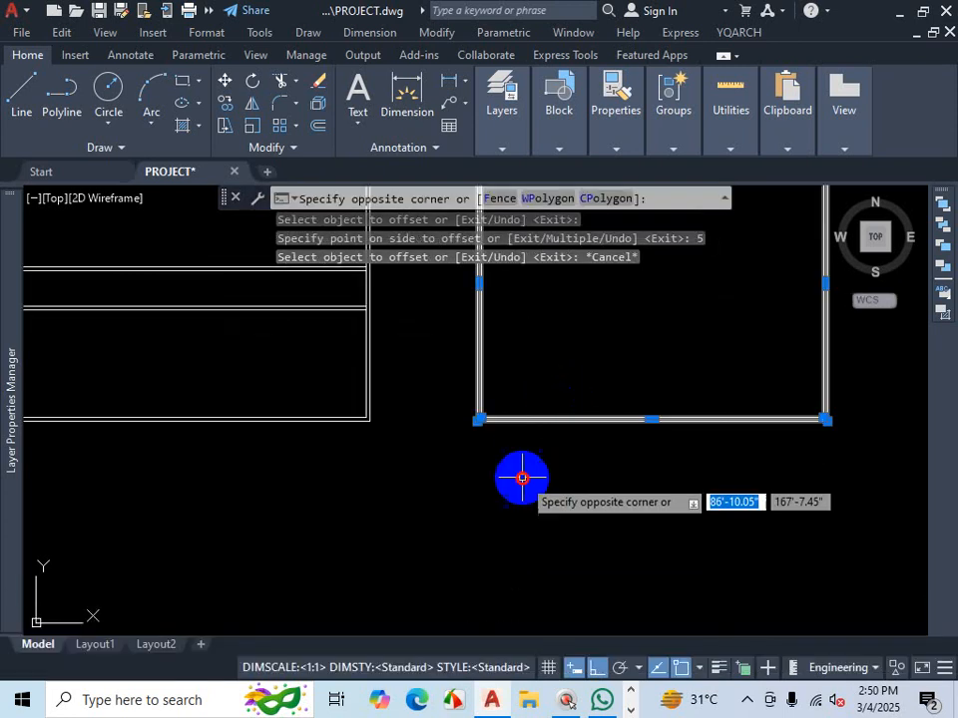
pyautogui.click(520, 479)
pyautogui.click(318, 103)
pyautogui.press('Escape')
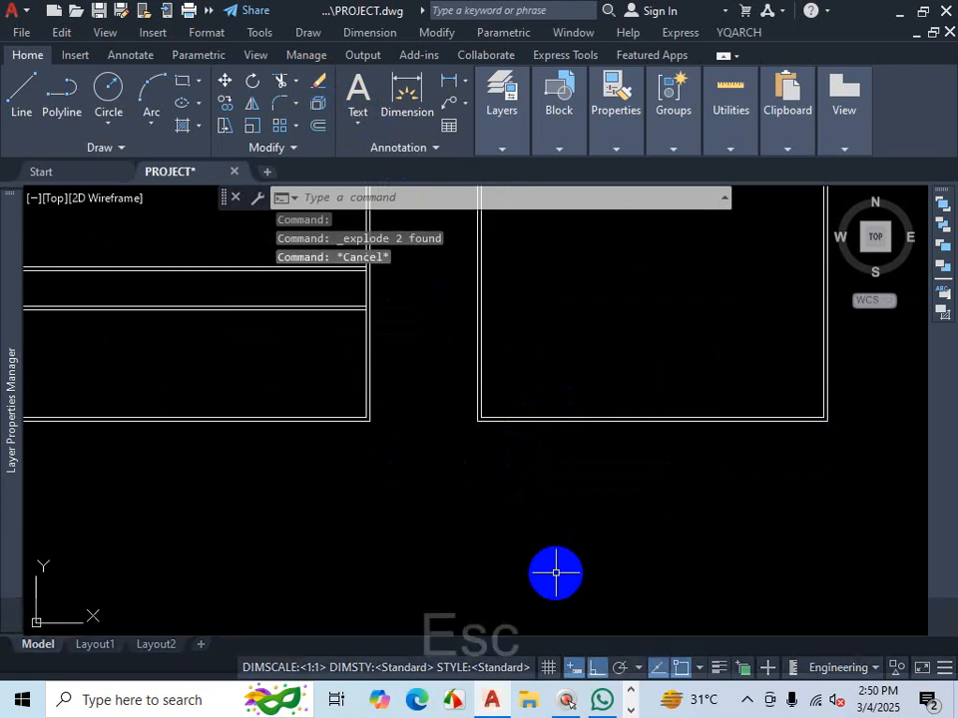
pyautogui.write('o')
pyautogui.press('Return')
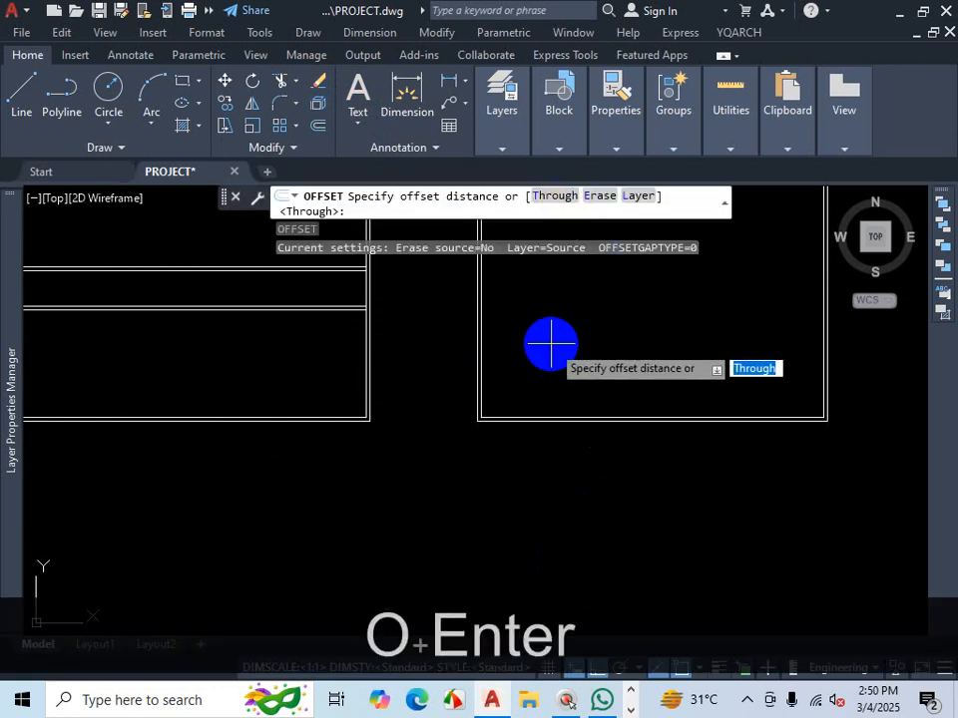
pyautogui.hotkey('ctrl', '1')
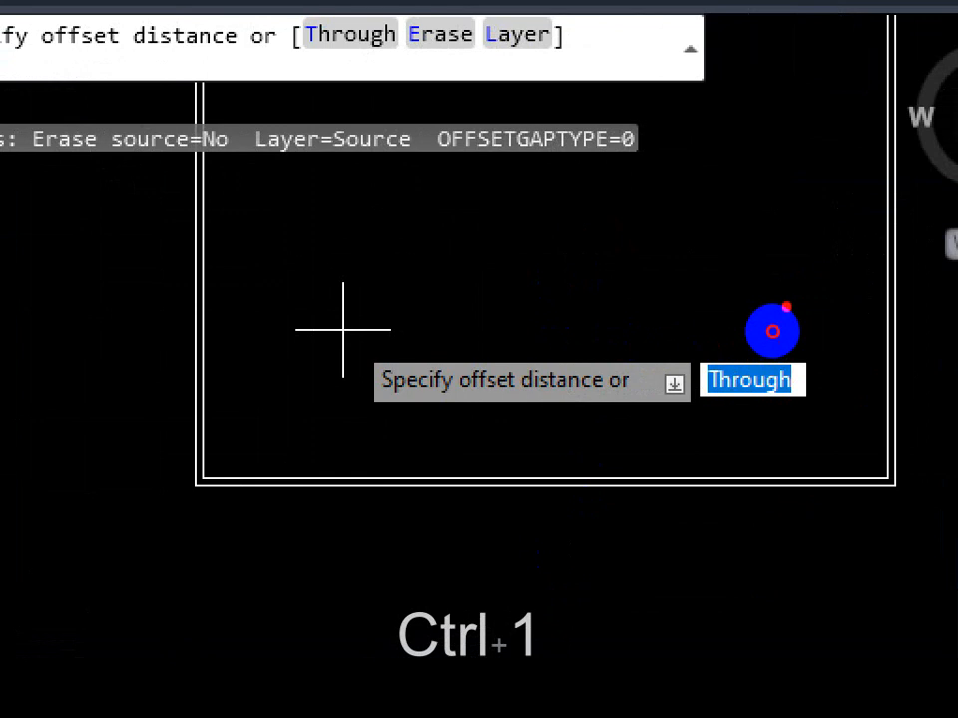
pyautogui.moveTo(788, 295)
pyautogui.mouseDown()
pyautogui.moveTo(669, 395)
pyautogui.moveTo(780, 438)
pyautogui.moveTo(823, 342)
pyautogui.moveTo(798, 299)
pyautogui.mouseUp()
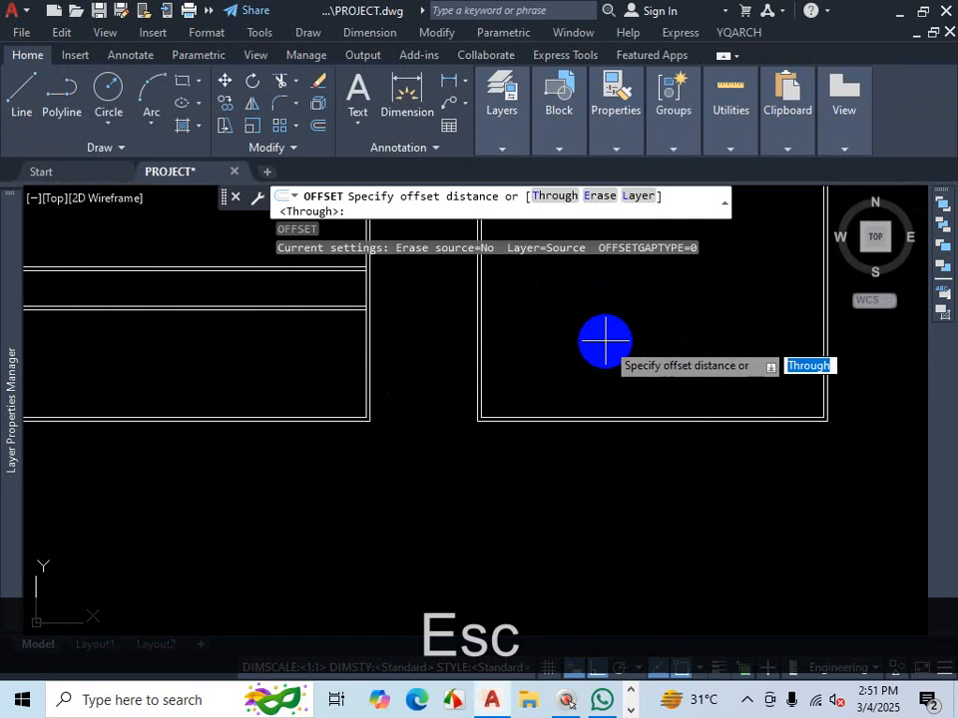
pyautogui.press('Return')
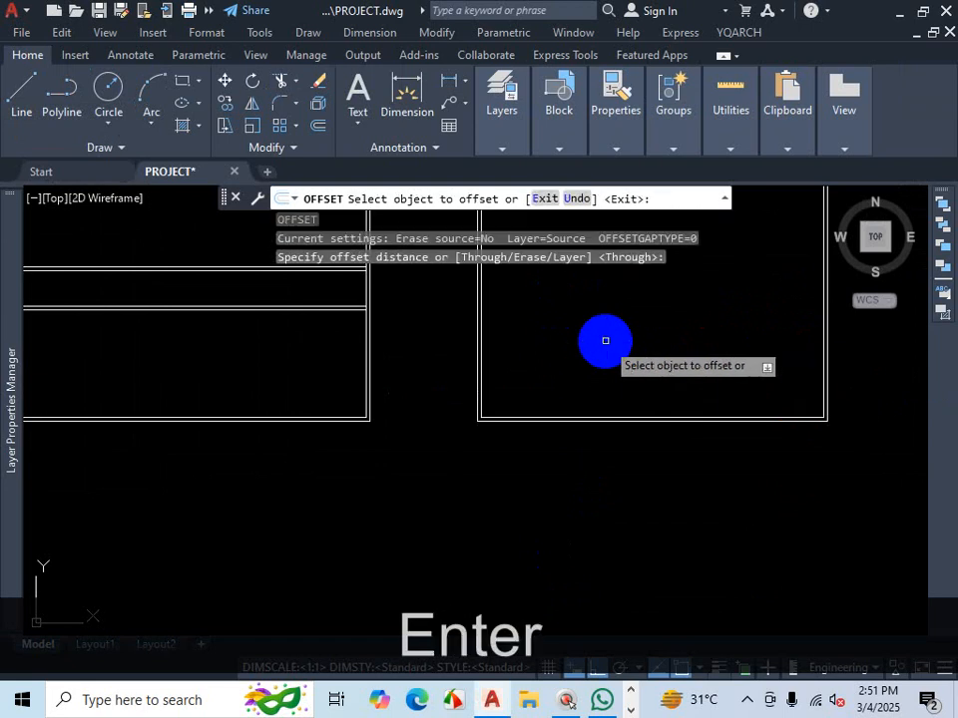
pyautogui.scroll(3, 601, 424)
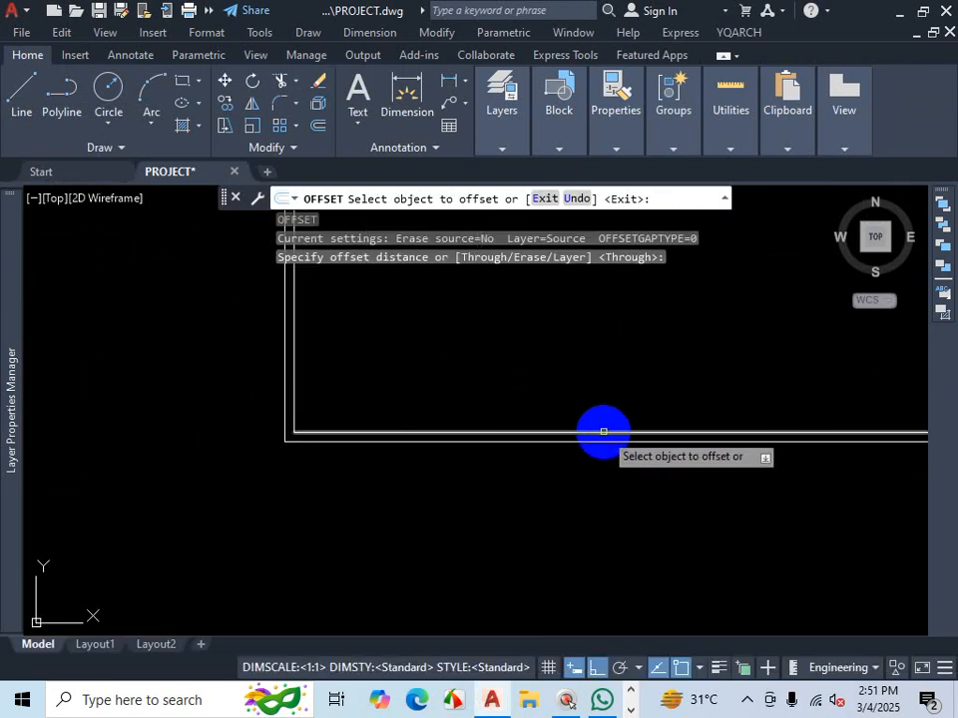
pyautogui.press('Escape')
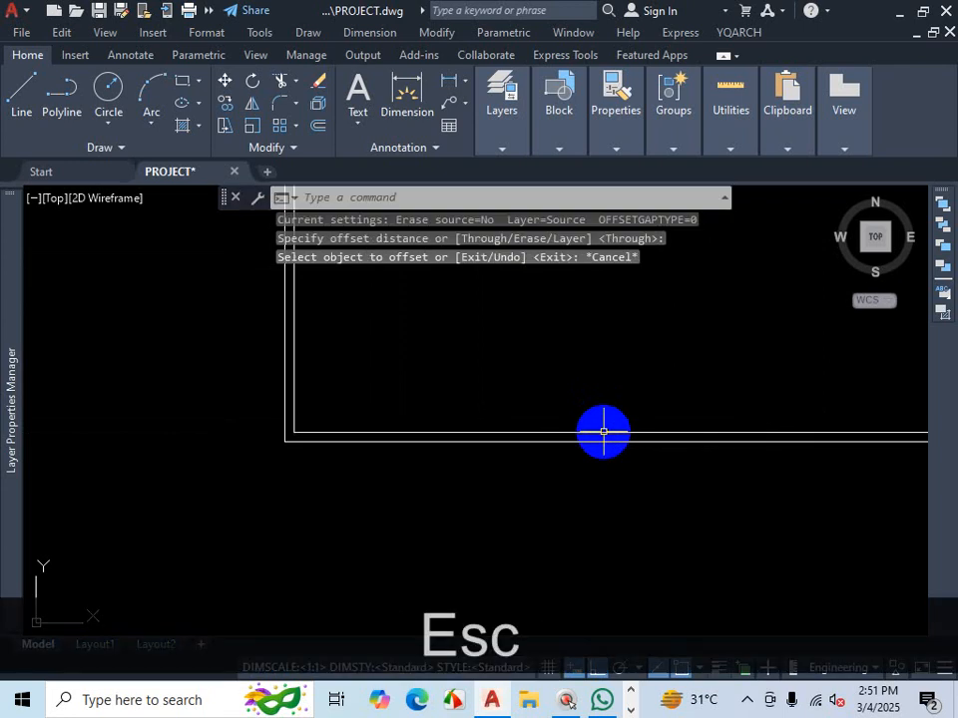
# - Switch to the PDF floor plan to examine the stair and master bedroom wall positions, then return to the drawing
pyautogui.write('o')
pyautogui.press('Return')
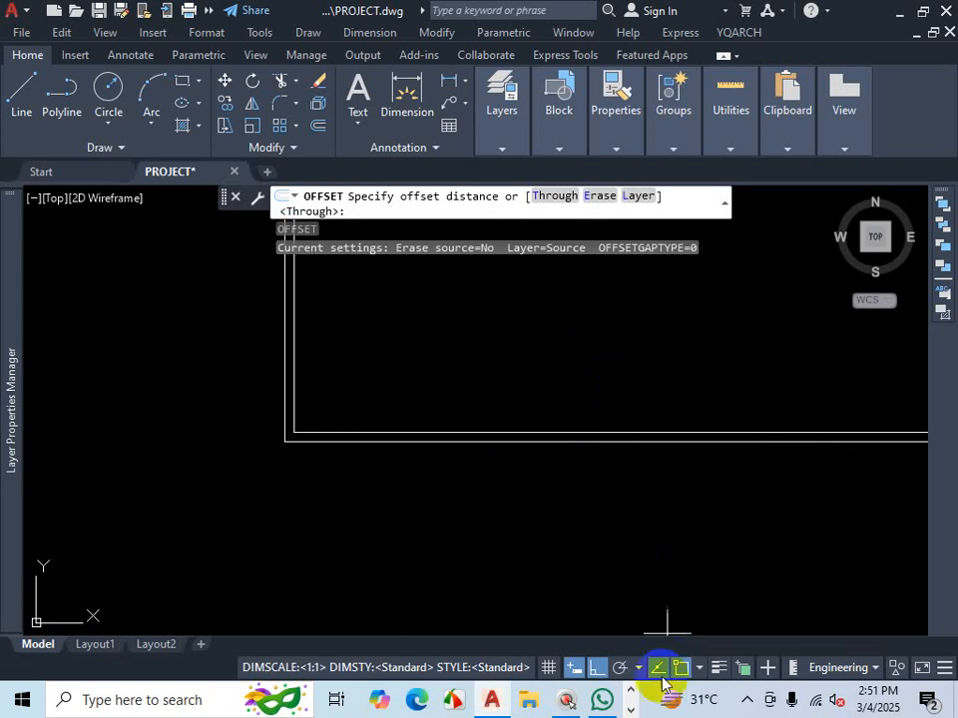
pyautogui.click(746, 703)
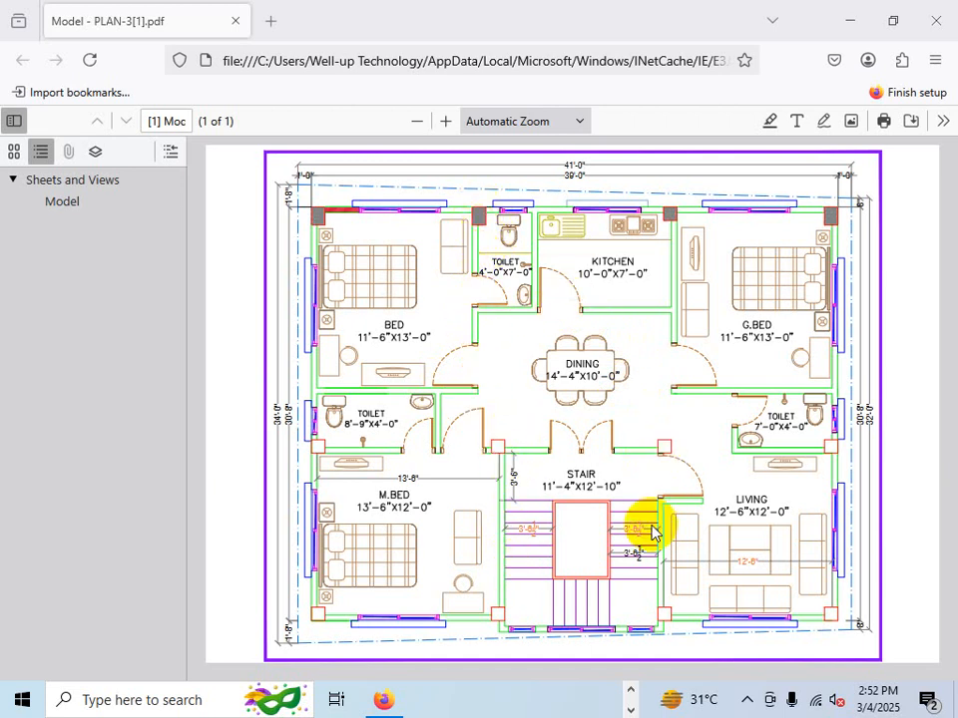
pyautogui.hotkey('ctrl', '1')
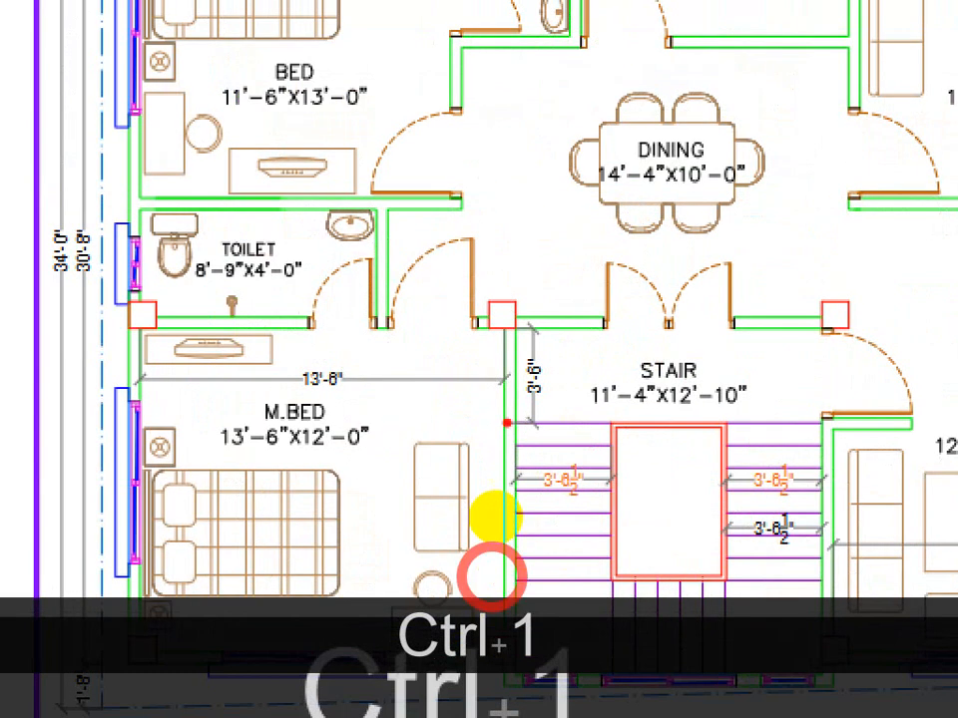
pyautogui.moveTo(508, 309)
pyautogui.mouseDown()
pyautogui.moveTo(504, 447)
pyautogui.moveTo(527, 416)
pyautogui.mouseUp()
pyautogui.moveTo(820, 314); pyautogui.dragTo(806, 434)
pyautogui.moveTo(855, 329); pyautogui.dragTo(855, 414)
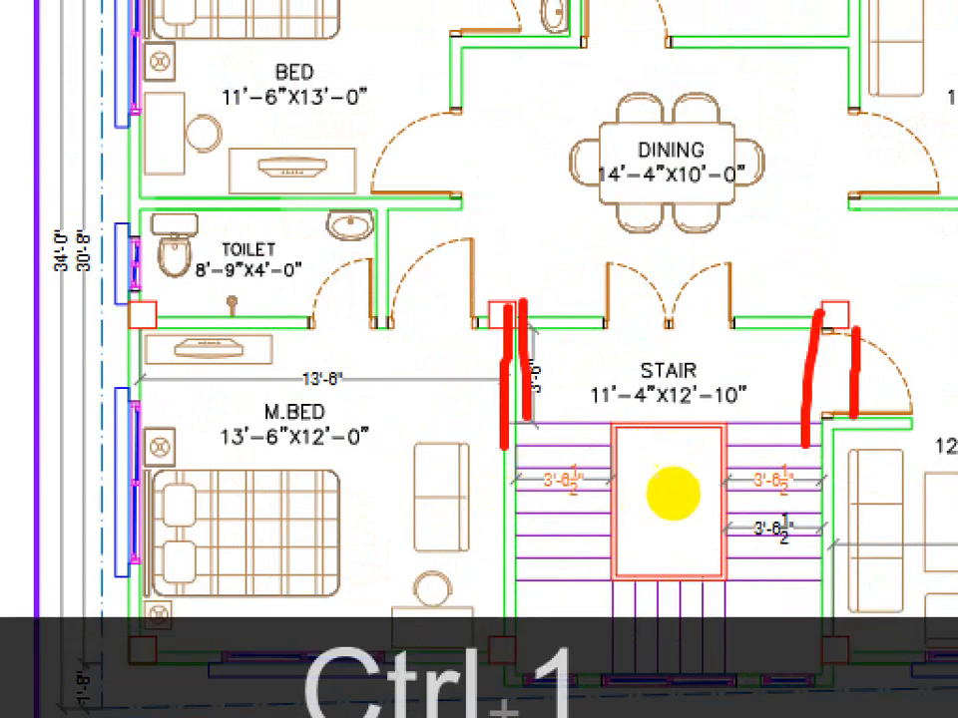
pyautogui.moveTo(531, 316); pyautogui.dragTo(527, 2)
pyautogui.moveTo(502, 327); pyautogui.dragTo(476, 36)
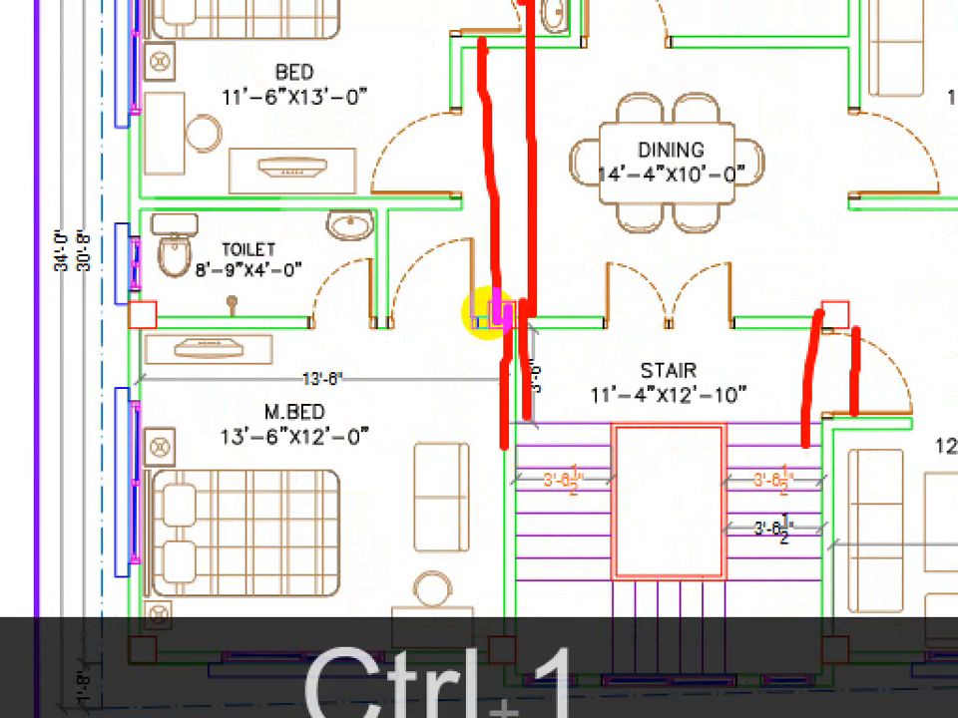
pyautogui.press('Escape')
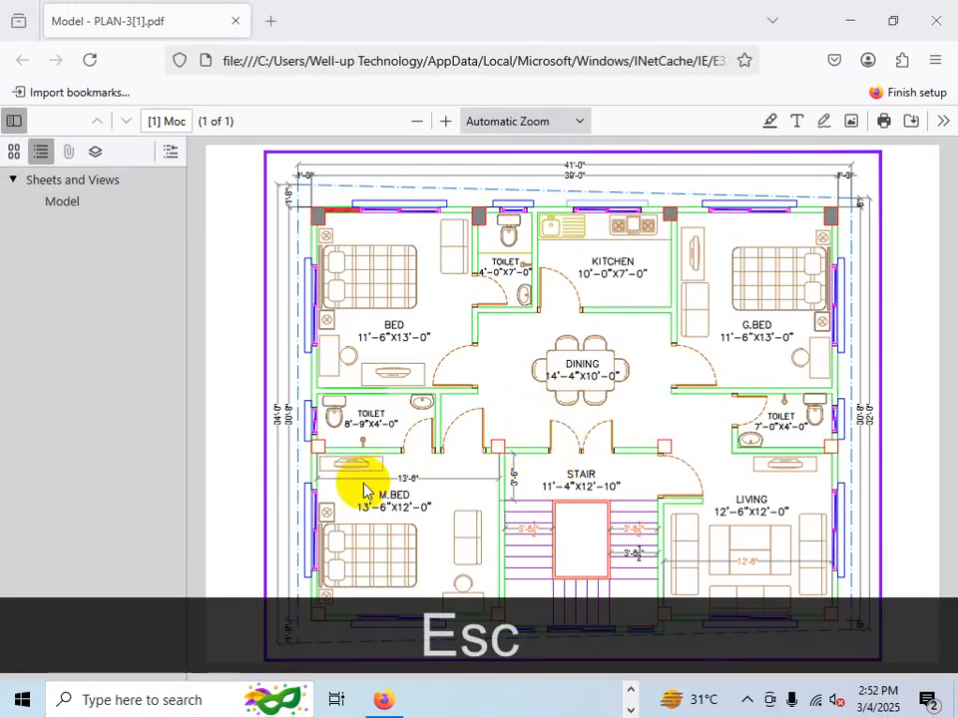
pyautogui.hotkey('ctrl', '1')
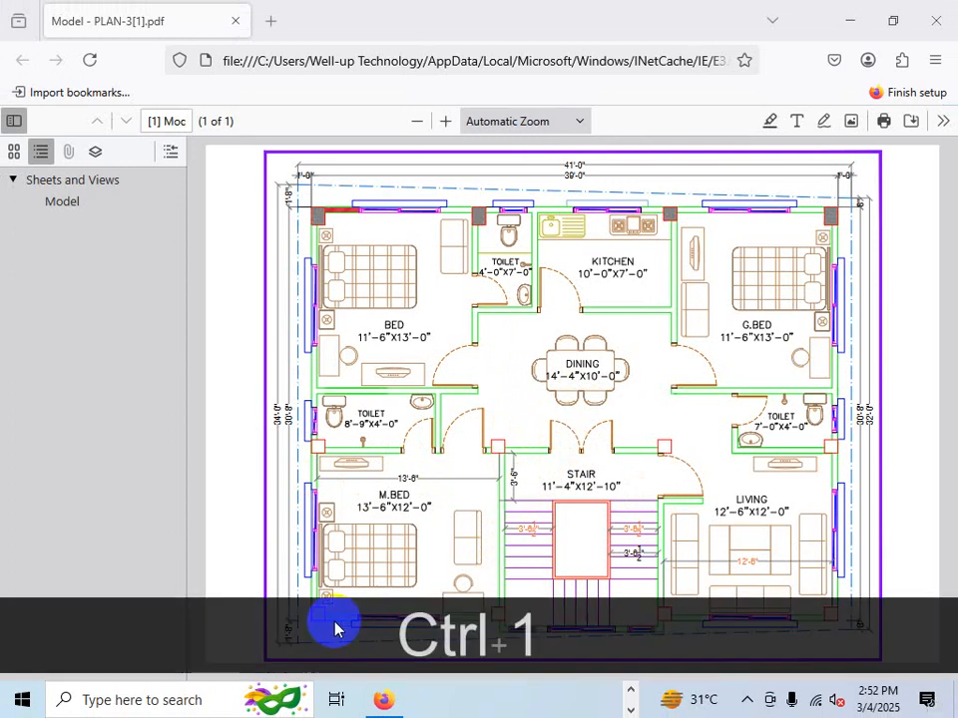
pyautogui.moveTo(327, 310)
pyautogui.mouseDown()
pyautogui.moveTo(325, 562)
pyautogui.moveTo(334, 618)
pyautogui.mouseUp()
pyautogui.moveTo(682, 309)
pyautogui.mouseDown()
pyautogui.moveTo(675, 367)
pyautogui.moveTo(695, 634)
pyautogui.mouseUp()
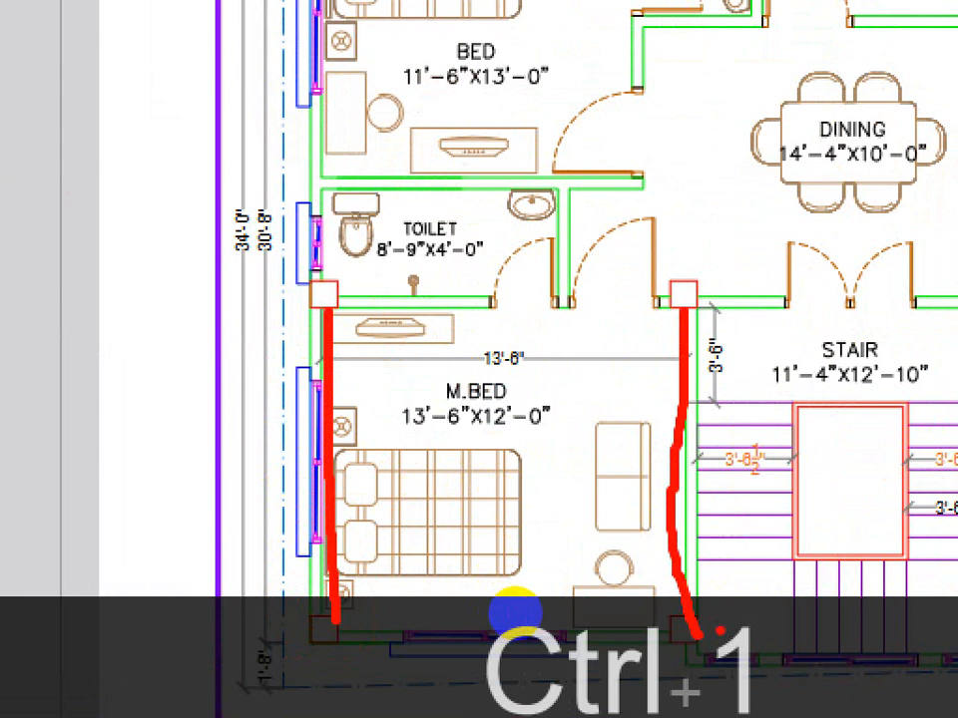
pyautogui.press('Escape')
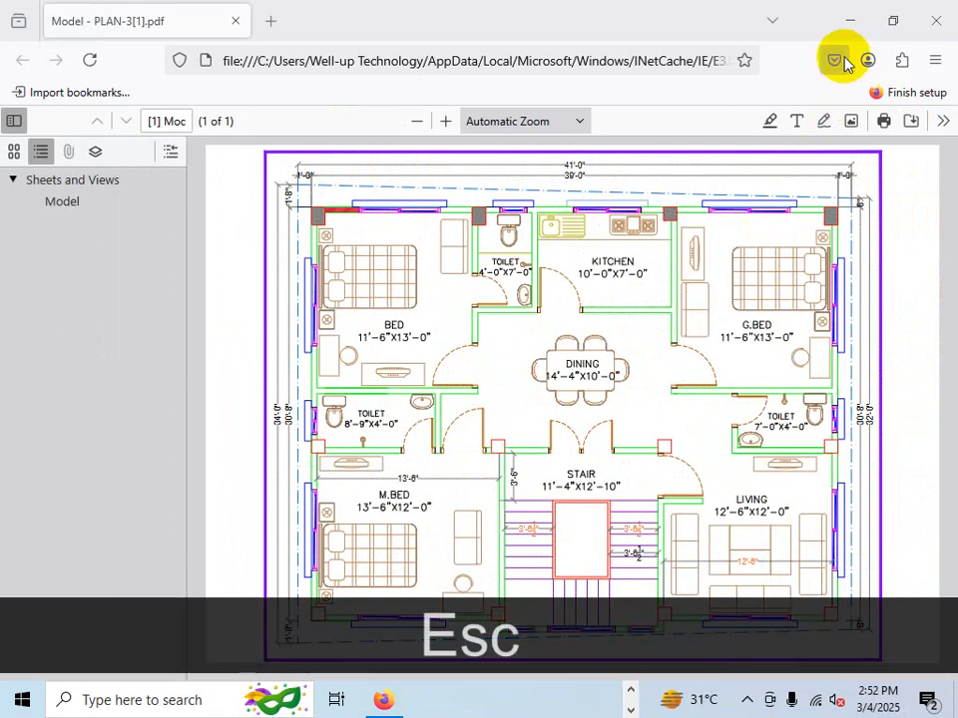
pyautogui.click(846, 22)
# - Zoom in on the second outline to examine where the dividing wall meets the side wall, then cancel Offset
pyautogui.scroll(-6, 490, 436)
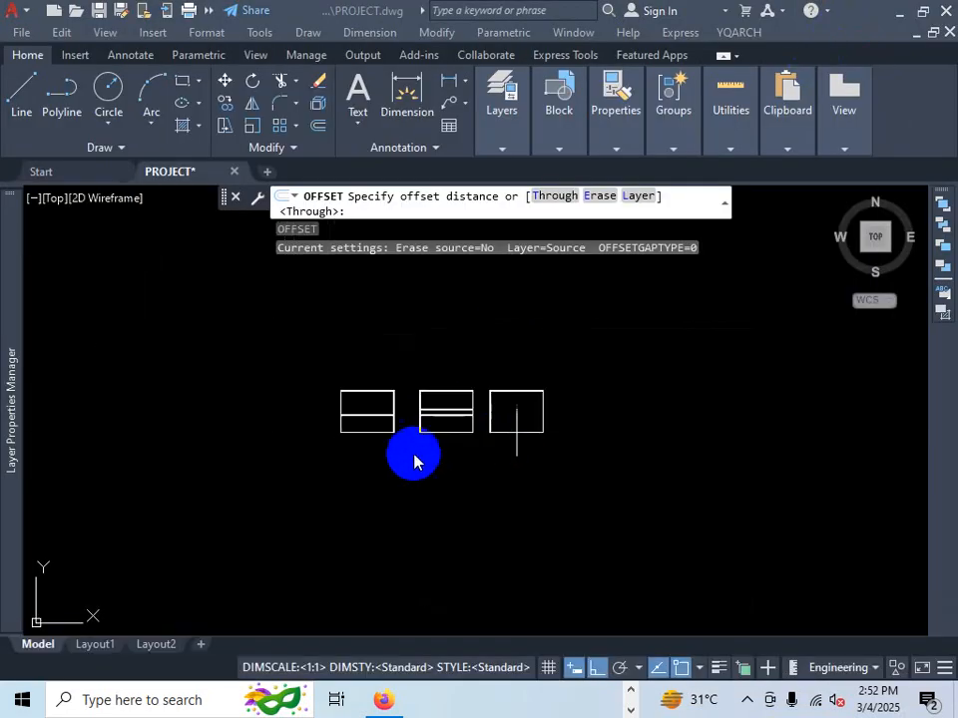
pyautogui.scroll(5, 415, 457)
pyautogui.scroll(6, 478, 359)
pyautogui.scroll(-4, 498, 372)
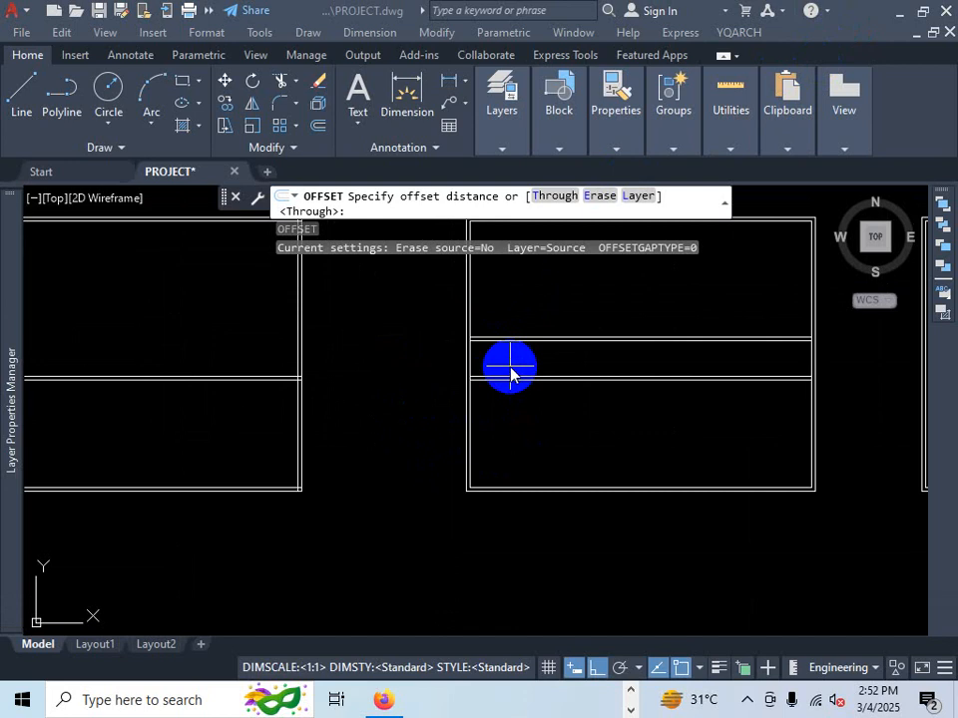
pyautogui.scroll(2, 544, 353)
pyautogui.hotkey('ctrl', '1')
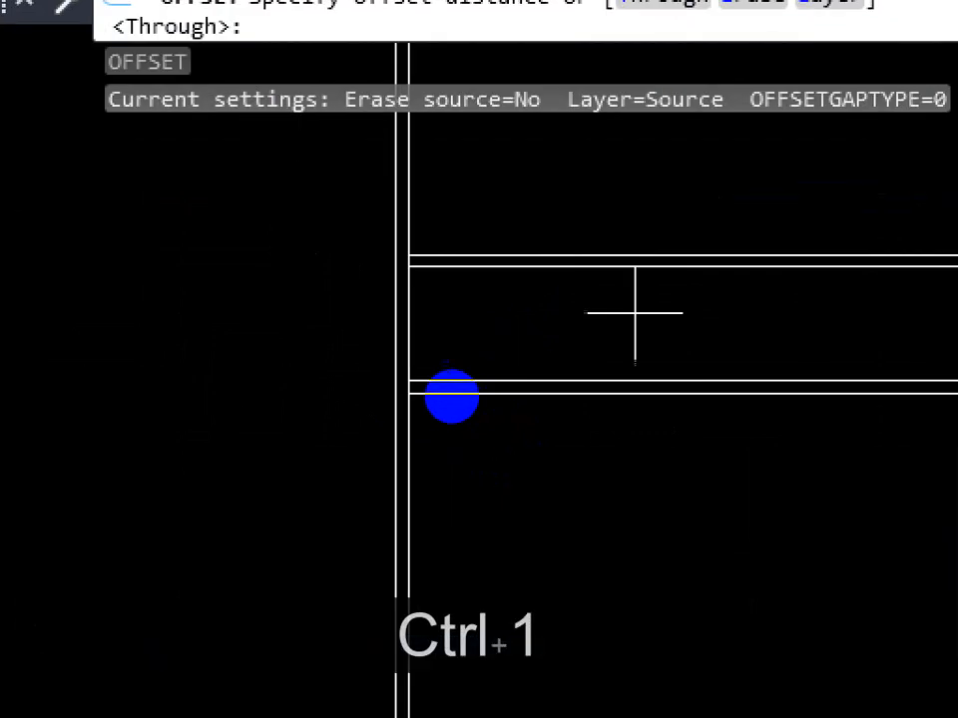
pyautogui.press('Escape')
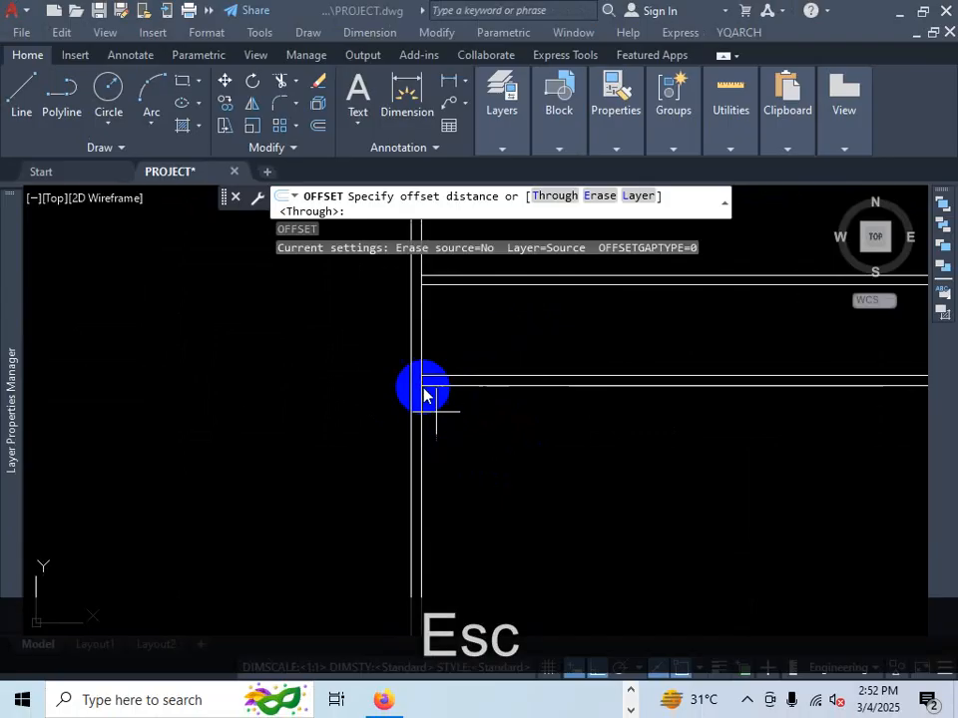
pyautogui.rightClick(565, 488)
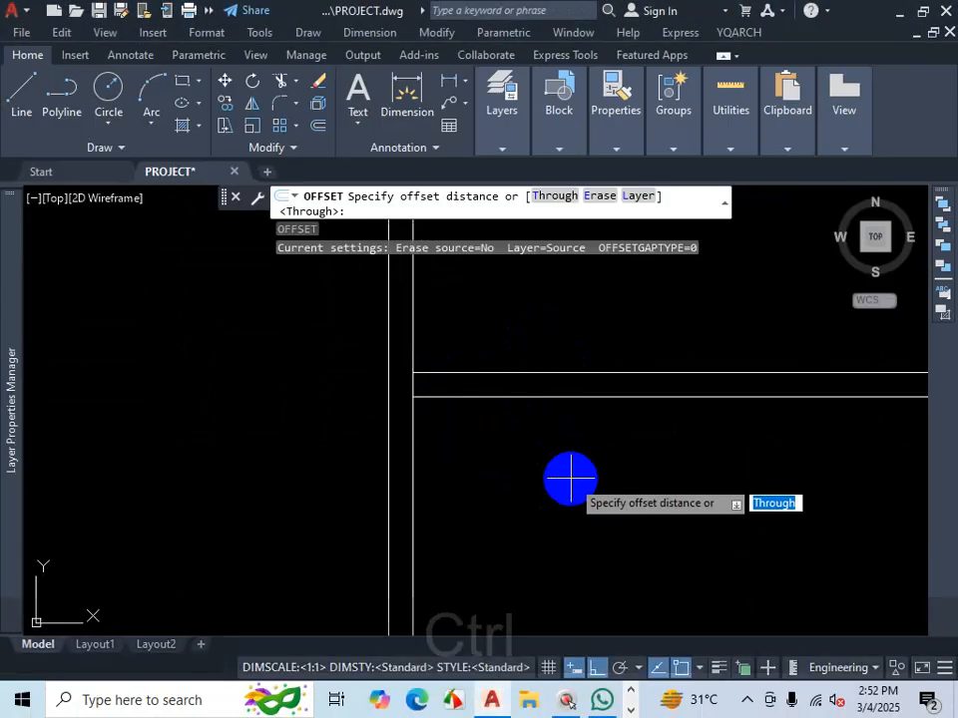
pyautogui.press('Escape')
pyautogui.hotkey('ctrl', '1')
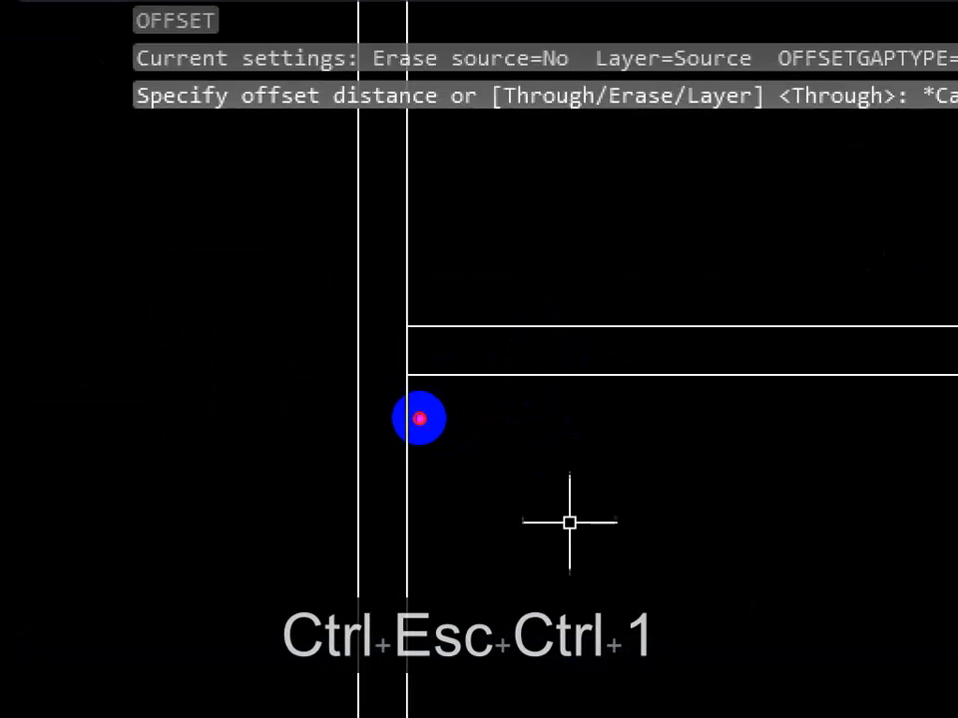
pyautogui.moveTo(436, 341)
pyautogui.mouseDown()
pyautogui.moveTo(399, 354)
pyautogui.moveTo(427, 363)
pyautogui.mouseUp()
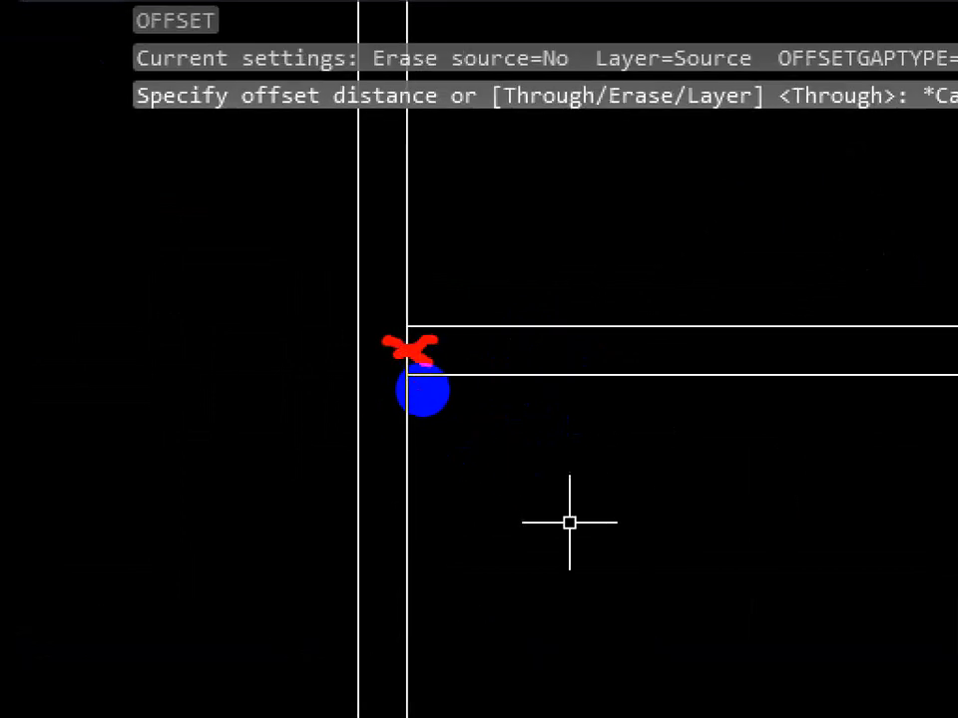
pyautogui.press('Escape')
pyautogui.scroll(-4, 556, 512)
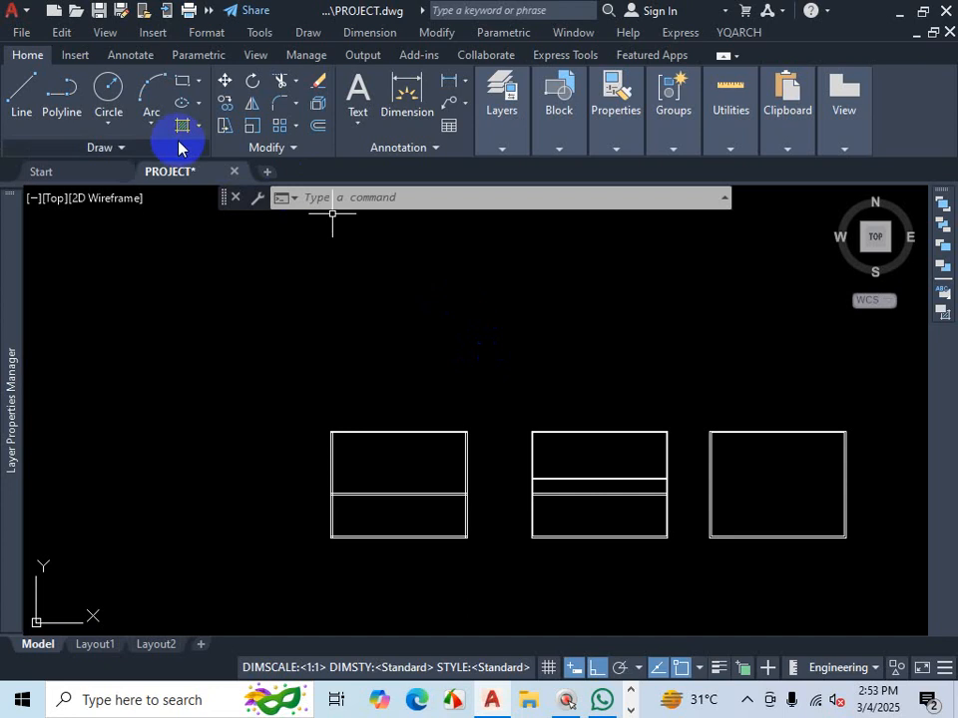
# - Draw a horizontal line above the three outlines with the Line tool
pyautogui.click(22, 98)
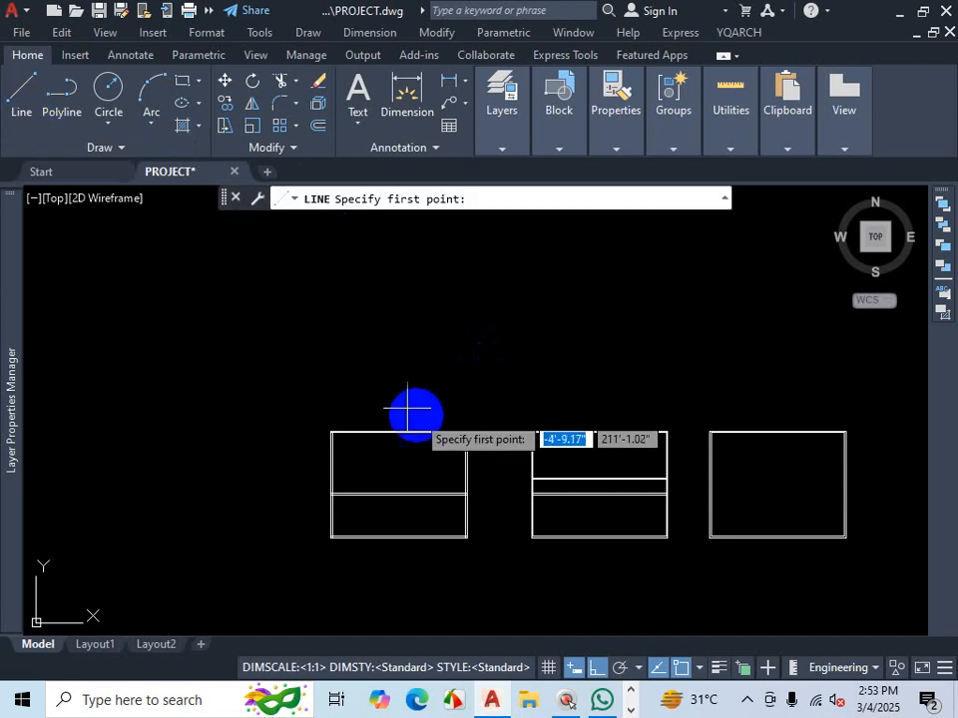
pyautogui.click(302, 329)
pyautogui.click(547, 325)
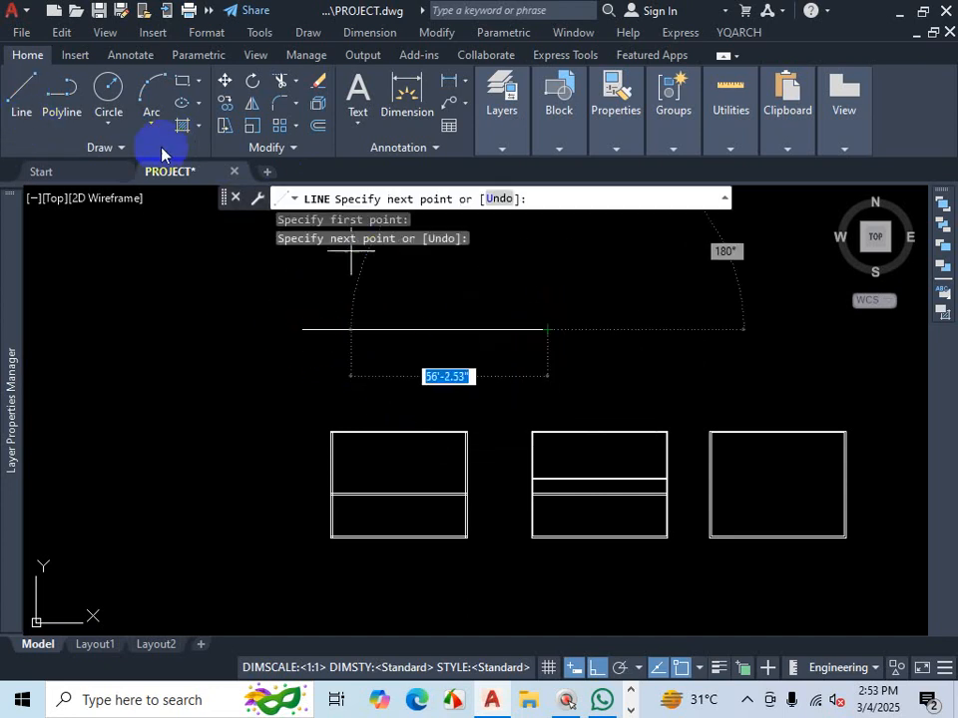
pyautogui.press('Escape')
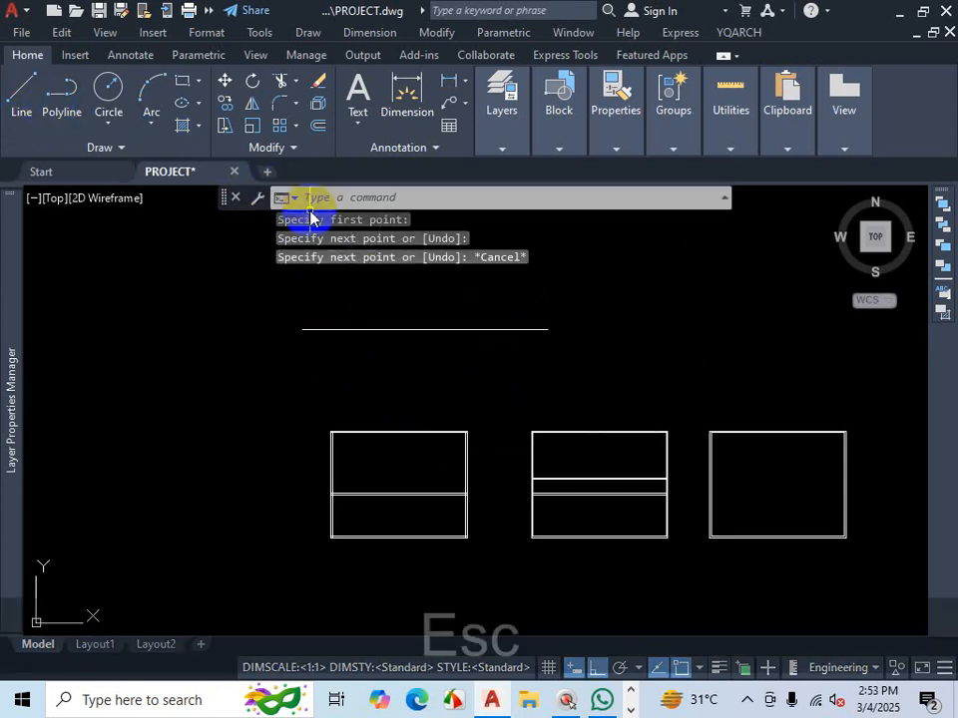
# - Draw a stepped polyline that zigzags above and below the horizontal line, forming alternating rectangular bays
pyautogui.click(60, 104)
pyautogui.scroll(3, 299, 319)
pyautogui.click(329, 272)
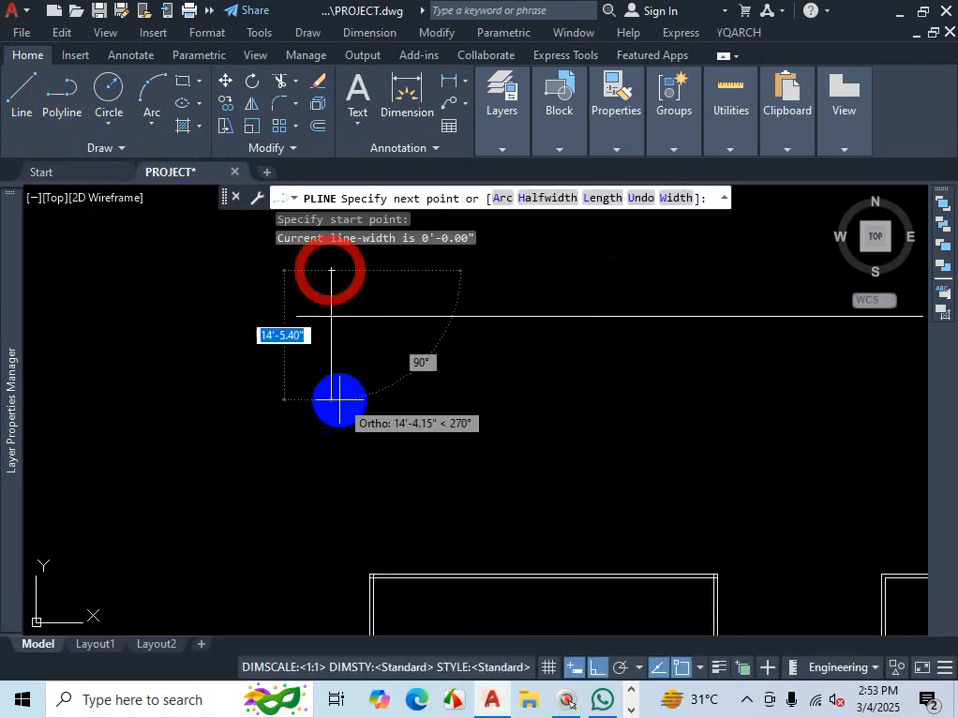
pyautogui.click(333, 399)
pyautogui.click(493, 399)
pyautogui.scroll(-2, 487, 294)
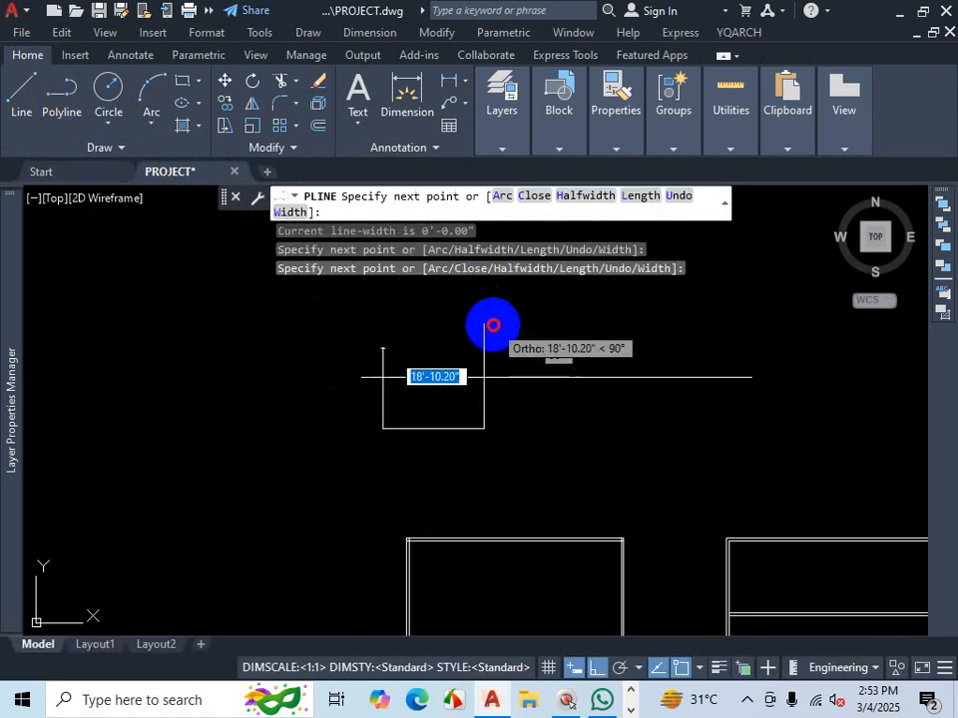
pyautogui.click(484, 324)
pyautogui.click(576, 325)
pyautogui.click(573, 444)
pyautogui.click(657, 444)
pyautogui.click(657, 328)
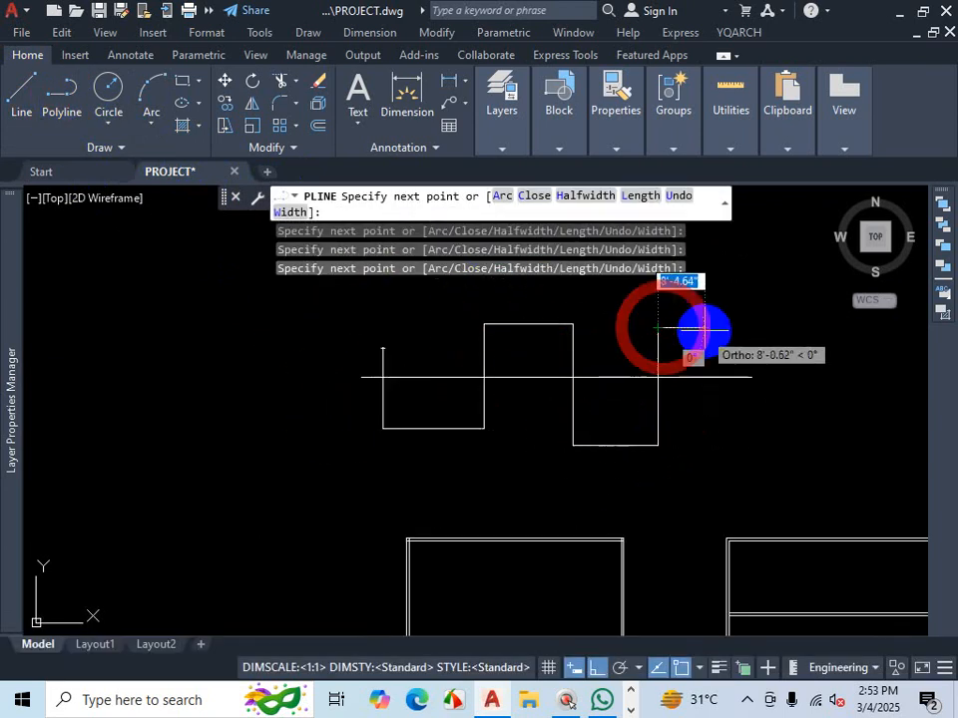
pyautogui.click(704, 328)
pyautogui.click(704, 436)
pyautogui.click(738, 436)
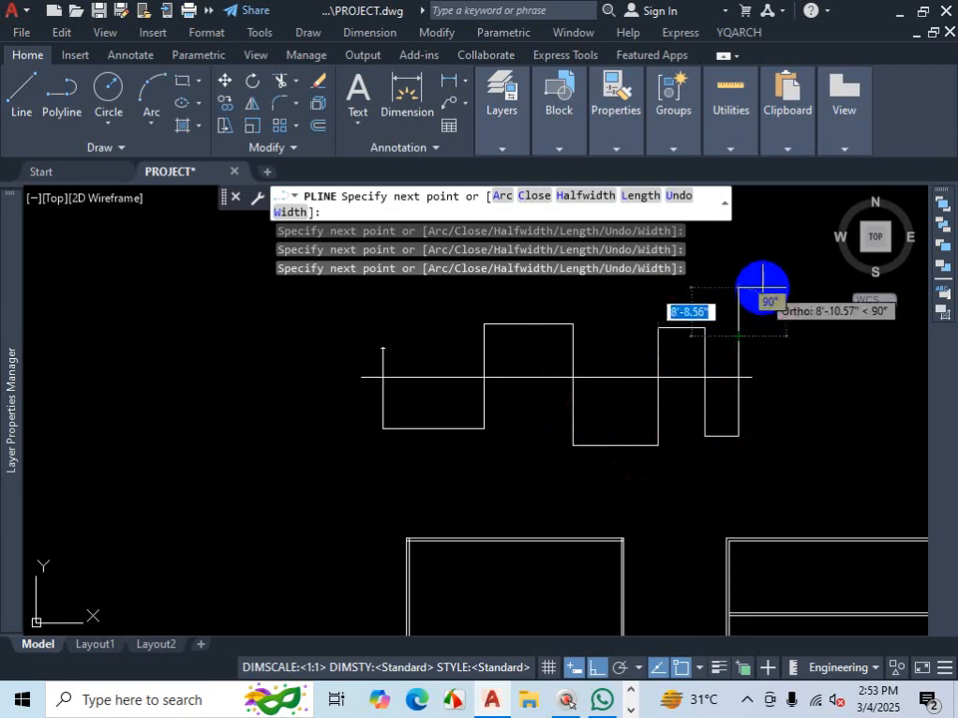
pyautogui.click(738, 336)
pyautogui.click(613, 336)
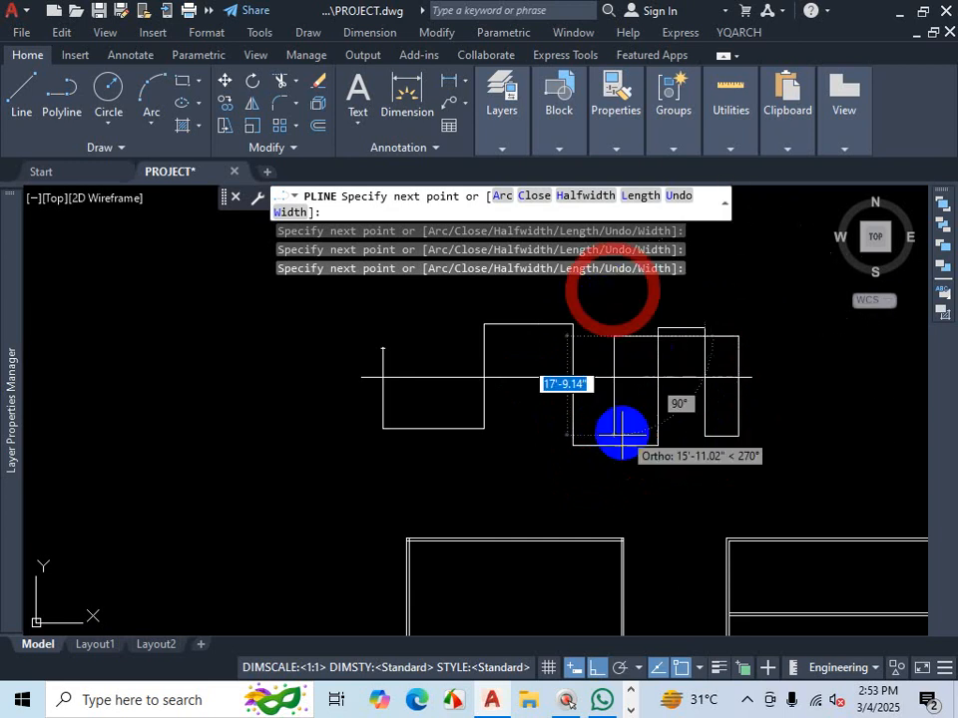
pyautogui.click(619, 481)
pyautogui.click(508, 465)
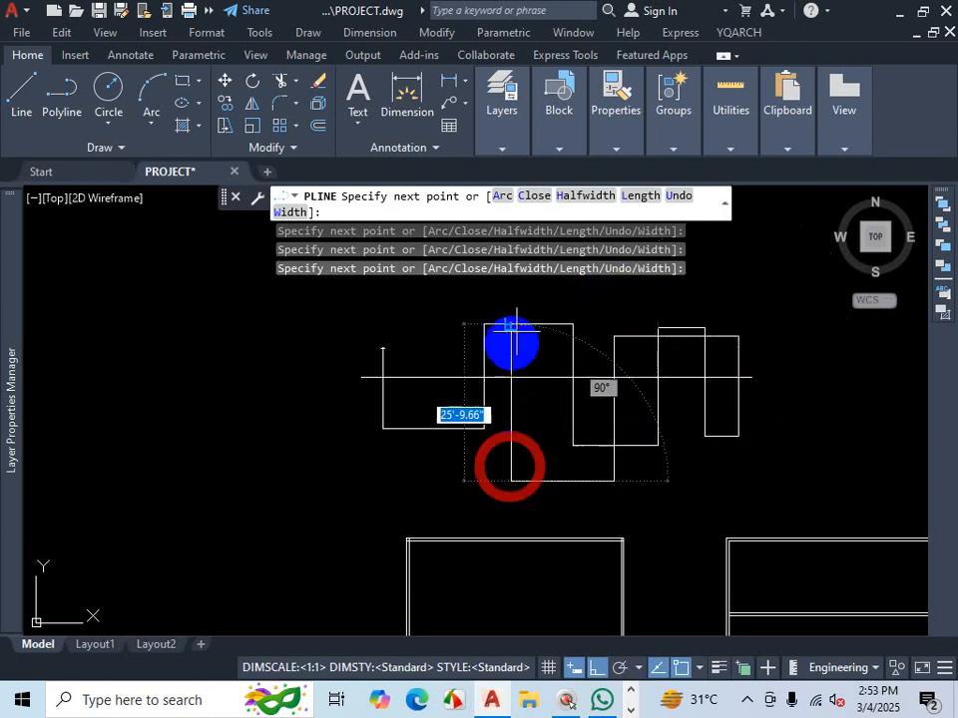
pyautogui.click(532, 284)
pyautogui.press('Escape')
pyautogui.scroll(-3, 564, 399)
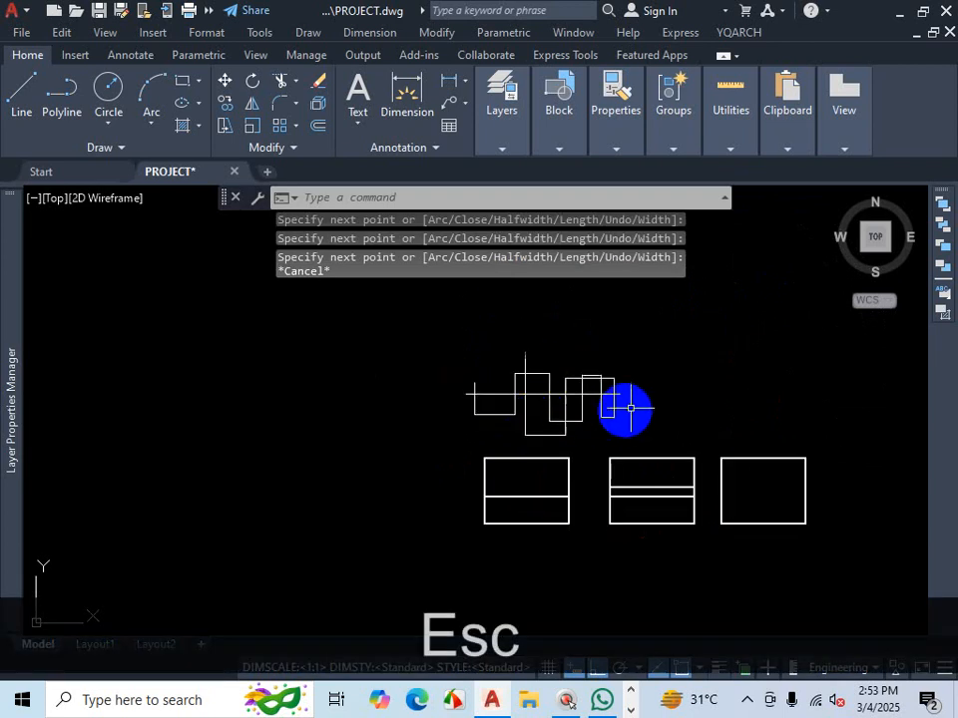
pyautogui.scroll(3, 661, 404)
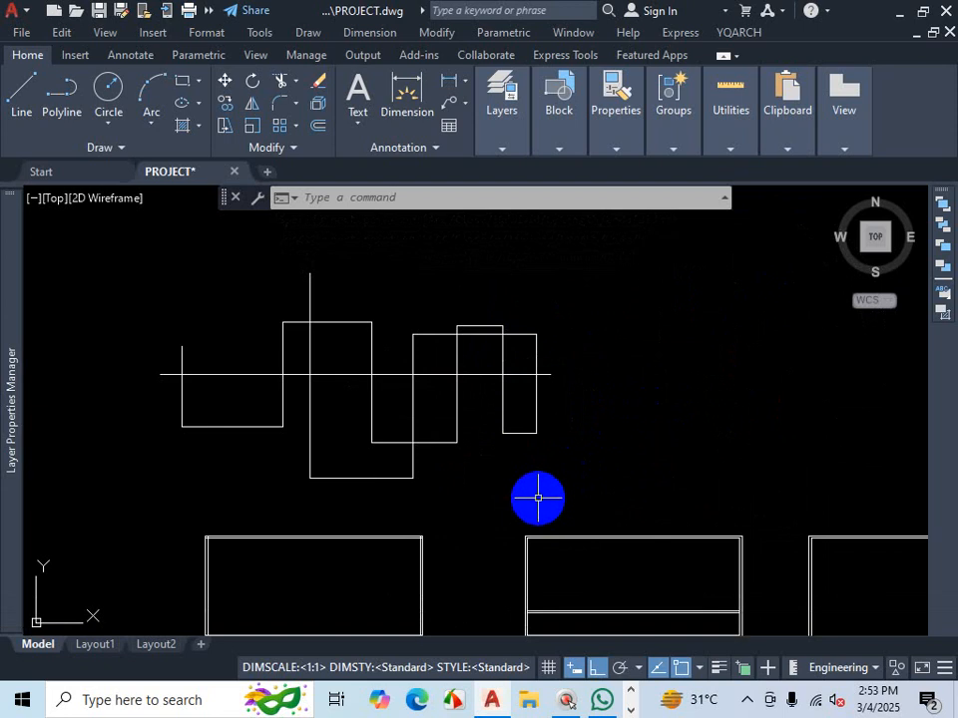
pyautogui.scroll(-2, 597, 346)
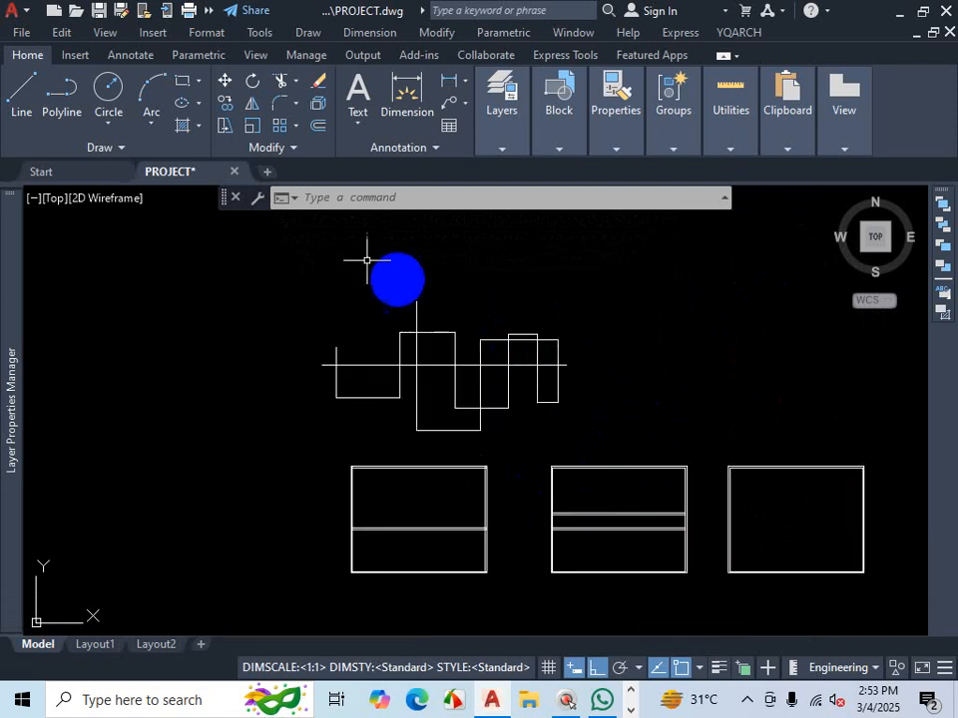
pyautogui.click(298, 86)
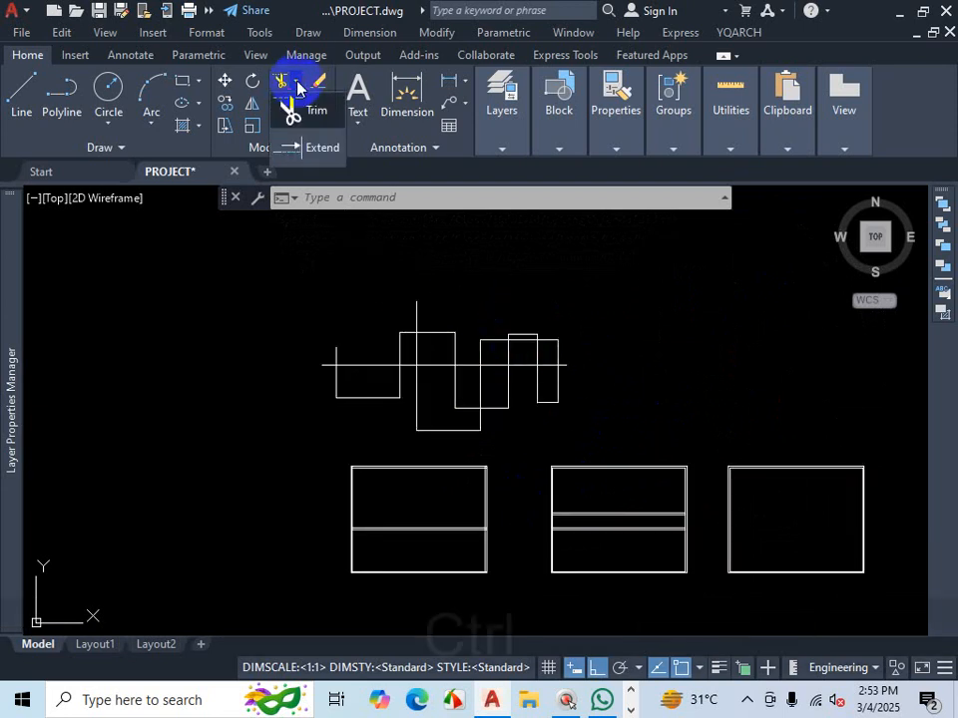
pyautogui.hotkey('ctrl', '1')
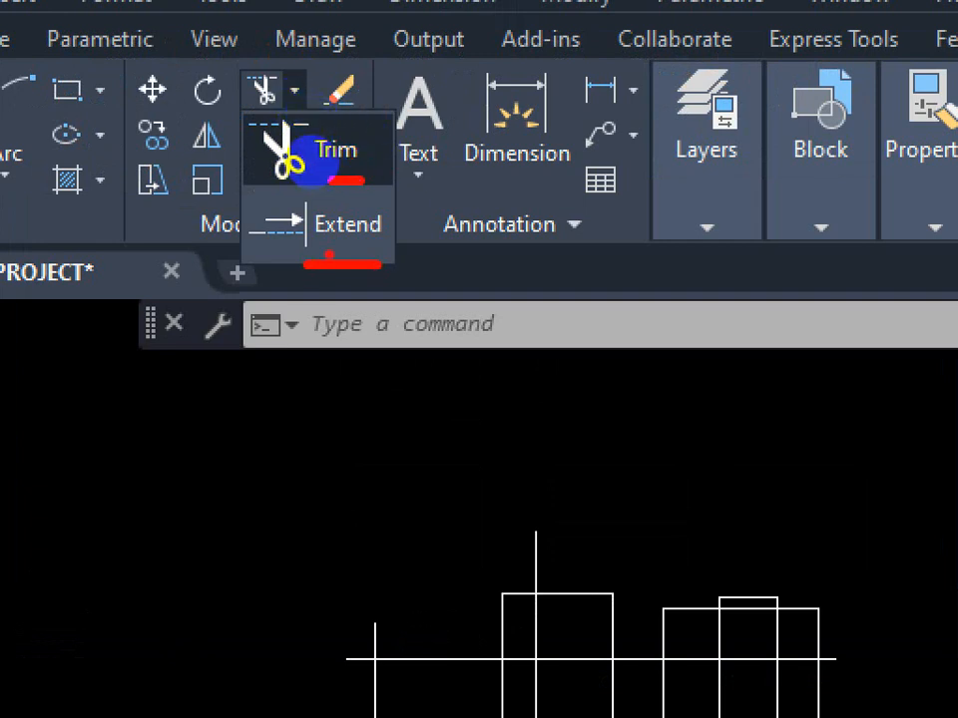
pyautogui.press('Escape')
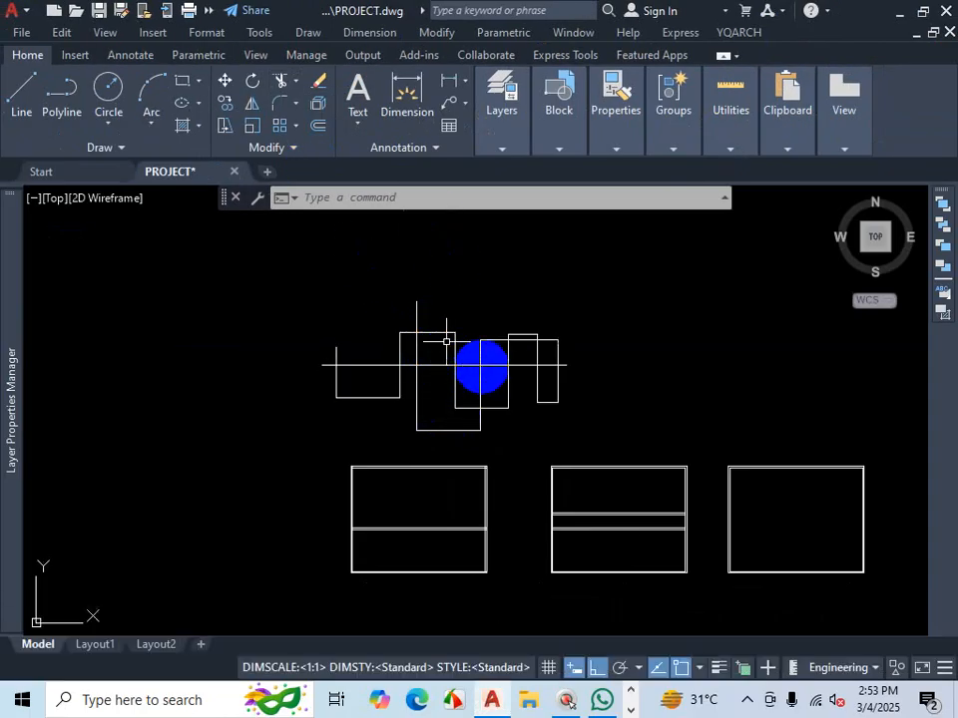
pyautogui.scroll(2, 483, 365)
pyautogui.scroll(2, 423, 376)
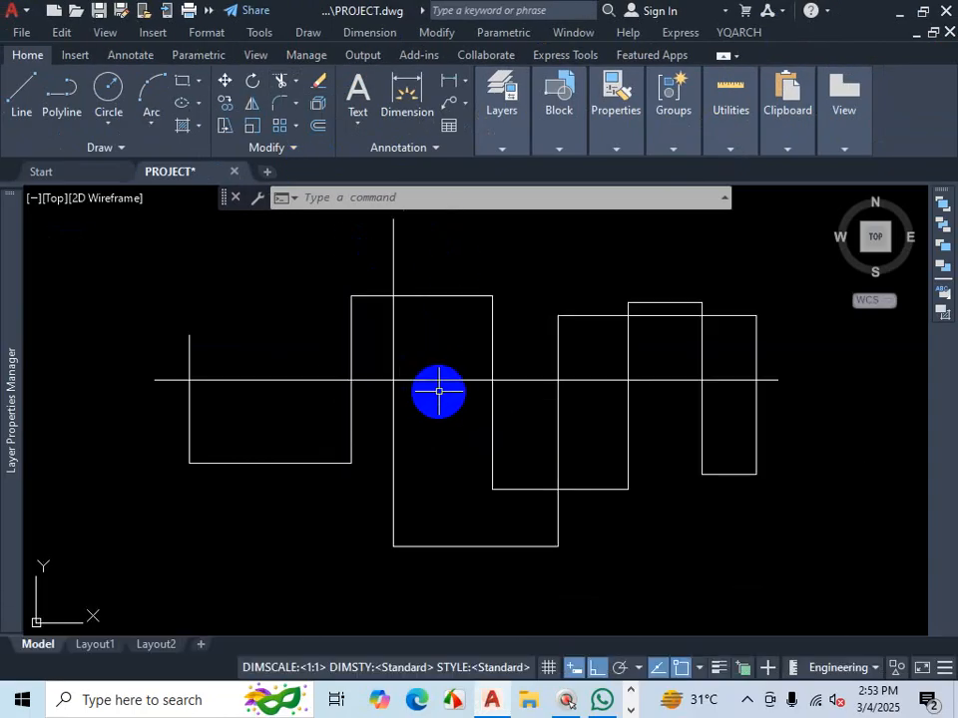
pyautogui.write('TR')
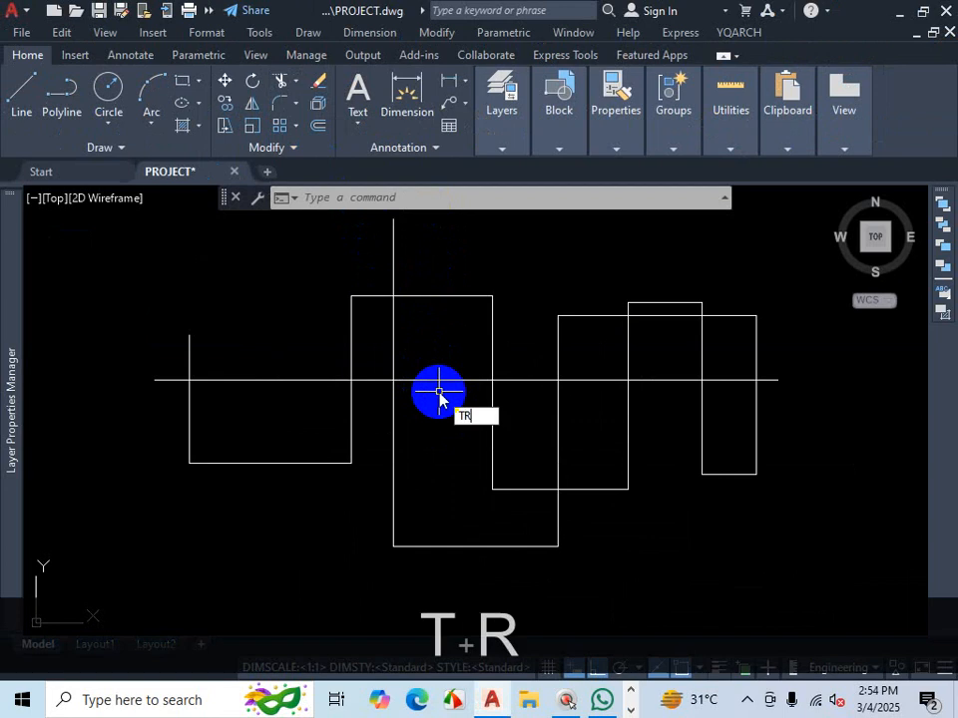
pyautogui.press('Return')
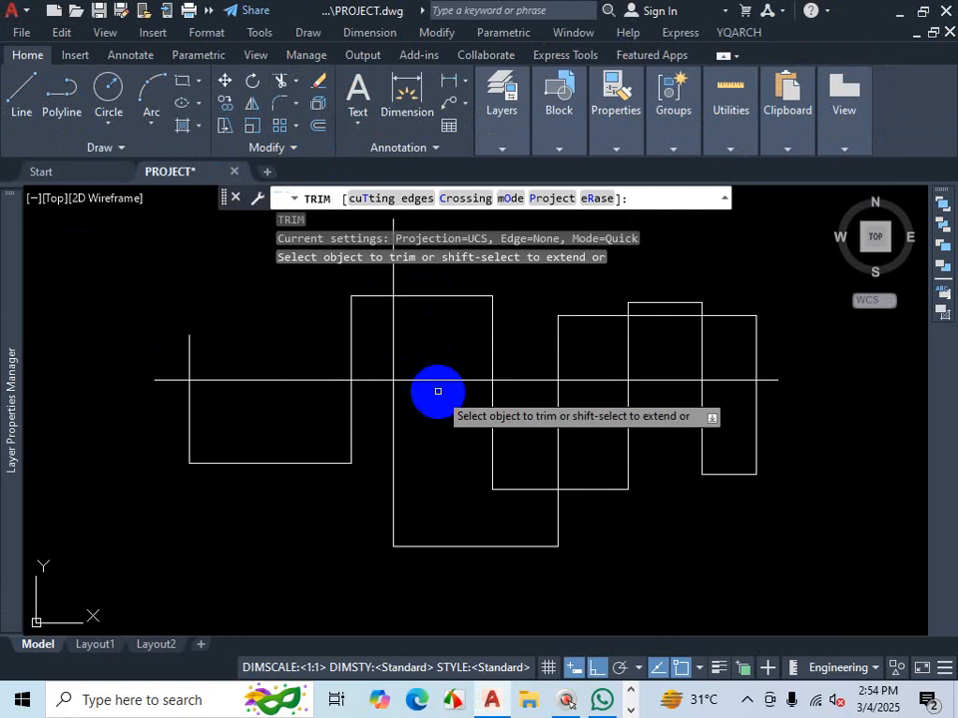
pyautogui.press('Return')
pyautogui.press('Return')
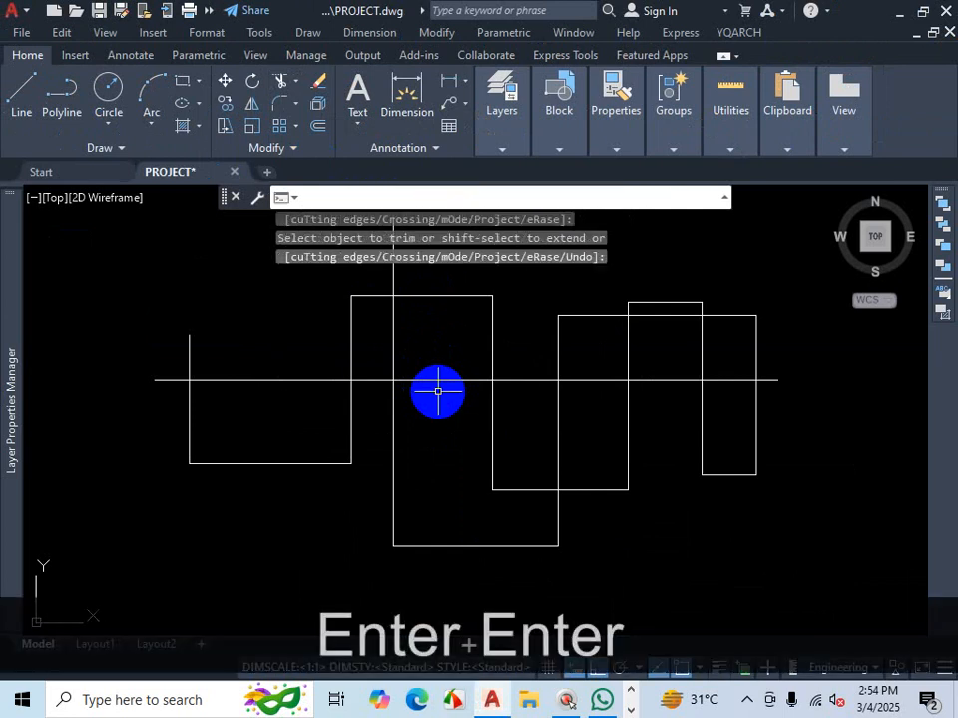
pyautogui.press('Escape')
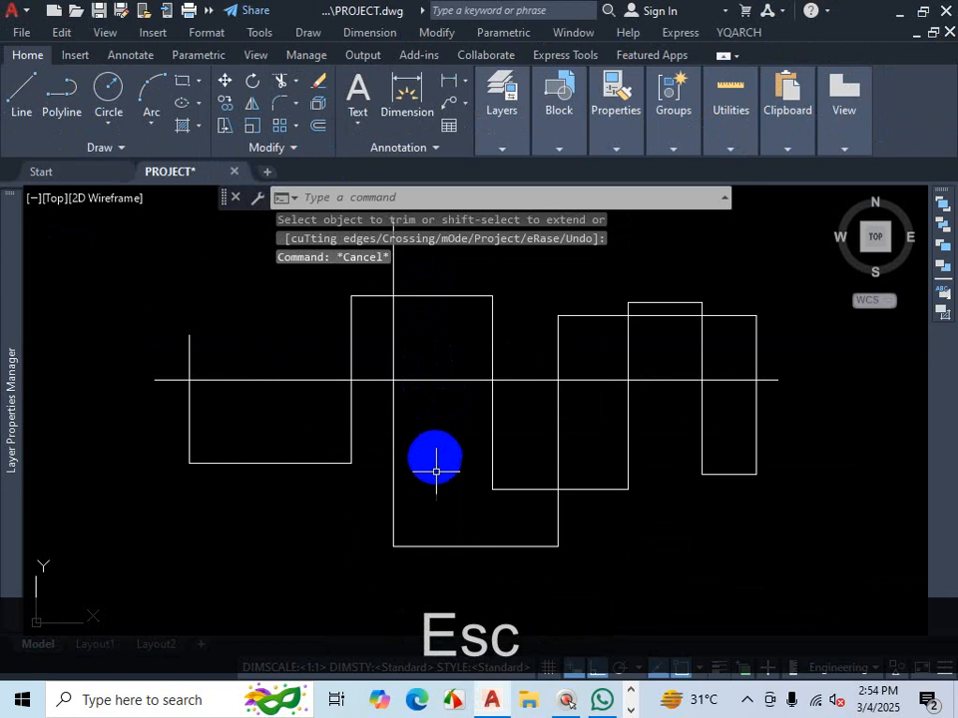
# - Start Trim and cut away the horizontal line's segment inside the first outline
pyautogui.write('TR')
pyautogui.press('Return')
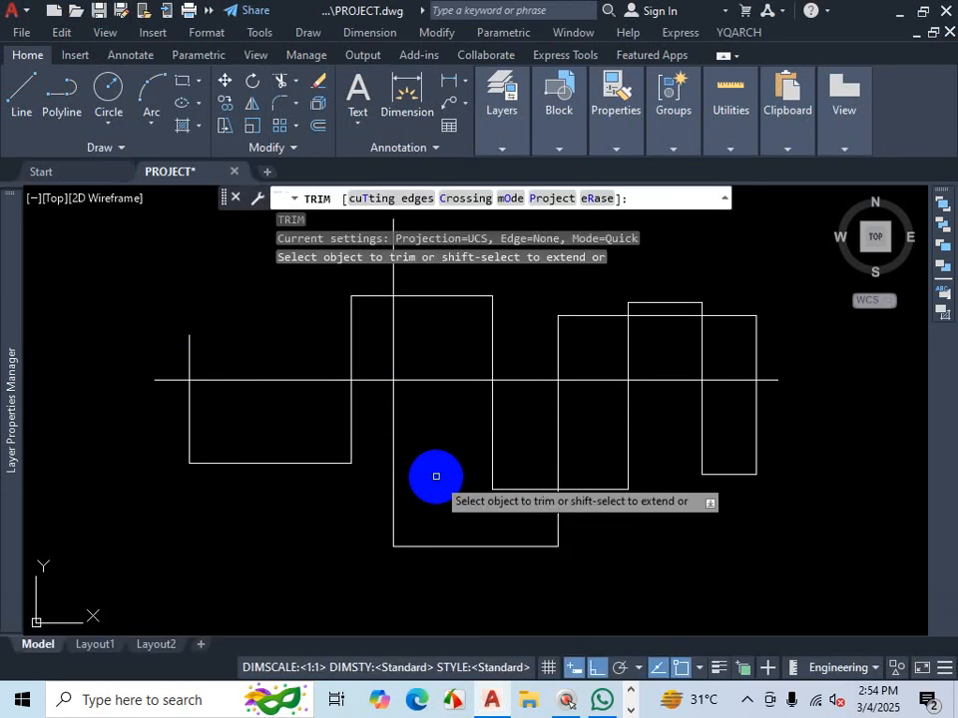
pyautogui.hotkey('ctrl', '1')
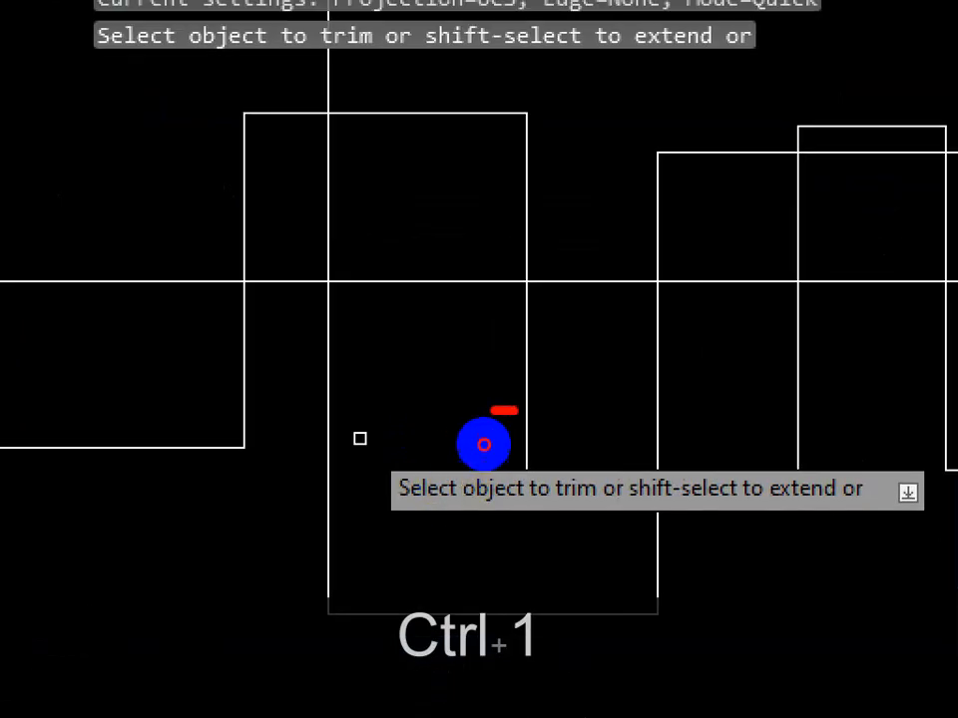
pyautogui.moveTo(483, 445)
pyautogui.mouseDown()
pyautogui.moveTo(515, 539)
pyautogui.moveTo(675, 488)
pyautogui.moveTo(598, 451)
pyautogui.moveTo(462, 446)
pyautogui.mouseUp()
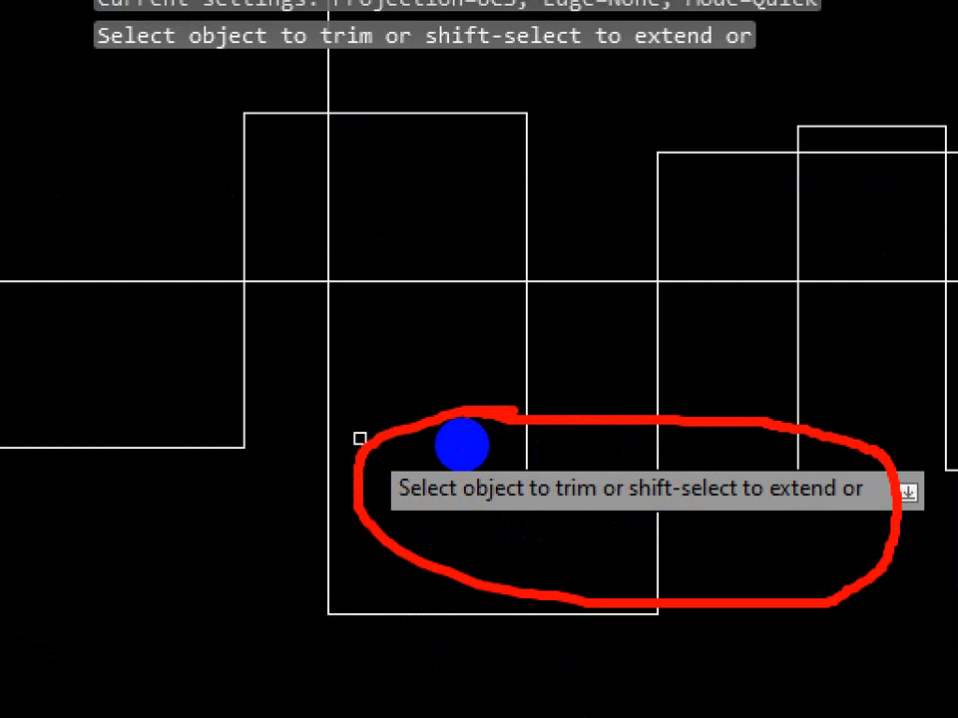
pyautogui.moveTo(488, 509)
pyautogui.mouseDown()
pyautogui.moveTo(481, 507)
pyautogui.moveTo(612, 512)
pyautogui.mouseUp()
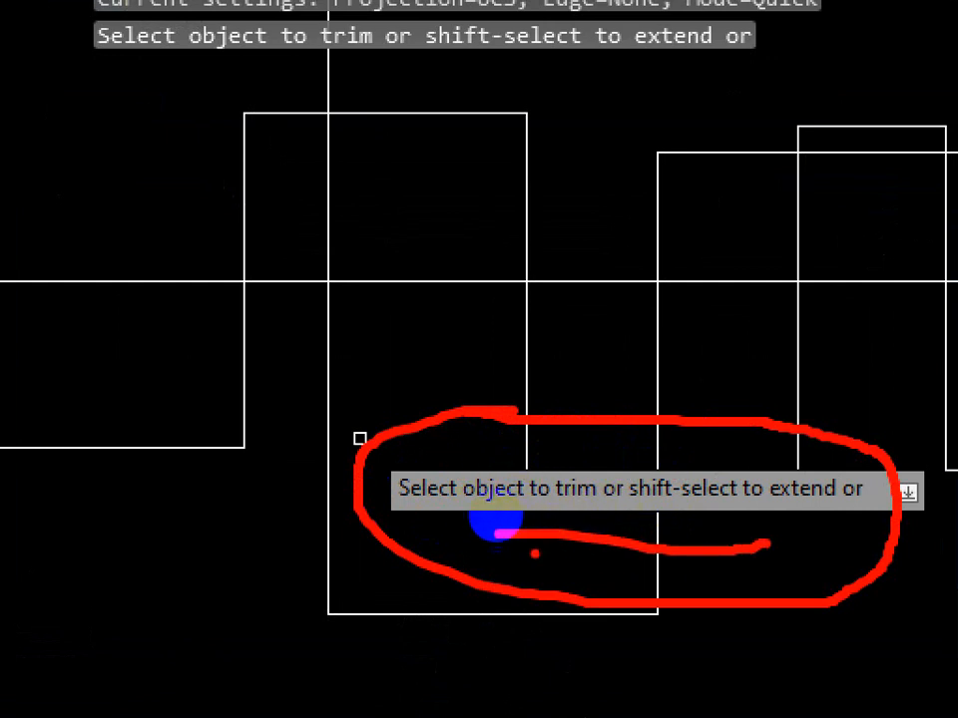
pyautogui.moveTo(431, 504); pyautogui.dragTo(526, 501)
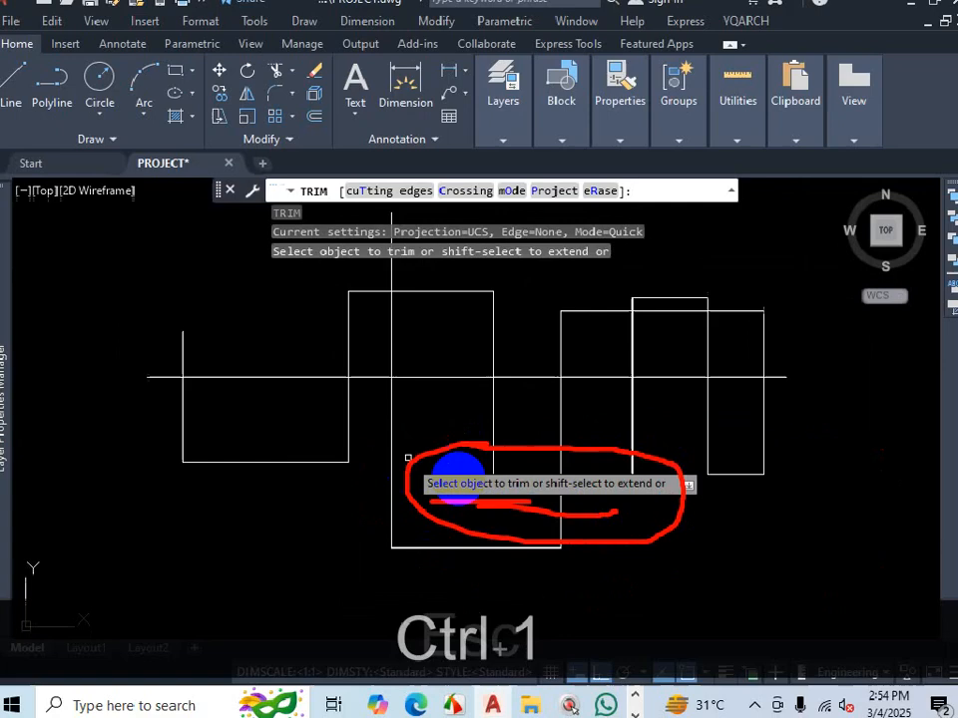
pyautogui.hotkey('ctrl', '1')
pyautogui.press('Escape')
pyautogui.scroll(-3, 597, 553)
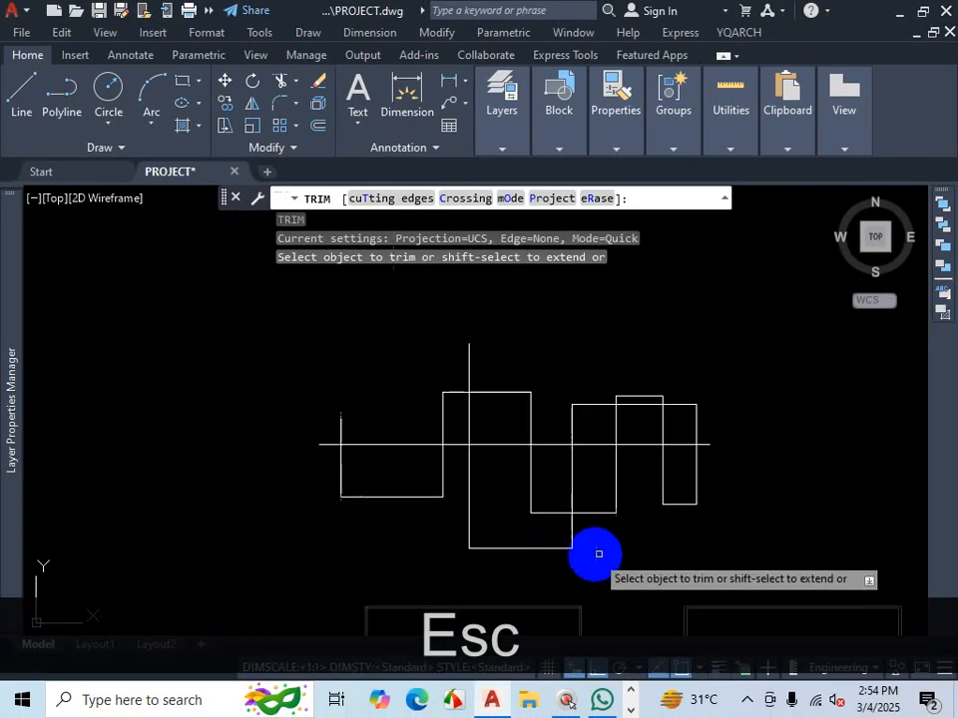
pyautogui.scroll(3, 677, 545)
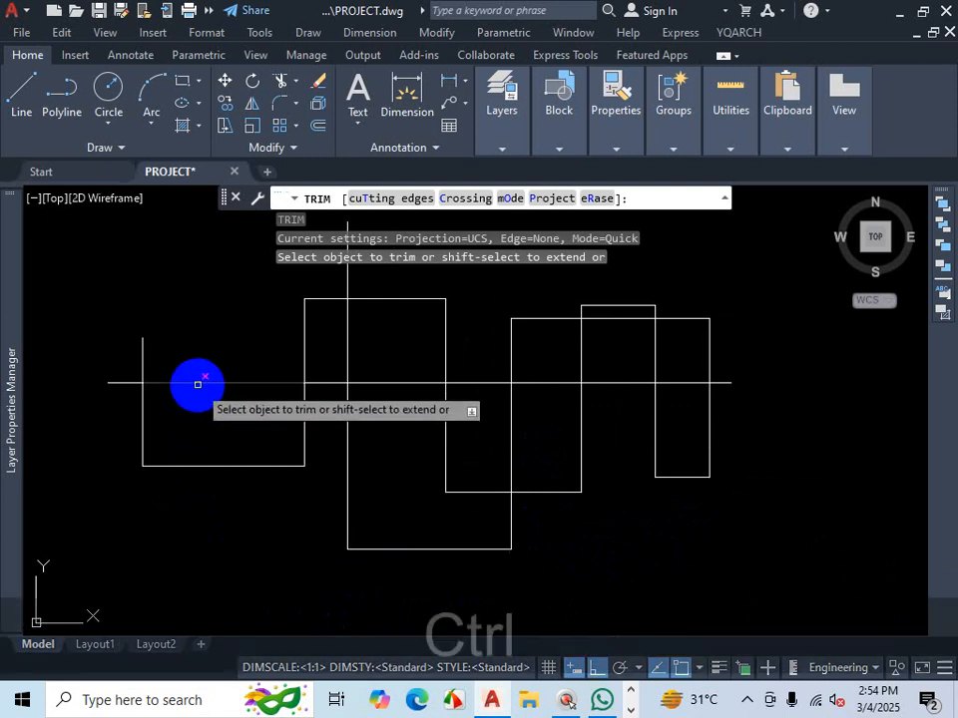
pyautogui.hotkey('ctrl', '1')
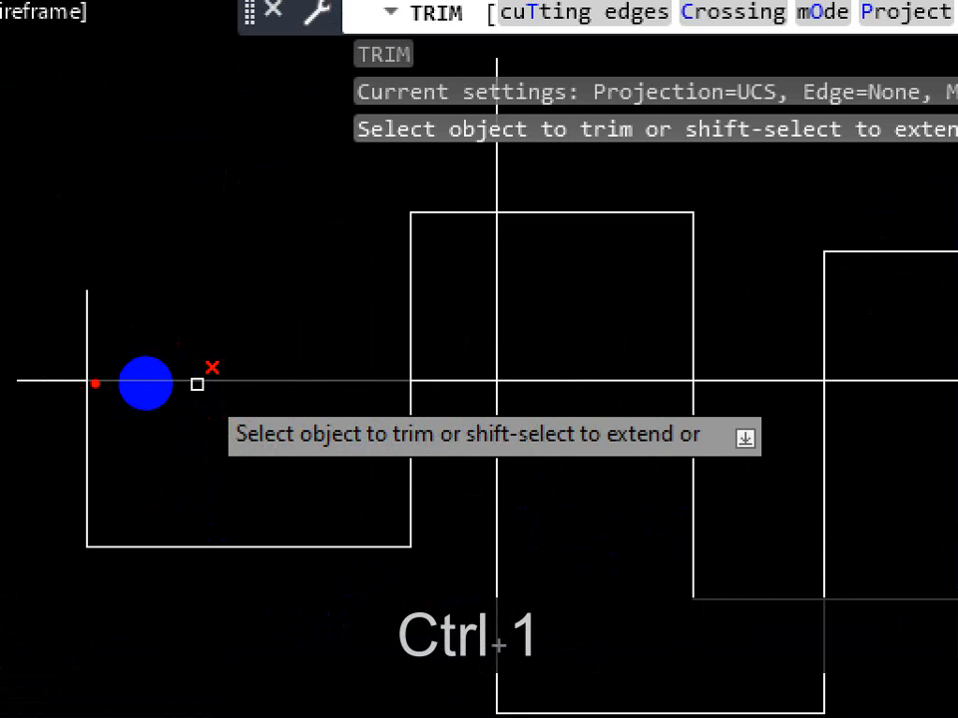
pyautogui.moveTo(89, 382); pyautogui.dragTo(412, 377)
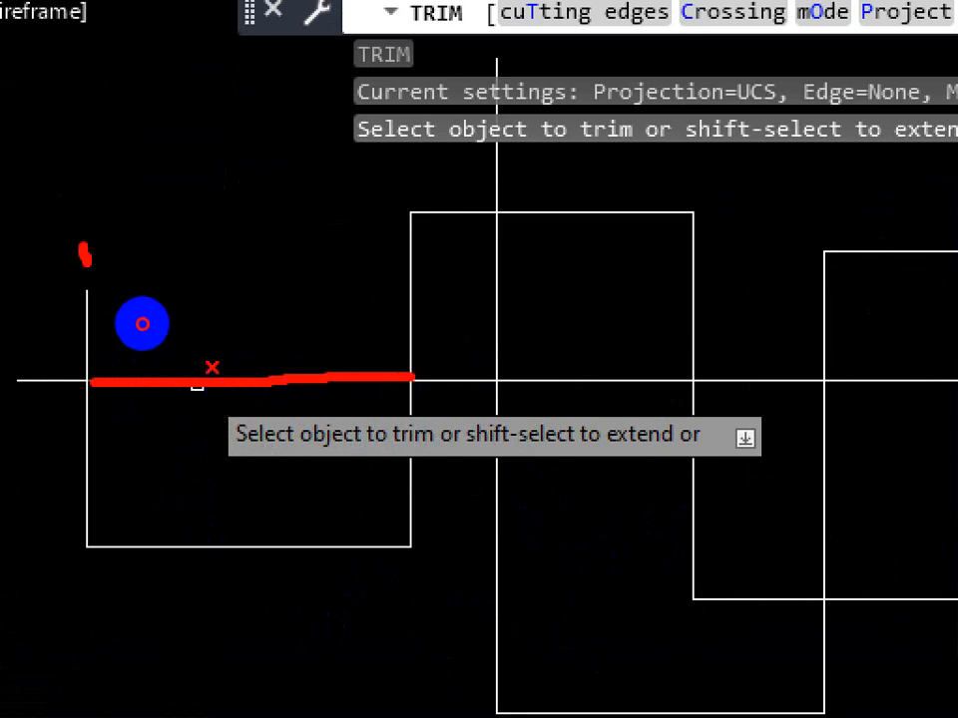
pyautogui.moveTo(85, 257); pyautogui.dragTo(98, 536)
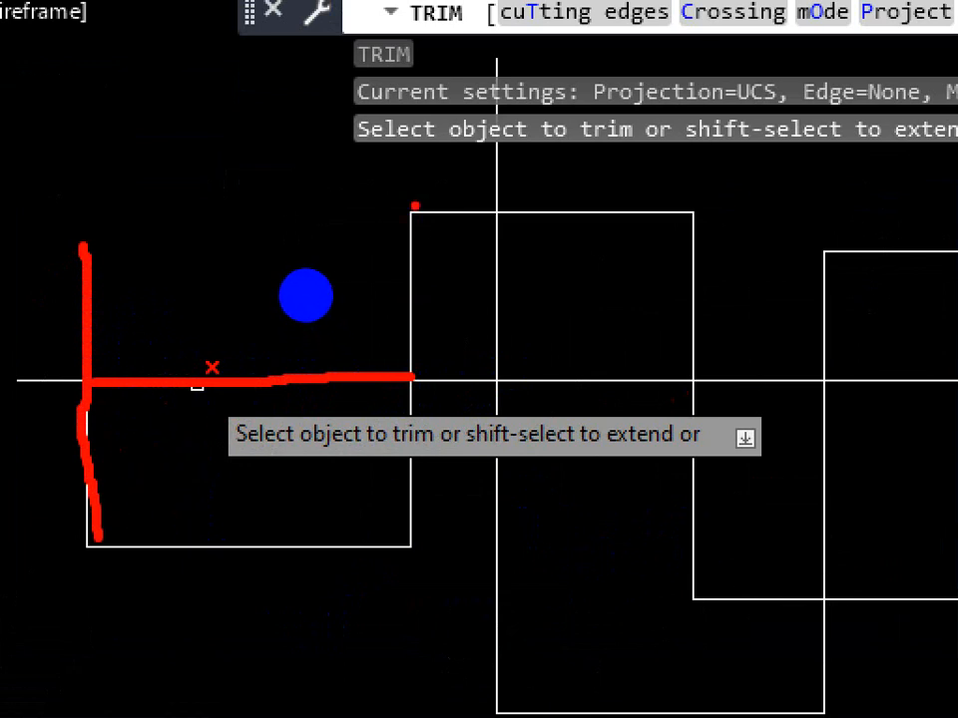
pyautogui.moveTo(415, 206); pyautogui.dragTo(413, 544)
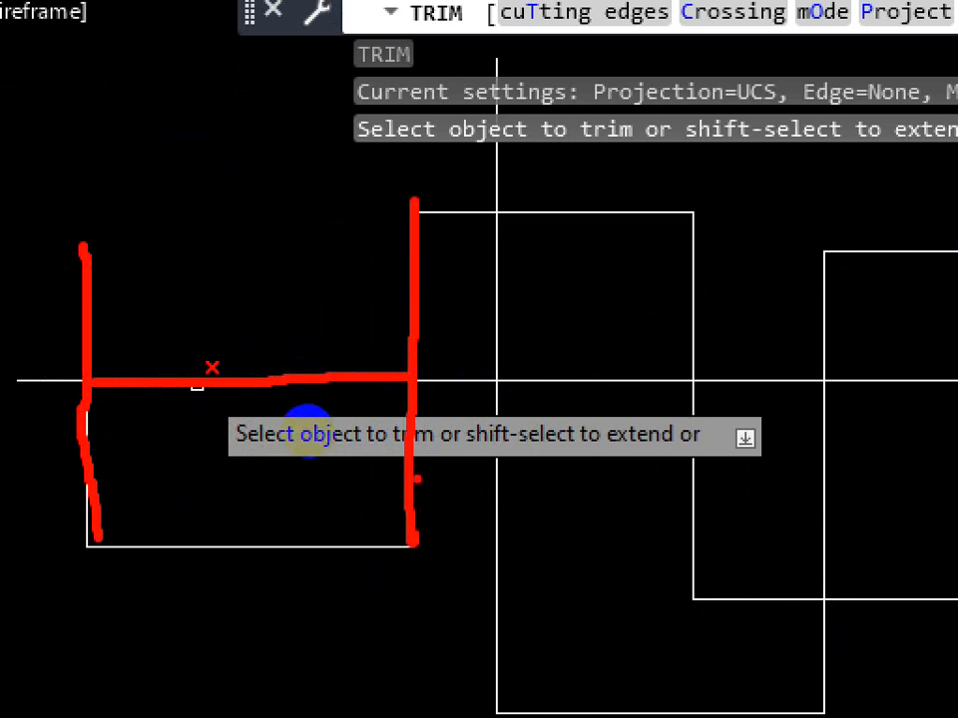
pyautogui.press('Escape')
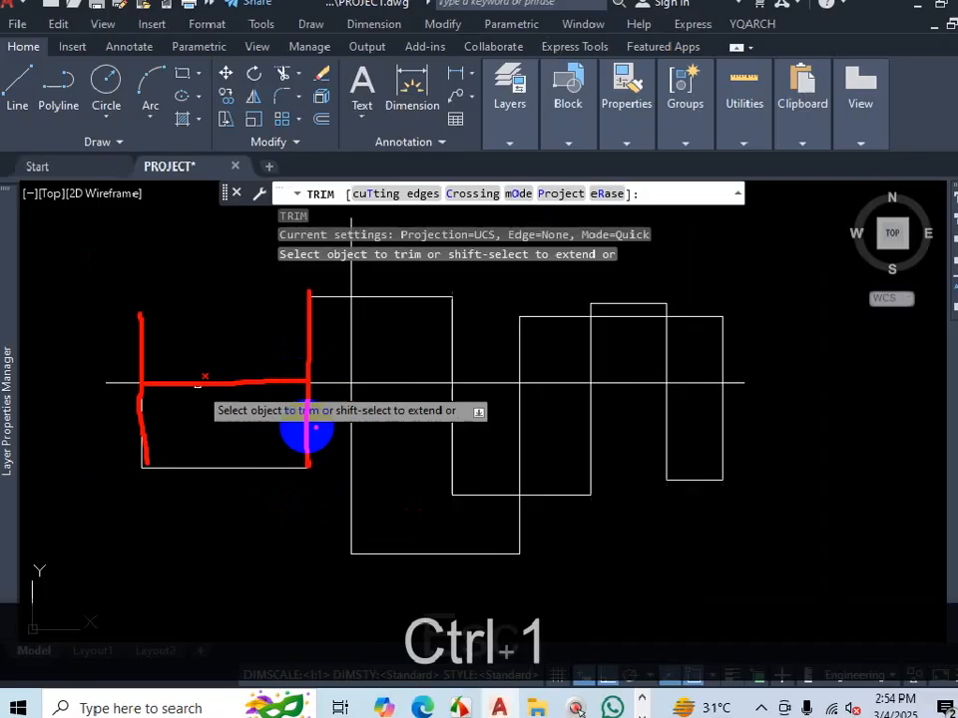
pyautogui.scroll(-3, 325, 471)
pyautogui.scroll(3, 174, 457)
pyautogui.scroll(2, 175, 457)
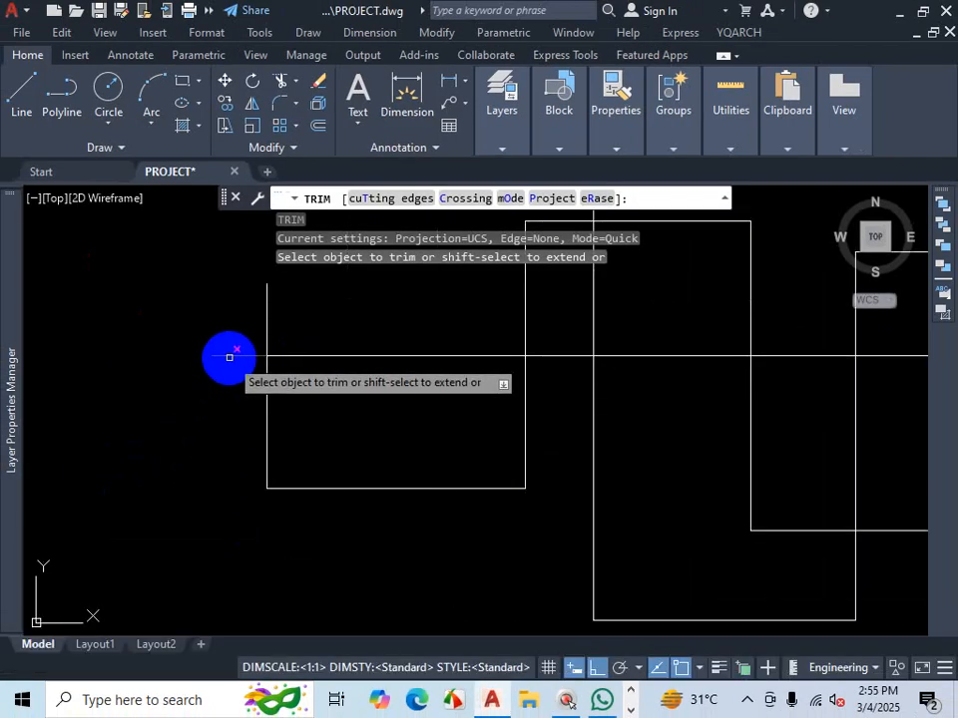
pyautogui.hotkey('ctrl', '1')
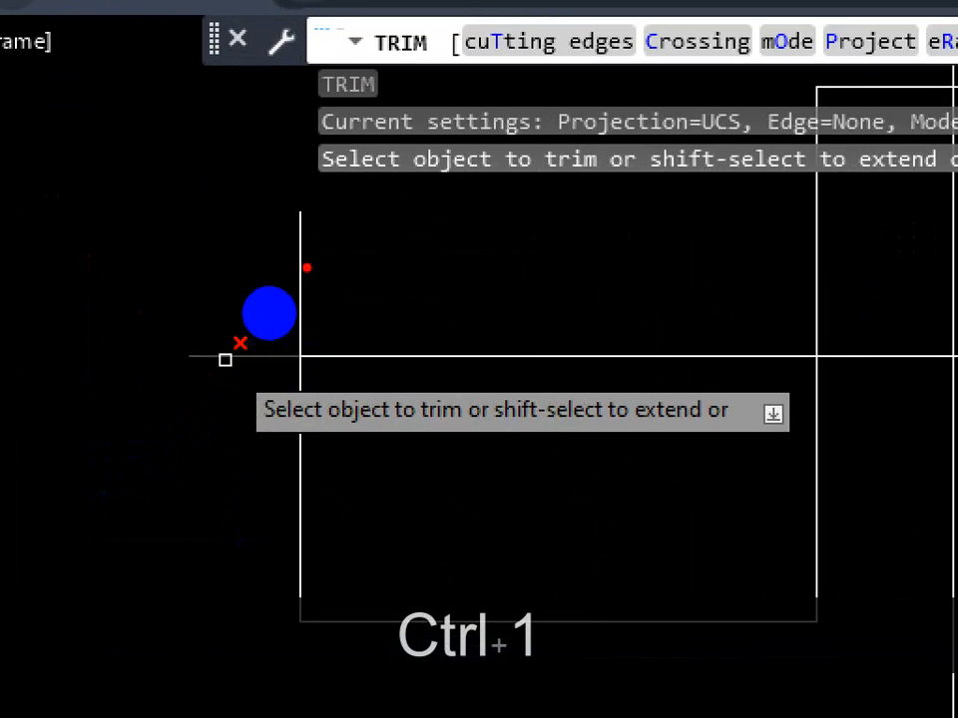
pyautogui.moveTo(269, 295); pyautogui.dragTo(277, 393)
pyautogui.moveTo(318, 348); pyautogui.dragTo(226, 350)
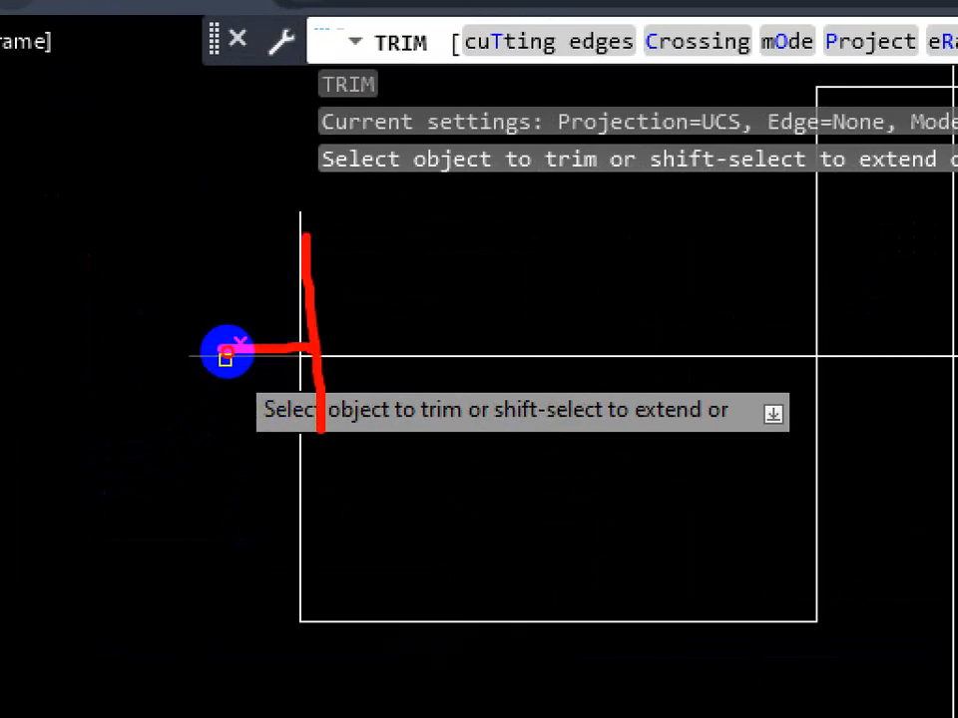
pyautogui.press('Escape')
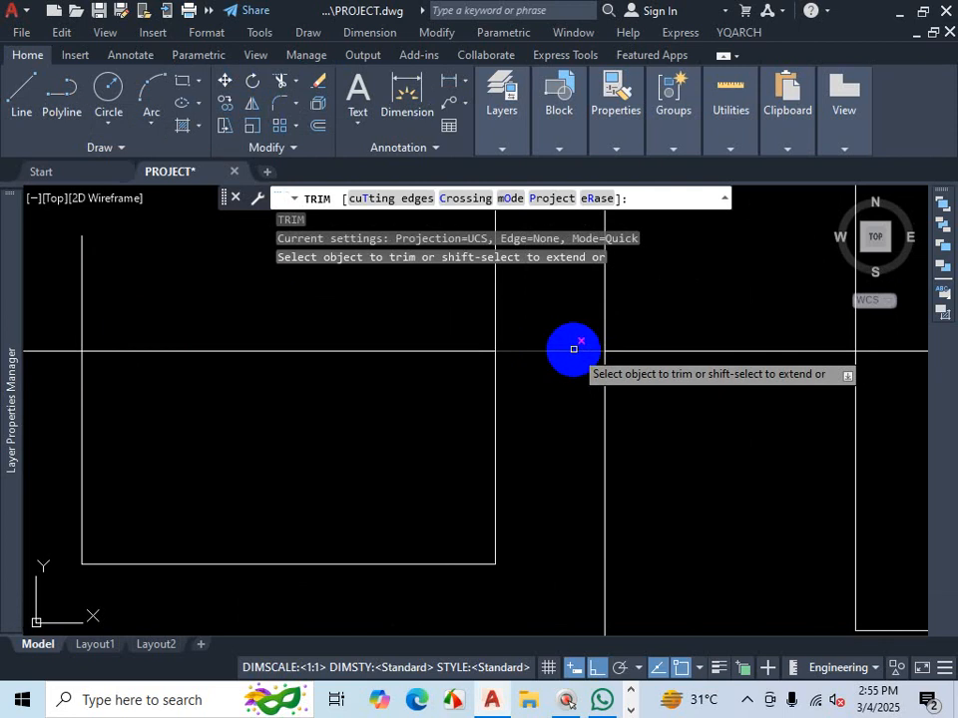
pyautogui.scroll(-2, 573, 355)
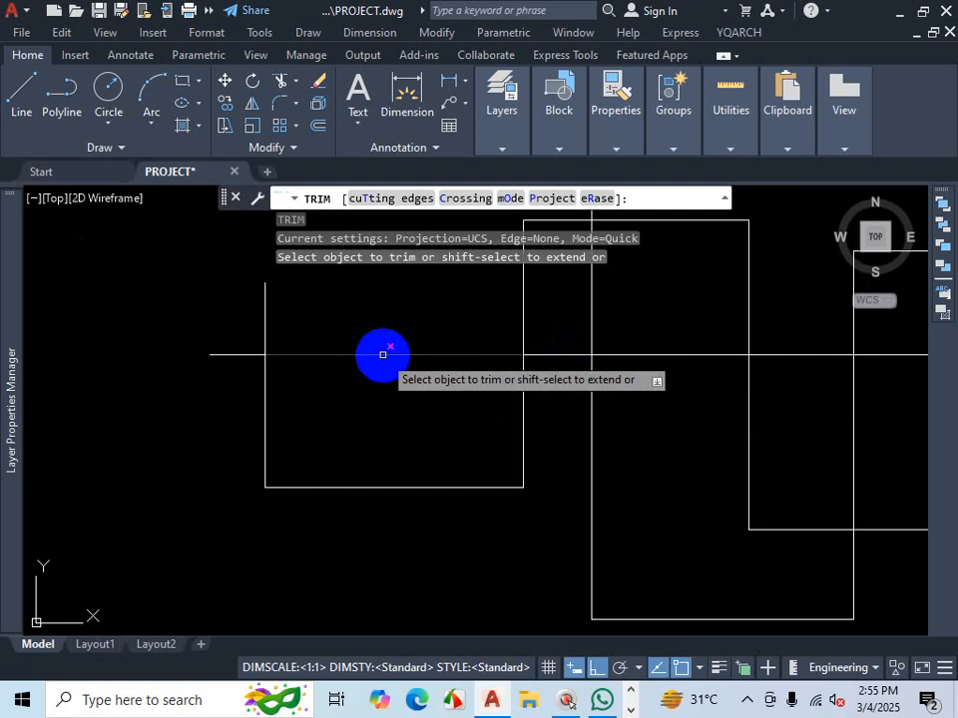
pyautogui.click(382, 355)
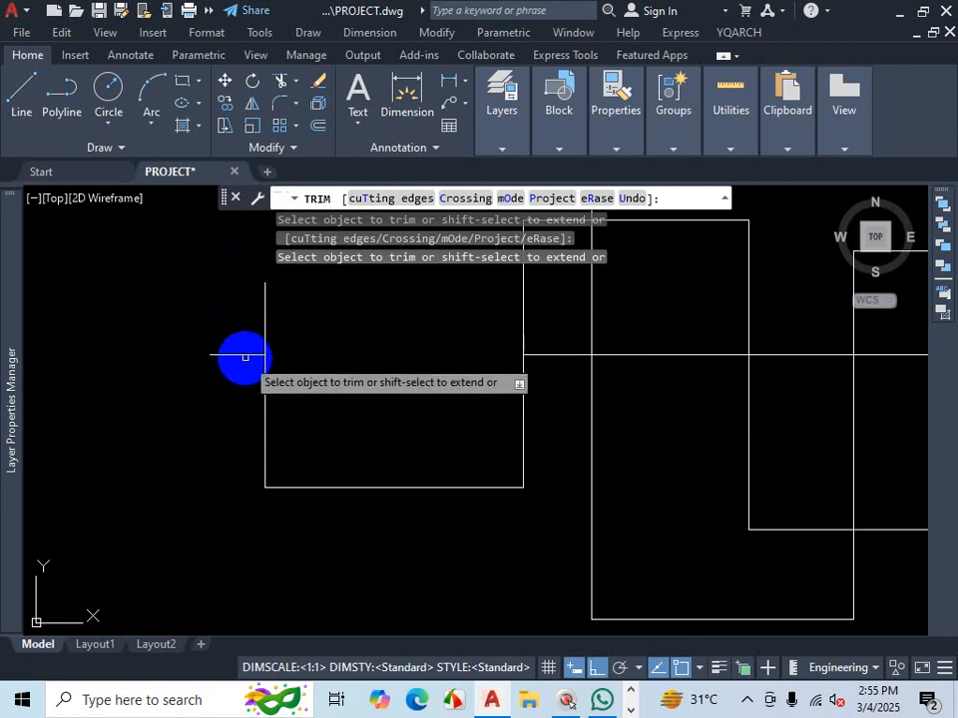
# - Trim off the horizontal line's stub sticking out to the left of the first outline
pyautogui.scroll(2, 244, 356)
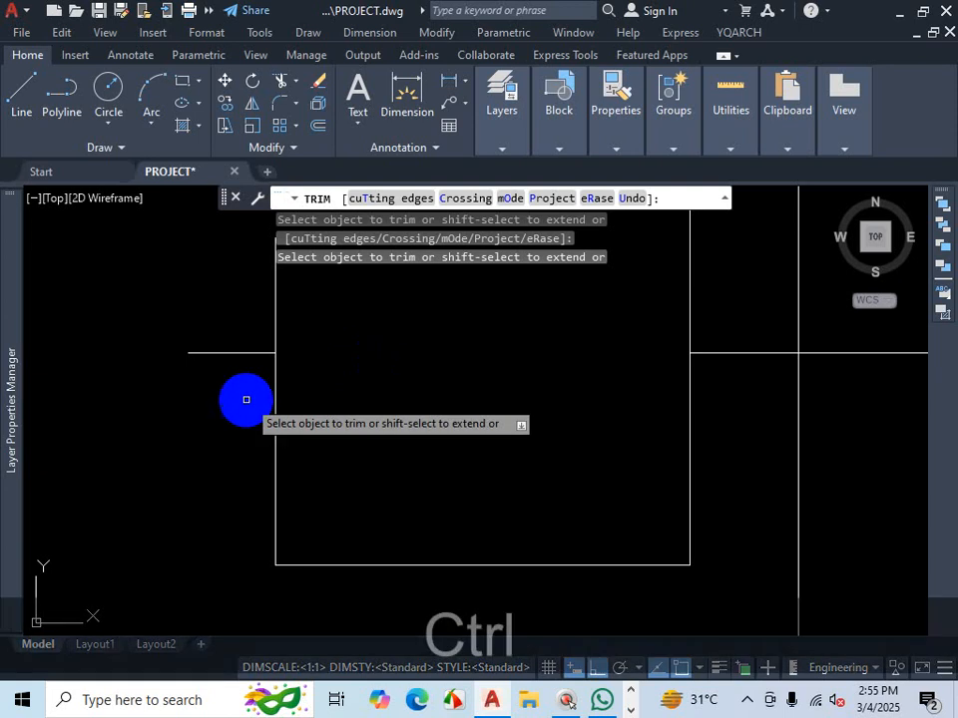
pyautogui.hotkey('ctrl', '1')
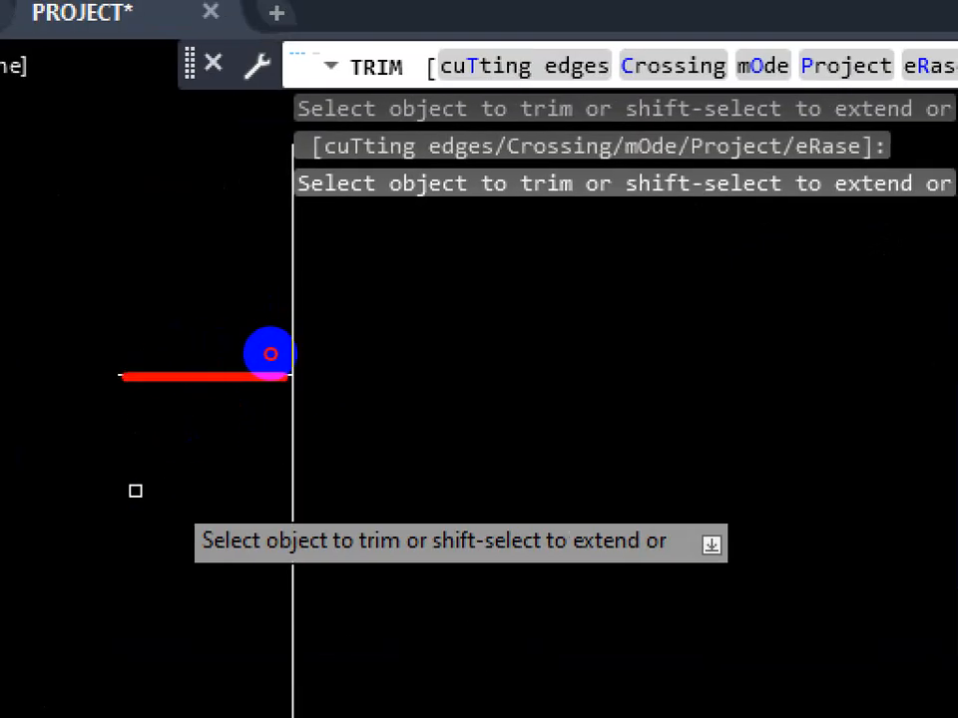
pyautogui.moveTo(183, 269); pyautogui.dragTo(197, 486)
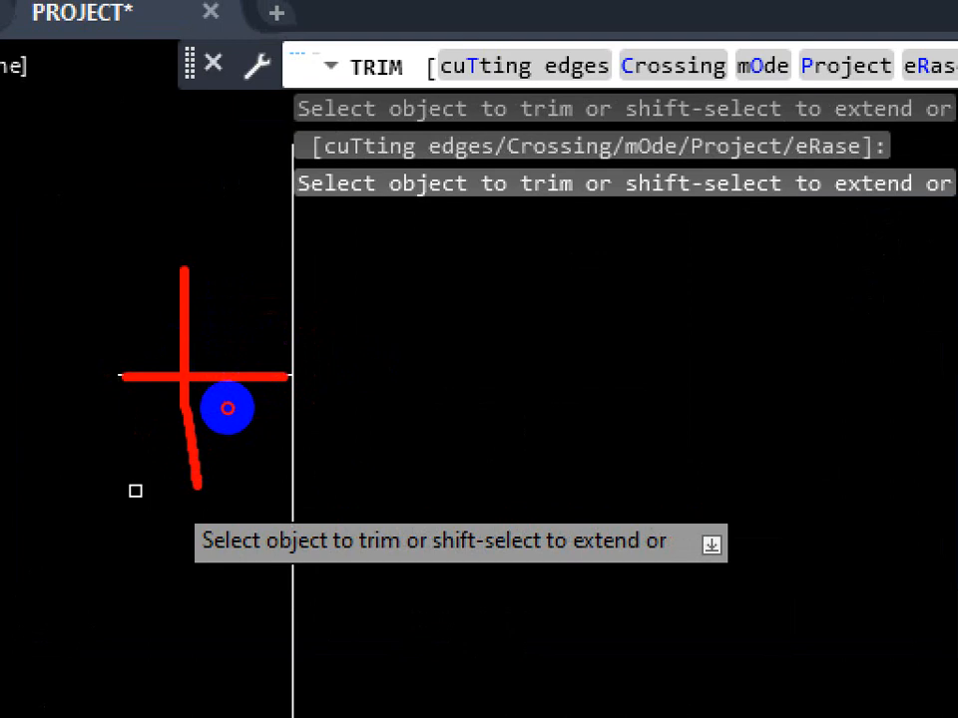
pyautogui.moveTo(237, 353); pyautogui.dragTo(158, 440)
pyautogui.moveTo(167, 333); pyautogui.dragTo(225, 410)
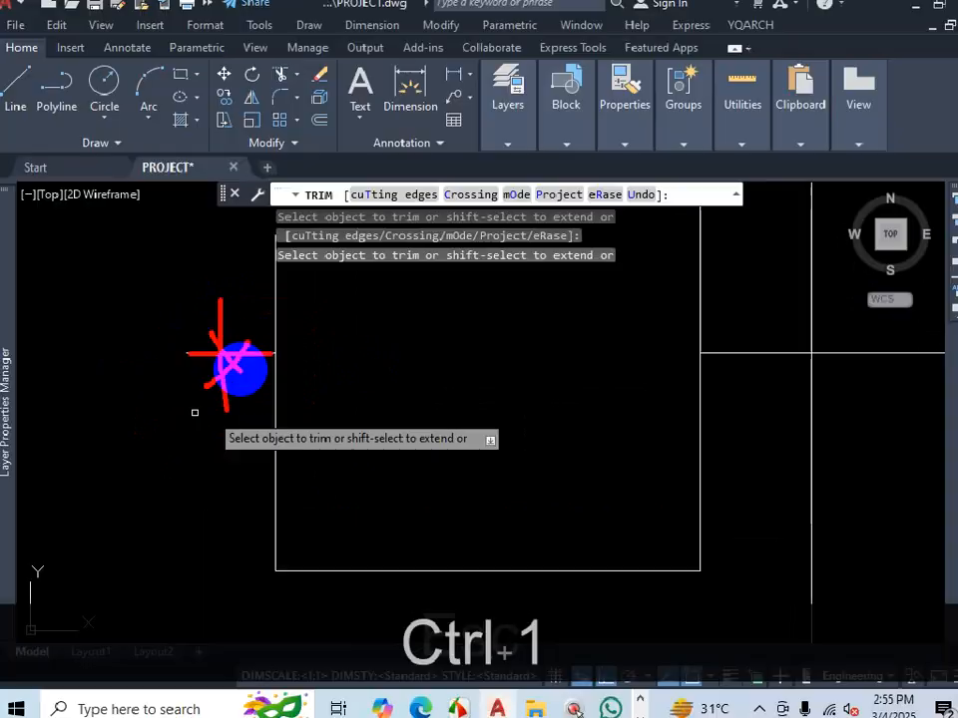
pyautogui.press('Escape')
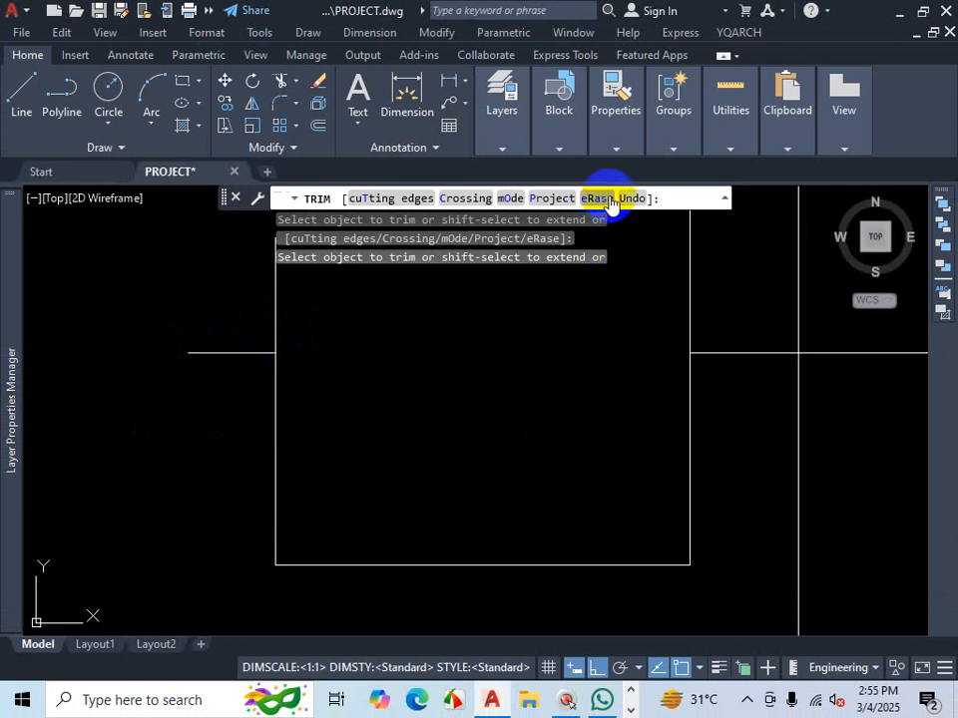
pyautogui.click(232, 352)
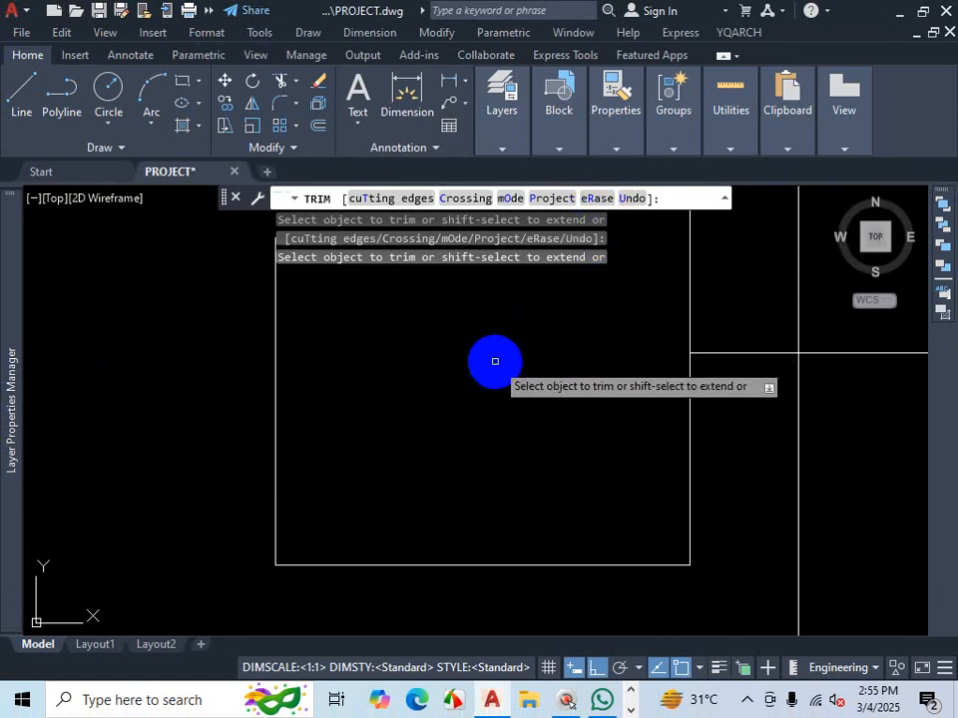
# - Examine the horizontal line segments crossing the second and third outlines
pyautogui.scroll(-4, 485, 367)
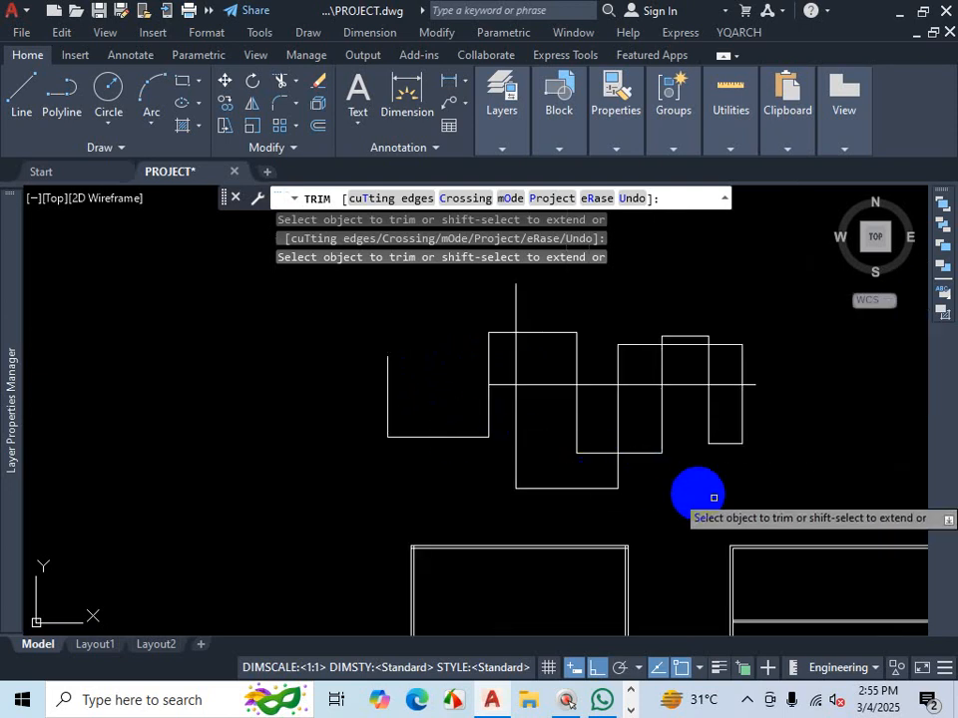
pyautogui.scroll(2, 814, 440)
pyautogui.hotkey('ctrl', '1')
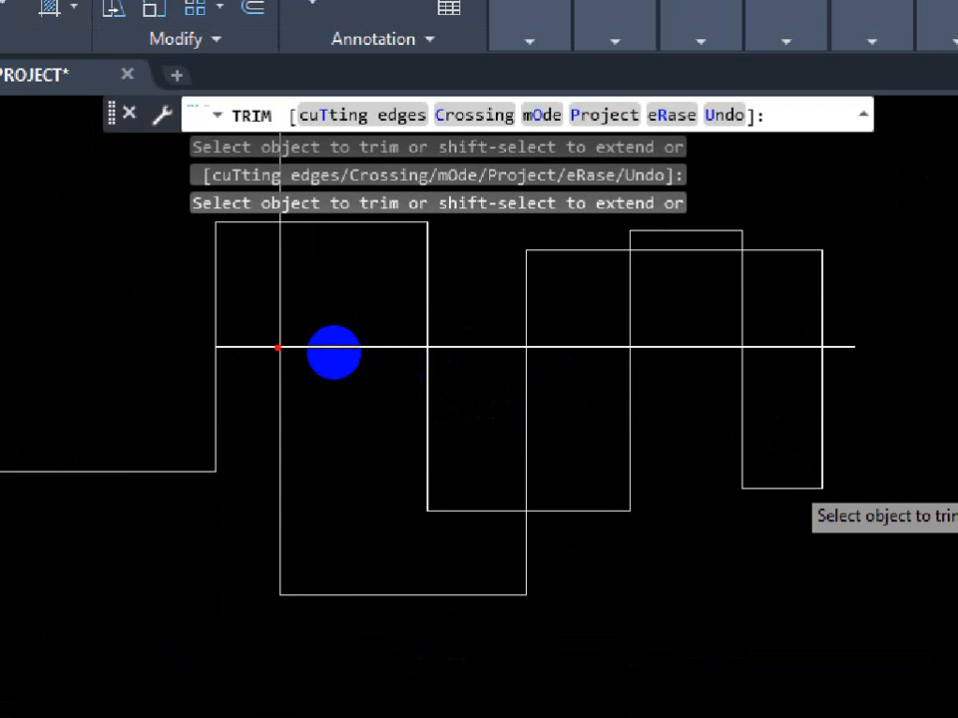
pyautogui.moveTo(333, 351)
pyautogui.mouseDown()
pyautogui.moveTo(641, 360)
pyautogui.moveTo(637, 345)
pyautogui.moveTo(625, 363)
pyautogui.mouseUp()
pyautogui.moveTo(627, 348); pyautogui.dragTo(631, 361)
pyautogui.moveTo(378, 339); pyautogui.dragTo(379, 340)
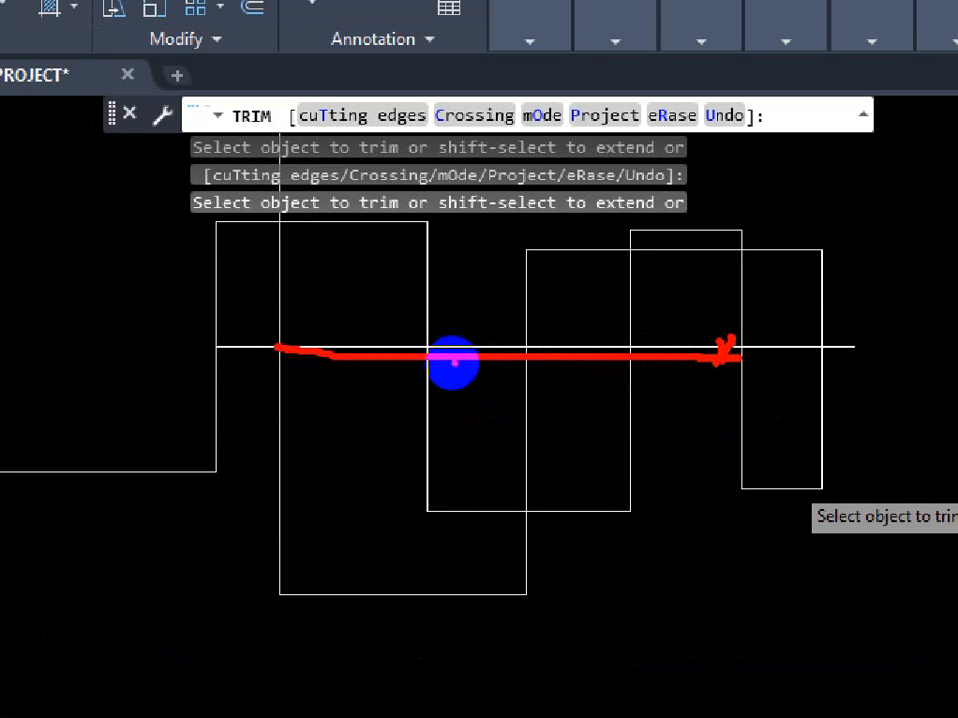
pyautogui.moveTo(329, 363); pyautogui.dragTo(391, 301)
pyautogui.moveTo(468, 373); pyautogui.dragTo(503, 310)
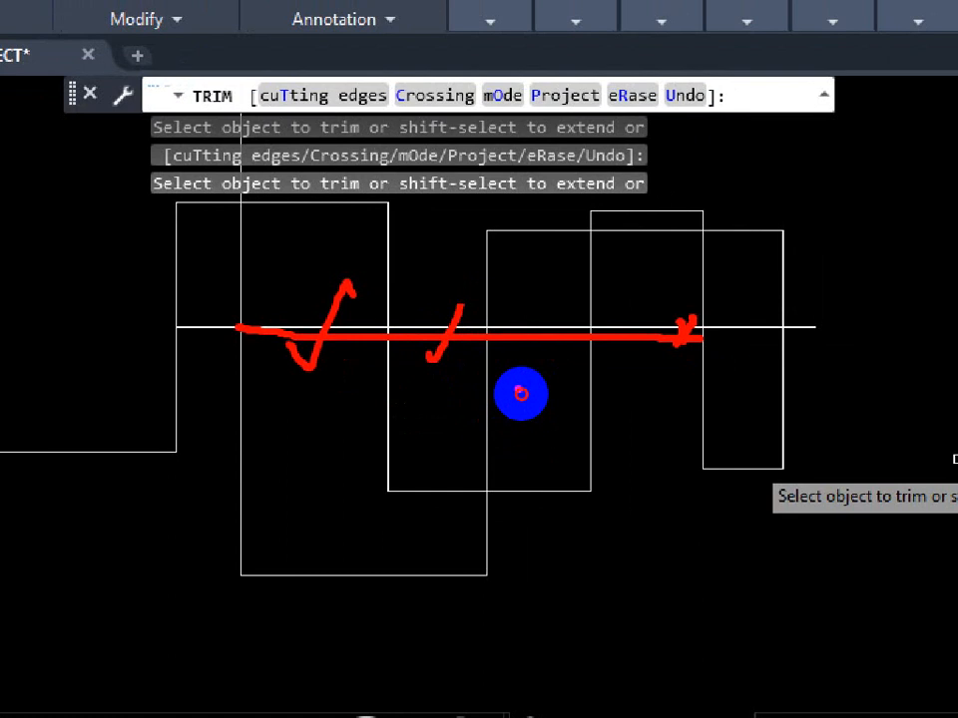
pyautogui.moveTo(517, 391); pyautogui.dragTo(544, 291)
pyautogui.moveTo(638, 381); pyautogui.dragTo(666, 304)
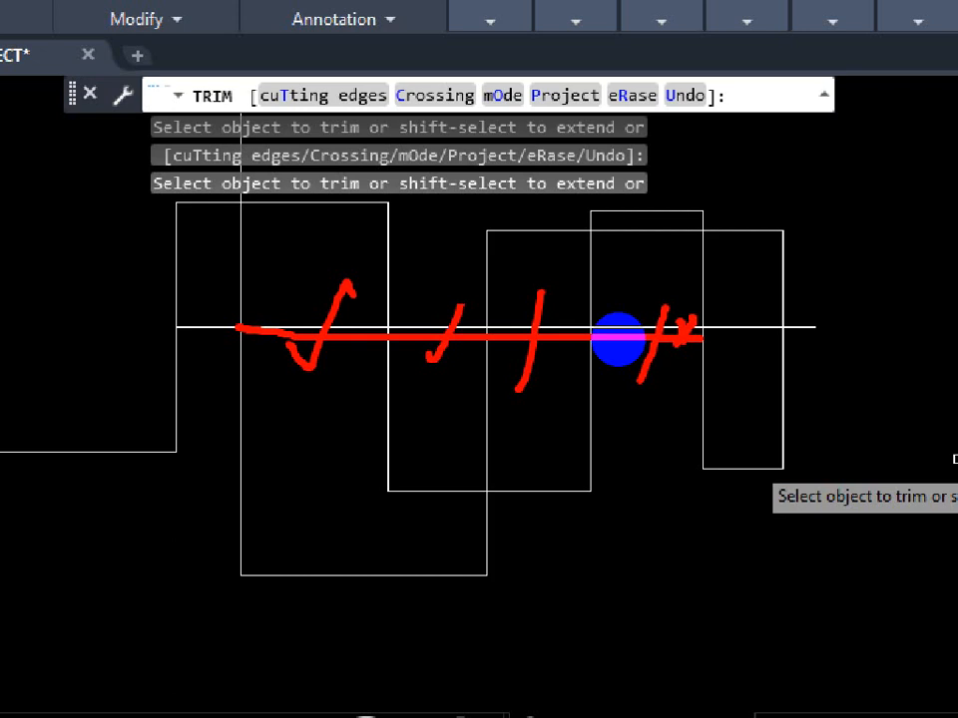
pyautogui.press('Escape')
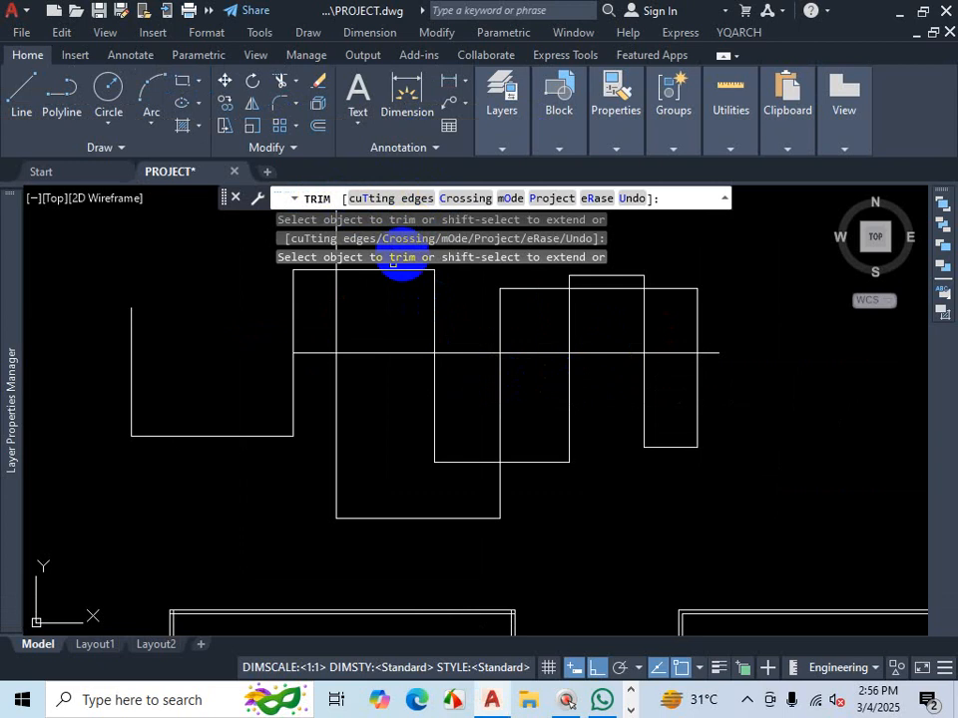
pyautogui.hotkey('ctrl', '1')
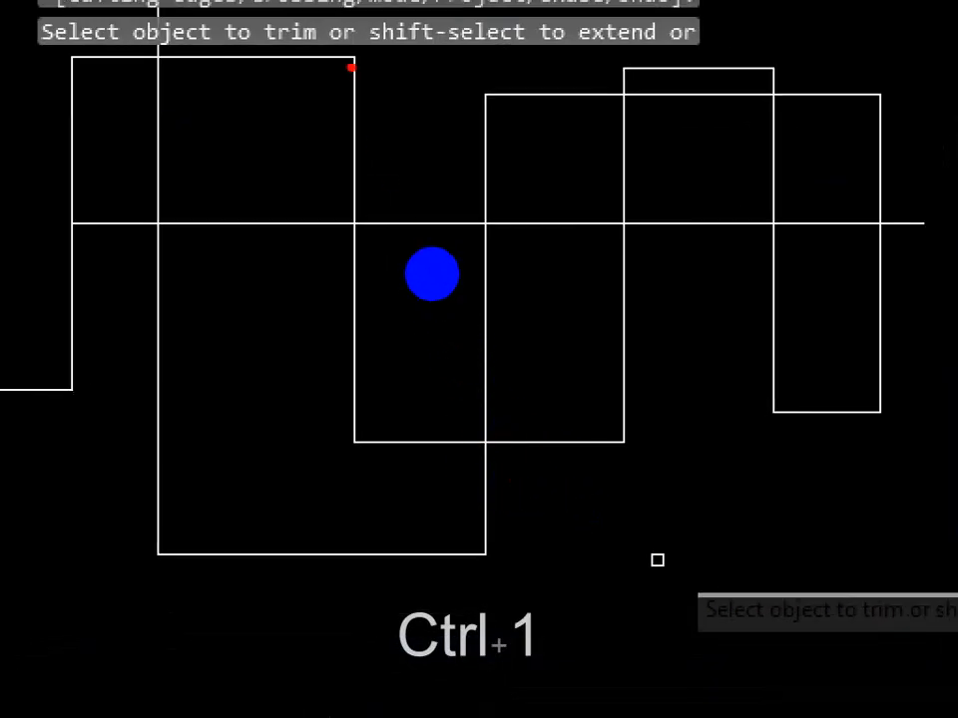
pyautogui.moveTo(350, 60); pyautogui.dragTo(345, 430)
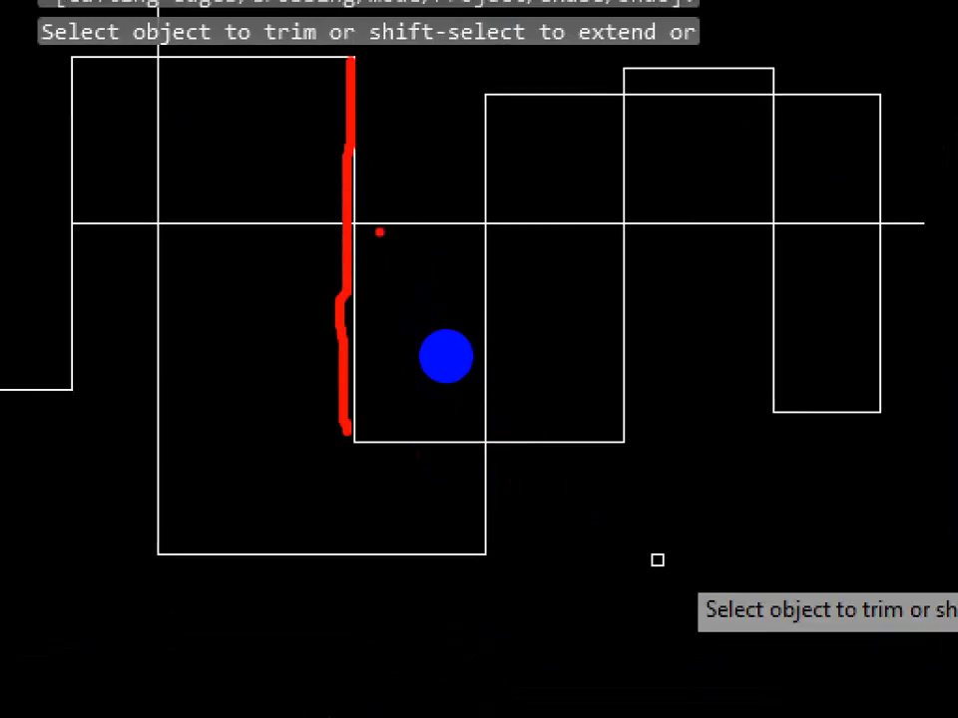
pyautogui.moveTo(363, 223); pyautogui.dragTo(937, 236)
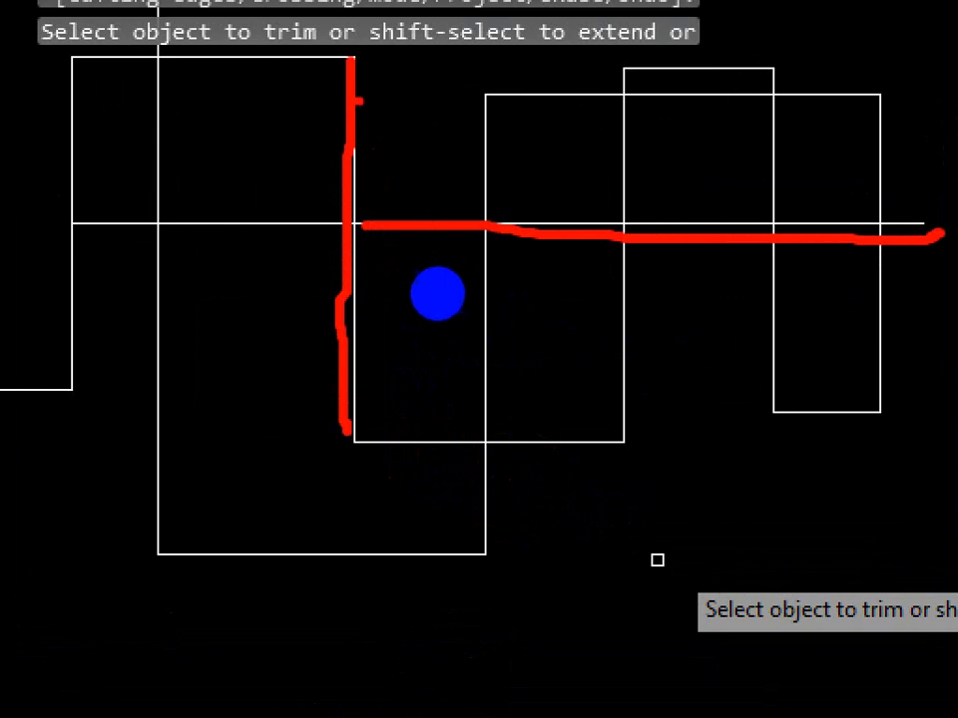
pyautogui.moveTo(351, 150); pyautogui.dragTo(373, 384)
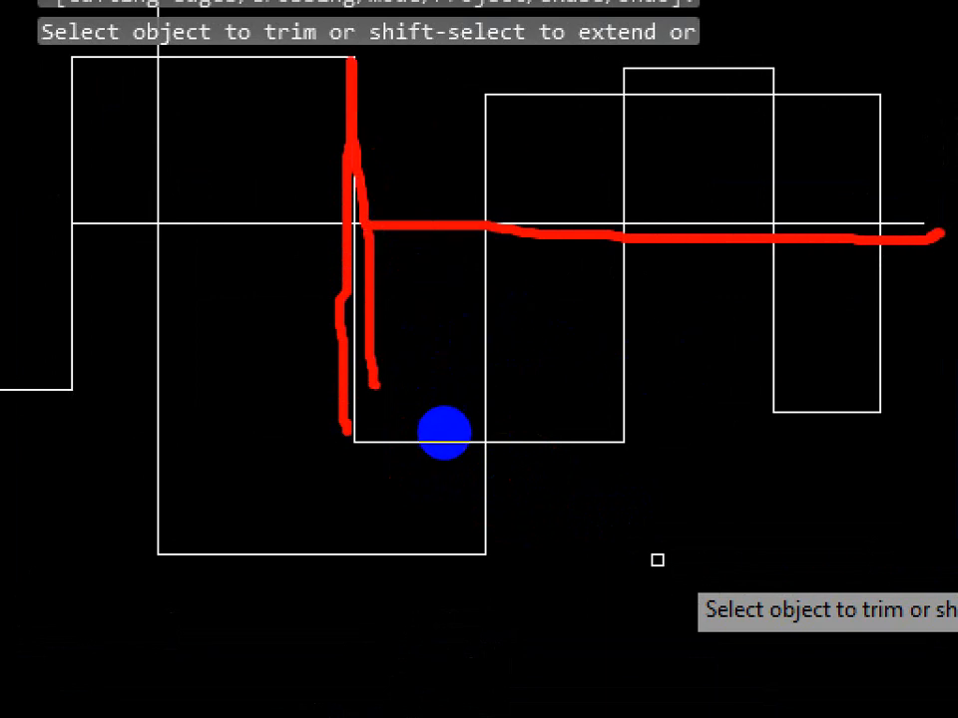
pyautogui.press('Escape')
# - Cancel Trim and explode the stepped polyline into separate lines
pyautogui.click(393, 200)
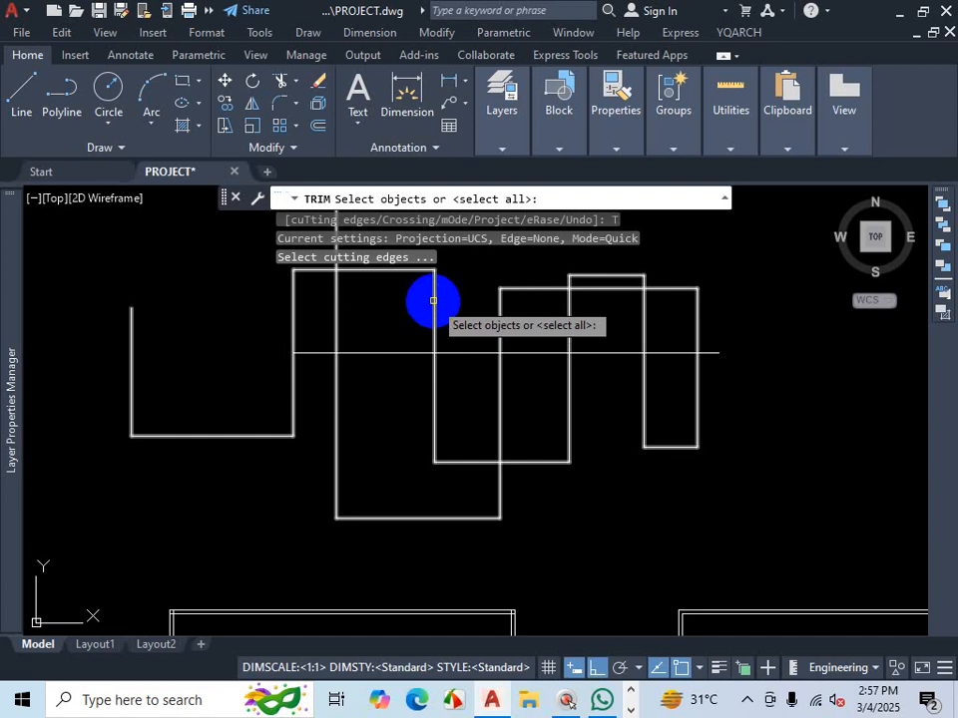
pyautogui.press('Escape')
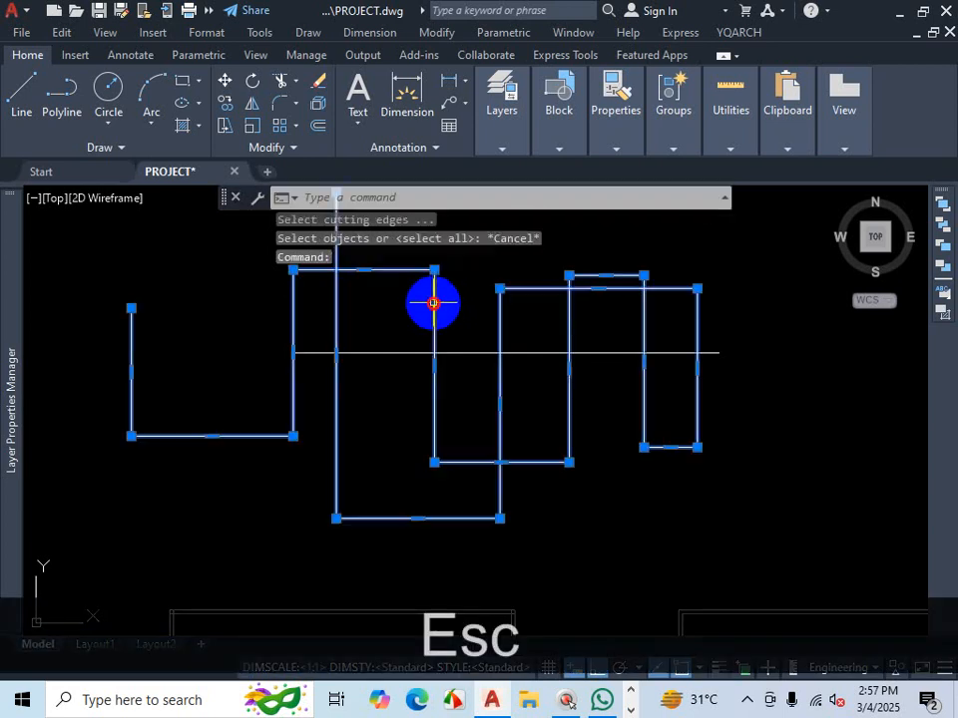
pyautogui.click(317, 104)
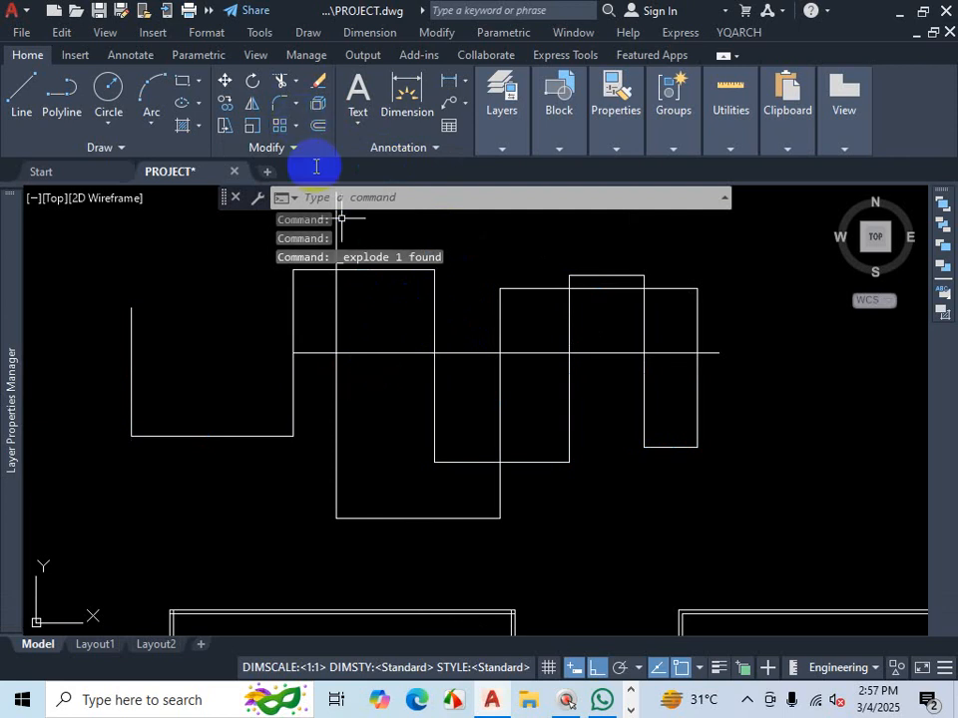
# - Extend the horizontal line leftward to the first outline's edge and try extending the inner vertical line downward
pyautogui.write('ex')
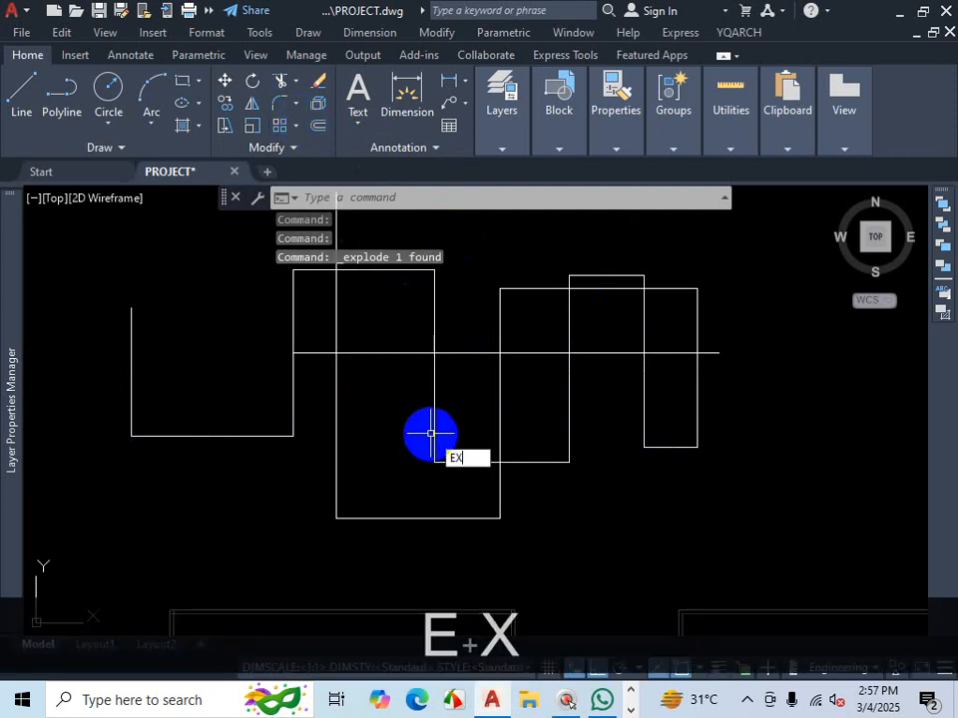
pyautogui.press('Return')
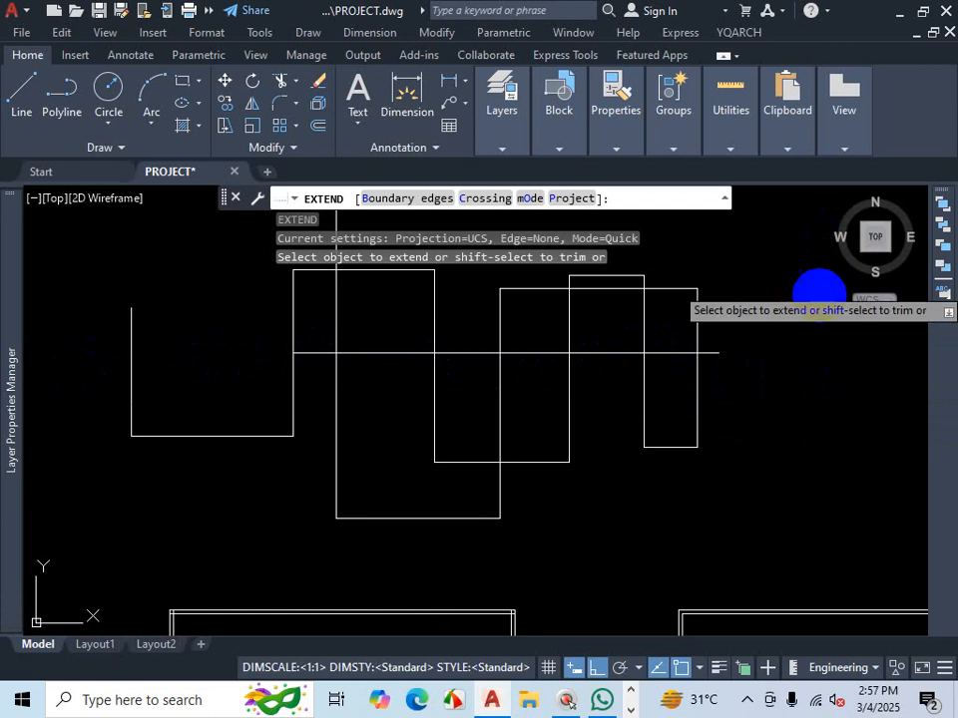
pyautogui.scroll(-5, 619, 399)
pyautogui.scroll(5, 664, 410)
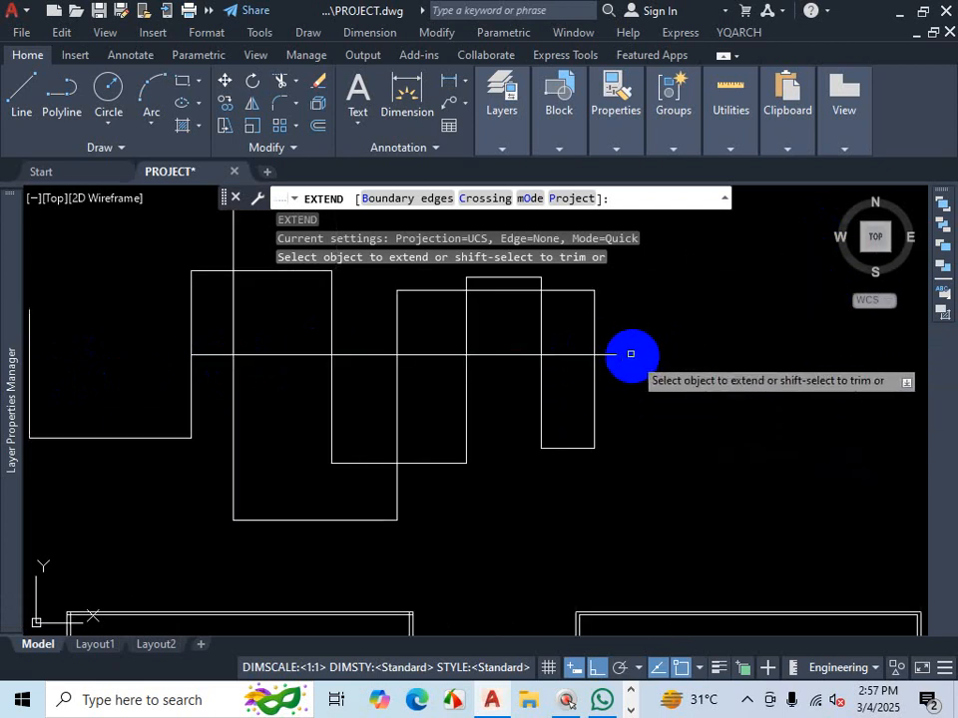
pyautogui.click(214, 354)
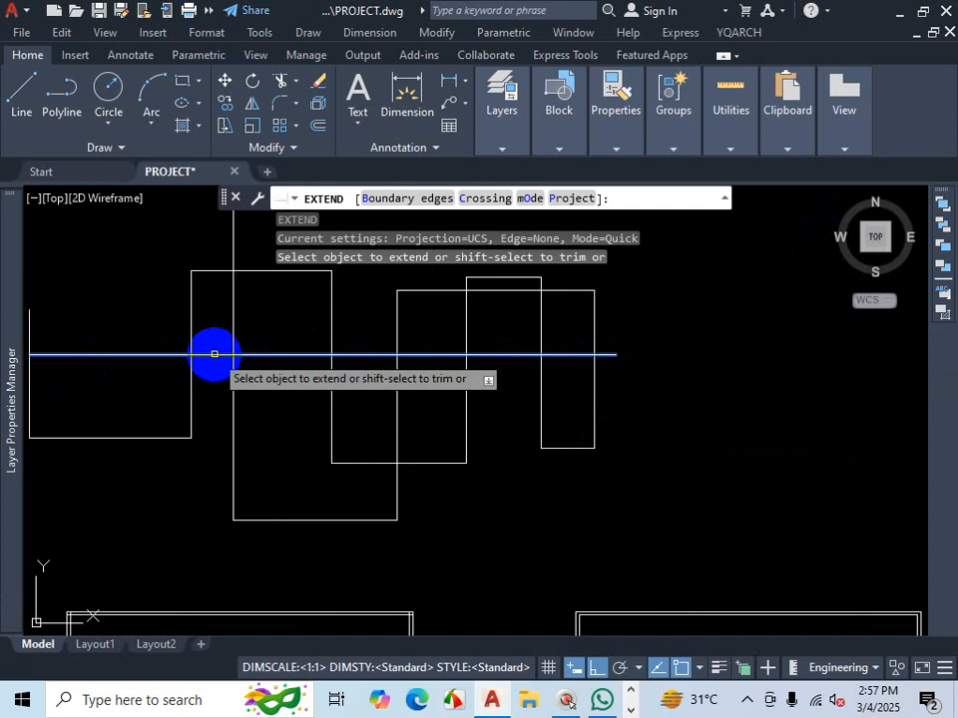
pyautogui.click(231, 385)
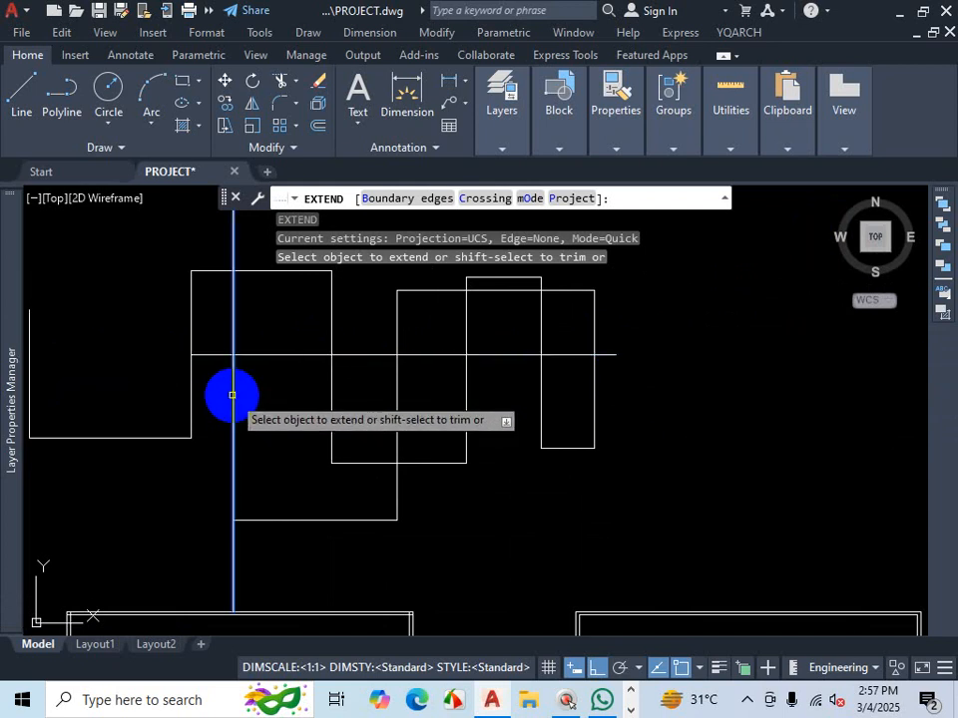
pyautogui.scroll(2, 124, 428)
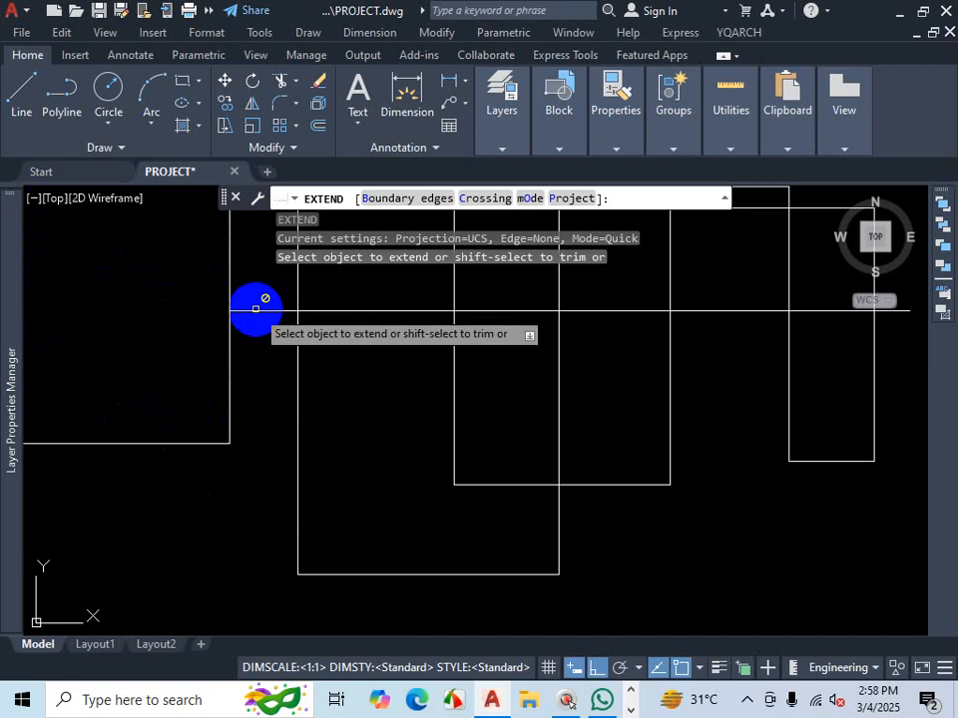
pyautogui.scroll(-2, 255, 308)
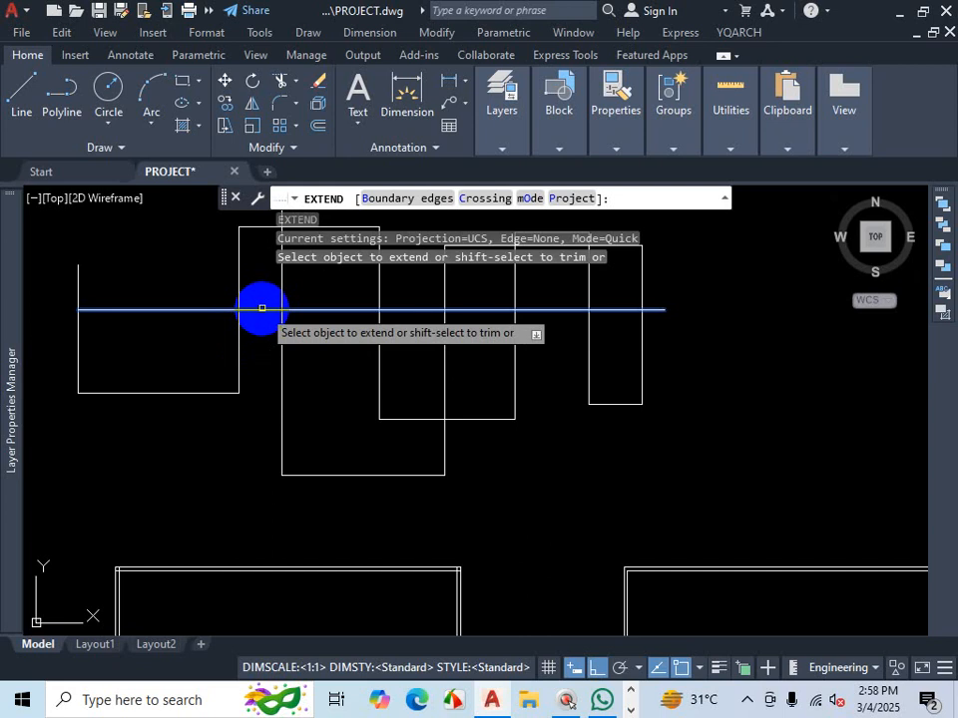
pyautogui.click(261, 308)
pyautogui.press('Escape')
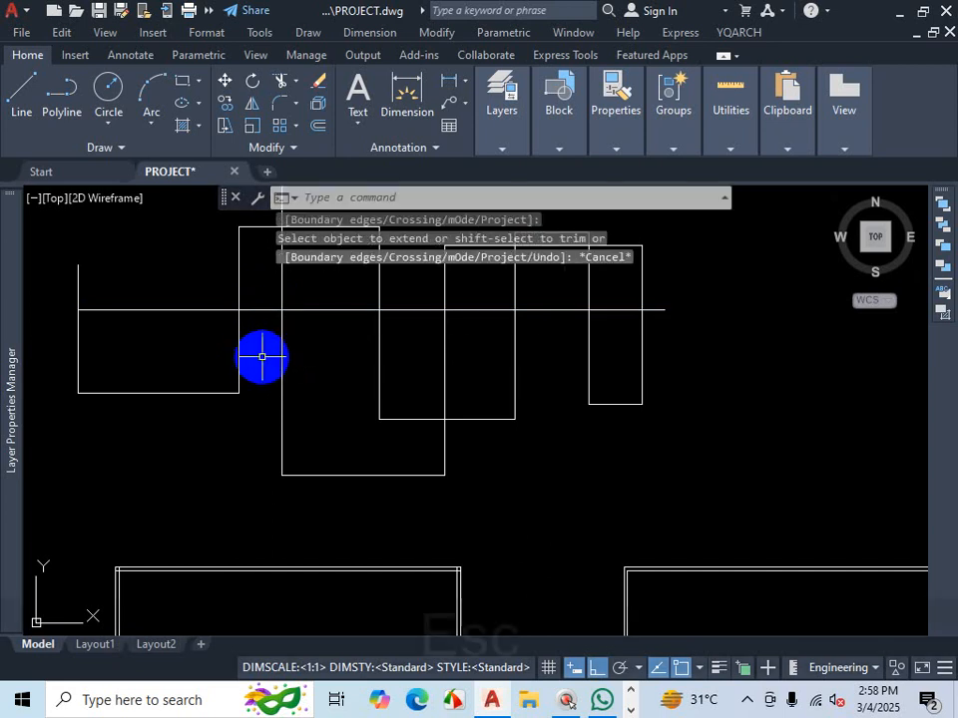
# - Trim the horizontal line to the right of the tall outline's left edge, using that edge as cutting edge, and undo the trim
pyautogui.write('tr')
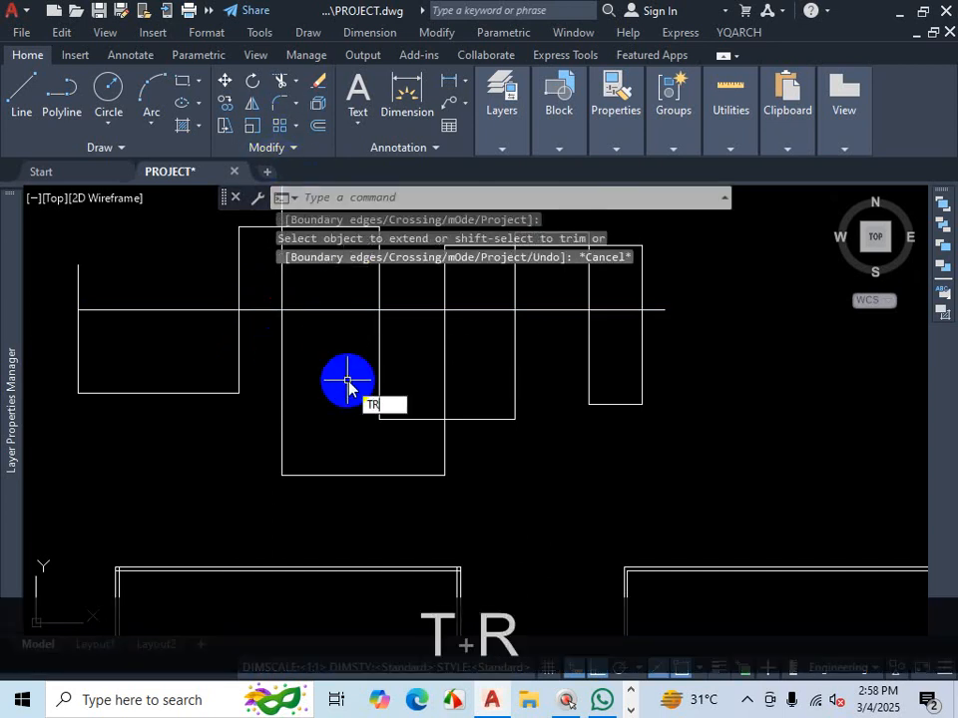
pyautogui.press('Return')
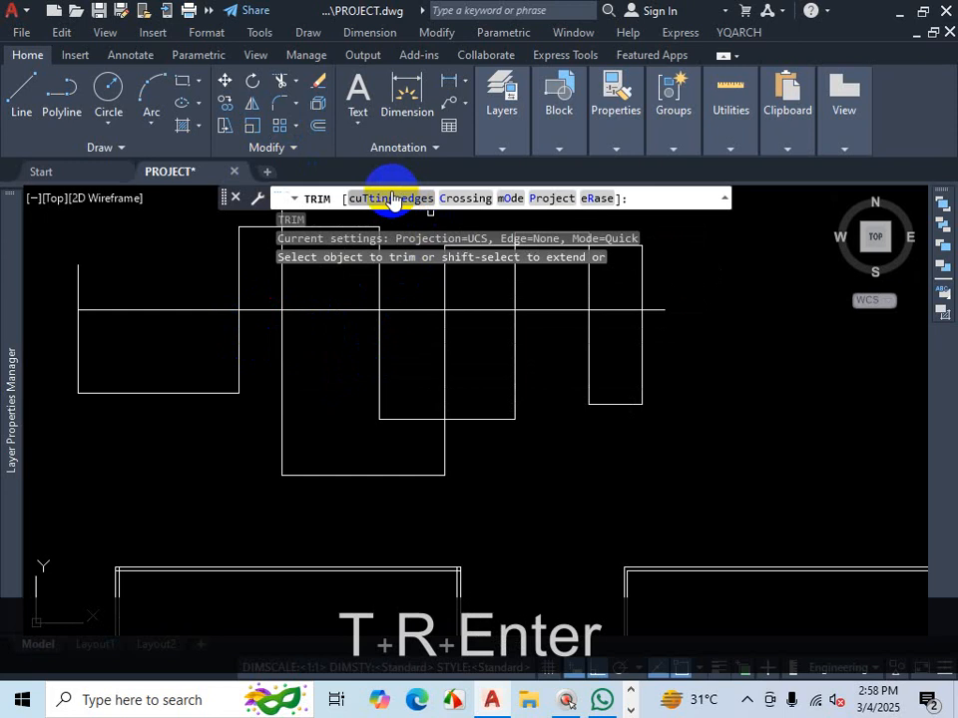
pyautogui.click(392, 198)
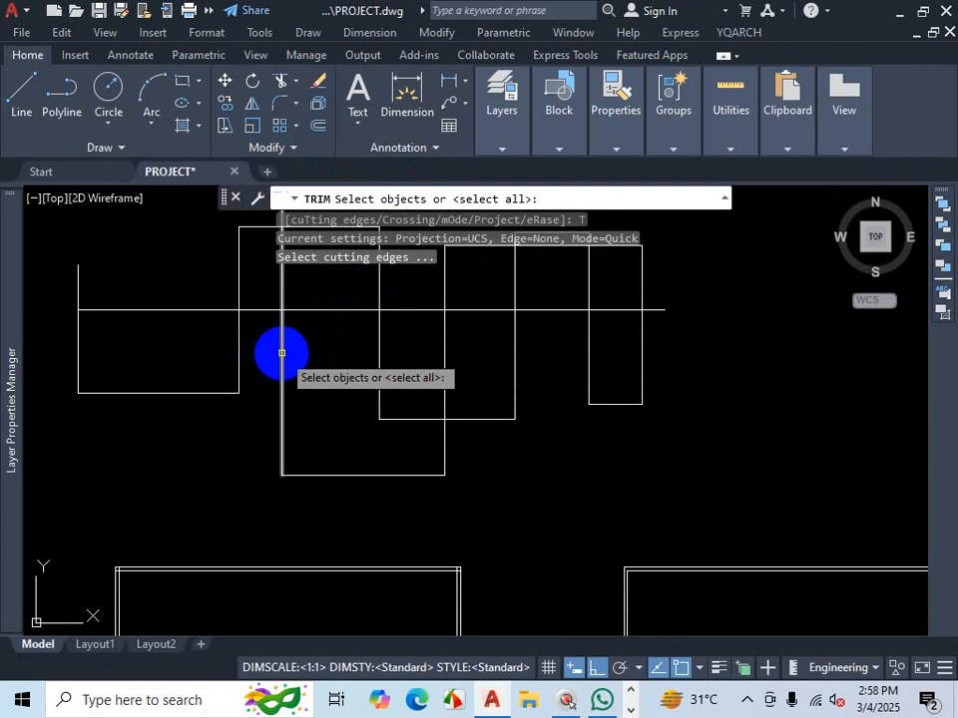
pyautogui.click(281, 353)
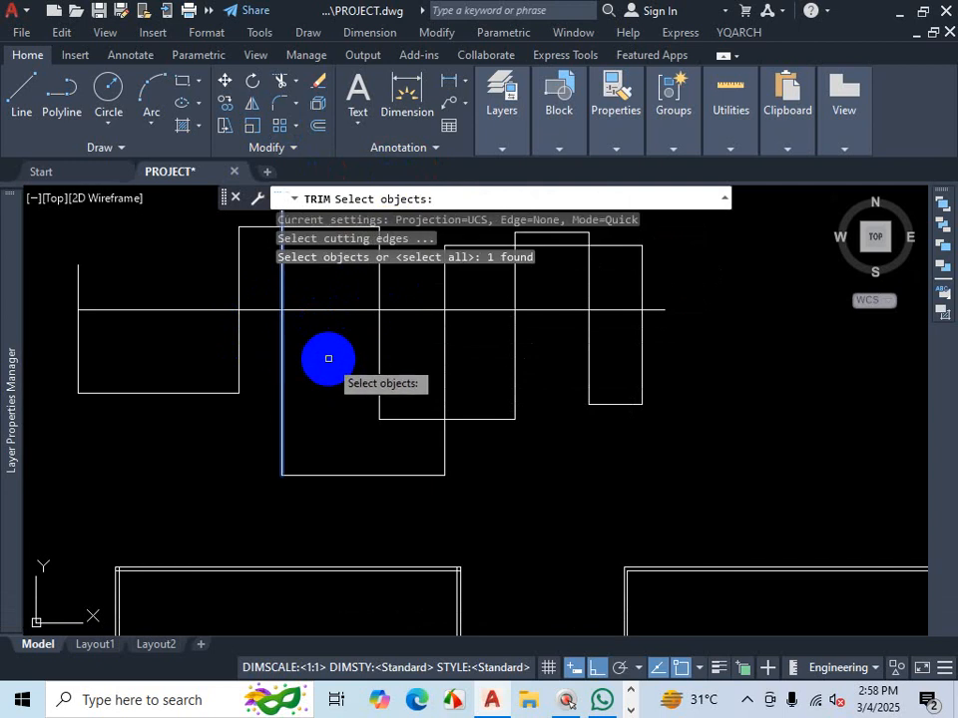
pyautogui.press('Return')
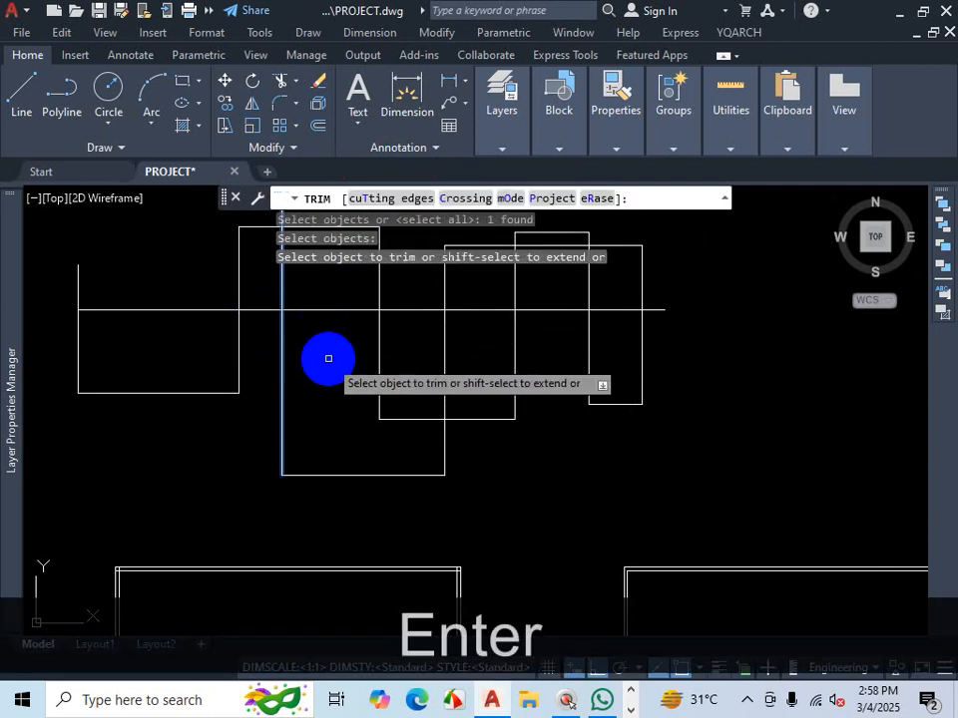
pyautogui.scroll(-2, 347, 396)
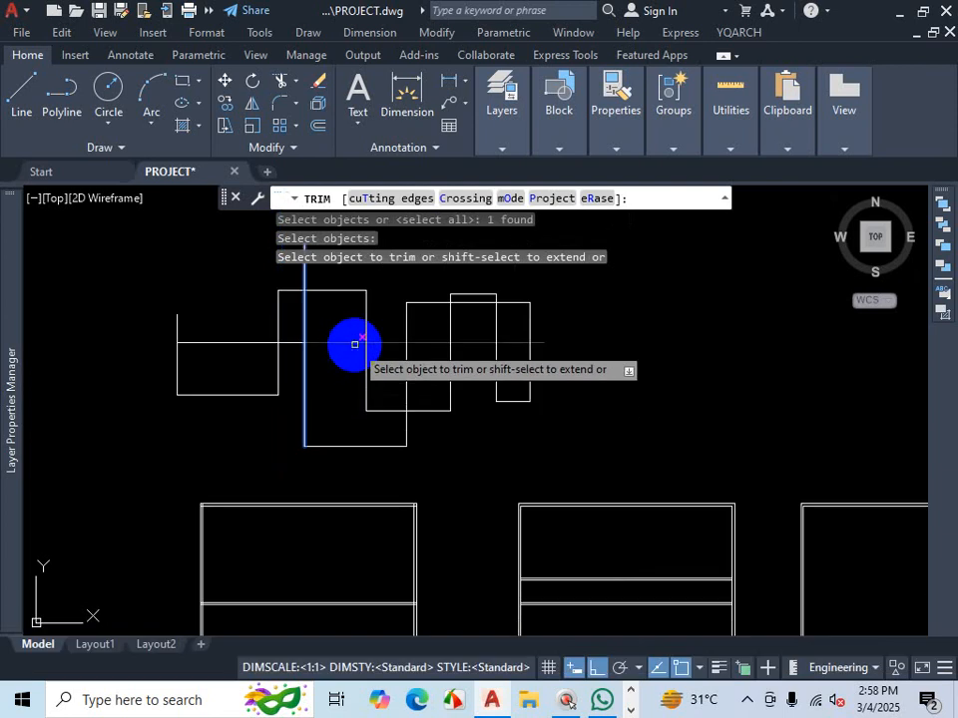
pyautogui.scroll(2, 352, 342)
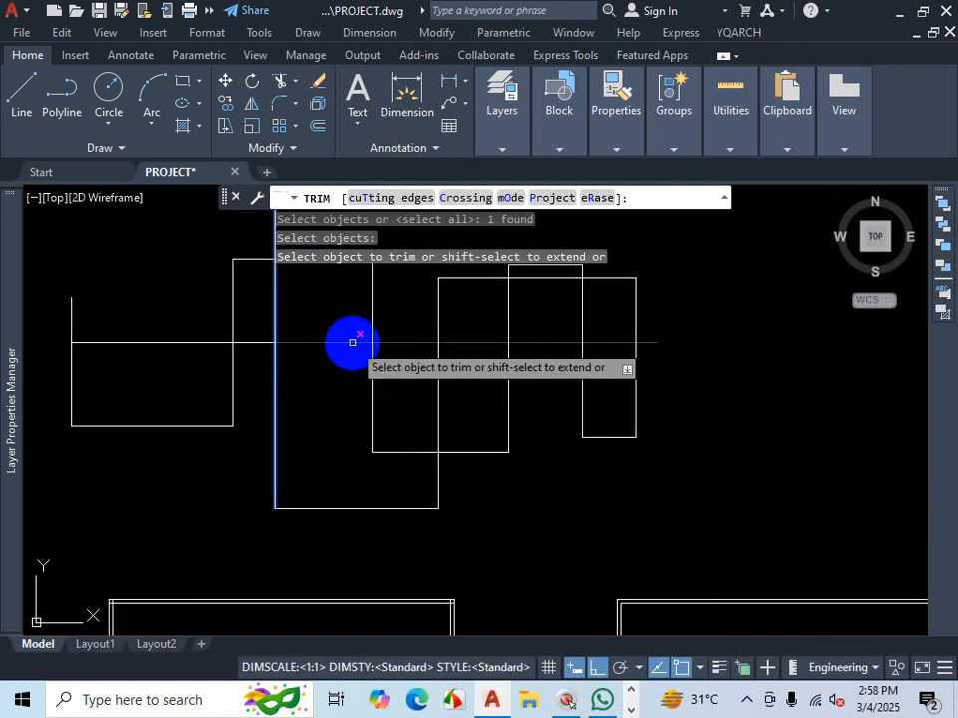
pyautogui.click(352, 342)
pyautogui.moveTo(352, 342); pyautogui.dragTo(359, 395, button='middle')
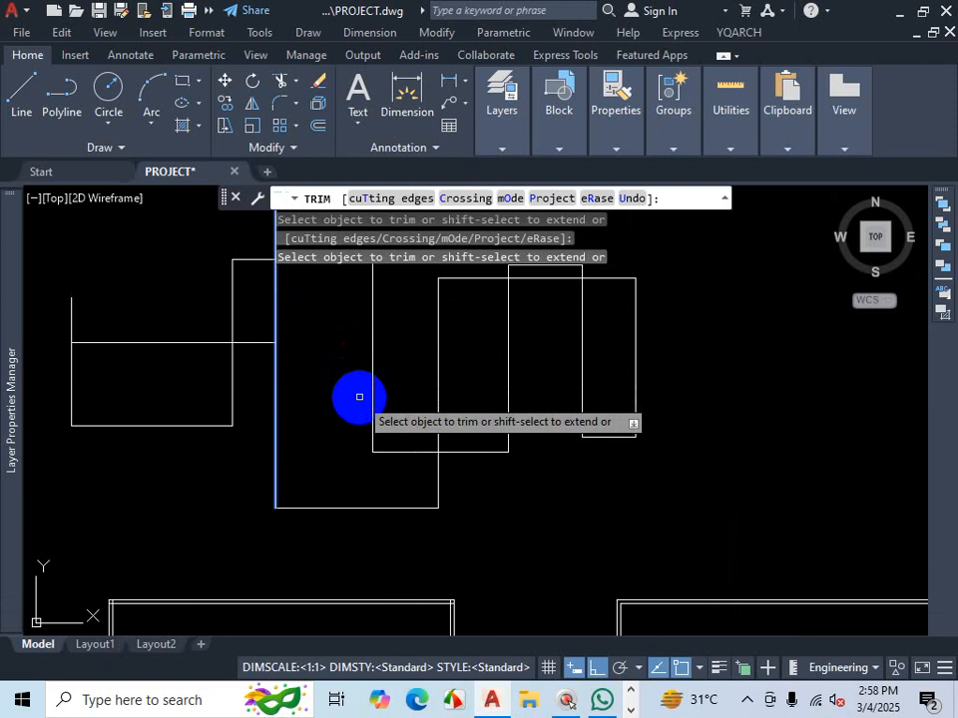
pyautogui.press('Escape')
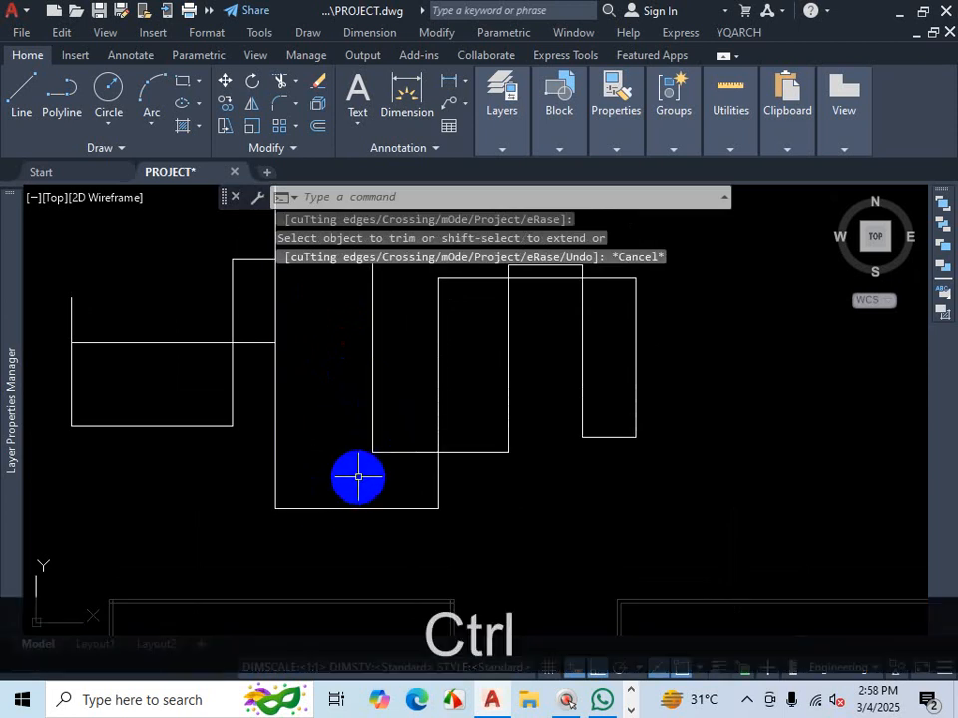
pyautogui.hotkey('ctrl', 'z')
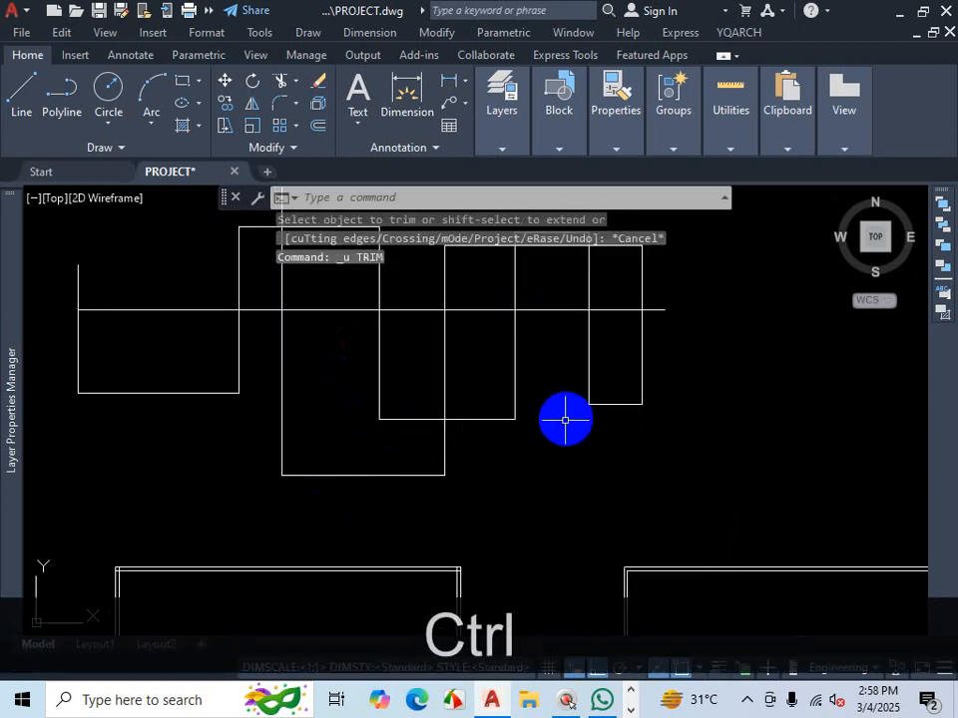
pyautogui.hotkey('ctrl', '1')
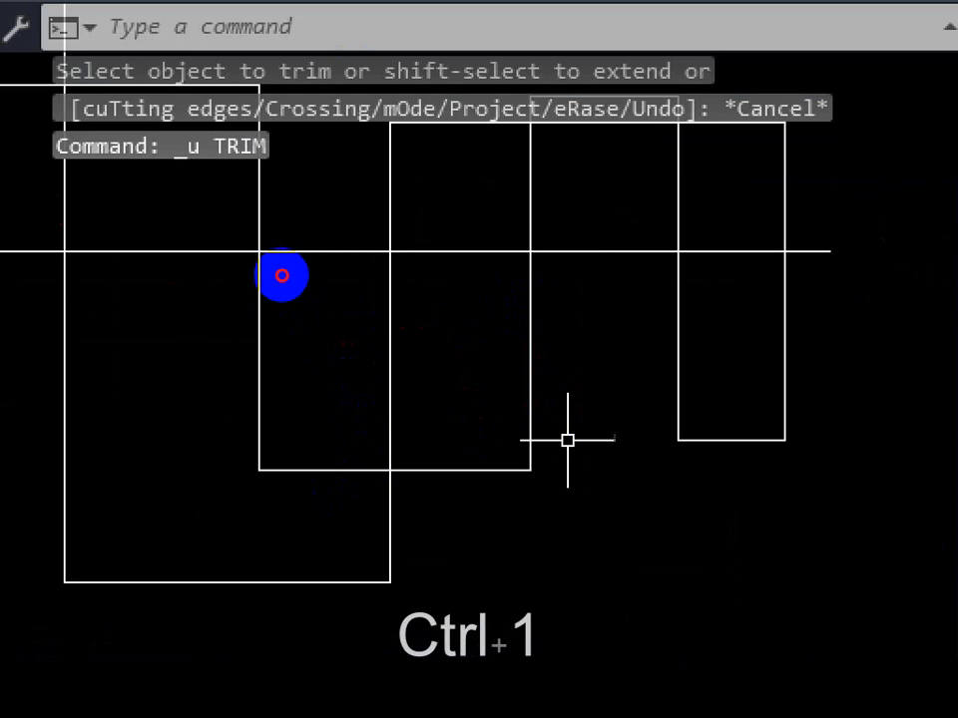
pyautogui.moveTo(281, 275); pyautogui.dragTo(288, 356)
pyautogui.moveTo(517, 253); pyautogui.dragTo(522, 354)
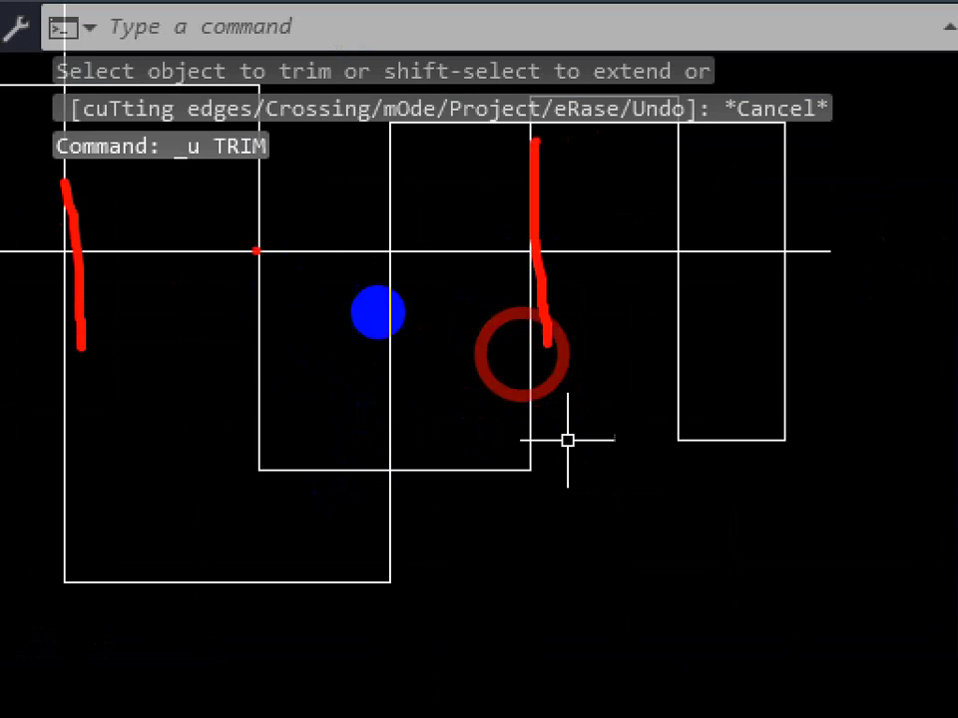
pyautogui.moveTo(283, 199); pyautogui.dragTo(257, 326)
pyautogui.moveTo(238, 241); pyautogui.dragTo(366, 286)
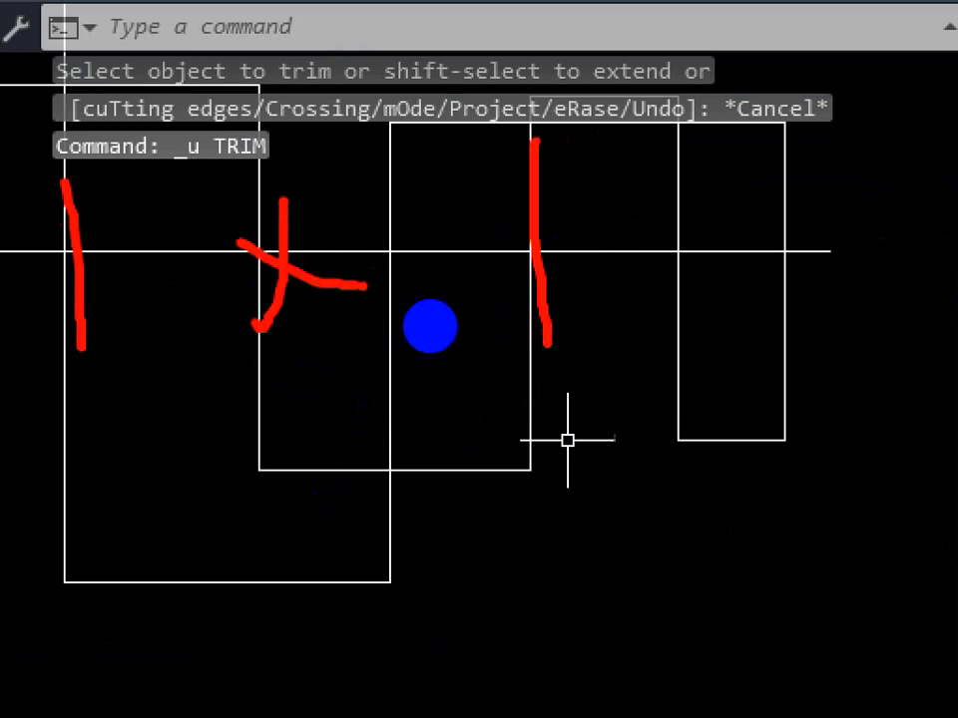
pyautogui.moveTo(80, 148); pyautogui.dragTo(79, 365)
pyautogui.moveTo(530, 102); pyautogui.dragTo(537, 354)
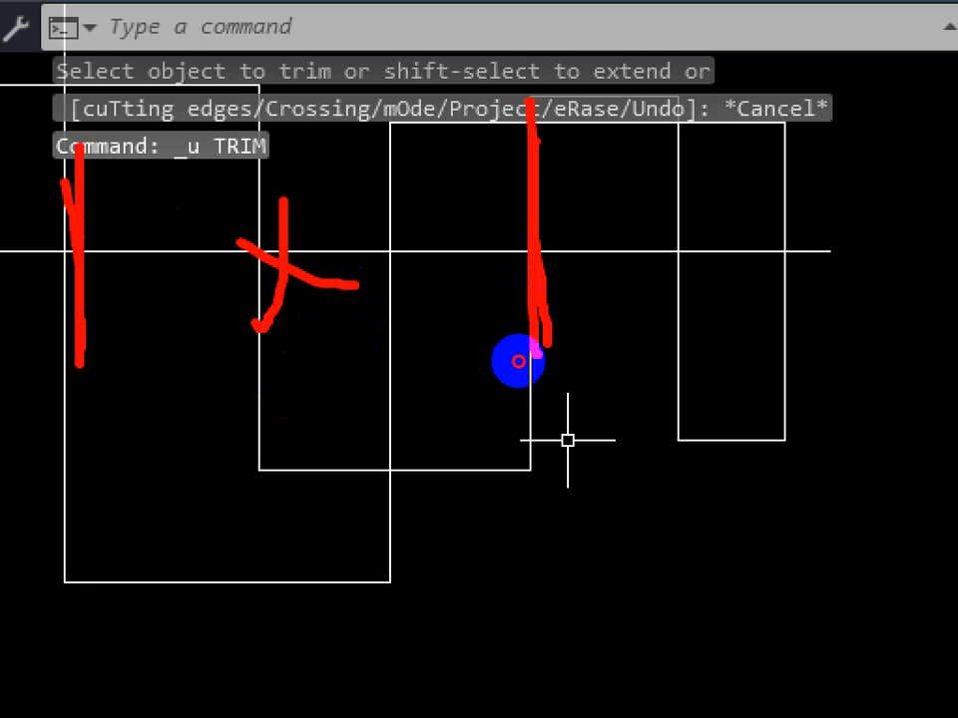
pyautogui.hotkey('ctrl', '1')
pyautogui.press('Escape')
# - Trim the horizontal line segment between the tall outline's left edge and the lower middle outline's right edge, using both as cutting edges
pyautogui.write('TR')
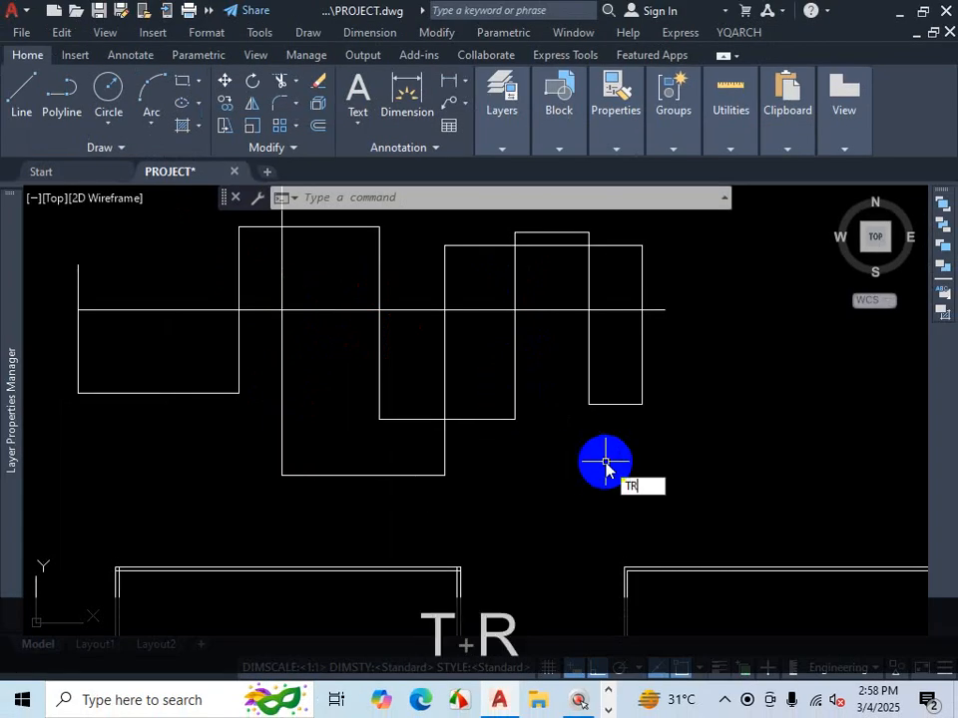
pyautogui.press('Return')
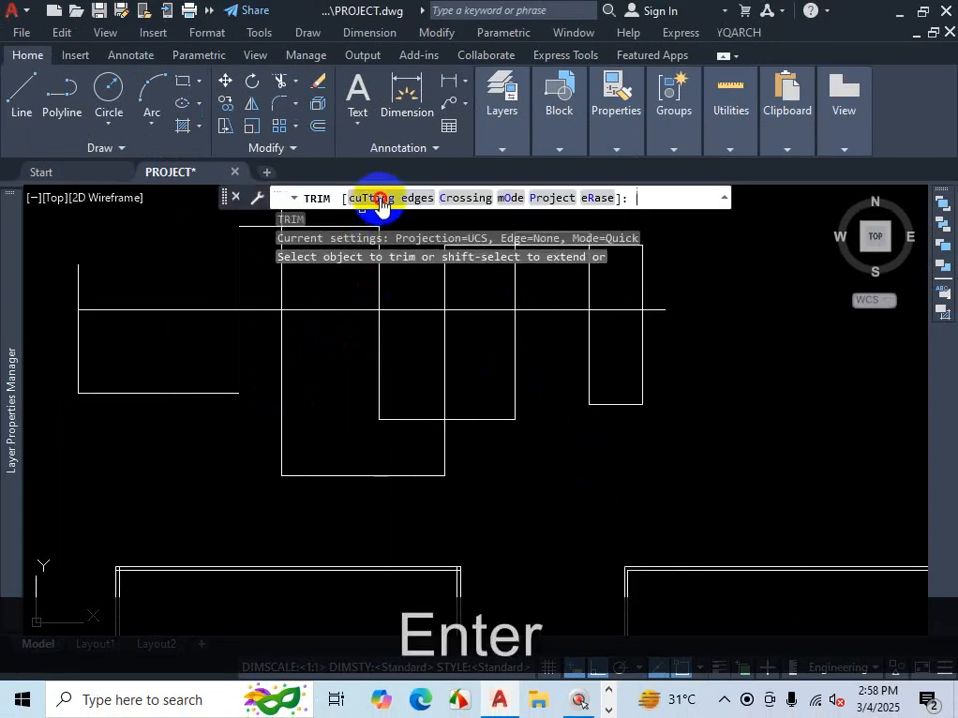
pyautogui.click(380, 199)
pyautogui.click(281, 354)
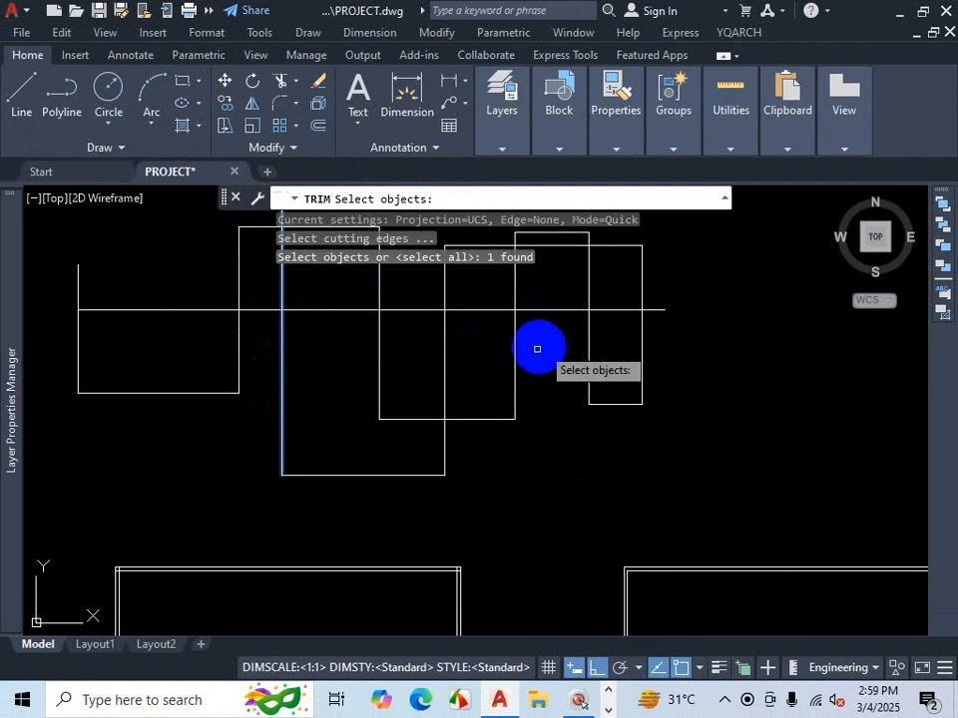
pyautogui.click(514, 353)
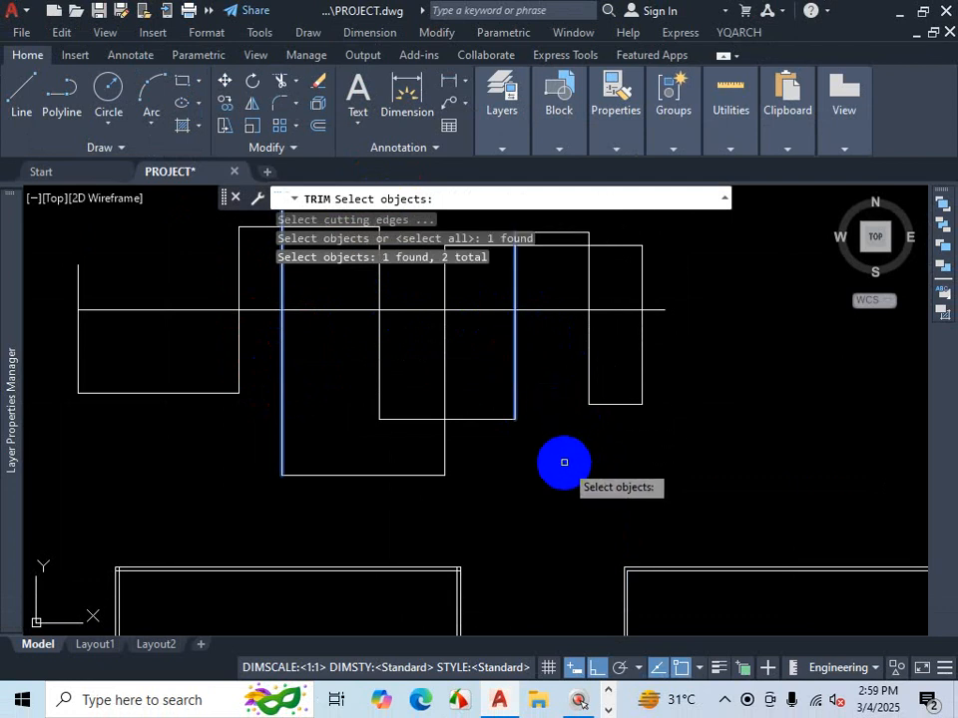
pyautogui.press('Return')
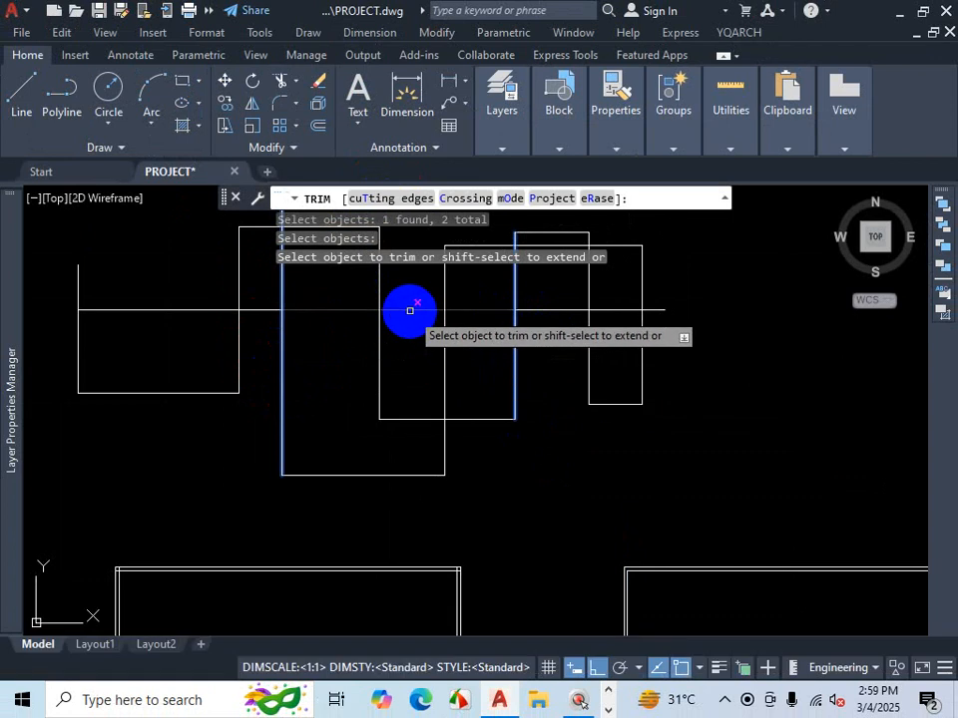
pyautogui.click(409, 310)
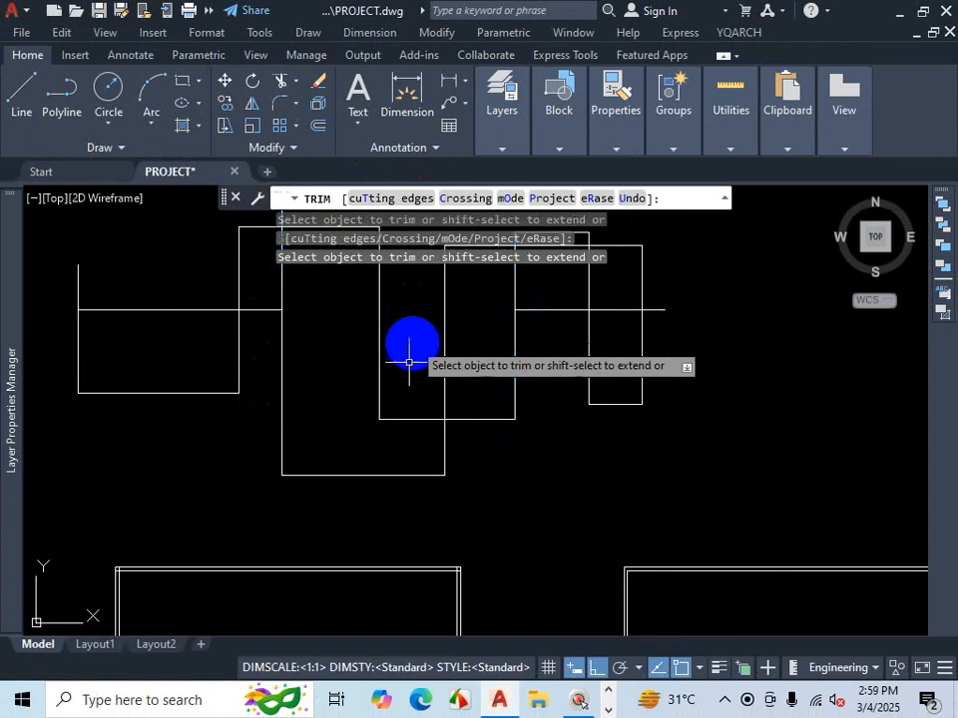
pyautogui.press('Escape')
pyautogui.scroll(-2, 386, 437)
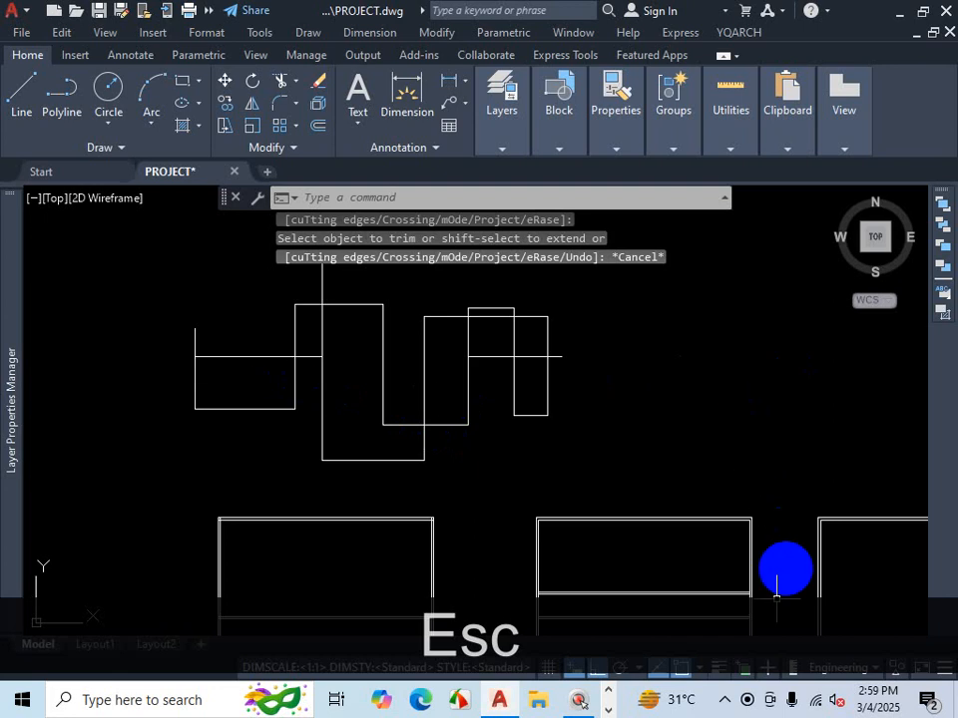
pyautogui.click(725, 698)
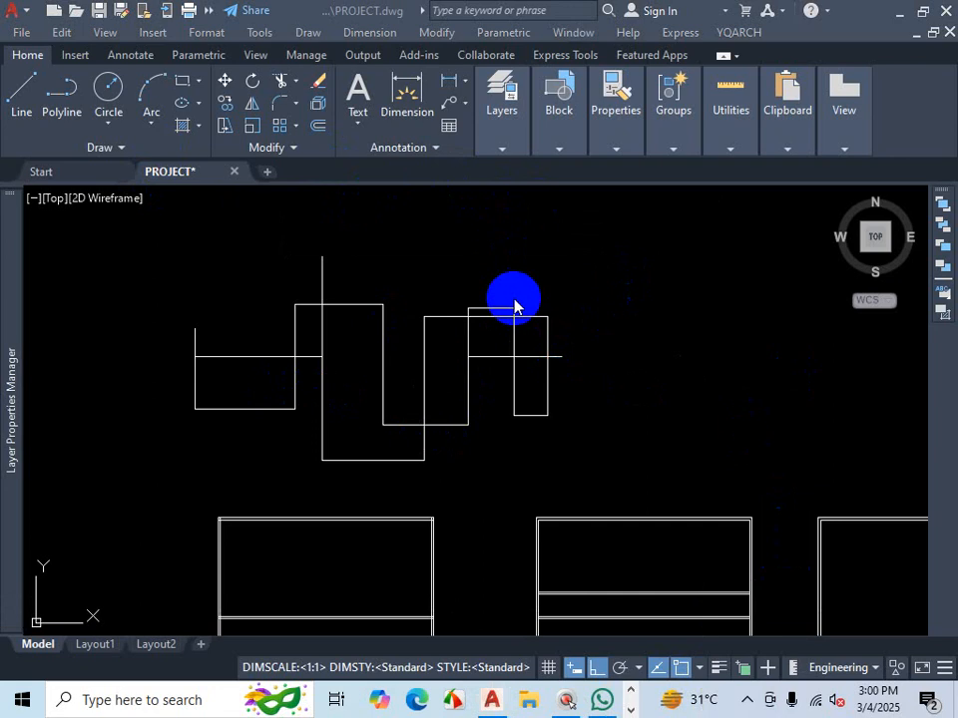
pyautogui.hotkey('shift', '9')
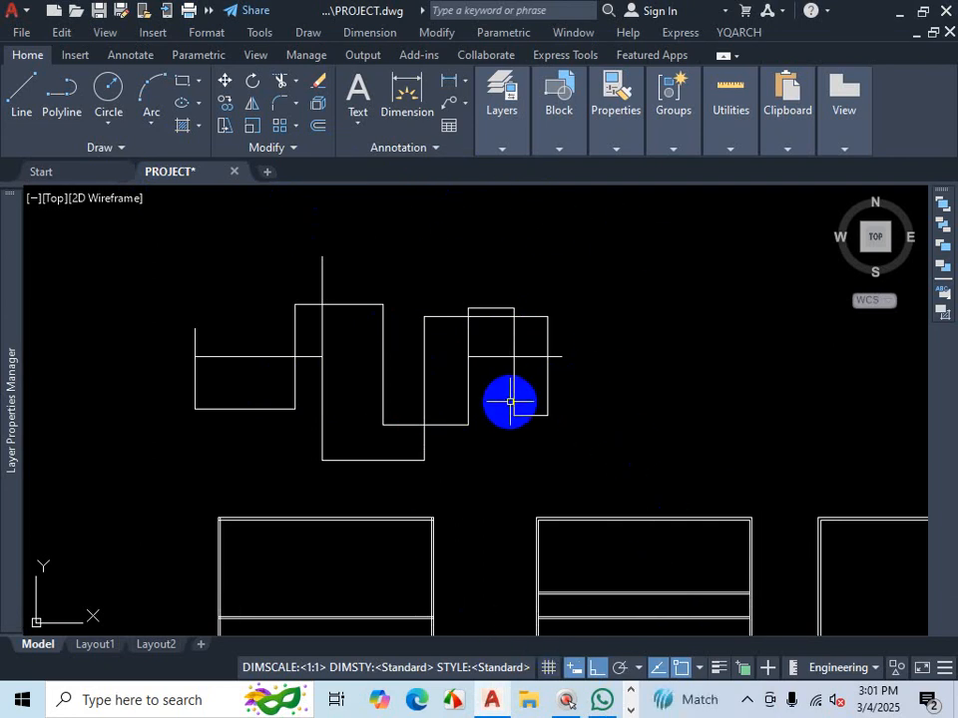
pyautogui.write('(')
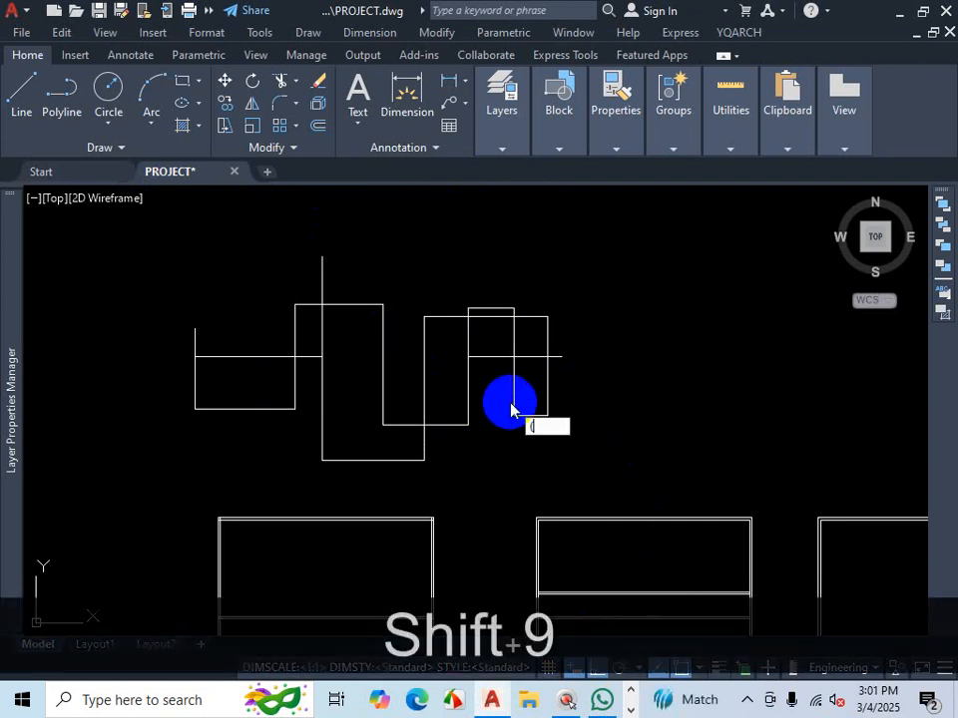
# - Exit the current command and toggle the command line display until it is shown
pyautogui.press('Escape')
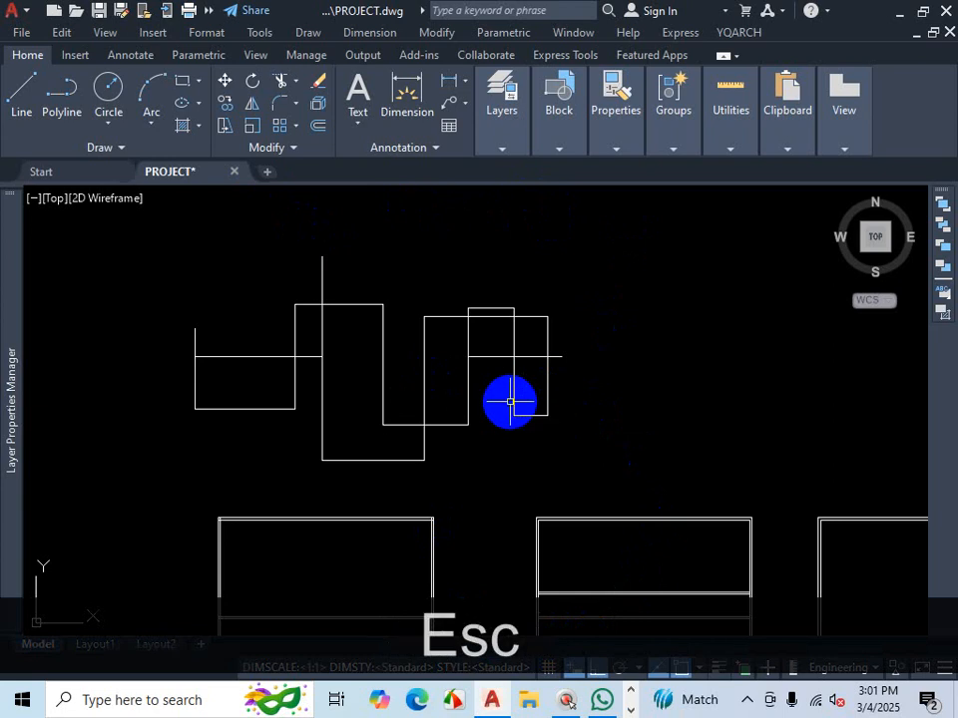
pyautogui.hotkey('ctrl', '9')
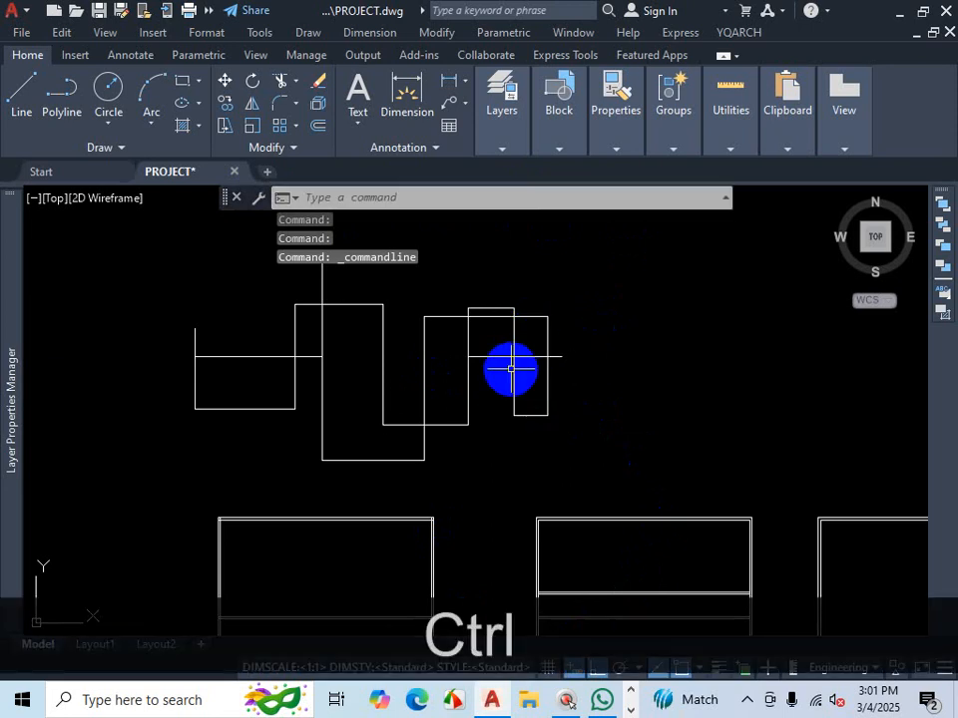
pyautogui.hotkey('ctrl', '9')
pyautogui.press('ctrl')
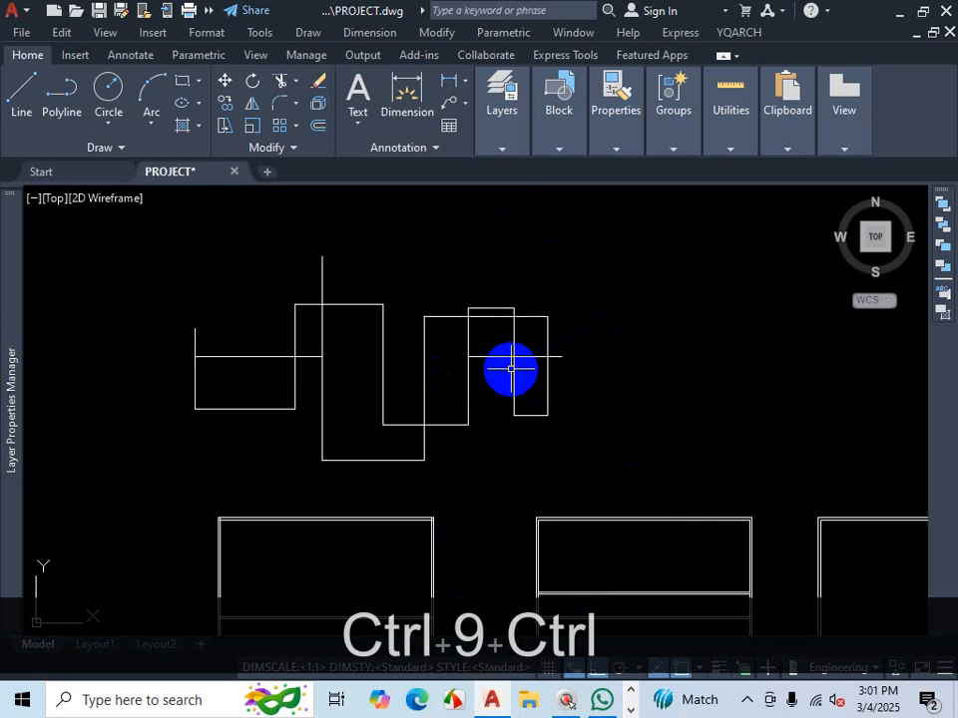
pyautogui.hotkey('ctrl', '9')
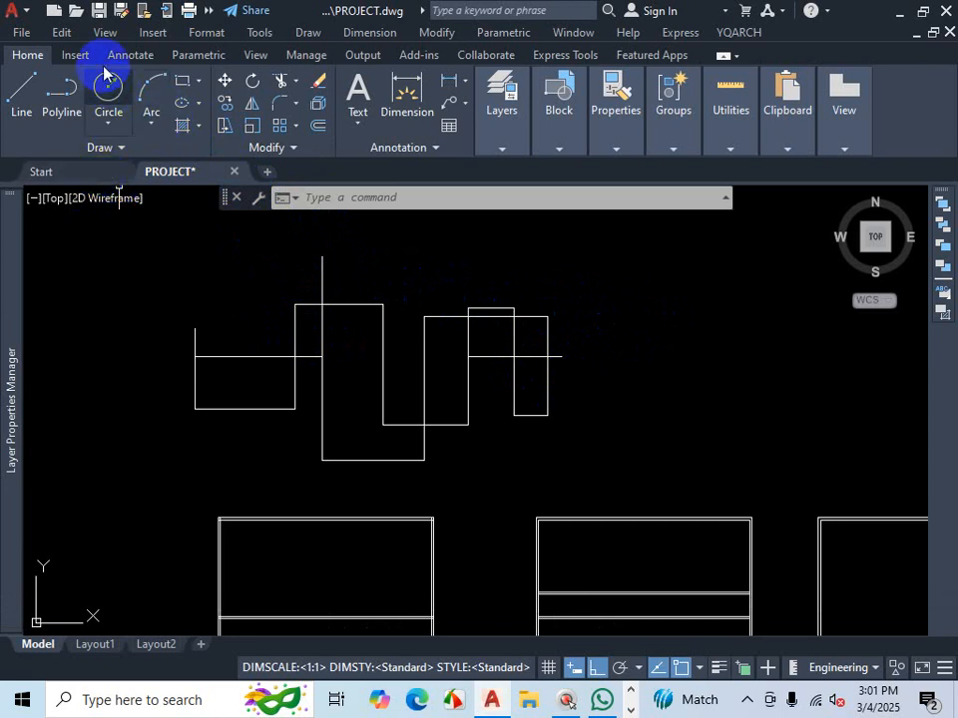
# - Turn the drawing file tabs off and back on
pyautogui.click(107, 33)
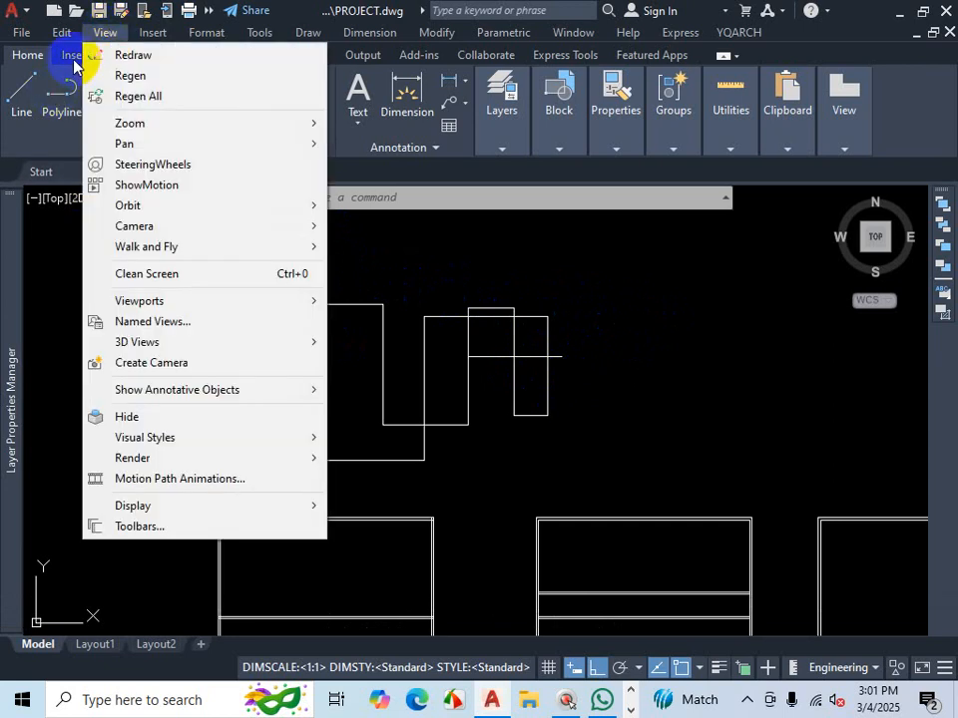
pyautogui.click(75, 55)
pyautogui.click(257, 56)
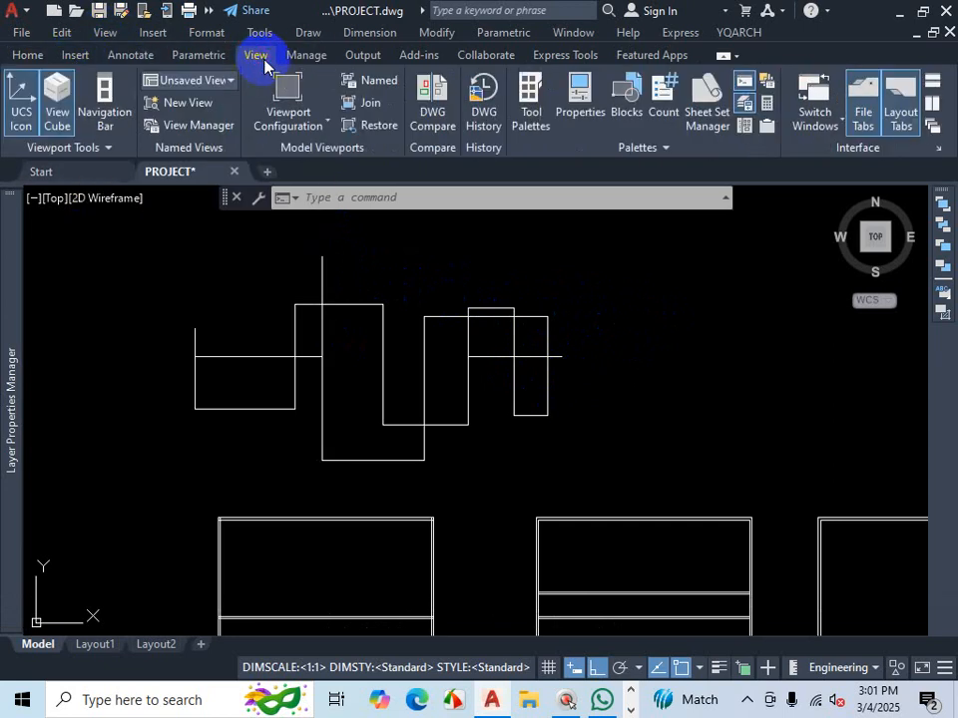
pyautogui.click(862, 112)
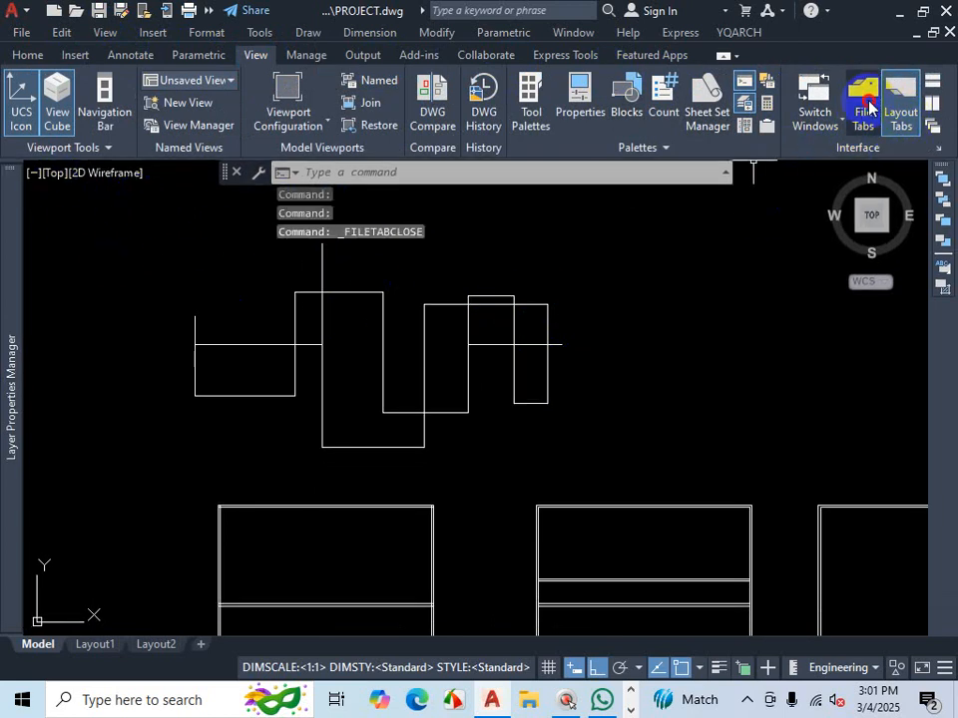
pyautogui.click(864, 104)
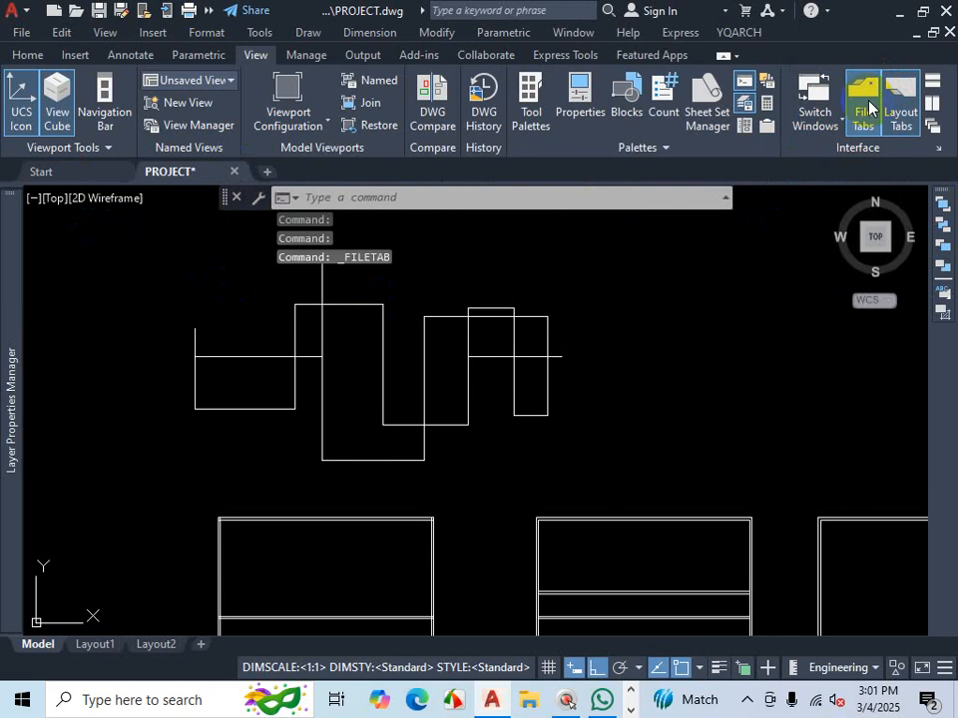
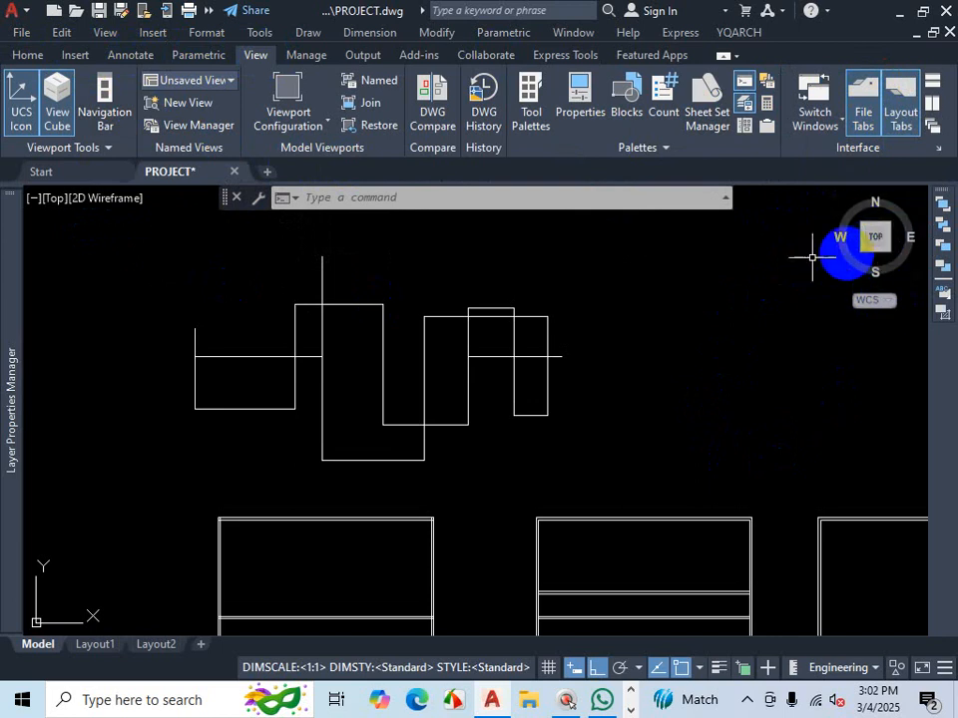
# - Turn the View Cube off, then undo back through the recent interface display changes
pyautogui.click(57, 113)
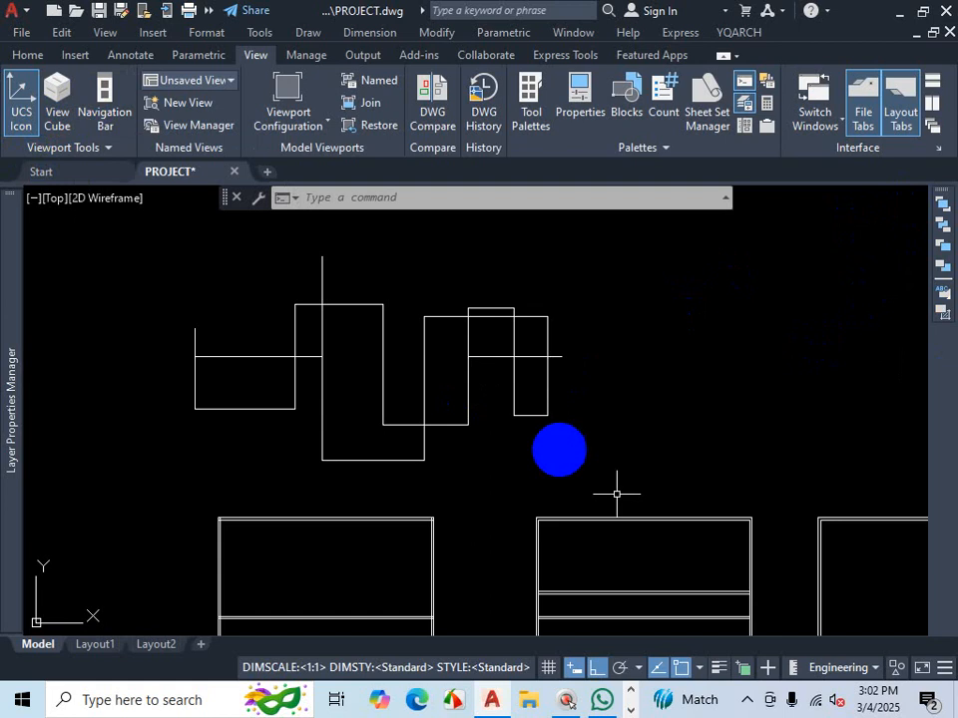
pyautogui.click(748, 698)
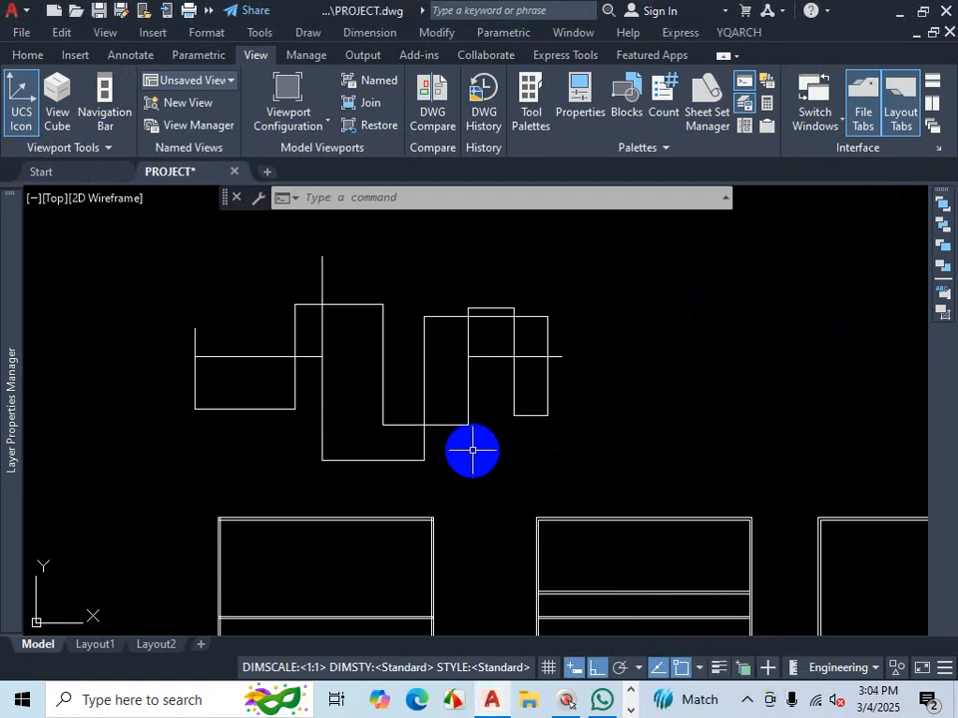
pyautogui.hotkey('ctrl', 'z')
pyautogui.hotkey('ctrl', 'z')
pyautogui.hotkey('ctrl', 'z')
pyautogui.hotkey('ctrl', 'z')
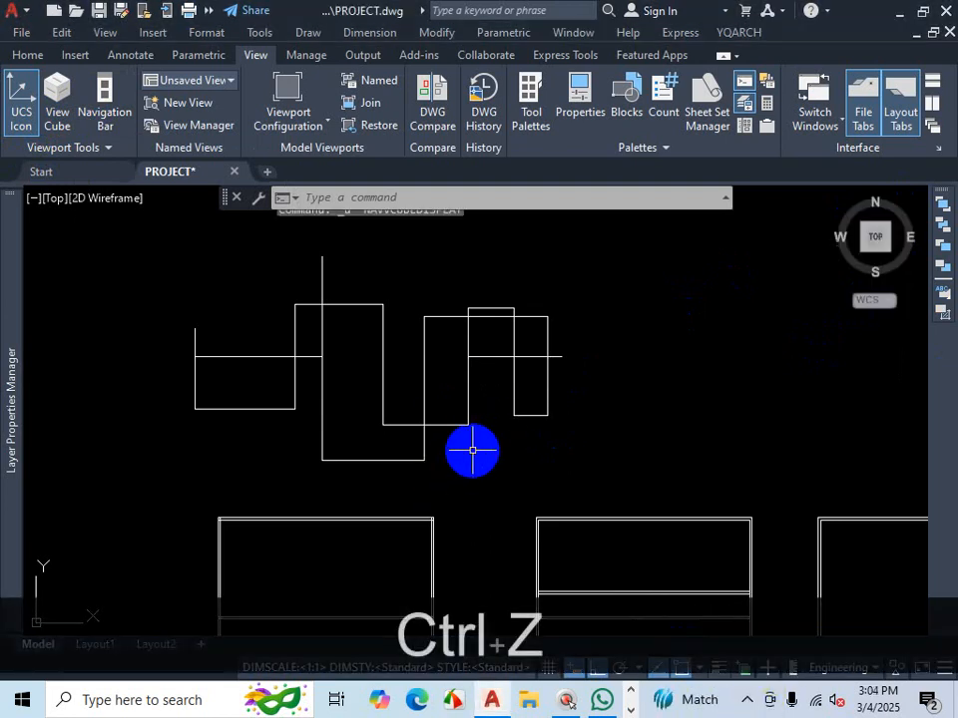
pyautogui.hotkey('ctrl', 'z')
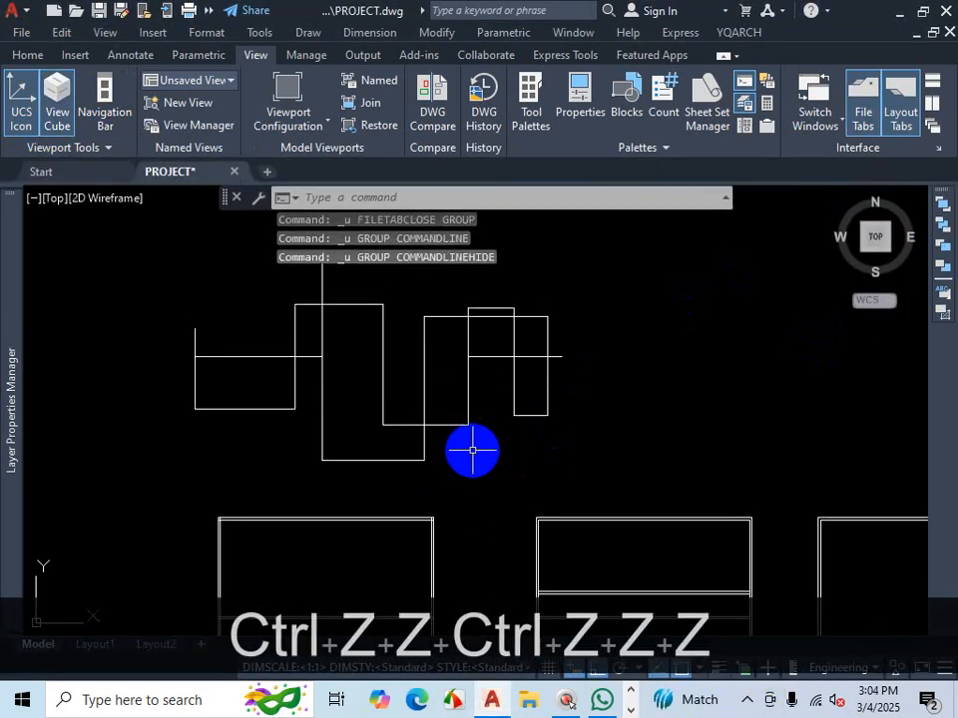
pyautogui.hotkey('ctrl', 'z')
# - Undo two more actions
pyautogui.click(472, 450)
pyautogui.press('Escape')
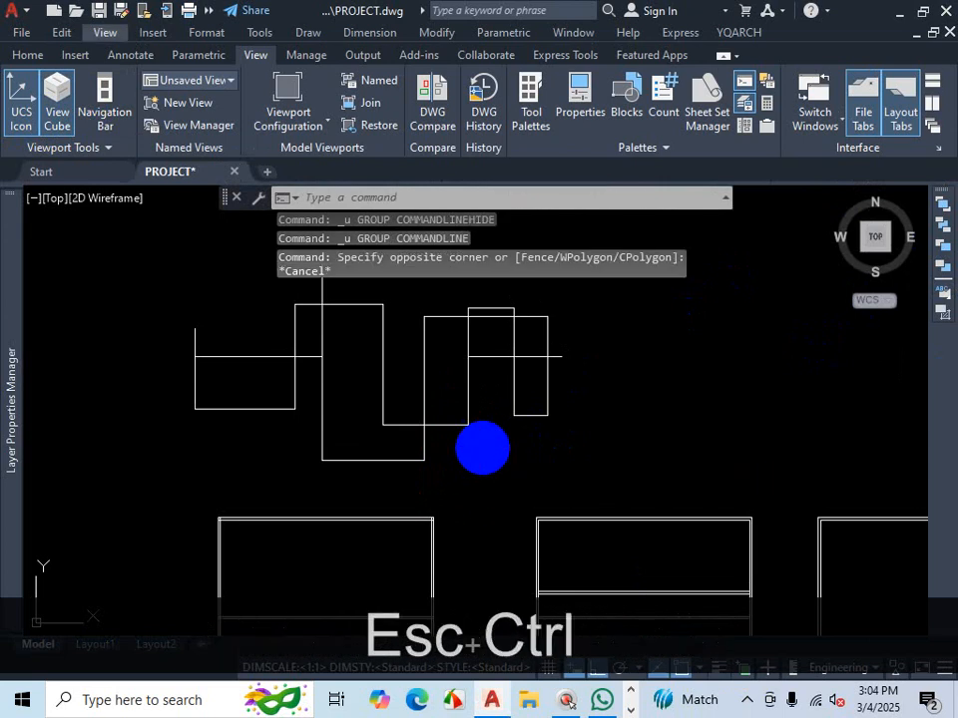
pyautogui.hotkey('ctrl', 'z')
pyautogui.hotkey('ctrl', 'z')
pyautogui.scroll(-2, 599, 417)
pyautogui.scroll(2, 532, 423)
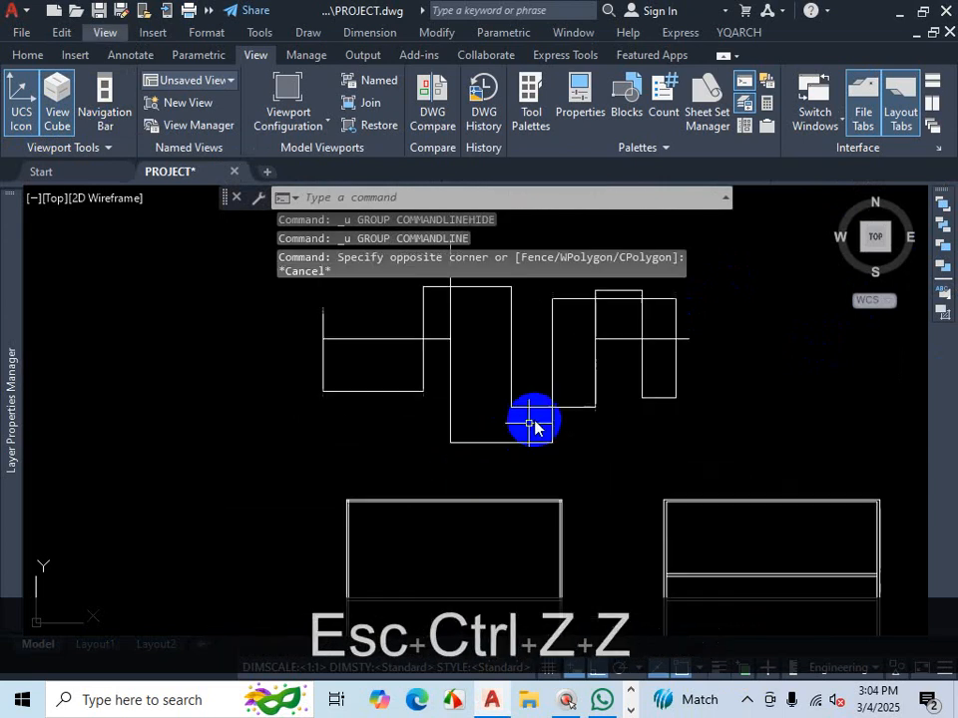
# - Delete the horizontal line segment on the right side of the outlines
pyautogui.click(619, 407)
pyautogui.press('Escape')
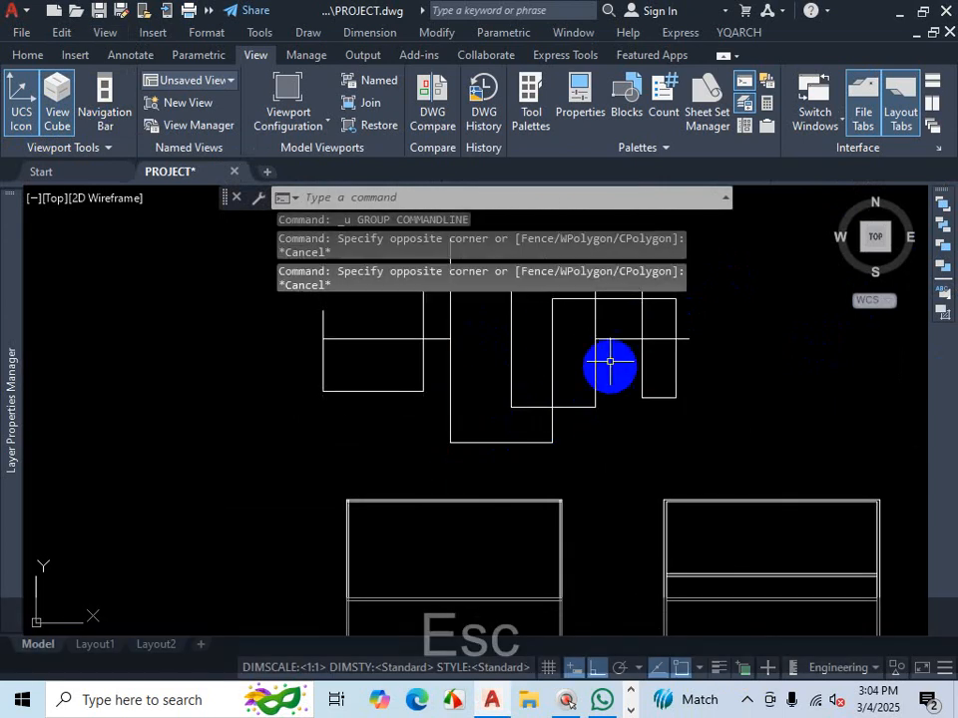
pyautogui.click(619, 339)
pyautogui.press('Delete')
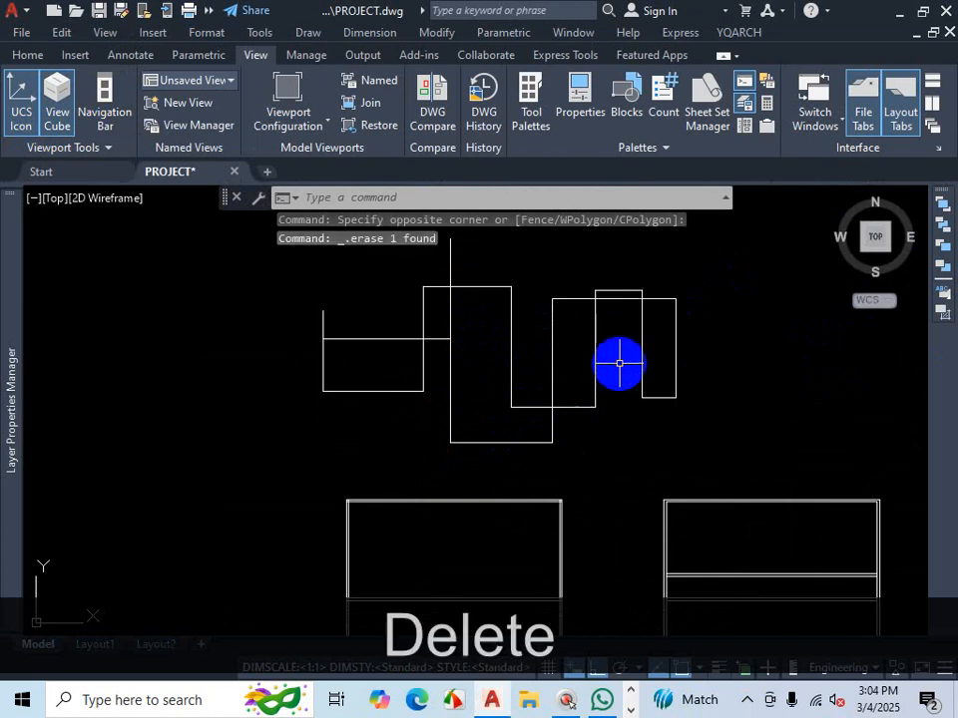
# - Extend the left horizontal line rightward through the outlines to the rightmost edge, and undo the extension
pyautogui.write('EX')
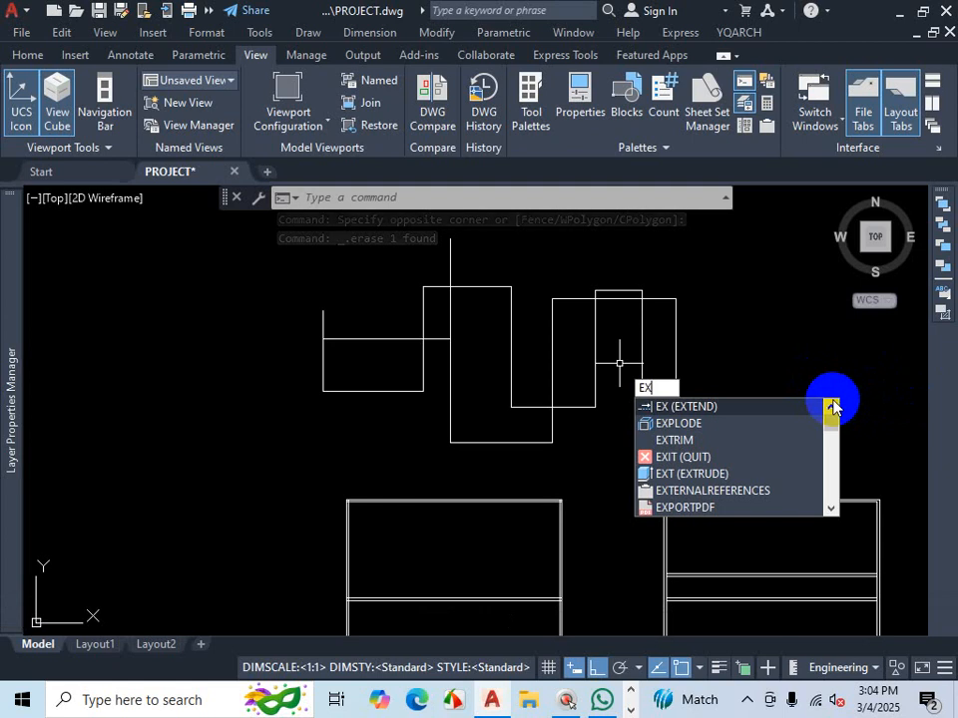
pyautogui.press('Return')
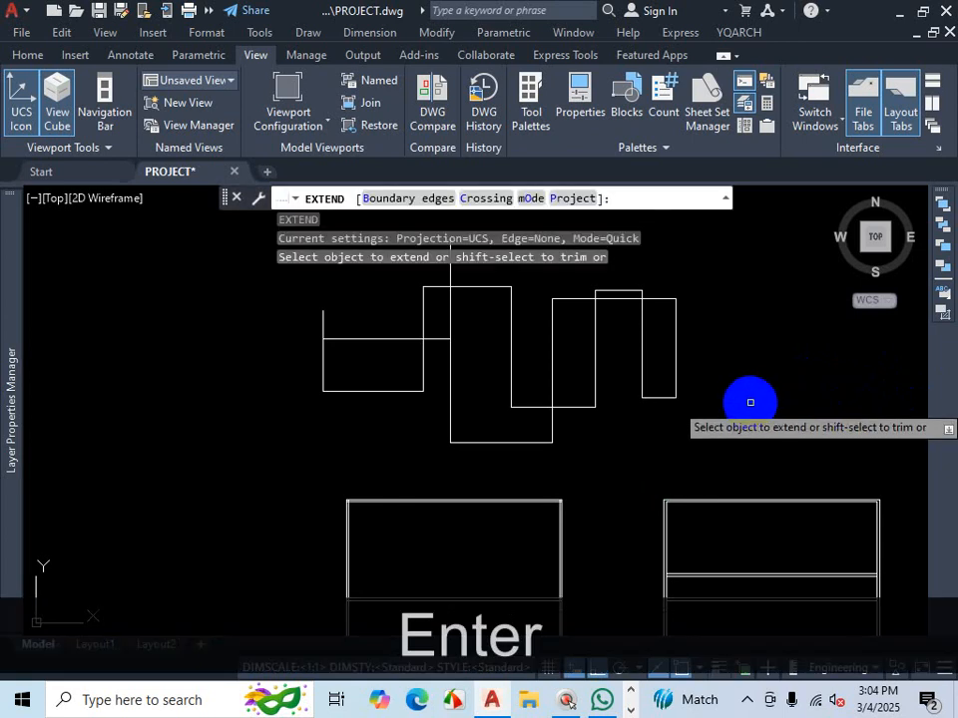
pyautogui.hotkey('ctrl', '1')
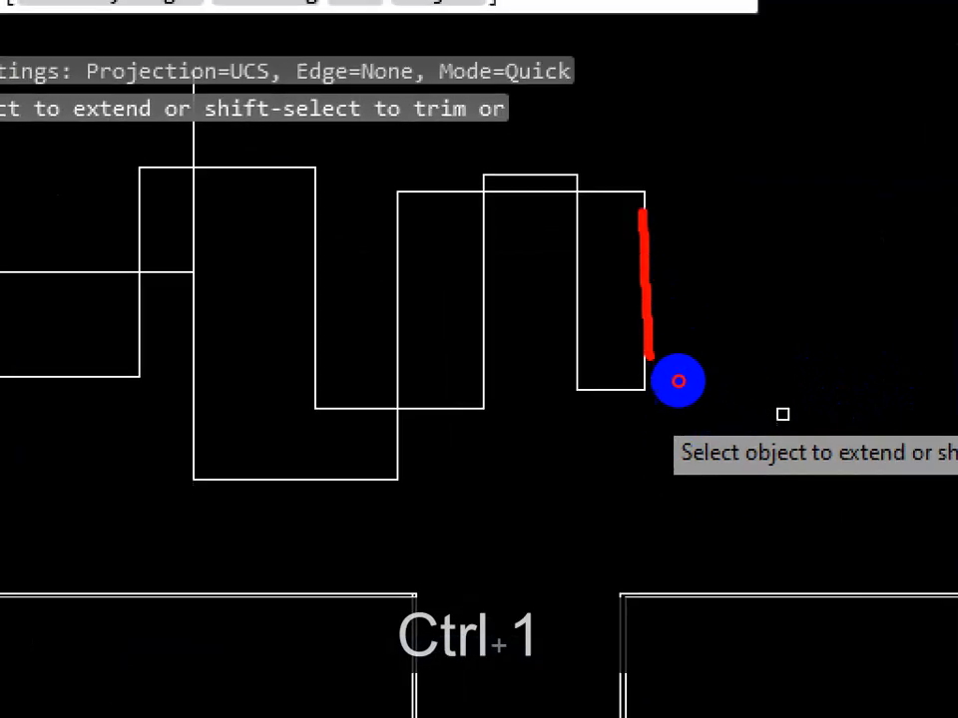
pyautogui.moveTo(641, 210); pyautogui.dragTo(648, 359)
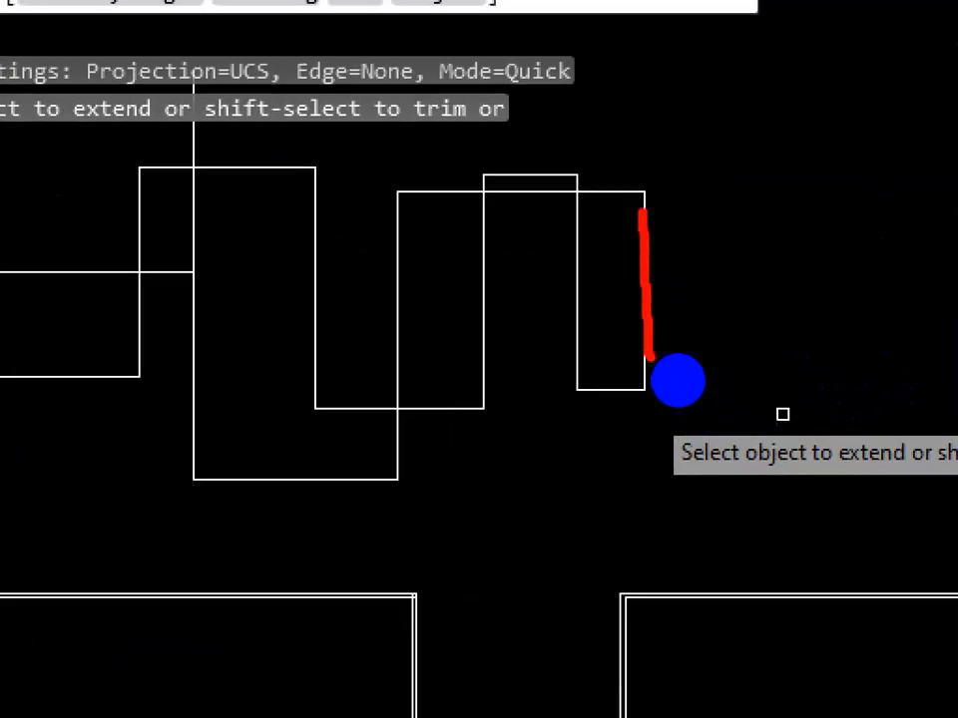
pyautogui.press('Escape')
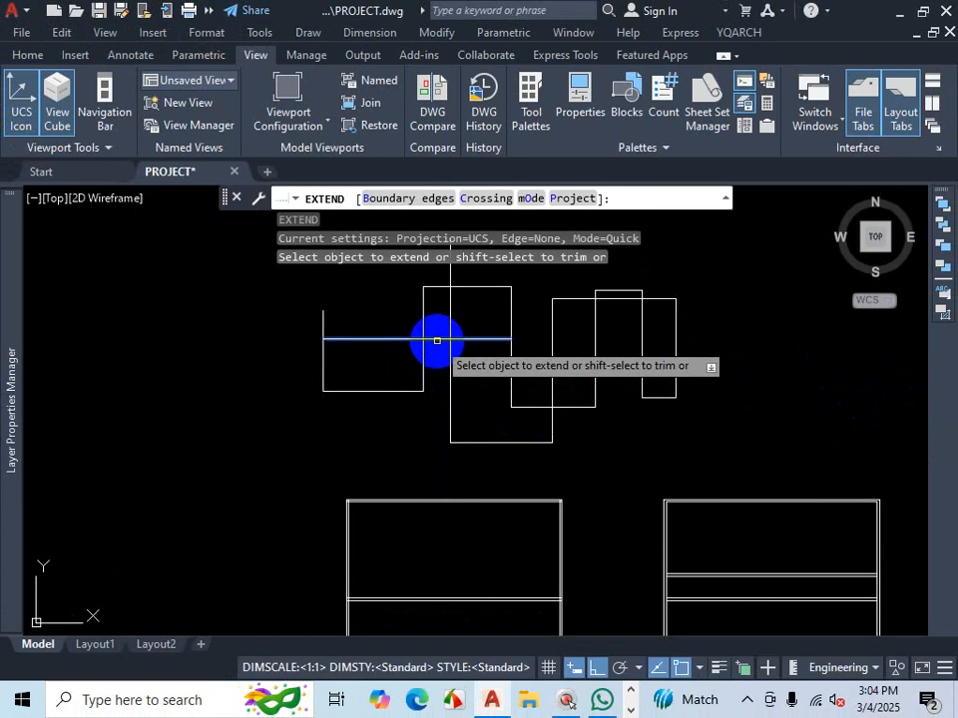
pyautogui.click(469, 339)
pyautogui.click(503, 338)
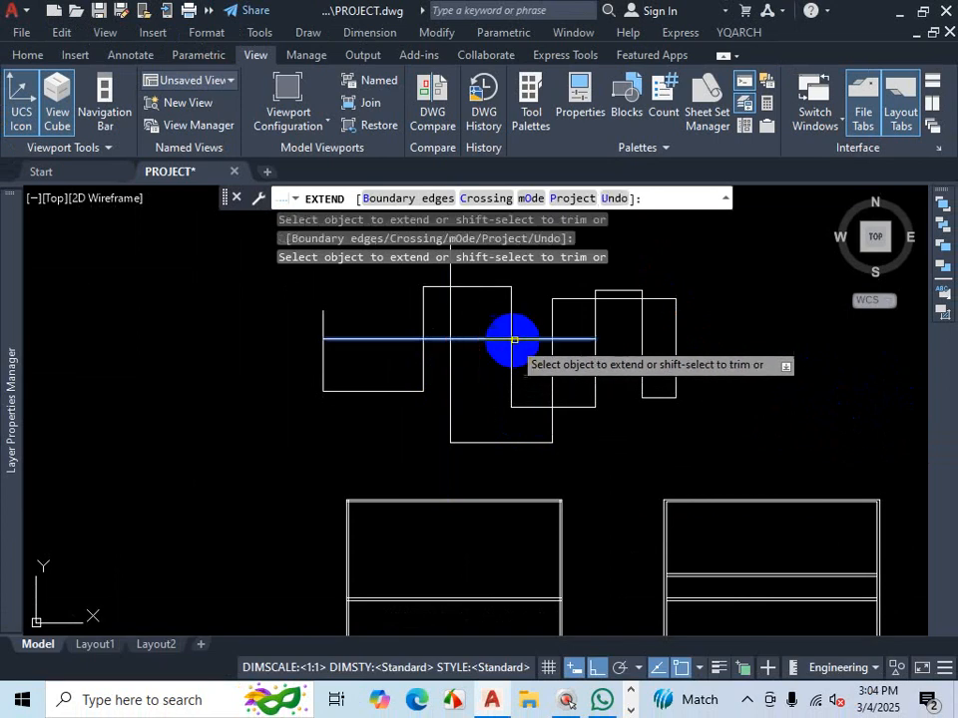
pyautogui.click(538, 338)
pyautogui.click(584, 340)
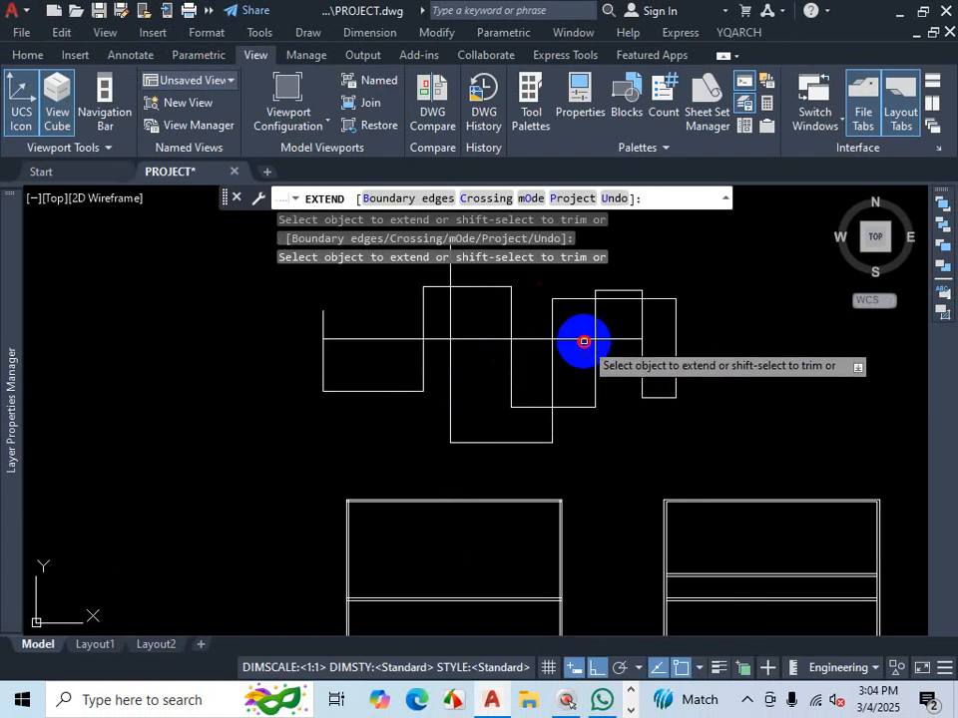
pyautogui.click(613, 340)
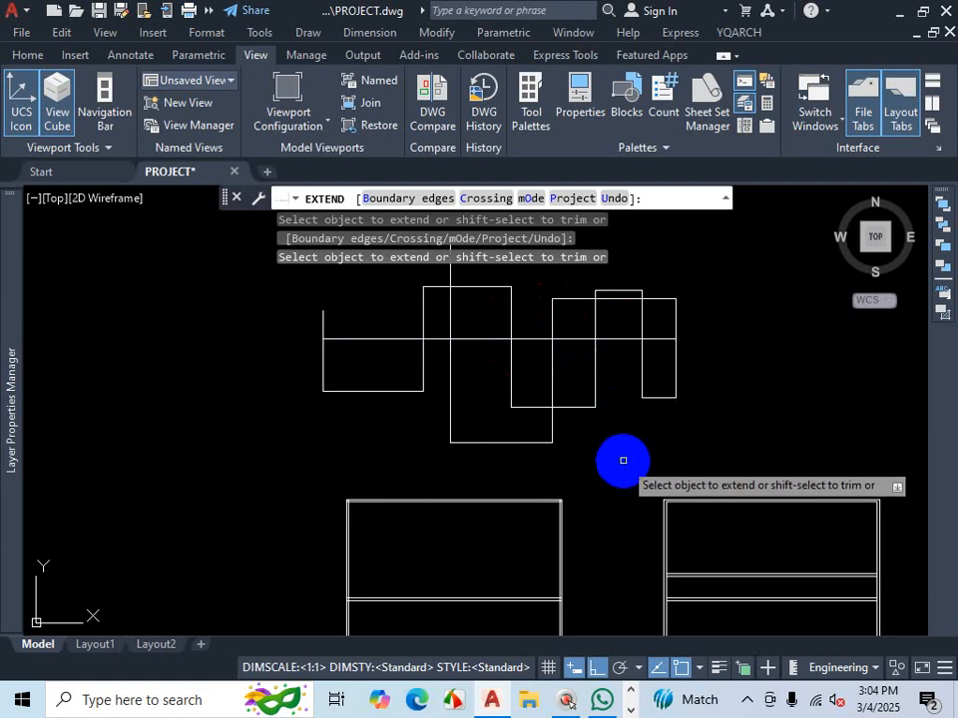
pyautogui.press('Escape')
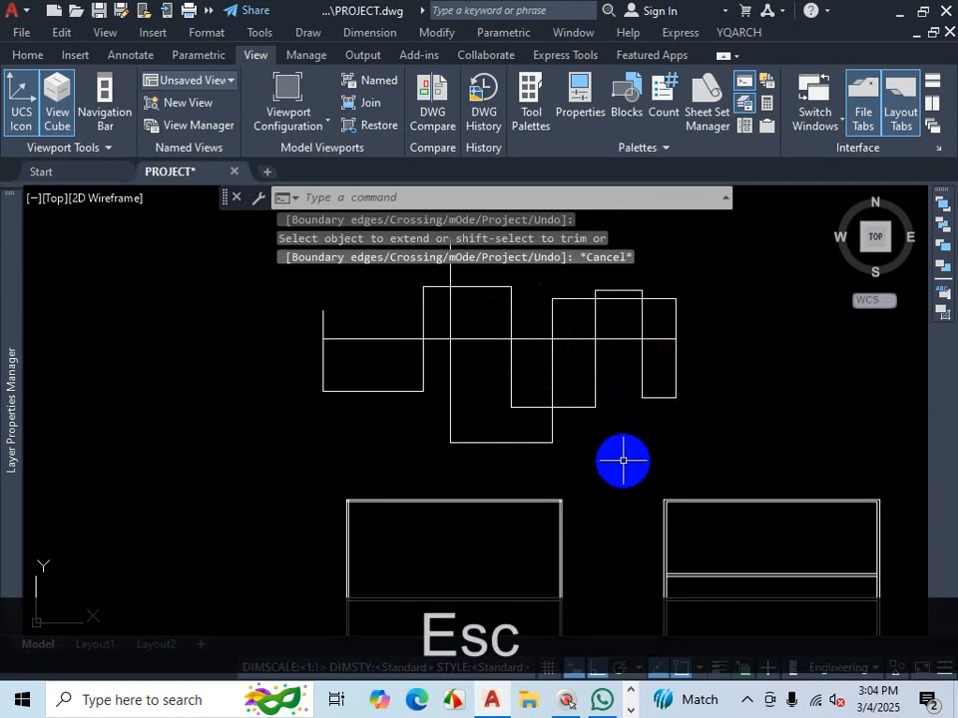
pyautogui.hotkey('ctrl', 'z')
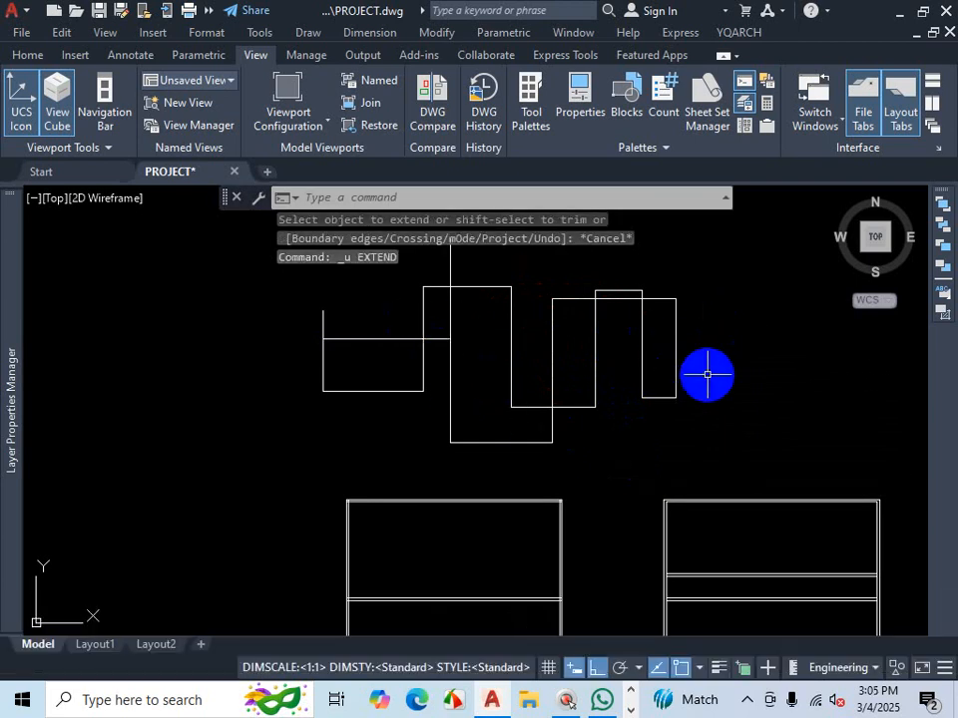
# - Extend the left horizontal line to the rightmost outline's right edge, using that edge as the boundary edge
pyautogui.hotkey('ctrl', '1')
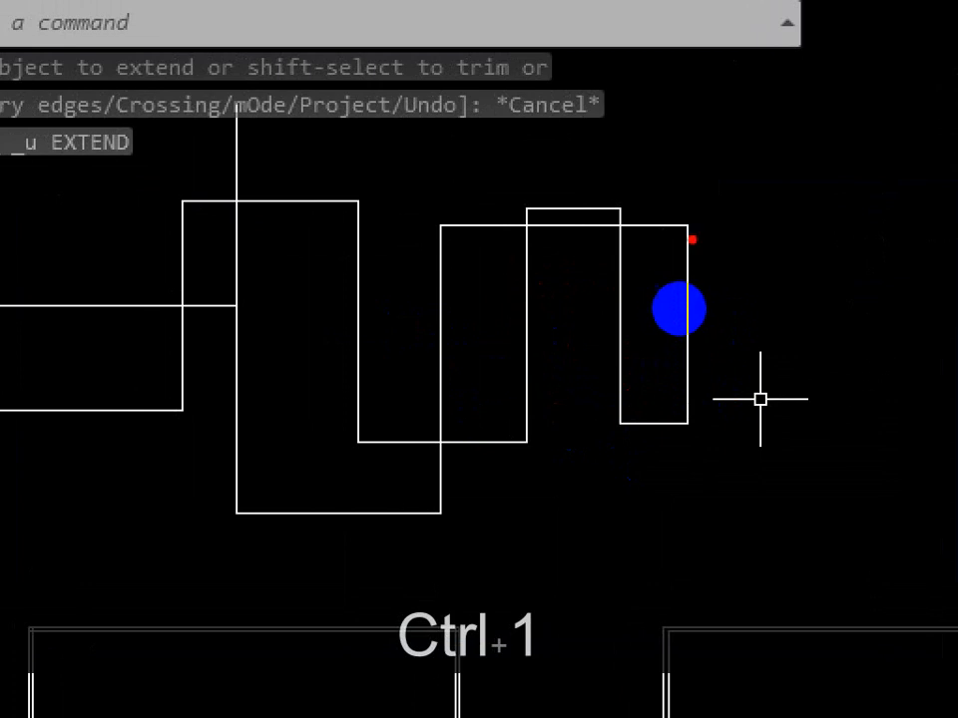
pyautogui.moveTo(686, 208); pyautogui.dragTo(674, 411)
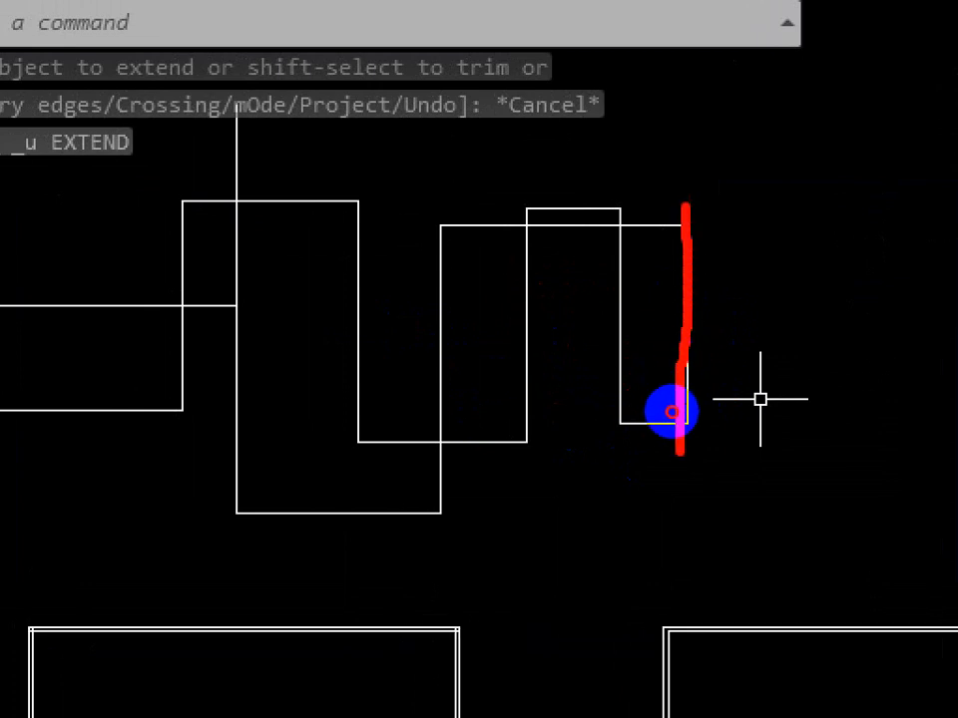
pyautogui.press('Escape')
pyautogui.write('ex')
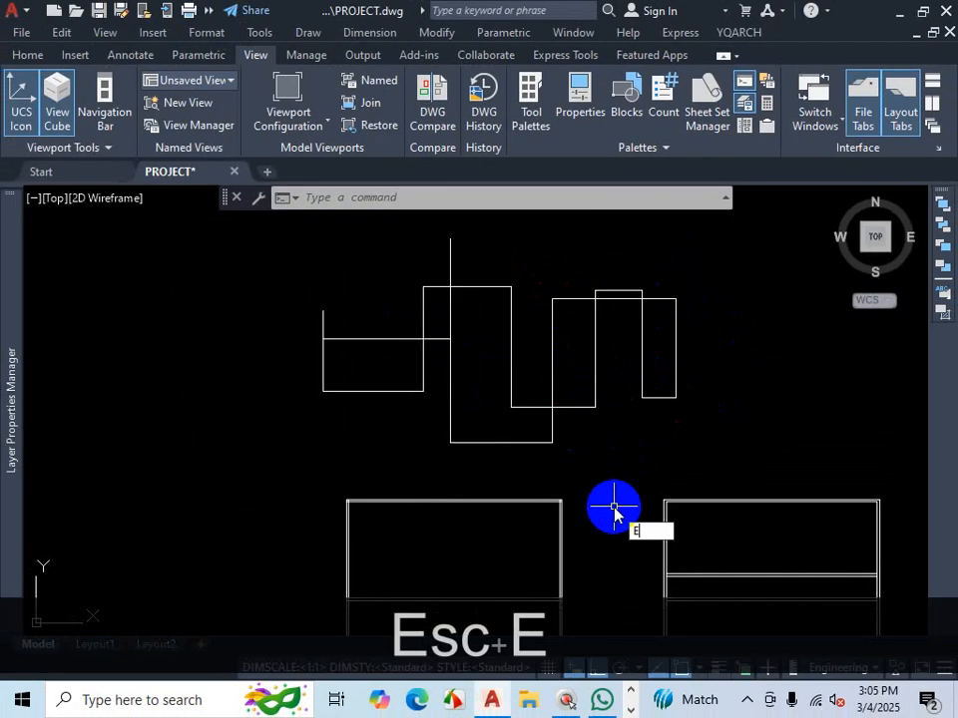
pyautogui.press('Return')
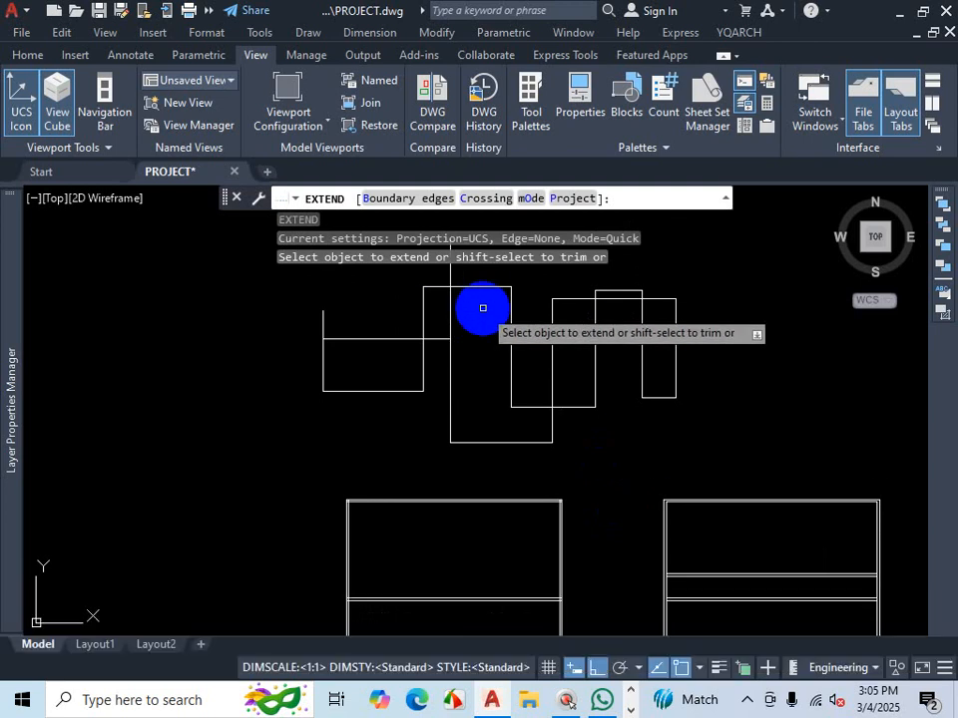
pyautogui.click(409, 203)
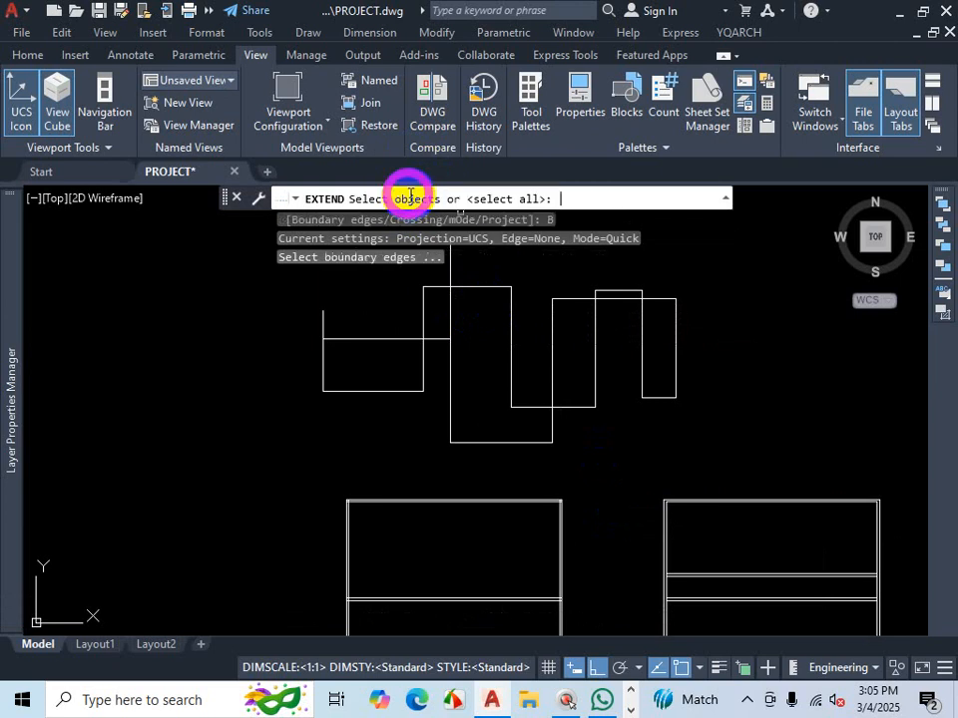
pyautogui.click(674, 337)
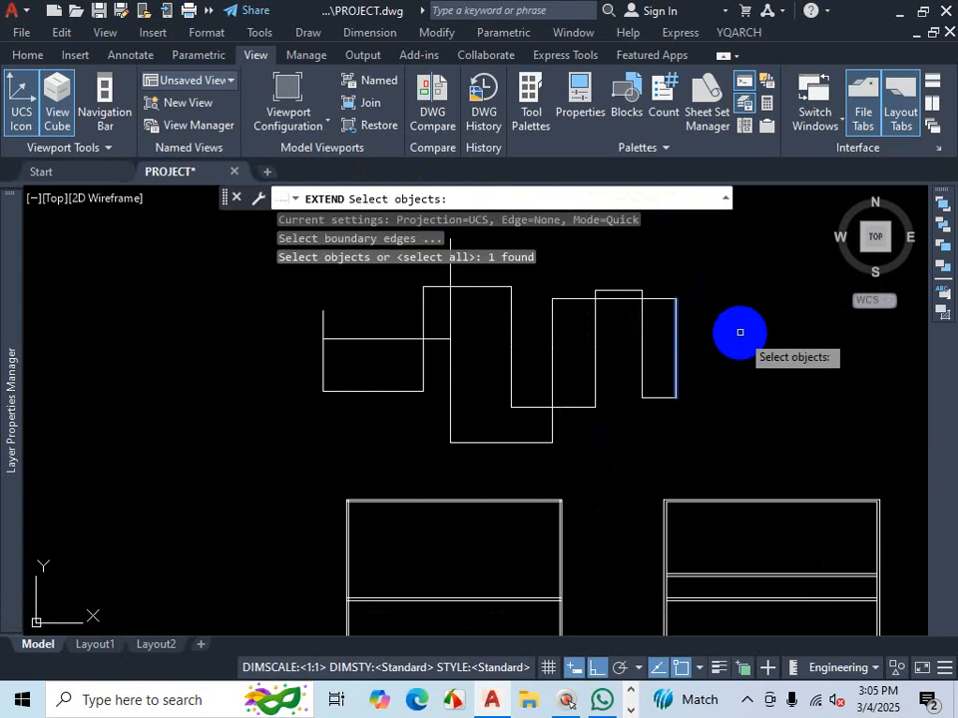
pyautogui.press('Return')
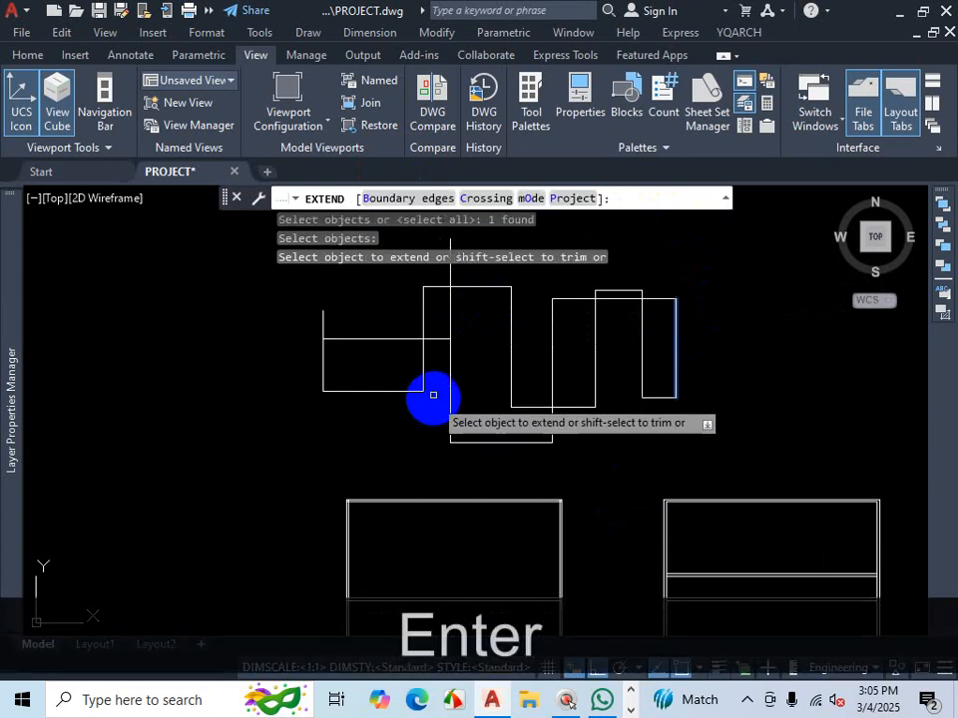
pyautogui.click(434, 337)
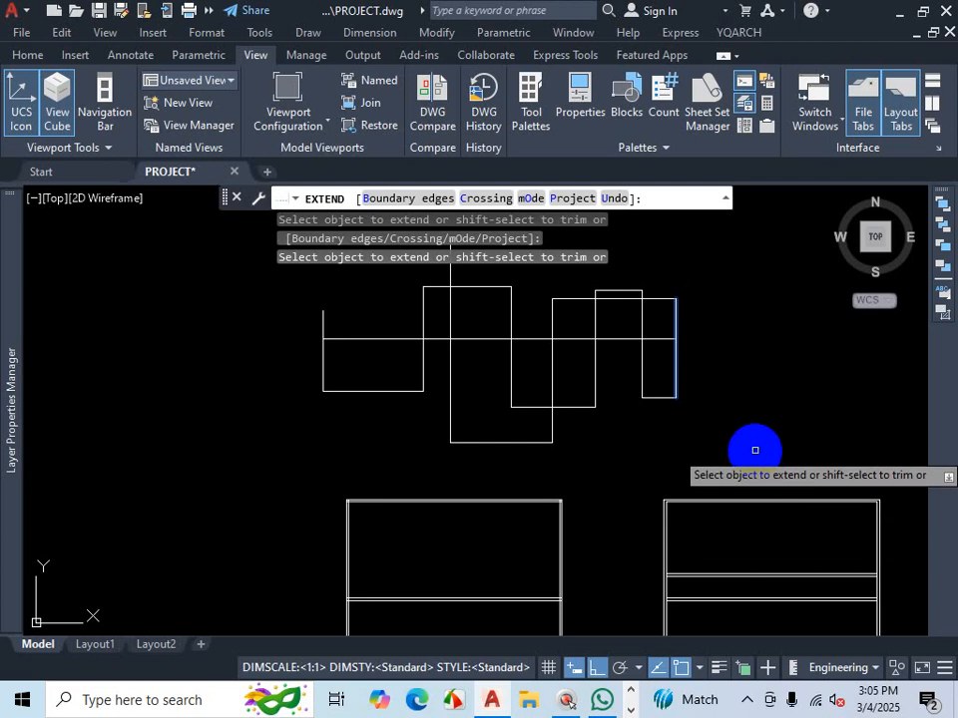
pyautogui.press('Escape')
# - Trim the horizontal line segment between two vertical outline lines, using those vertical lines as cutting edges
pyautogui.write('TR')
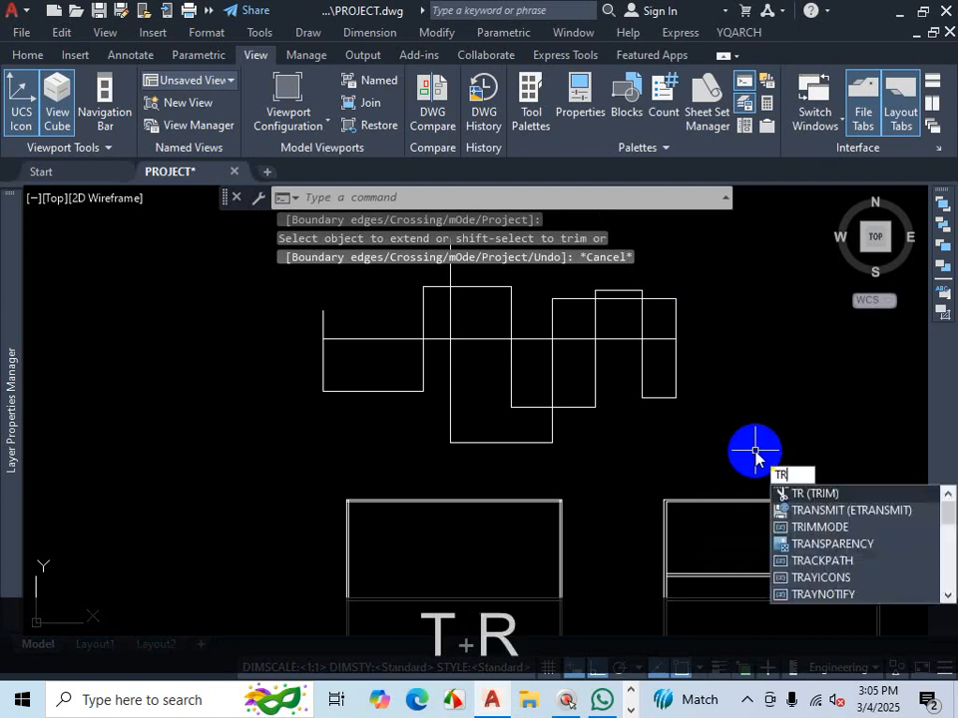
pyautogui.press('Return')
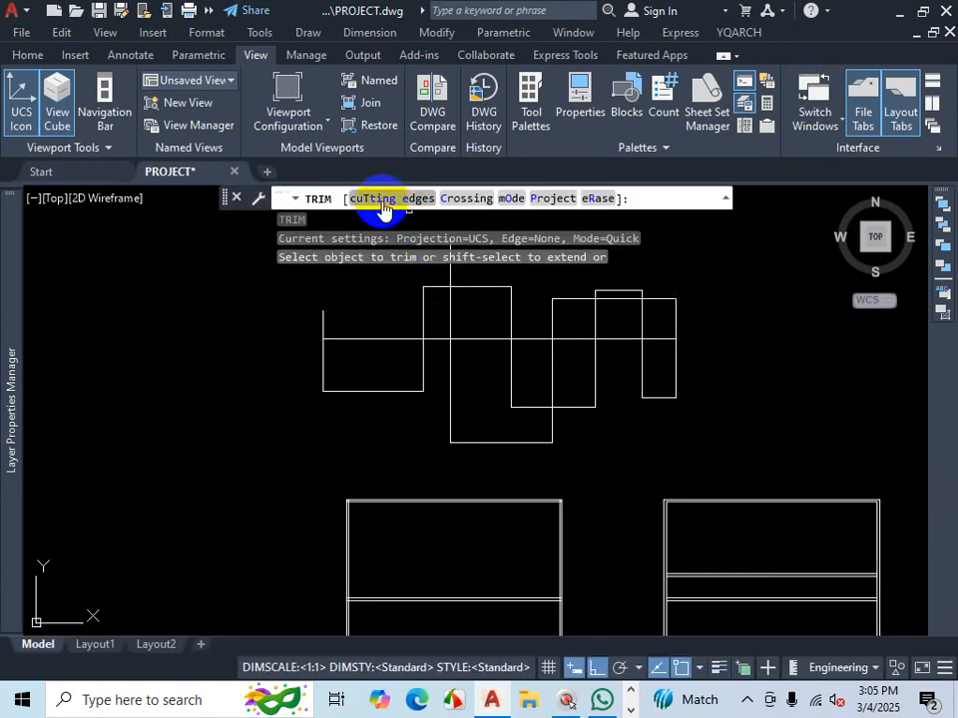
pyautogui.click(379, 198)
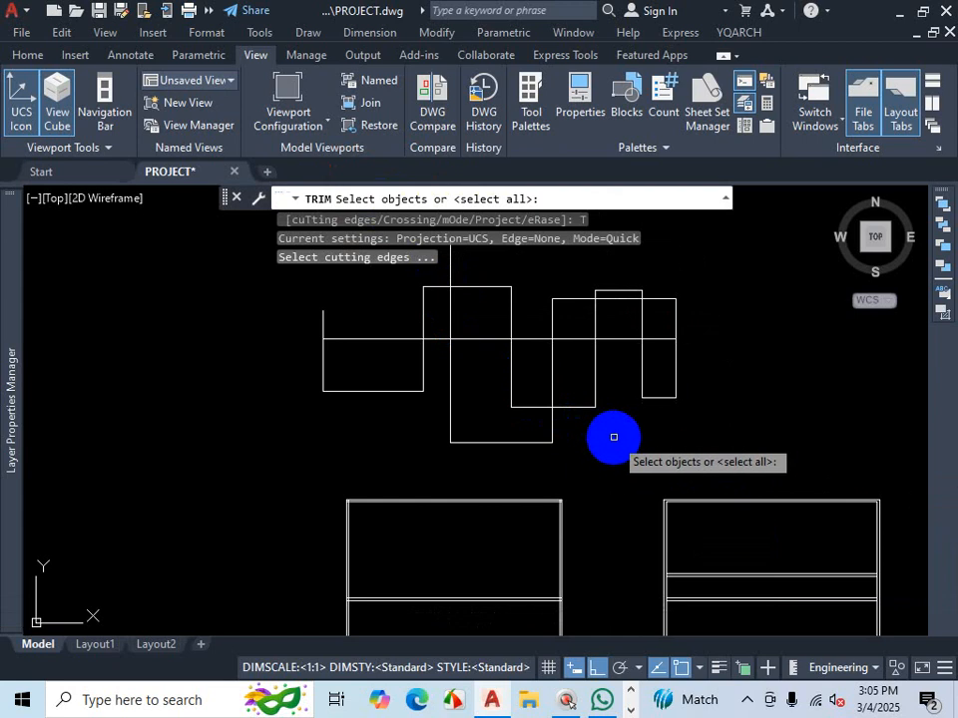
pyautogui.hotkey('ctrl', '1')
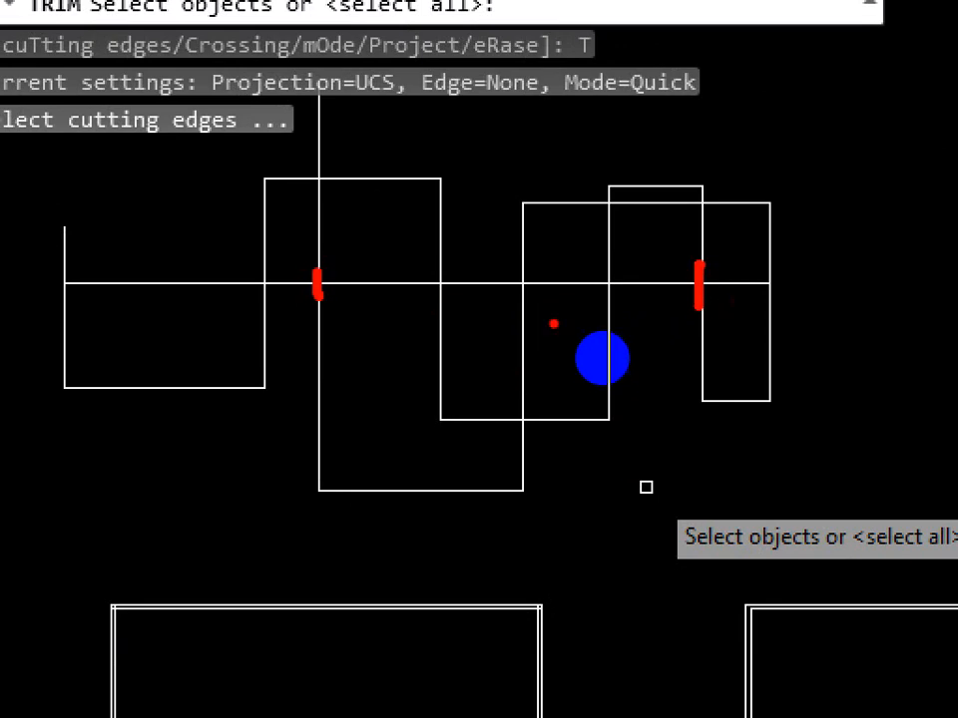
pyautogui.moveTo(374, 321); pyautogui.dragTo(384, 253)
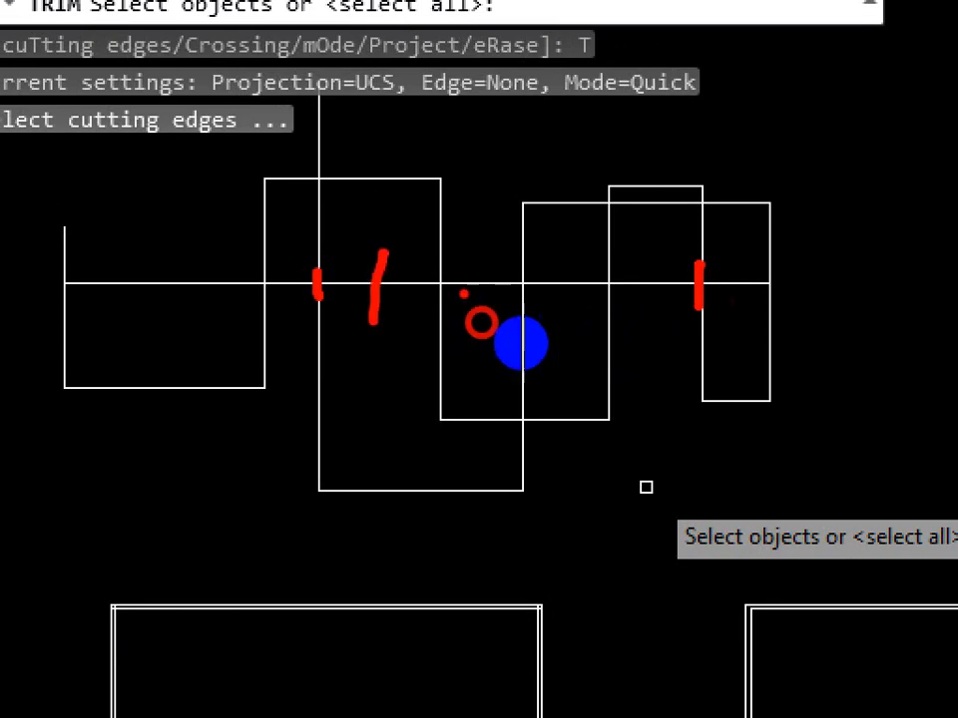
pyautogui.moveTo(470, 303); pyautogui.dragTo(490, 239)
pyautogui.moveTo(558, 311); pyautogui.dragTo(570, 271)
pyautogui.moveTo(657, 319); pyautogui.dragTo(661, 268)
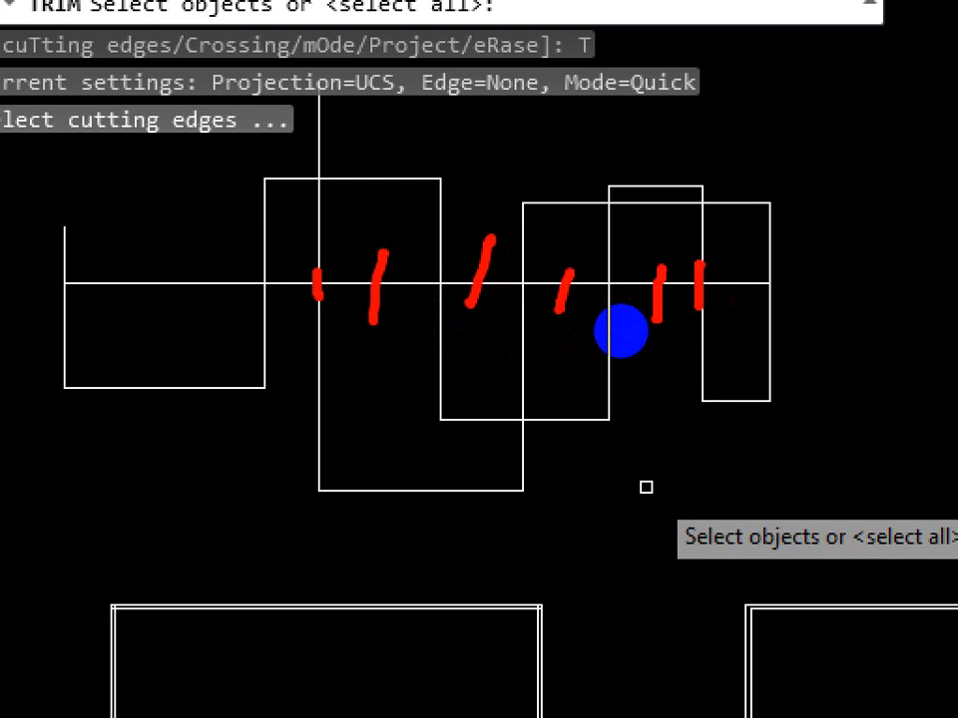
pyautogui.press('Escape')
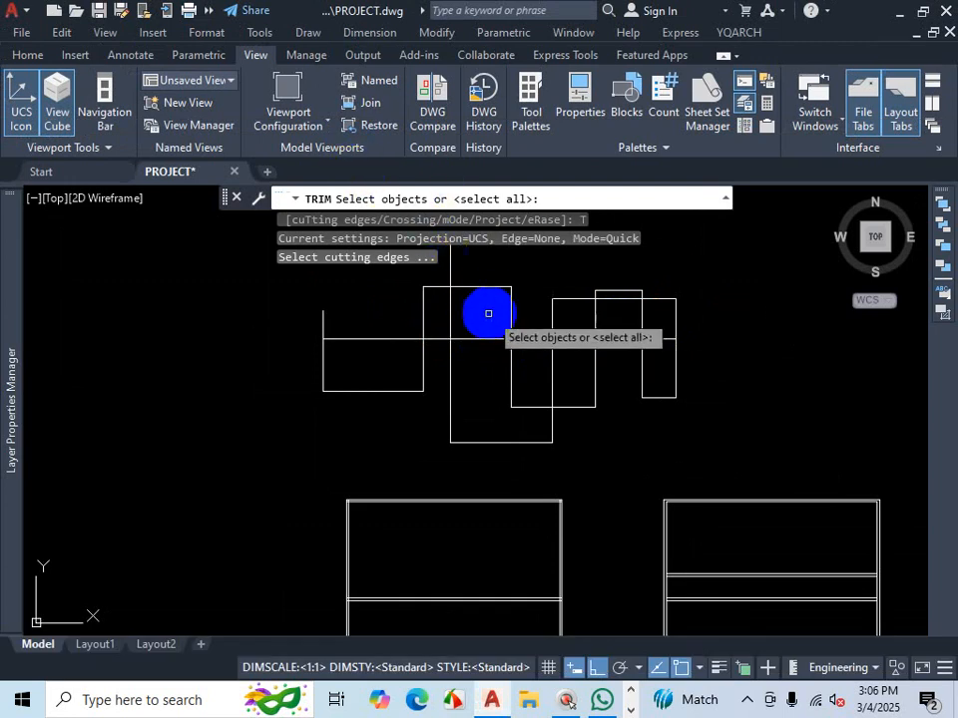
pyautogui.click(450, 312)
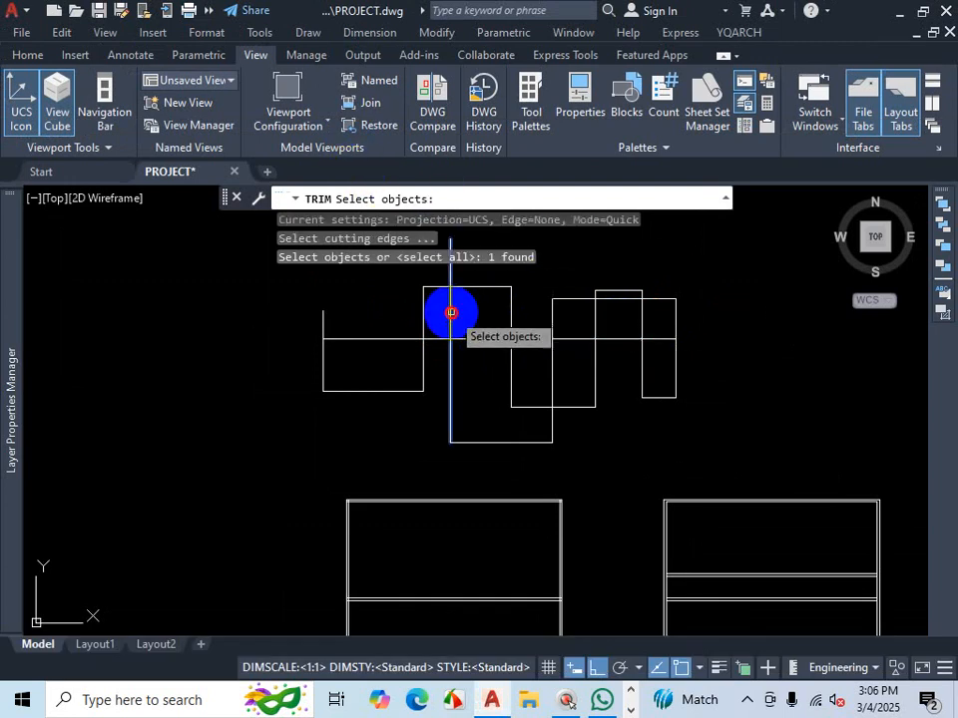
pyautogui.click(642, 320)
pyautogui.press('Return')
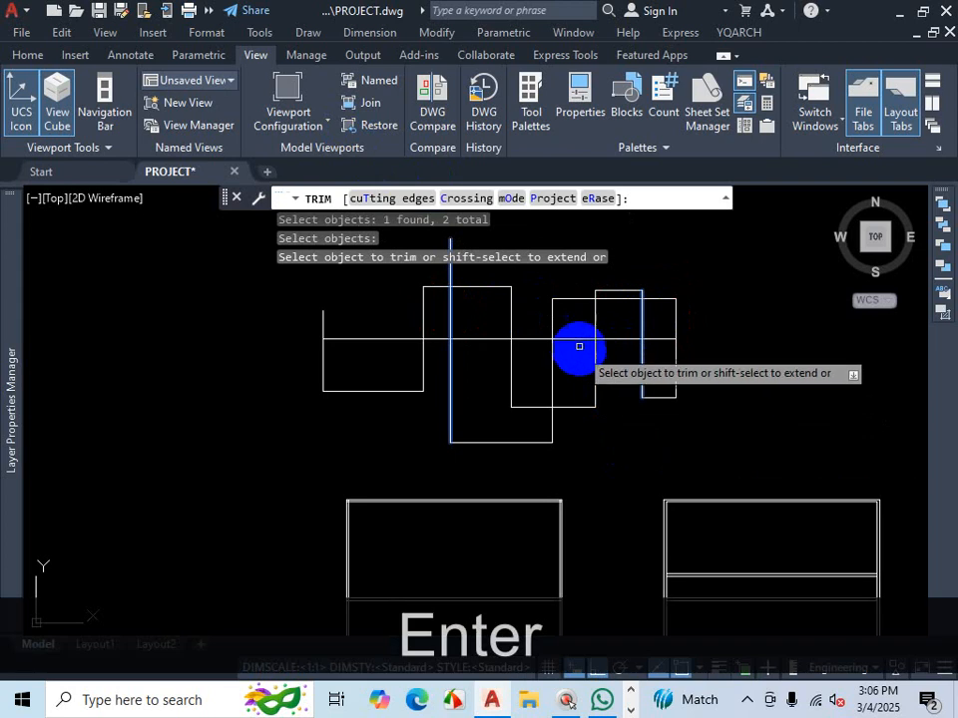
pyautogui.click(574, 339)
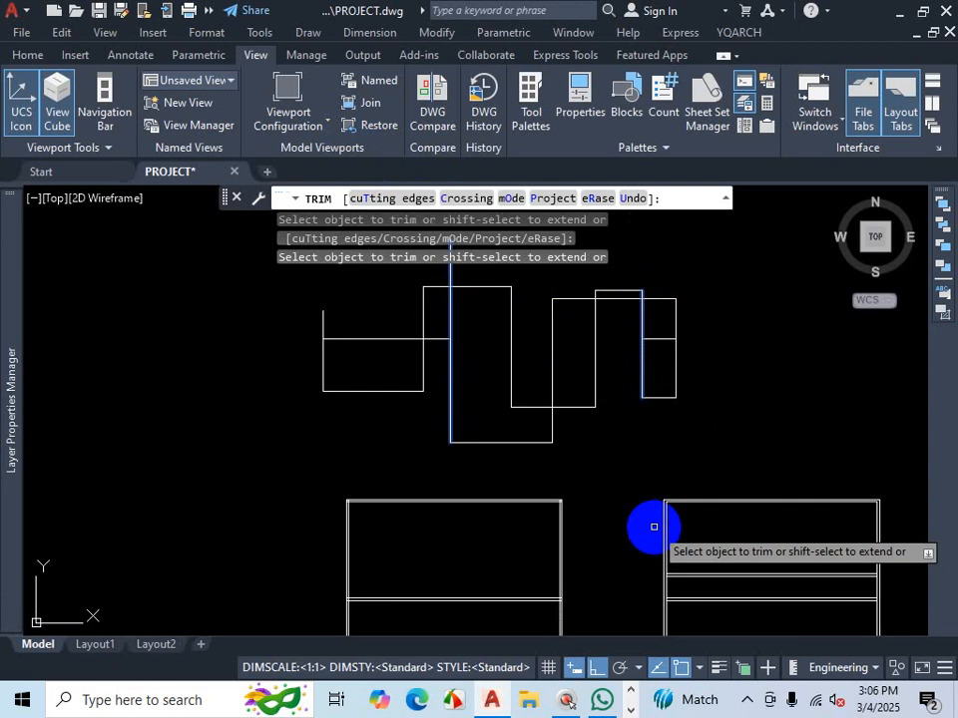
pyautogui.press('Escape')
# - Delete the short horizontal line segment inside the rightmost outline
pyautogui.scroll(-4, 528, 440)
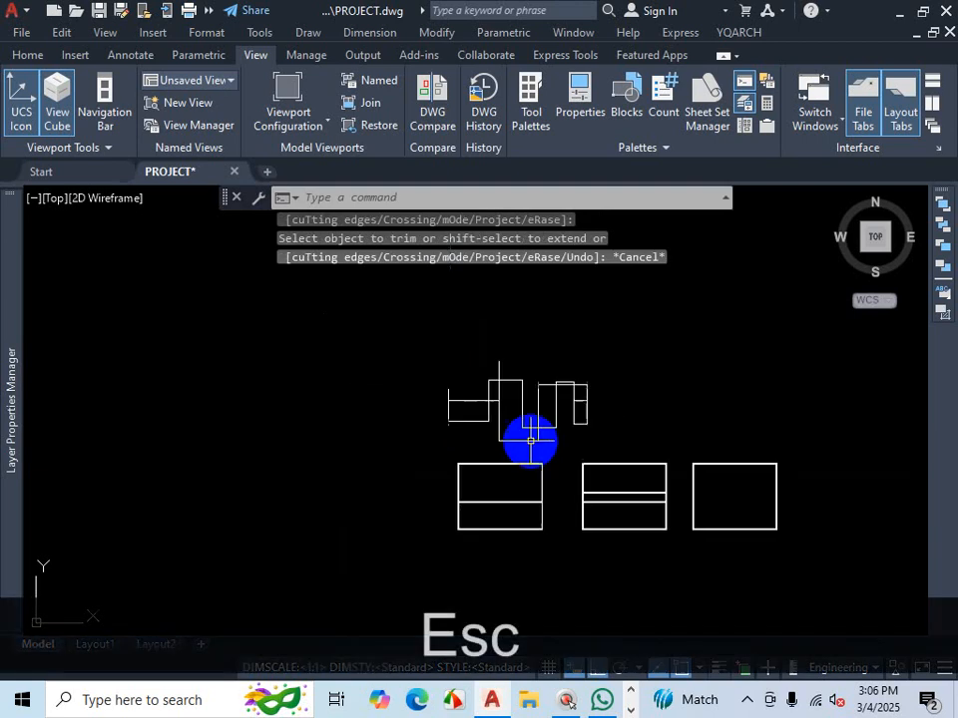
pyautogui.scroll(2, 537, 431)
pyautogui.scroll(3, 538, 431)
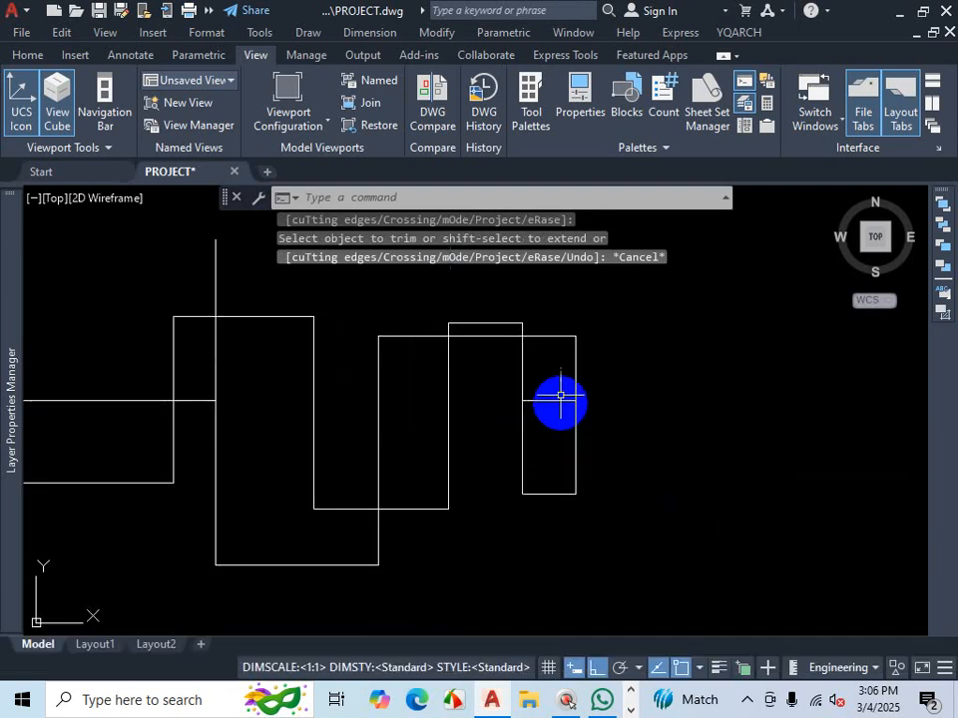
pyautogui.click(552, 395)
pyautogui.click(549, 421)
pyautogui.press('Delete')
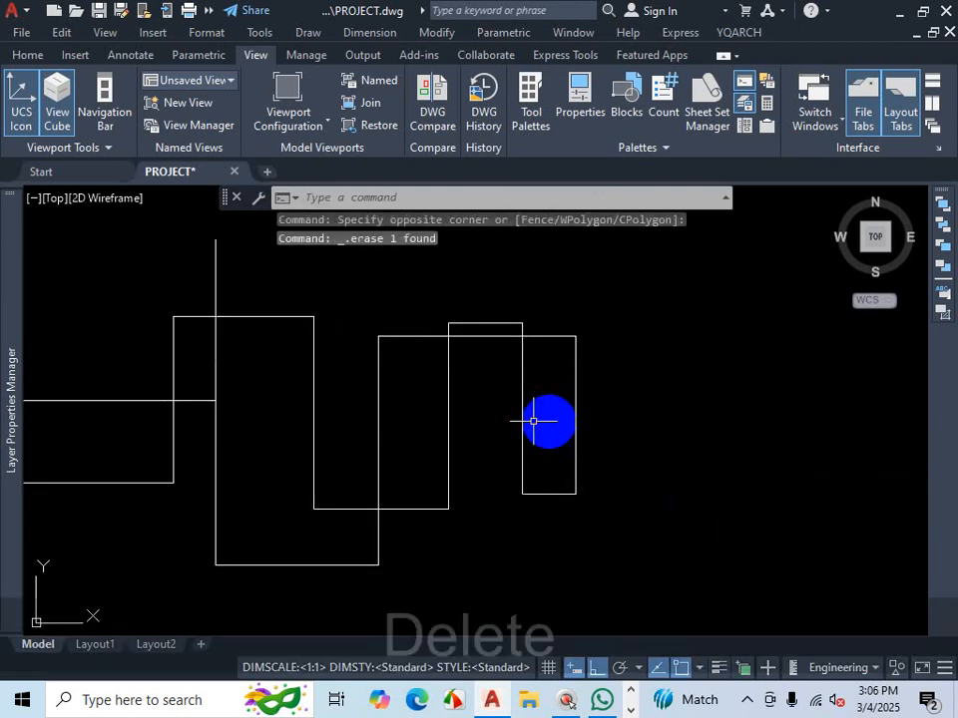
# - Stretch the left horizontal line's right endpoint further rightward past the outlines
pyautogui.click(194, 399)
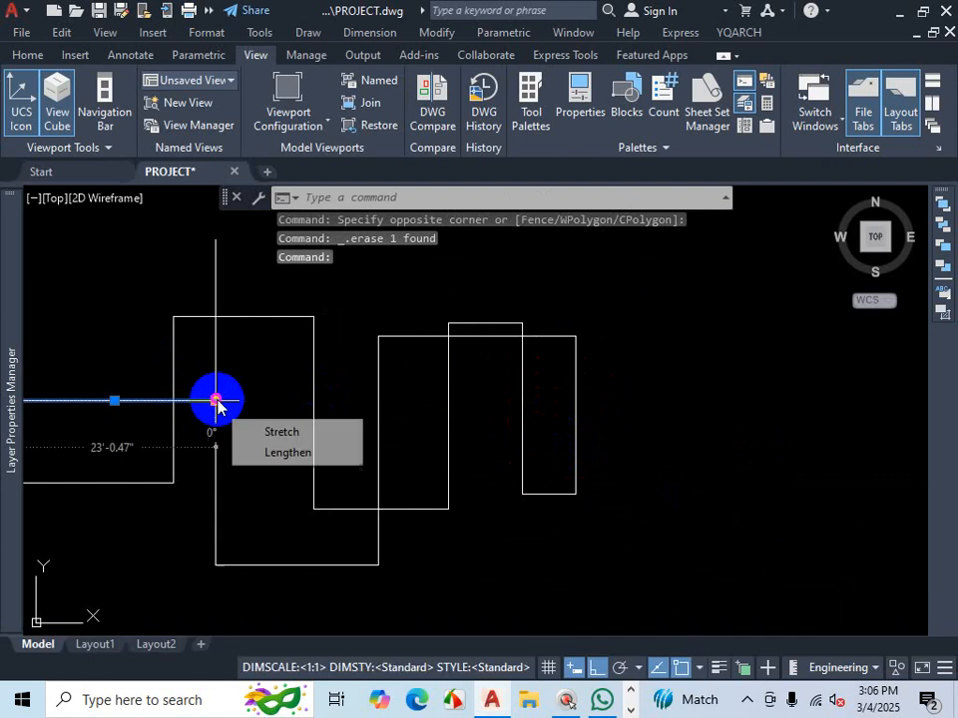
pyautogui.click(212, 400)
pyautogui.scroll(-4, 213, 400)
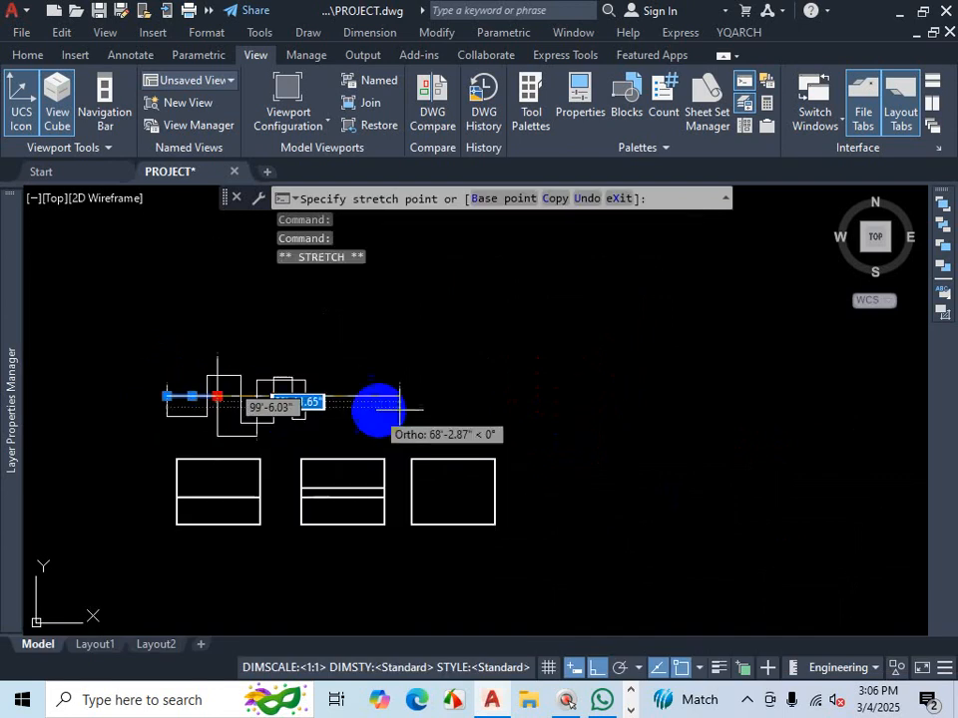
pyautogui.click(597, 385)
pyautogui.press('Escape')
# - Draw a chain of connected lines outlining rectangular rooms stepping up and down along the horizontal line to the right
pyautogui.click(30, 55)
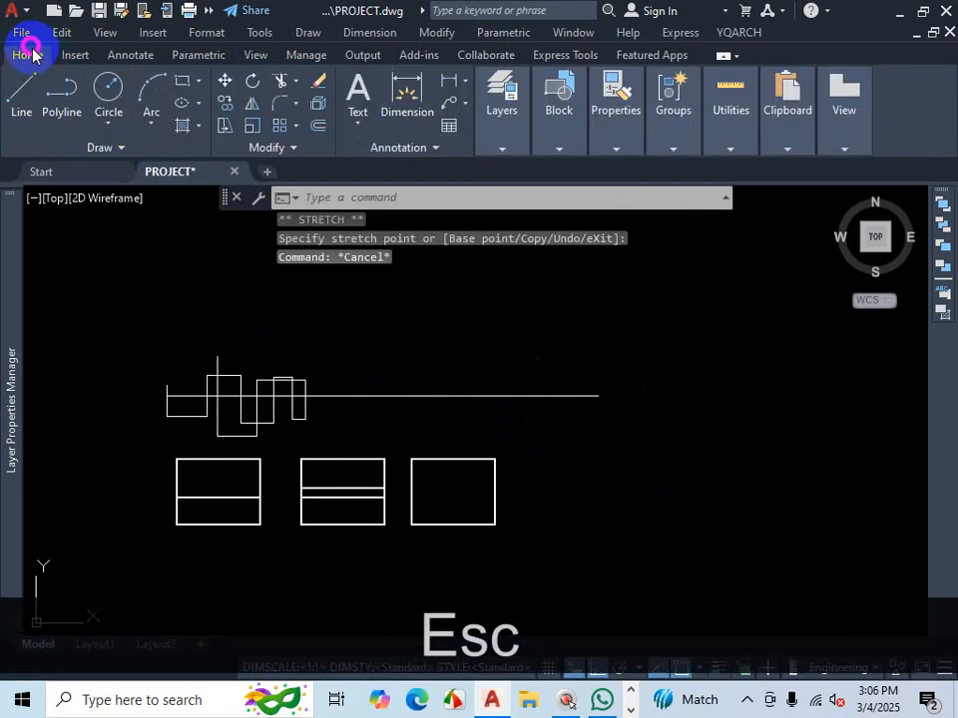
pyautogui.click(15, 93)
pyautogui.scroll(2, 320, 406)
pyautogui.click(322, 326)
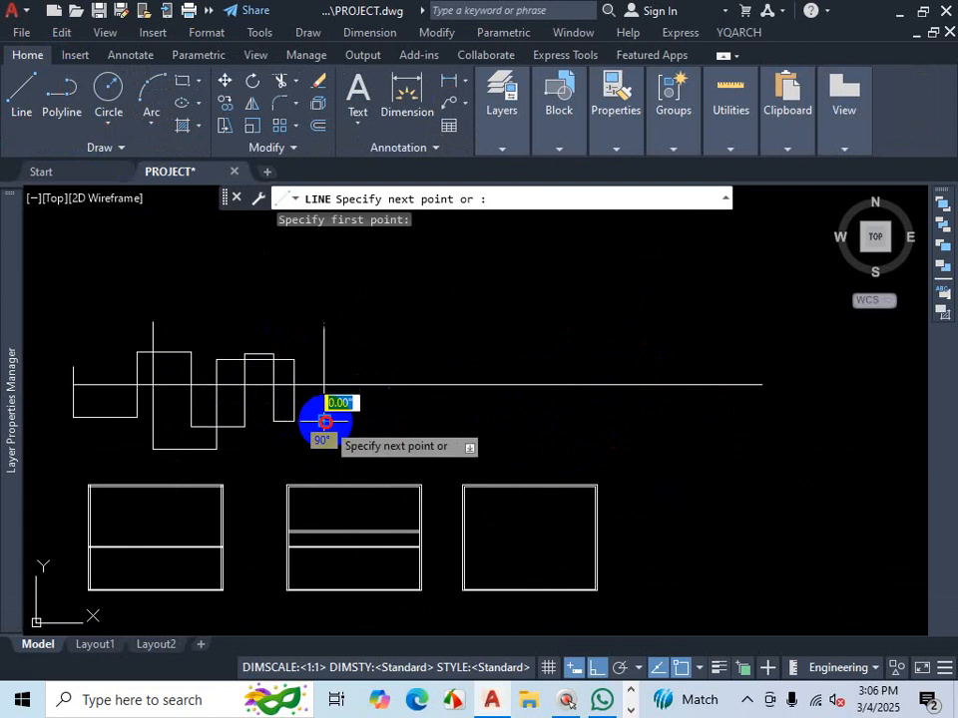
pyautogui.click(323, 421)
pyautogui.click(369, 421)
pyautogui.click(375, 355)
pyautogui.click(462, 355)
pyautogui.click(438, 434)
pyautogui.click(529, 436)
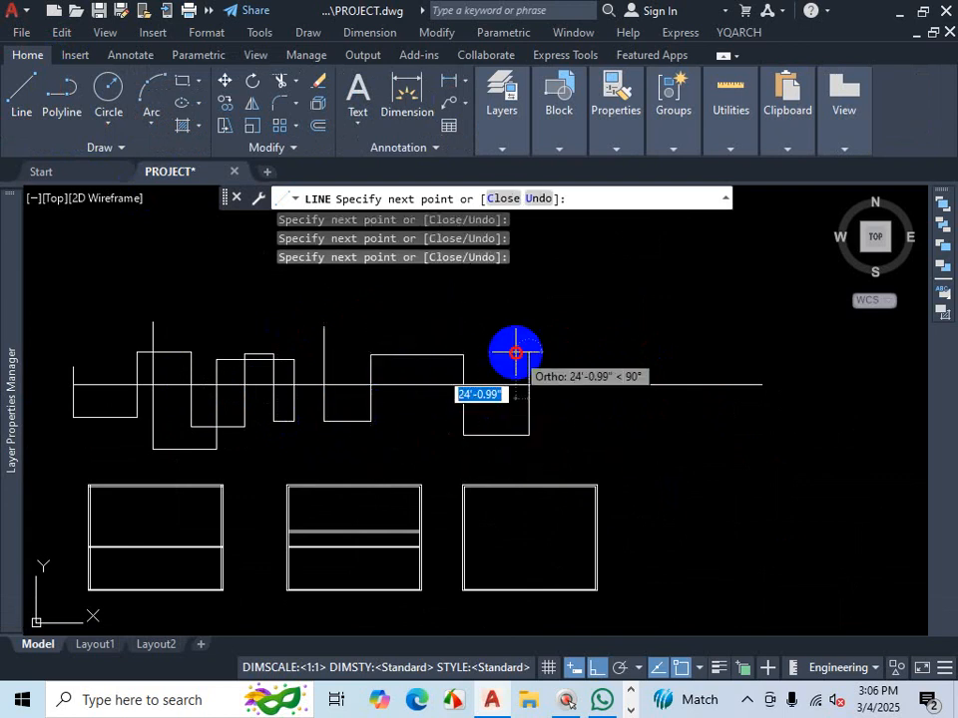
pyautogui.click(513, 350)
pyautogui.click(594, 366)
pyautogui.click(602, 450)
pyautogui.click(638, 451)
pyautogui.click(652, 338)
pyautogui.click(689, 342)
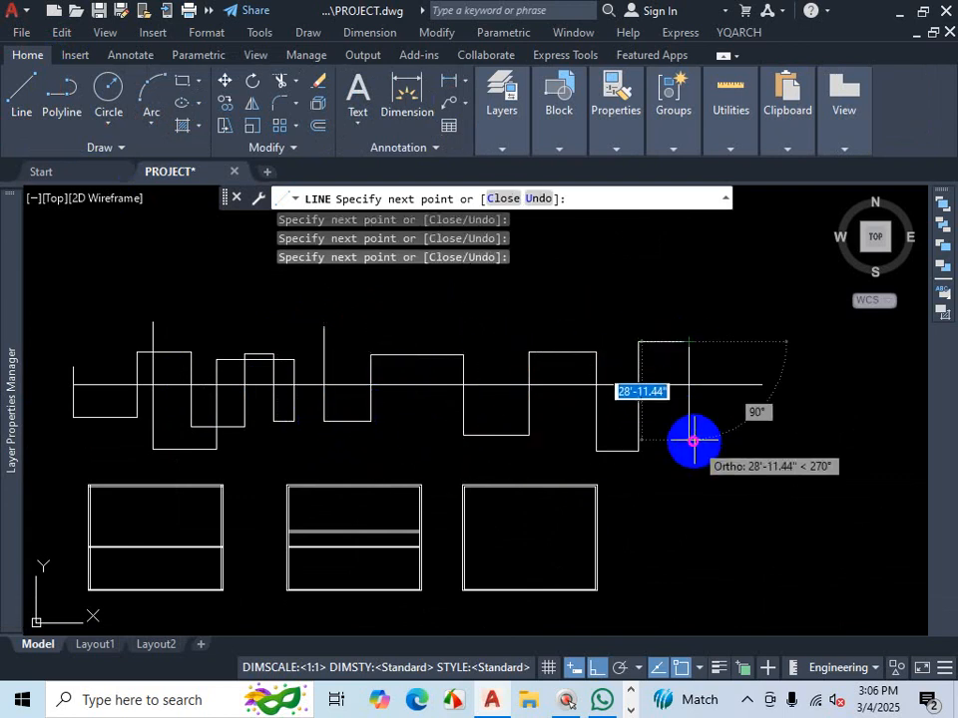
pyautogui.click(724, 427)
pyautogui.click(714, 340)
pyautogui.press('Escape')
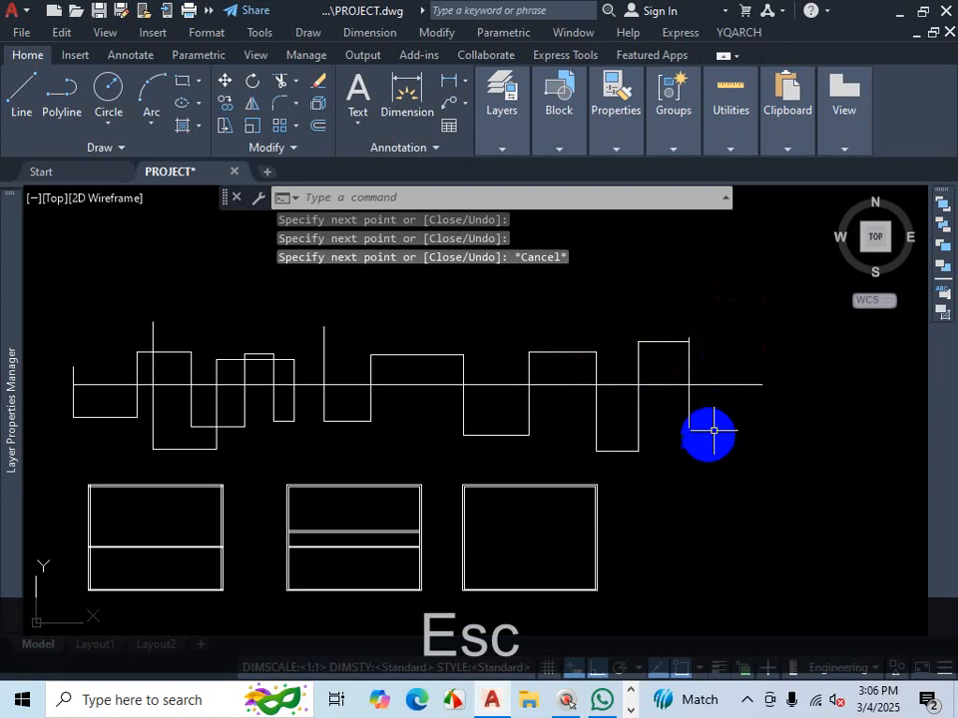
pyautogui.scroll(-2, 556, 451)
pyautogui.scroll(3, 556, 450)
pyautogui.hotkey('ctrl', '1')
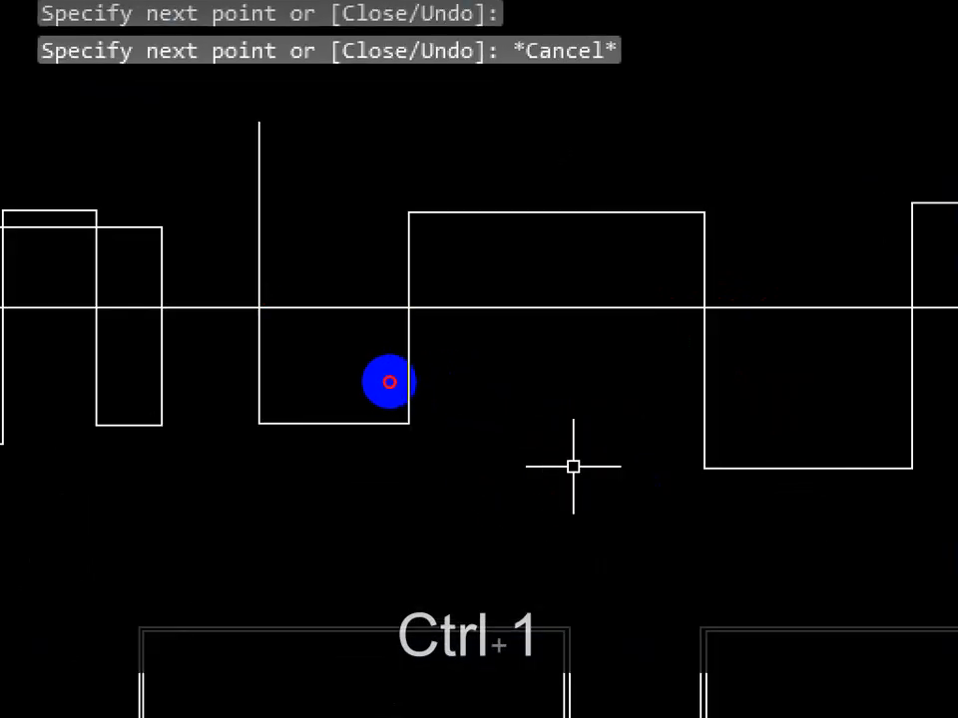
pyautogui.moveTo(259, 301); pyautogui.dragTo(954, 323)
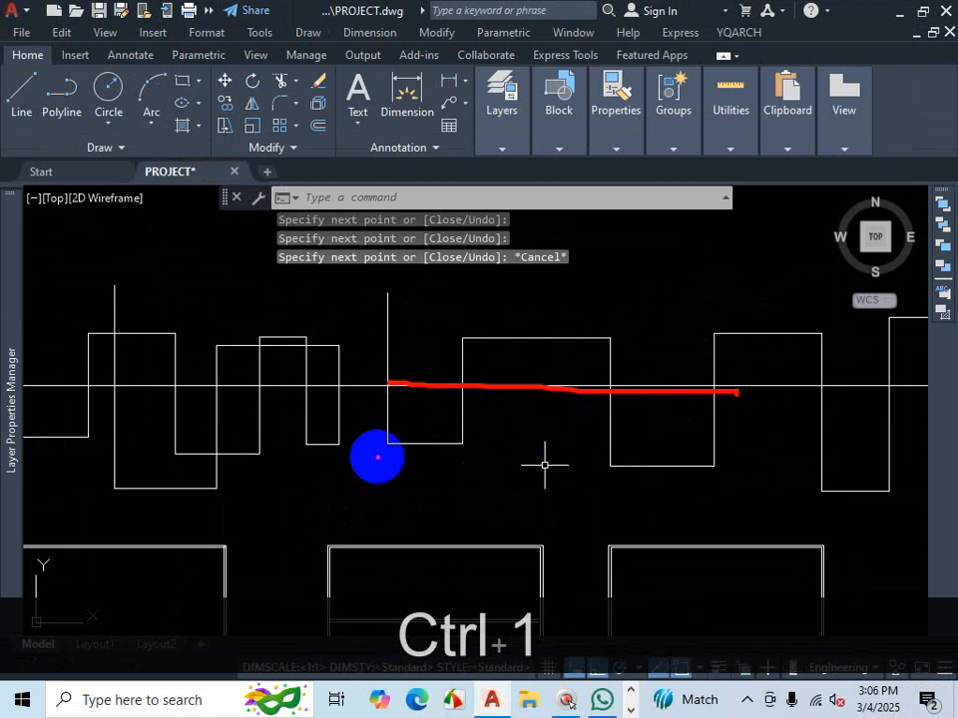
pyautogui.press('Escape')
pyautogui.scroll(-3, 384, 449)
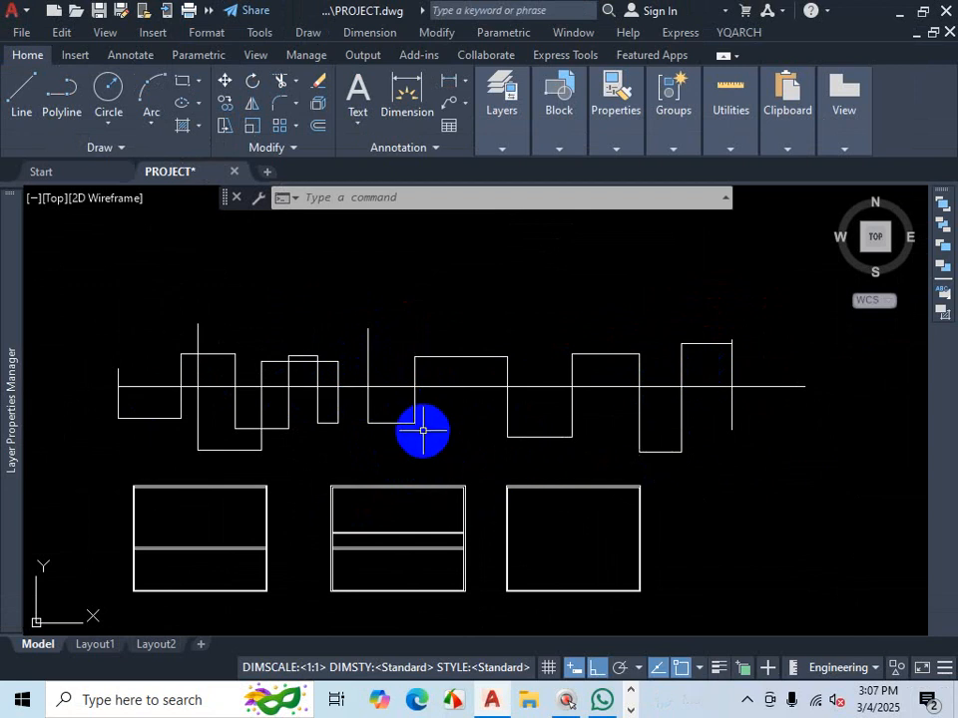
pyautogui.write('re')
pyautogui.press('BackSpace')
pyautogui.press('BackSpace')
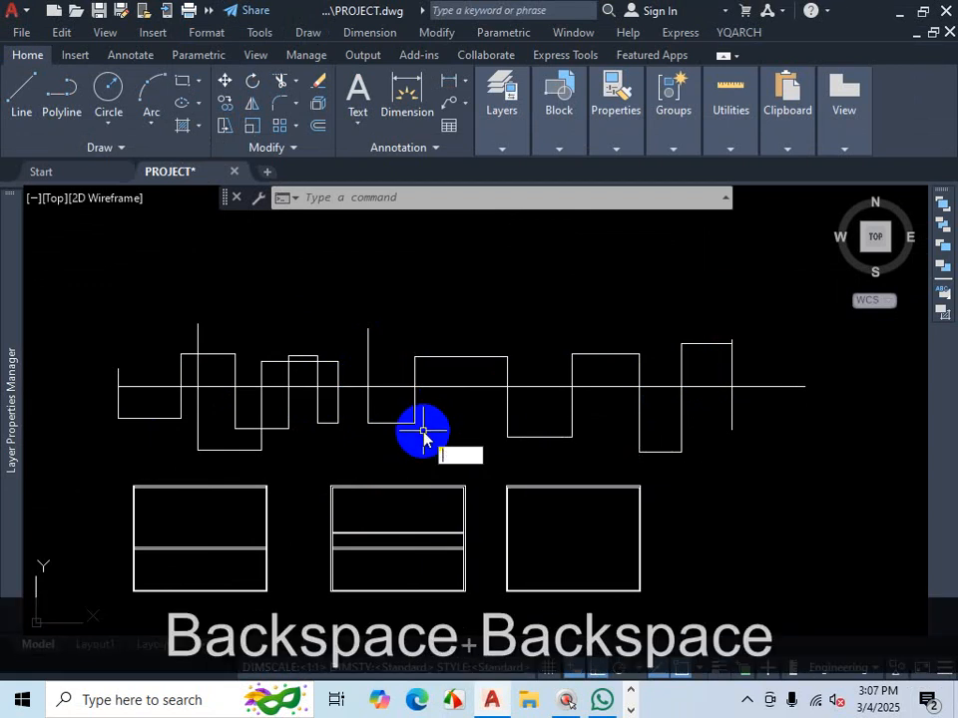
# - Trim the horizontal line to the right of the tall vertical line, using that vertical as the cutting edge
pyautogui.write('tr')
pyautogui.press('Return')
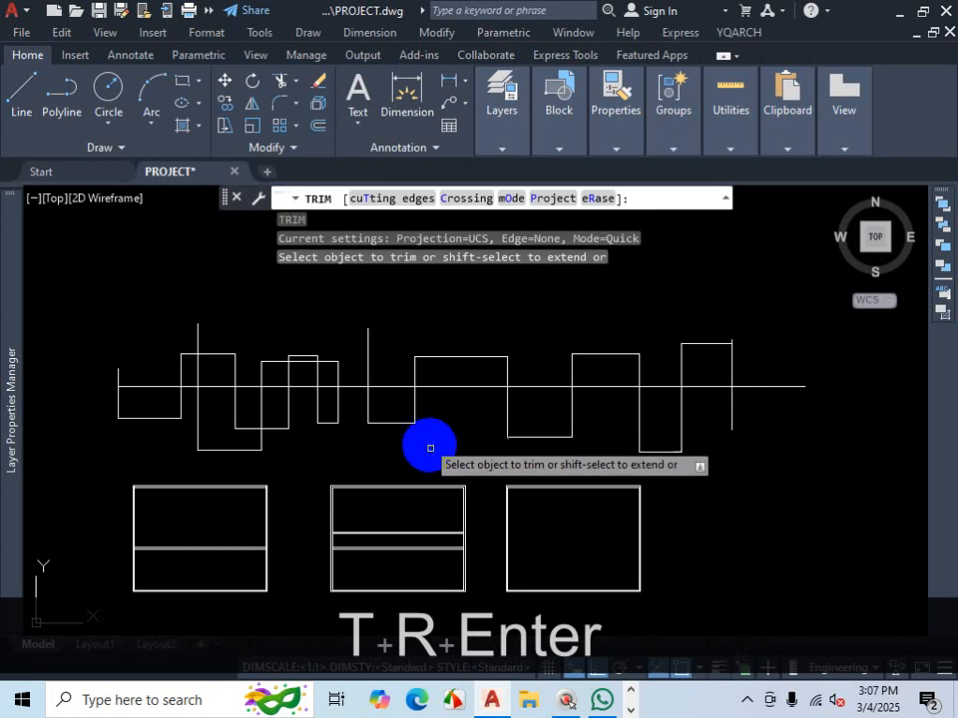
pyautogui.click(371, 199)
pyautogui.scroll(2, 395, 373)
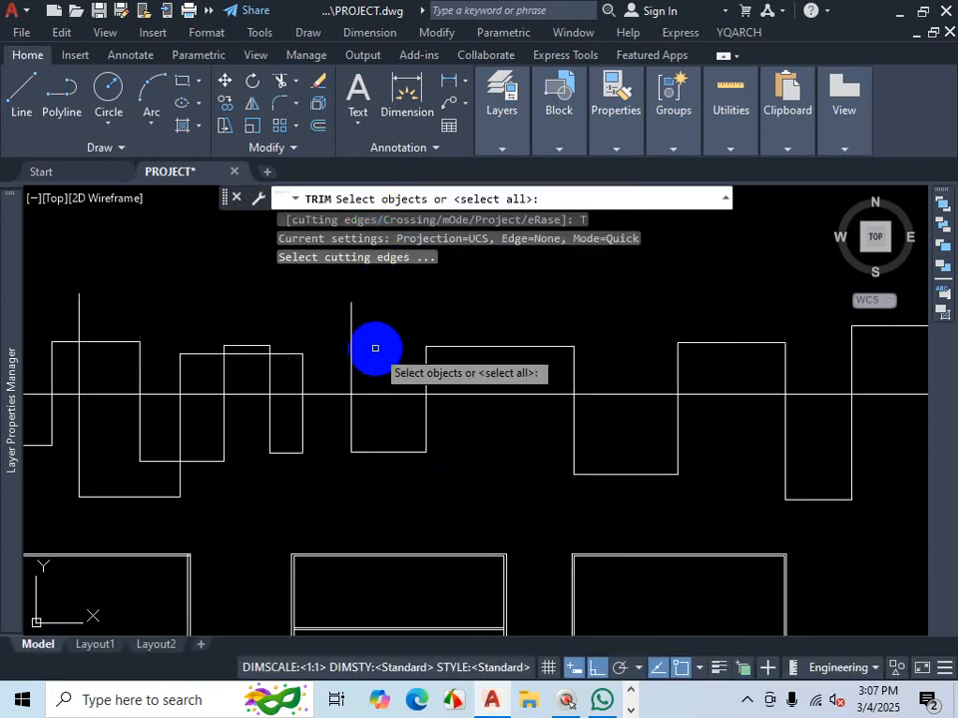
pyautogui.click(352, 328)
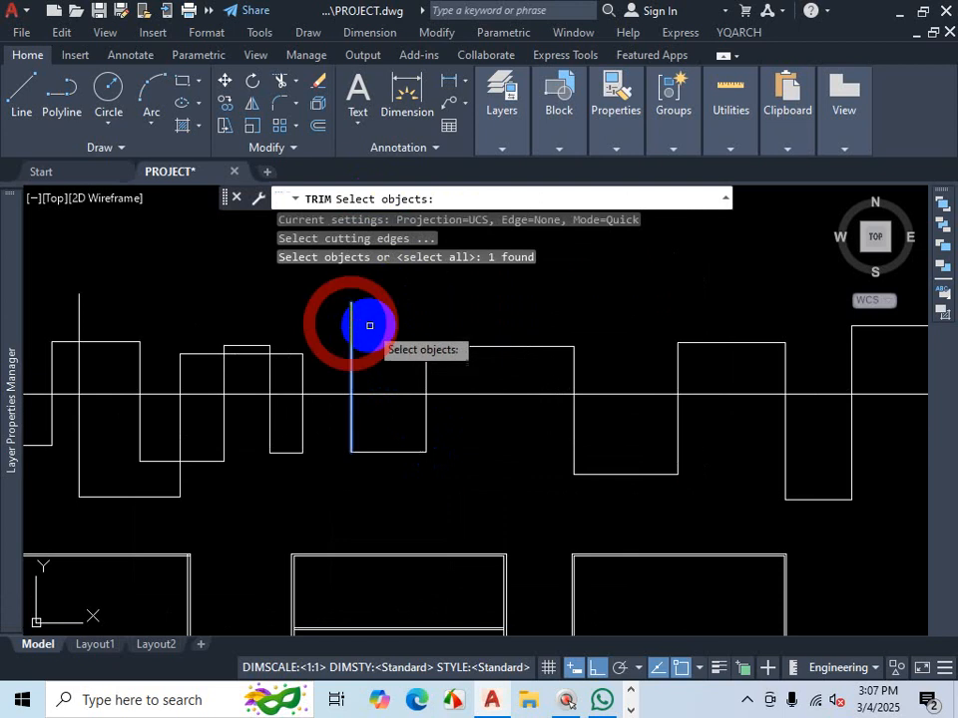
pyautogui.scroll(-2, 379, 326)
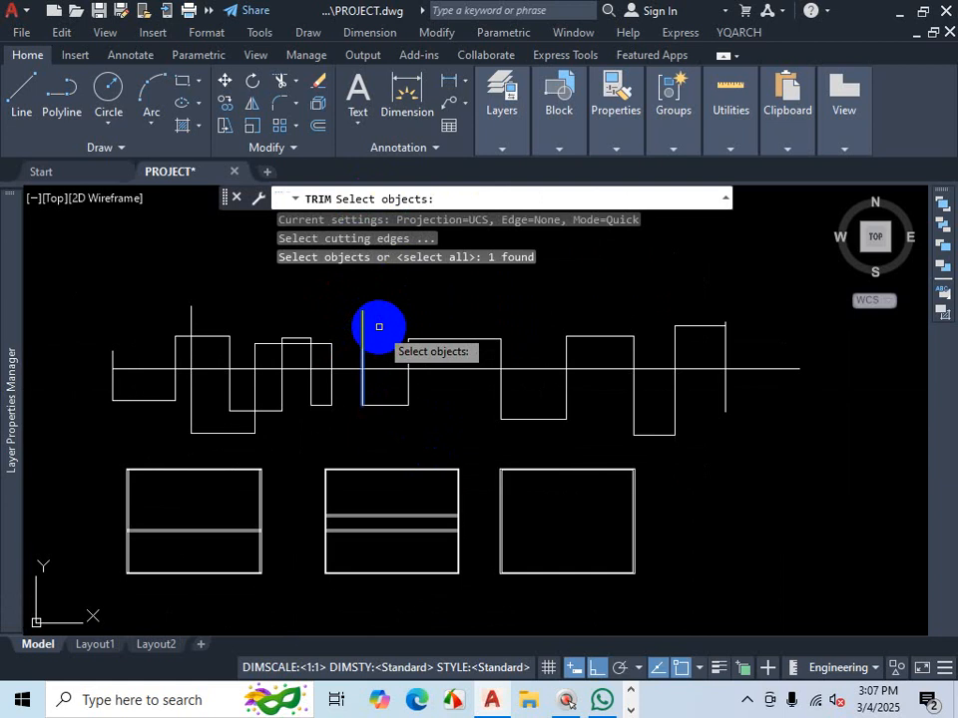
pyautogui.press('Return')
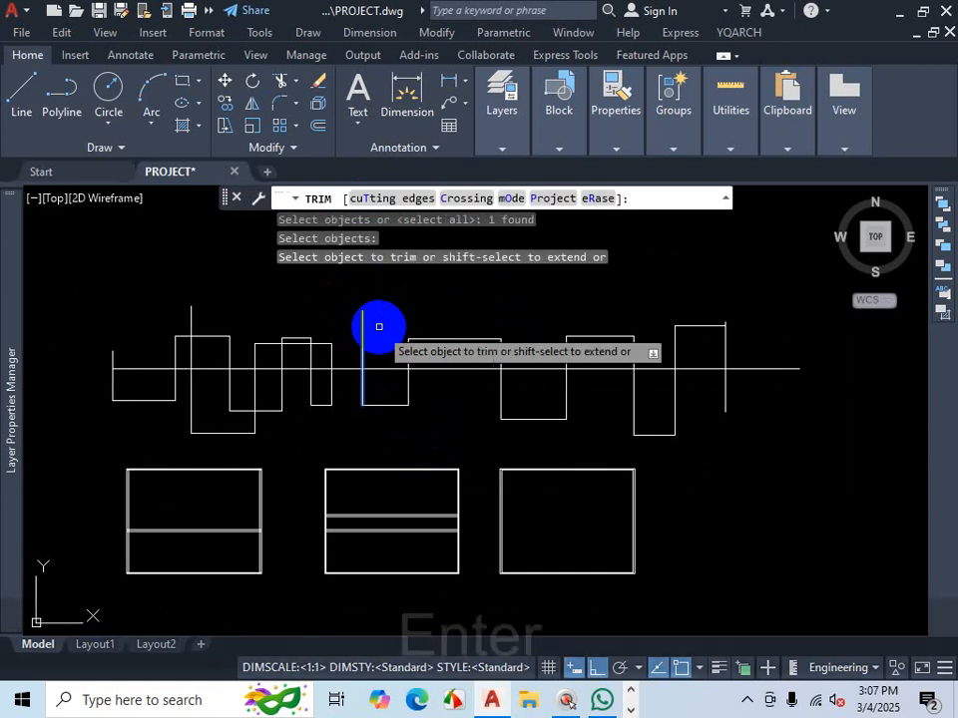
pyautogui.click(429, 366)
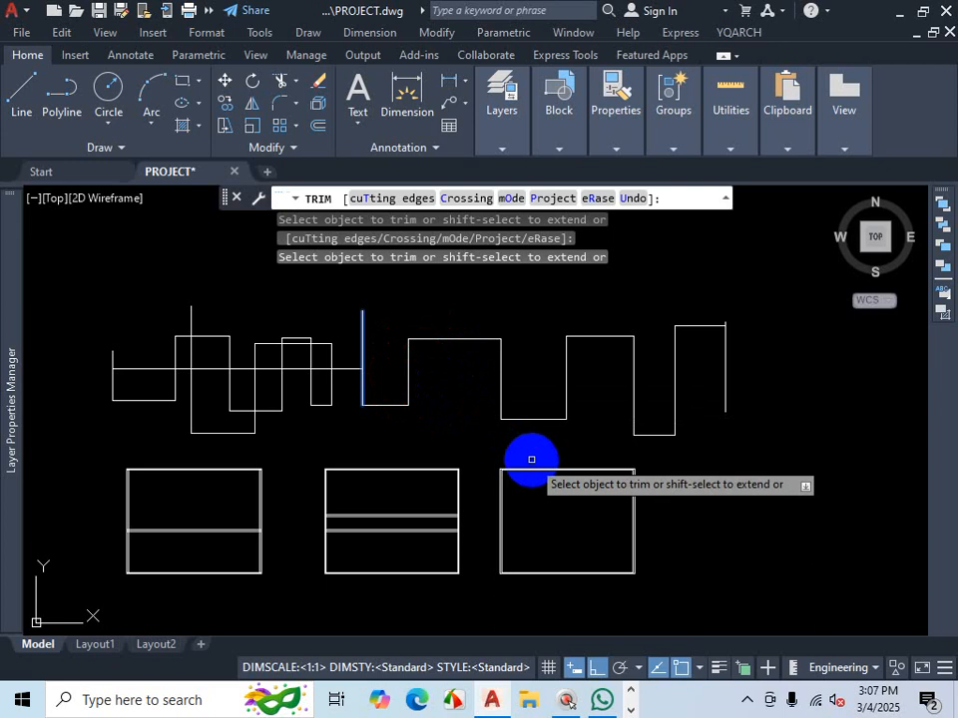
# - Trim away the horizontal line's segment between the two tall vertical lines, using both verticals as cutting edges
pyautogui.click(396, 197)
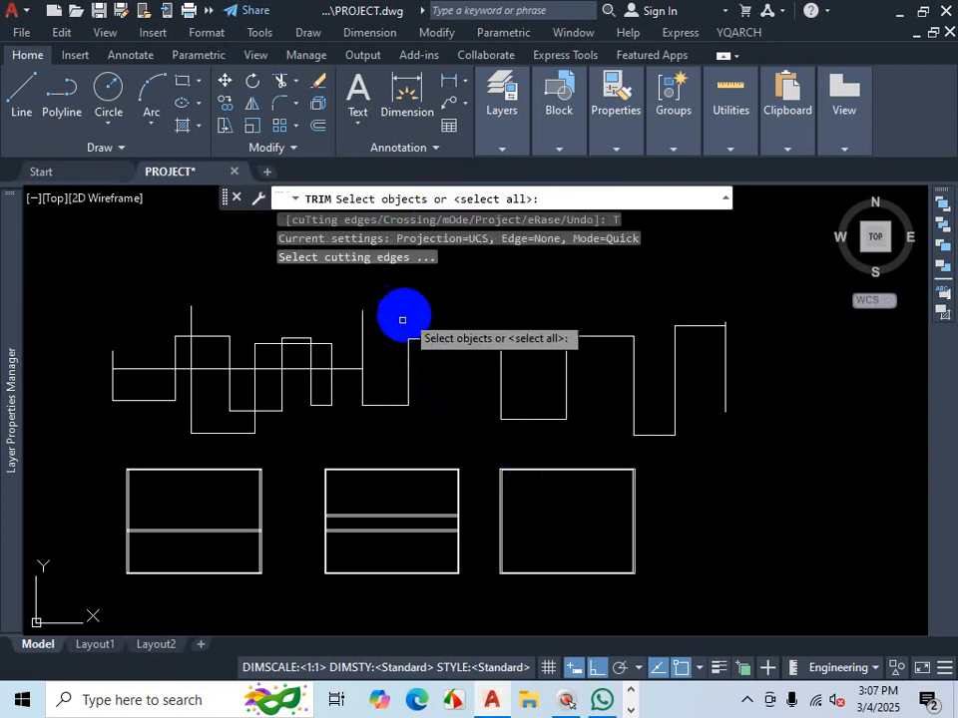
pyautogui.click(362, 362)
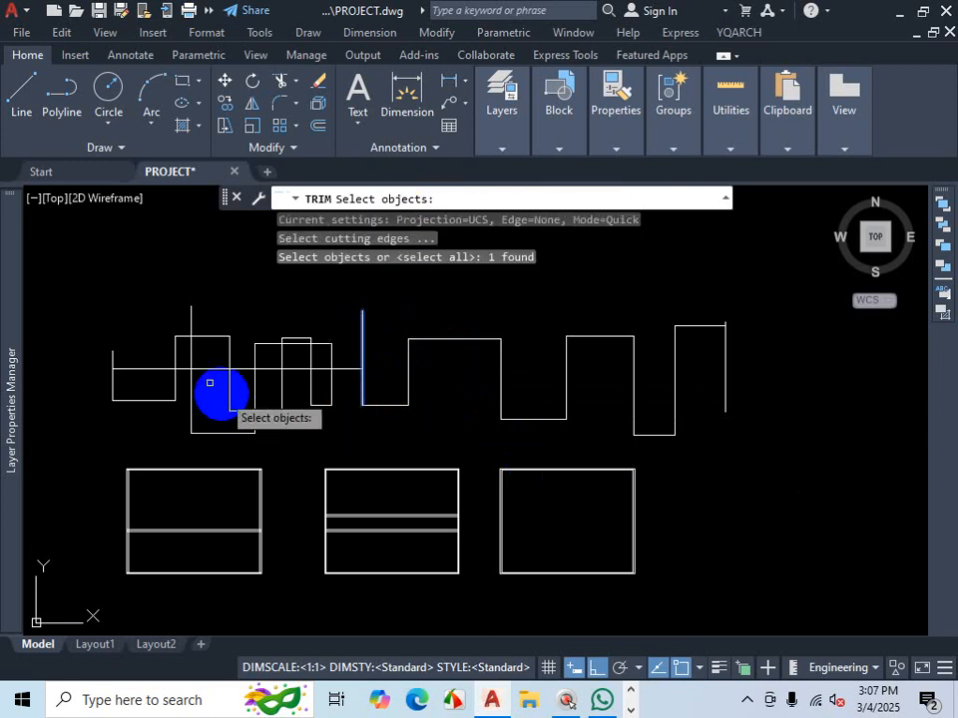
pyautogui.click(191, 348)
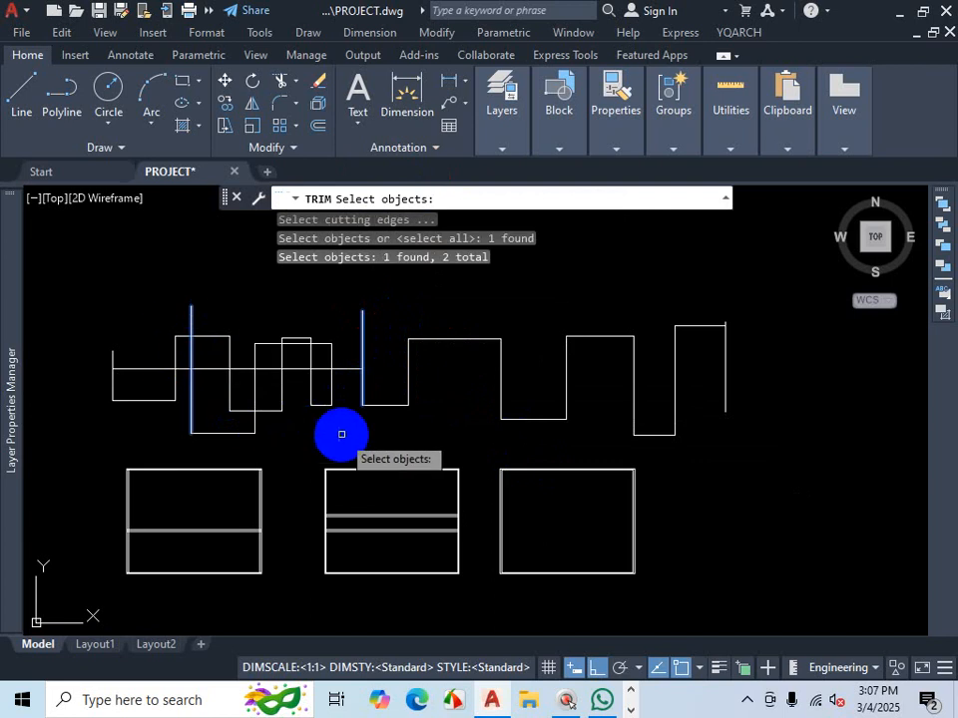
pyautogui.scroll(-2, 474, 404)
pyautogui.press('Return')
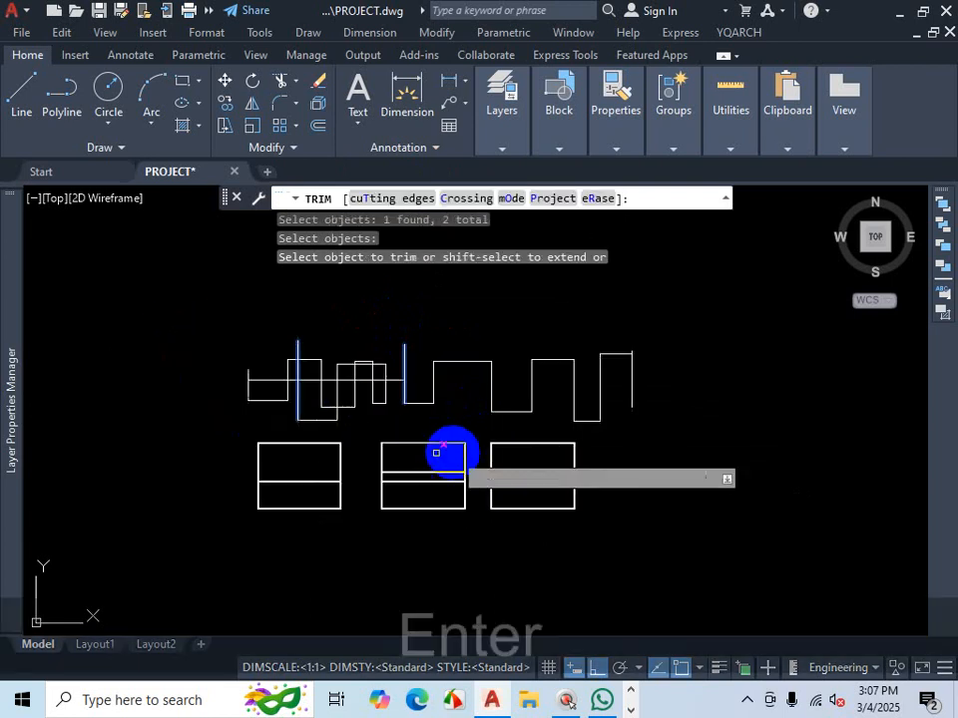
pyautogui.scroll(4, 306, 417)
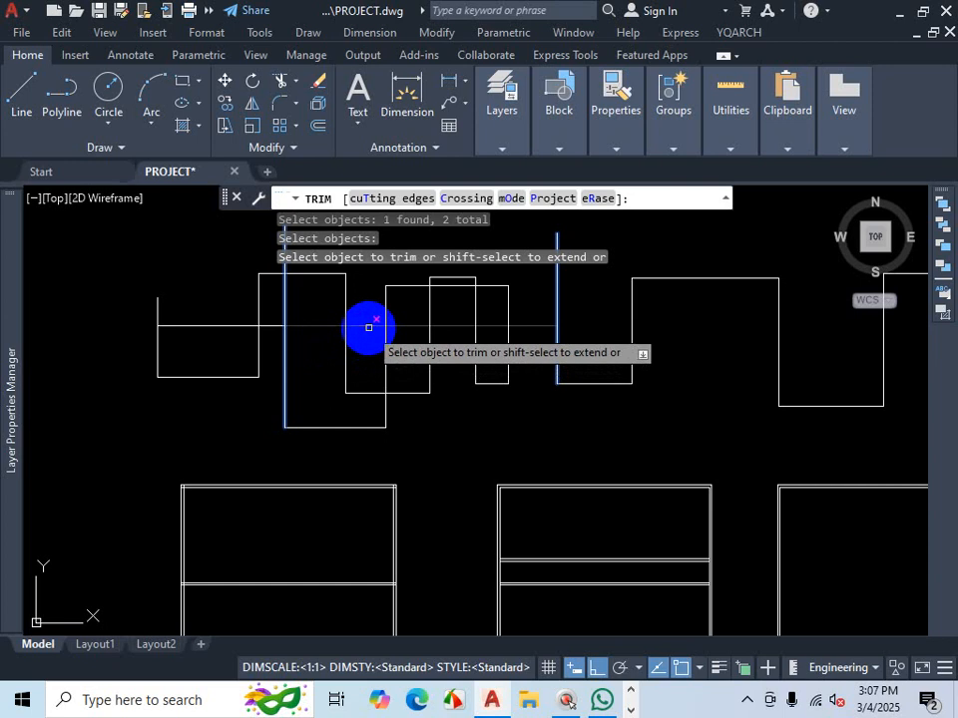
pyautogui.click(368, 327)
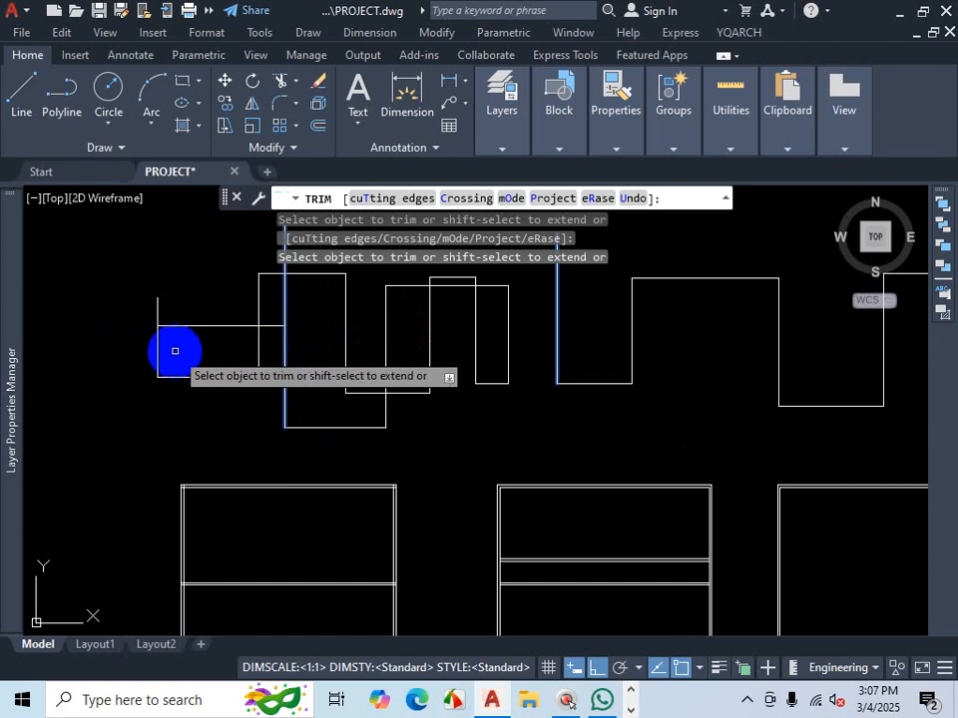
pyautogui.press('Escape')
# - Extend the horizontal line to the rightmost vertical line of the stepped outline
pyautogui.scroll(-4, 391, 358)
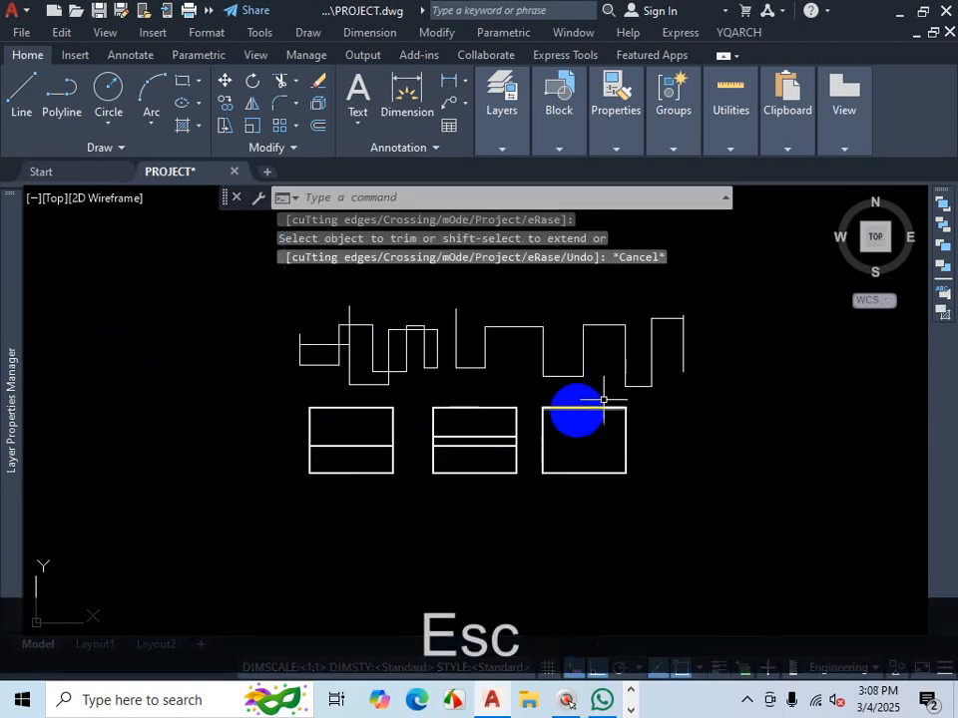
pyautogui.scroll(2, 649, 364)
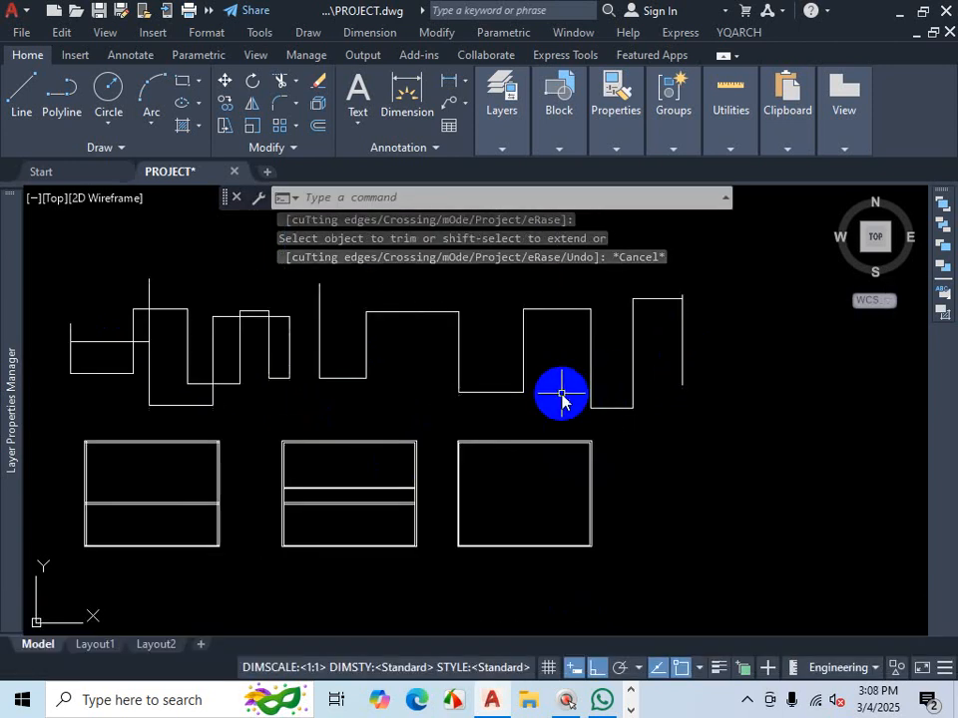
pyautogui.write('ex')
pyautogui.press('Return')
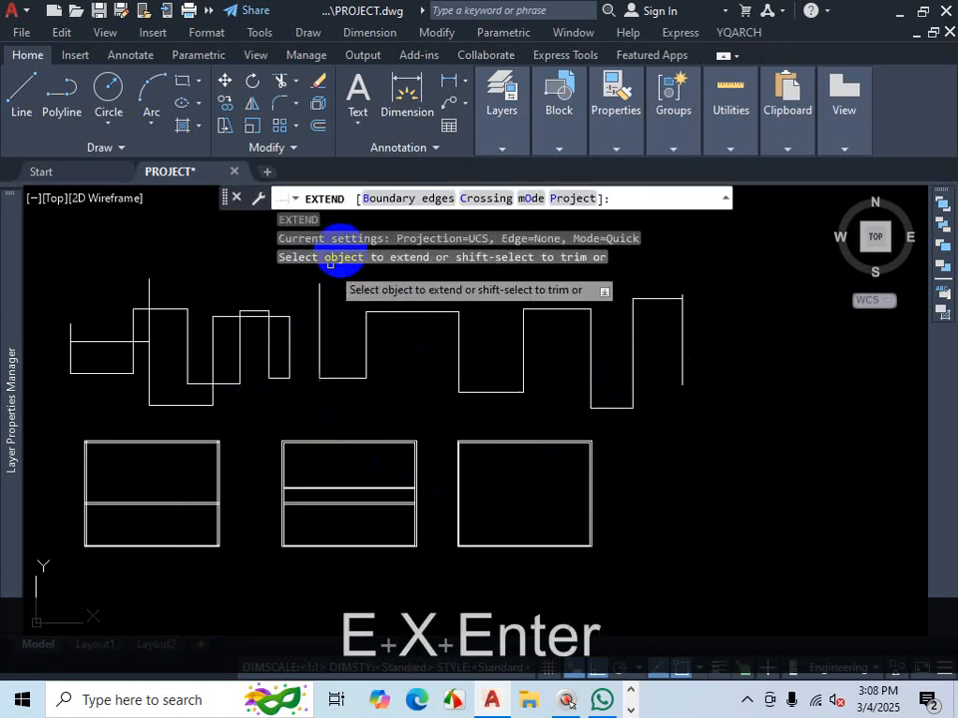
pyautogui.click(409, 199)
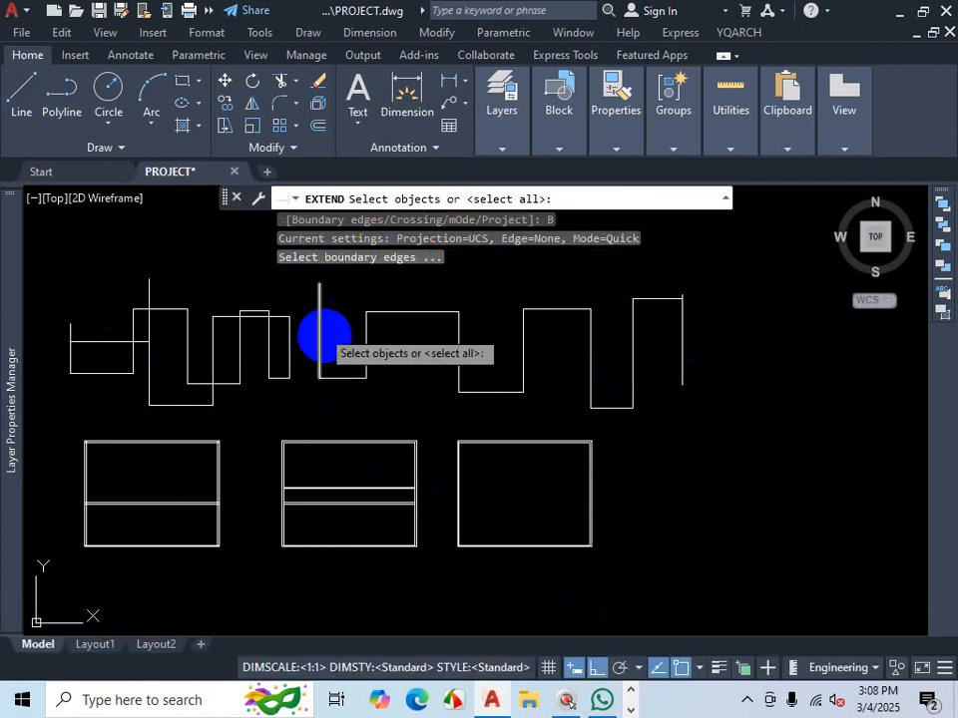
pyautogui.click(683, 337)
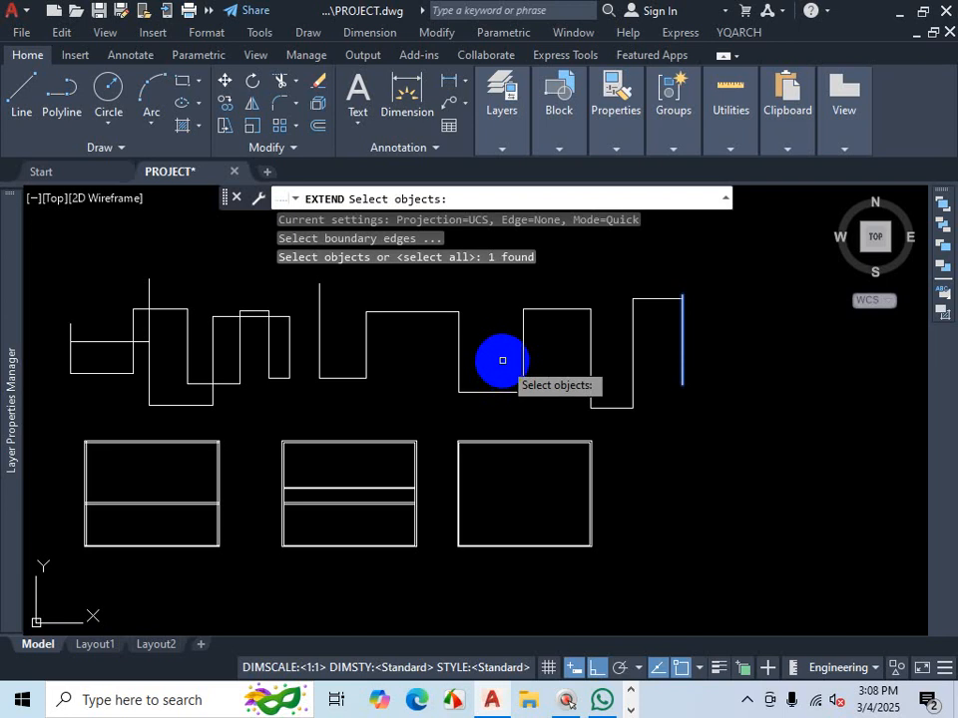
pyautogui.press('Return')
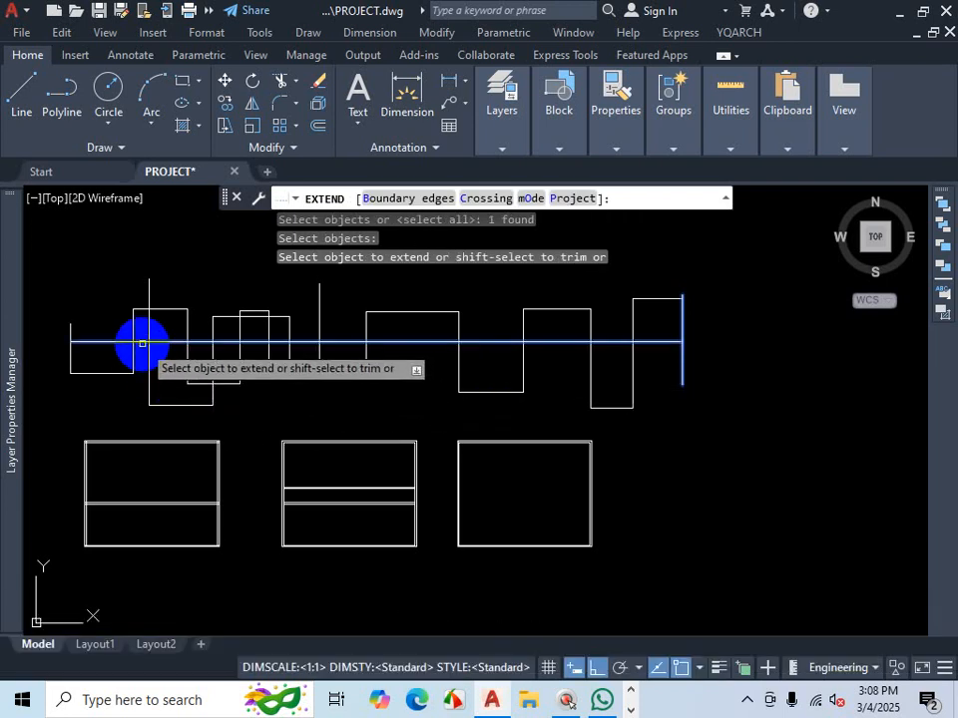
pyautogui.click(142, 343)
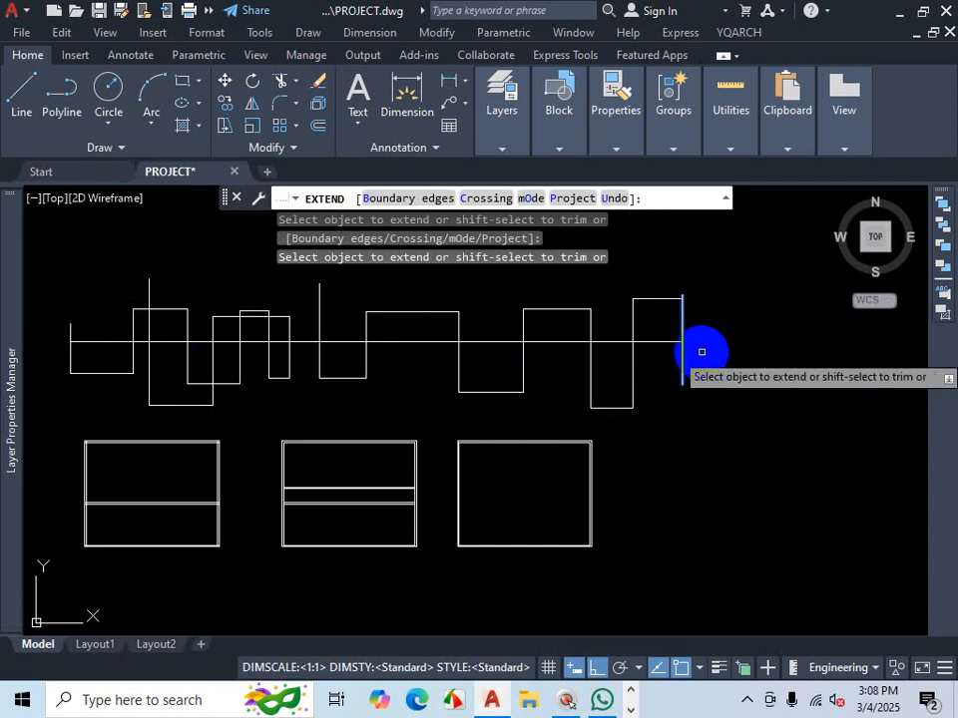
pyautogui.press('Escape')
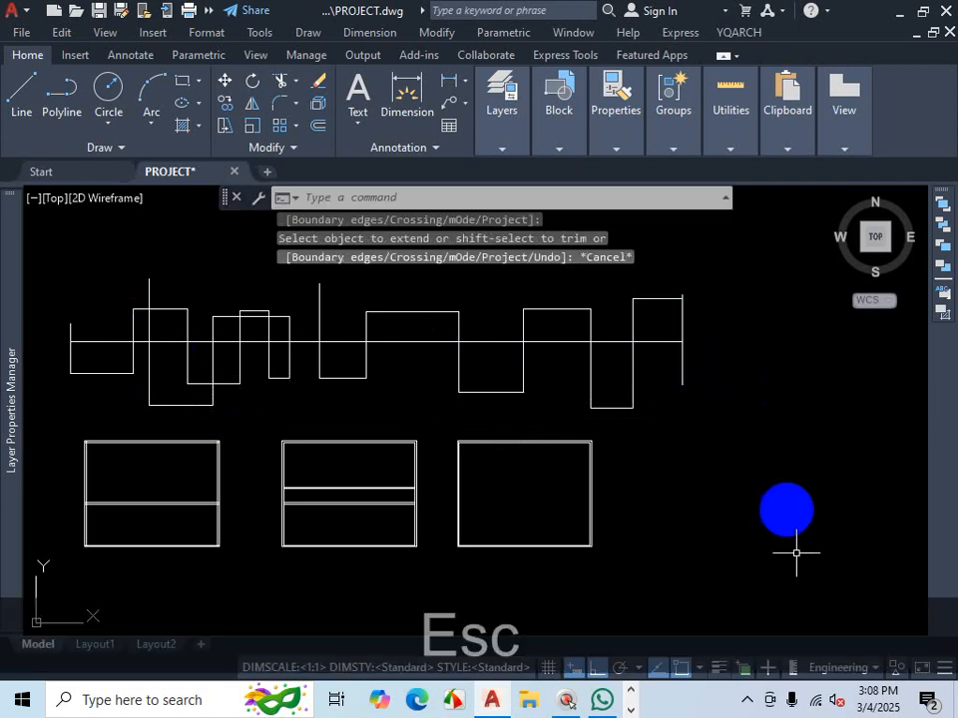
pyautogui.click(747, 700)
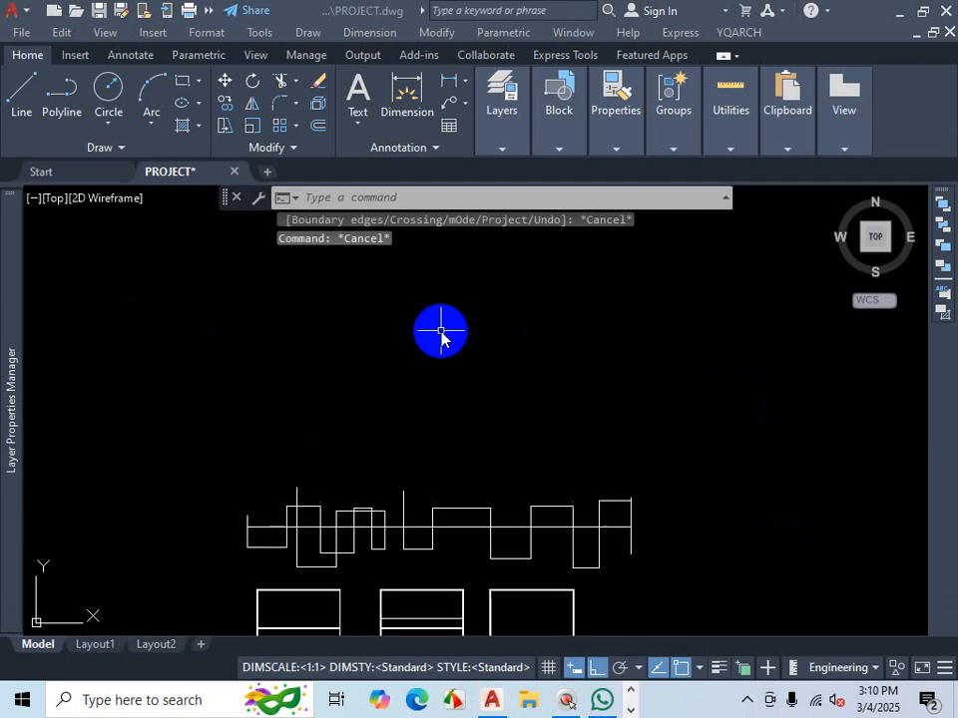
pyautogui.scroll(-3, 461, 375)
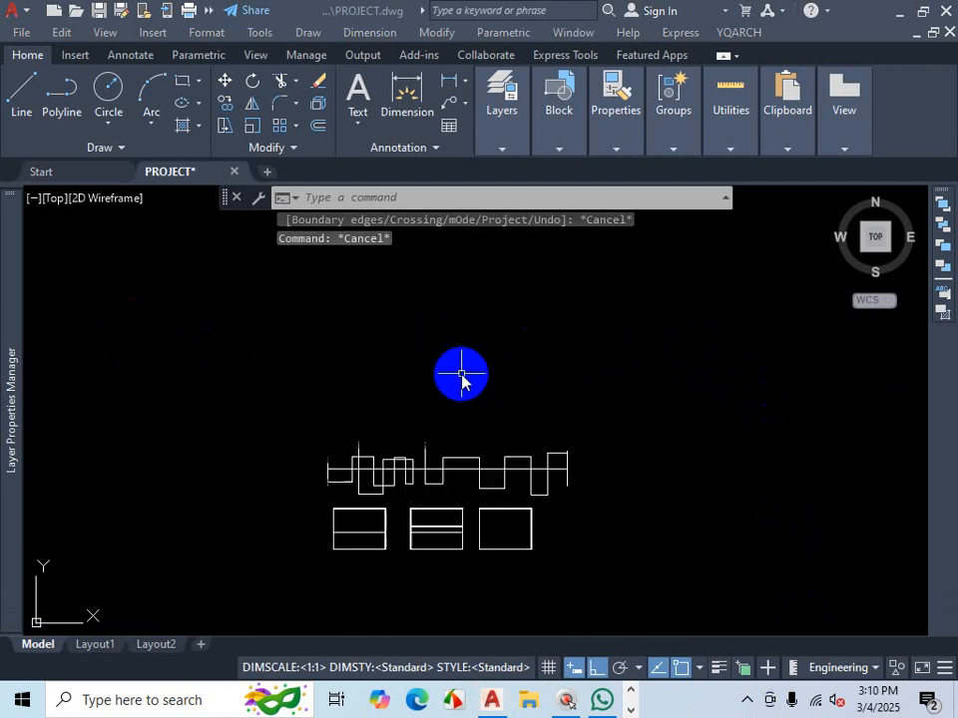
pyautogui.rightClick(20, 100)
pyautogui.scroll(4, 376, 406)
pyautogui.click(332, 368)
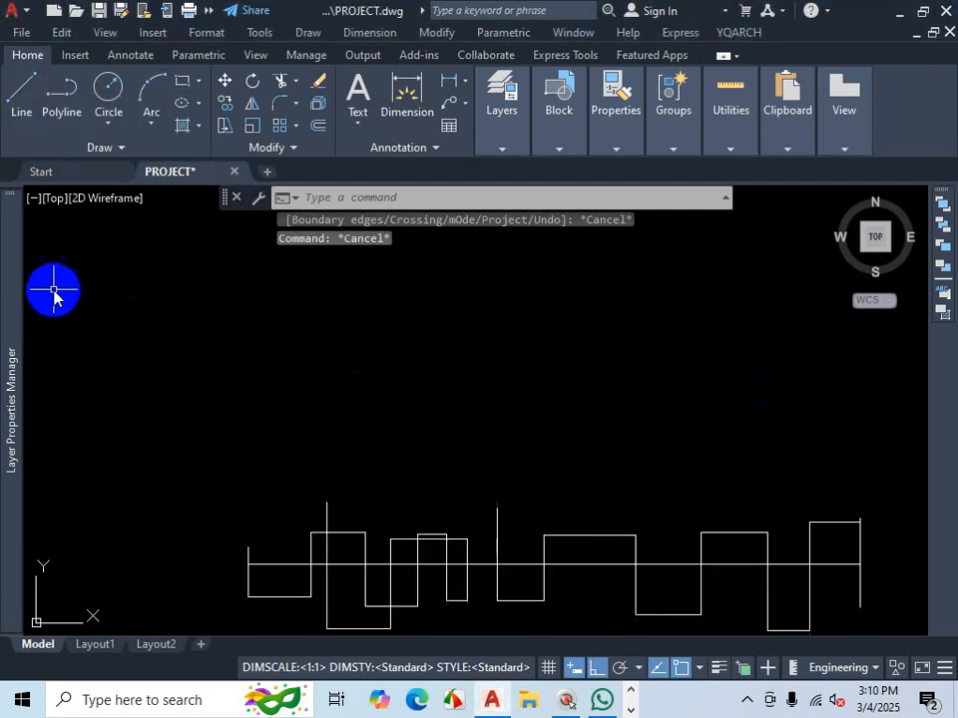
# - Draw a chain of connected lines outlining stepped rectangular rooms above the existing outline
pyautogui.click(22, 90)
pyautogui.click(280, 316)
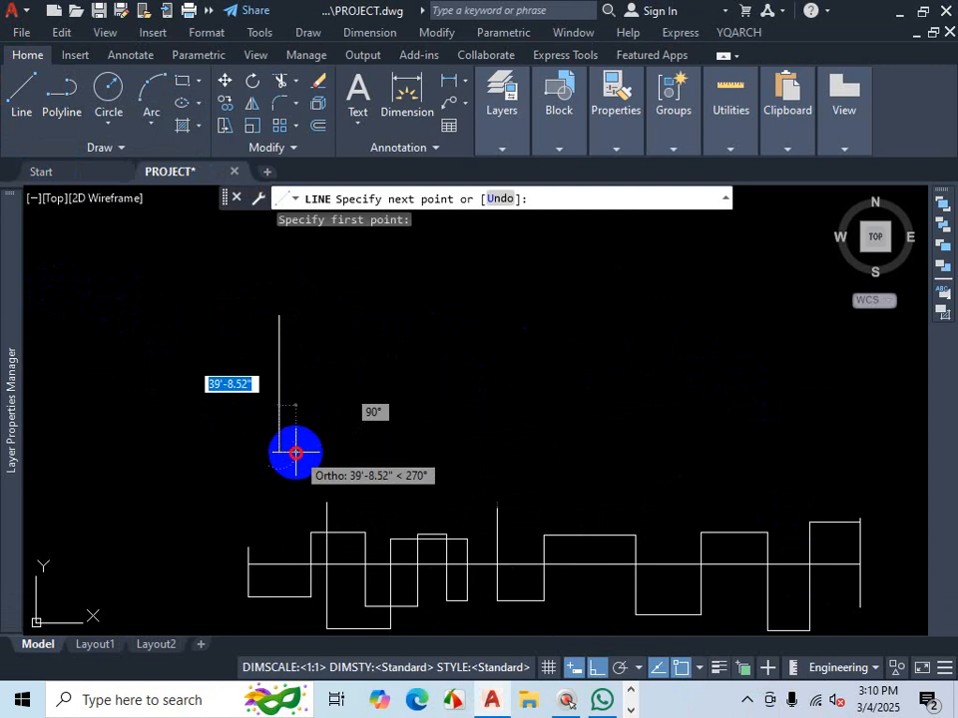
pyautogui.click(279, 452)
pyautogui.click(395, 452)
pyautogui.click(395, 305)
pyautogui.click(513, 306)
pyautogui.click(513, 429)
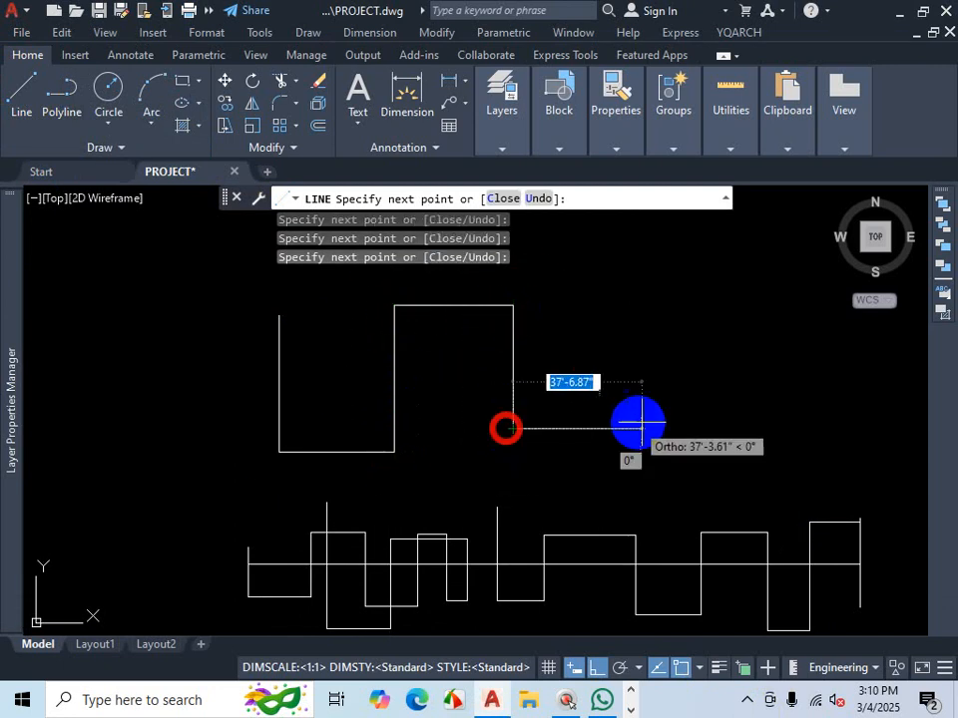
pyautogui.click(652, 407)
pyautogui.click(646, 317)
pyautogui.click(720, 288)
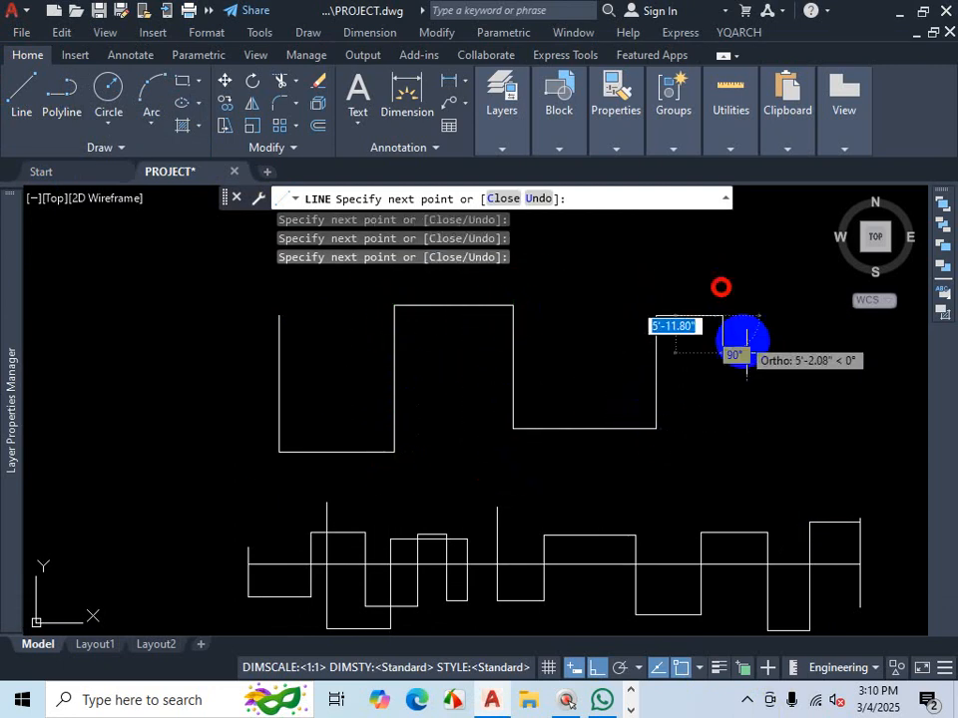
pyautogui.click(757, 400)
pyautogui.click(883, 409)
pyautogui.click(857, 299)
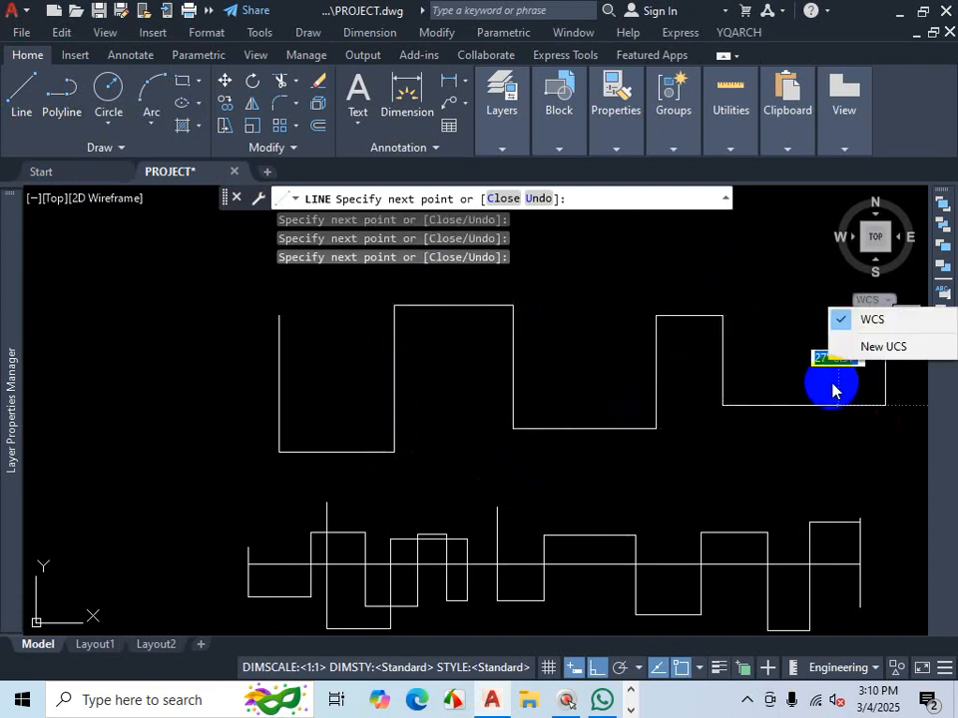
pyautogui.press('Escape')
pyautogui.click(814, 297)
pyautogui.press('Escape')
pyautogui.scroll(-5, 743, 446)
pyautogui.scroll(5, 897, 435)
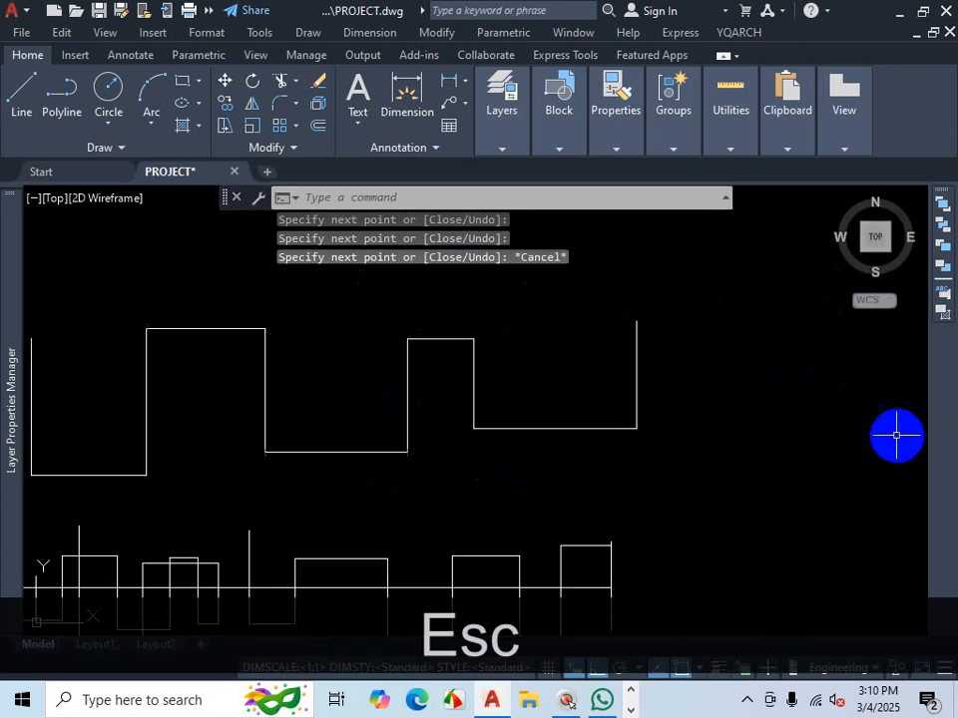
pyautogui.click(19, 92)
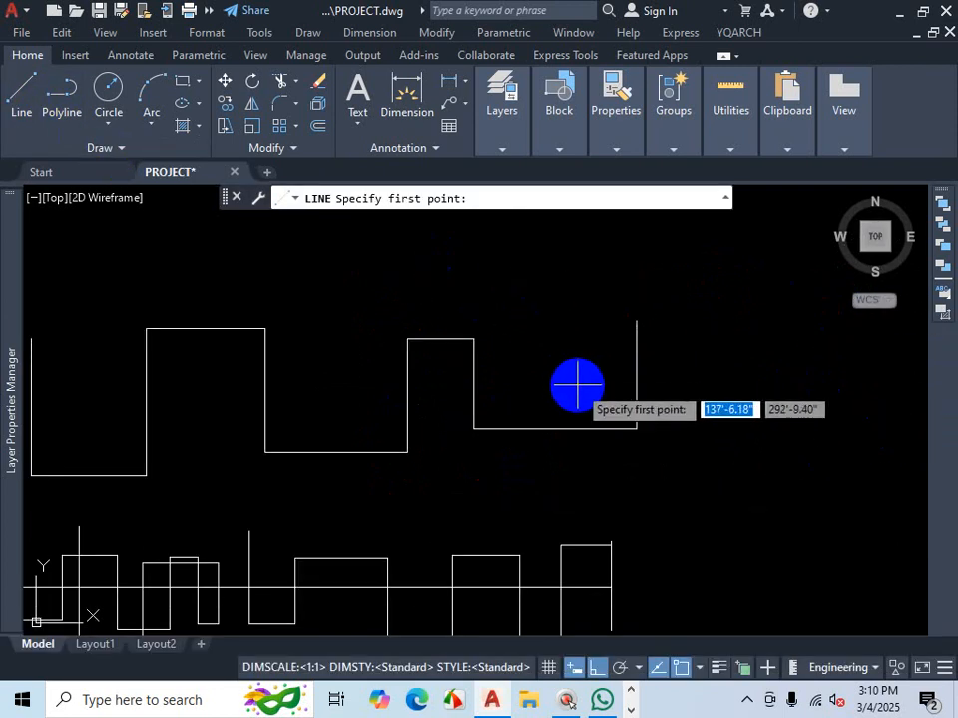
pyautogui.click(576, 386)
pyautogui.press('Escape')
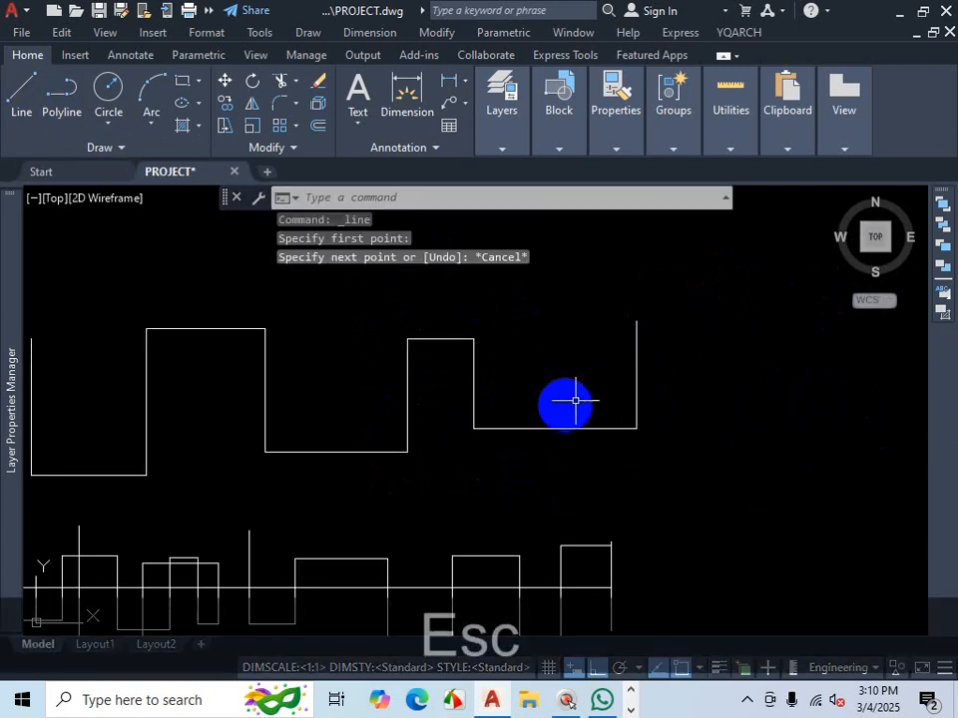
# - Draw a short horizontal line inside the lower recessed bay of the new outline
pyautogui.scroll(-2, 575, 400)
pyautogui.click(21, 94)
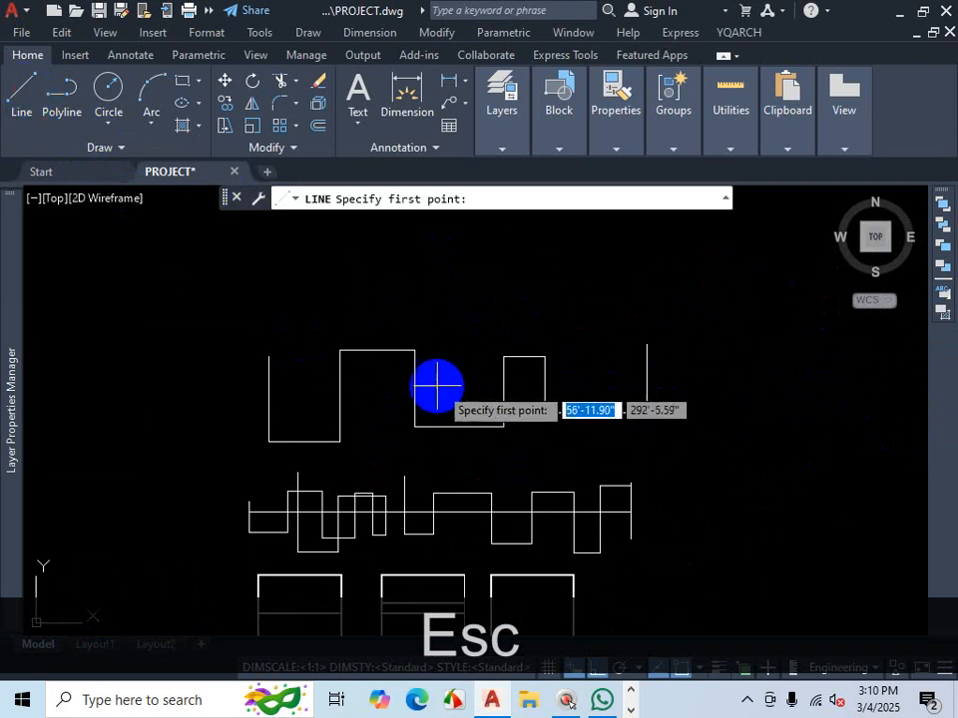
pyautogui.click(436, 385)
pyautogui.click(459, 385)
pyautogui.press('Escape')
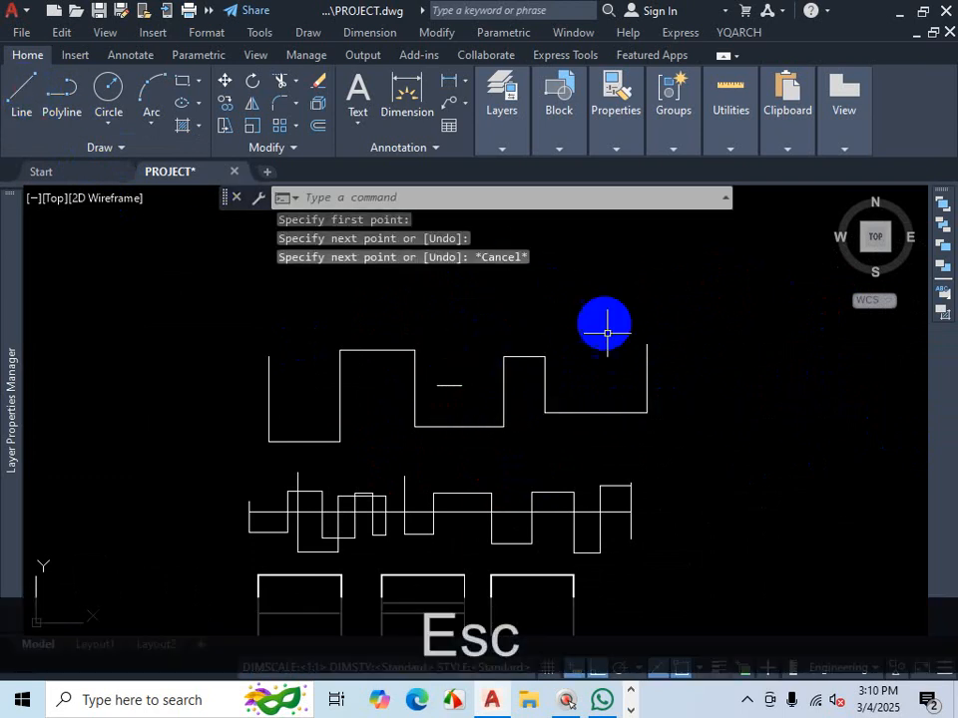
pyautogui.scroll(-2, 664, 419)
pyautogui.scroll(2, 504, 454)
pyautogui.scroll(2, 538, 357)
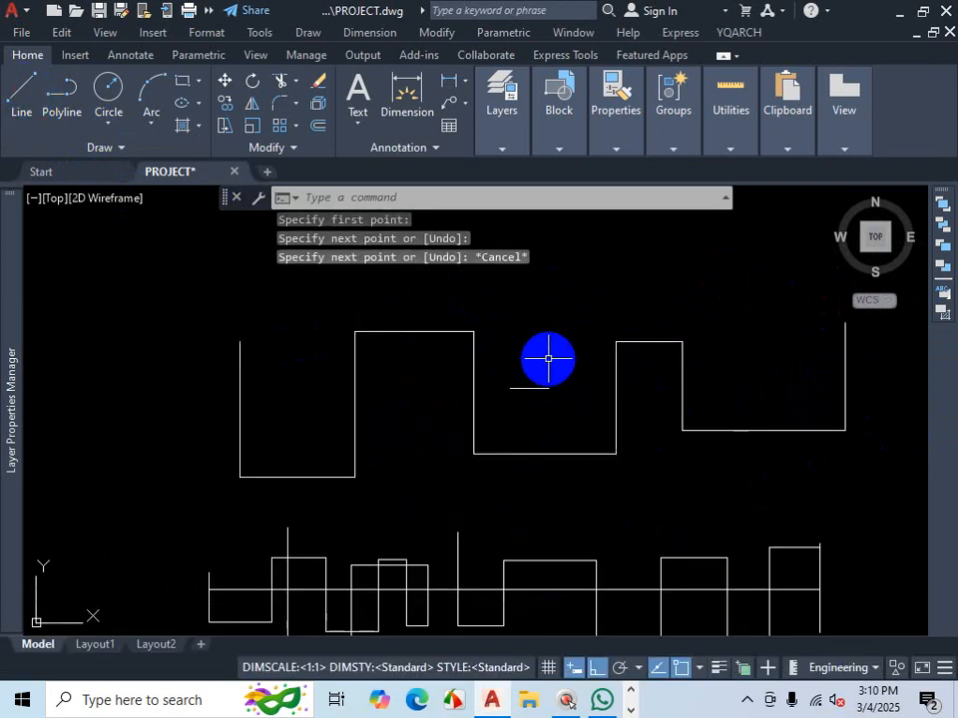
pyautogui.hotkey('ctrl', '1')
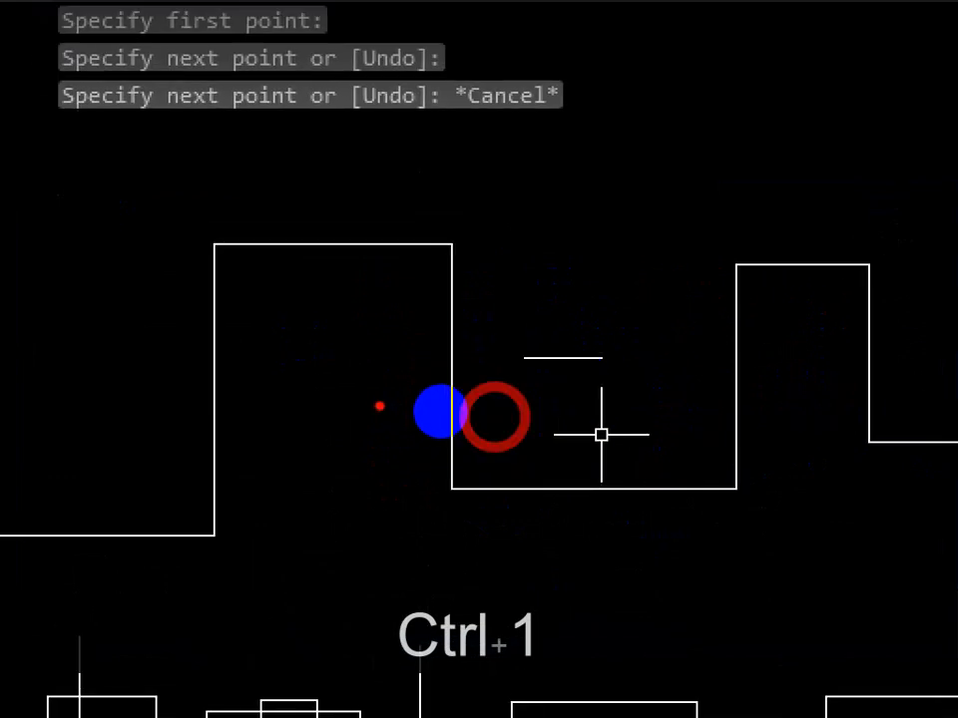
pyautogui.moveTo(543, 350); pyautogui.dragTo(1, 308)
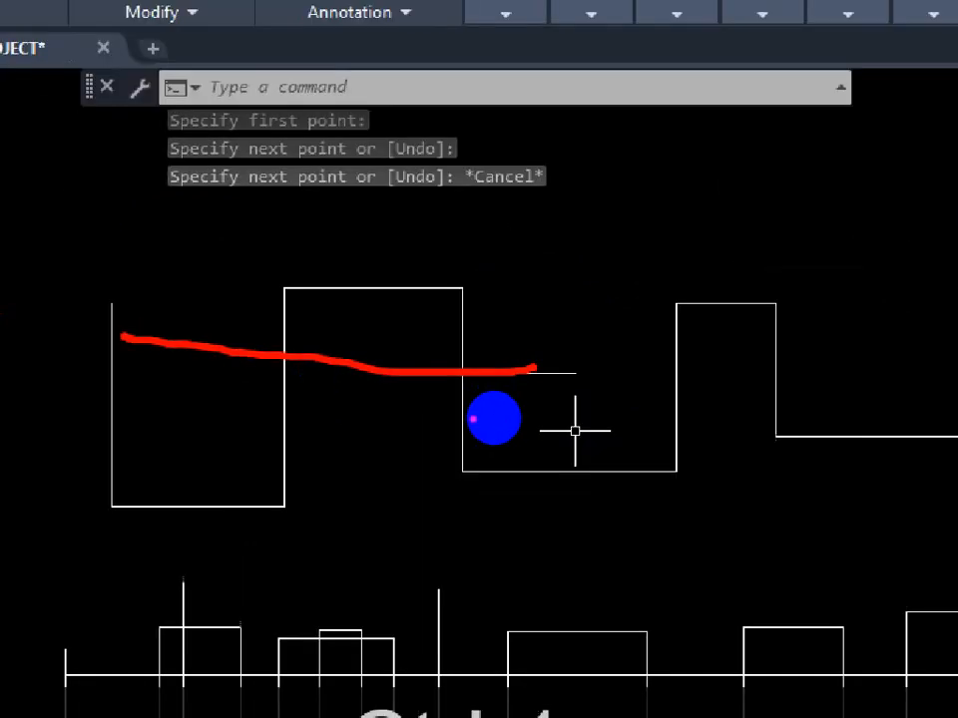
pyautogui.moveTo(87, 346); pyautogui.dragTo(150, 346)
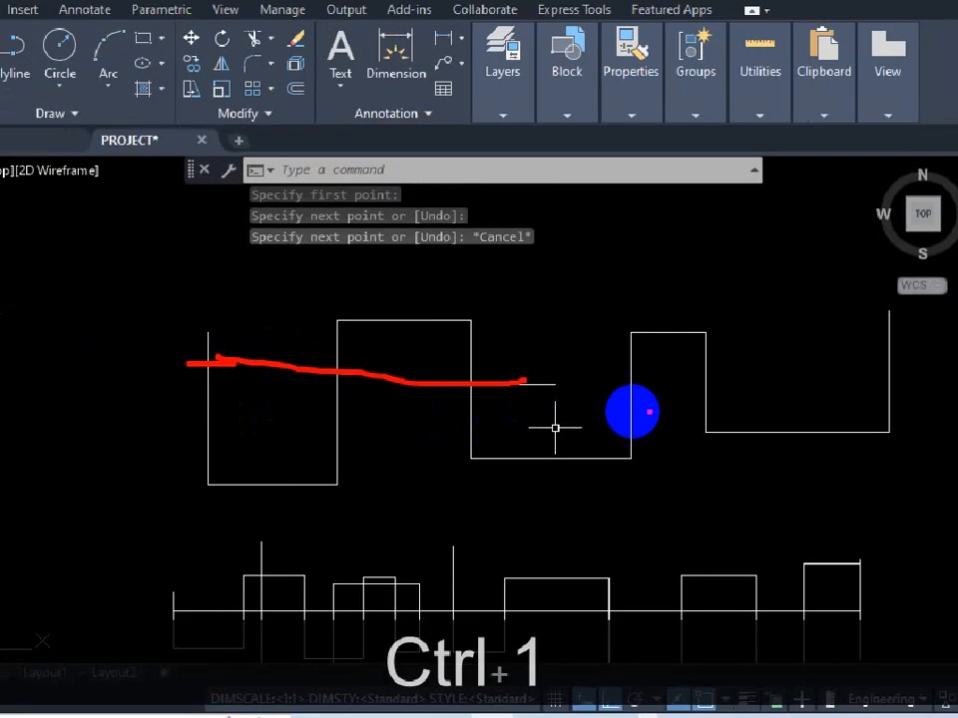
pyautogui.moveTo(566, 380); pyautogui.dragTo(839, 380)
pyautogui.moveTo(688, 392)
pyautogui.mouseDown()
pyautogui.moveTo(824, 384)
pyautogui.moveTo(816, 387)
pyautogui.mouseUp()
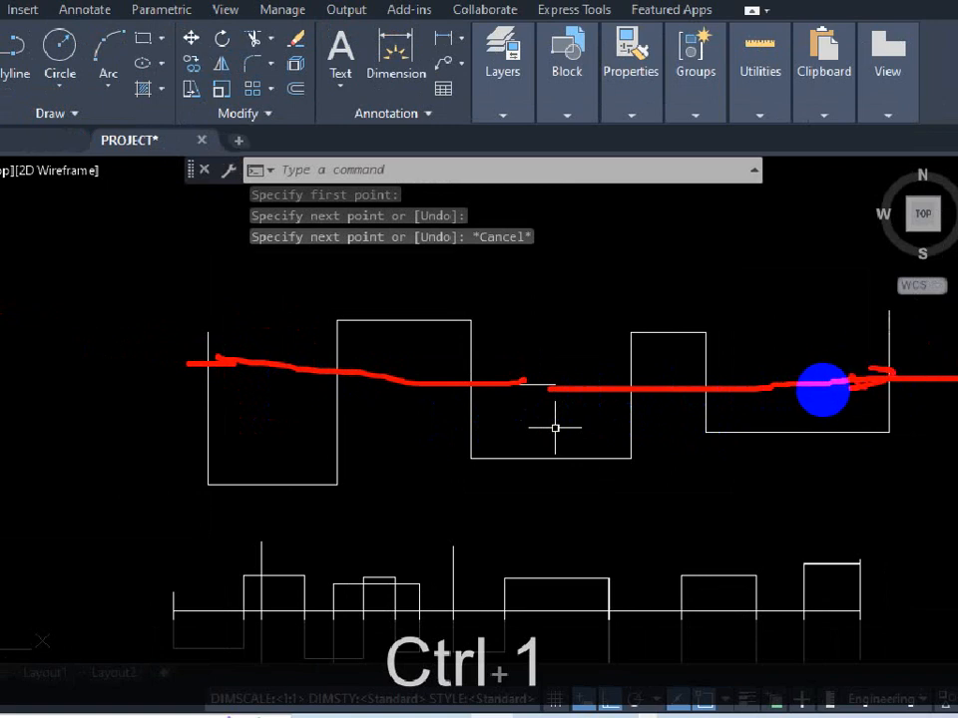
pyautogui.press('Escape')
# - Extend the short horizontal line in both directions to the leftmost and rightmost vertical lines of the stepped outline
pyautogui.write('EX')
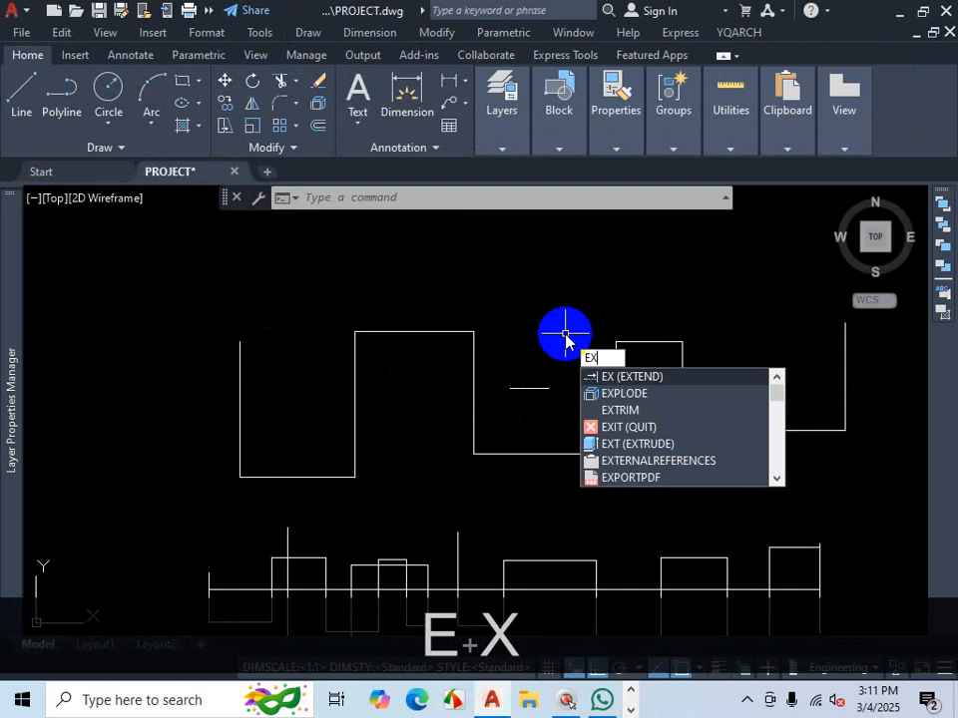
pyautogui.press('Return')
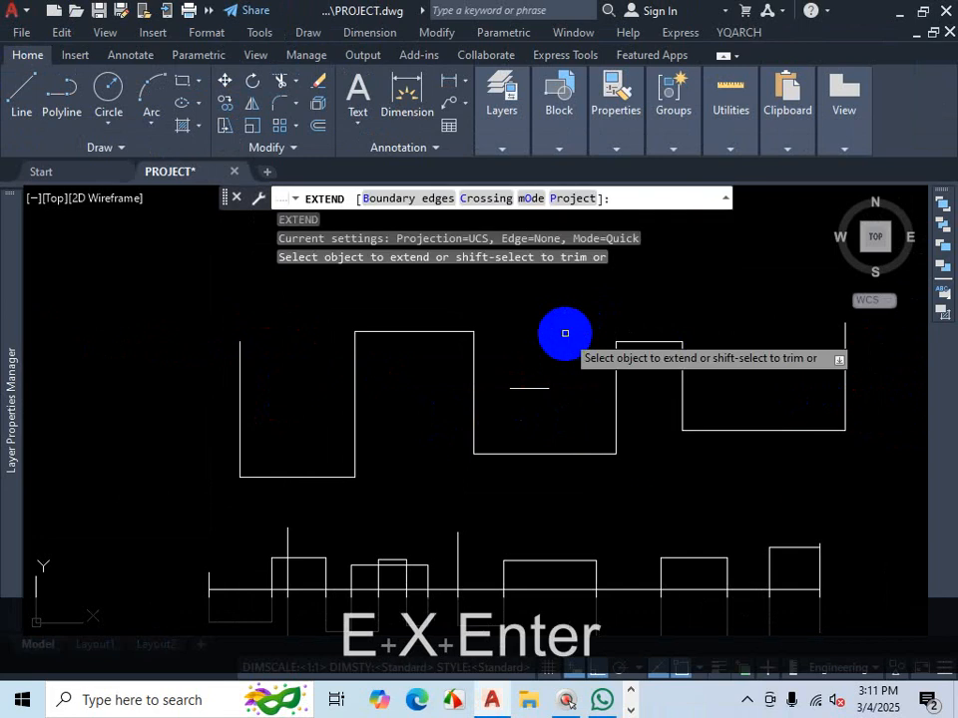
pyautogui.click(401, 199)
pyautogui.click(239, 362)
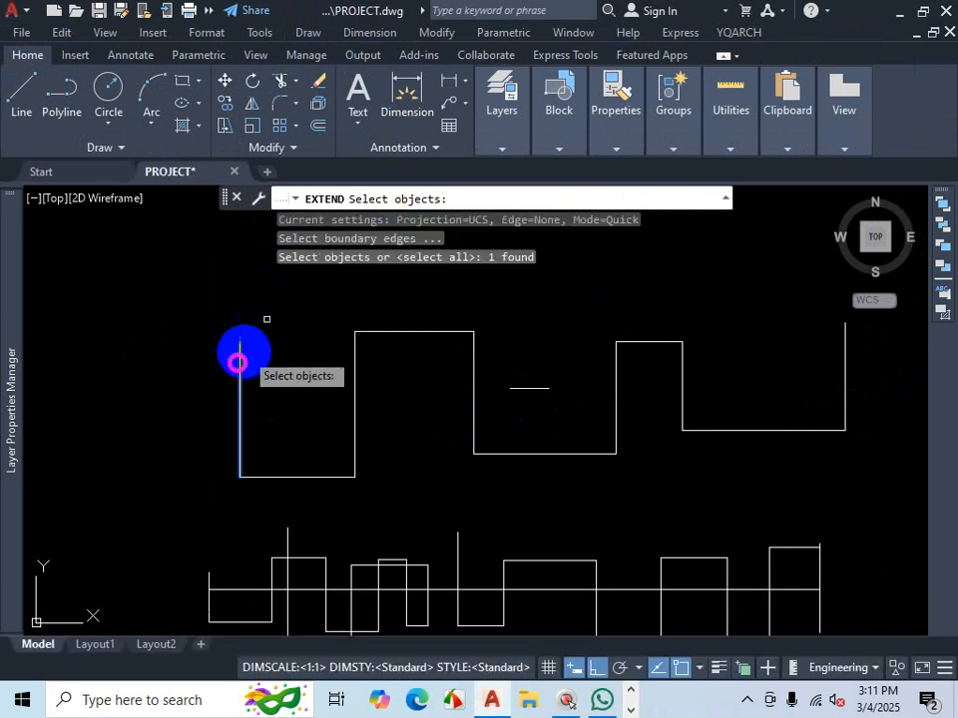
pyautogui.click(844, 359)
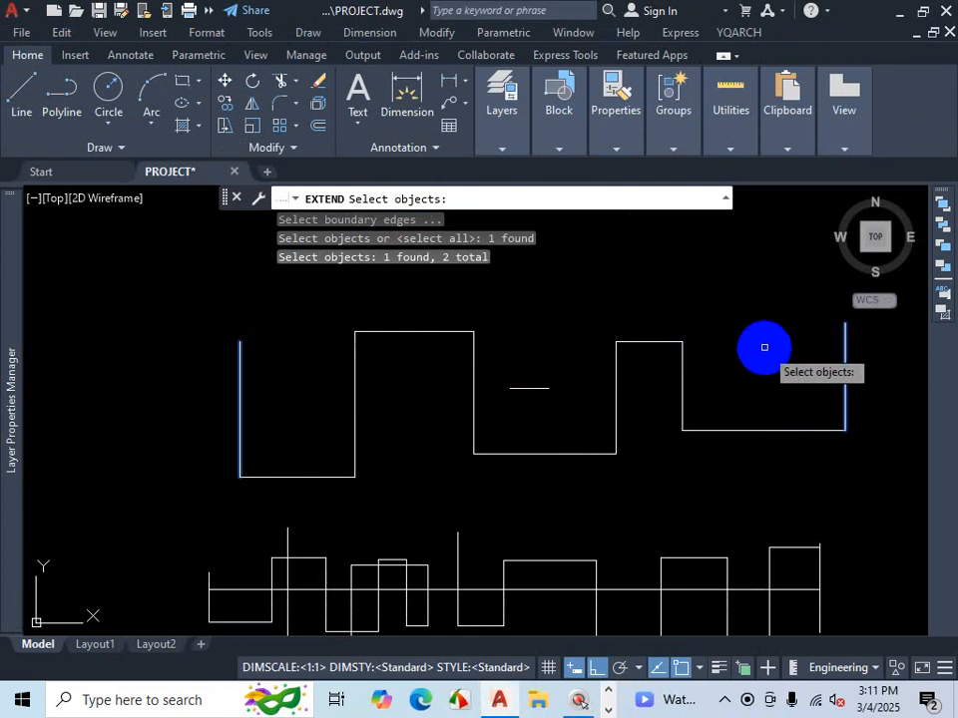
pyautogui.press('Return')
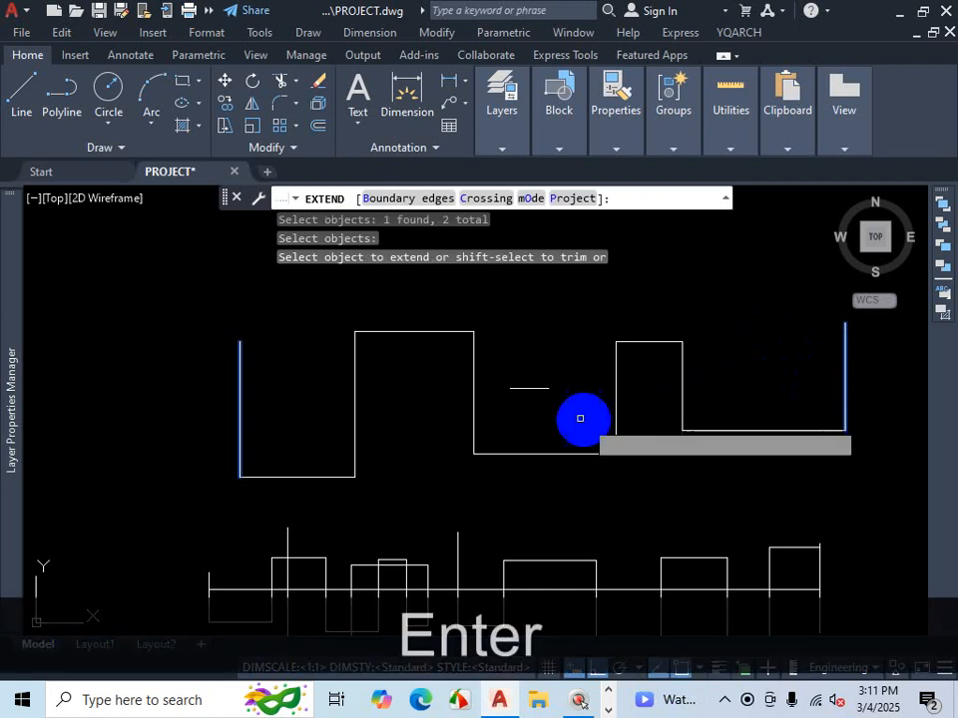
pyautogui.click(533, 389)
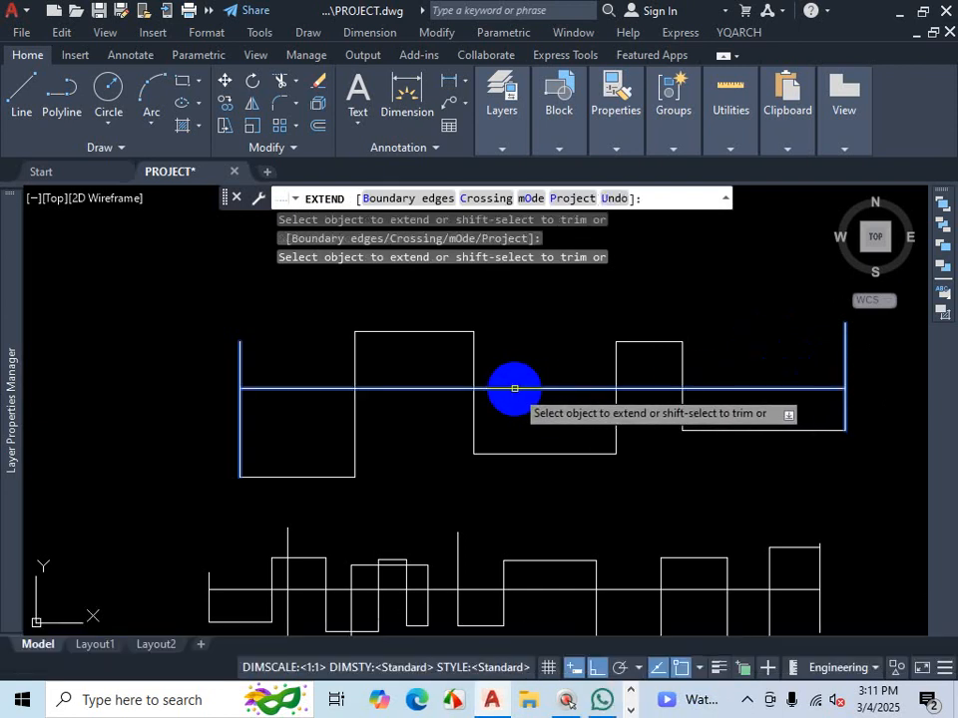
pyautogui.click(515, 388)
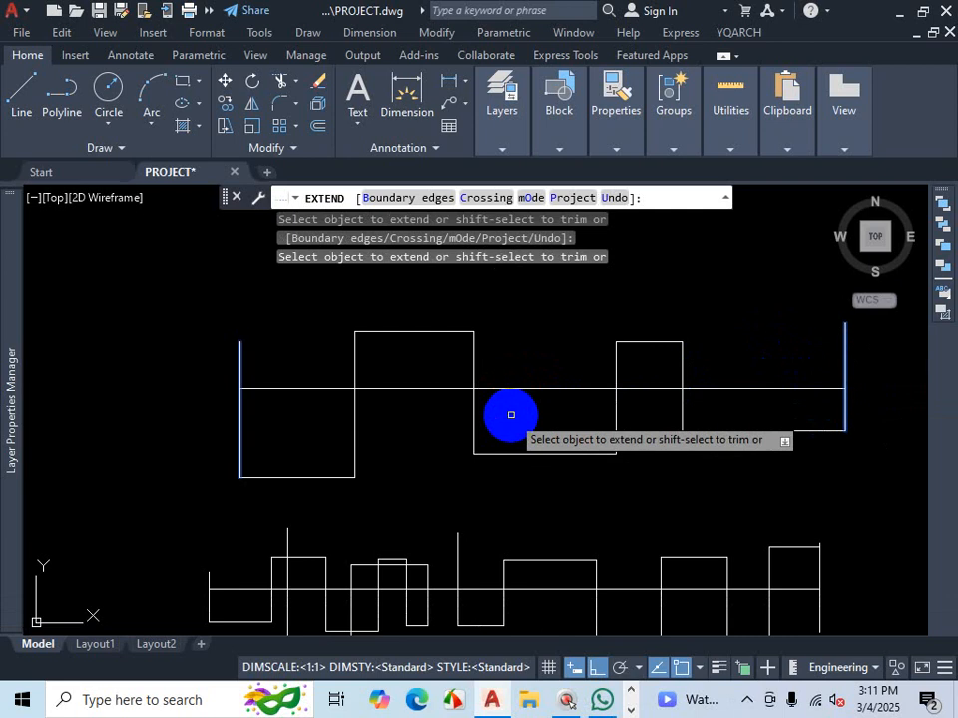
pyautogui.scroll(-2, 588, 464)
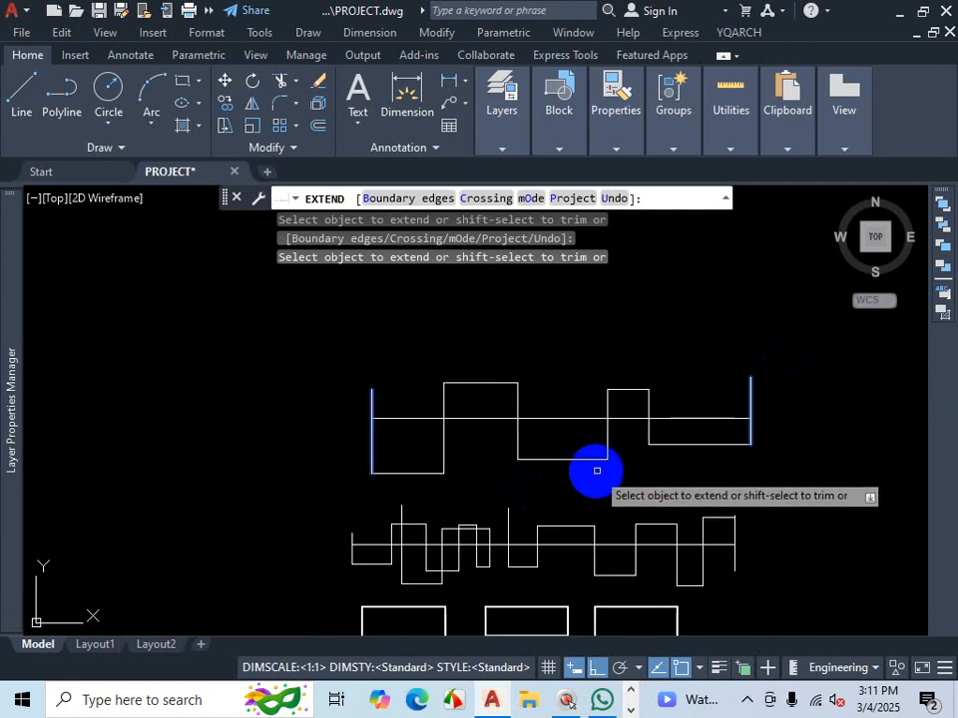
pyautogui.scroll(-2, 564, 476)
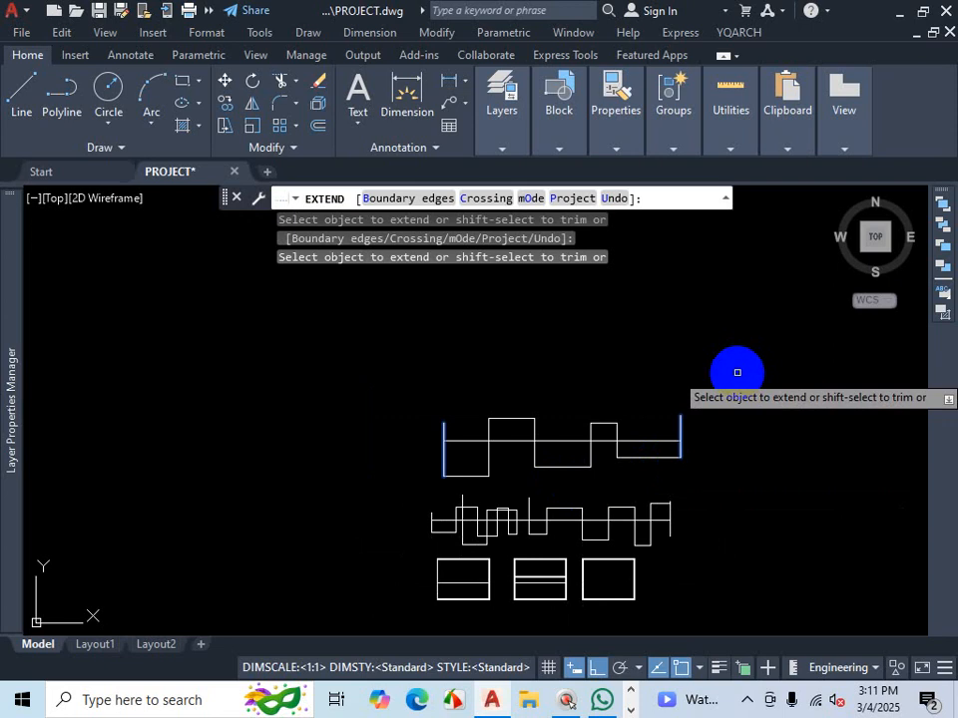
pyautogui.press('Escape')
# - Draw a rectangle about 58'-7" wide by 46'-9" tall above the stepped outlines
pyautogui.scroll(-4, 673, 380)
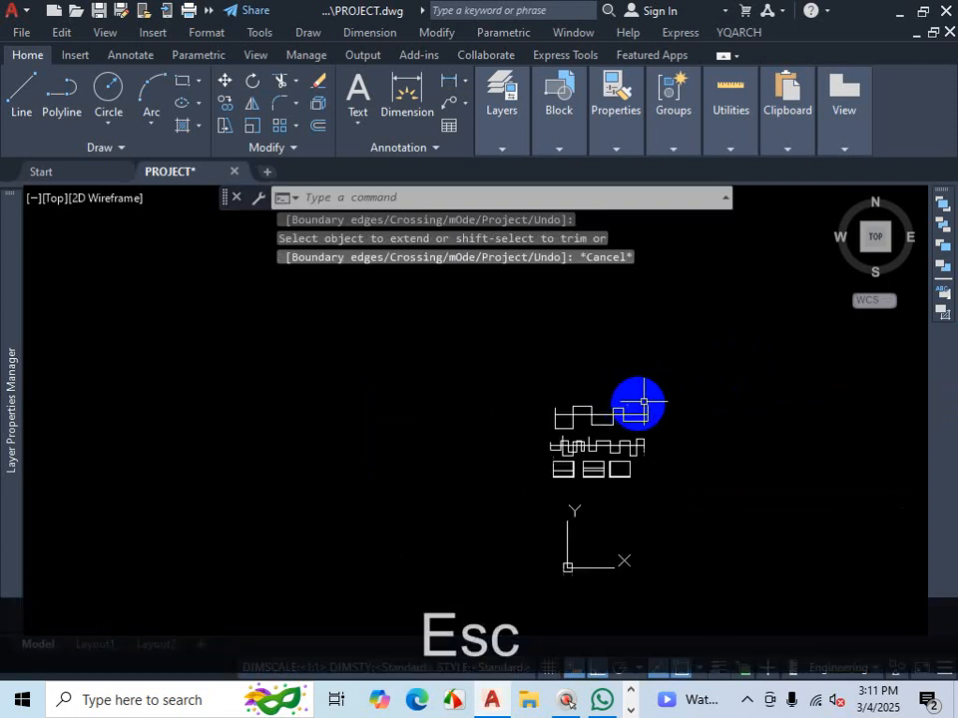
pyautogui.scroll(4, 637, 400)
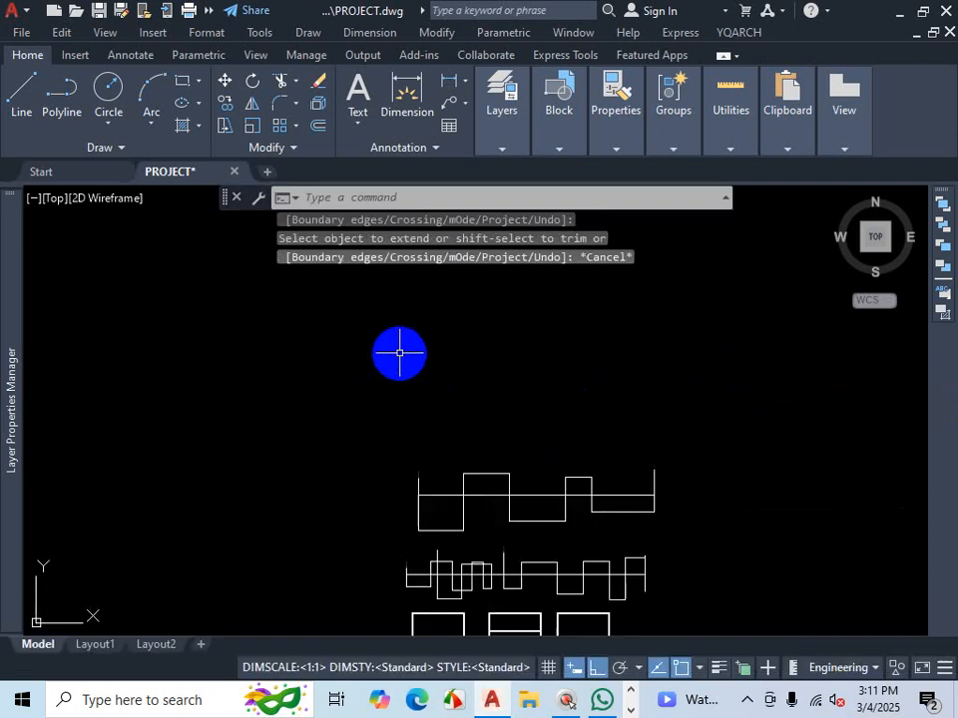
pyautogui.click(183, 87)
pyautogui.click(444, 342)
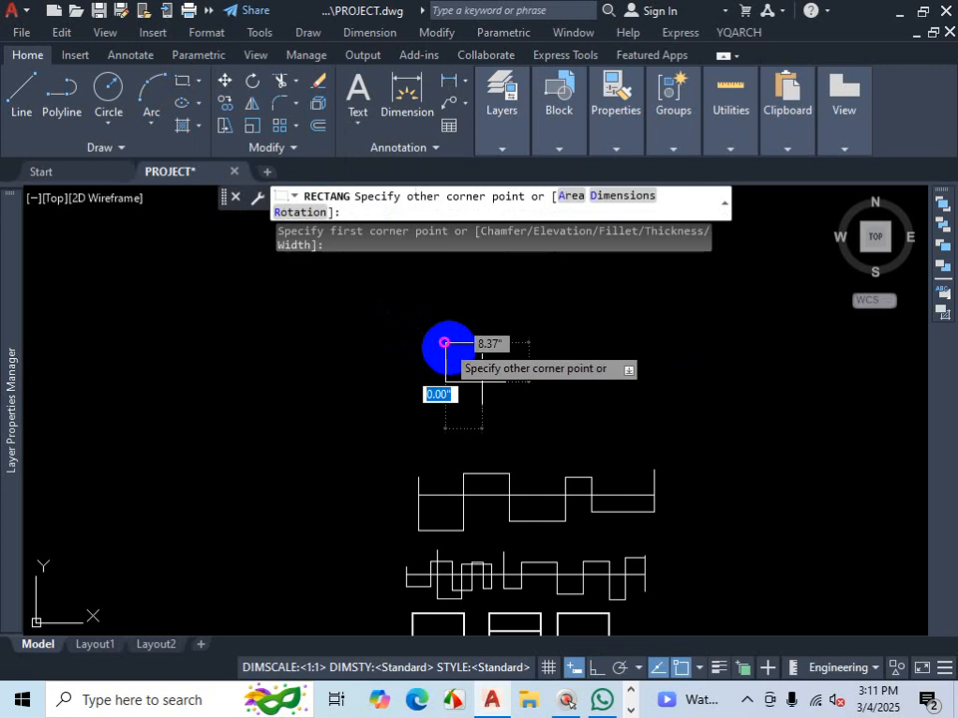
pyautogui.click(523, 405)
pyautogui.press('Escape')
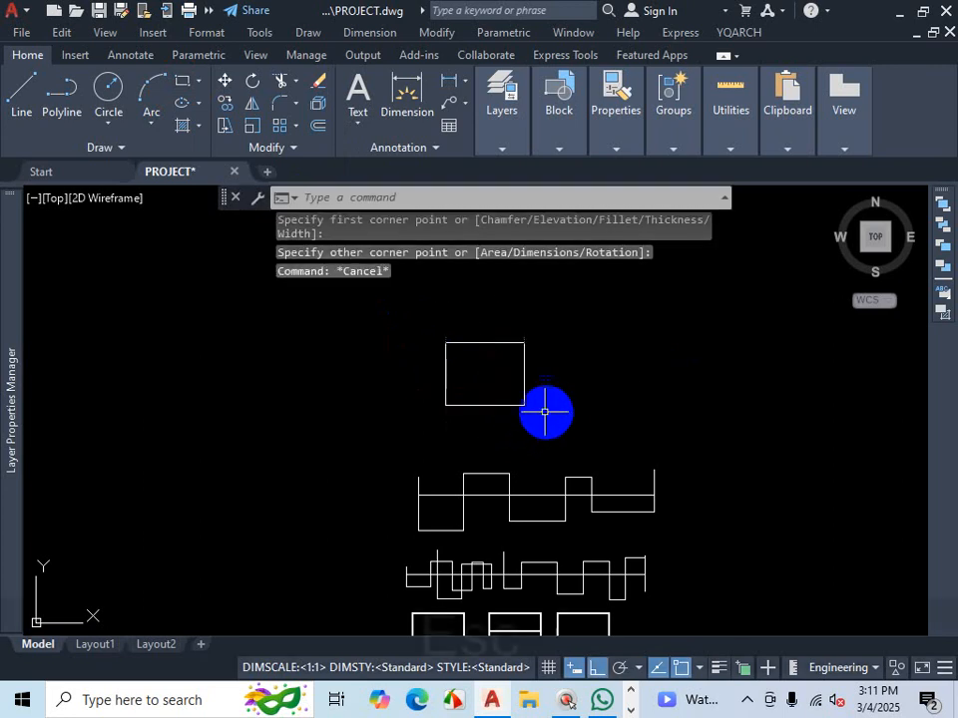
# - Draw a horizontal line about 29'-9" long and a vertical line crossing it inside the rectangle
pyautogui.click(32, 87)
pyautogui.scroll(4, 462, 378)
pyautogui.click(463, 348)
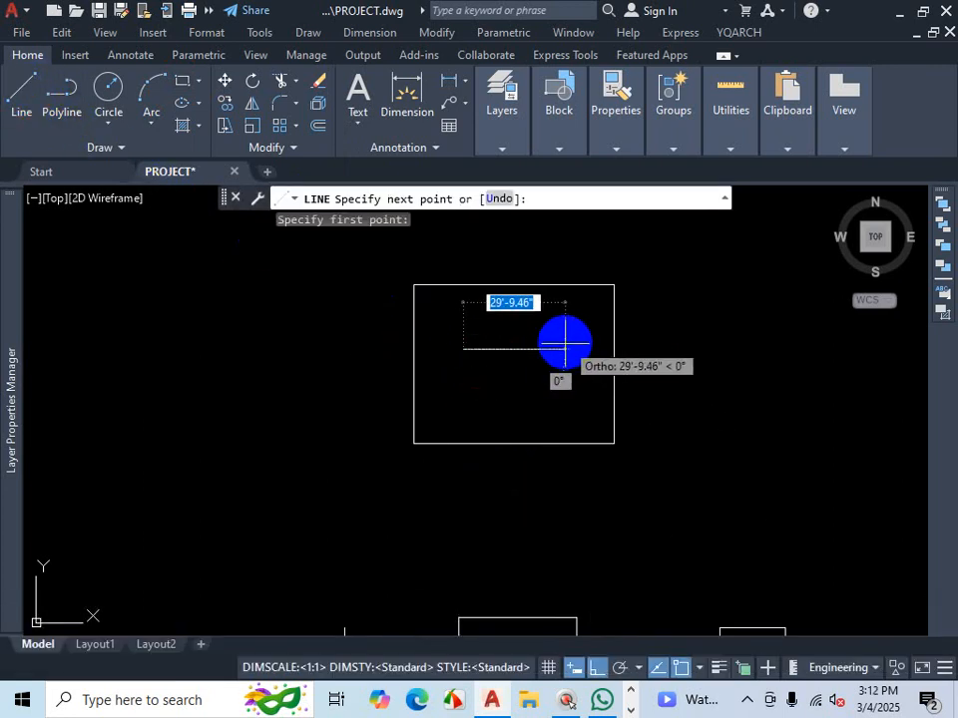
pyautogui.click(565, 344)
pyautogui.press('space')
pyautogui.press('space')
pyautogui.click(515, 331)
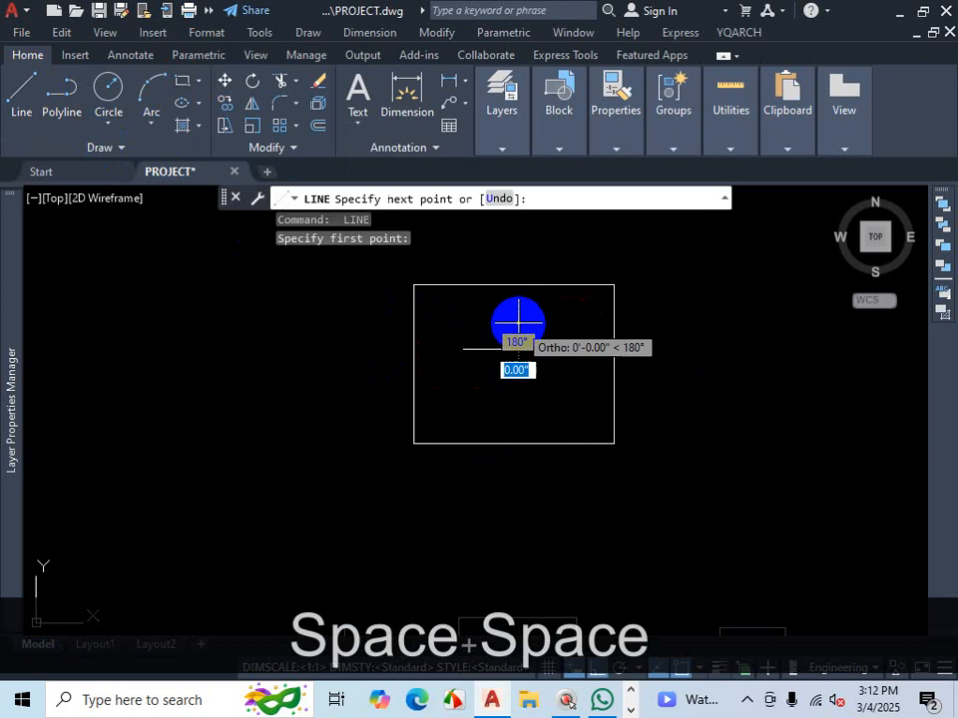
pyautogui.click(517, 398)
pyautogui.press('Escape')
# - Explode the rectangle into separate lines
pyautogui.scroll(-2, 460, 437)
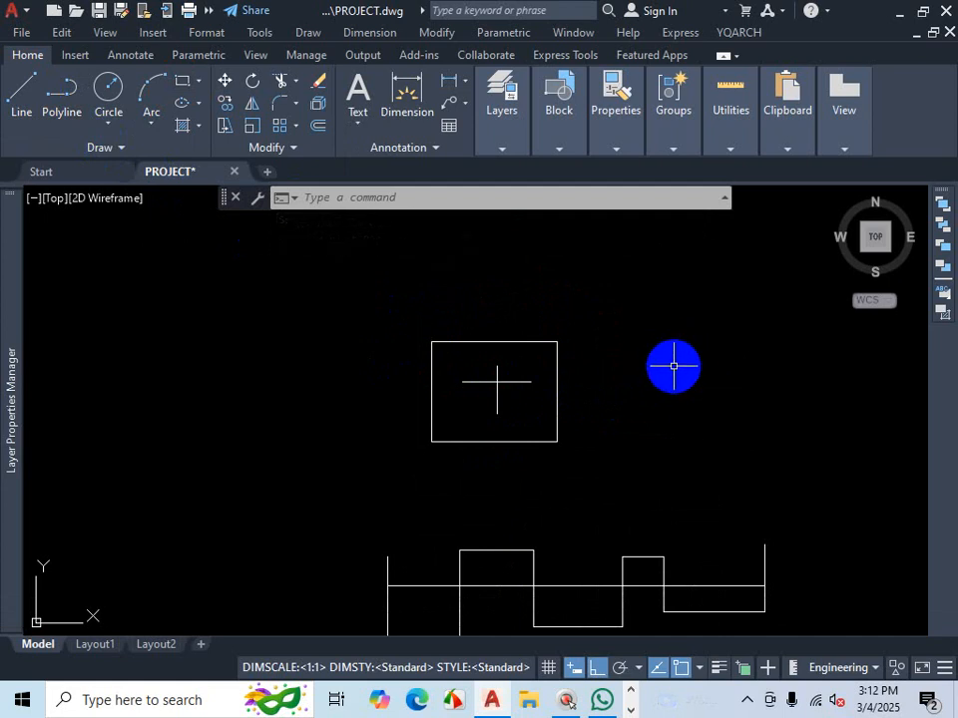
pyautogui.scroll(2, 513, 399)
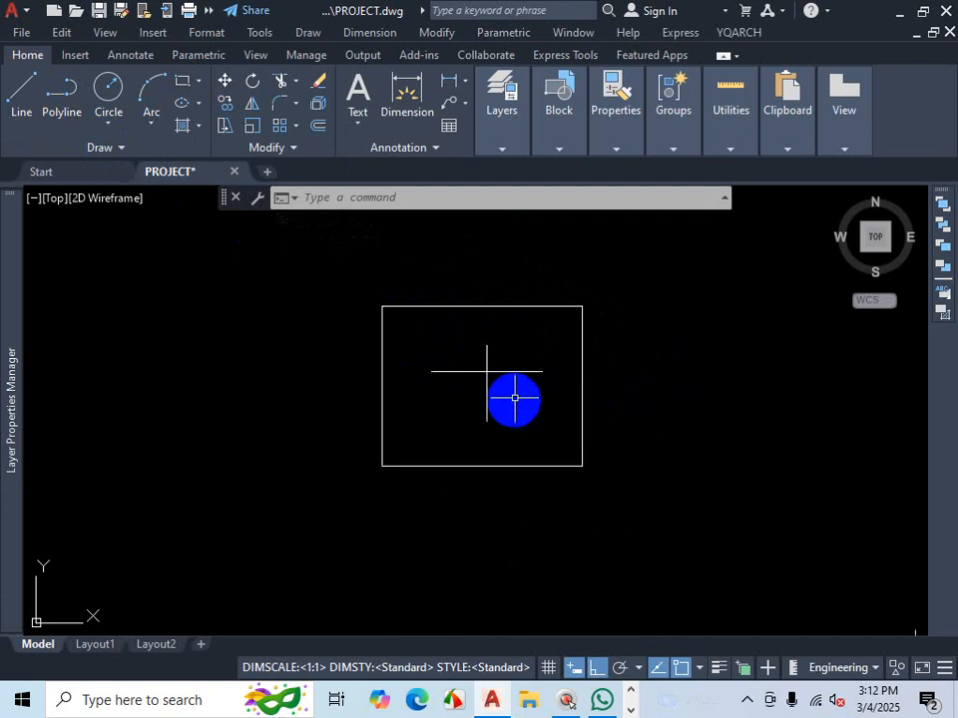
pyautogui.click(586, 357)
pyautogui.click(575, 354)
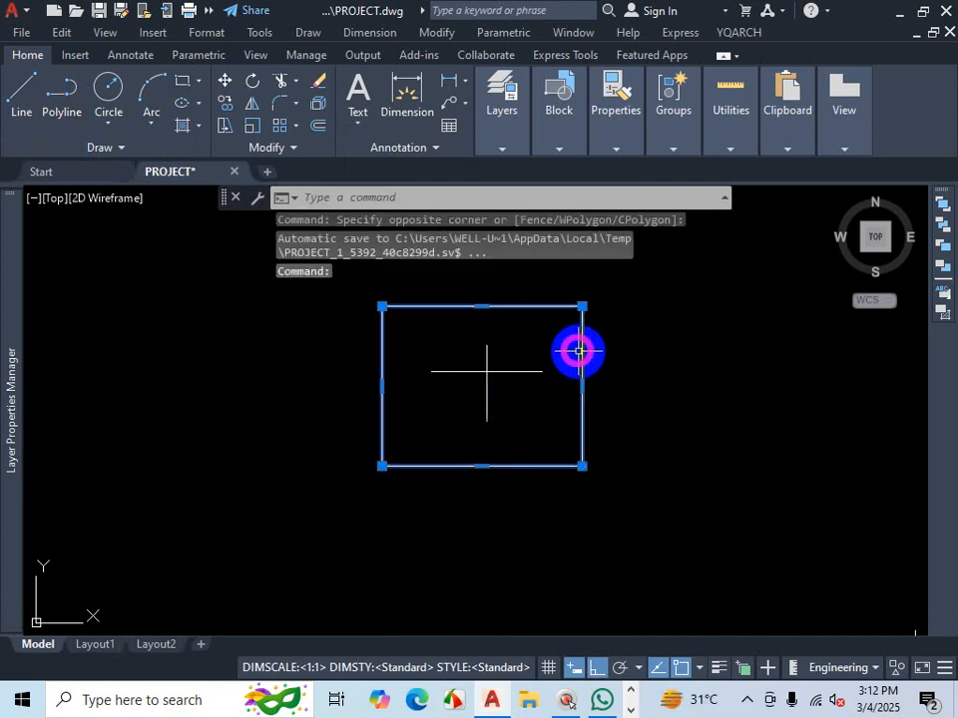
pyautogui.click(317, 106)
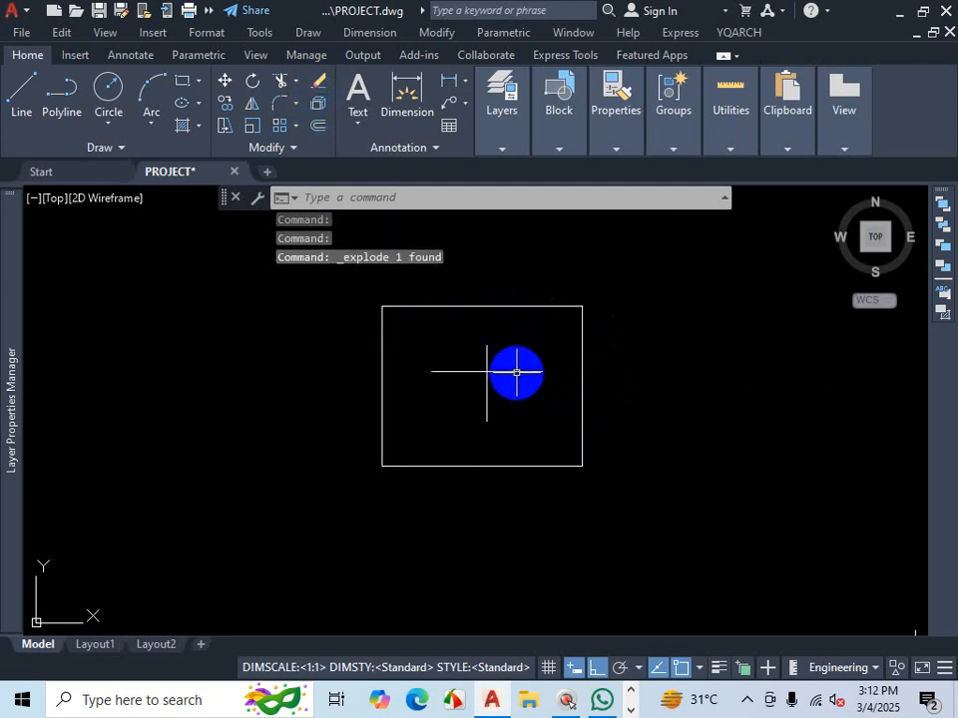
pyautogui.scroll(2, 506, 343)
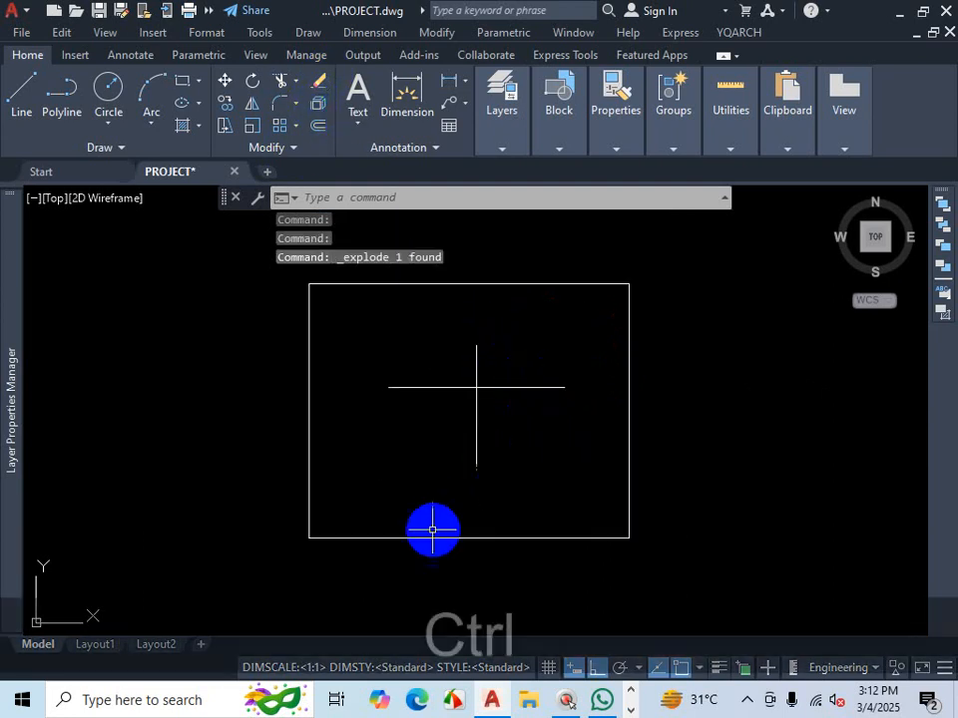
pyautogui.hotkey('ctrl', '1')
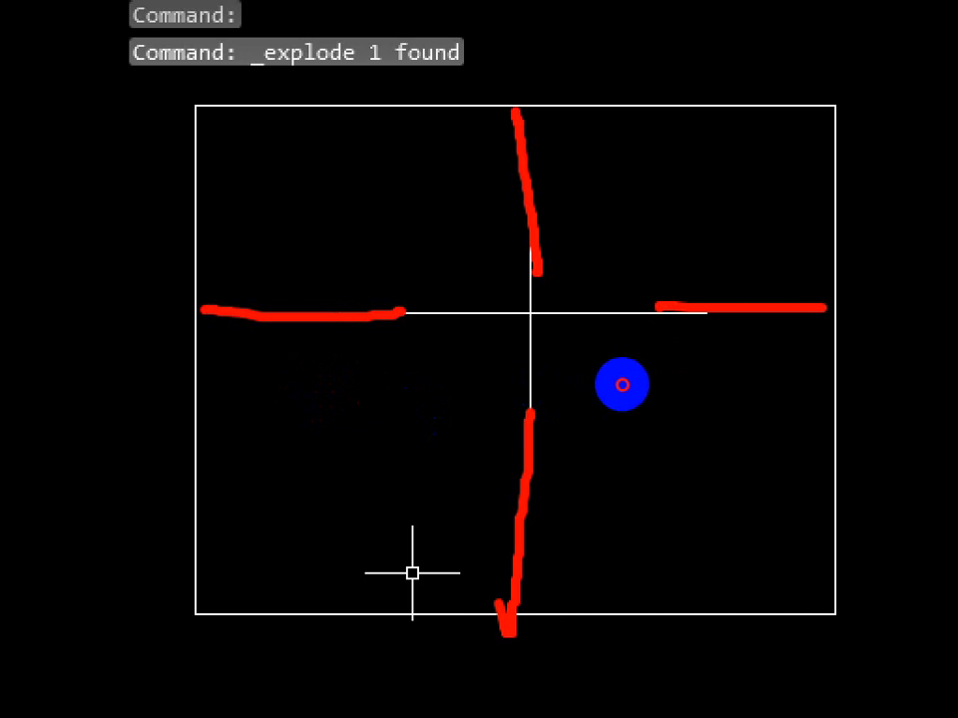
pyautogui.hotkey('ctrl', '1')
pyautogui.press('Escape')
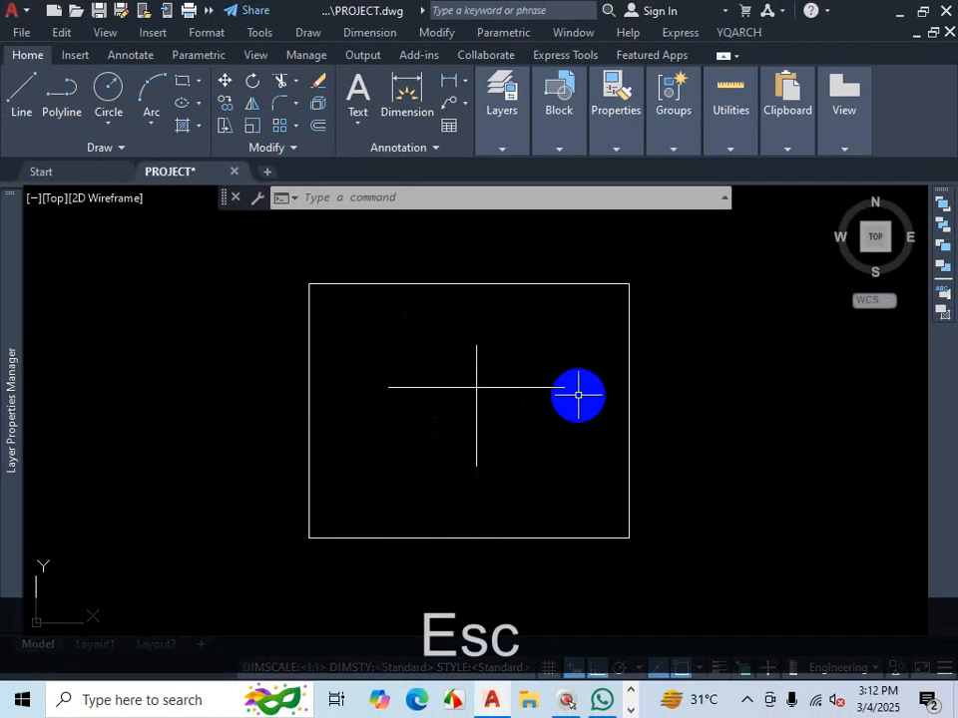
# - Extend the horizontal and vertical cross lines to the rectangle's four edges and undo the whole extension
pyautogui.write('EX')
pyautogui.press('Return')
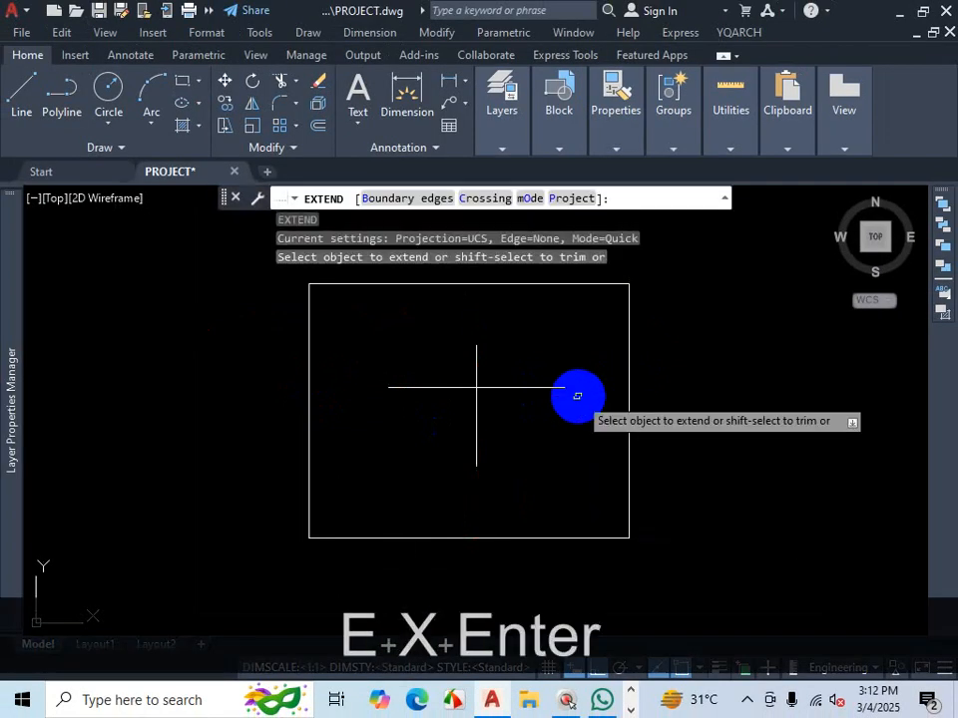
pyautogui.click(386, 200)
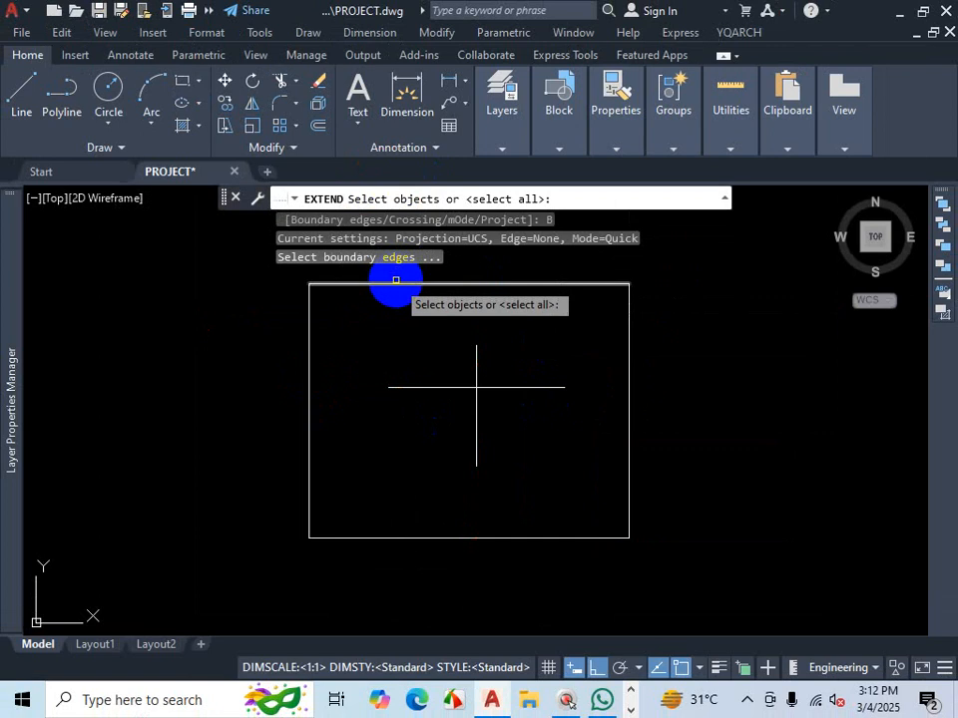
pyautogui.click(395, 284)
pyautogui.click(307, 328)
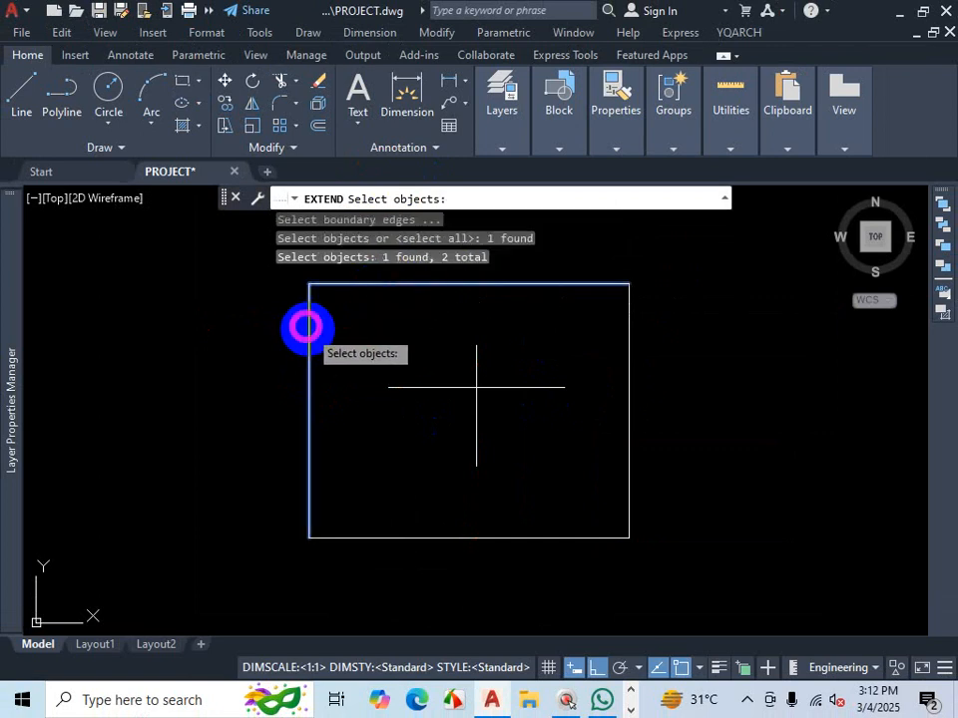
pyautogui.click(445, 537)
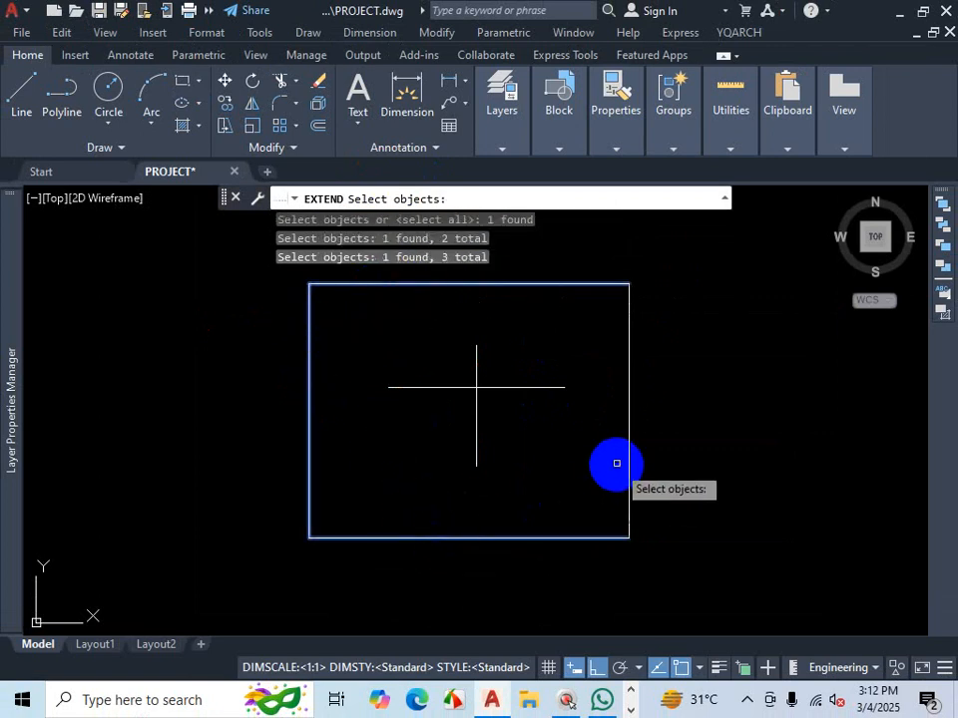
pyautogui.click(627, 432)
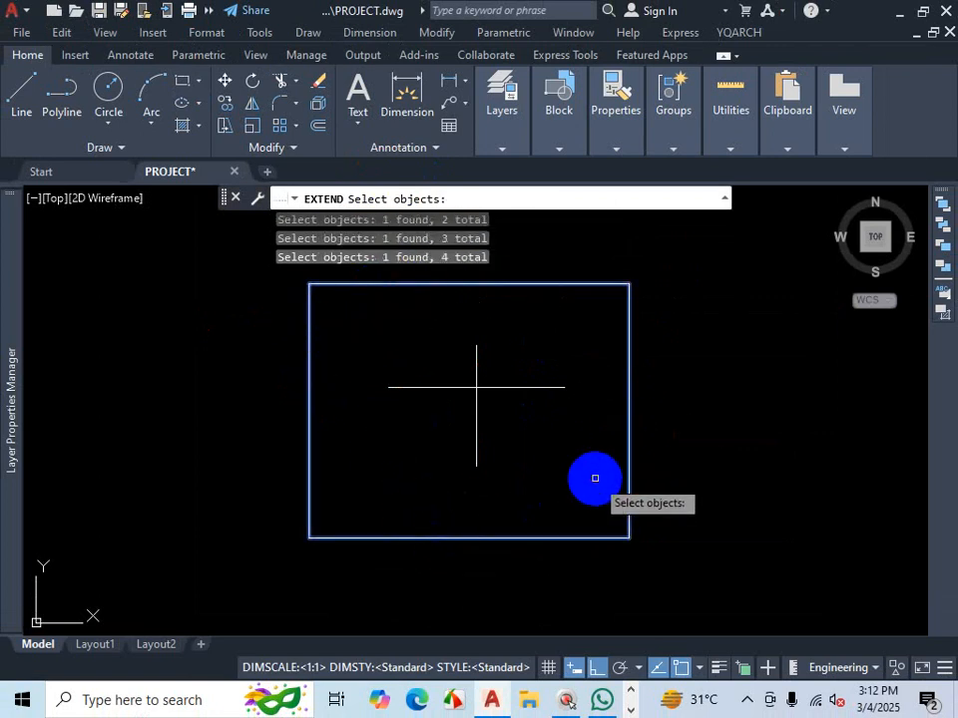
pyautogui.press('Return')
pyautogui.click(538, 385)
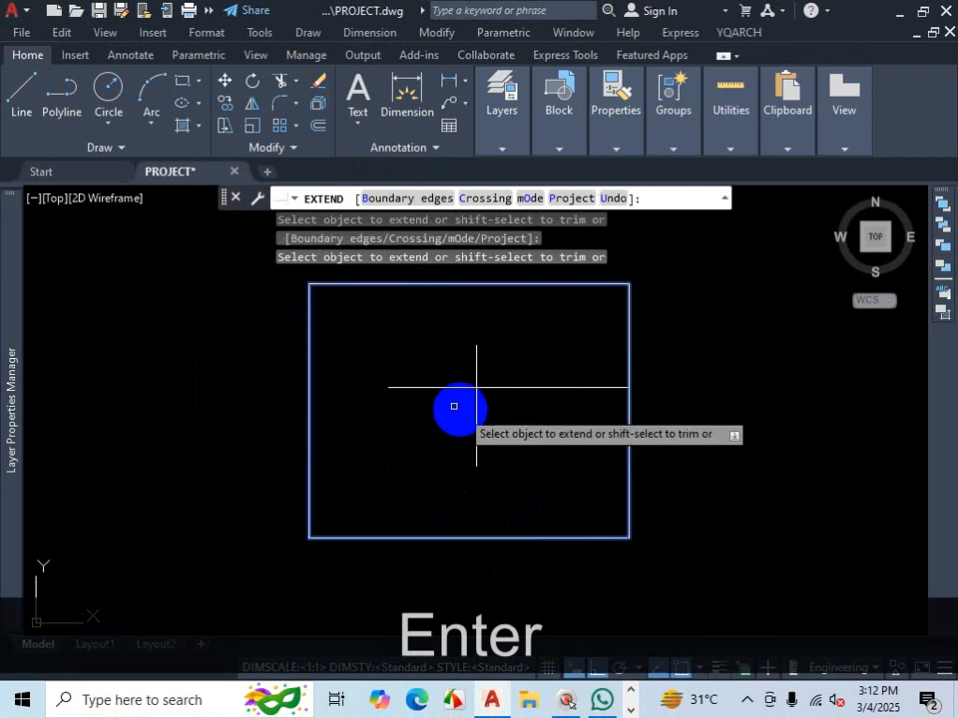
pyautogui.click(426, 387)
pyautogui.click(474, 362)
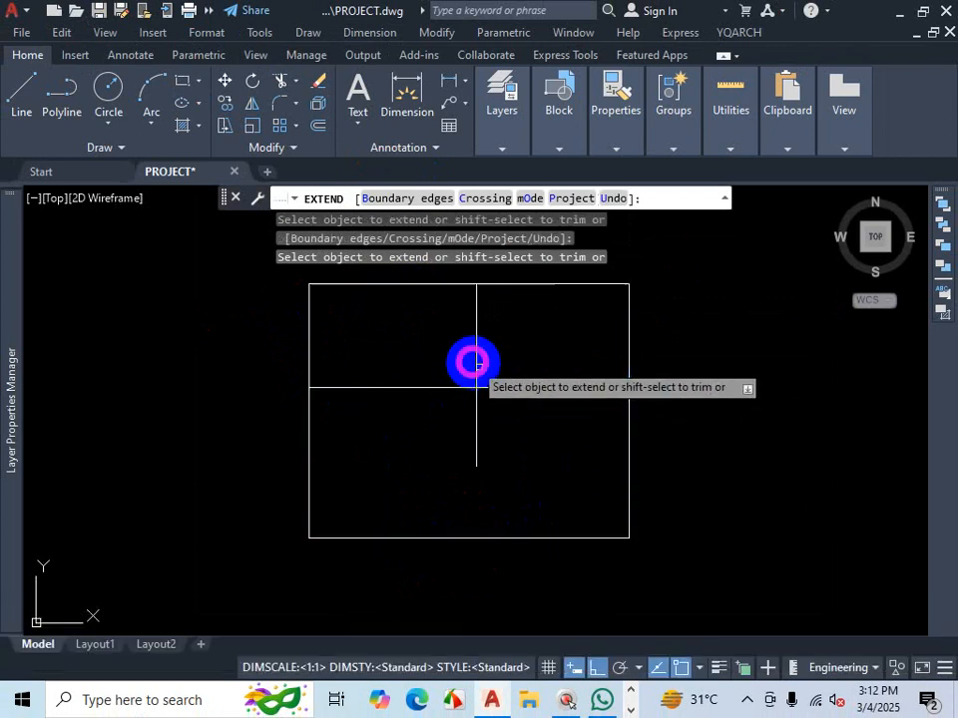
pyautogui.click(475, 416)
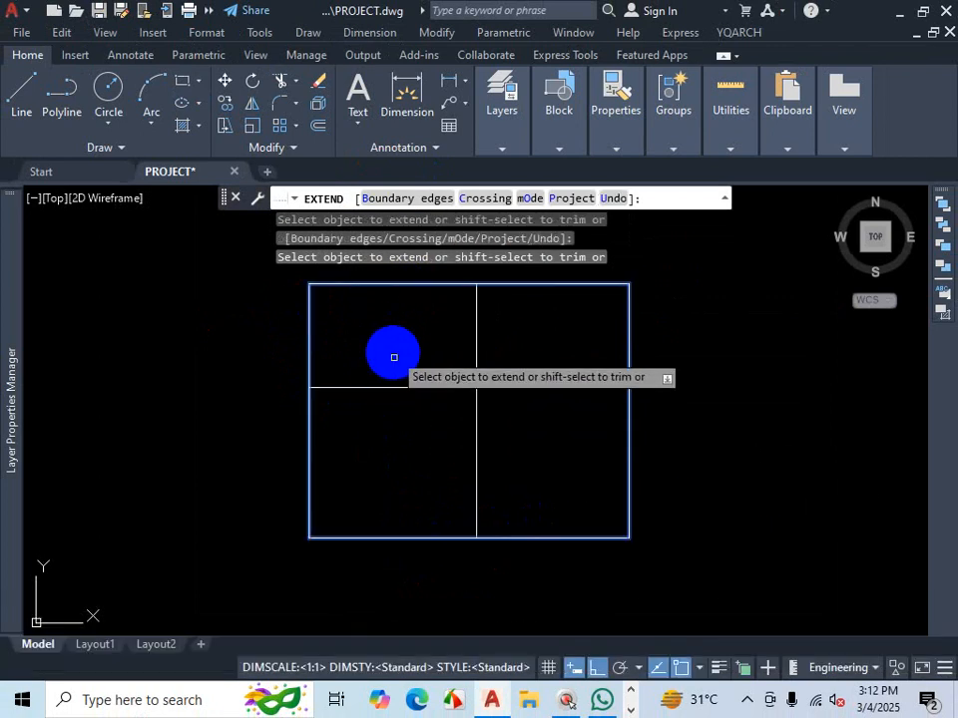
pyautogui.click(464, 386)
pyautogui.press('Escape')
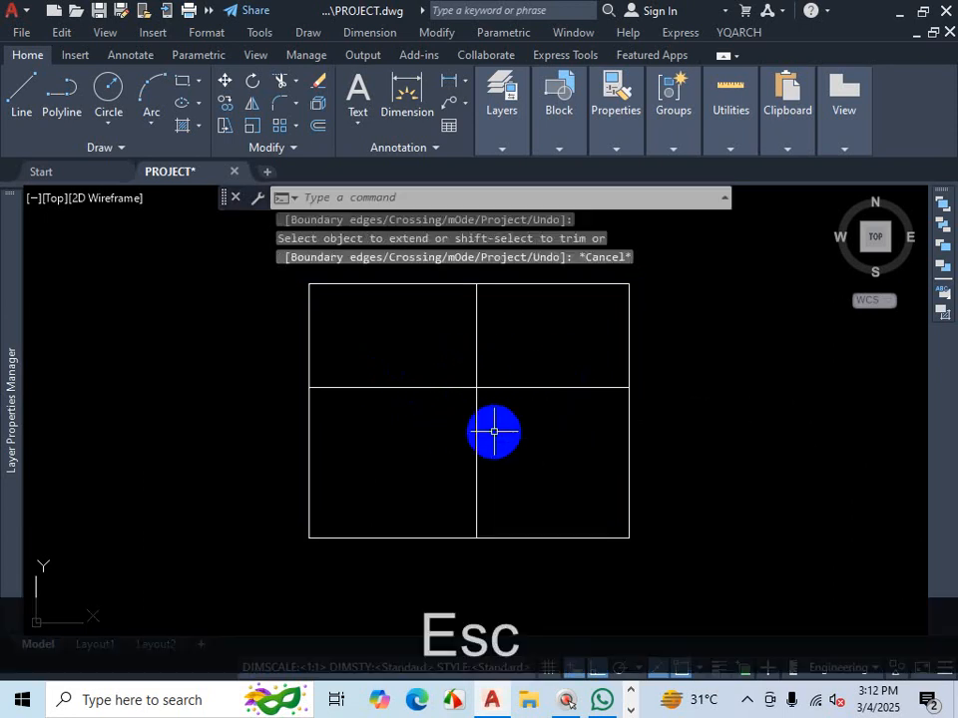
pyautogui.hotkey('ctrl', 'z')
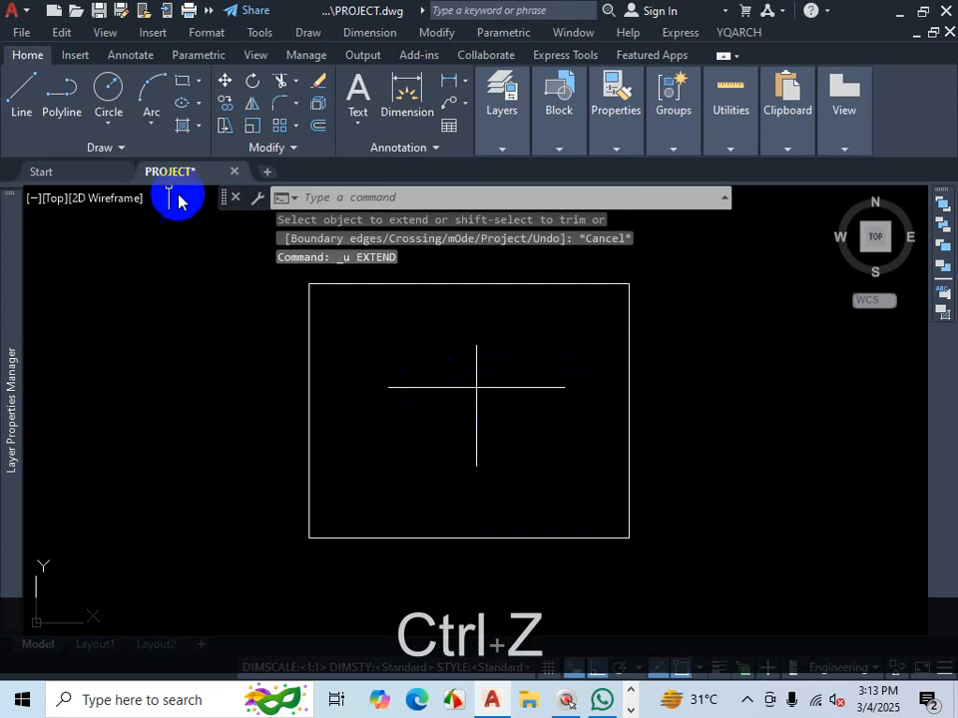
# - Draw a small square rectangle centred on the crossing of the two lines
pyautogui.click(182, 88)
pyautogui.scroll(2, 486, 407)
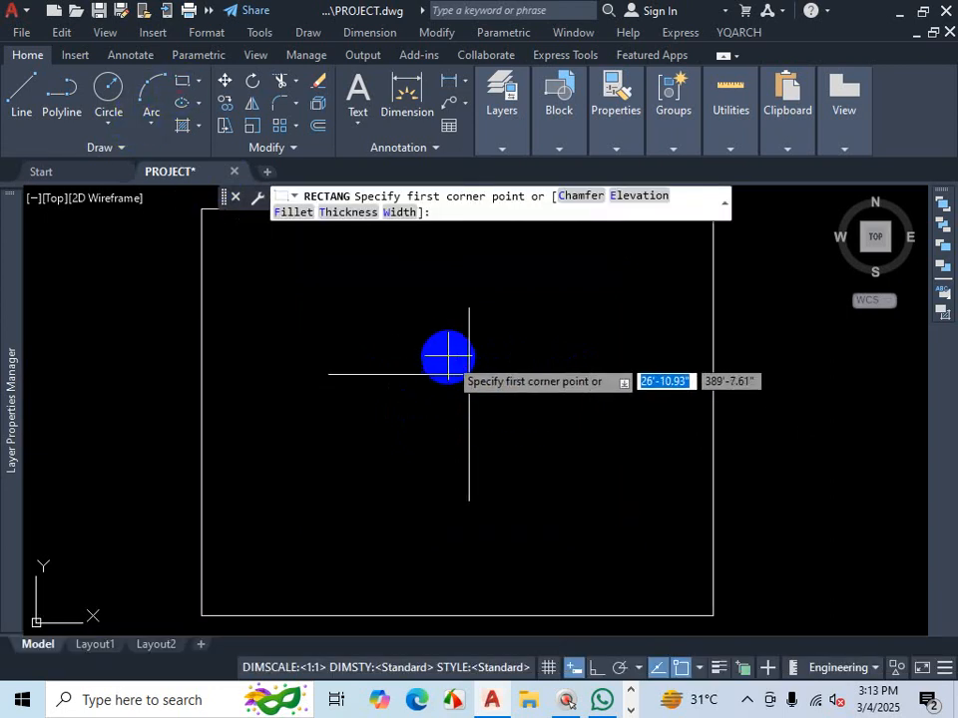
pyautogui.click(448, 347)
pyautogui.click(504, 407)
pyautogui.moveTo(278, 252); pyautogui.dragTo(299, 254)
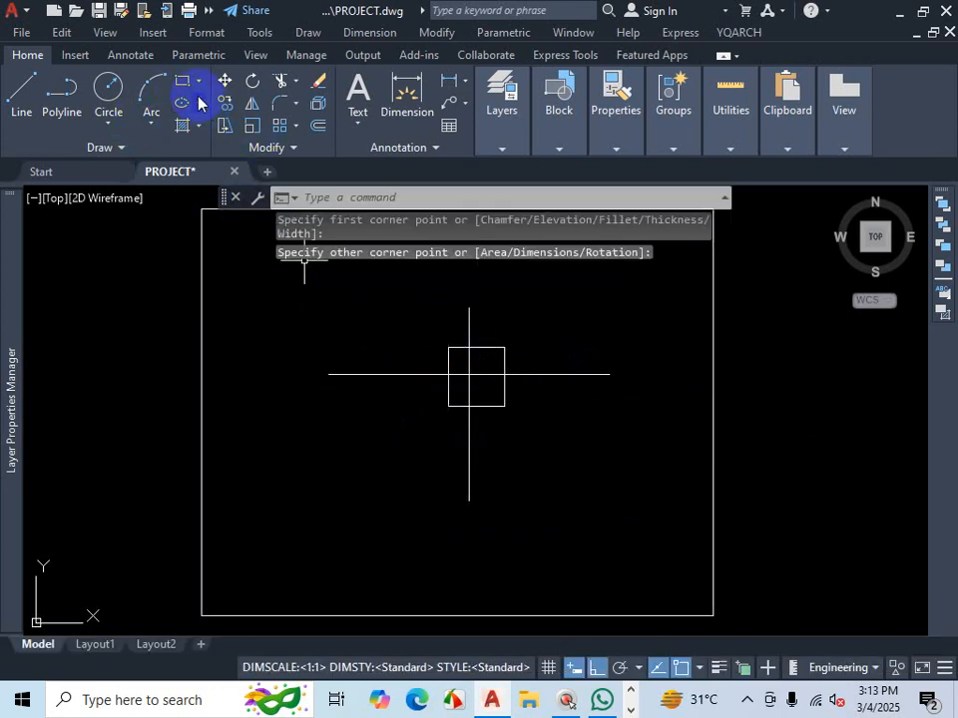
# - Draw a rectangle enclosing the crossing lines inside the outer rectangle
pyautogui.click(181, 80)
pyautogui.click(318, 290)
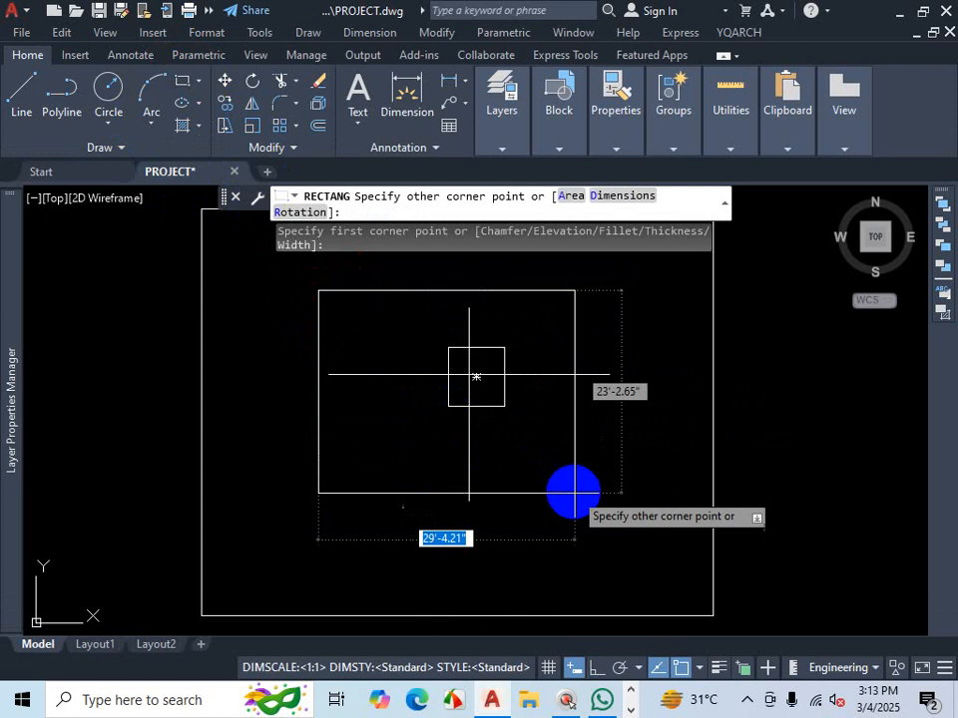
pyautogui.click(639, 480)
# - Draw a larger rectangle around the previous one, between it and the outer rectangle
pyautogui.click(181, 84)
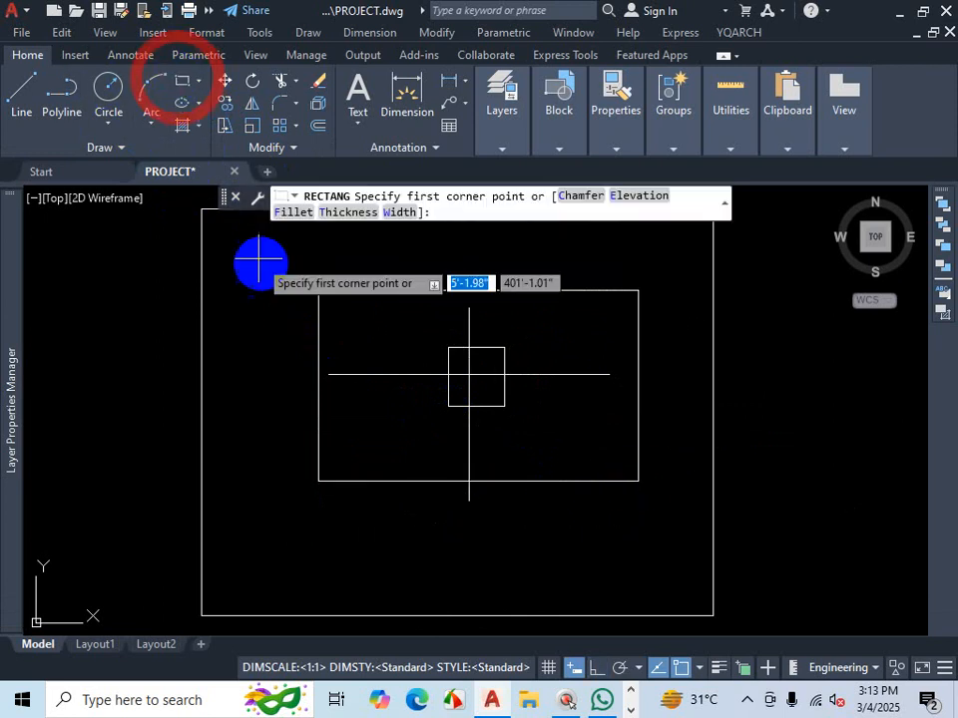
pyautogui.click(254, 246)
pyautogui.click(673, 535)
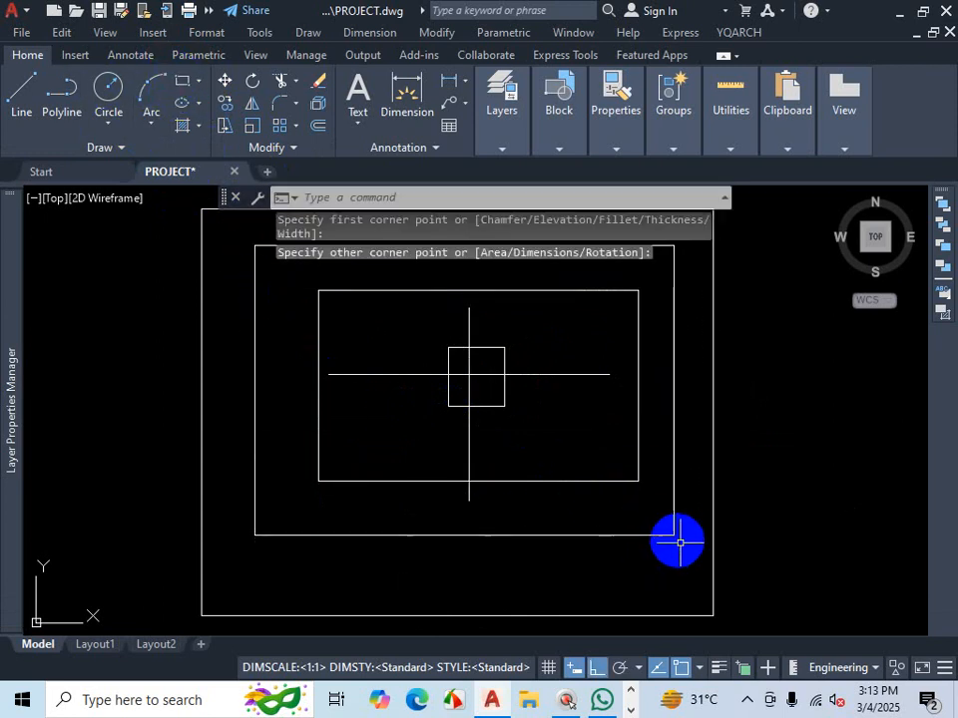
pyautogui.scroll(-2, 676, 539)
pyautogui.press('Escape')
pyautogui.hotkey('ctrl', '1')
pyautogui.click(619, 488)
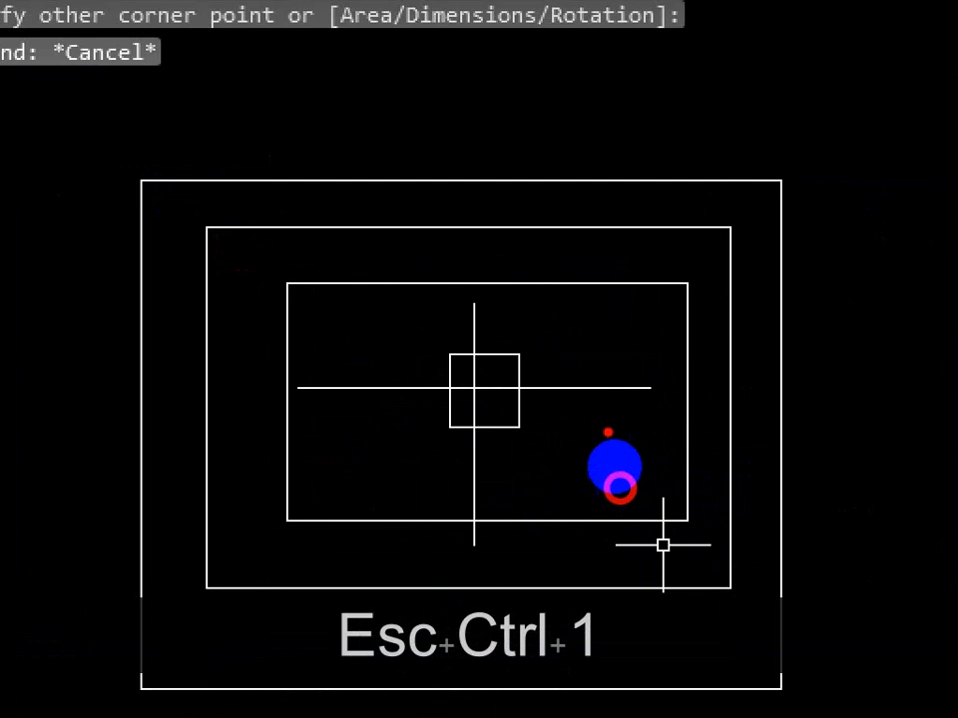
pyautogui.moveTo(603, 383); pyautogui.dragTo(733, 383)
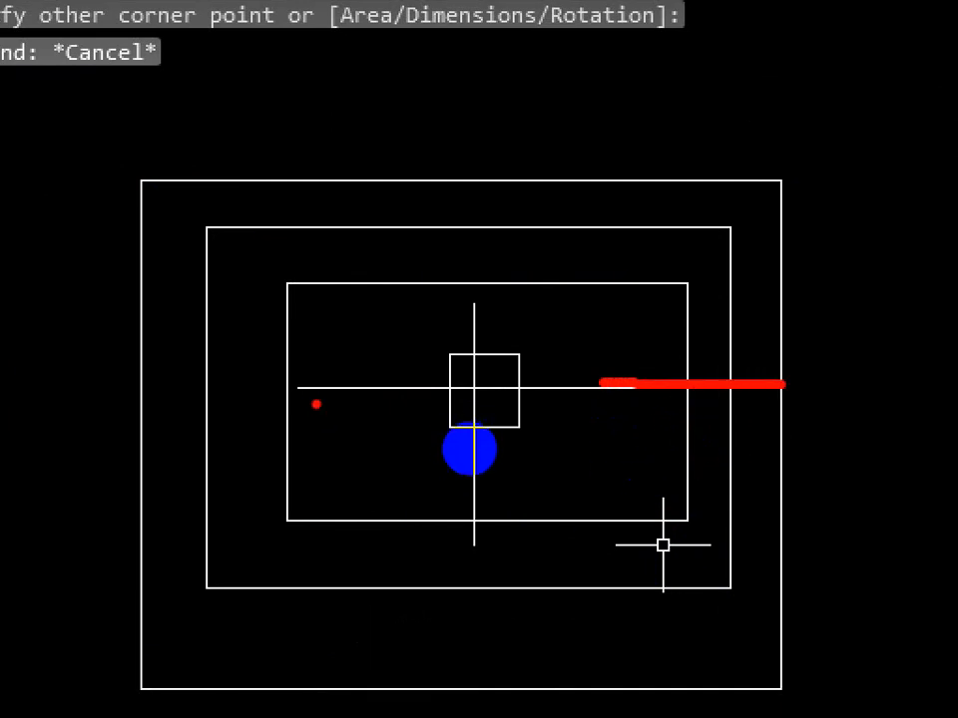
pyautogui.moveTo(308, 391); pyautogui.dragTo(142, 387)
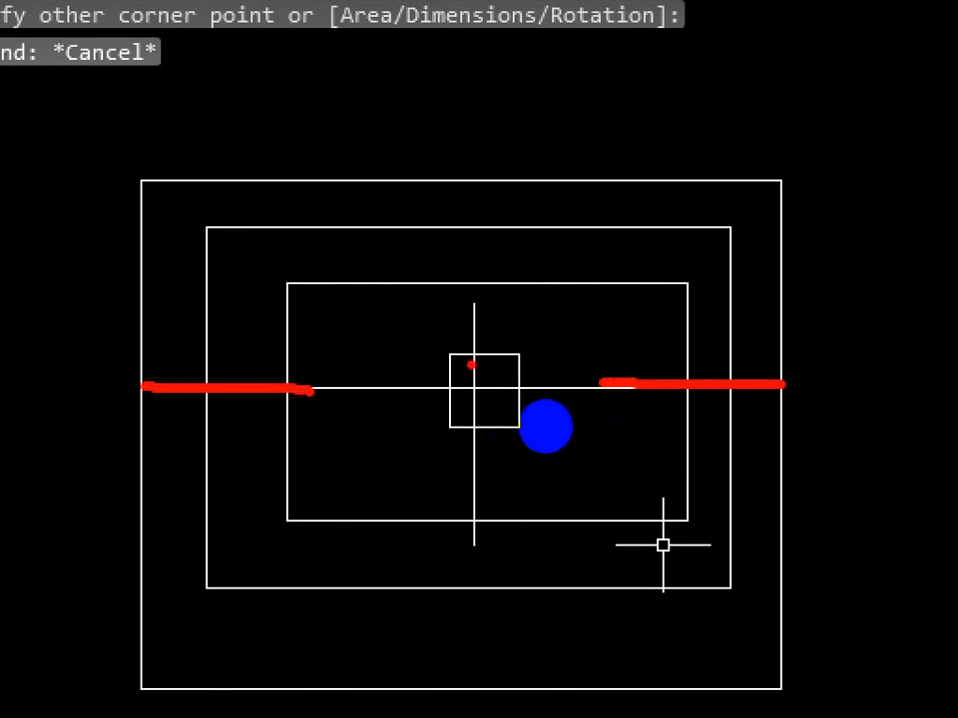
pyautogui.moveTo(472, 337); pyautogui.dragTo(476, 168)
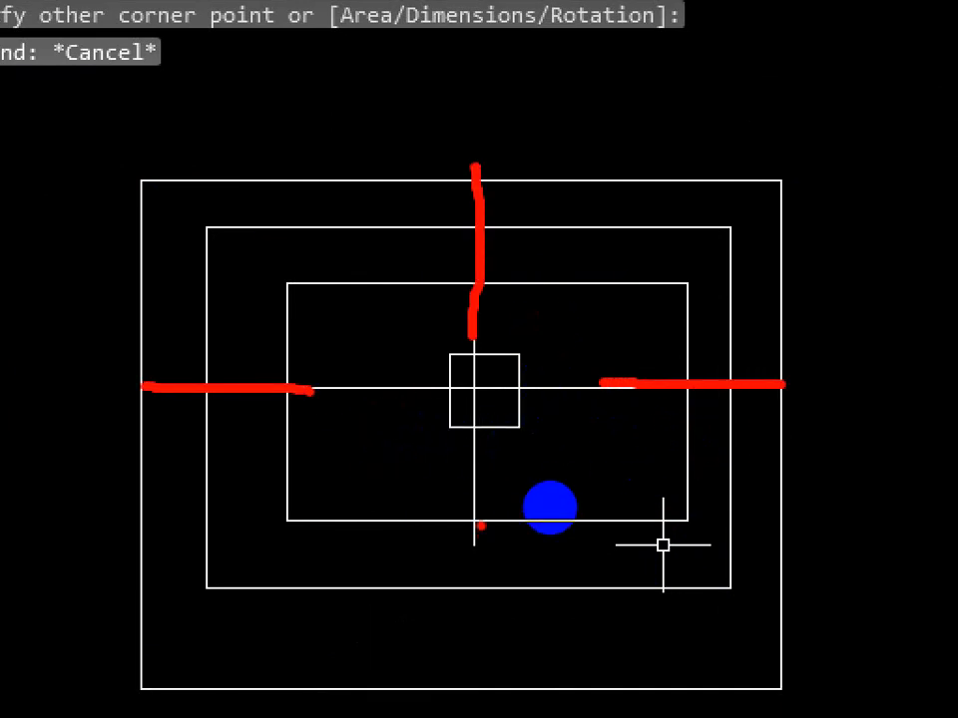
pyautogui.moveTo(478, 524); pyautogui.dragTo(476, 638)
pyautogui.press('Escape')
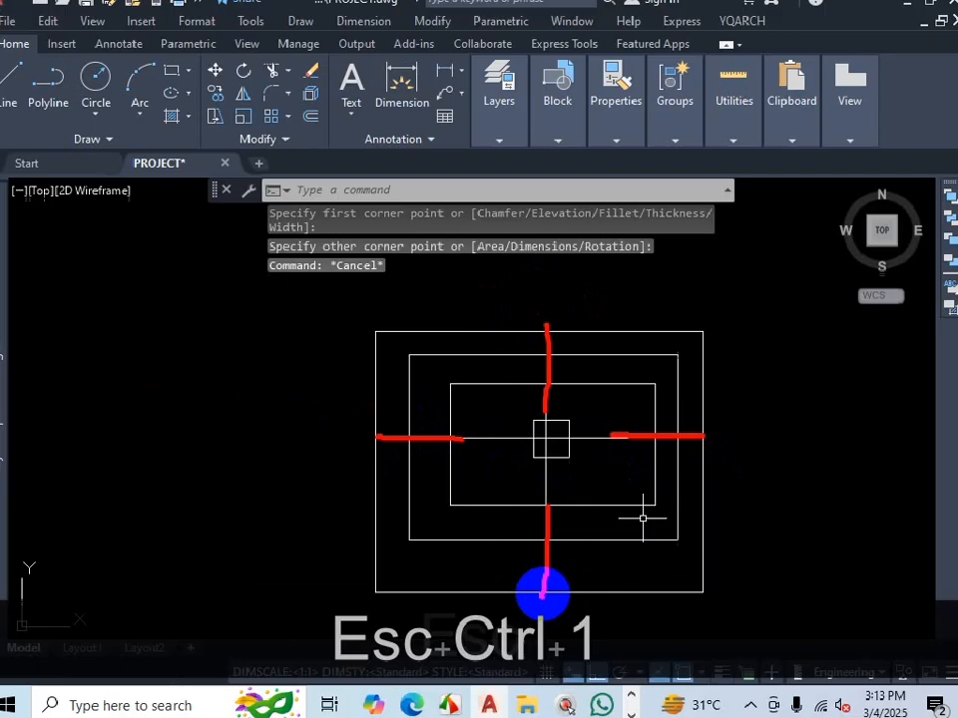
pyautogui.press('Escape')
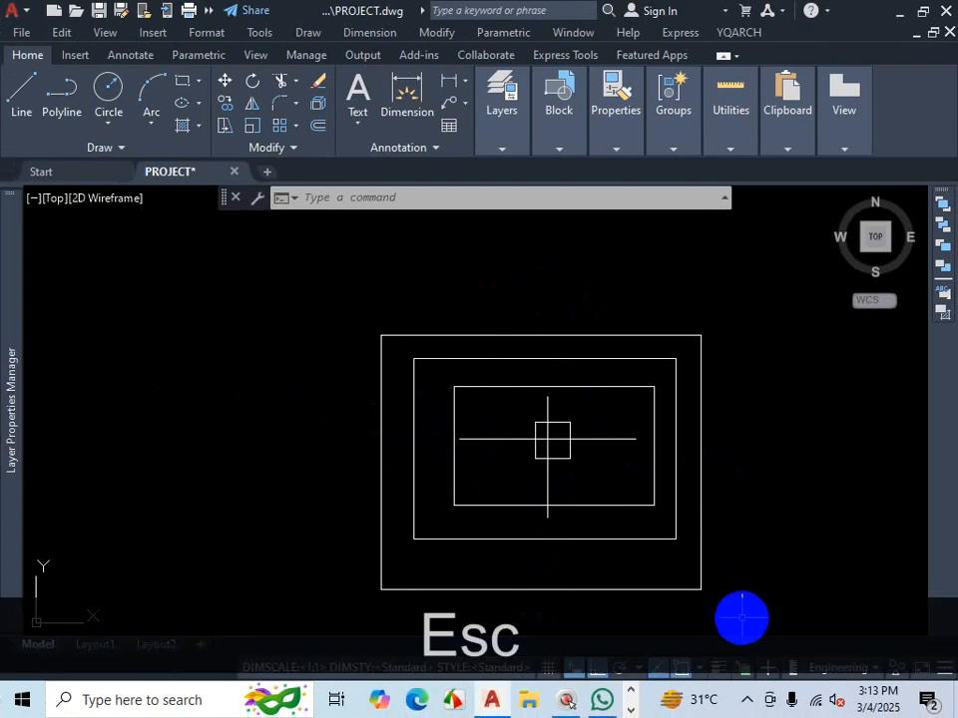
pyautogui.write('ex')
pyautogui.press('Return')
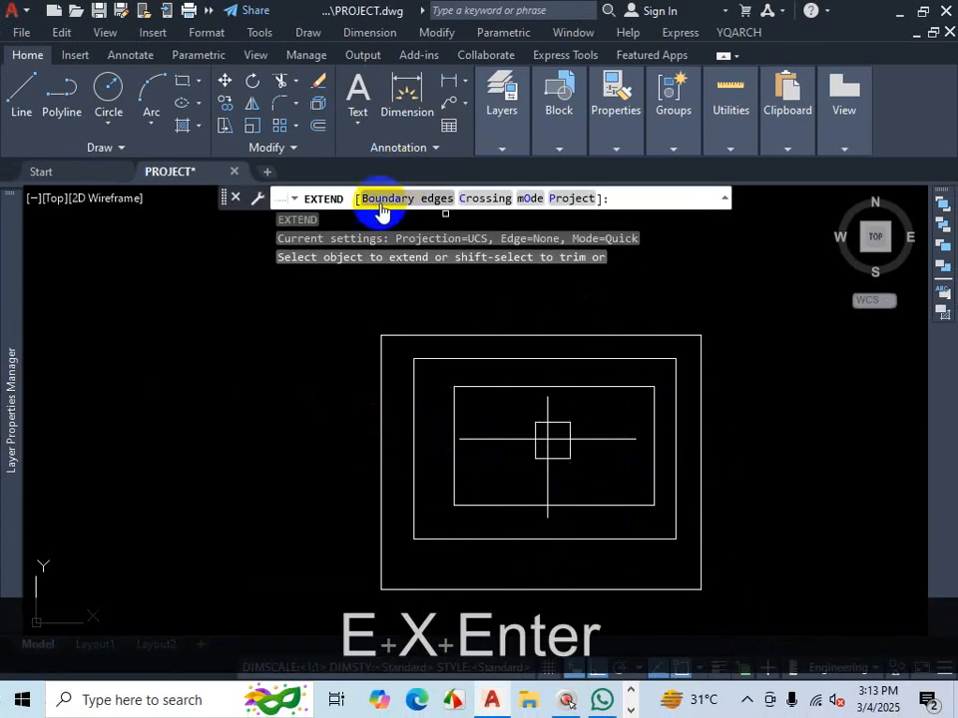
pyautogui.click(384, 198)
pyautogui.click(437, 336)
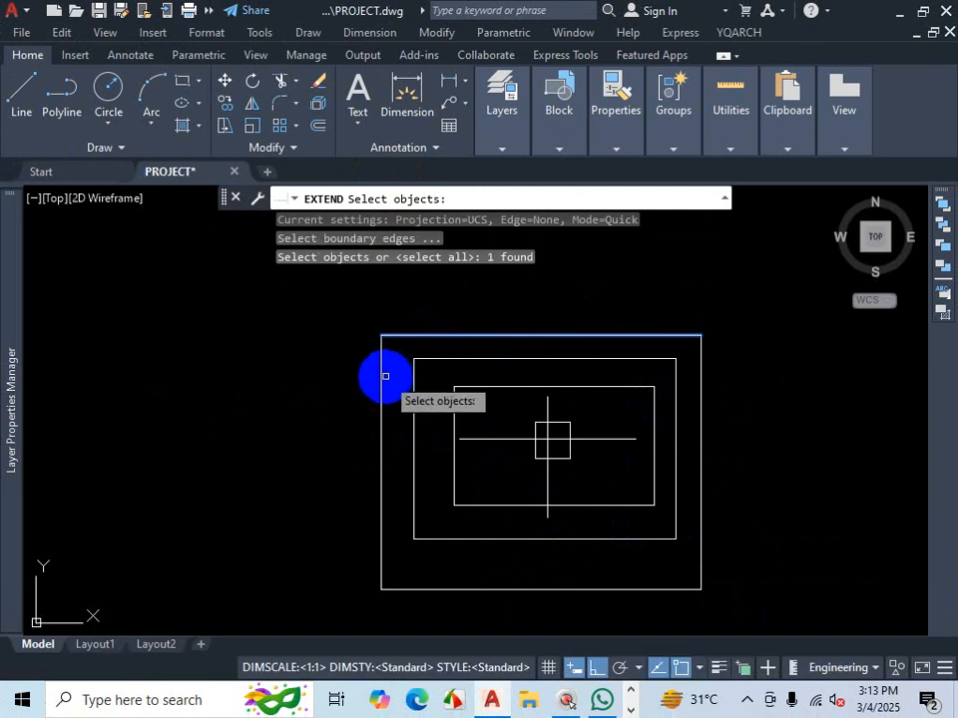
pyautogui.click(381, 380)
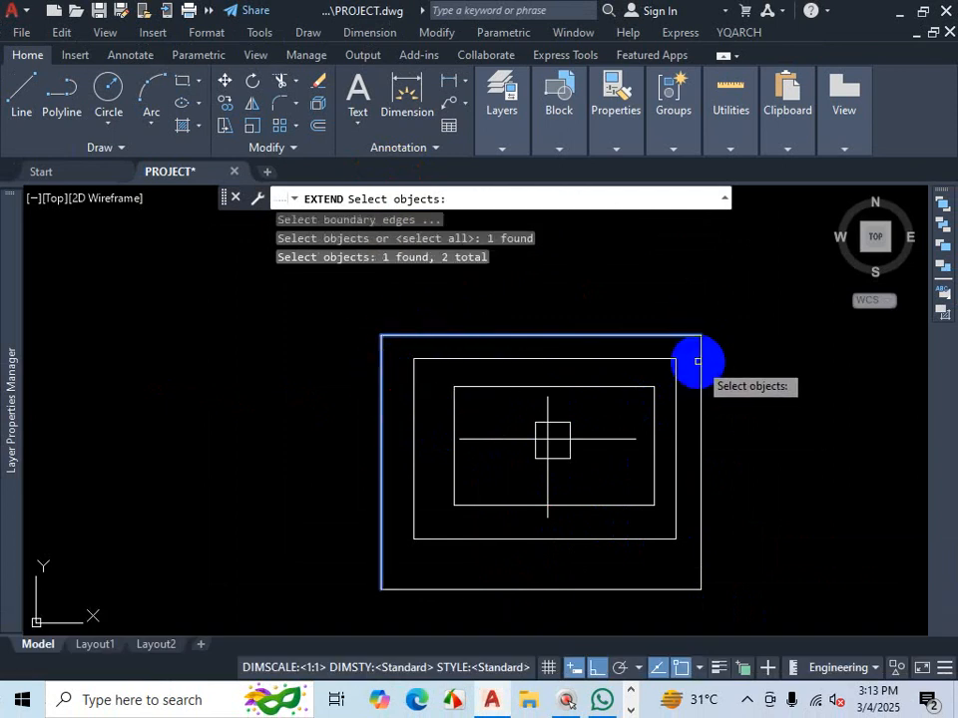
pyautogui.click(698, 361)
pyautogui.press('Return')
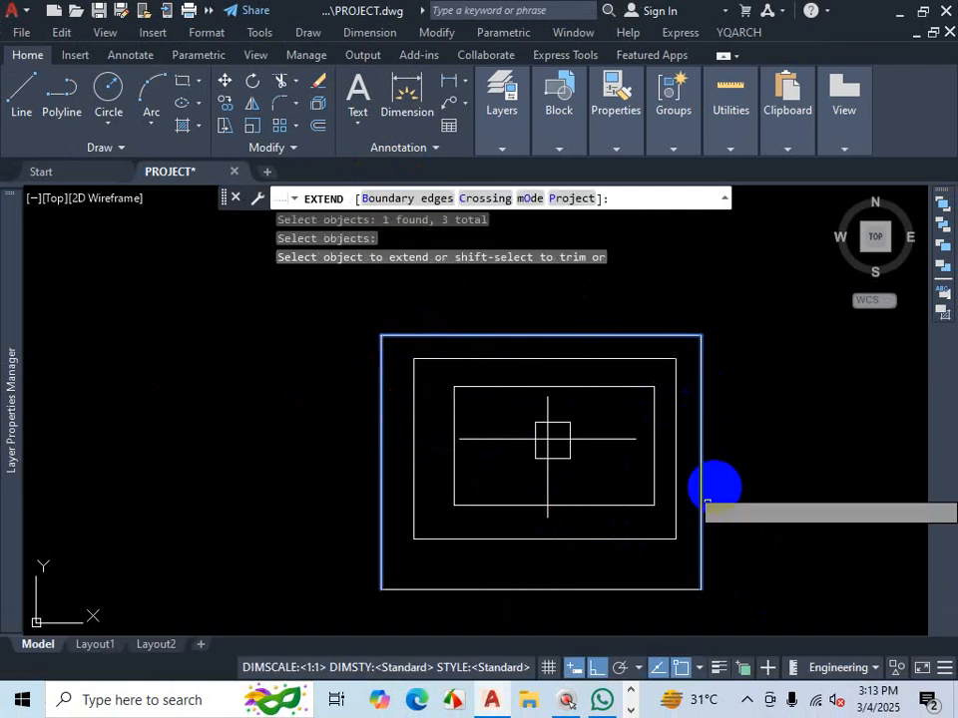
pyautogui.click(631, 590)
pyautogui.click(632, 583)
pyautogui.click(606, 603)
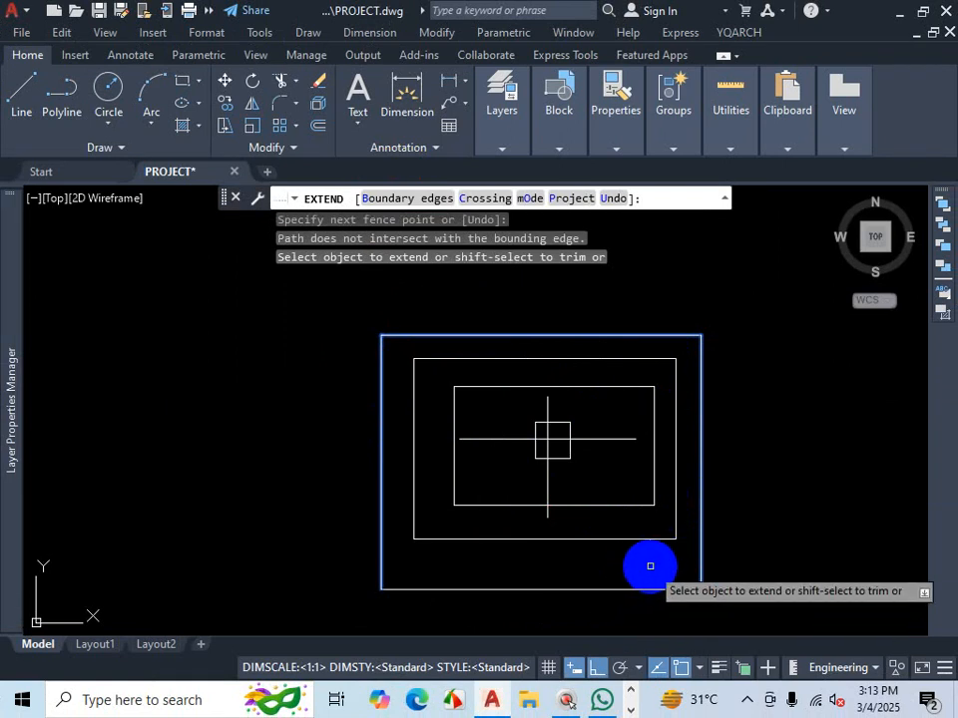
pyautogui.scroll(-2, 658, 559)
pyautogui.scroll(4, 681, 555)
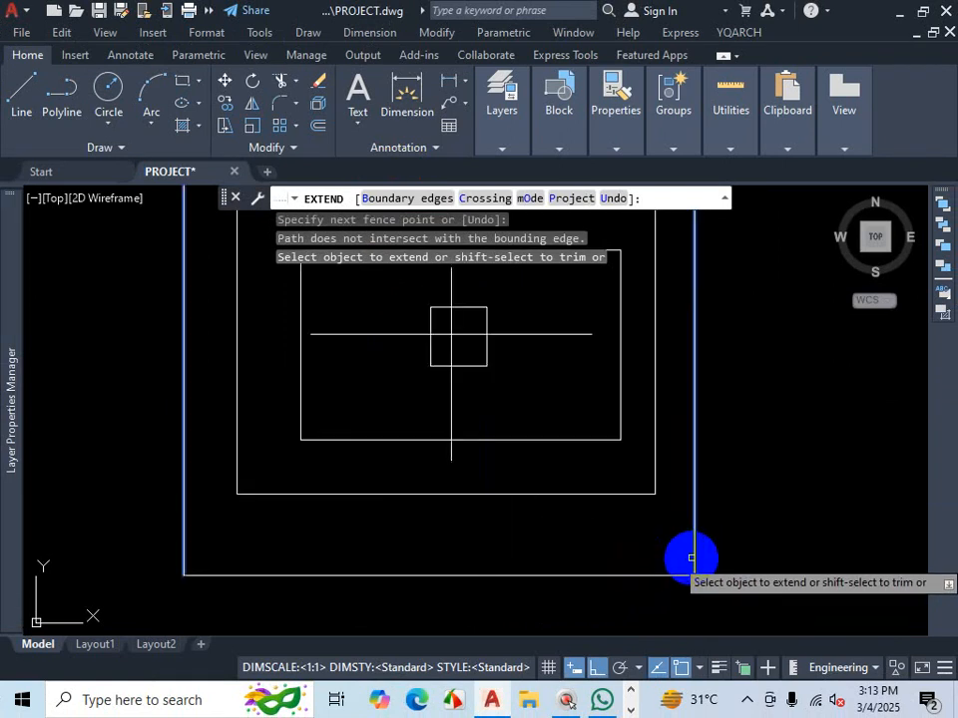
pyautogui.click(409, 198)
pyautogui.press('Escape')
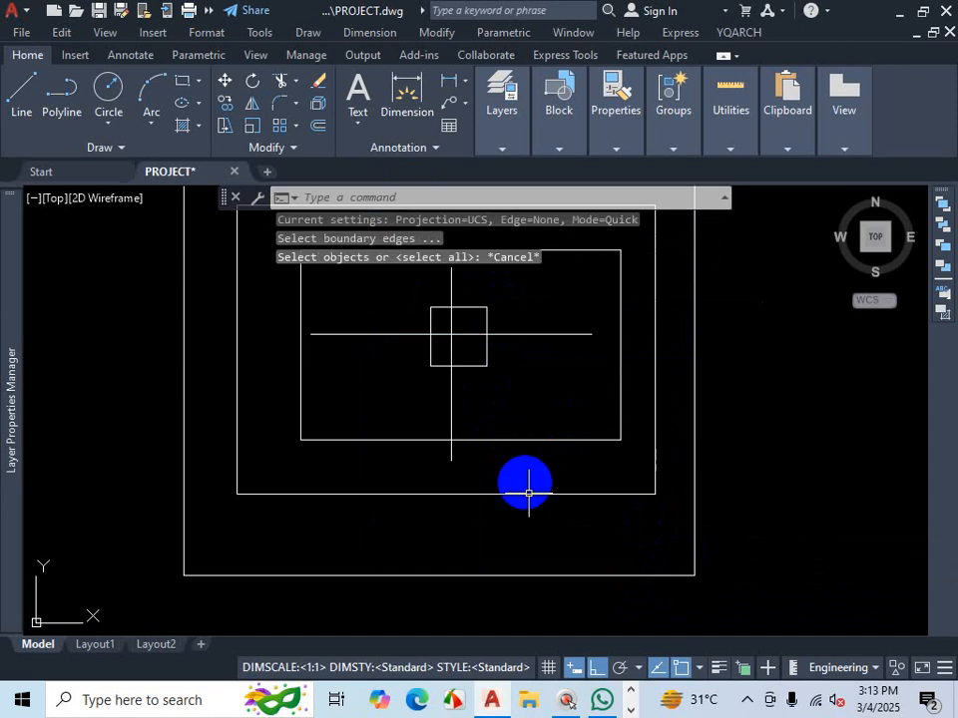
# - Extend both ends of the horizontal and vertical cross lines to the outermost rectangle's edges, using its four sides as boundaries
pyautogui.press('Escape')
pyautogui.write('EX')
pyautogui.press('Return')
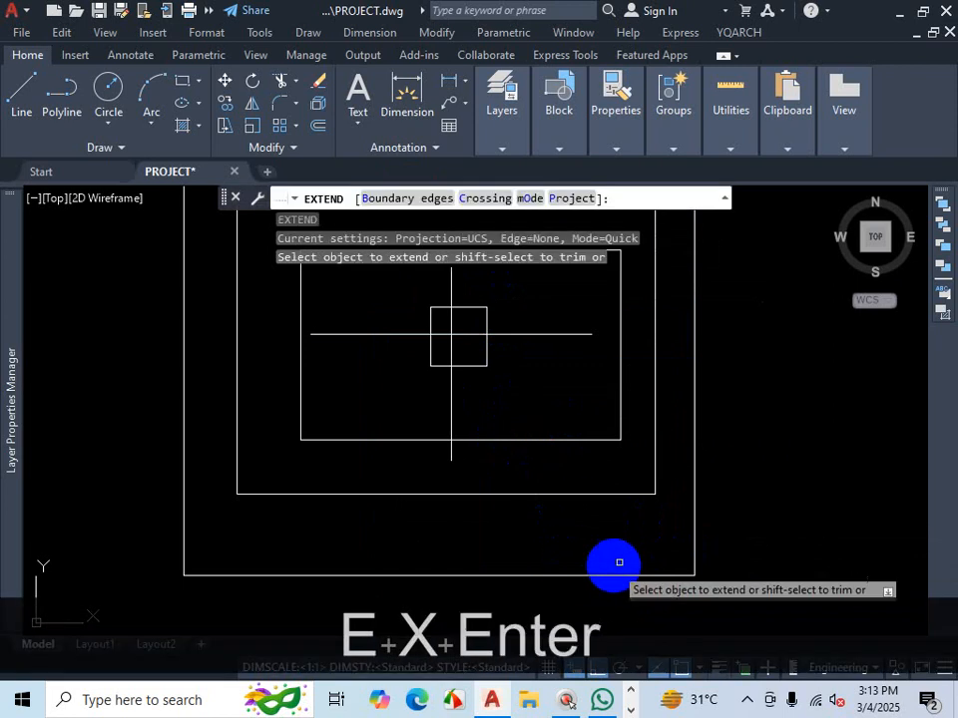
pyautogui.click(412, 199)
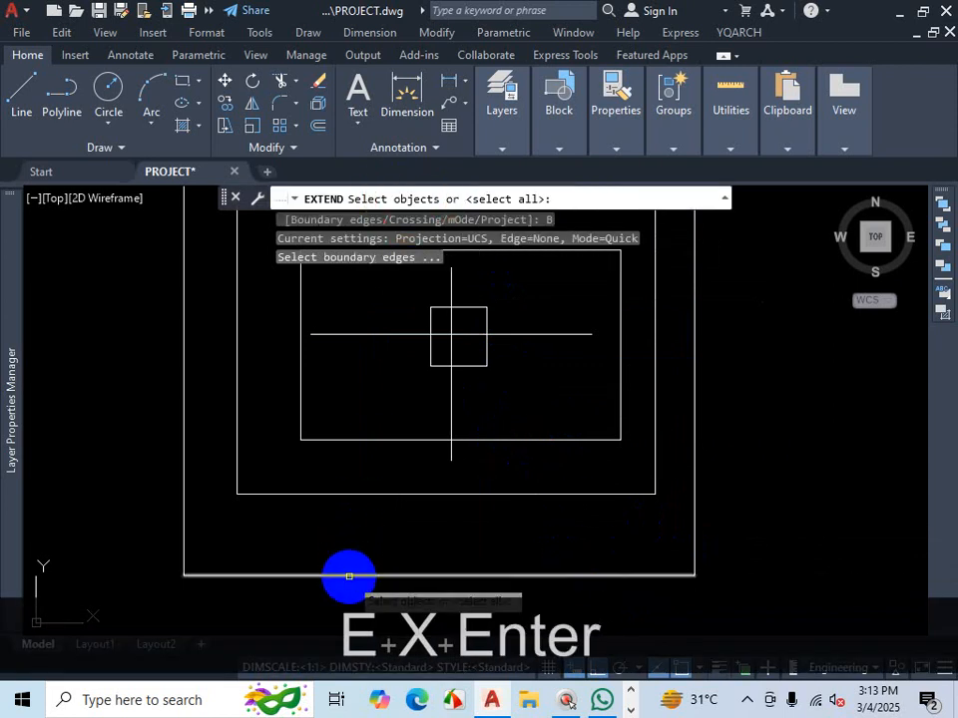
pyautogui.click(348, 575)
pyautogui.click(182, 468)
pyautogui.scroll(-2, 285, 539)
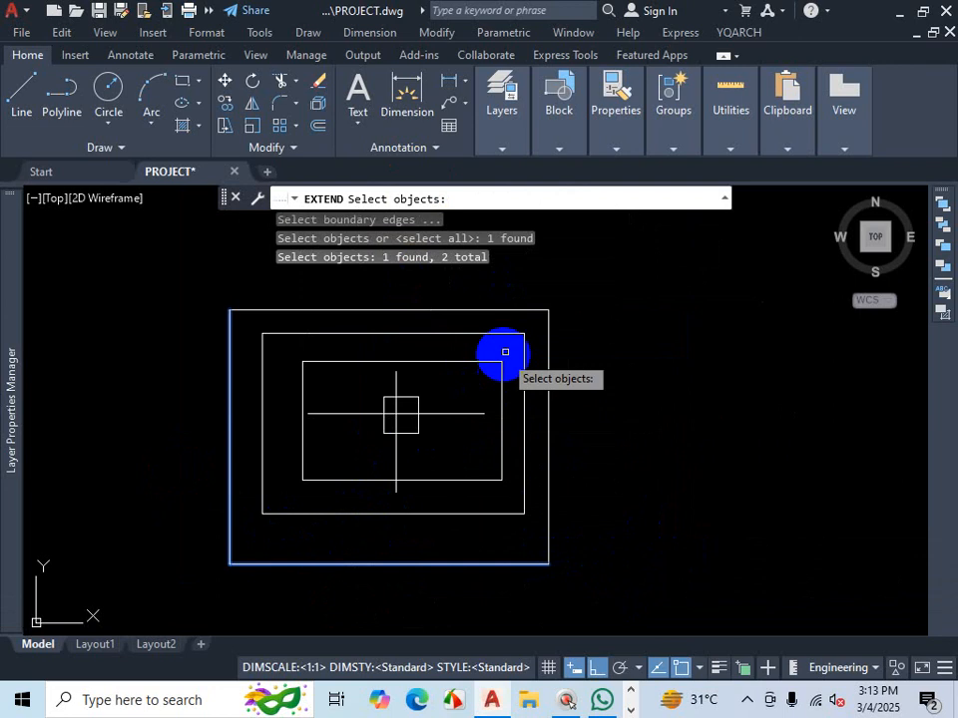
pyautogui.click(520, 309)
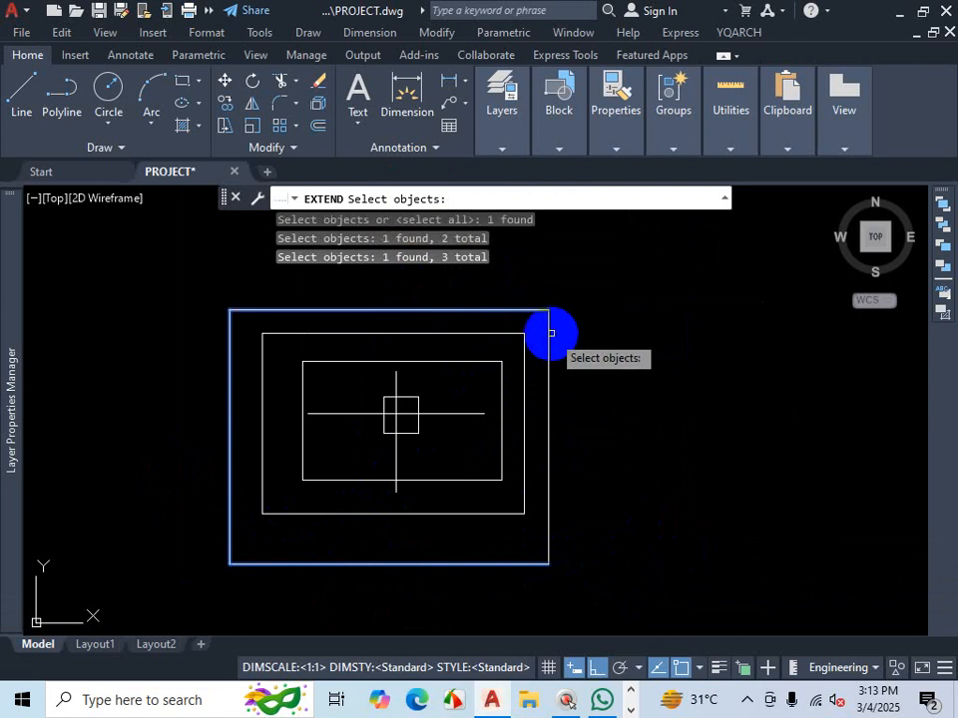
pyautogui.press('Return')
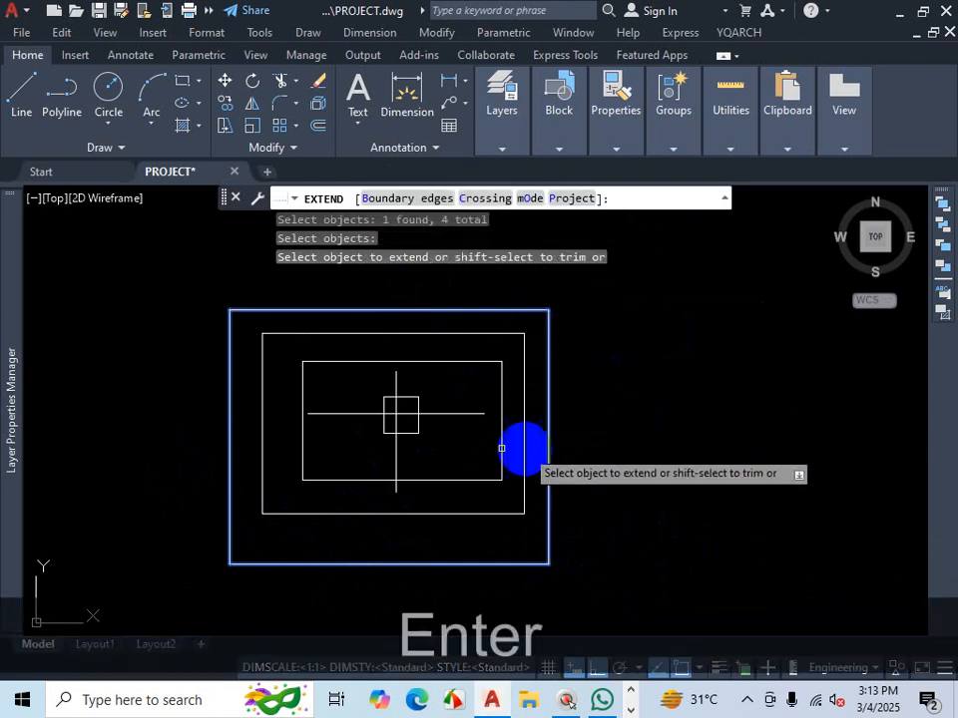
pyautogui.click(465, 413)
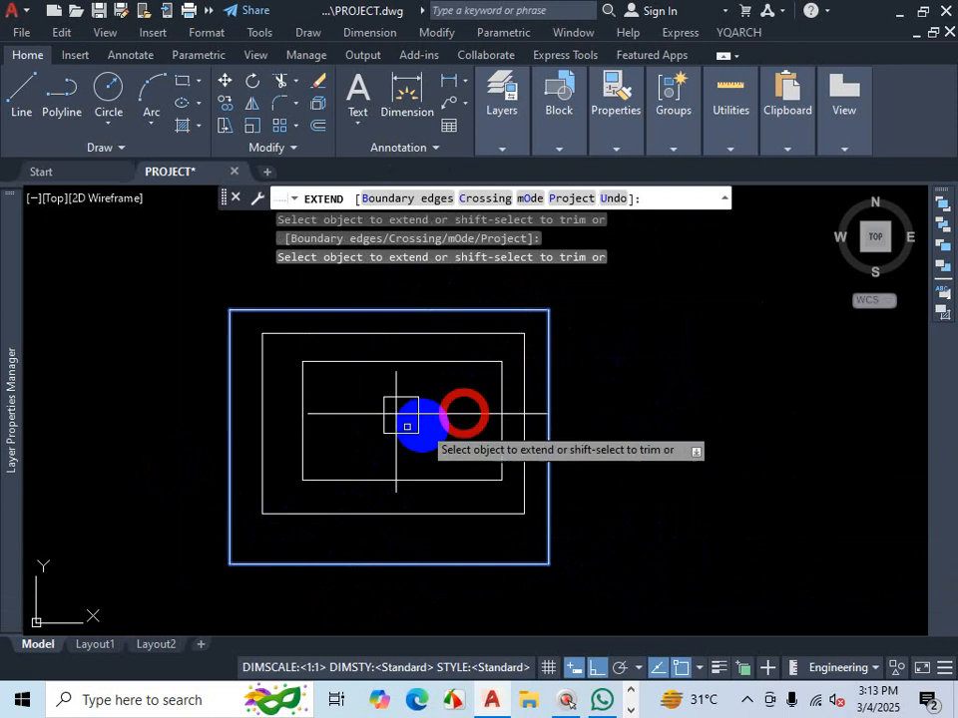
pyautogui.click(331, 412)
pyautogui.click(393, 387)
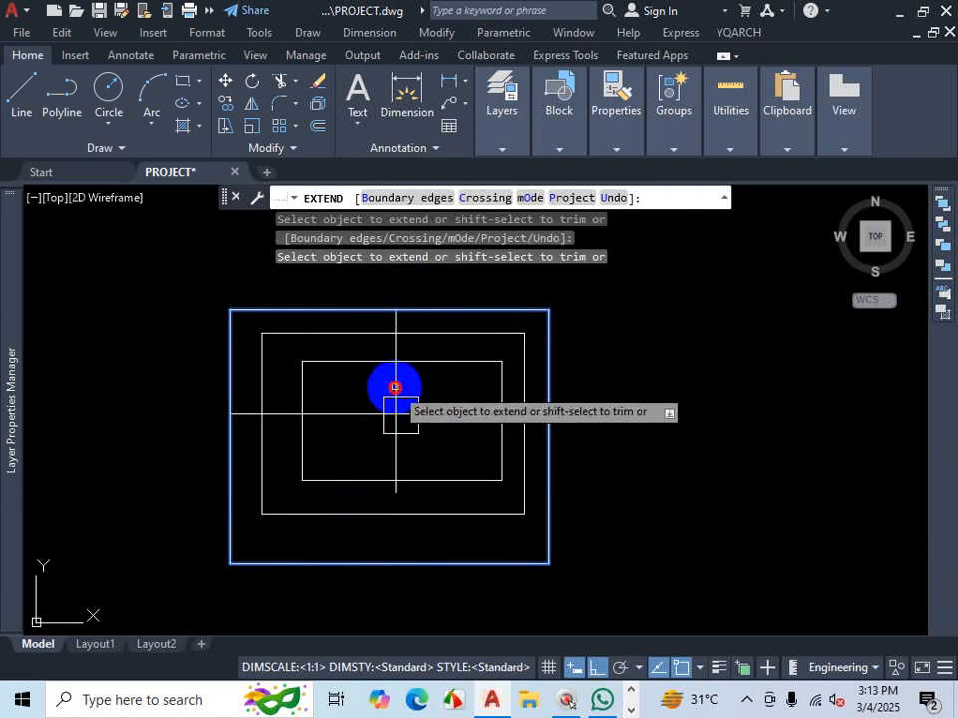
pyautogui.click(395, 459)
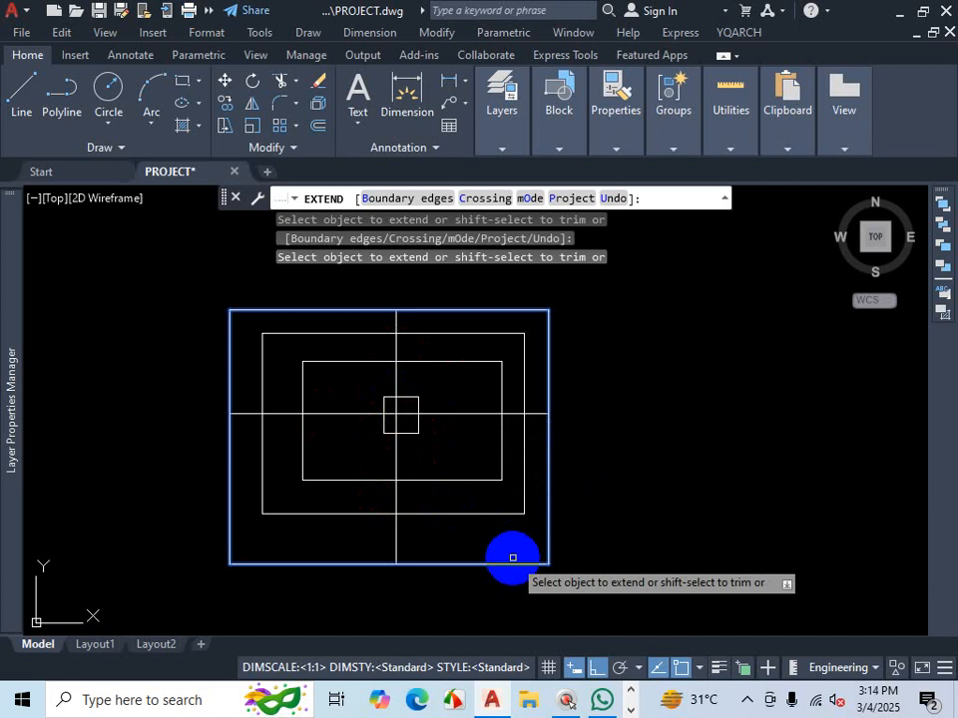
pyautogui.press('Escape')
pyautogui.scroll(-8, 559, 420)
pyautogui.scroll(4, 598, 543)
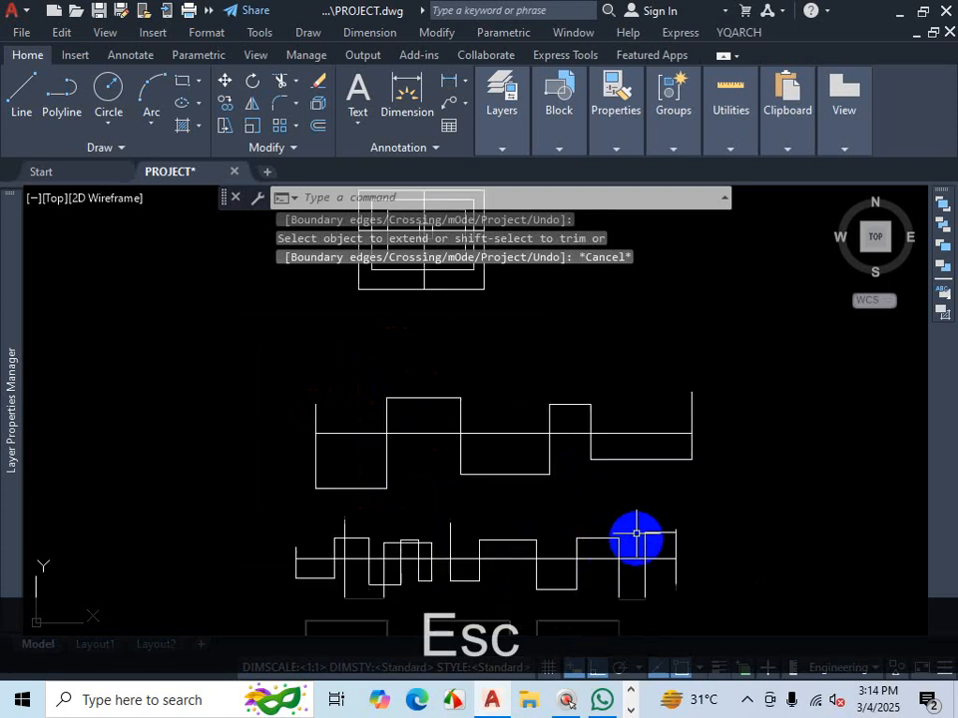
pyautogui.hotkey('ctrl', '1')
pyautogui.click(662, 454)
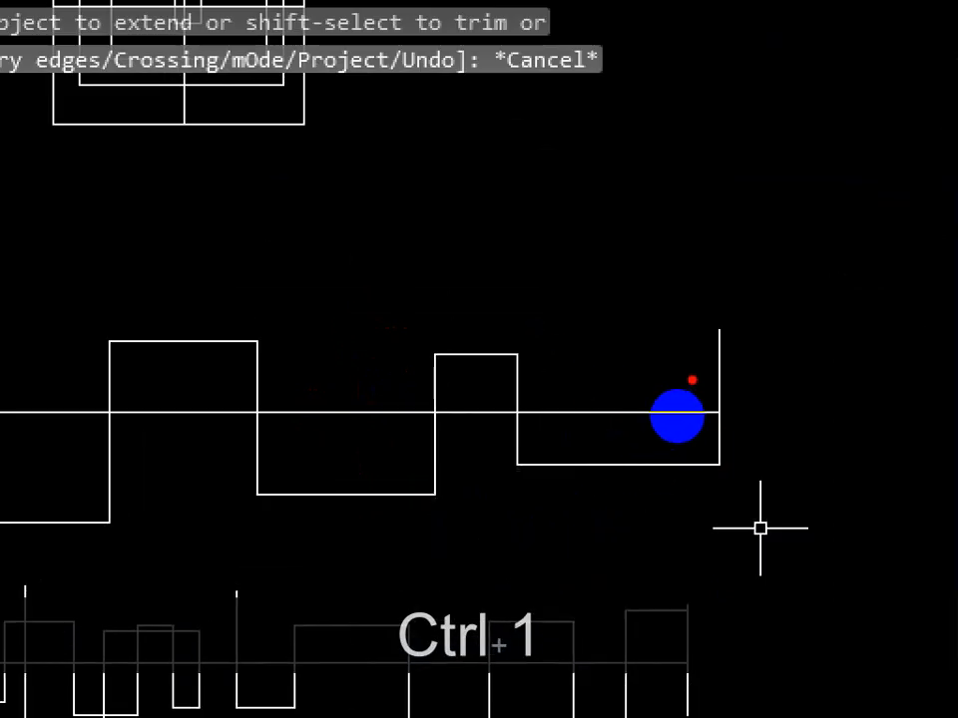
pyautogui.moveTo(691, 379); pyautogui.dragTo(593, 440)
pyautogui.moveTo(594, 392); pyautogui.dragTo(626, 422)
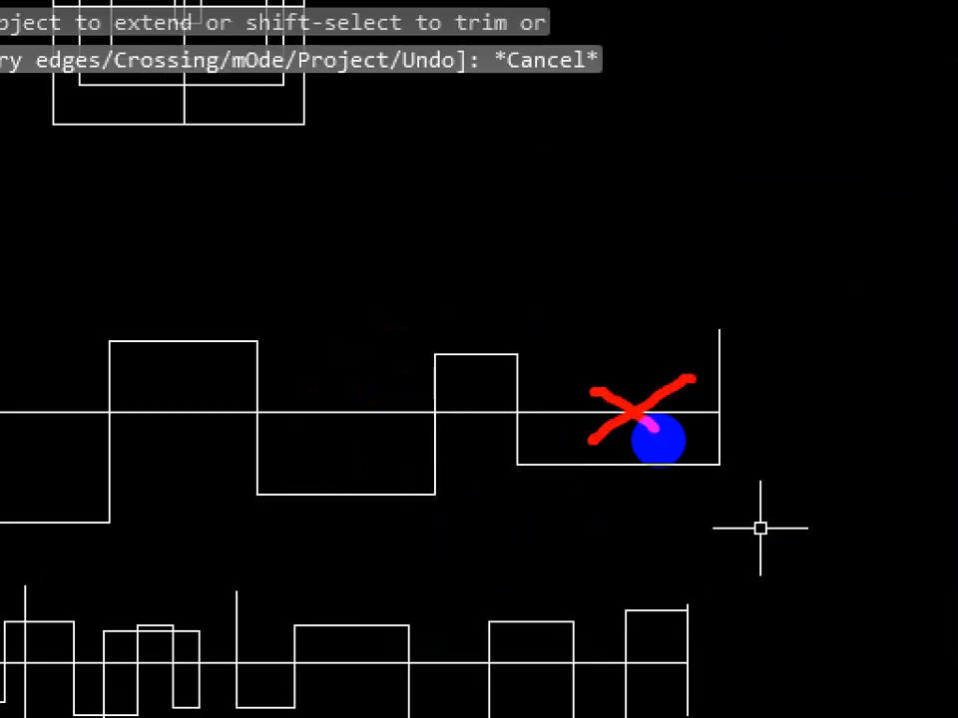
pyautogui.press('Escape')
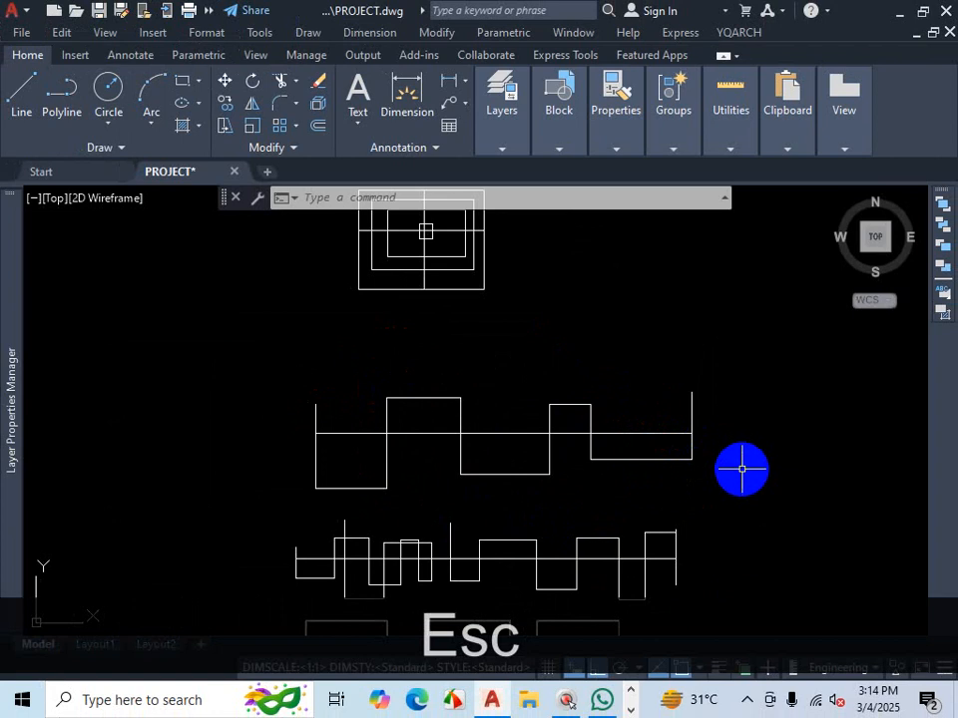
# - Trim the horizontal line segments inside the right-hand notches of the two stepped outlines
pyautogui.write('tr')
pyautogui.press('space')
pyautogui.click(636, 436)
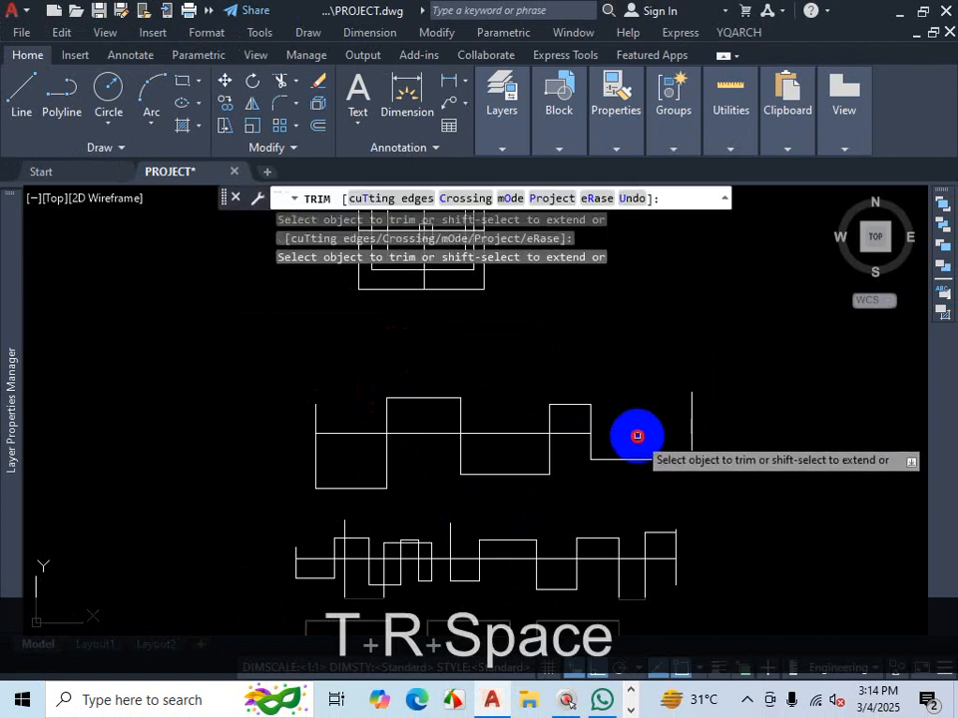
pyautogui.click(571, 434)
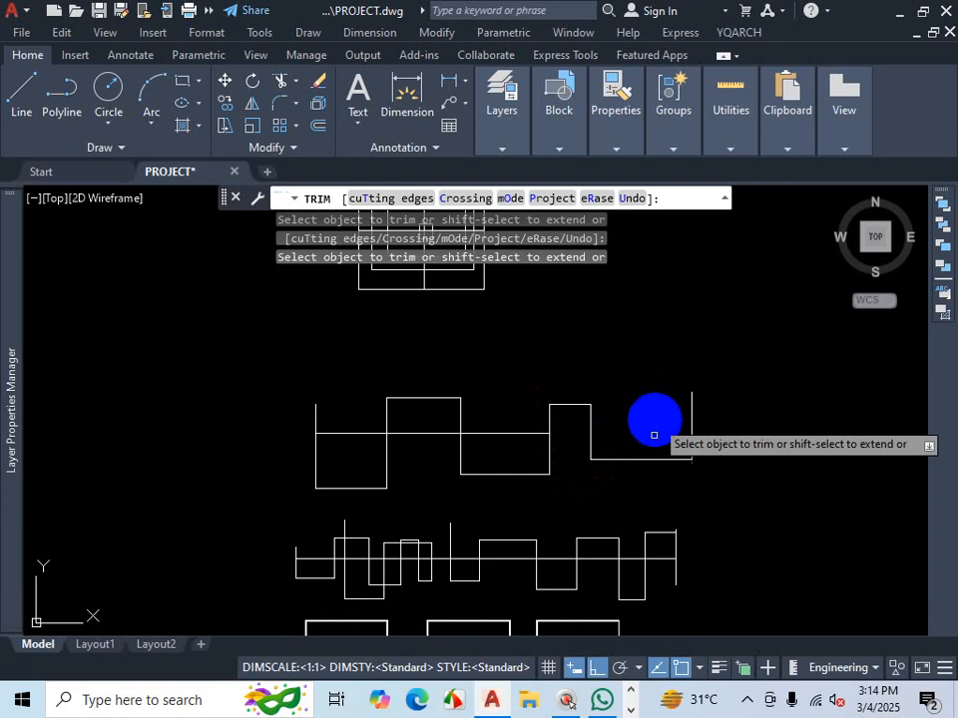
pyautogui.scroll(-2, 658, 498)
pyautogui.scroll(2, 653, 531)
pyautogui.scroll(2, 653, 531)
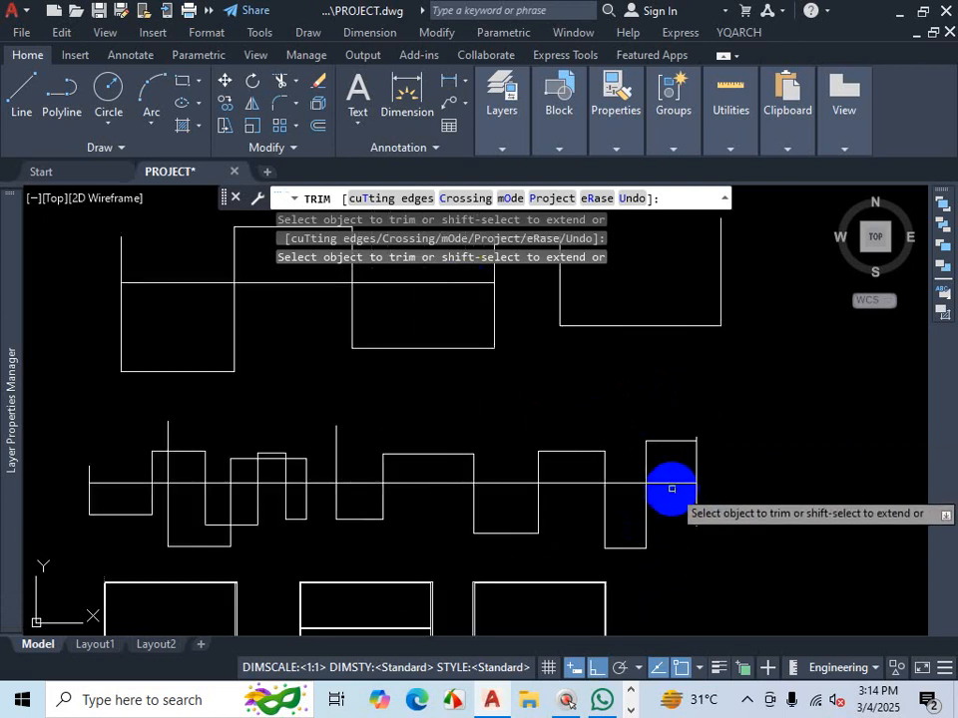
pyautogui.click(672, 482)
pyautogui.click(628, 484)
pyautogui.click(566, 484)
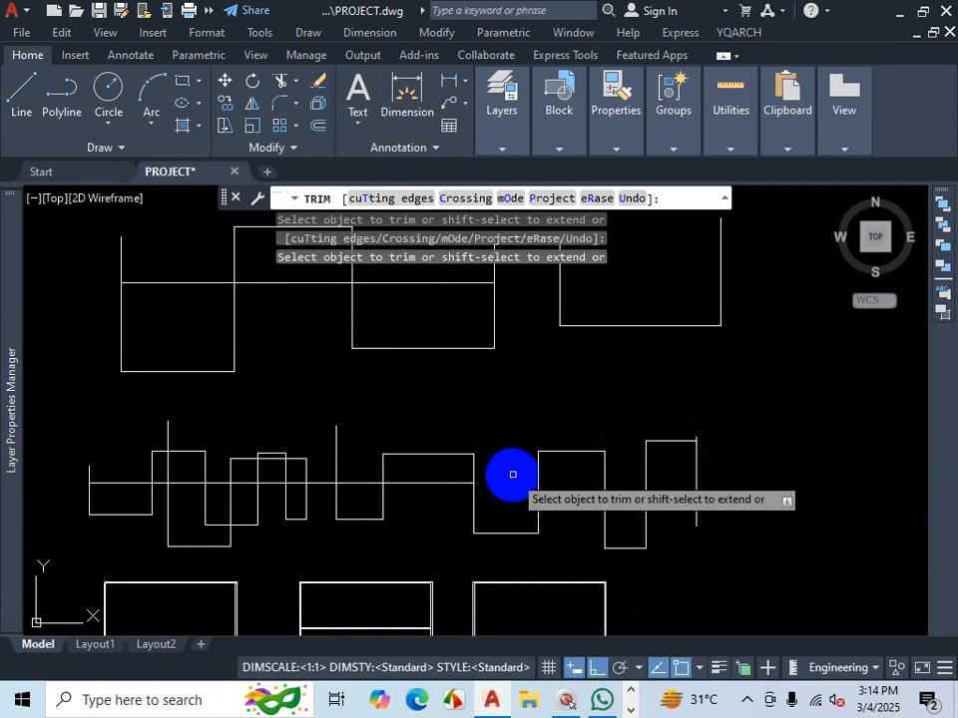
pyautogui.press('Escape')
pyautogui.scroll(-5, 619, 364)
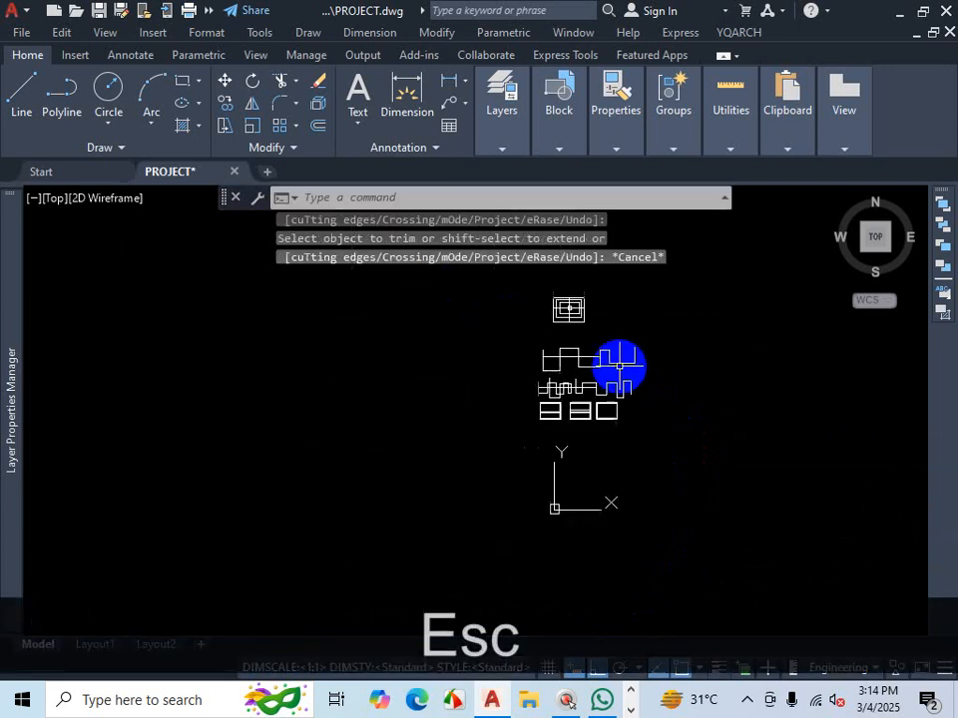
pyautogui.scroll(2, 608, 394)
pyautogui.scroll(8, 606, 404)
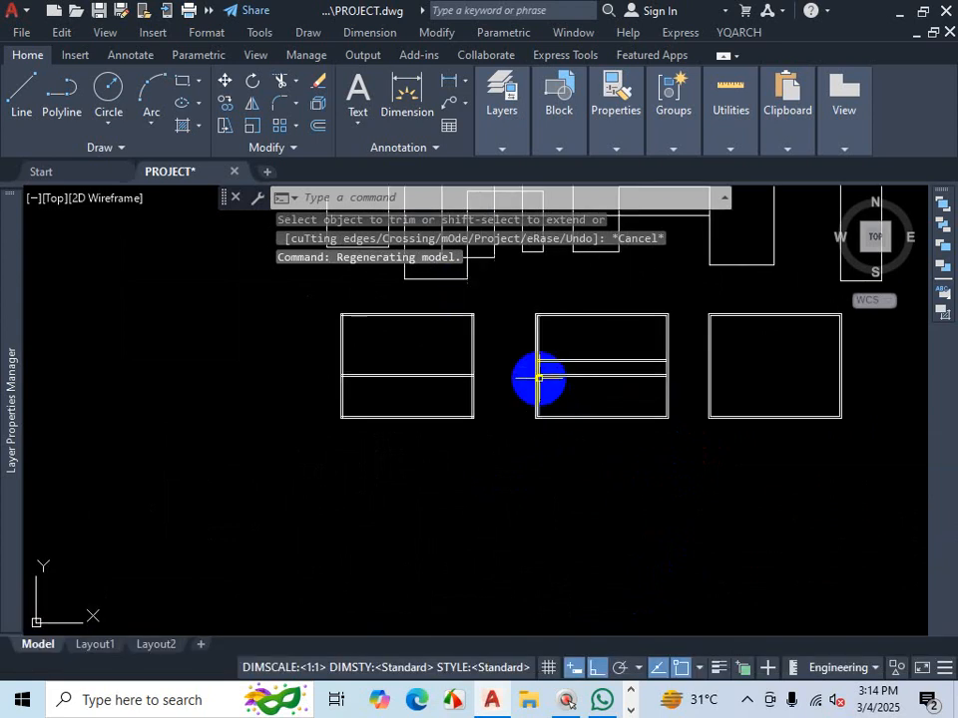
pyautogui.scroll(3, 534, 379)
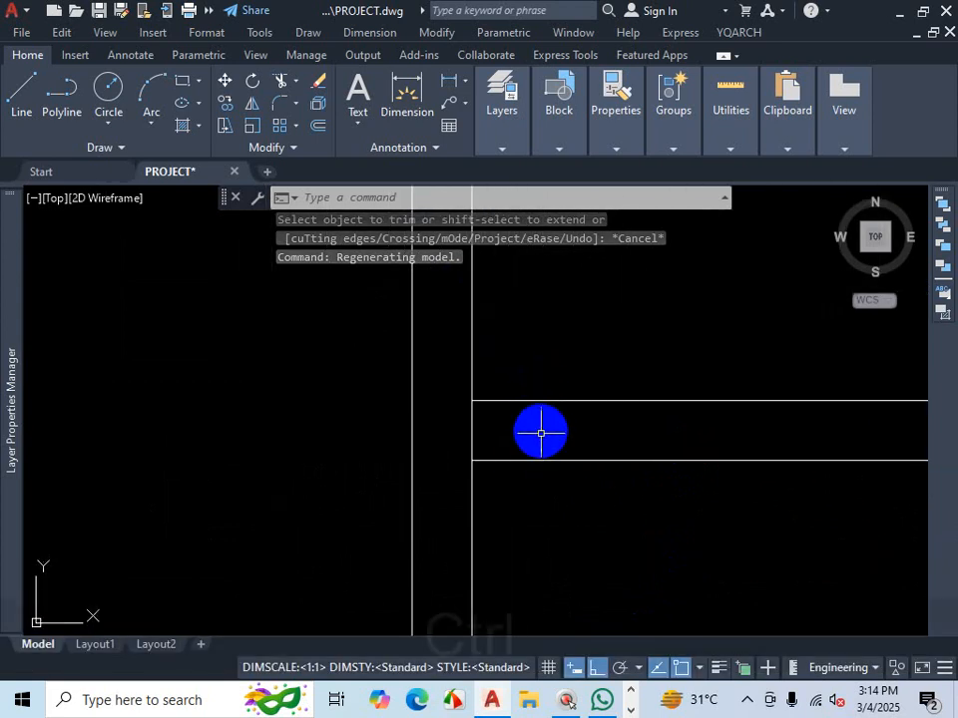
# - Zoom across the drawing to inspect the wall junctions of the rectangle layouts and stepped outlines
pyautogui.hotkey('ctrl', '1')
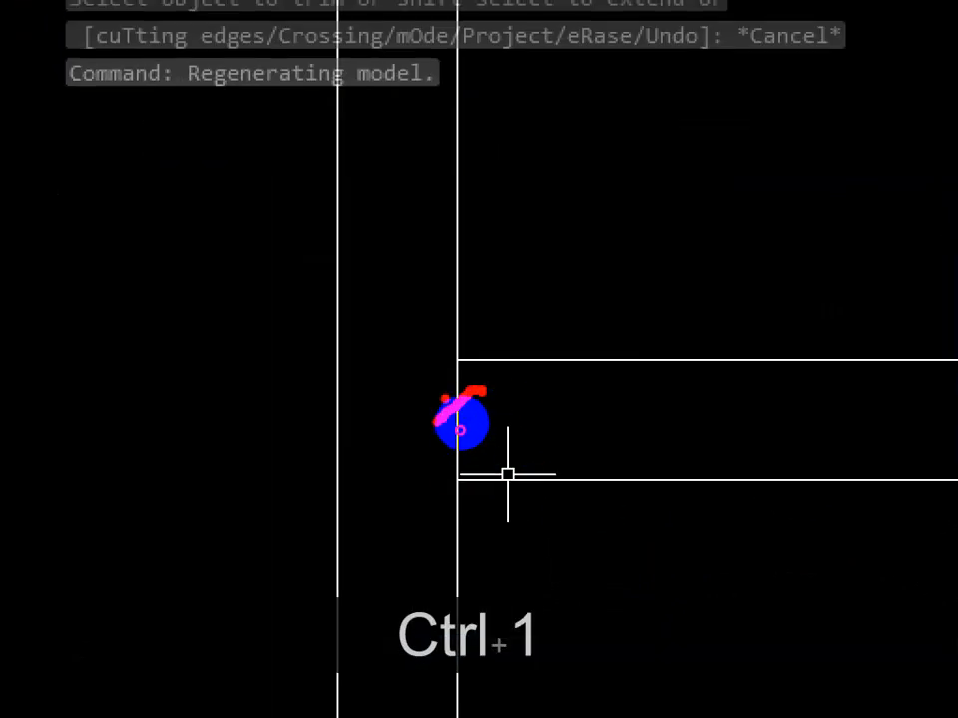
pyautogui.press('Escape')
pyautogui.scroll(-5, 541, 538)
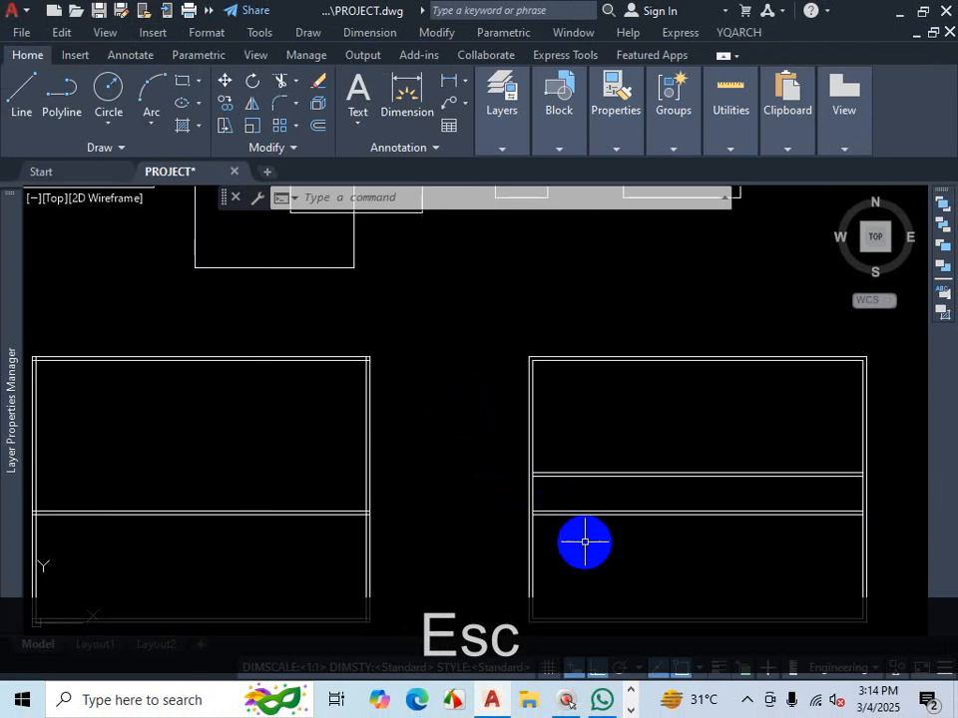
pyautogui.scroll(-3, 585, 542)
pyautogui.scroll(8, 669, 540)
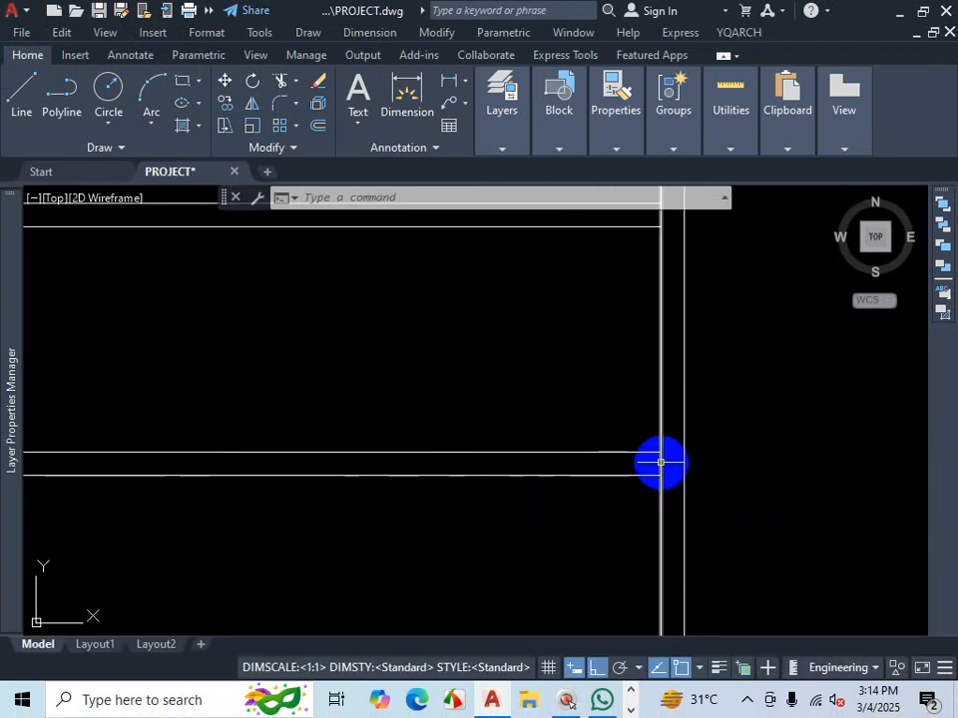
pyautogui.scroll(-4, 660, 462)
pyautogui.scroll(6, 494, 393)
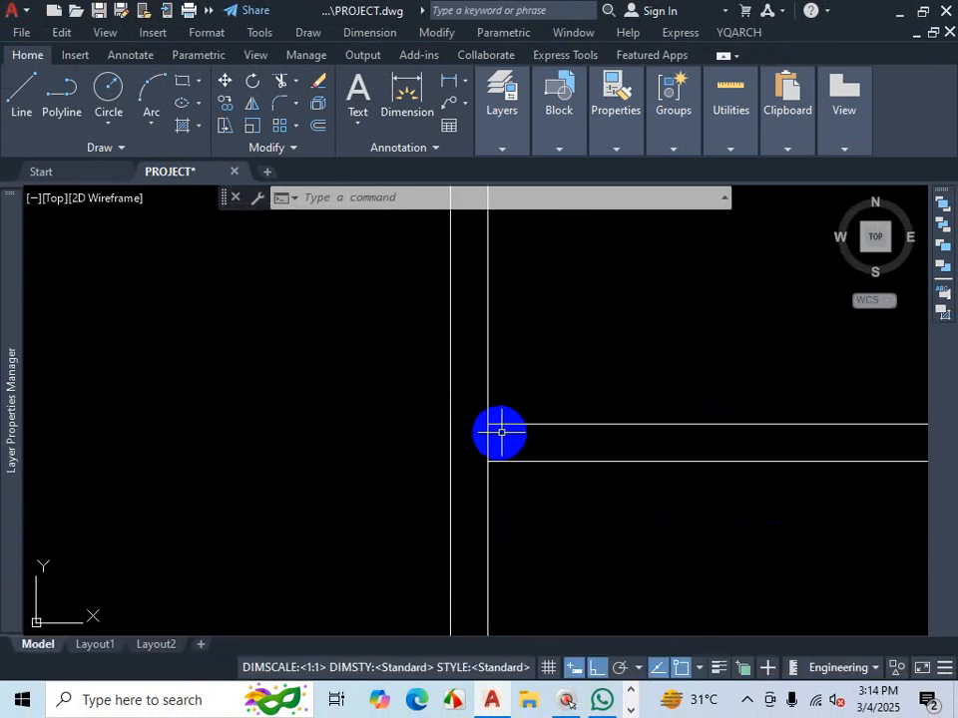
pyautogui.scroll(-3, 493, 435)
pyautogui.scroll(8, 840, 440)
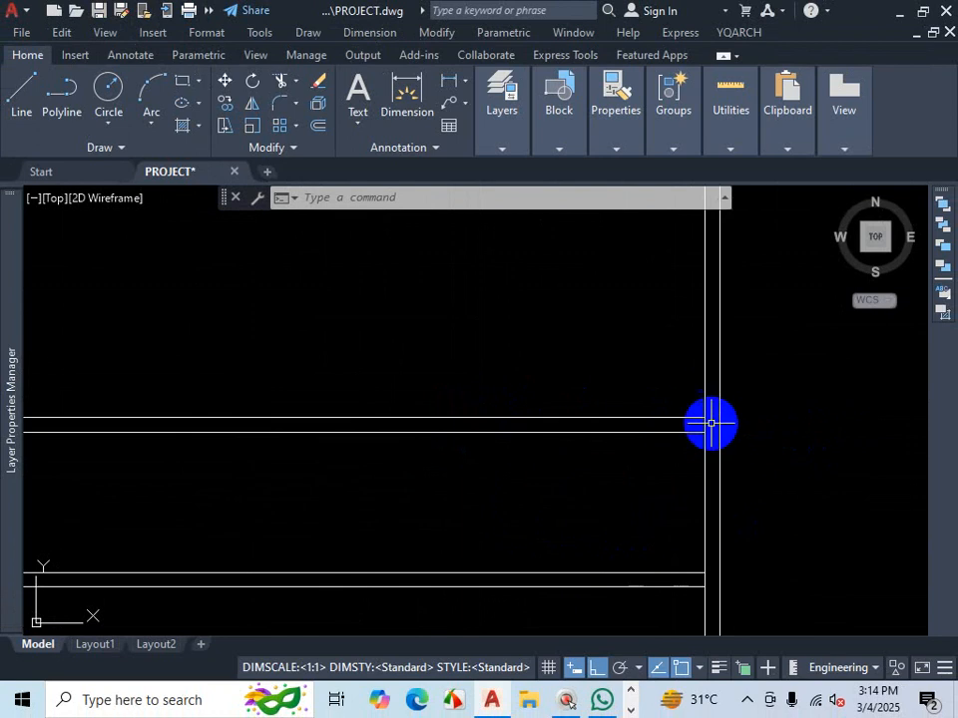
pyautogui.scroll(-3, 743, 421)
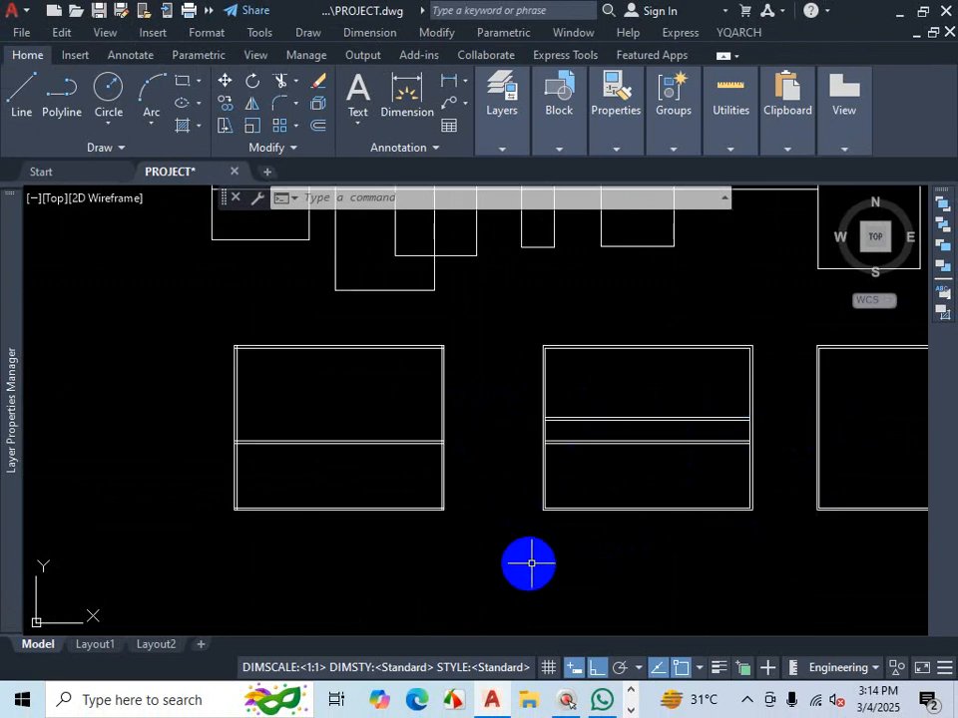
# - Trim the vertical line segment between the double horizontal wall lines at a junction, then leave Trim
pyautogui.write('TR')
pyautogui.press('Return')
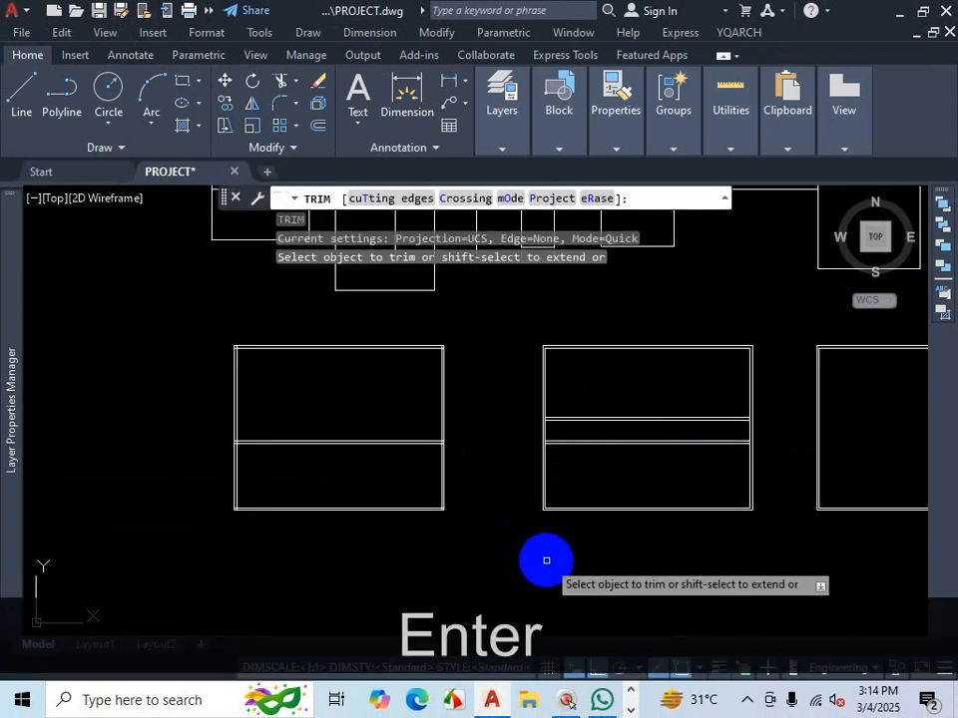
pyautogui.scroll(2, 549, 443)
pyautogui.scroll(2, 550, 442)
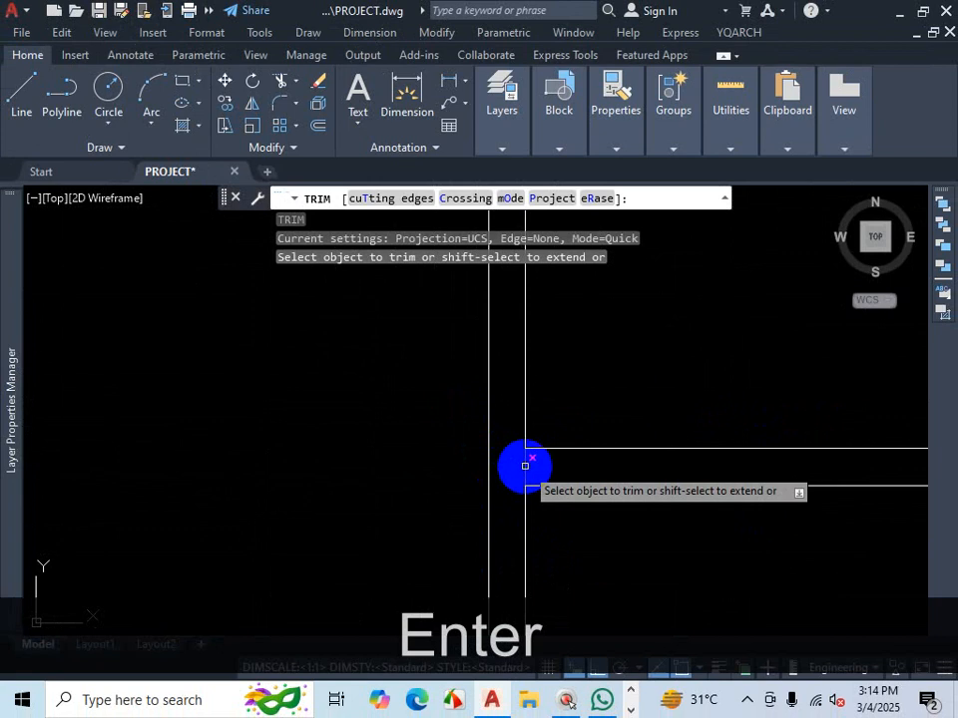
pyautogui.click(525, 472)
pyautogui.scroll(4, 523, 376)
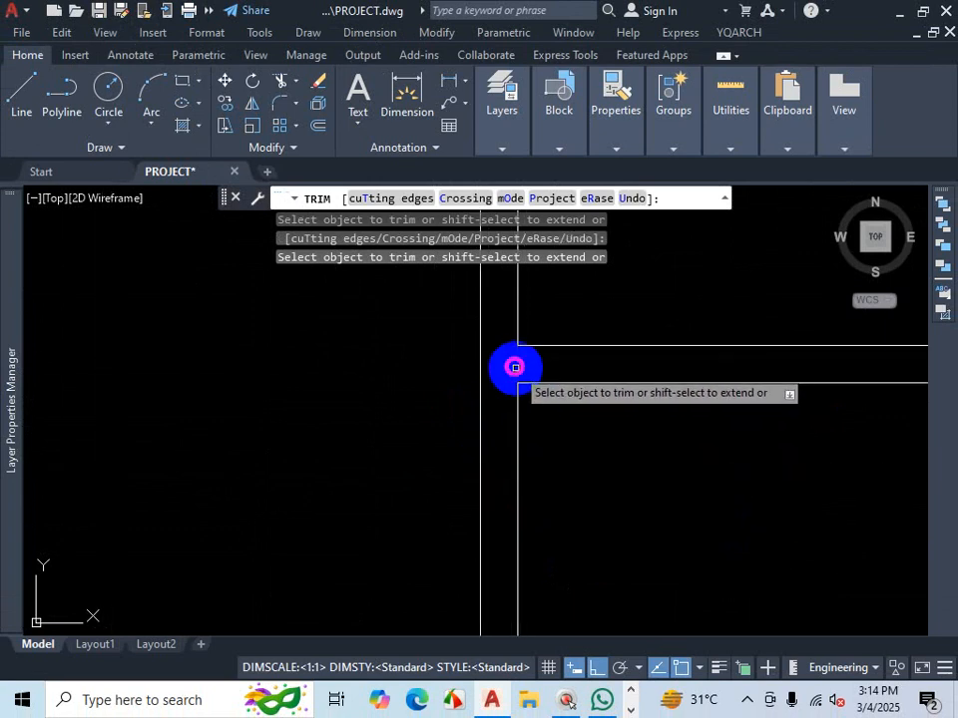
pyautogui.scroll(-9, 469, 402)
pyautogui.scroll(9, 889, 389)
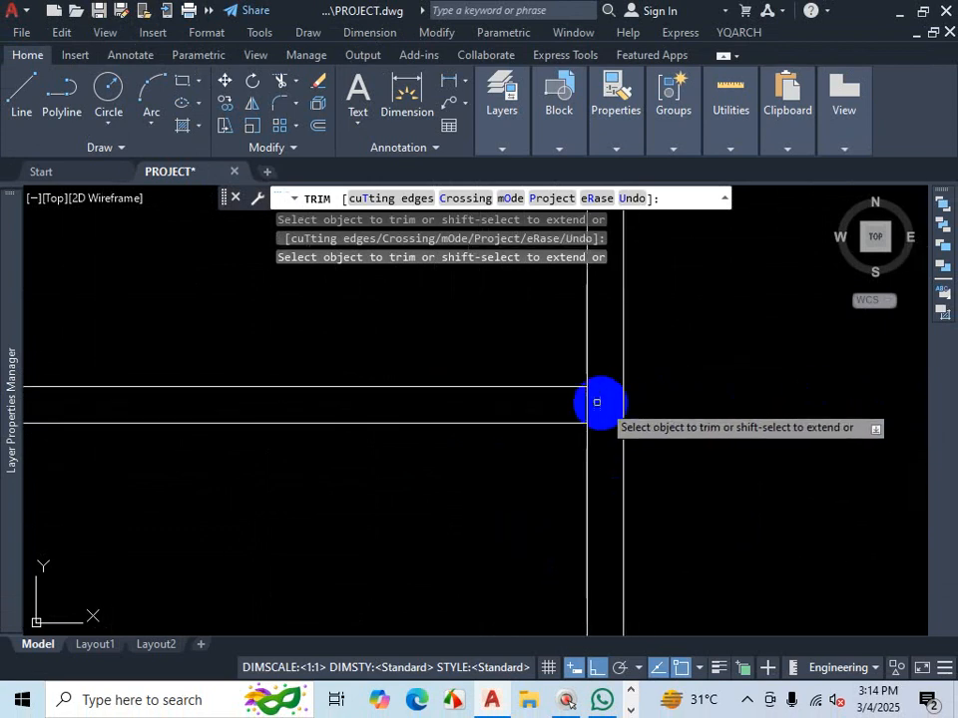
pyautogui.scroll(-5, 608, 379)
pyautogui.scroll(5, 619, 359)
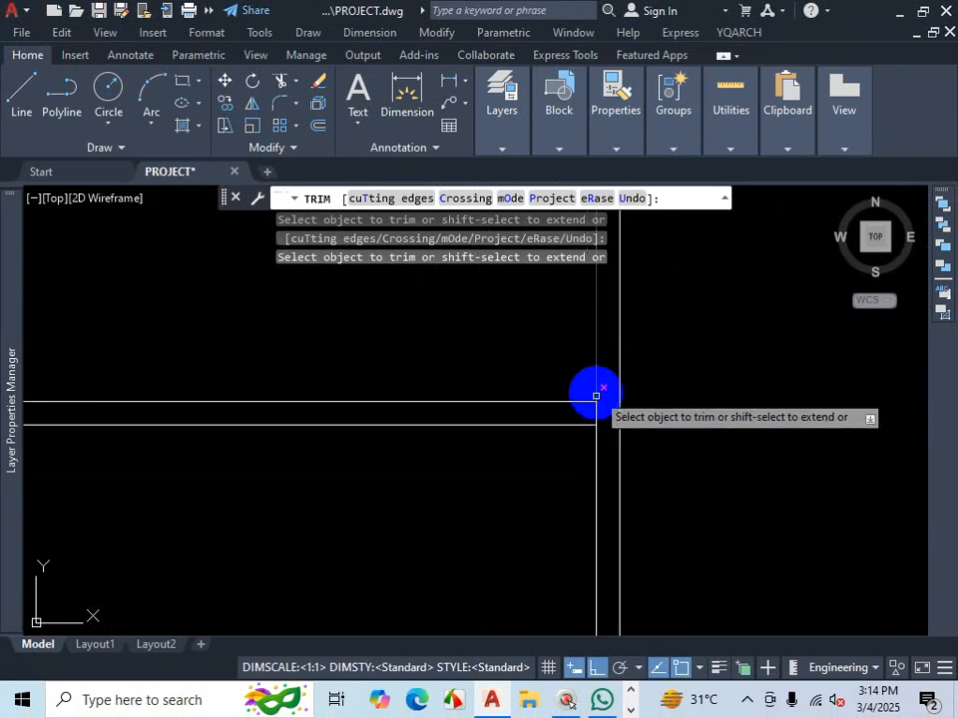
pyautogui.scroll(-3, 773, 416)
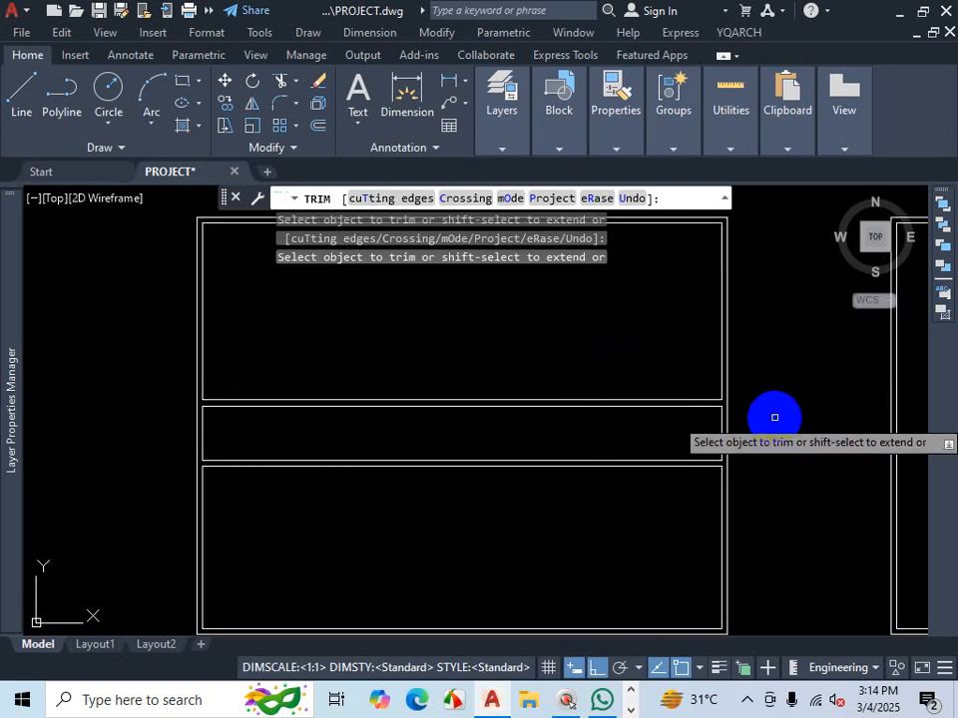
pyautogui.press('Escape')
pyautogui.scroll(-2, 758, 419)
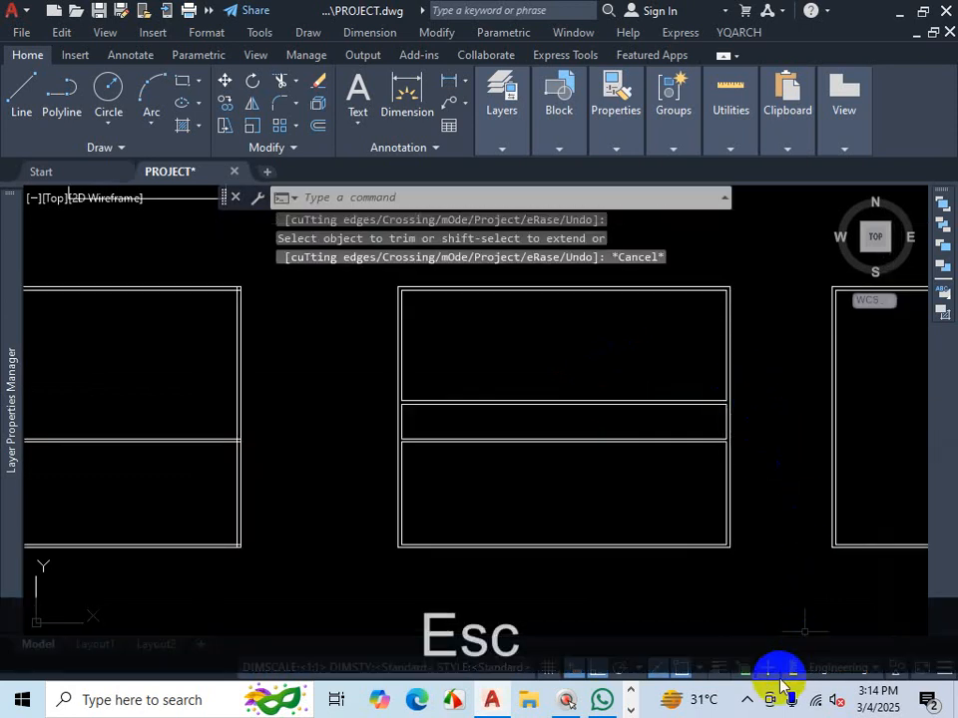
pyautogui.click(747, 703)
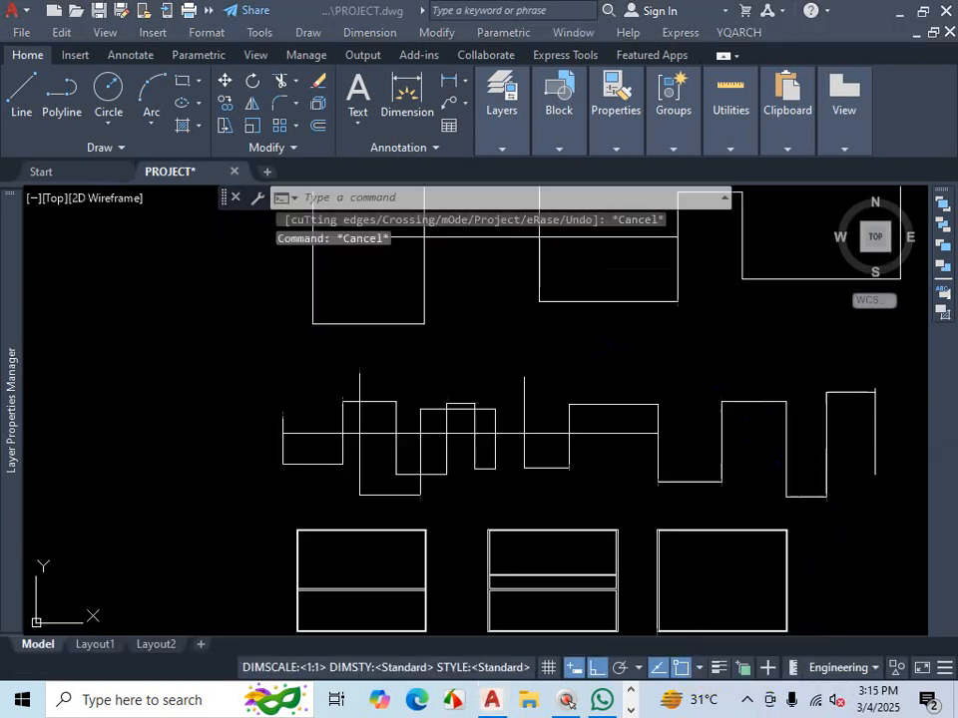
pyautogui.write('tr')
pyautogui.press('Escape')
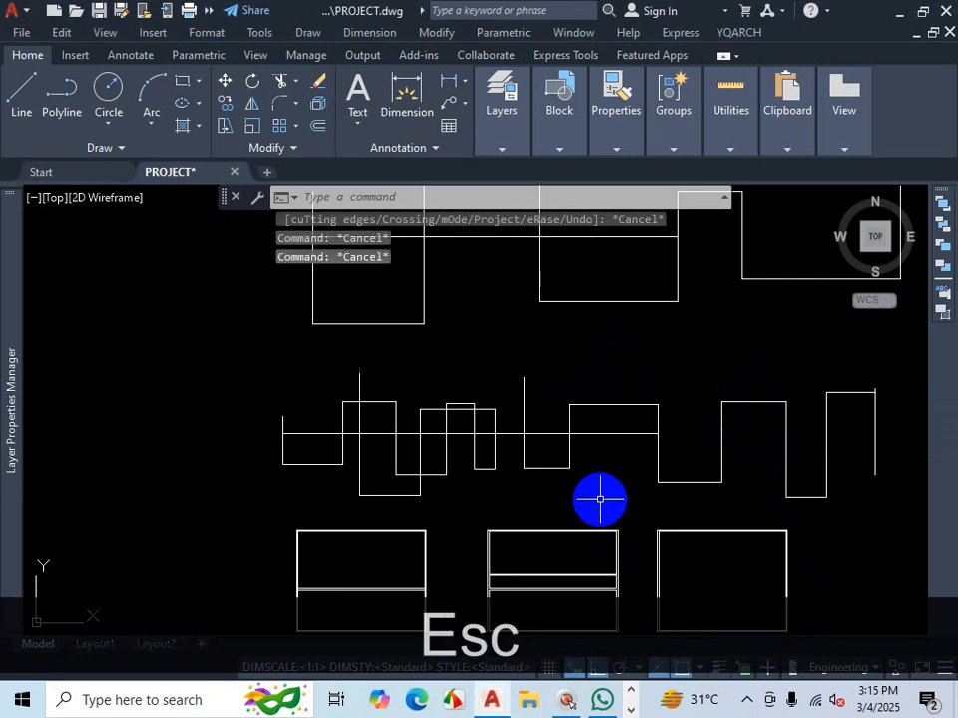
# - Trim the horizontal line segments inside the right-hand notch of the lower stepped outline
pyautogui.write('tr')
pyautogui.press('Return')
pyautogui.scroll(-2, 615, 406)
pyautogui.scroll(4, 593, 427)
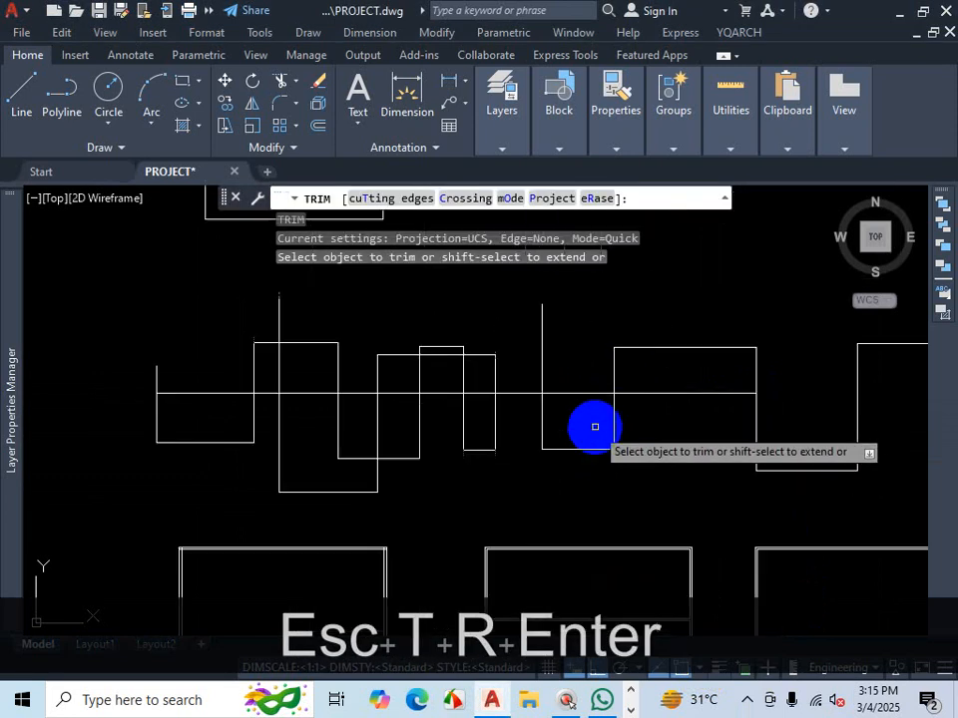
pyautogui.click(647, 394)
pyautogui.click(600, 394)
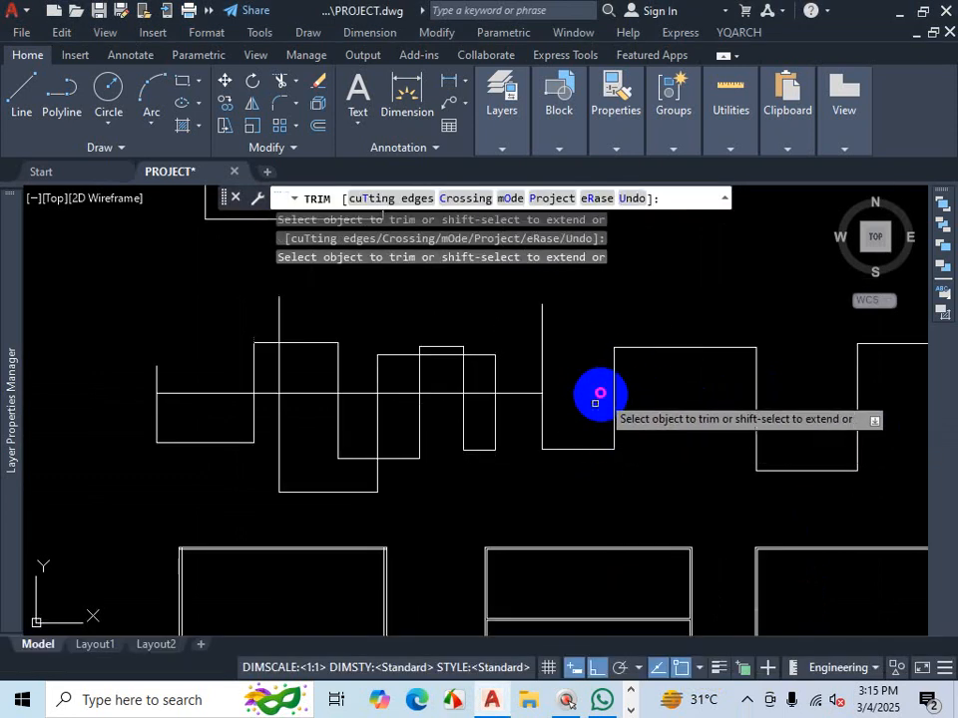
pyautogui.scroll(-4, 697, 460)
pyautogui.scroll(2, 752, 230)
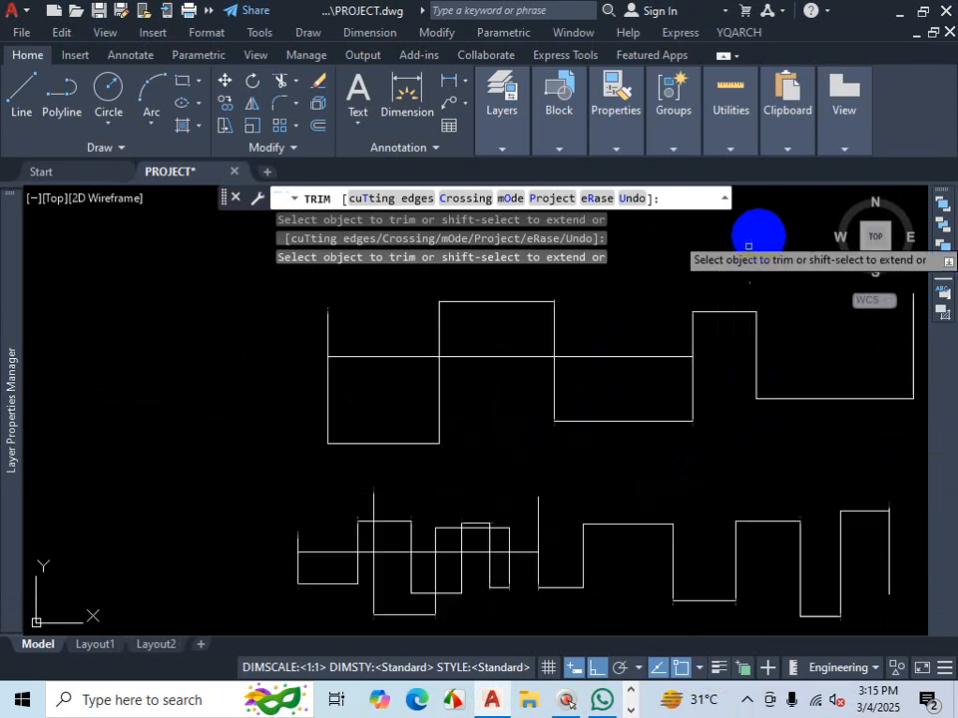
pyautogui.scroll(-2, 677, 389)
pyautogui.scroll(2, 780, 391)
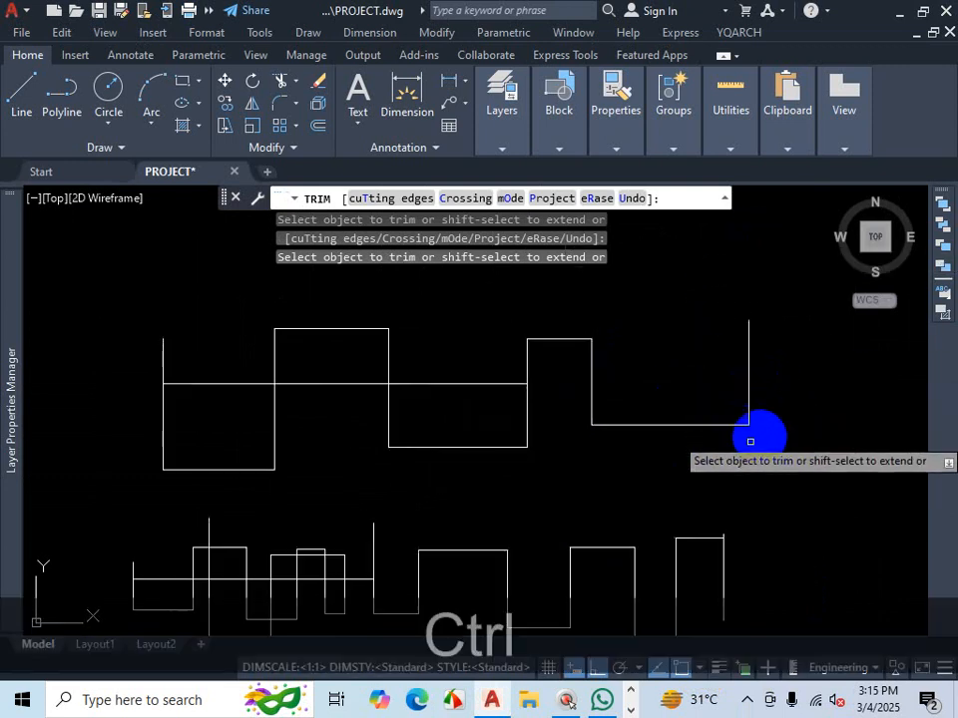
# - Extend the upper stepped outline's horizontal line across its right-hand notch using a shift-selected fence
pyautogui.hotkey('ctrl', '1')
pyautogui.moveTo(393, 355); pyautogui.dragTo(893, 354)
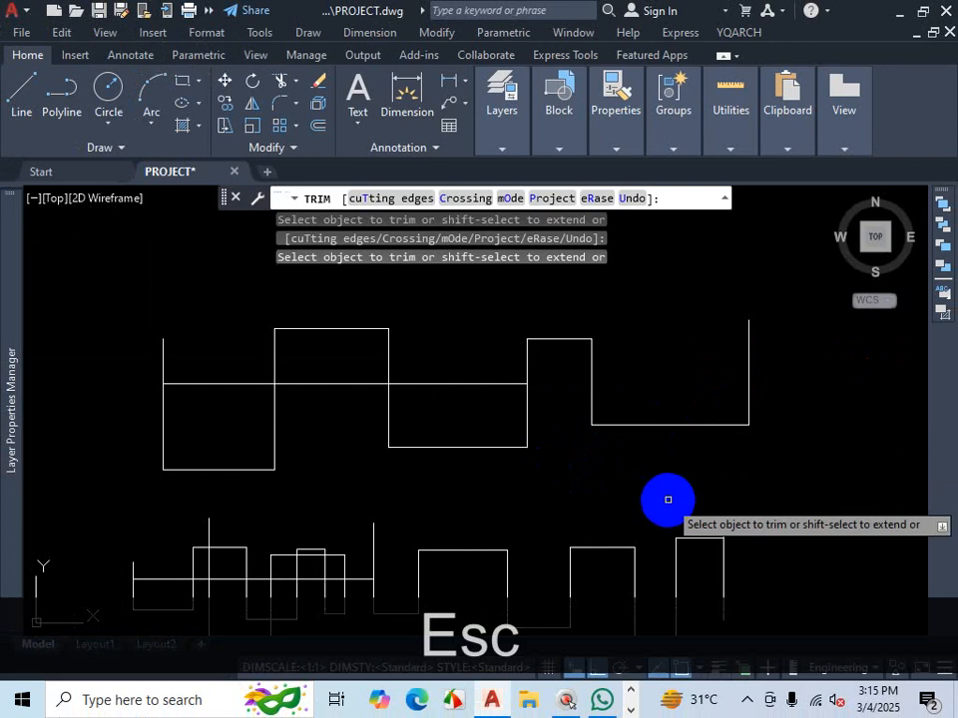
pyautogui.hotkey('ctrl', '1')
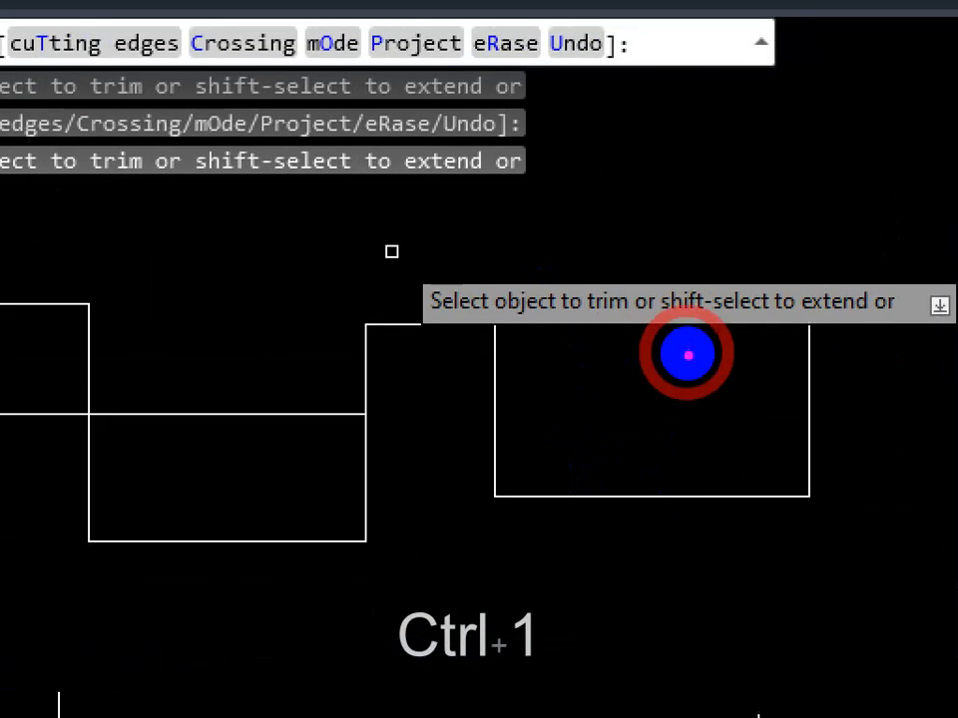
pyautogui.moveTo(724, 361)
pyautogui.mouseDown()
pyautogui.moveTo(713, 353)
pyautogui.moveTo(819, 348)
pyautogui.moveTo(684, 305)
pyautogui.mouseUp()
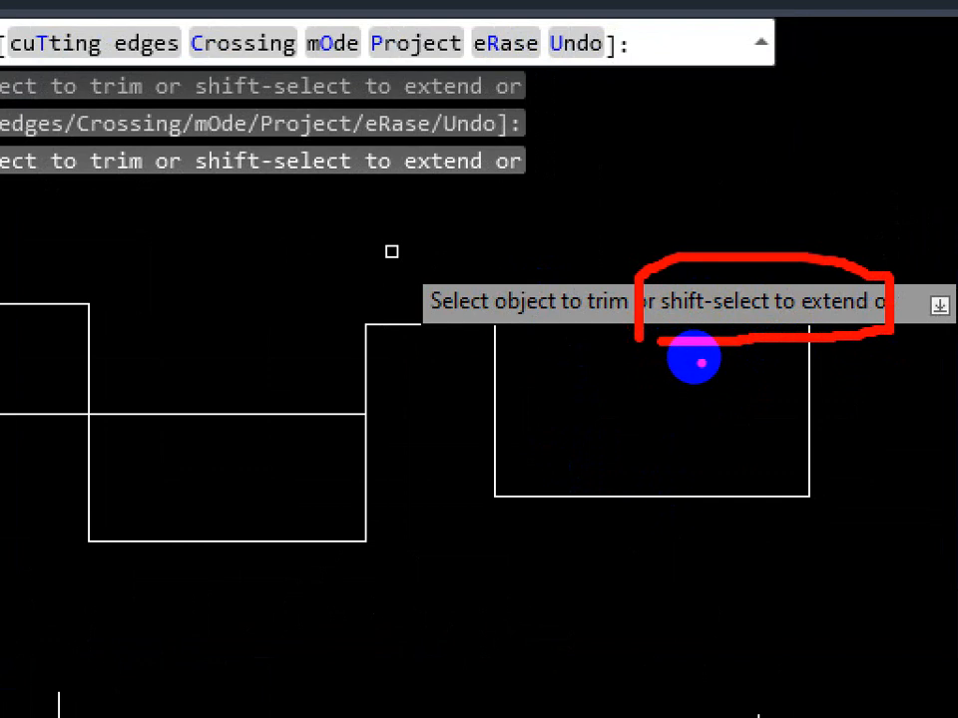
pyautogui.press('Escape')
pyautogui.press('shift')
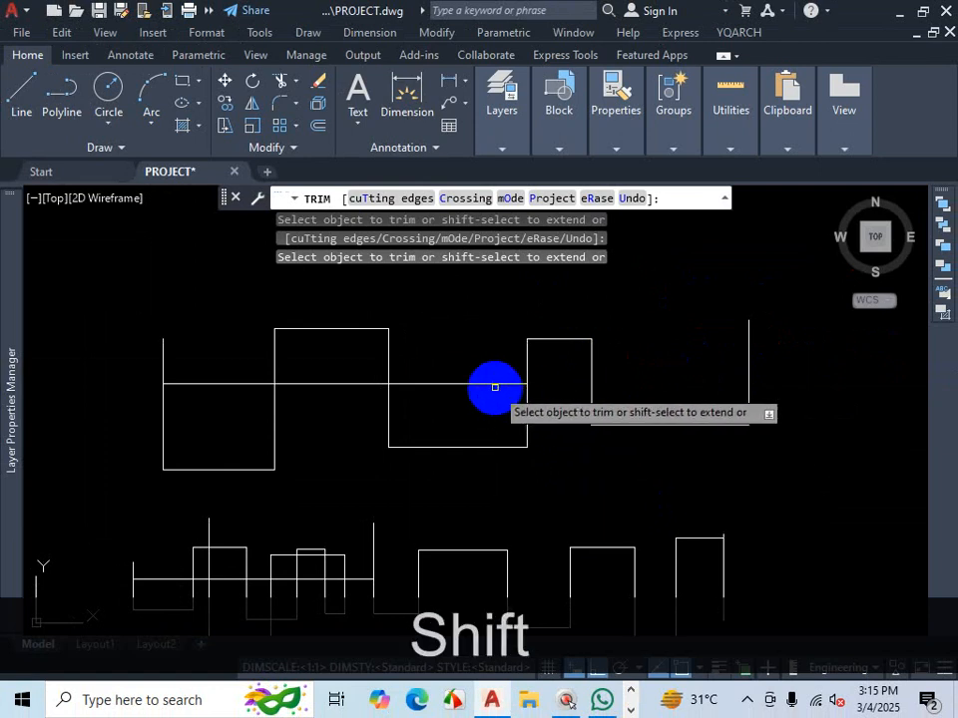
pyautogui.keyDown('shift'); pyautogui.click(571, 382); pyautogui.keyUp('shift')
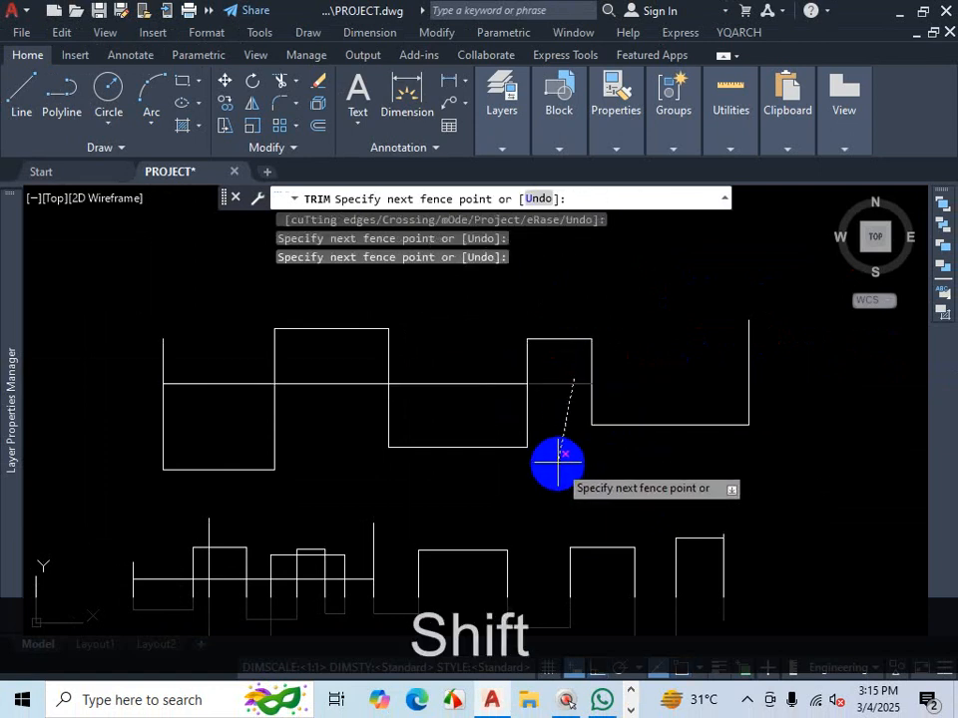
pyautogui.keyDown('shift'); pyautogui.rightClick(575, 409); pyautogui.keyUp('shift')
pyautogui.click(540, 420)
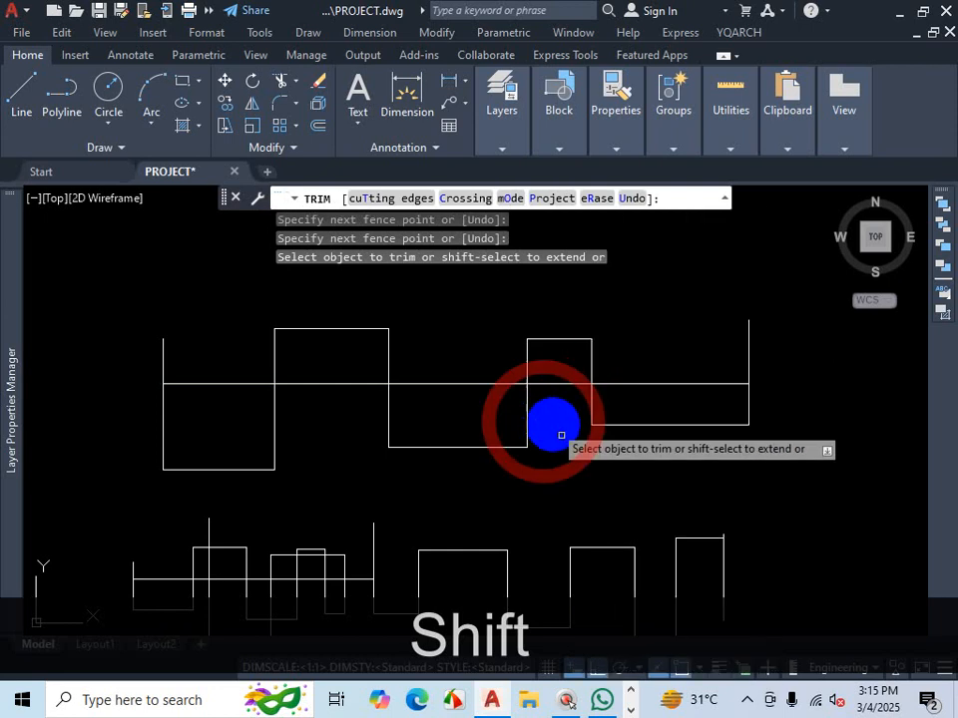
# - Extend the lower outline's horizontal line across the notches to the vertical line on its right
pyautogui.scroll(-4, 501, 486)
pyautogui.scroll(4, 491, 540)
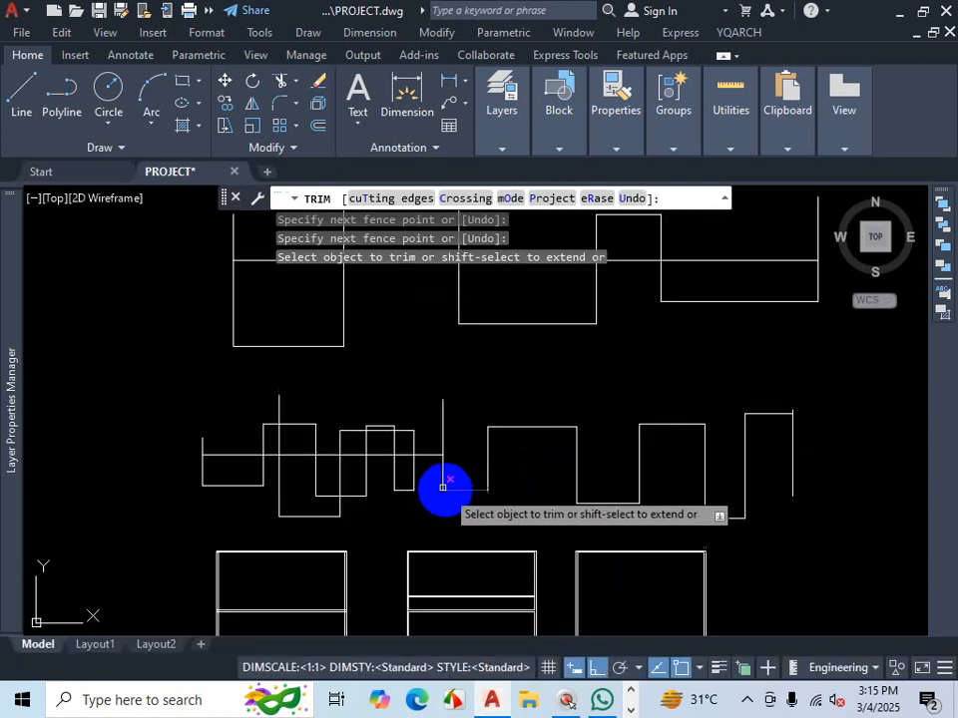
pyautogui.scroll(3, 404, 454)
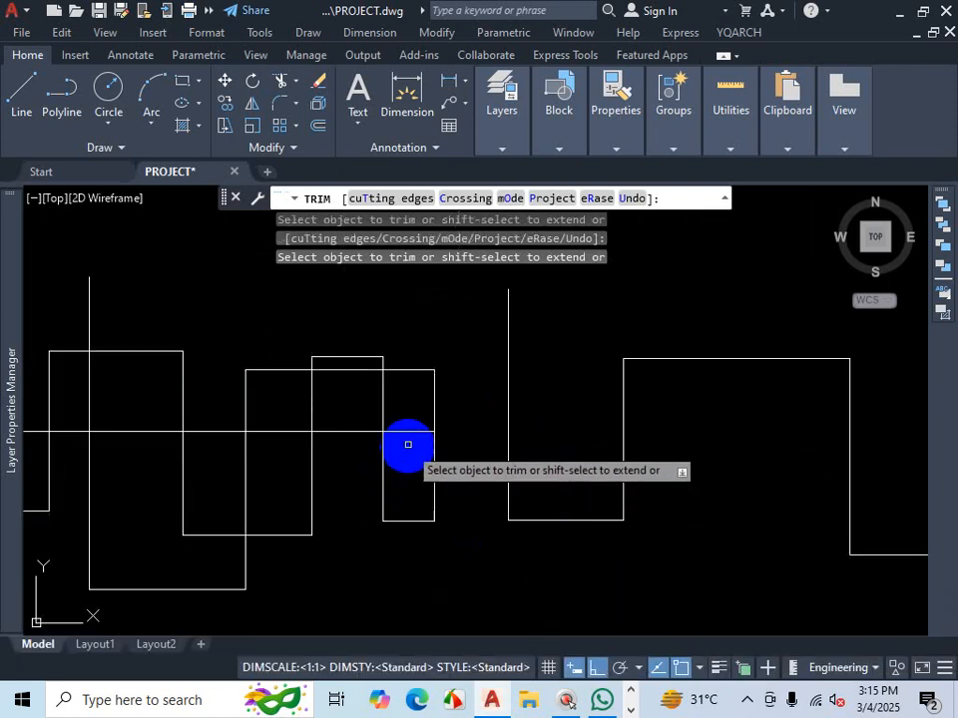
pyautogui.click(408, 435)
pyautogui.click(408, 440)
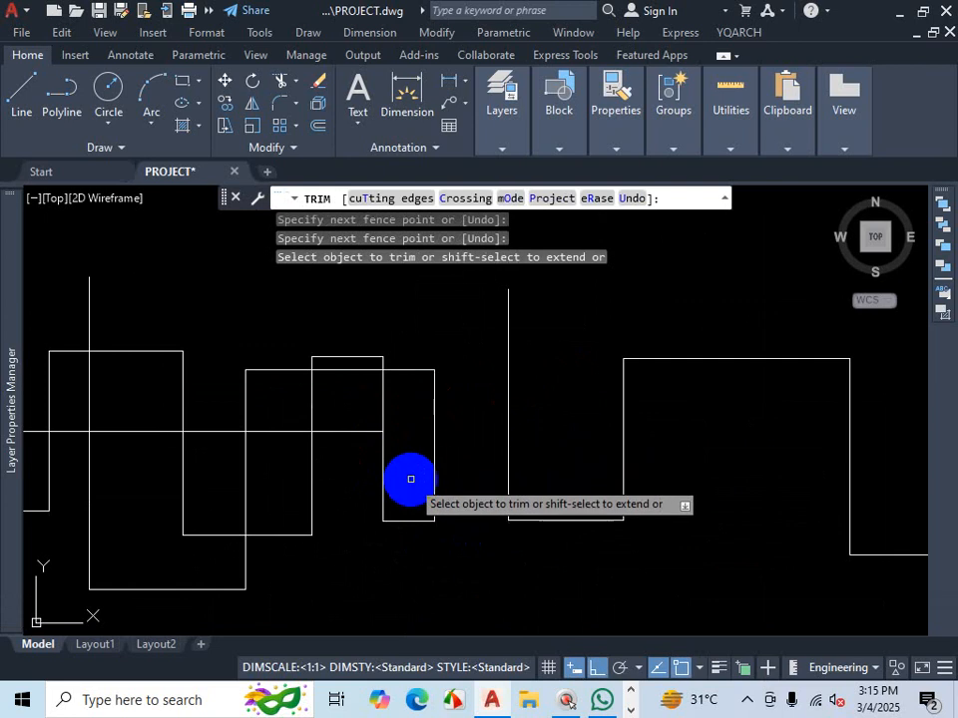
pyautogui.keyDown('shift'); pyautogui.click(354, 430); pyautogui.keyUp('shift')
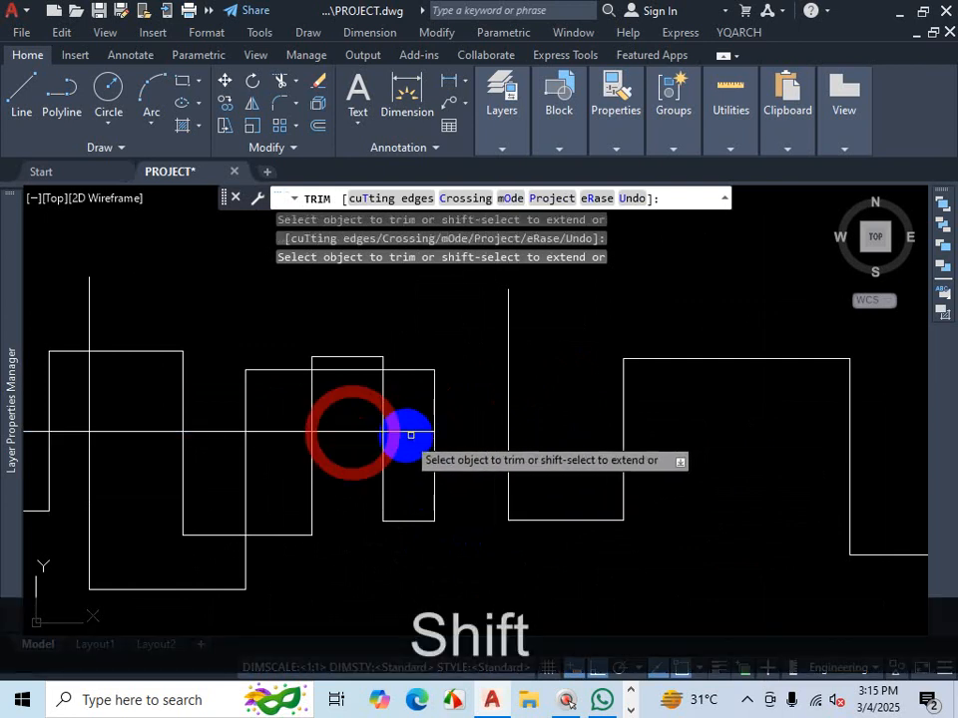
pyautogui.keyDown('shift'); pyautogui.click(484, 432); pyautogui.keyUp('shift')
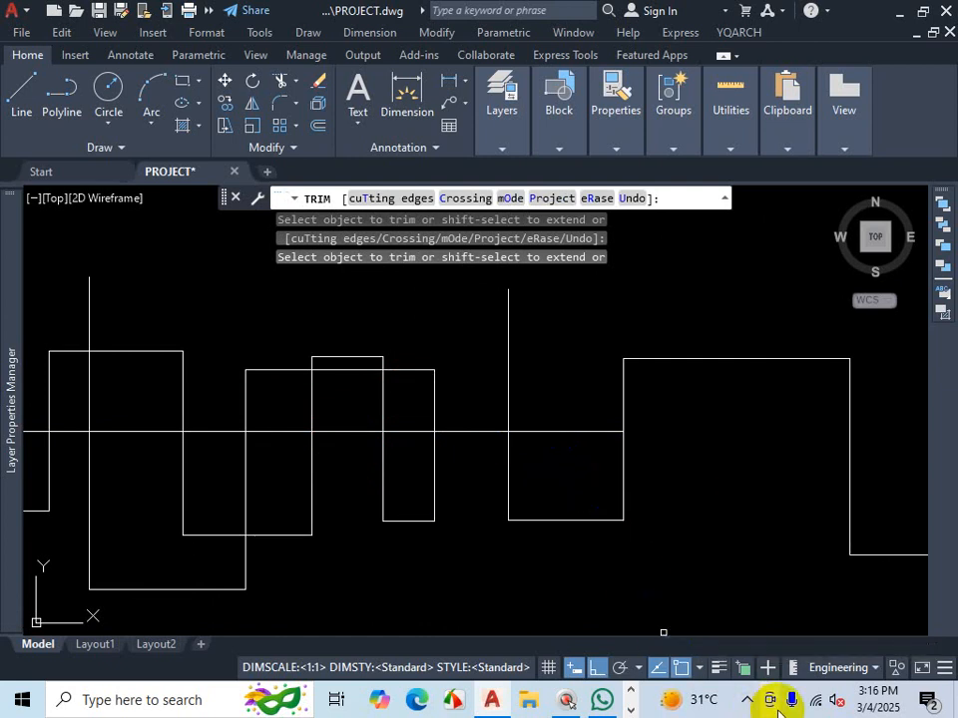
# - Switch to the PLAN-3 PDF in the browser and examine the master bedroom's wall layout
pyautogui.click(747, 700)
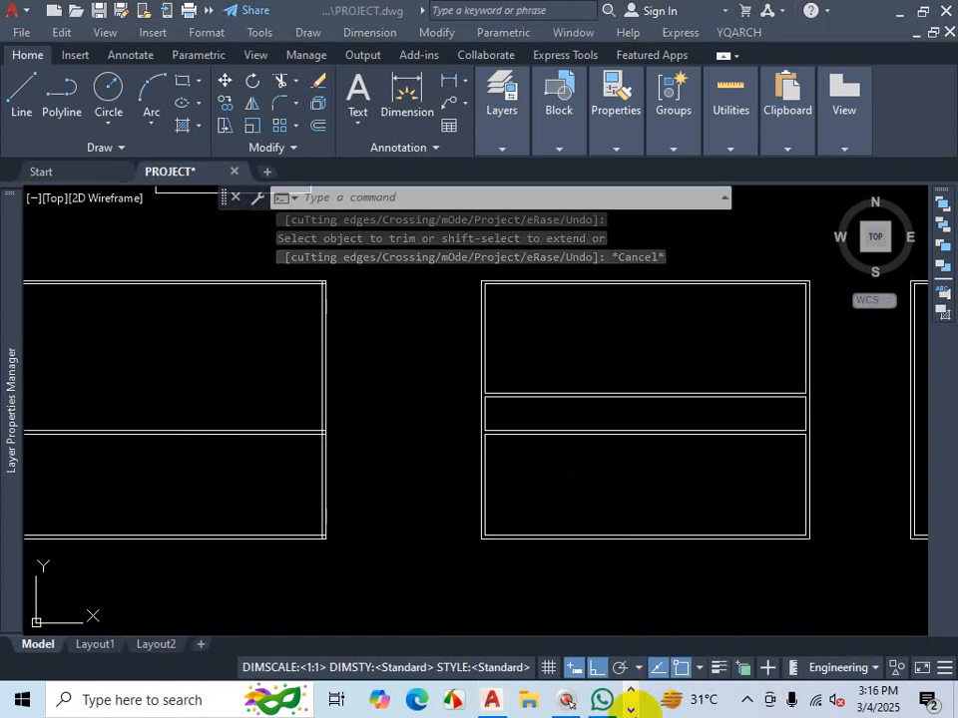
pyautogui.click(382, 699)
pyautogui.hotkey('ctrl', '1')
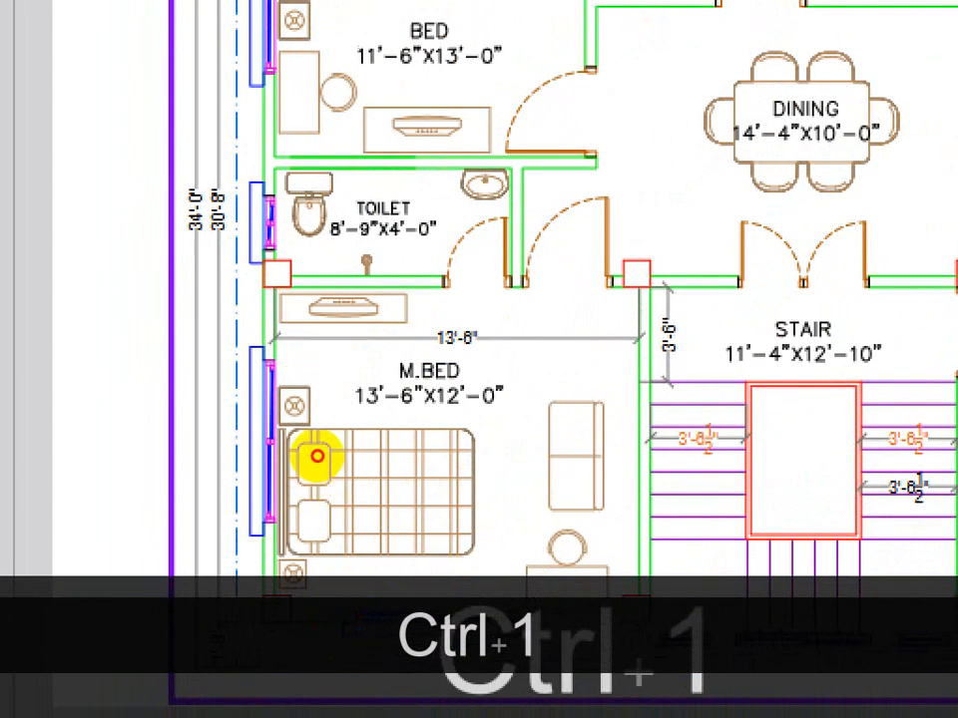
pyautogui.moveTo(317, 456); pyautogui.dragTo(310, 608)
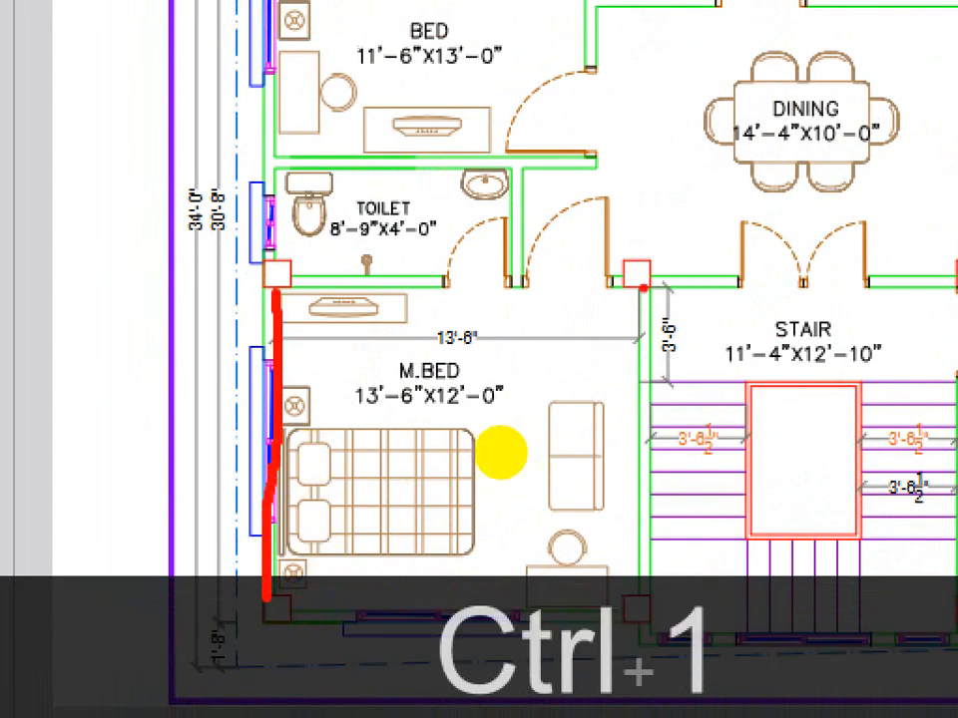
pyautogui.moveTo(500, 453); pyautogui.dragTo(499, 589)
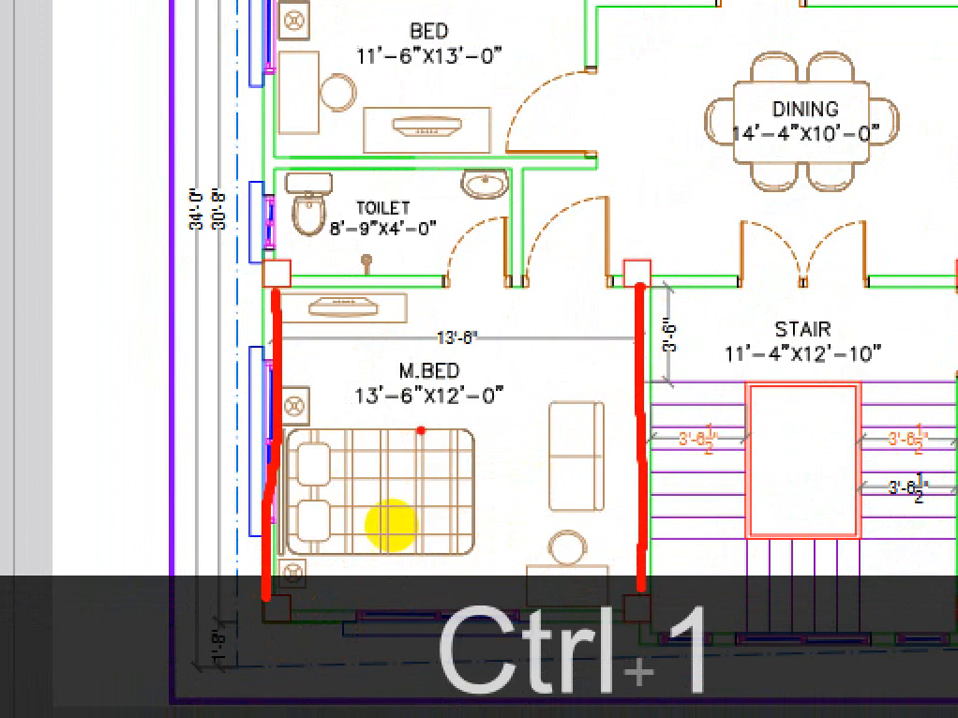
pyautogui.moveTo(365, 414); pyautogui.dragTo(459, 415)
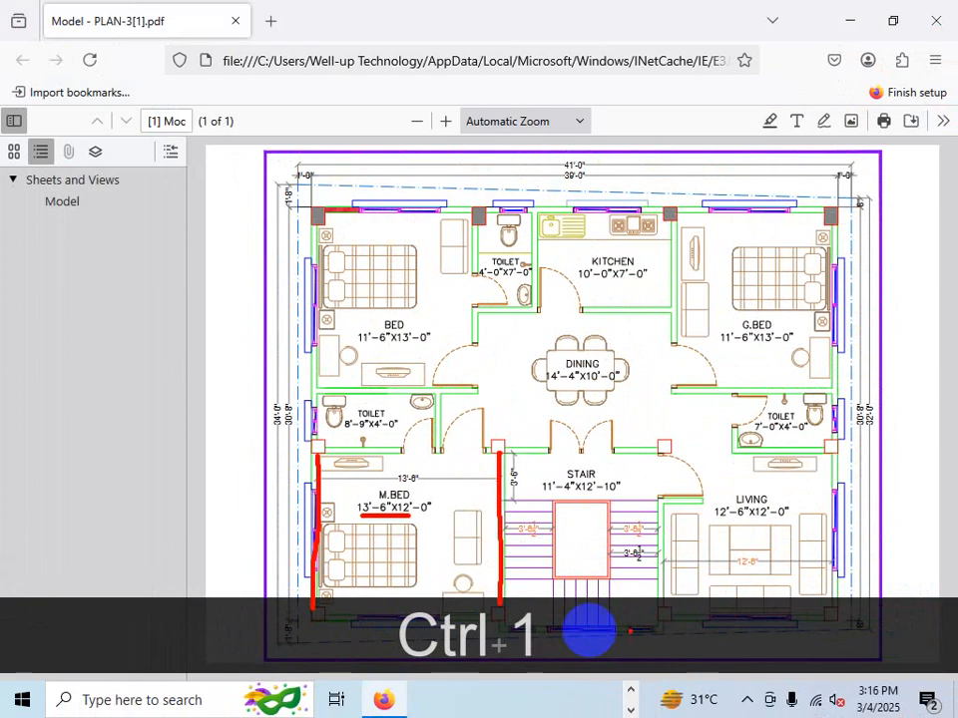
# - Examine the stair and living room walls on the PLAN-3 PDF and return to the PROJECT drawing
pyautogui.moveTo(835, 482)
pyautogui.mouseDown()
pyautogui.moveTo(835, 531)
pyautogui.moveTo(667, 510)
pyautogui.moveTo(720, 494)
pyautogui.mouseUp()
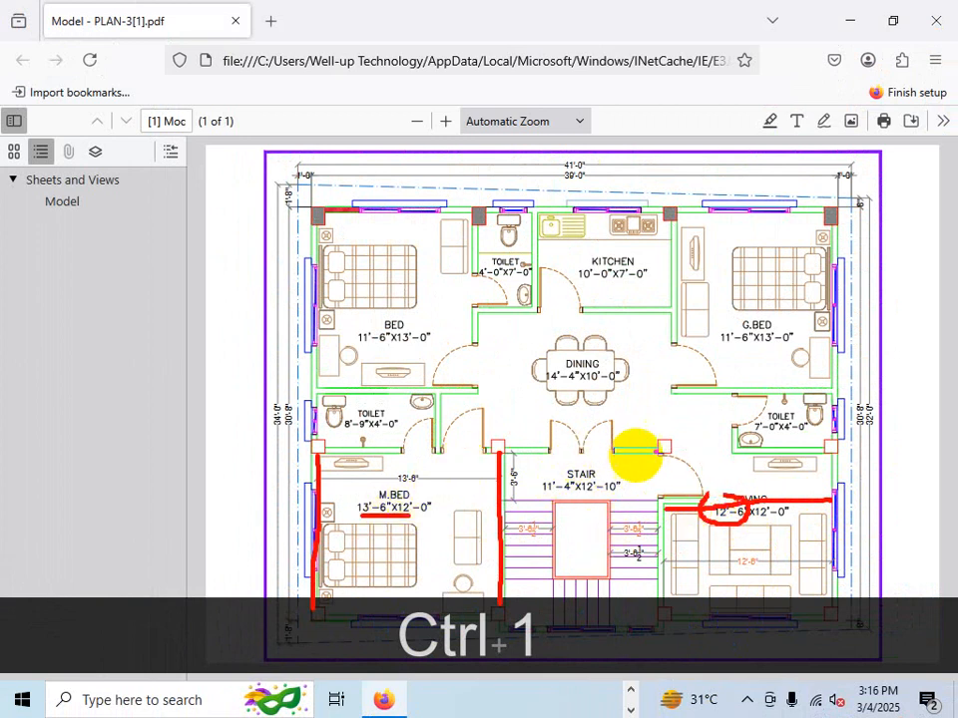
pyautogui.moveTo(663, 446); pyautogui.dragTo(665, 452)
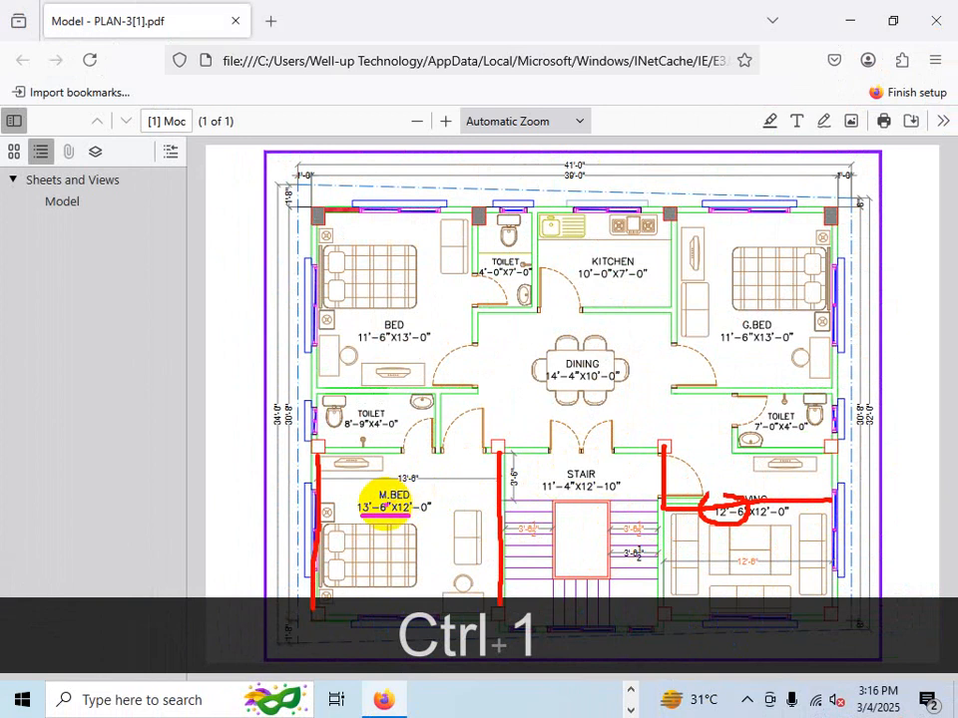
pyautogui.press('Escape')
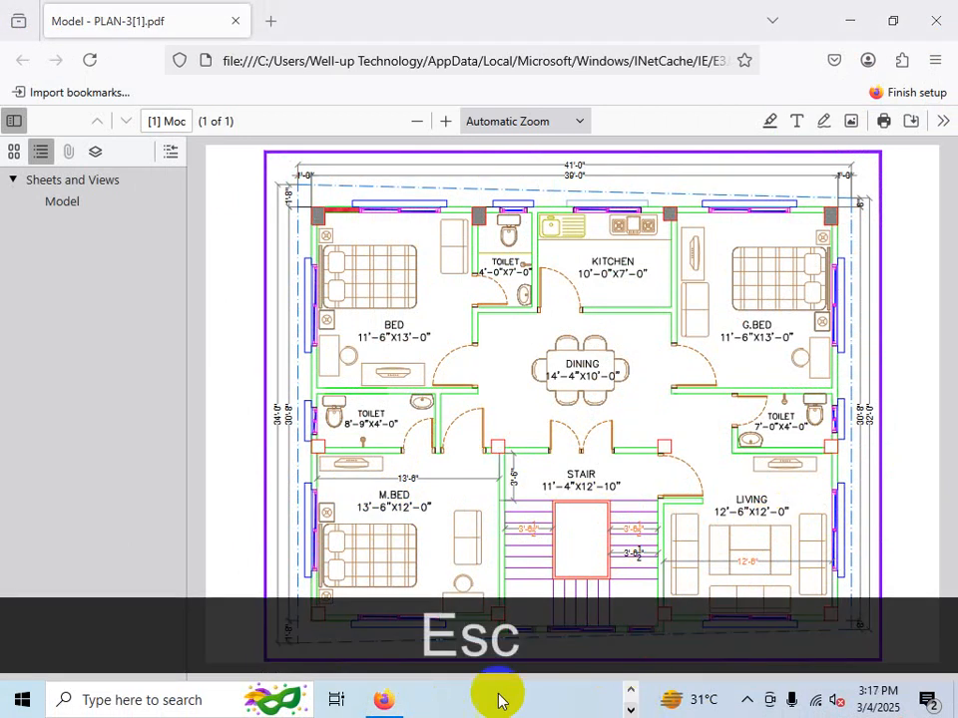
pyautogui.click(631, 697)
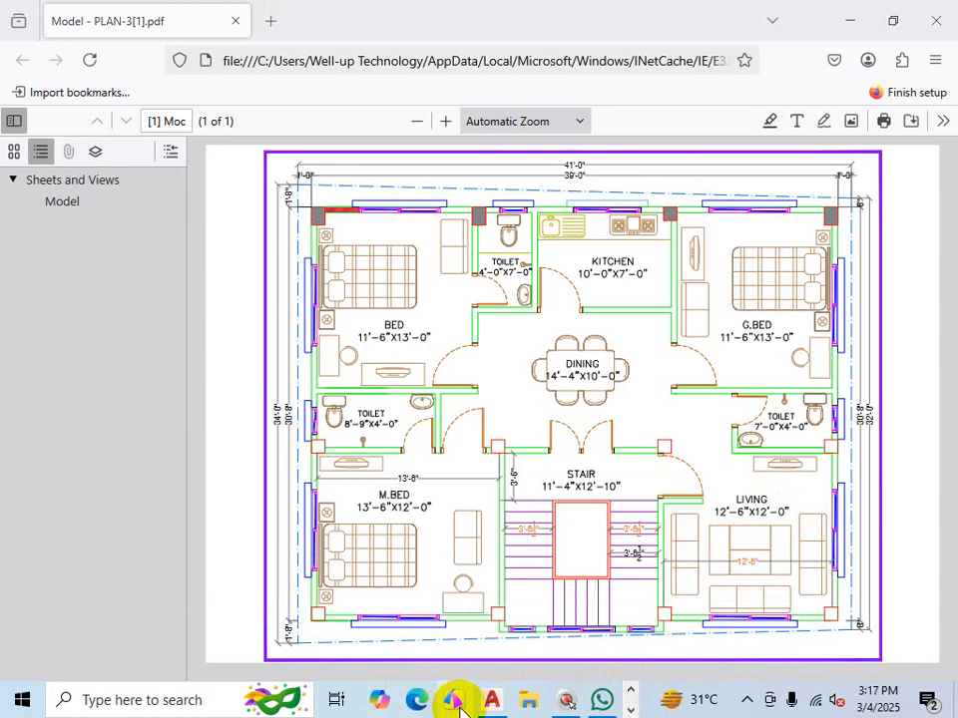
pyautogui.click(491, 699)
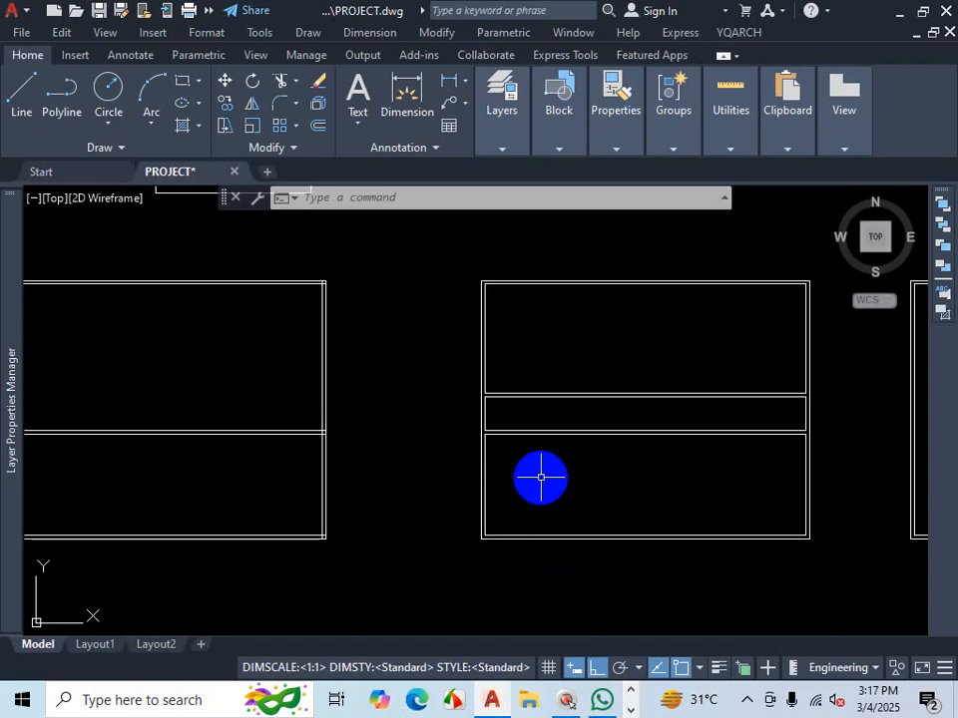
# - Offset the lower block's left inner wall line 13'6 to the right using Offset's through option
pyautogui.press('Escape')
pyautogui.write('o')
pyautogui.press('Return')
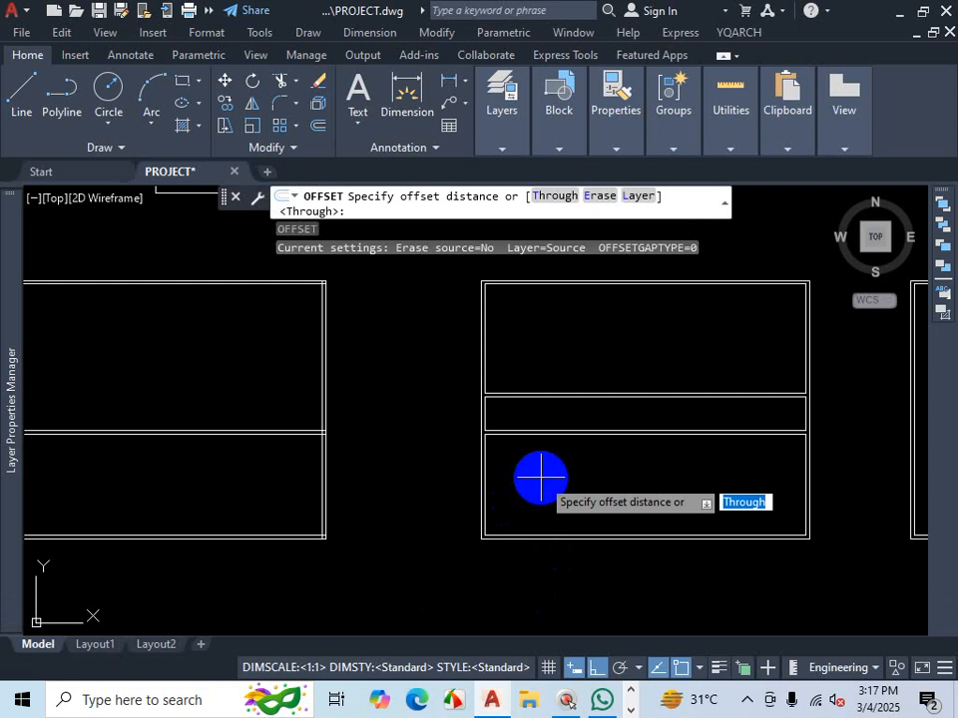
pyautogui.press('Return')
pyautogui.scroll(5, 528, 499)
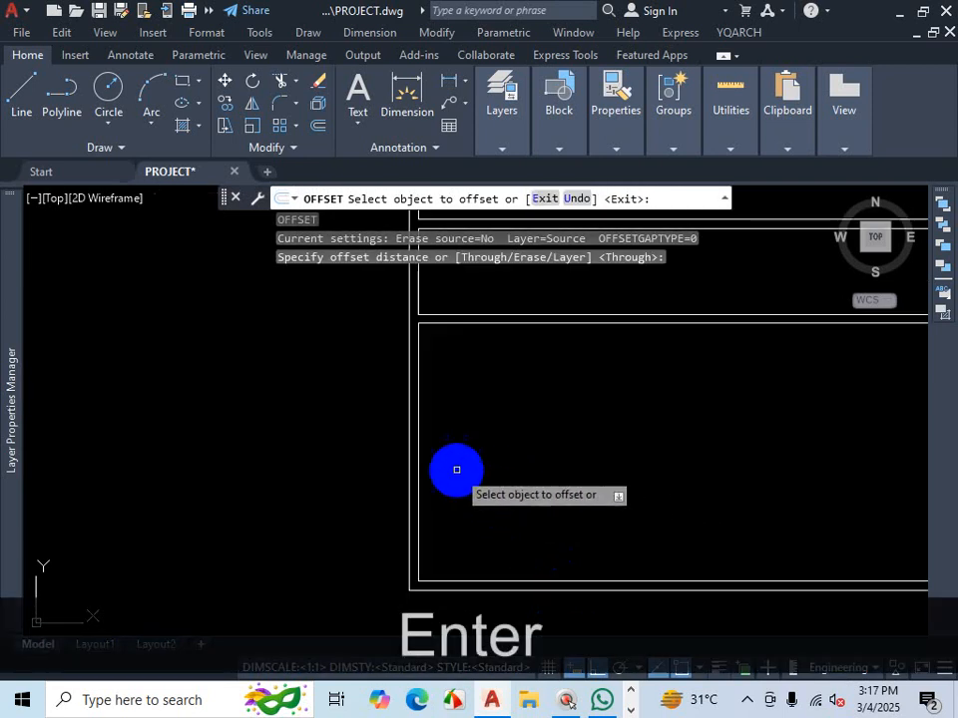
pyautogui.click(419, 456)
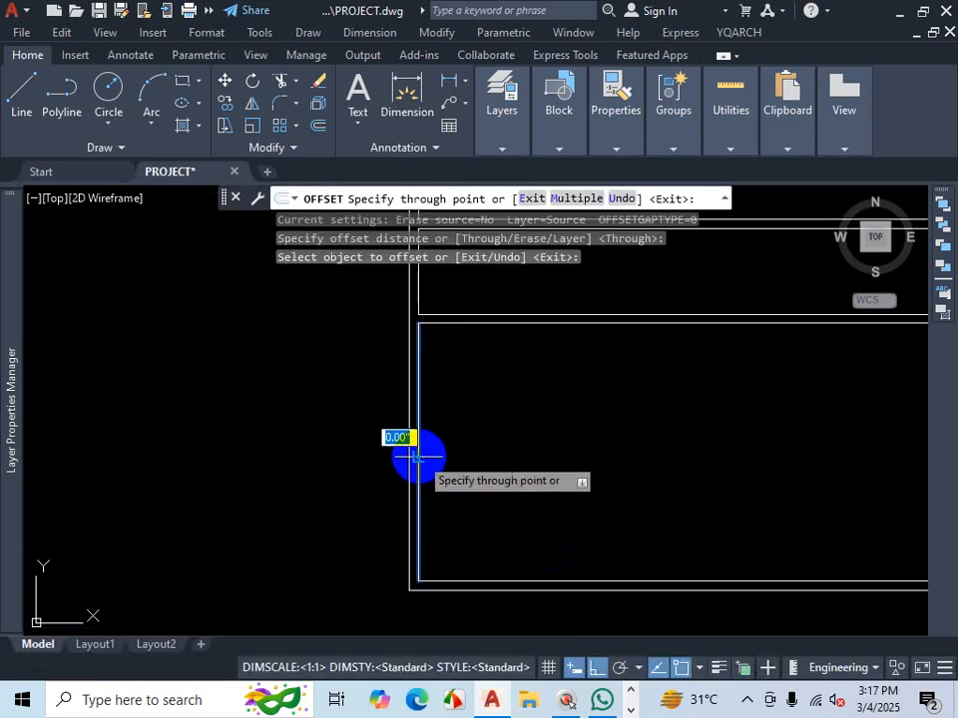
pyautogui.write('13')
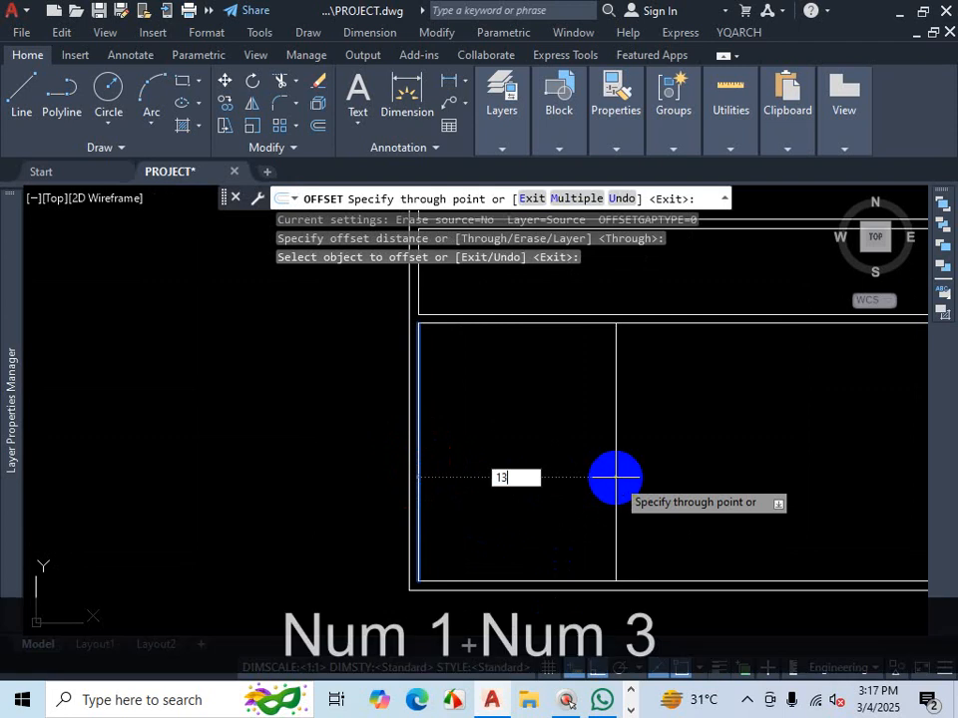
pyautogui.write("'6")
pyautogui.press('Return')
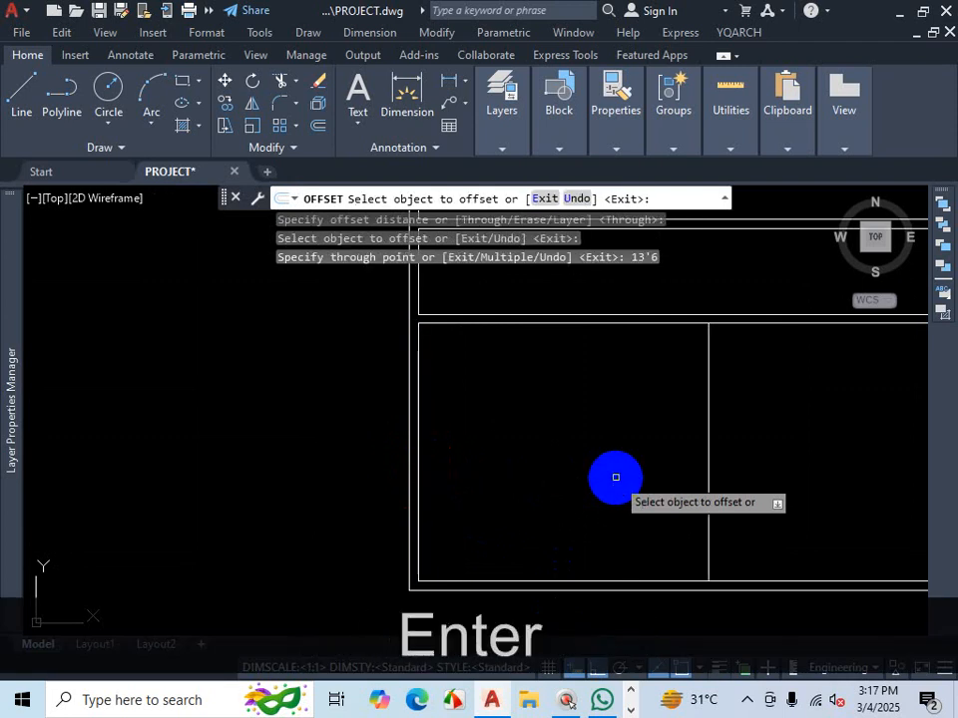
# - Offset the new line 5 to the right to give the master bedroom wall its thickness
pyautogui.scroll(-4, 615, 477)
pyautogui.scroll(4, 605, 421)
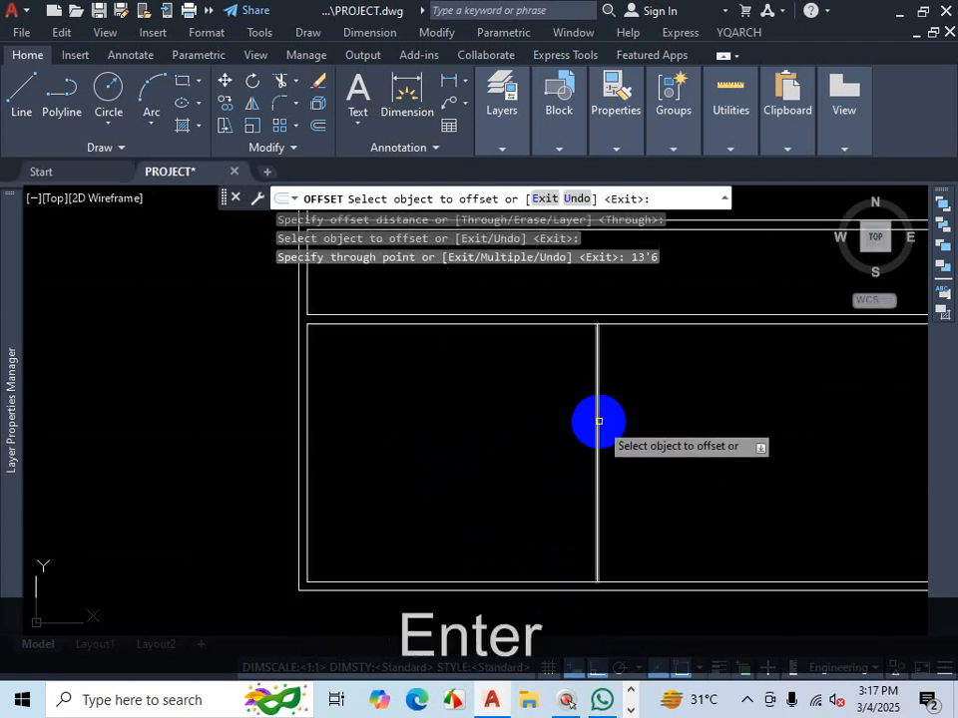
pyautogui.click(599, 421)
pyautogui.write('5')
pyautogui.press('Return')
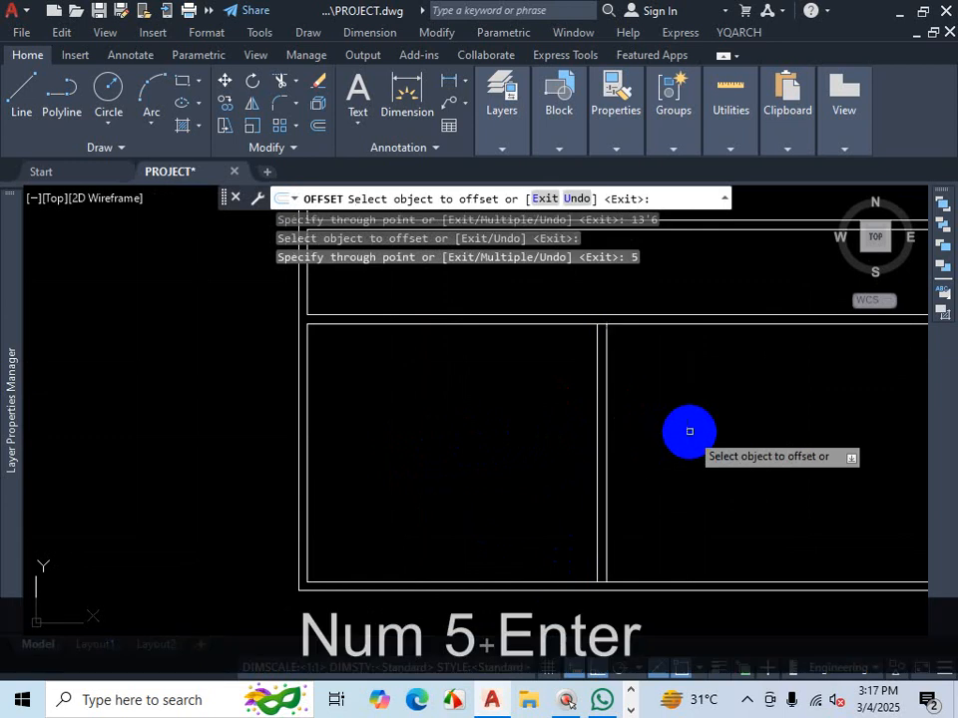
# - Offset the lower block's right inner wall line 12'6 to the left and the new line a further 5
pyautogui.scroll(-3, 530, 400)
pyautogui.scroll(4, 761, 403)
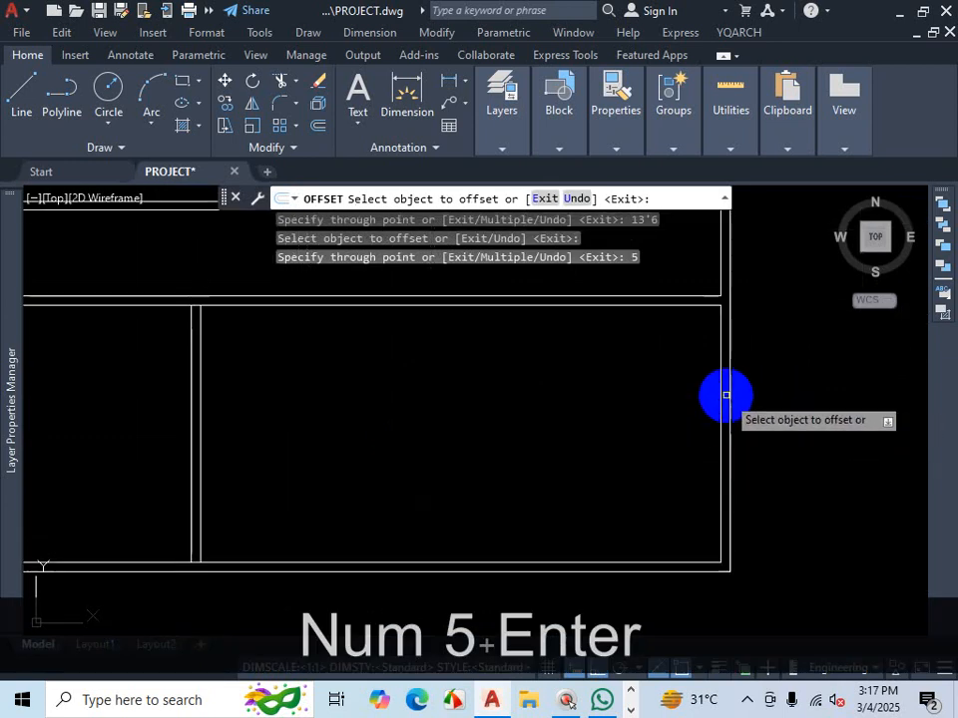
pyautogui.click(721, 391)
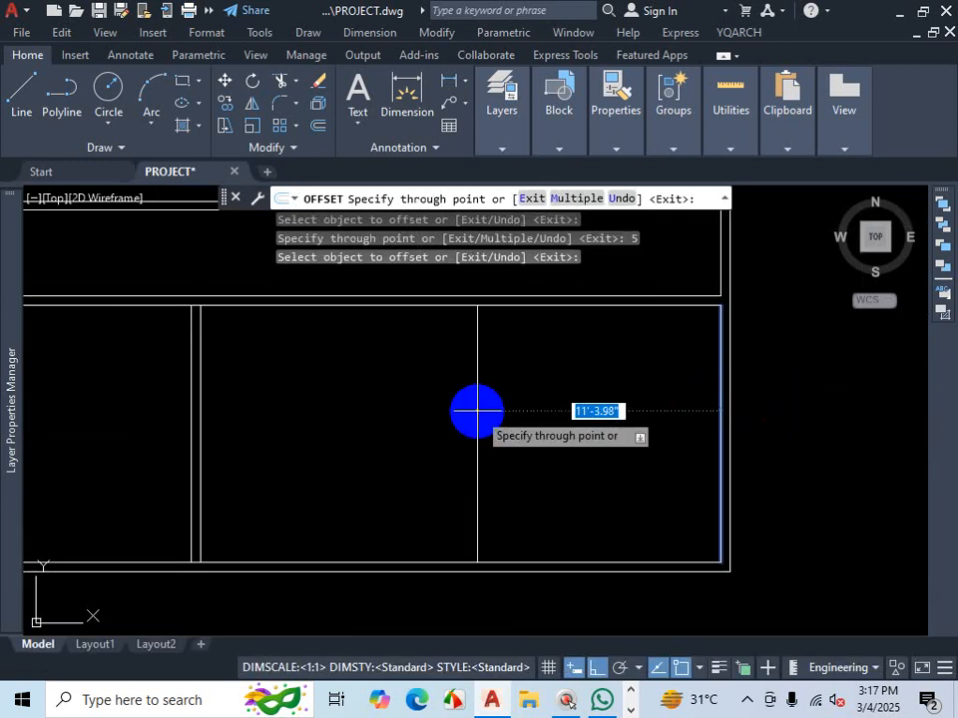
pyautogui.write("12'6")
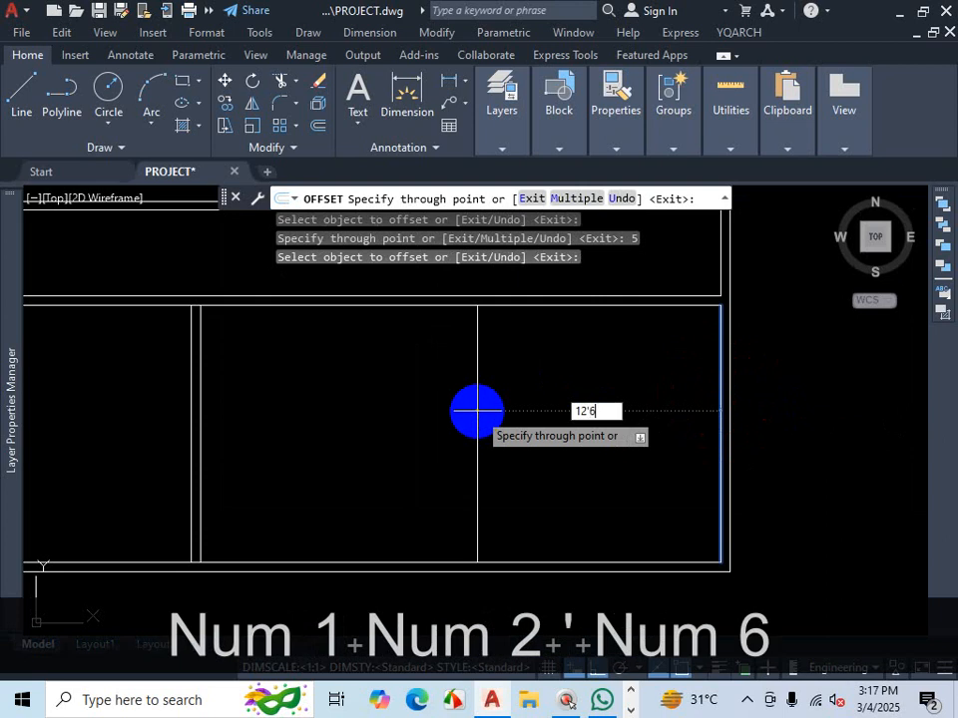
pyautogui.press('Return')
pyautogui.click(452, 401)
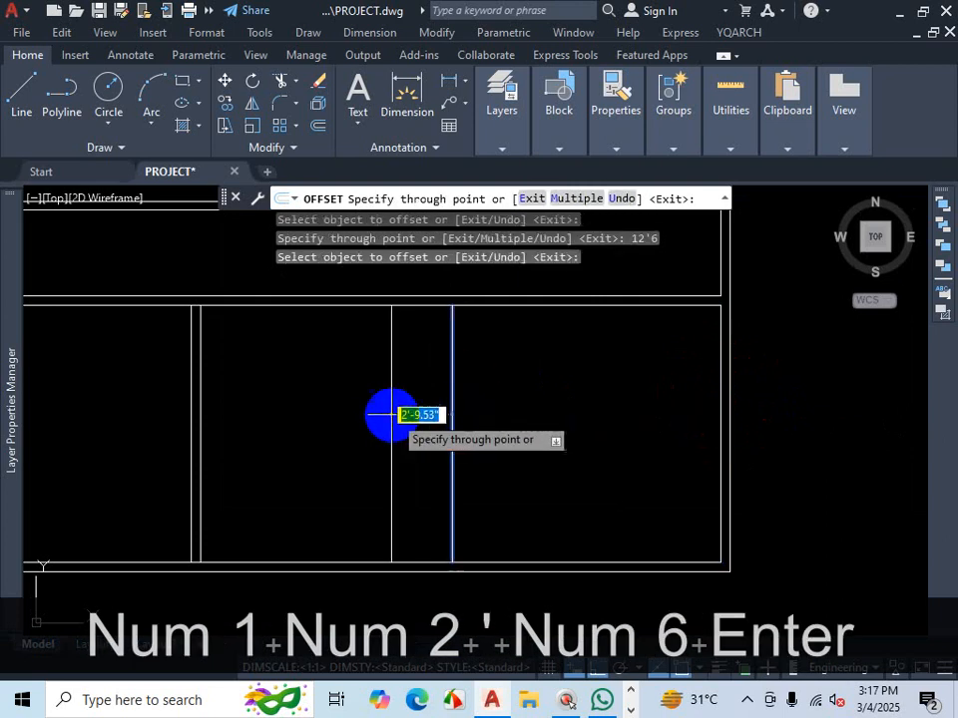
pyautogui.write('5')
pyautogui.press('Return')
# - Check the PLAN-3 PDF briefly and return to the drawing
pyautogui.scroll(-2, 555, 417)
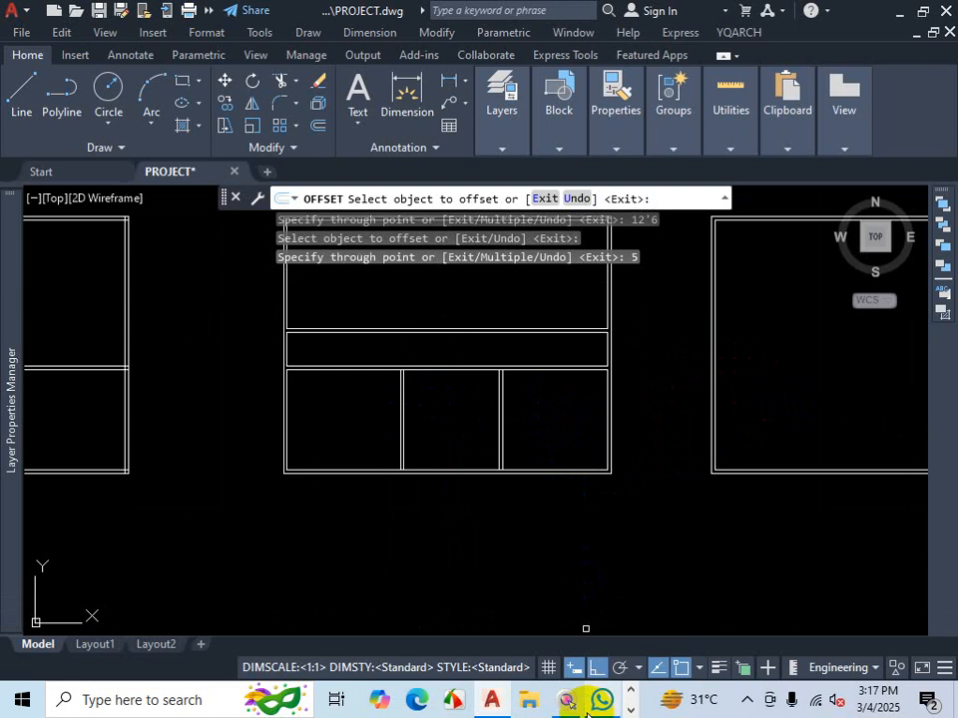
pyautogui.click(383, 699)
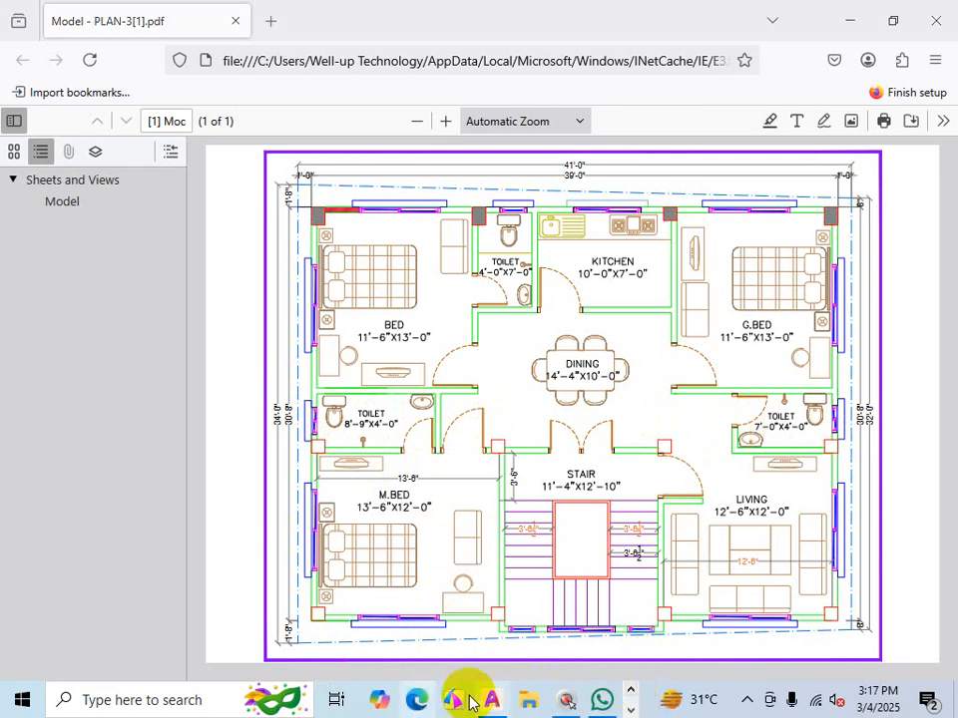
pyautogui.click(492, 699)
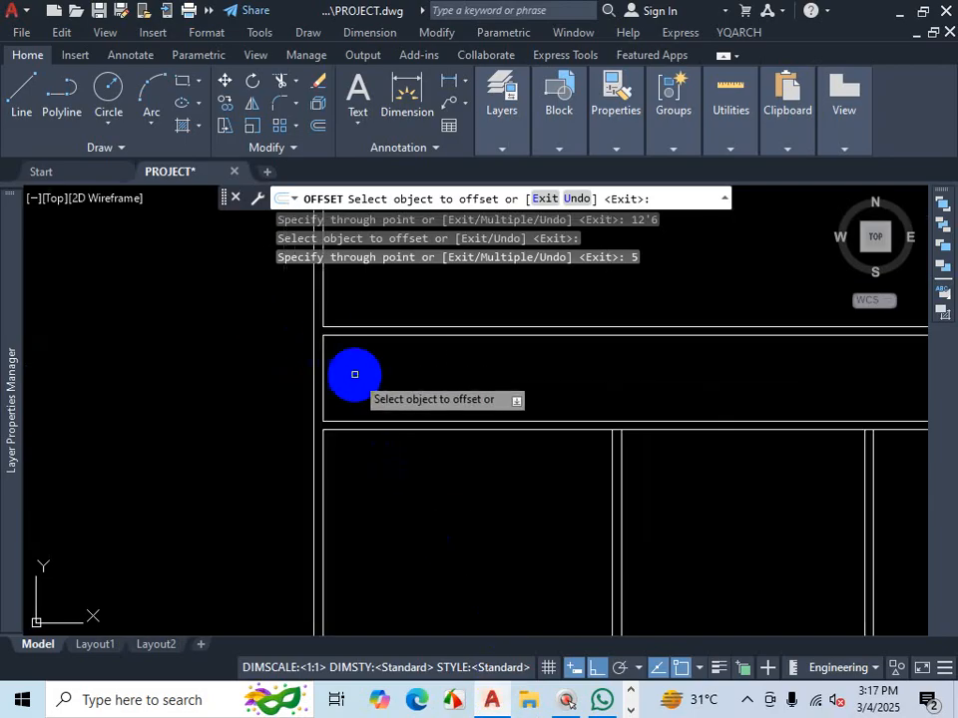
# - Offset the middle band's left inner wall line 8'9 to the right and the new line a further 5
pyautogui.scroll(3, 354, 374)
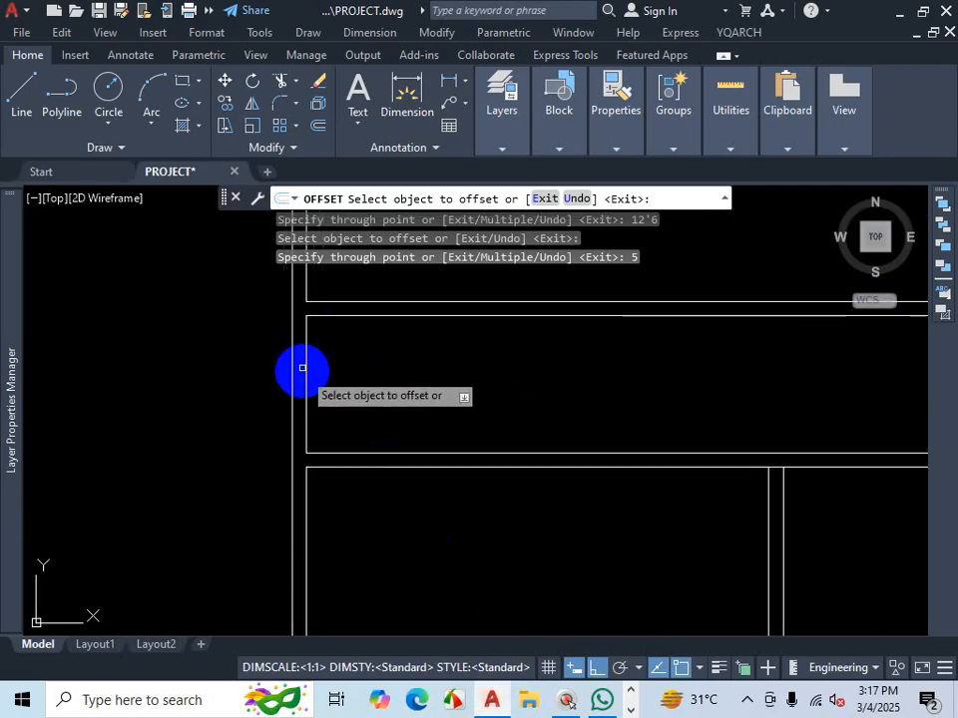
pyautogui.click(306, 361)
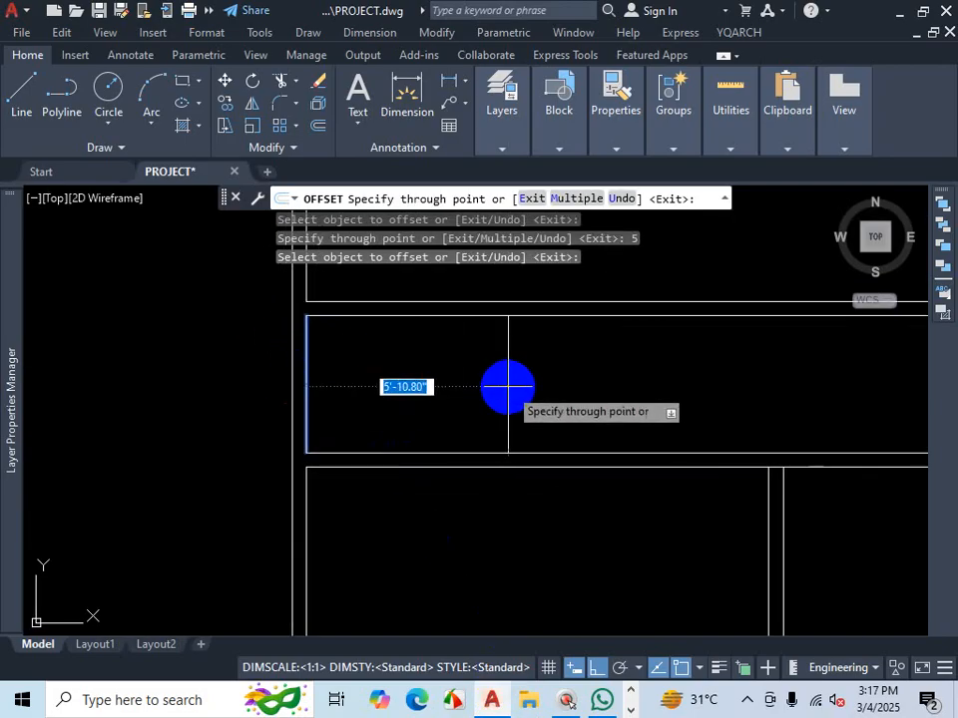
pyautogui.write("8'9")
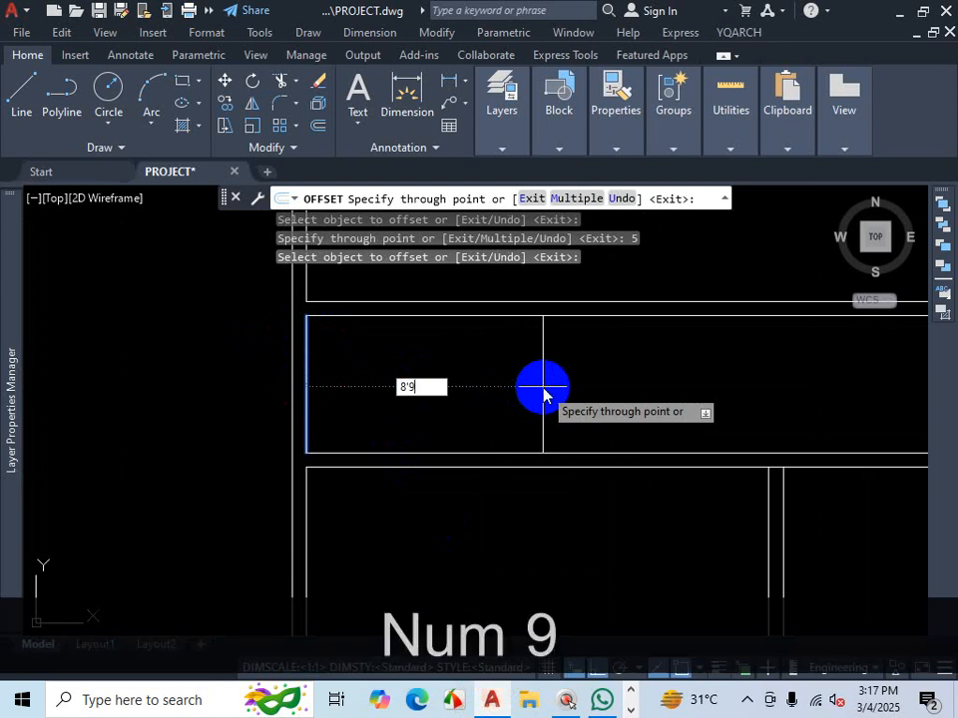
pyautogui.press('Return')
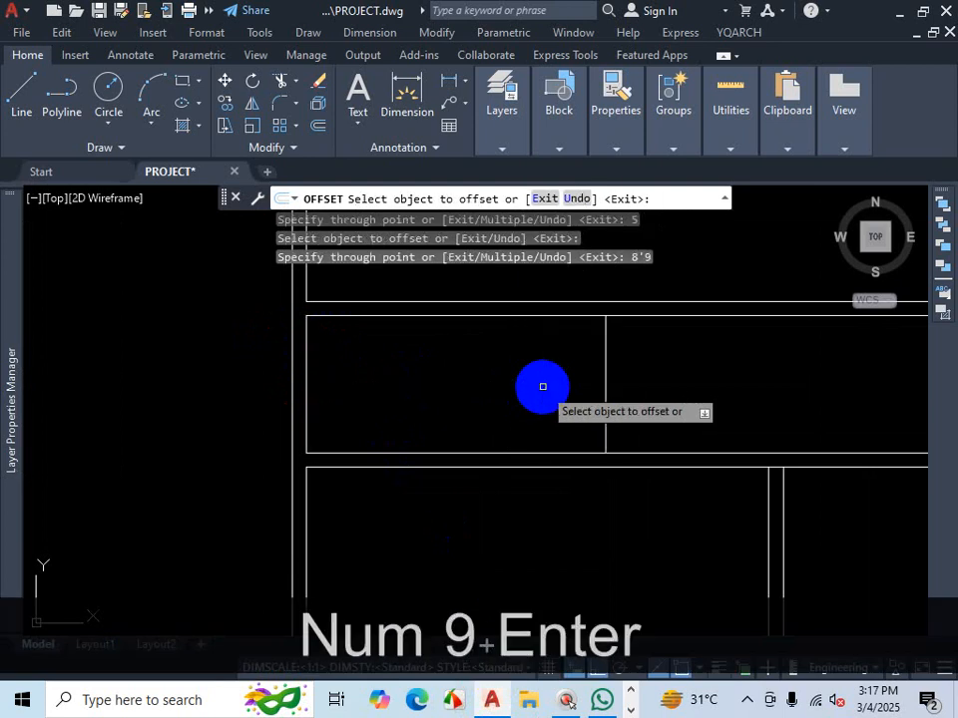
pyautogui.click(604, 364)
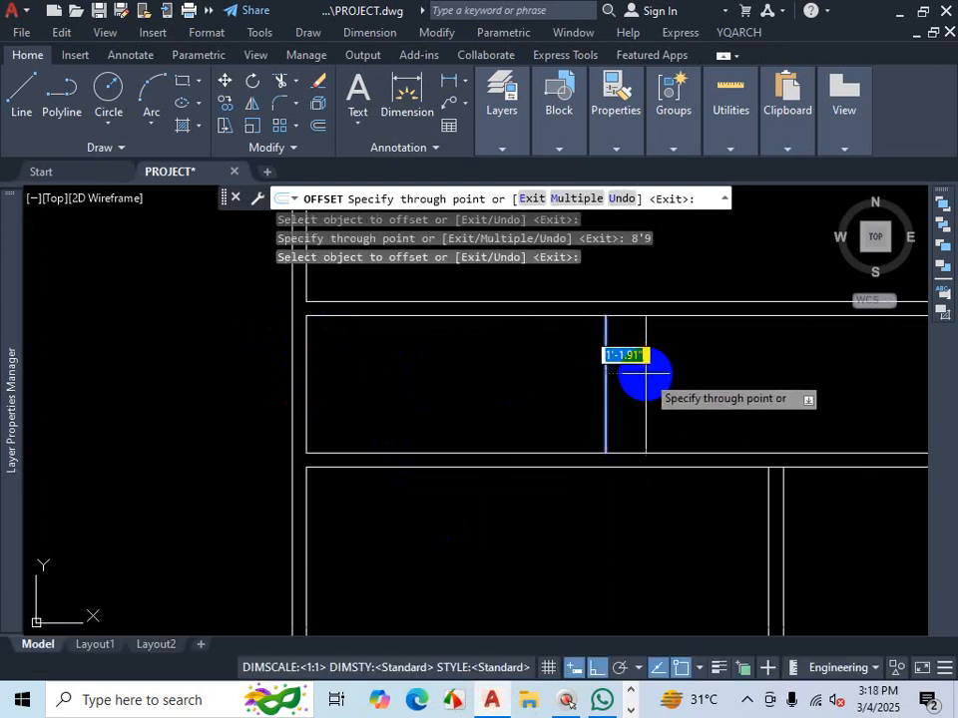
pyautogui.write('5')
pyautogui.press('Return')
# - Offset the middle band's right inner wall line 7' to the left and the new line a further 5
pyautogui.scroll(-10, 508, 391)
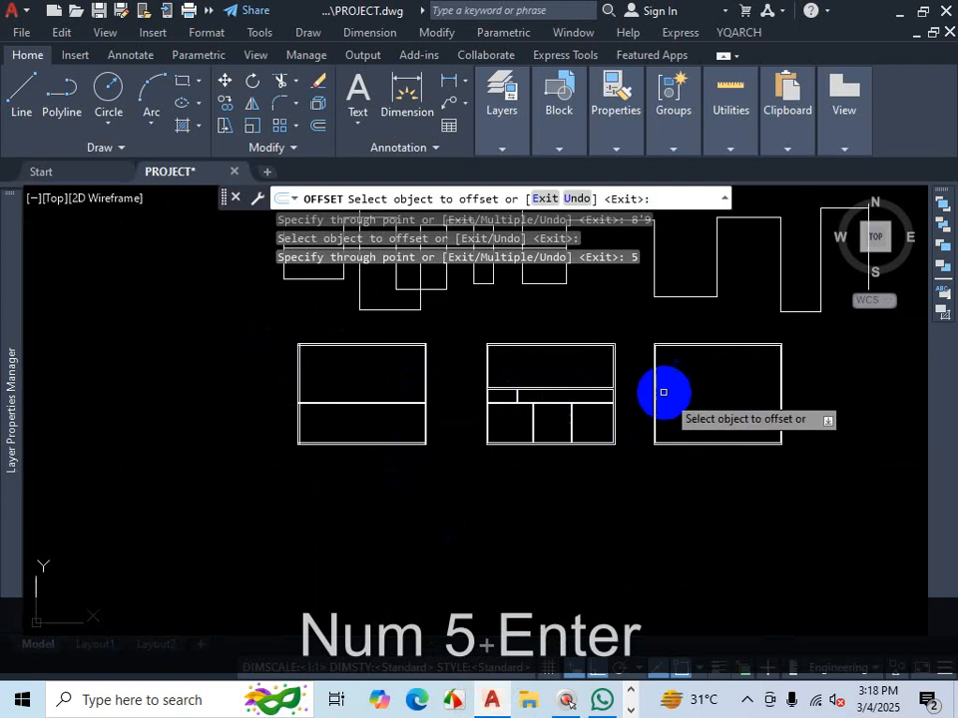
pyautogui.scroll(6, 602, 393)
pyautogui.scroll(4, 618, 395)
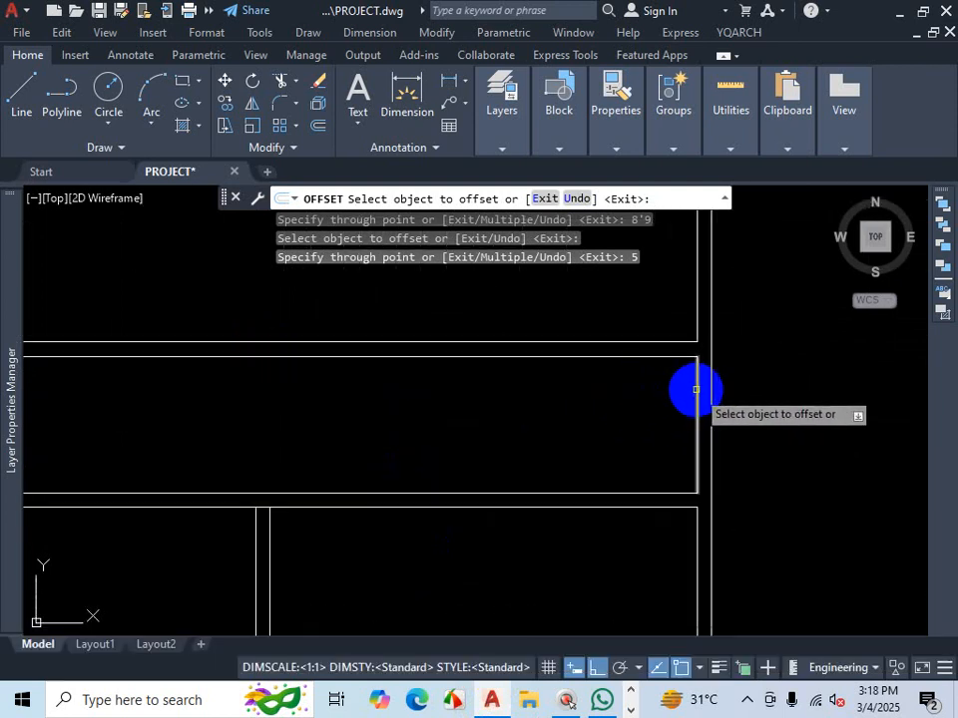
pyautogui.click(695, 389)
pyautogui.write("7'")
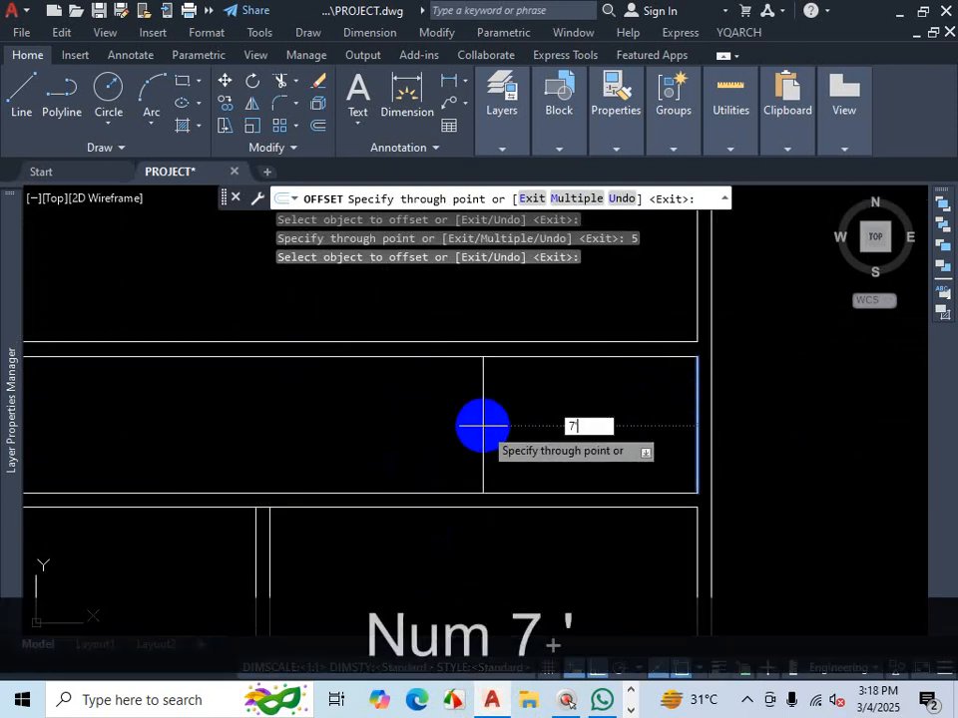
pyautogui.press('Return')
pyautogui.click(457, 416)
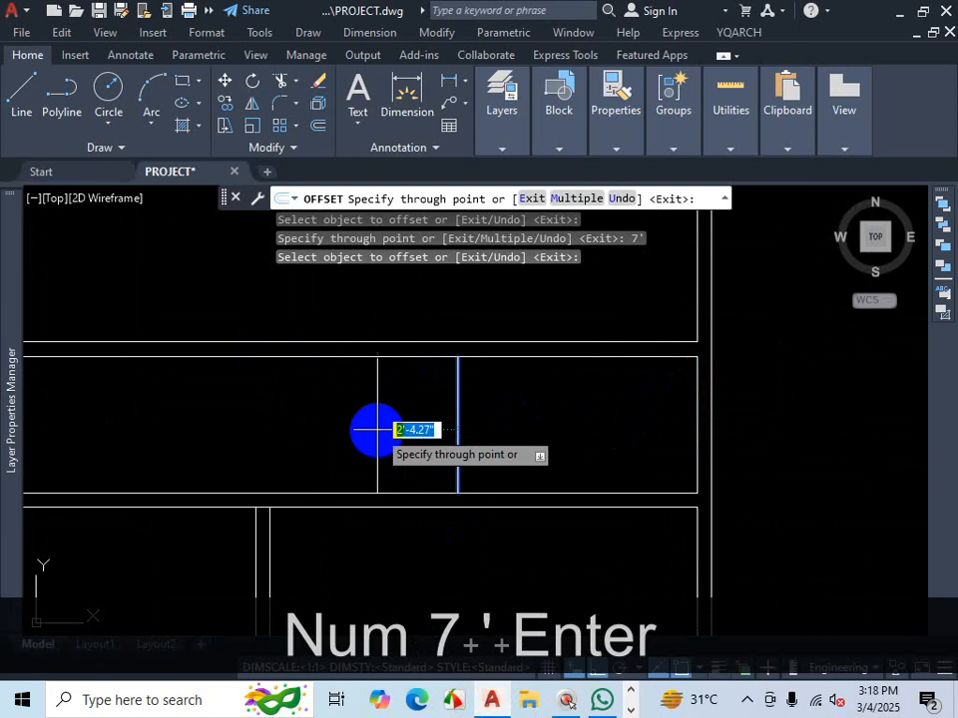
pyautogui.write('5')
pyautogui.press('Return')
pyautogui.scroll(-3, 560, 436)
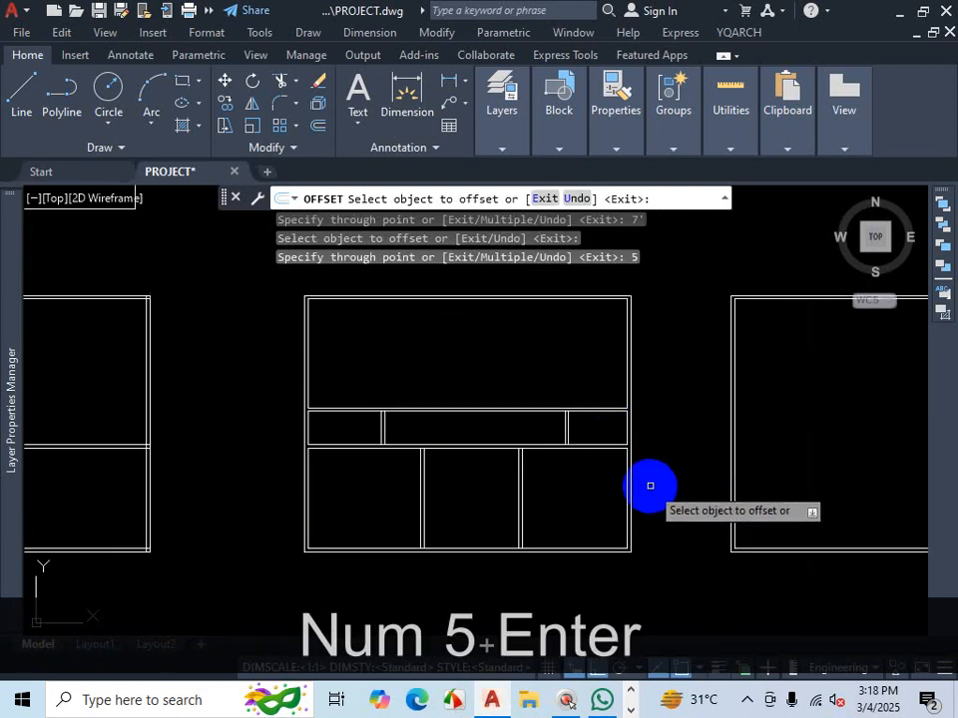
pyautogui.scroll(-2, 619, 412)
pyautogui.scroll(1, 571, 426)
pyautogui.scroll(2, 574, 404)
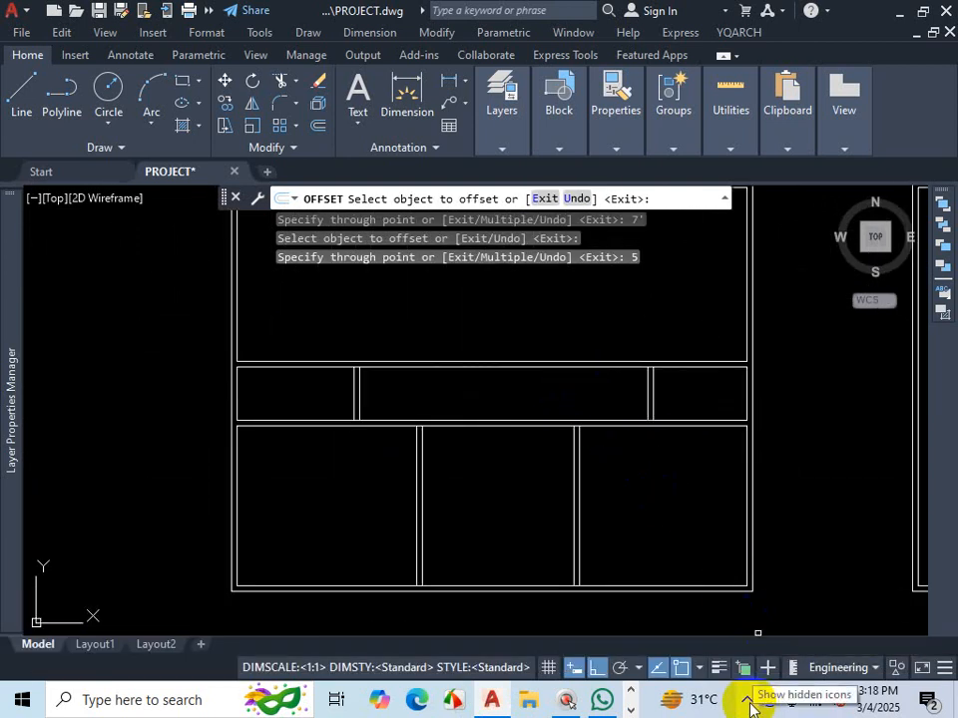
pyautogui.rightClick(688, 704)
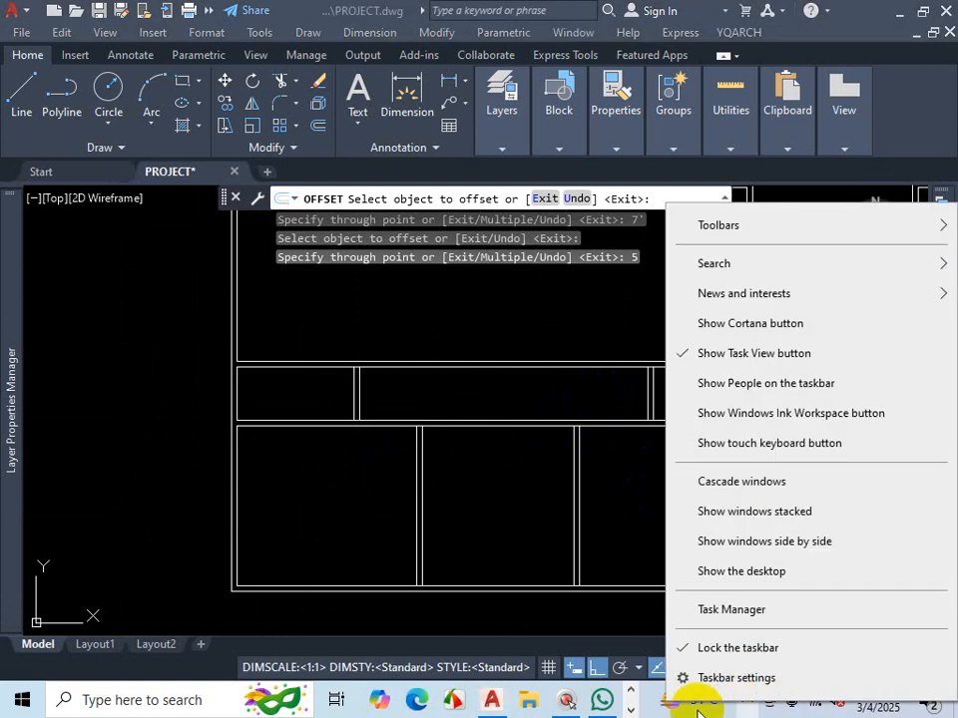
pyautogui.click(629, 709)
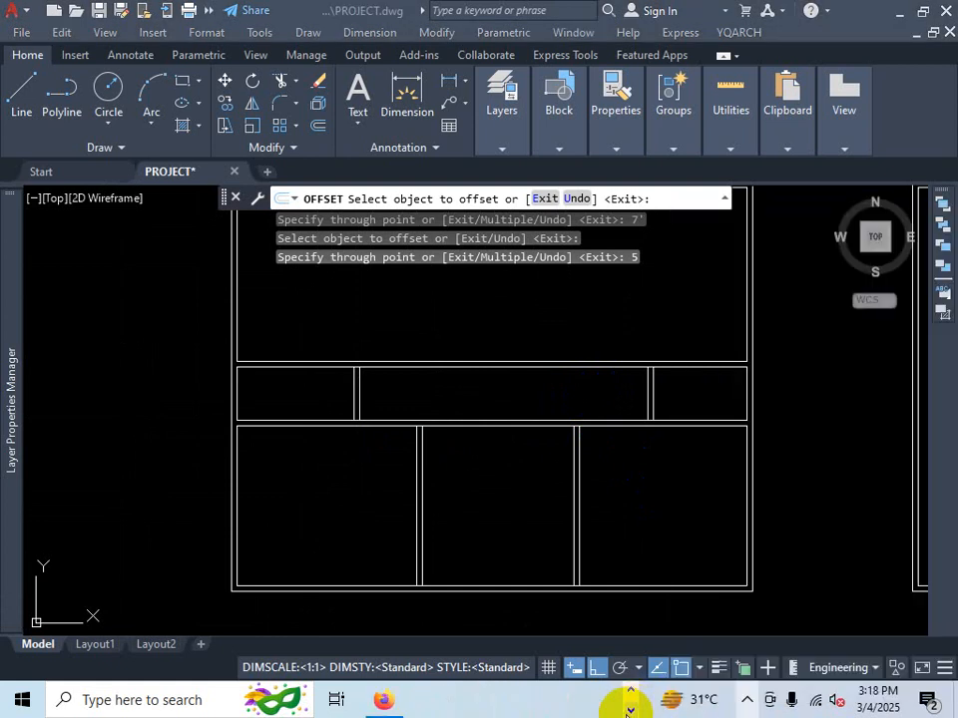
# - Switch to the PLAN-3 PDF and examine the bedroom, toilet and kitchen layout
pyautogui.click(383, 700)
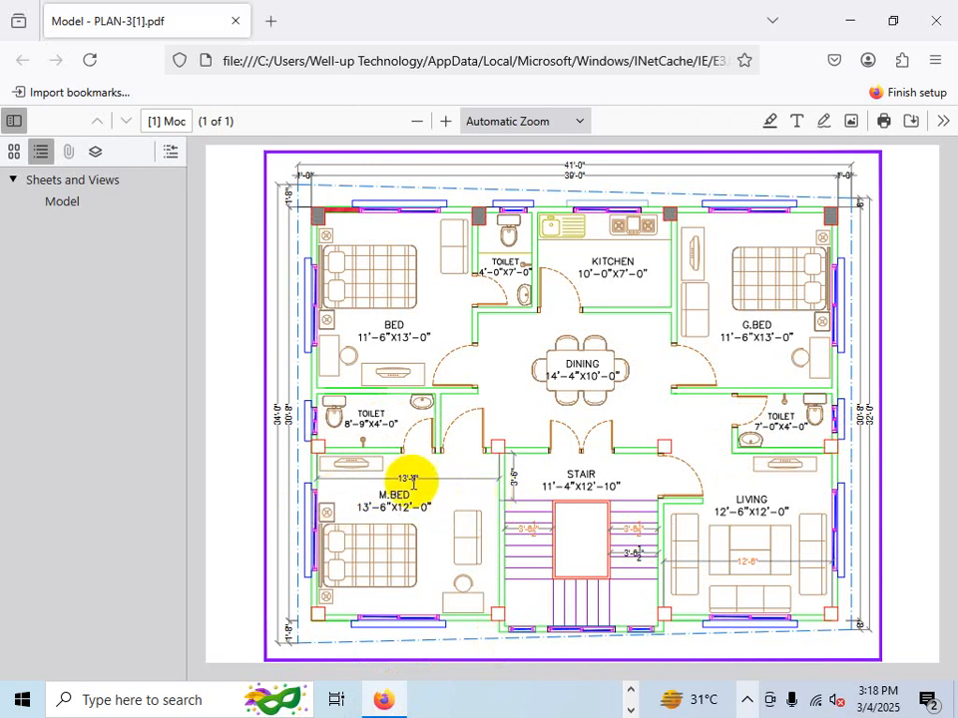
pyautogui.click(749, 701)
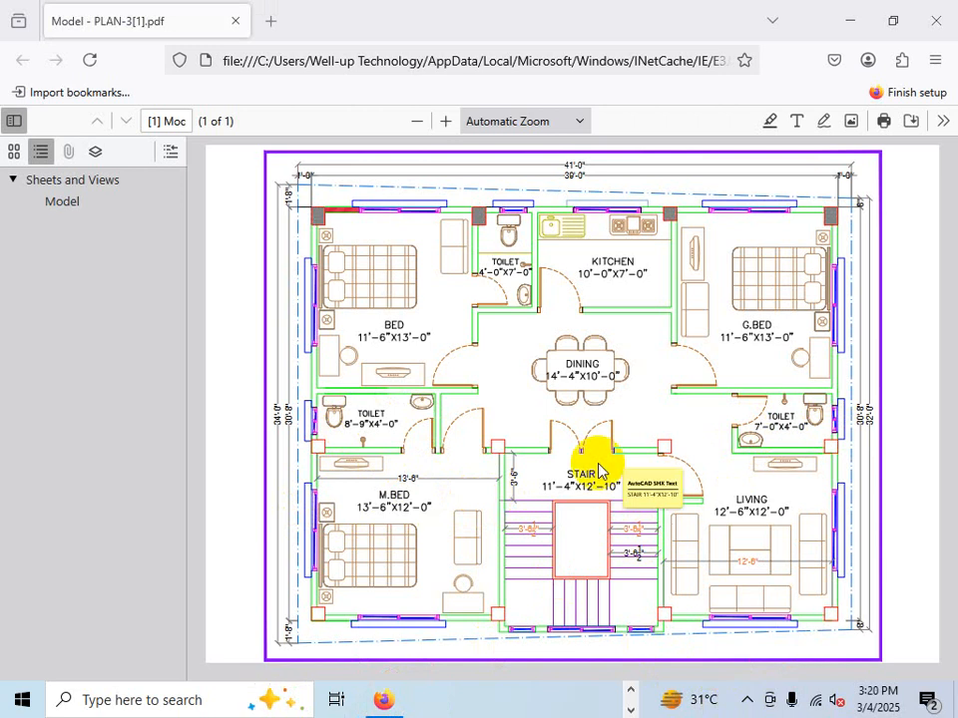
pyautogui.hotkey('ctrl', '1')
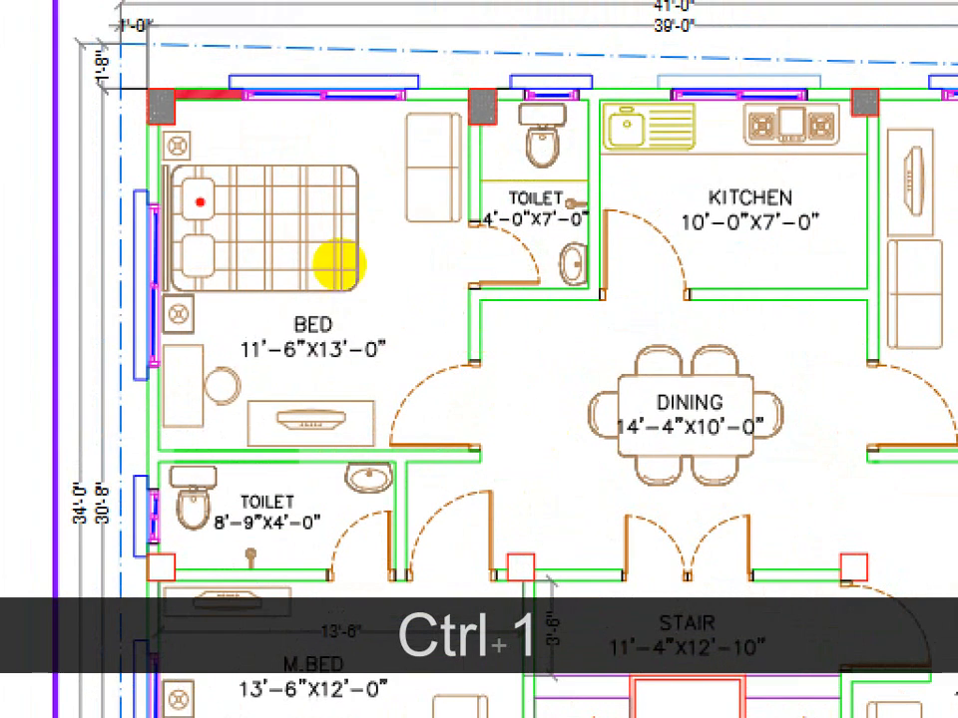
# - Study the PLAN-3 reference for the wall lines of the two bedrooms, the small toilet and the kitchen
pyautogui.moveTo(316, 218); pyautogui.dragTo(318, 378)
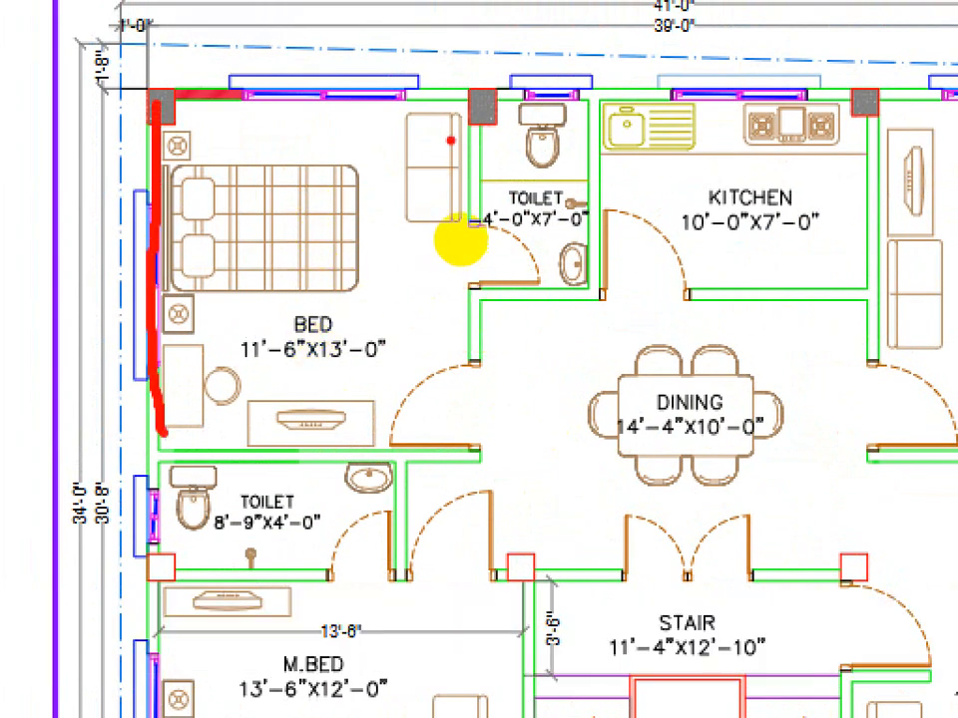
pyautogui.moveTo(469, 213); pyautogui.dragTo(465, 453)
pyautogui.moveTo(231, 354); pyautogui.dragTo(400, 346)
pyautogui.hotkey('ctrl', '1')
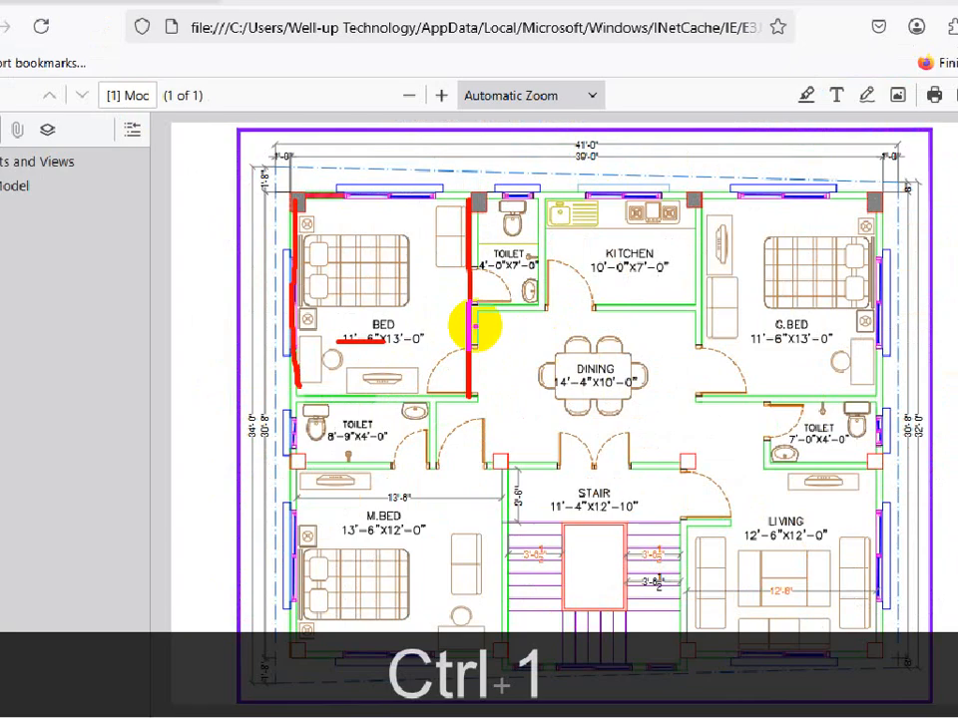
pyautogui.moveTo(808, 364); pyautogui.dragTo(755, 364)
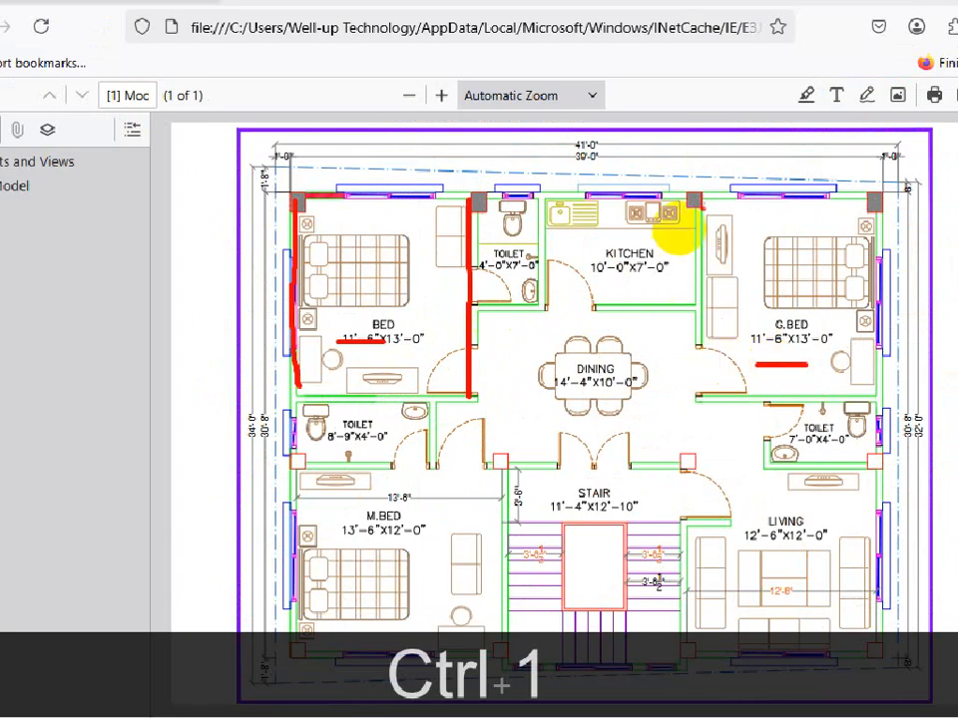
pyautogui.moveTo(698, 204)
pyautogui.mouseDown()
pyautogui.moveTo(713, 344)
pyautogui.moveTo(709, 379)
pyautogui.moveTo(693, 253)
pyautogui.moveTo(689, 397)
pyautogui.mouseUp()
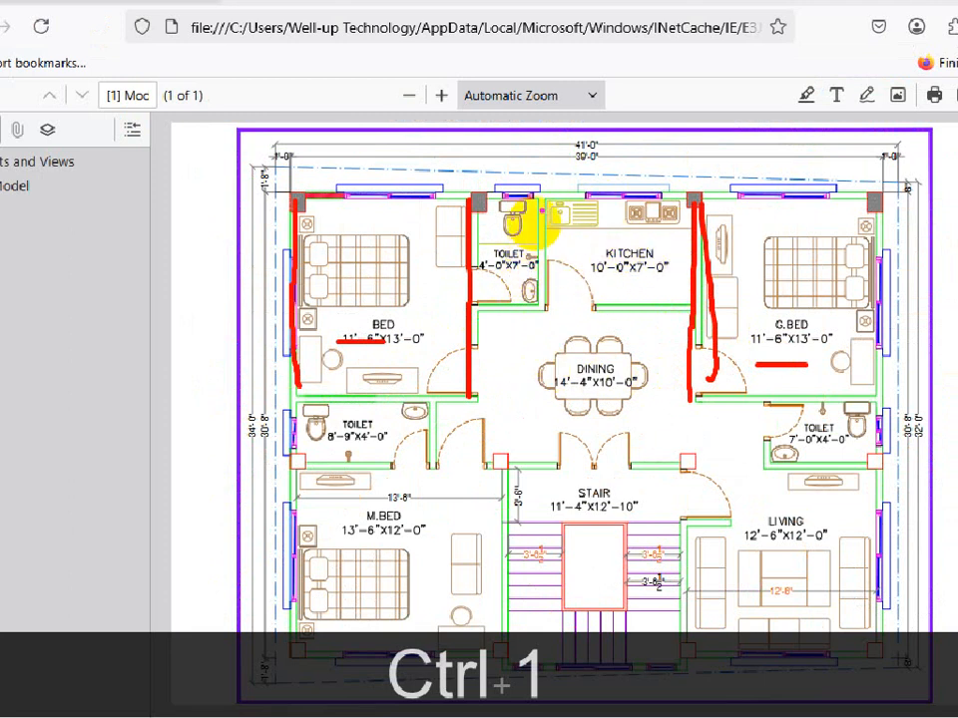
pyautogui.moveTo(542, 207)
pyautogui.mouseDown()
pyautogui.moveTo(540, 281)
pyautogui.moveTo(558, 229)
pyautogui.moveTo(558, 296)
pyautogui.mouseUp()
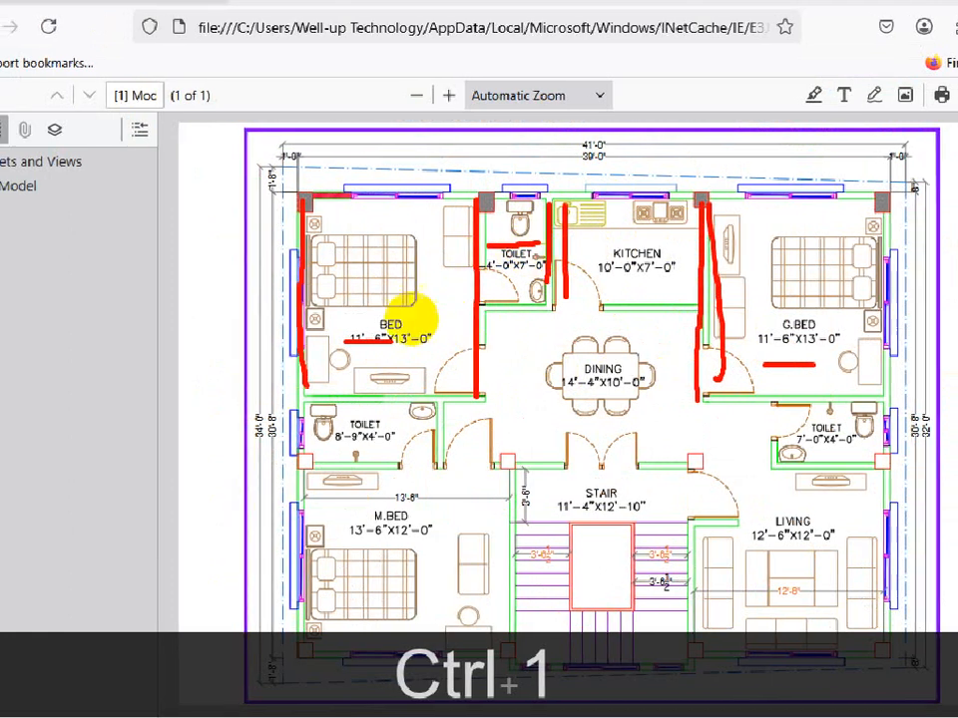
pyautogui.click(446, 333)
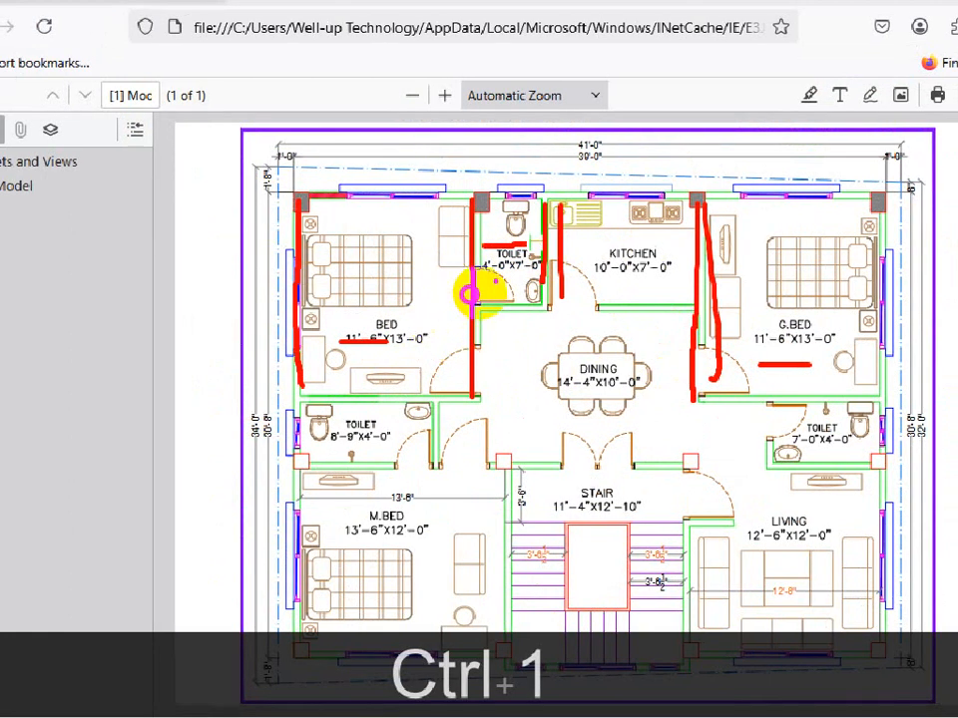
pyautogui.moveTo(510, 228)
pyautogui.mouseDown()
pyautogui.moveTo(487, 241)
pyautogui.moveTo(519, 249)
pyautogui.mouseUp()
pyautogui.rightClick(445, 307)
pyautogui.click(518, 333)
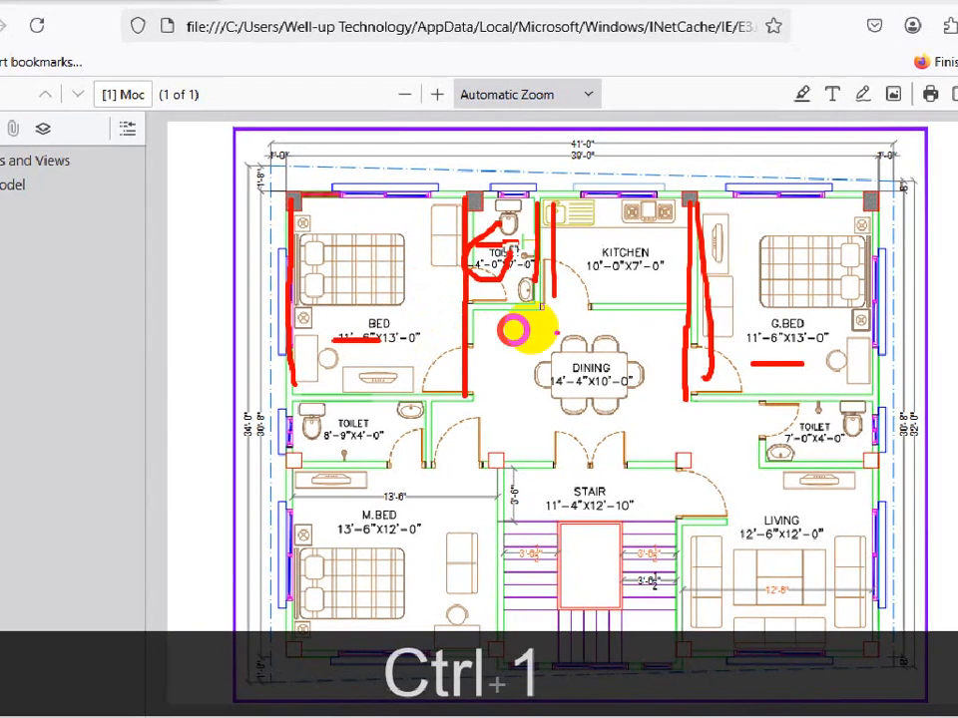
pyautogui.moveTo(690, 286); pyautogui.dragTo(542, 290)
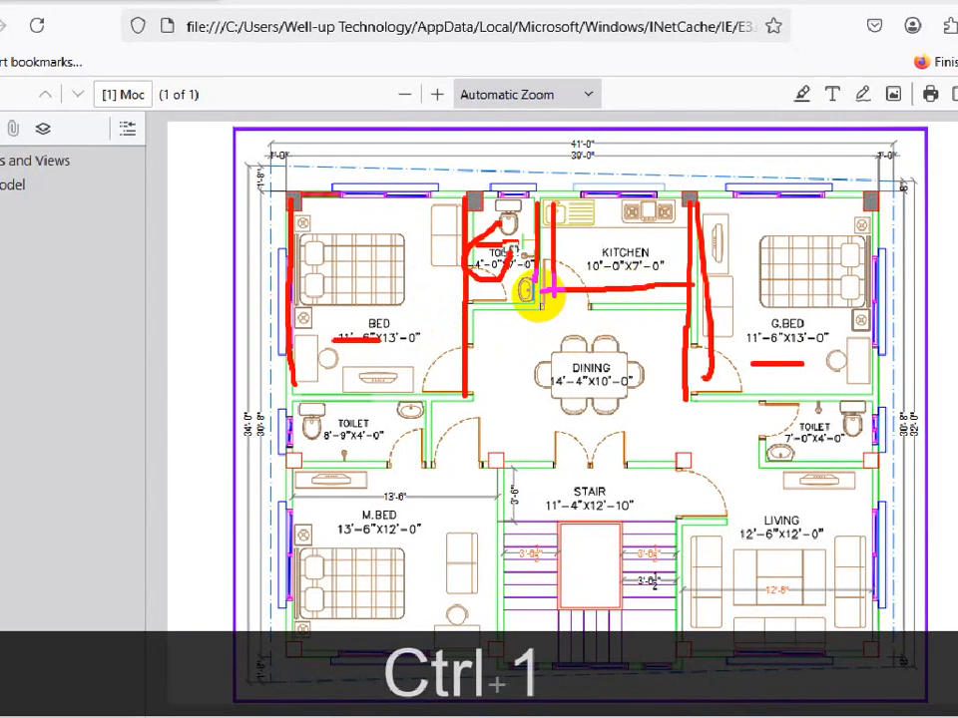
pyautogui.press('Escape')
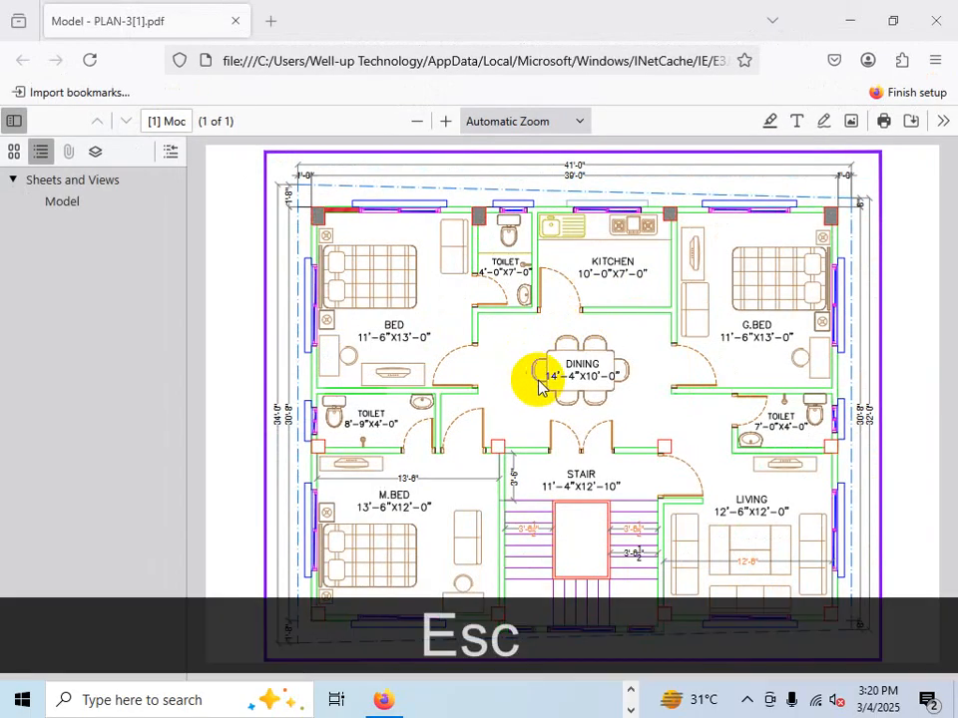
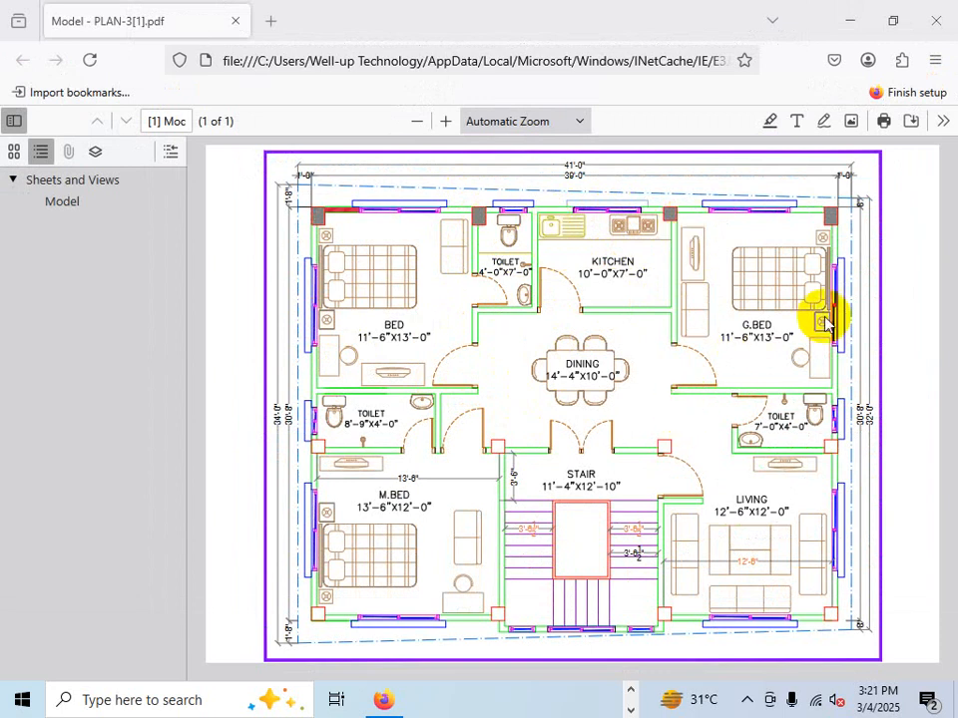
# - Return to the drawing and offset the top band's left inner wall line 11'6 to the right and the new line a further 5
pyautogui.click(382, 701)
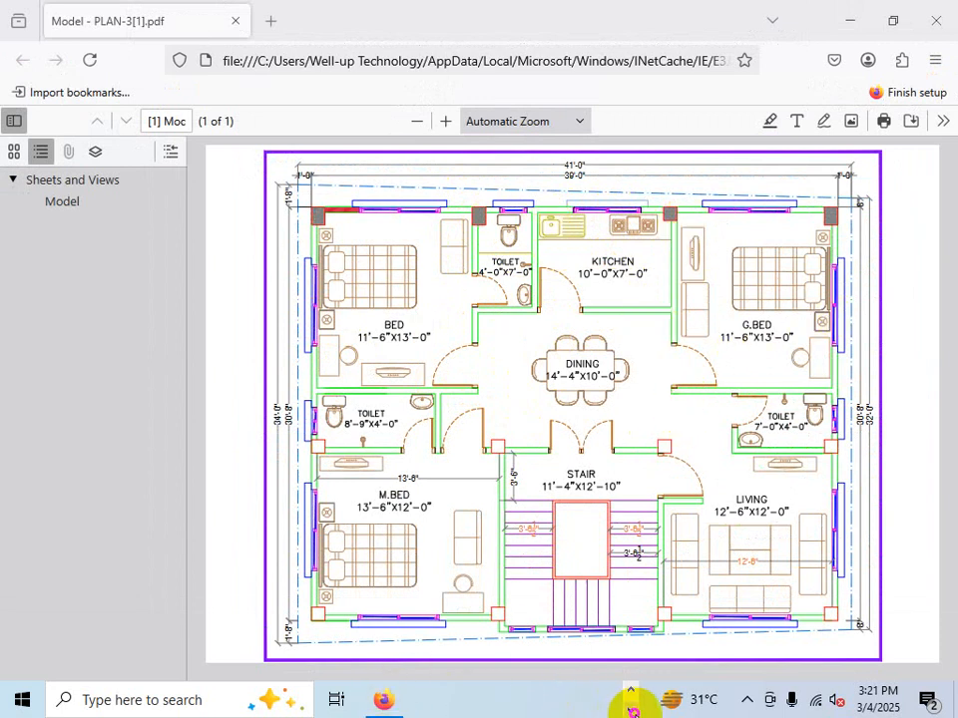
pyautogui.click(491, 700)
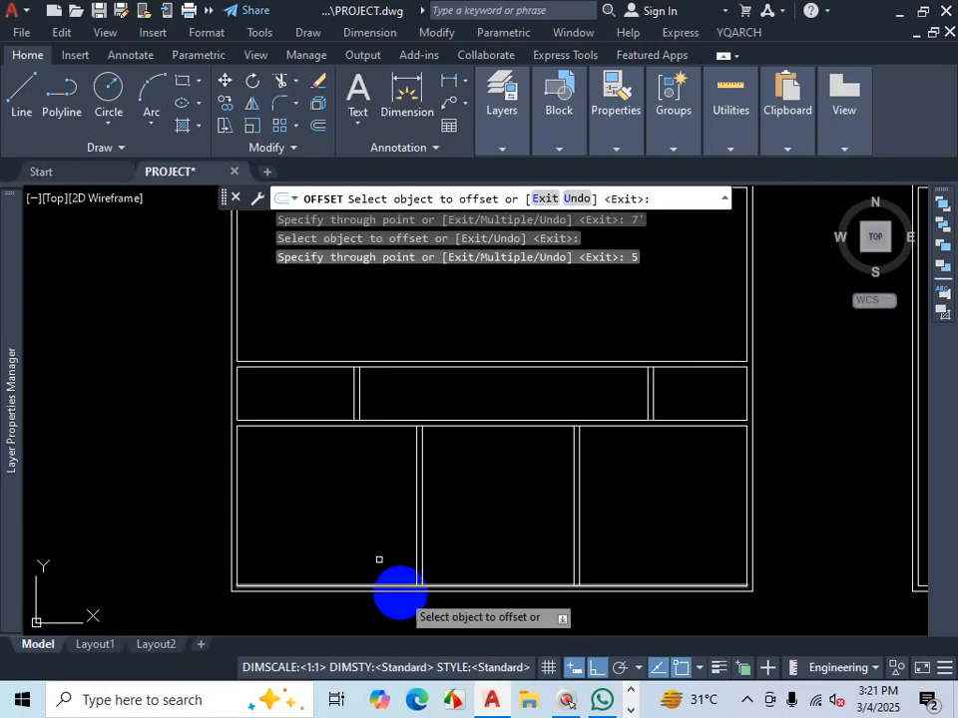
pyautogui.scroll(-3, 311, 446)
pyautogui.scroll(4, 313, 395)
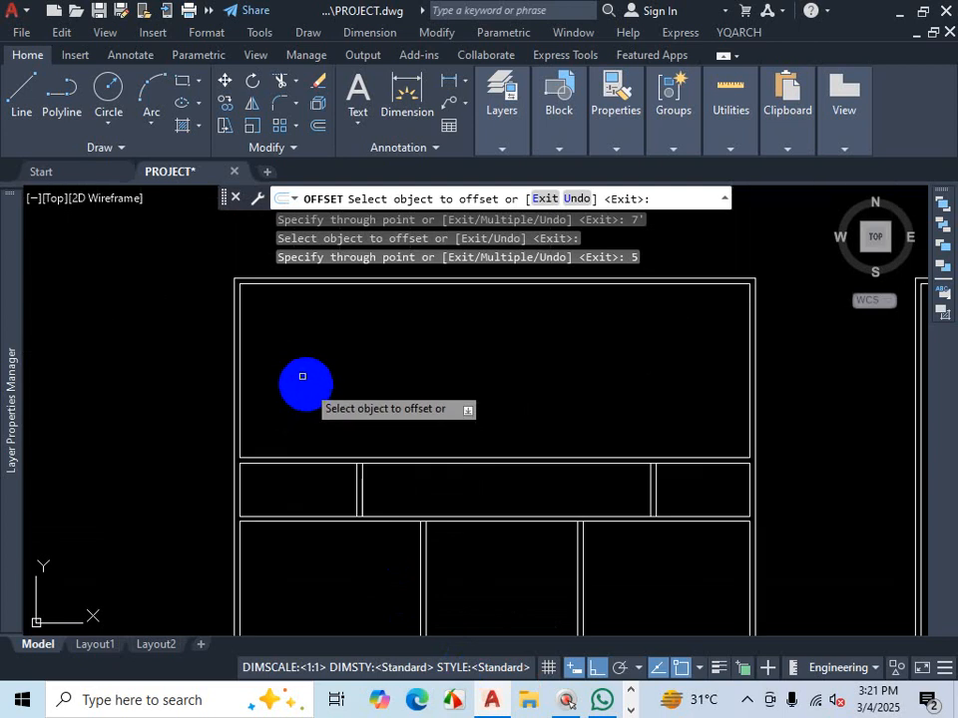
pyautogui.click(241, 362)
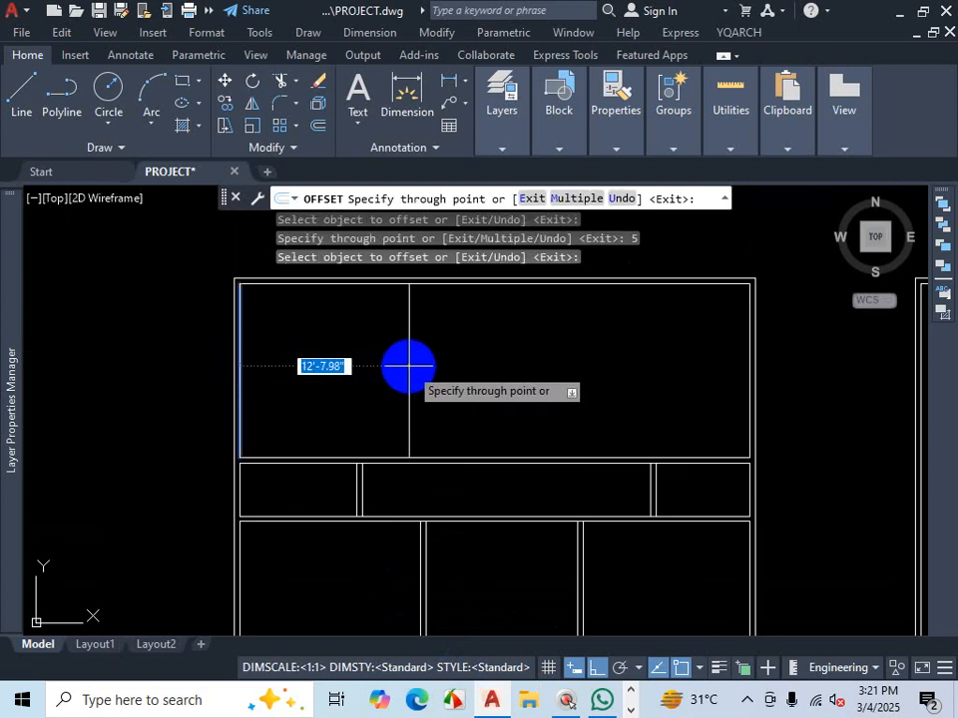
pyautogui.write("11'6")
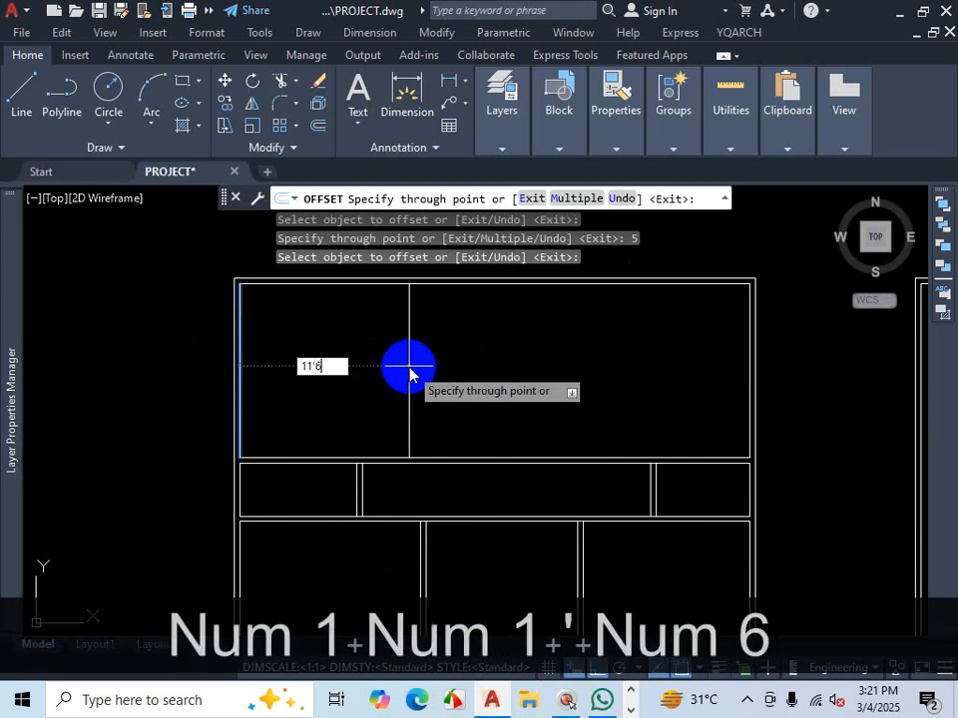
pyautogui.press('Return')
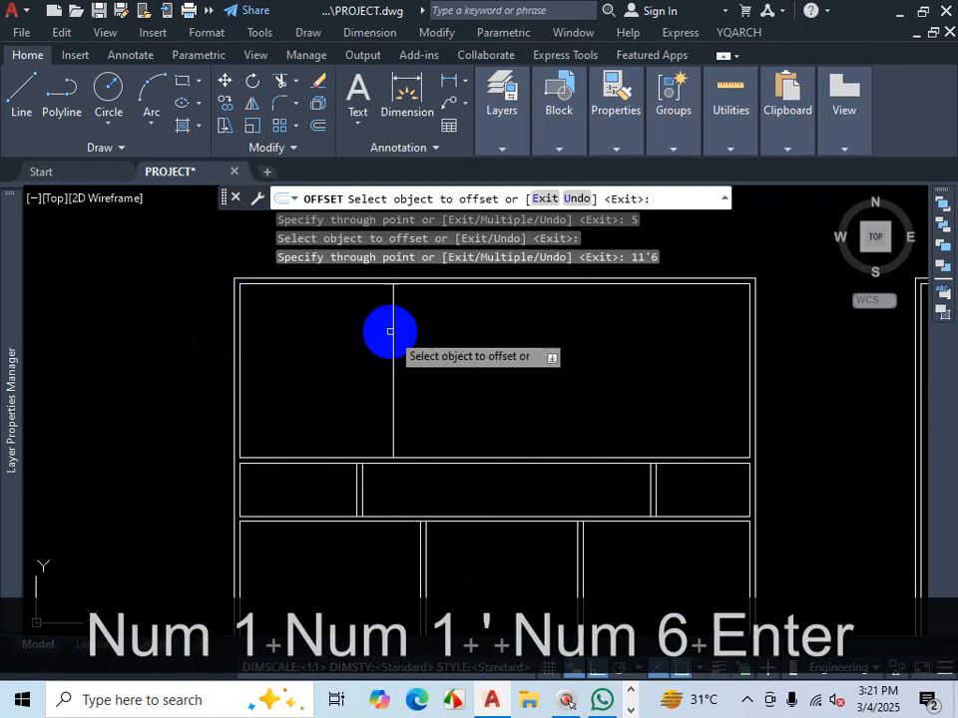
pyautogui.click(391, 332)
pyautogui.write('5')
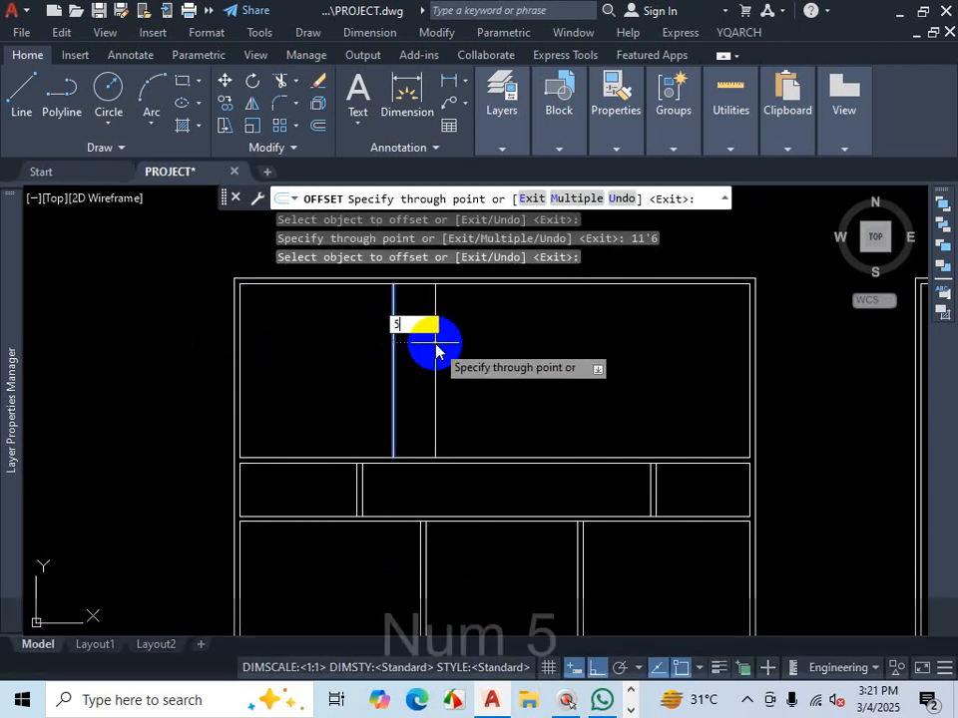
pyautogui.press('Return')
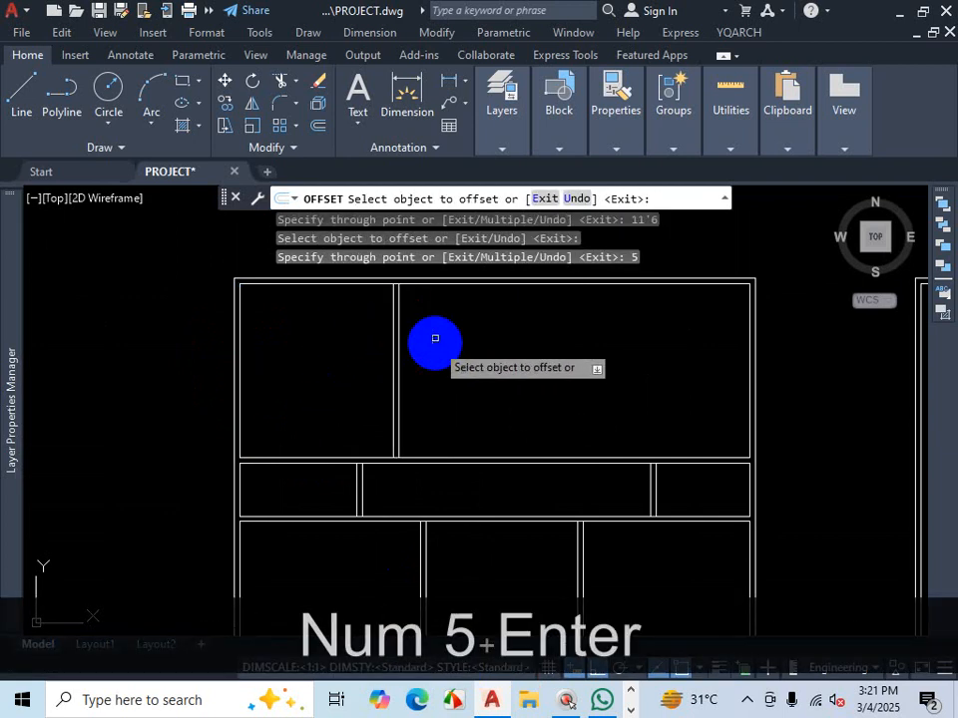
# - Offset the top band's right inner wall line 11'6 to the left and the new line a further 5
pyautogui.click(748, 346)
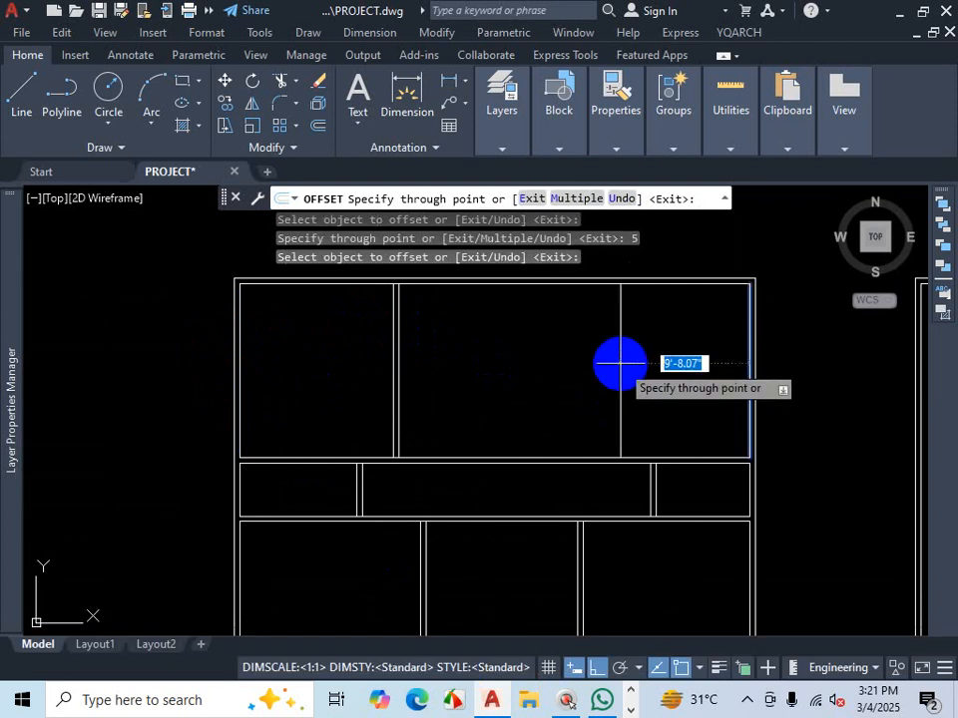
pyautogui.write("11'6")
pyautogui.press('Return')
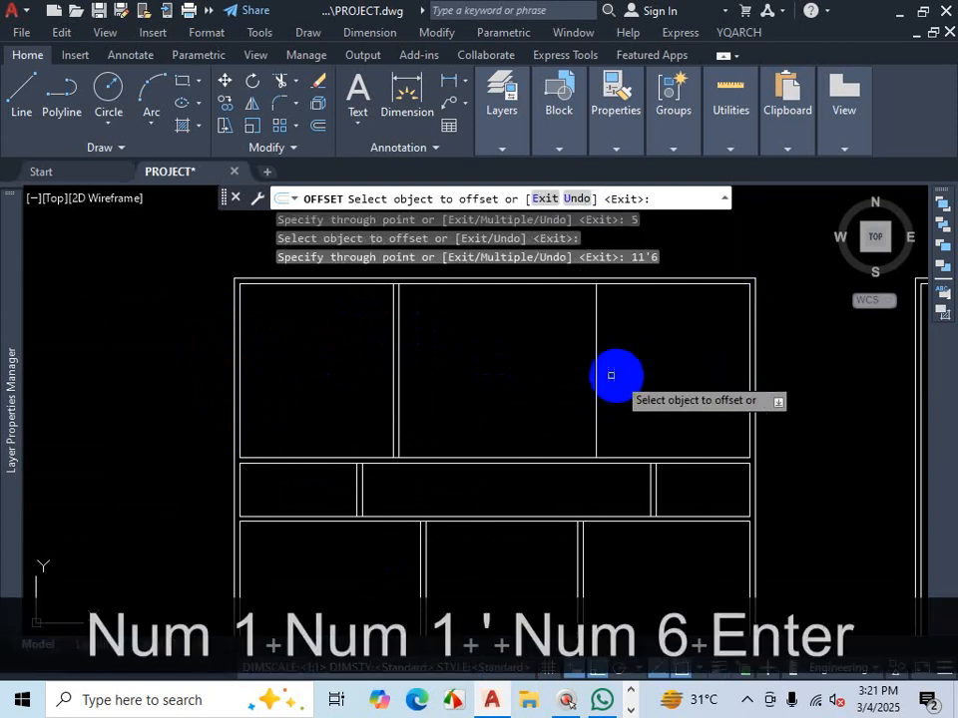
pyautogui.click(595, 372)
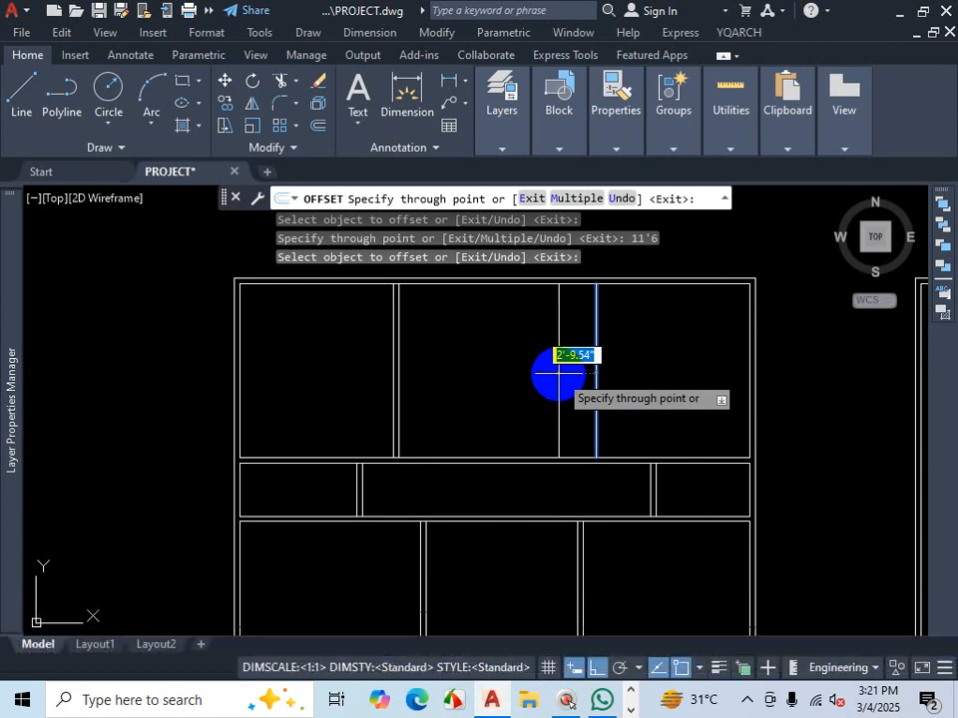
pyautogui.write('5')
pyautogui.press('Return')
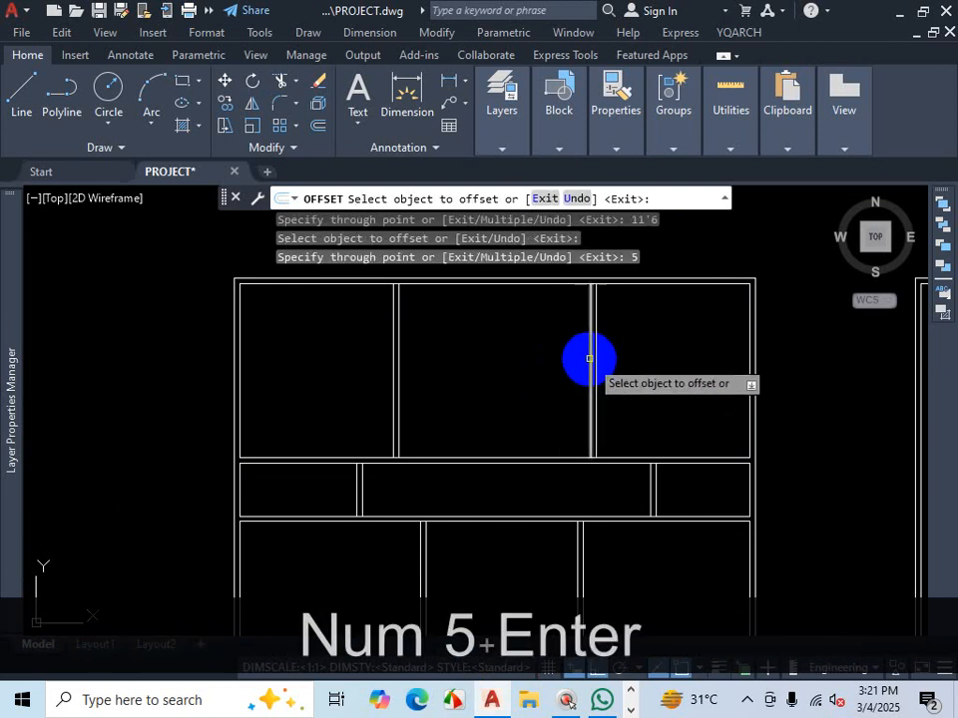
# - Offset the new right partition line 10' to the left for the kitchen wall and that line a further 5
pyautogui.click(587, 361)
pyautogui.write('1')
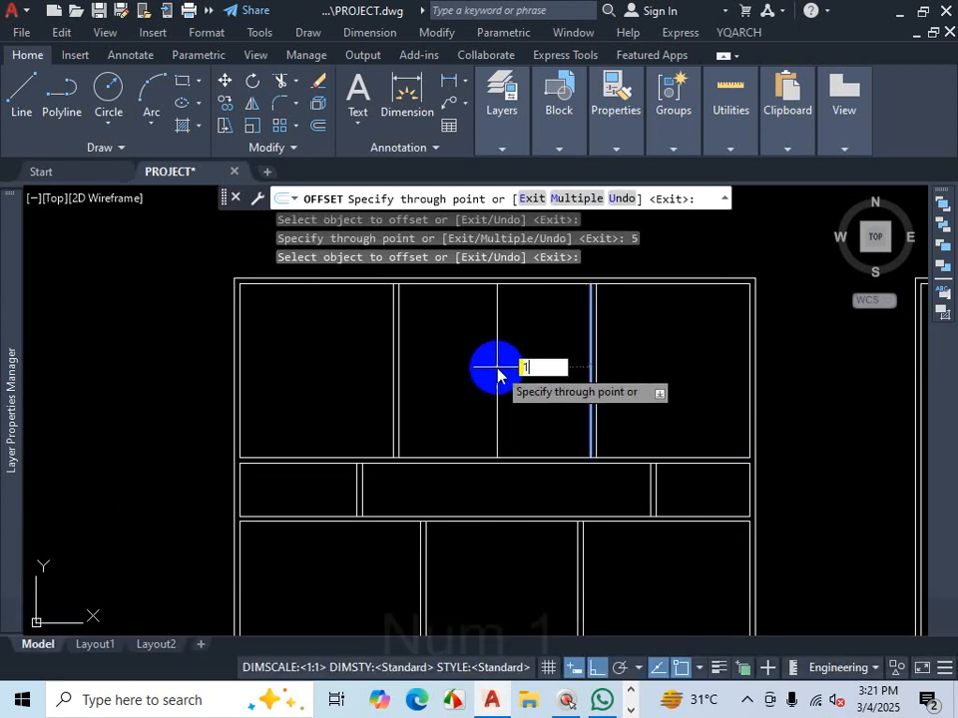
pyautogui.write("0'")
pyautogui.press('Return')
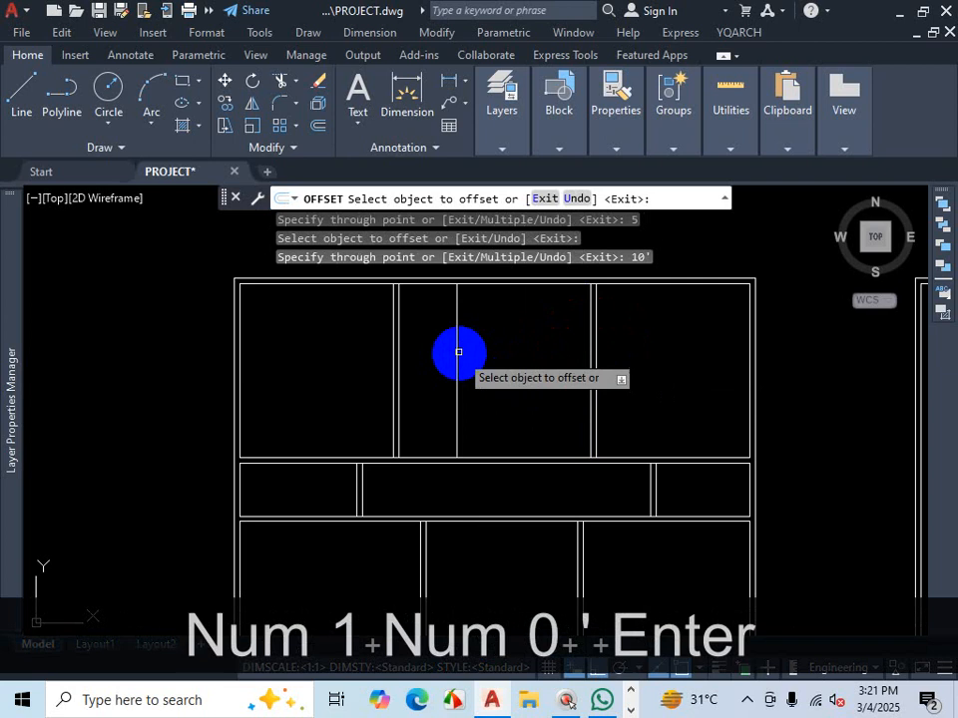
pyautogui.click(458, 351)
pyautogui.write('5')
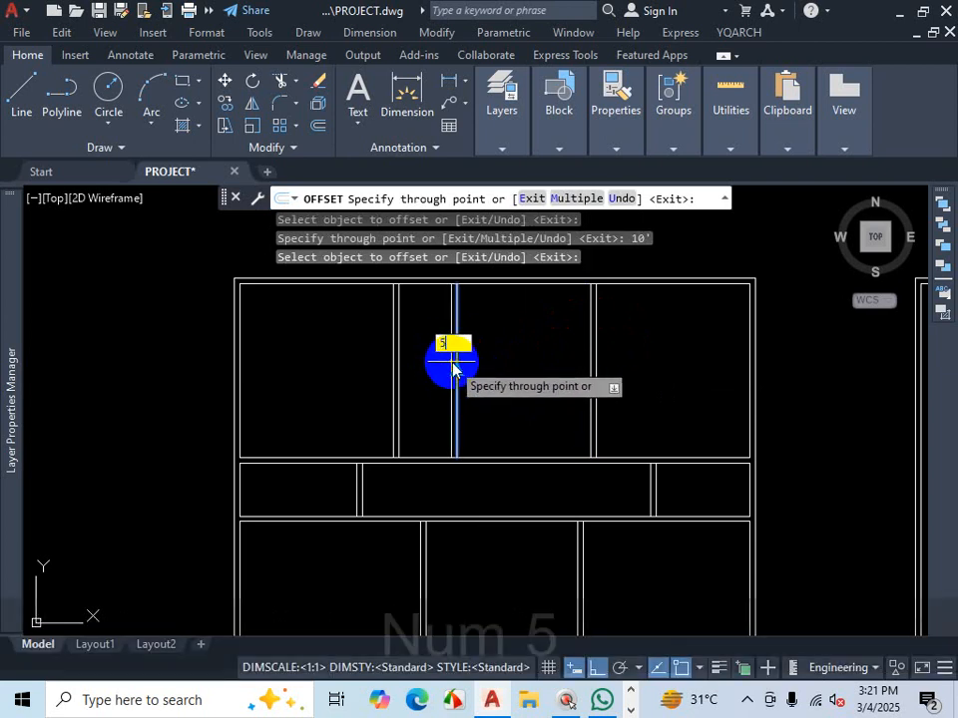
pyautogui.press('Return')
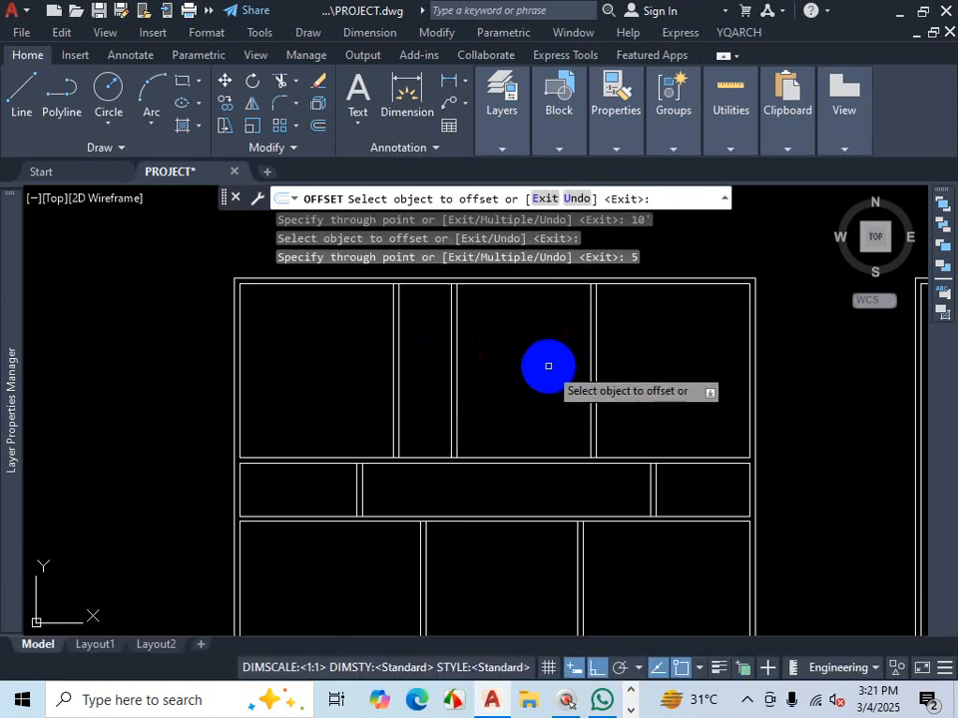
pyautogui.press('Escape')
# - Switch to the PLAN-3 PDF and examine the kitchen walls between the bedrooms and the dining area
pyautogui.click(748, 699)
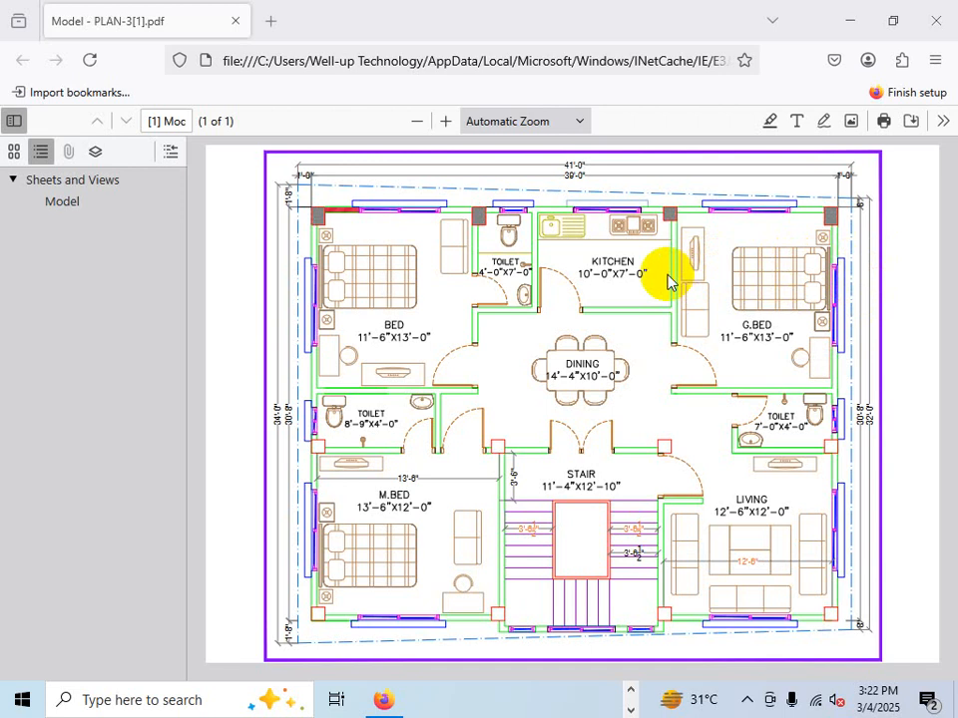
pyautogui.hotkey('ctrl', '1')
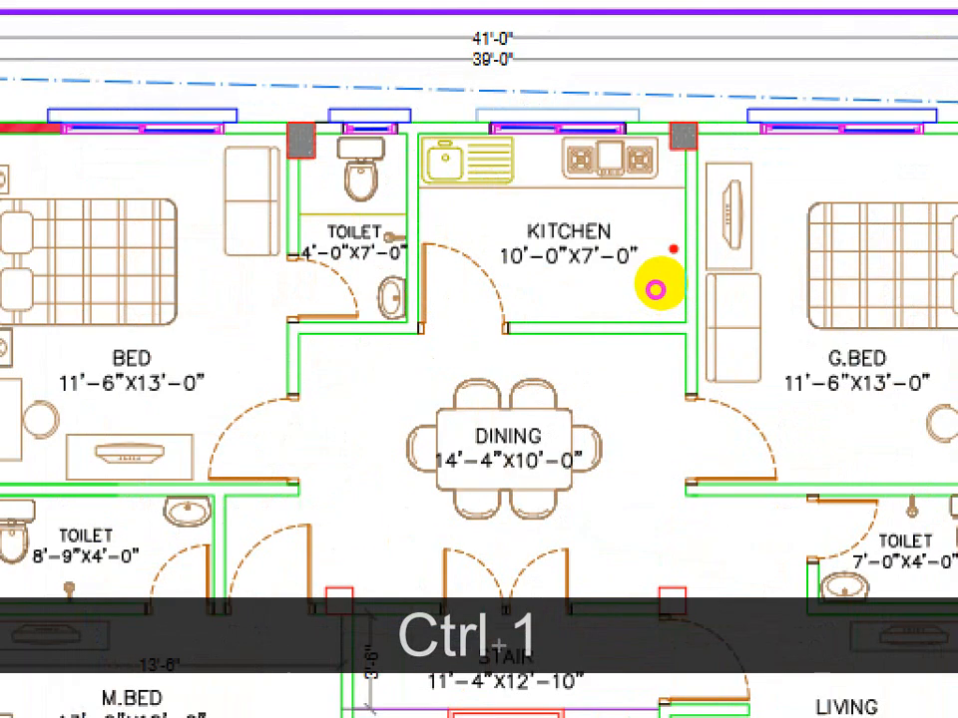
pyautogui.moveTo(684, 139); pyautogui.dragTo(679, 484)
pyautogui.moveTo(673, 227)
pyautogui.mouseDown()
pyautogui.moveTo(427, 225)
pyautogui.moveTo(649, 226)
pyautogui.mouseUp()
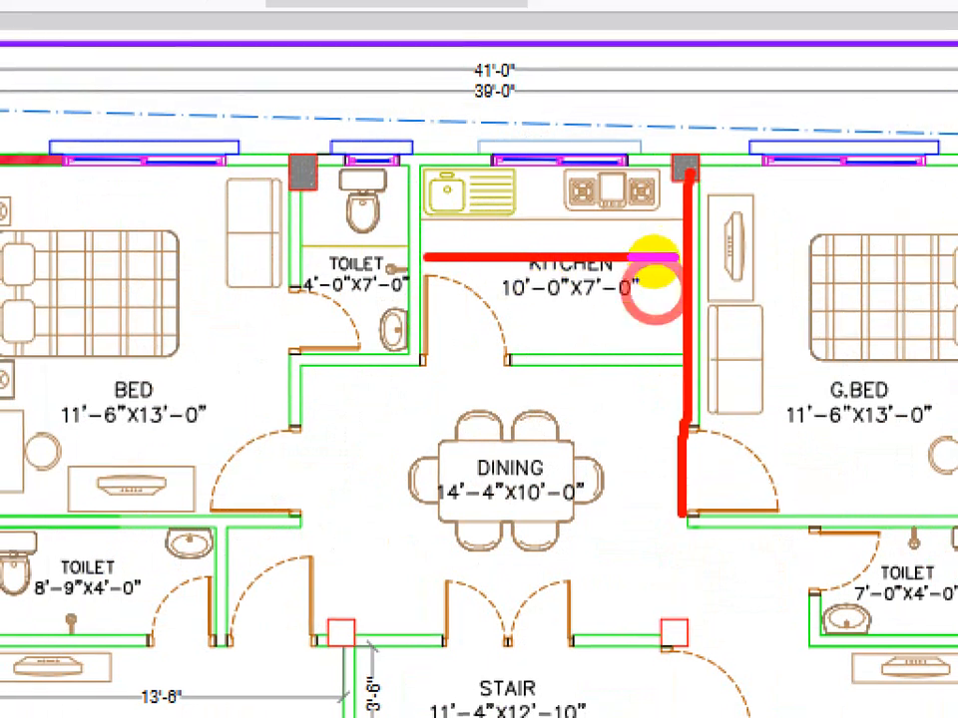
pyautogui.moveTo(412, 157); pyautogui.dragTo(427, 389)
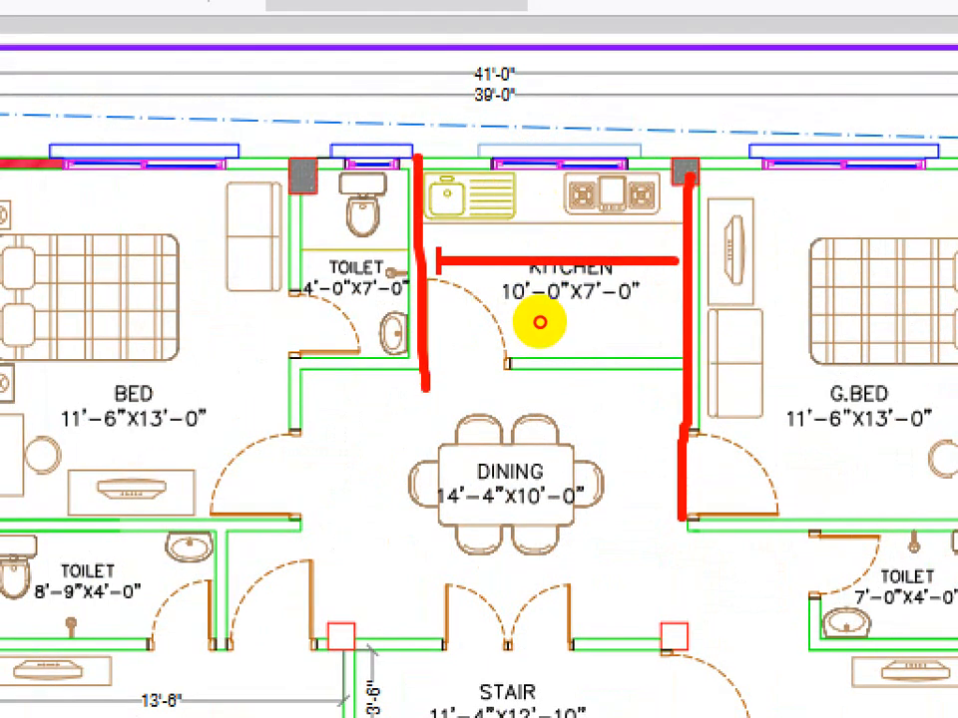
pyautogui.moveTo(381, 145); pyautogui.dragTo(371, 462)
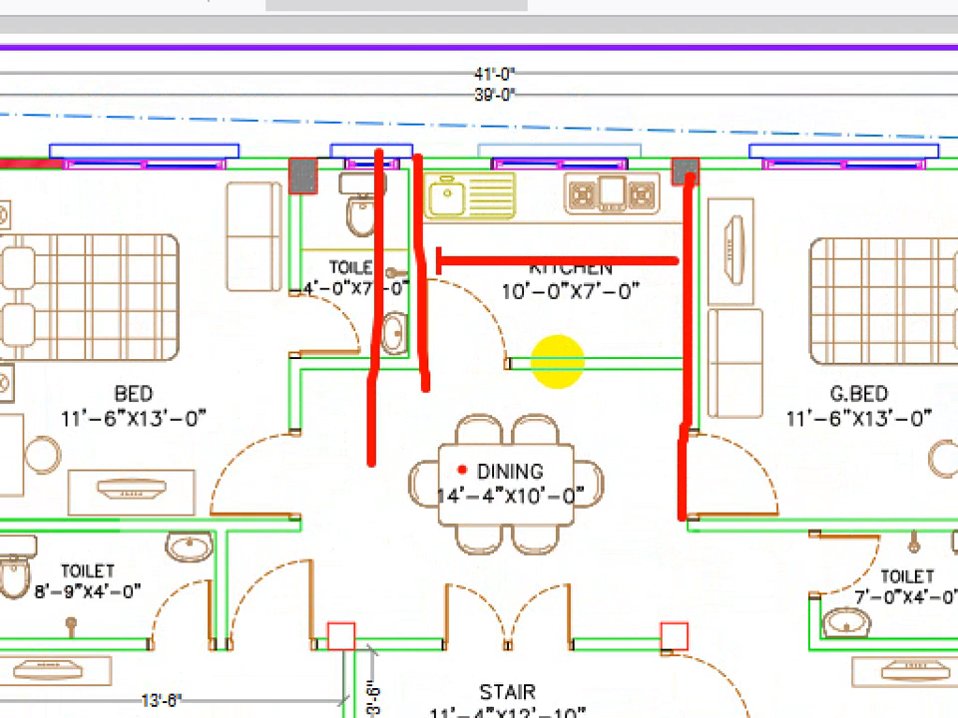
pyautogui.hotkey('ctrl', '1')
pyautogui.press('Escape')
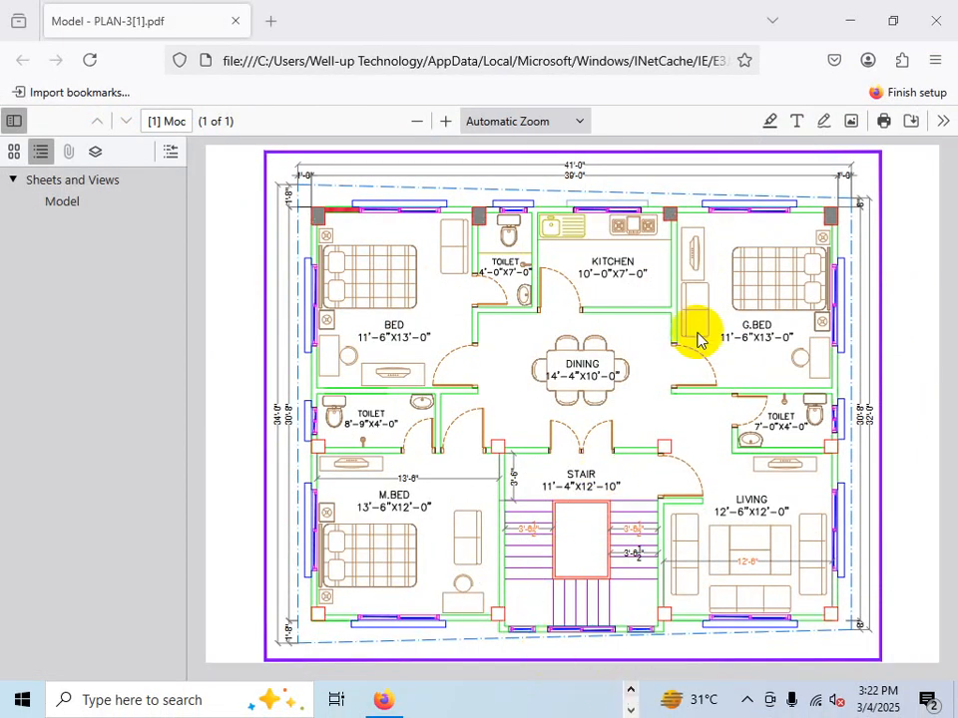
# - Study the toilet and kitchen wall lines along the top of the reference plan, then return to the drawing
pyautogui.hotkey('ctrl', '1')
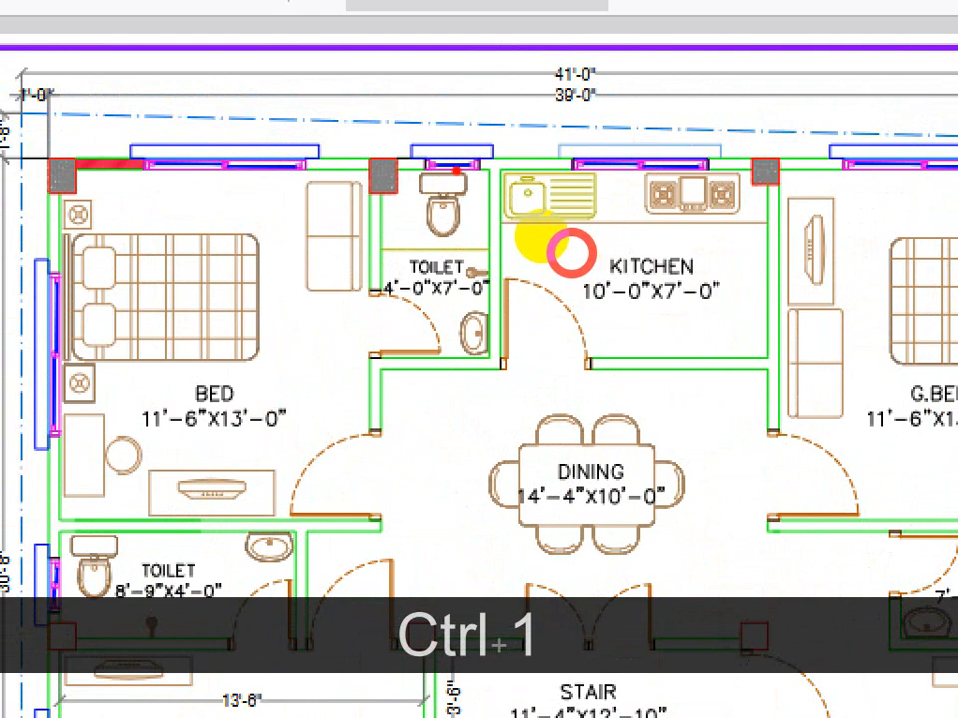
pyautogui.moveTo(366, 135); pyautogui.dragTo(430, 189)
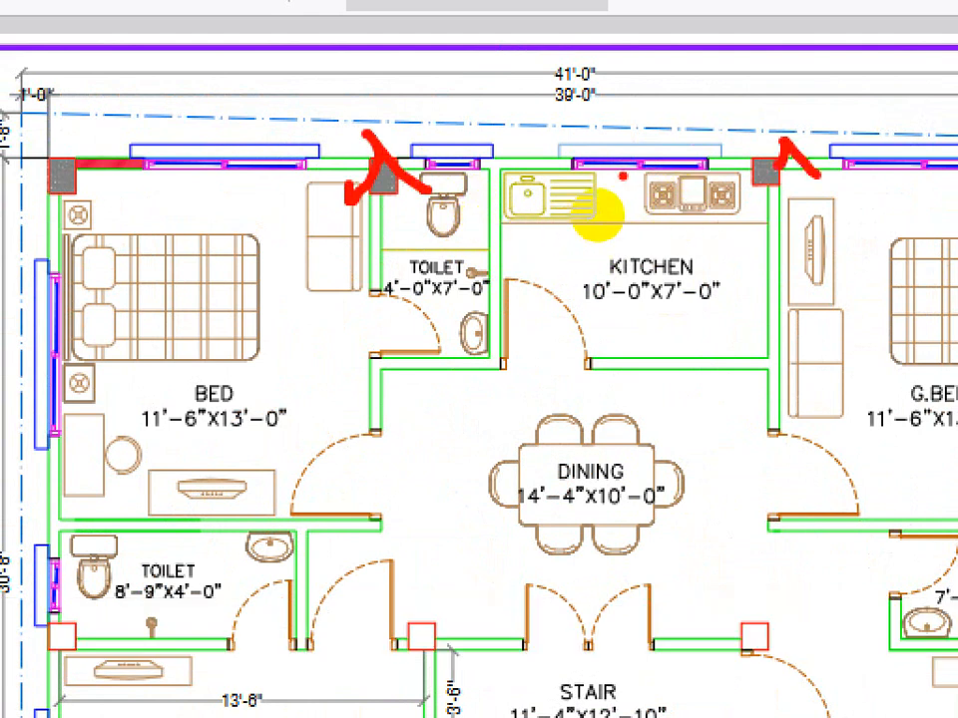
pyautogui.moveTo(626, 162); pyautogui.dragTo(636, 351)
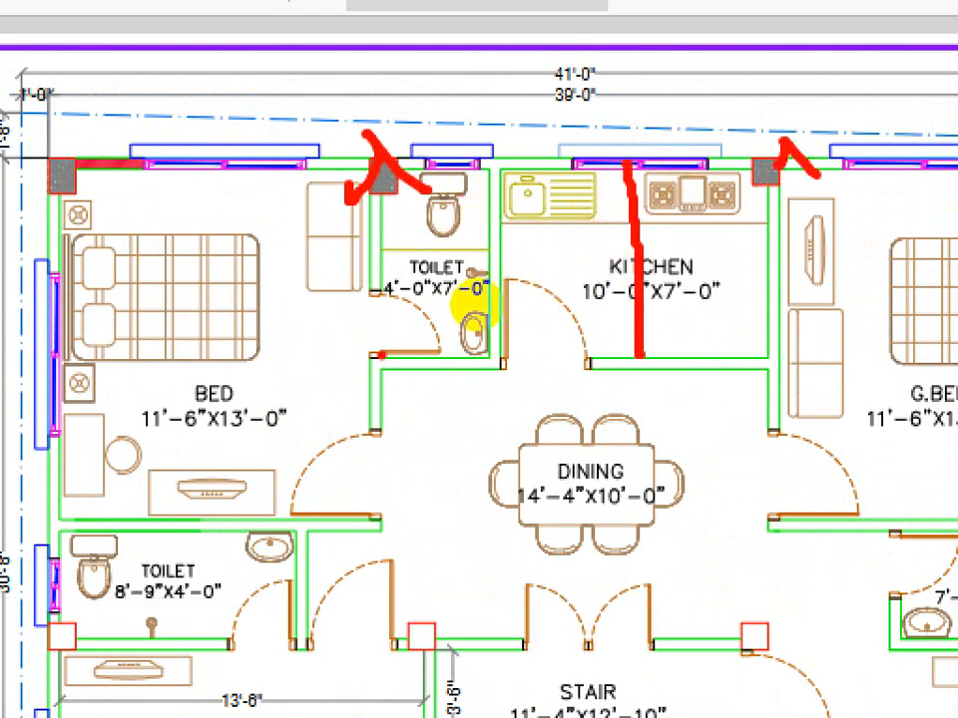
pyautogui.moveTo(381, 354); pyautogui.dragTo(754, 363)
pyautogui.moveTo(737, 273)
pyautogui.mouseDown()
pyautogui.moveTo(616, 256)
pyautogui.moveTo(734, 315)
pyautogui.mouseUp()
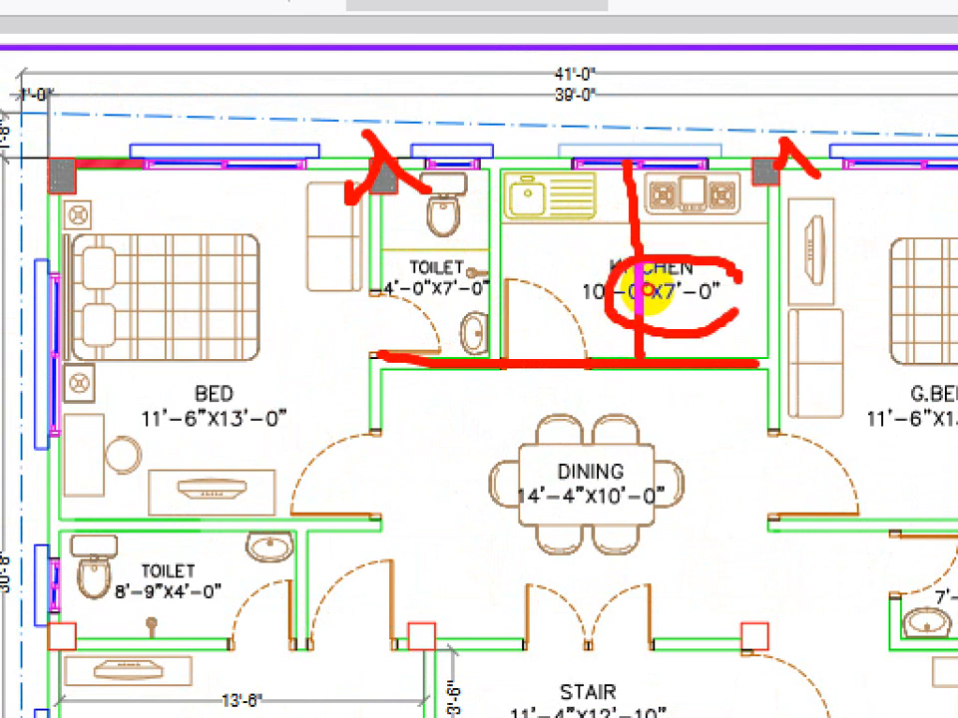
pyautogui.press('Escape')
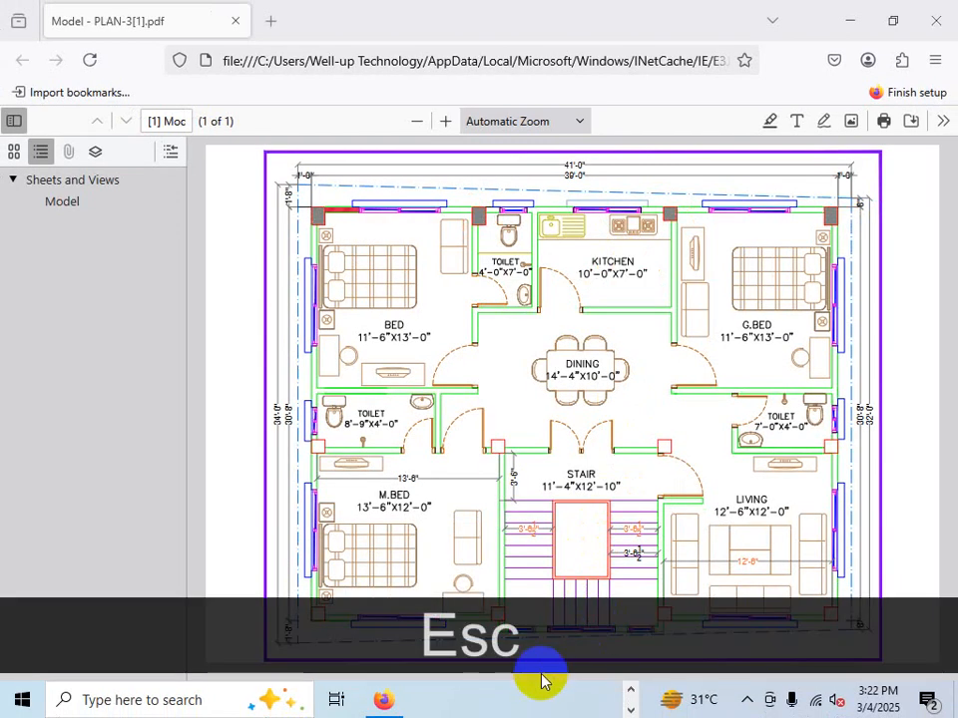
pyautogui.click(634, 699)
pyautogui.click(492, 697)
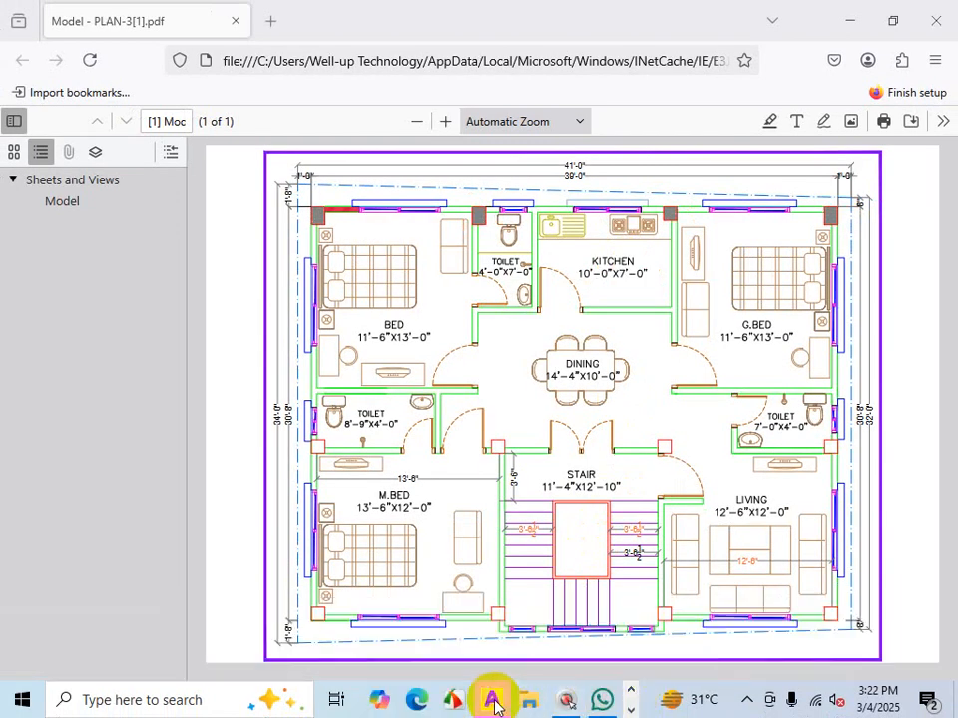
pyautogui.press('Escape')
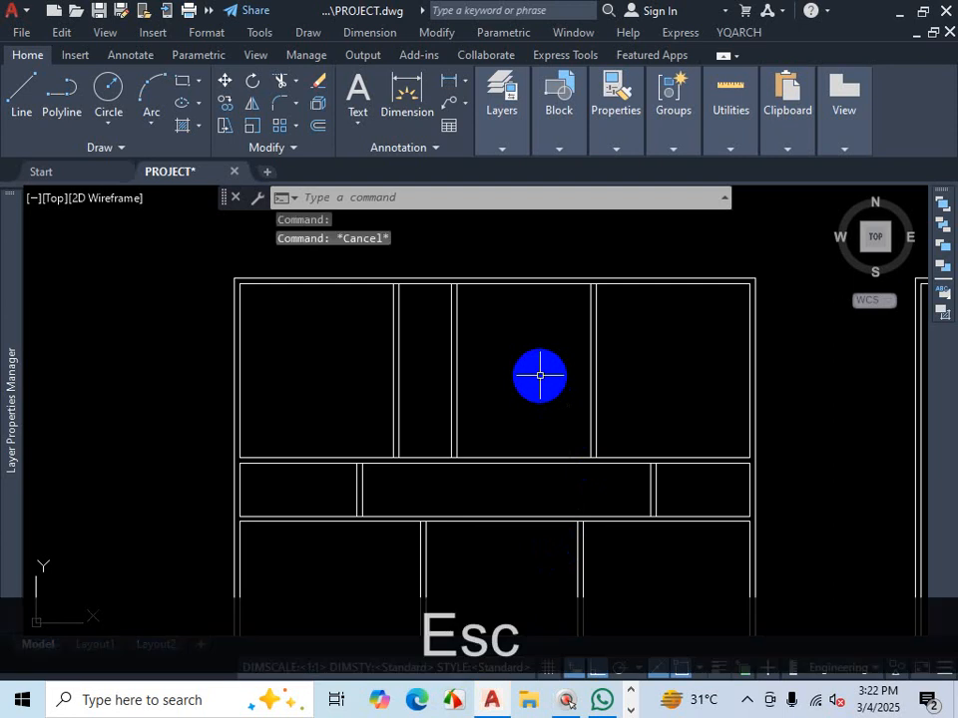
# - Trim the top inner wall line inside the two new partition wall pairs so they join the outer wall
pyautogui.write('TR')
pyautogui.press('Return')
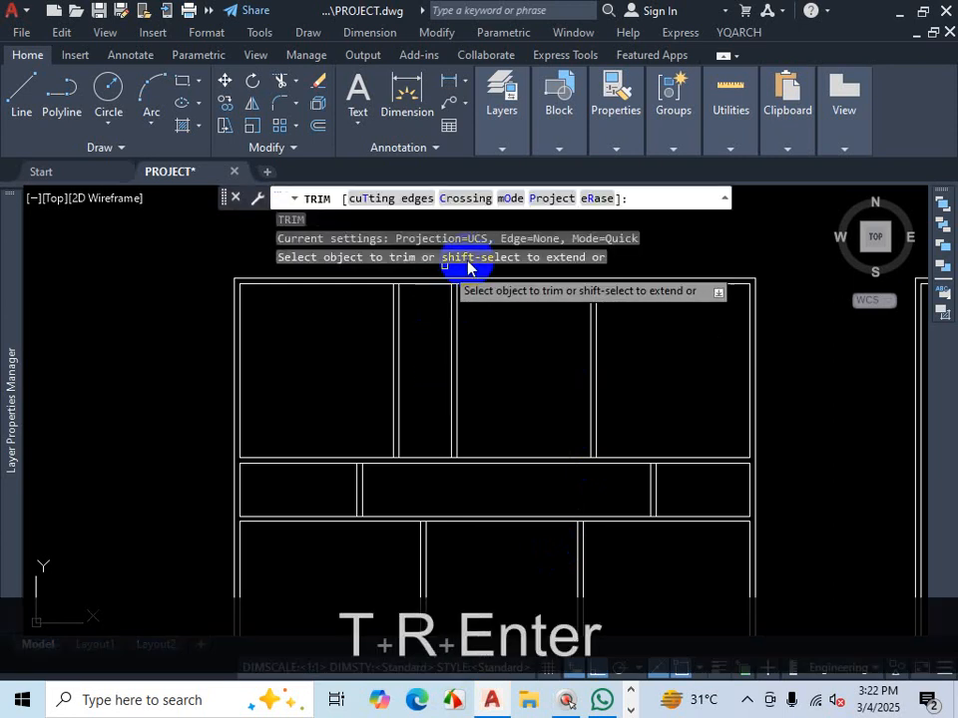
pyautogui.scroll(-4, 454, 314)
pyautogui.scroll(5, 447, 313)
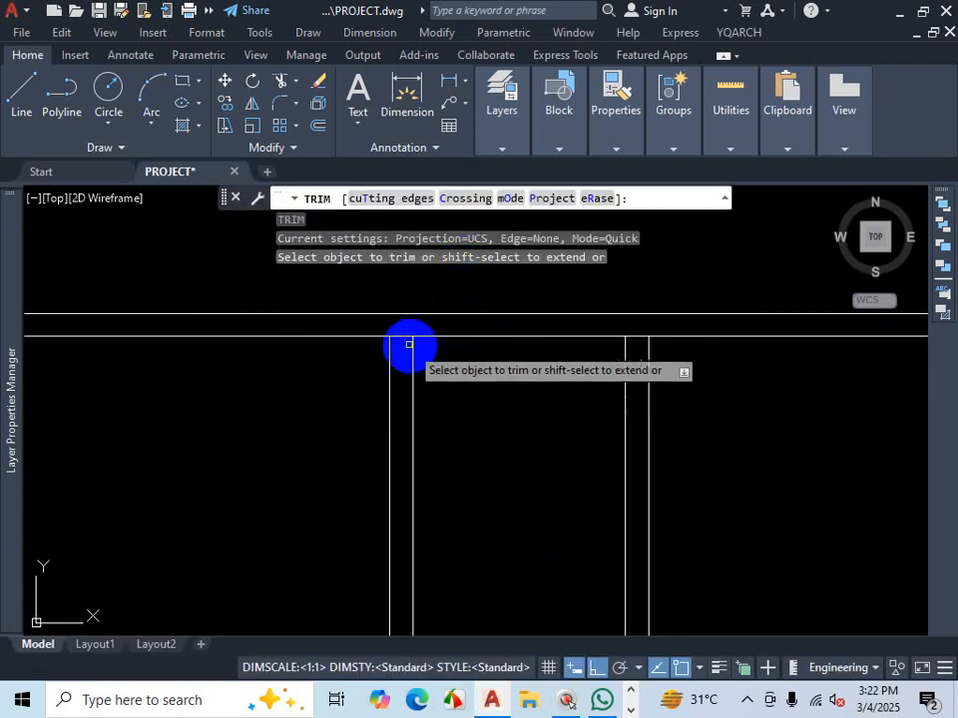
pyautogui.click(402, 336)
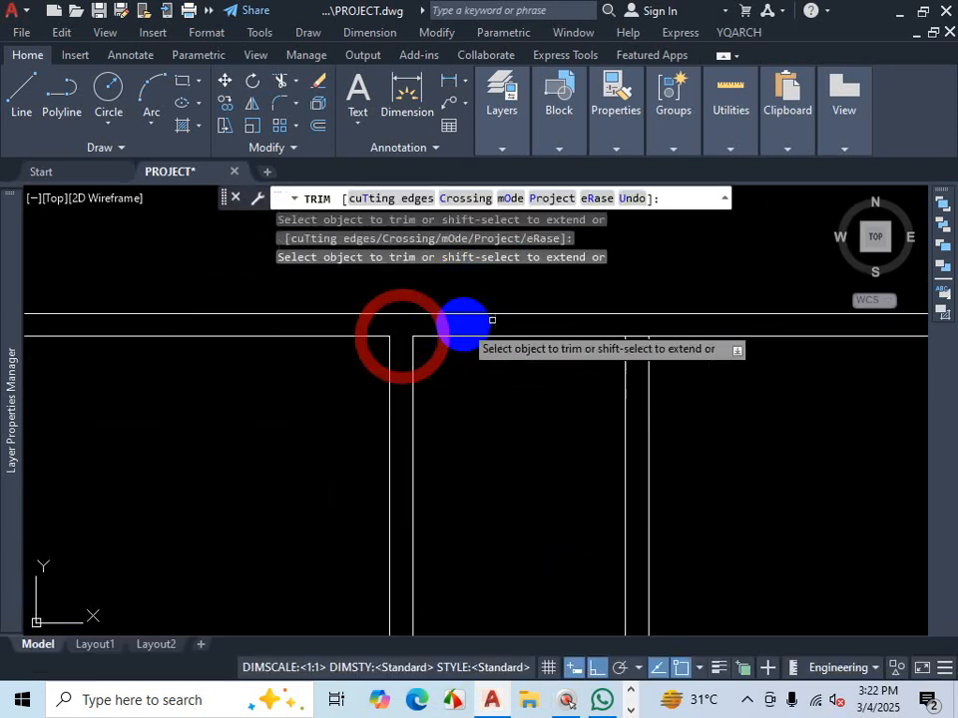
pyautogui.click(638, 337)
pyautogui.scroll(-3, 494, 316)
pyautogui.scroll(2, 604, 320)
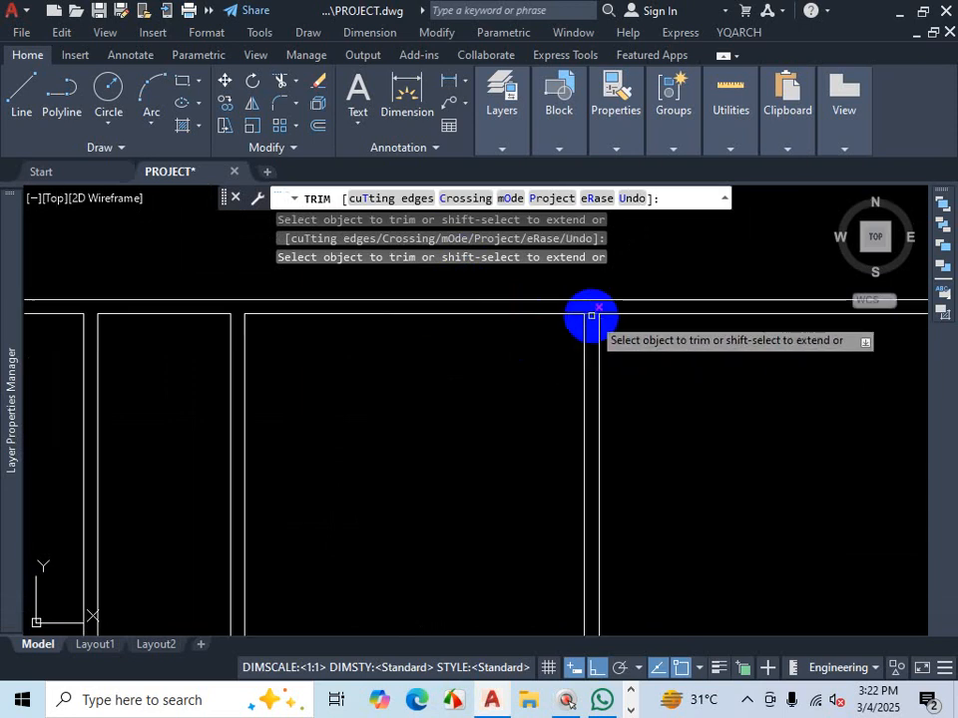
pyautogui.scroll(-5, 637, 370)
pyautogui.scroll(4, 663, 341)
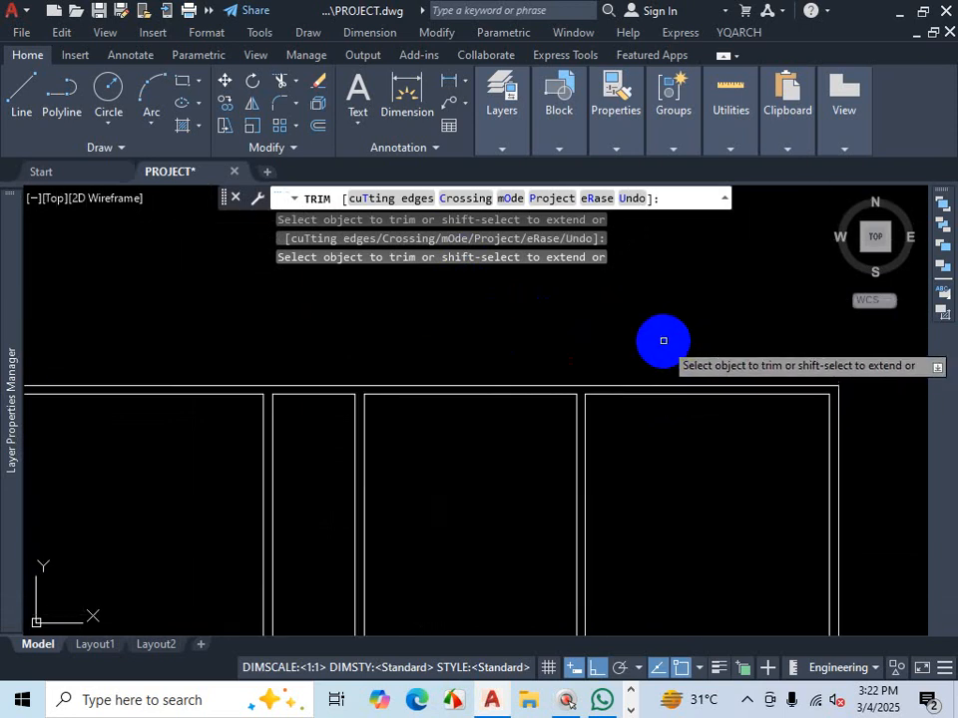
pyautogui.press('Escape')
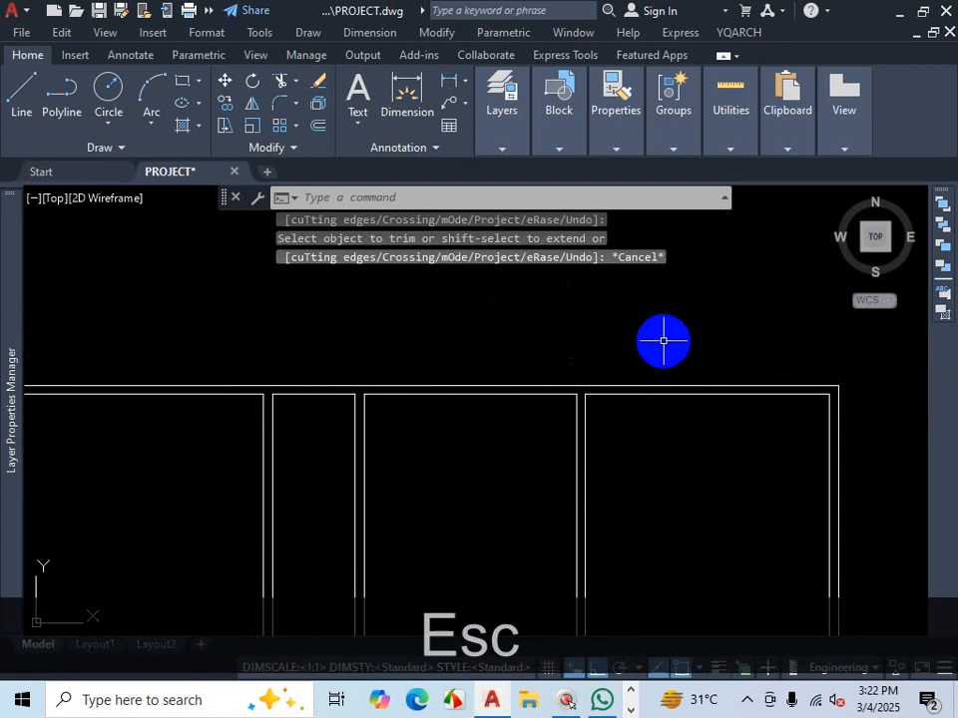
# - Switch to the PLAN-3 PDF to examine the kitchen and guest bedroom walls, then return to the drawing
pyautogui.scroll(-2, 663, 338)
pyautogui.scroll(2, 506, 414)
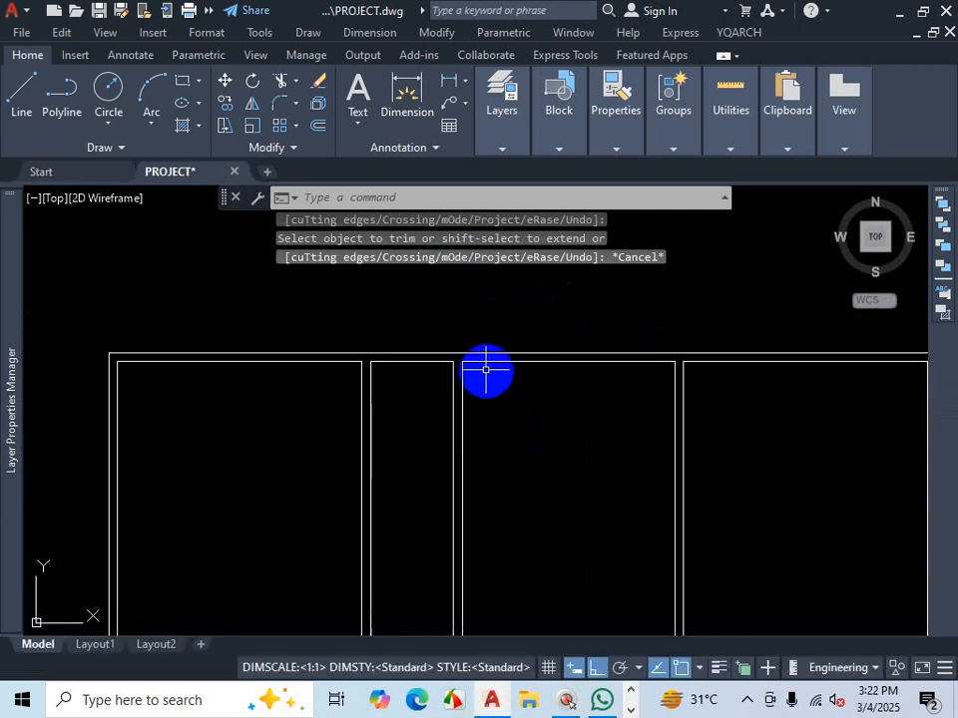
pyautogui.scroll(2, 459, 367)
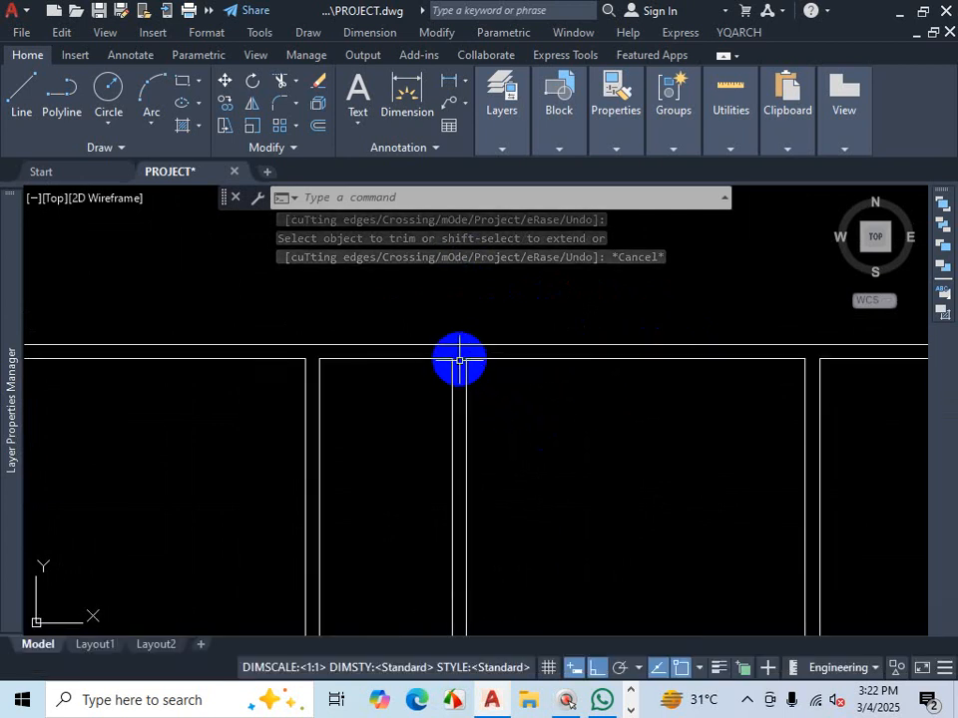
pyautogui.scroll(-2, 558, 435)
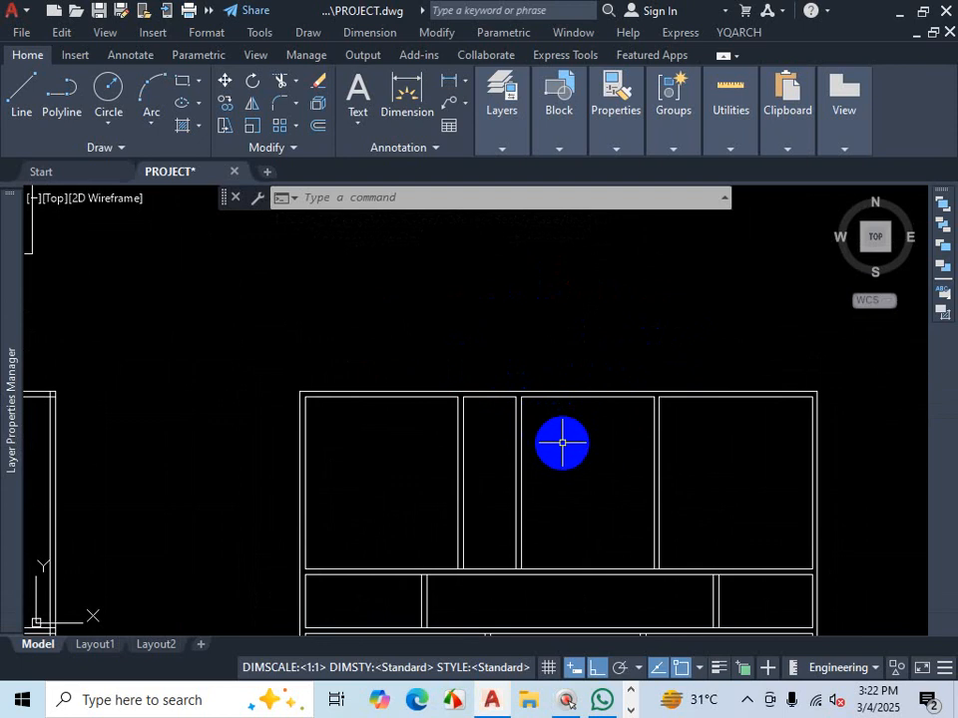
pyautogui.press('Return')
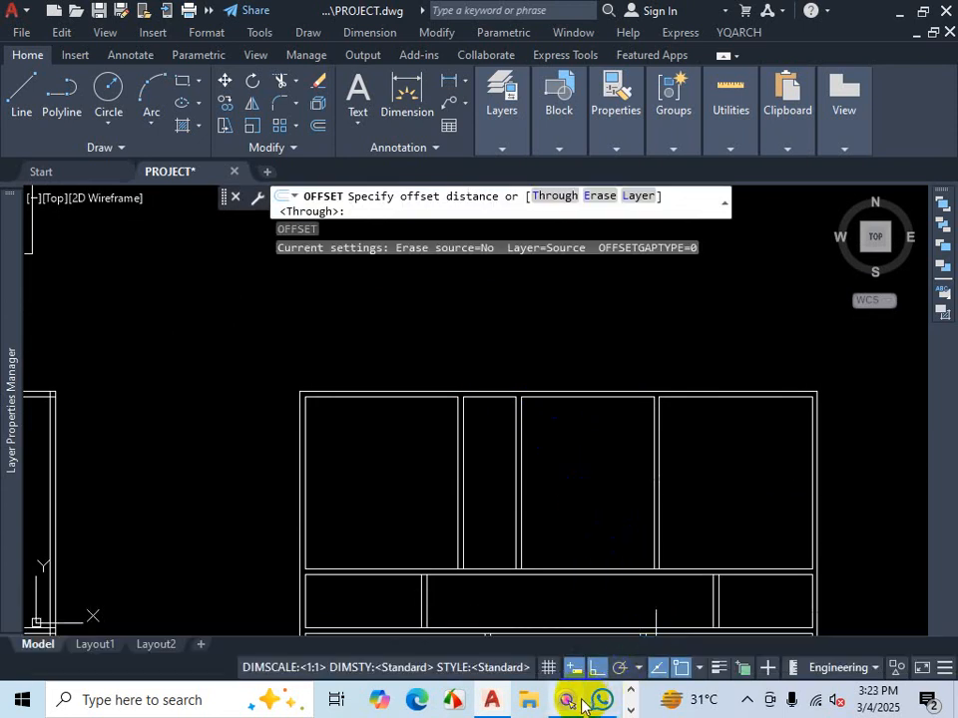
pyautogui.click(415, 691)
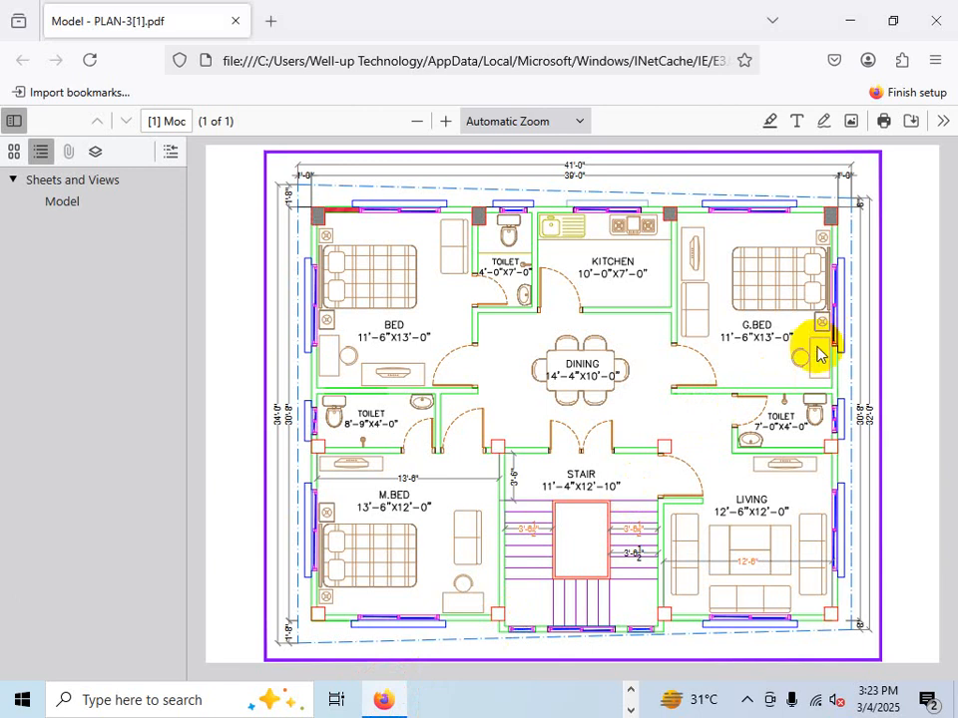
pyautogui.hotkey('ctrl', '1')
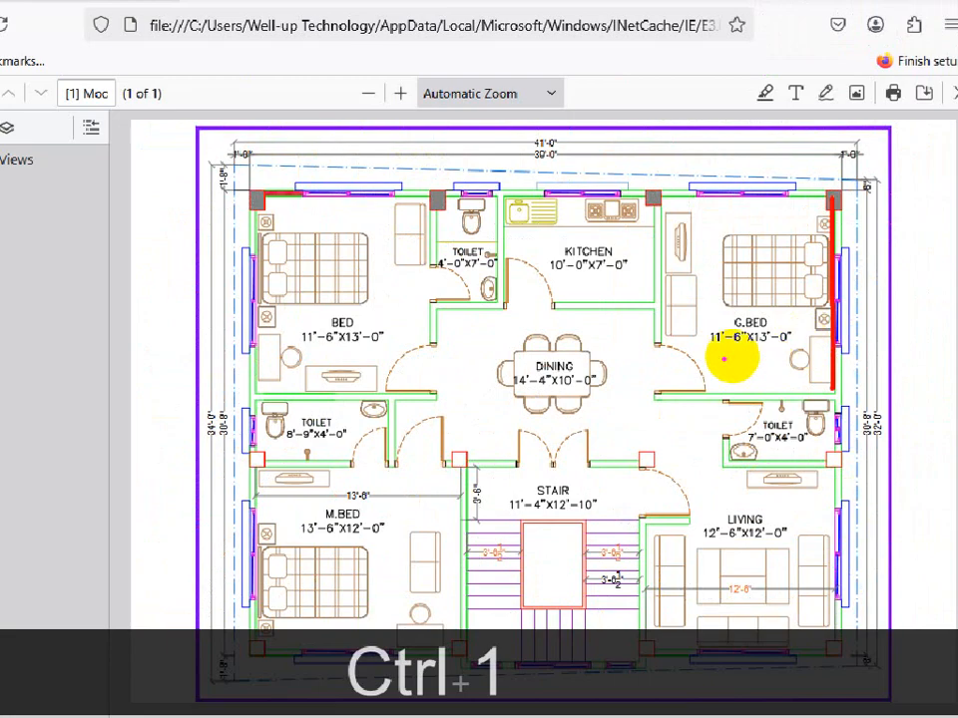
pyautogui.click(345, 319)
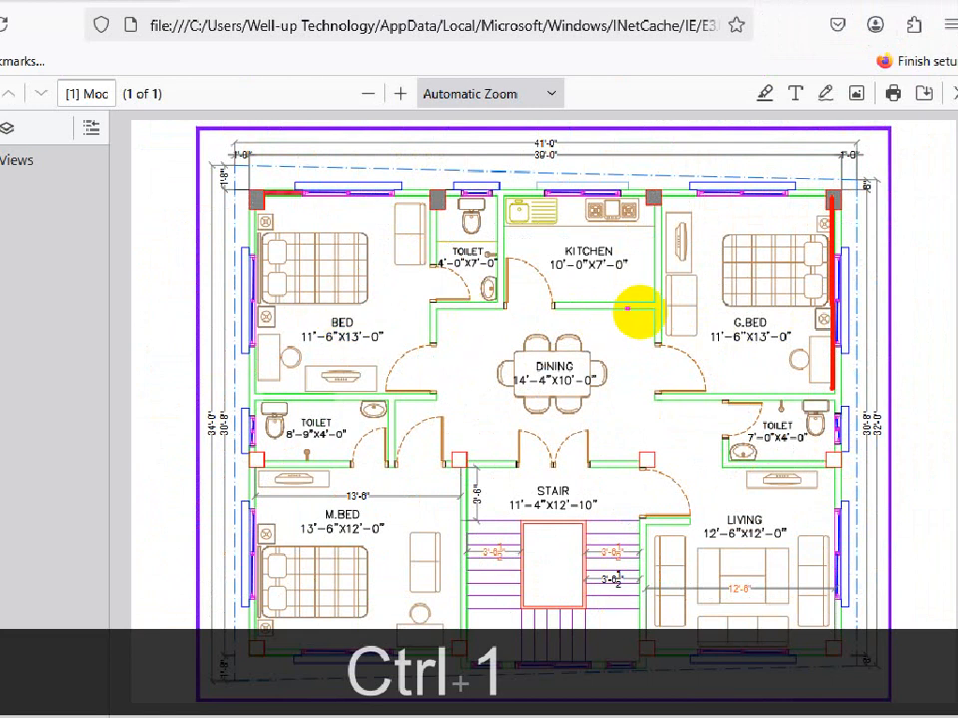
pyautogui.moveTo(691, 305); pyautogui.dragTo(696, 322)
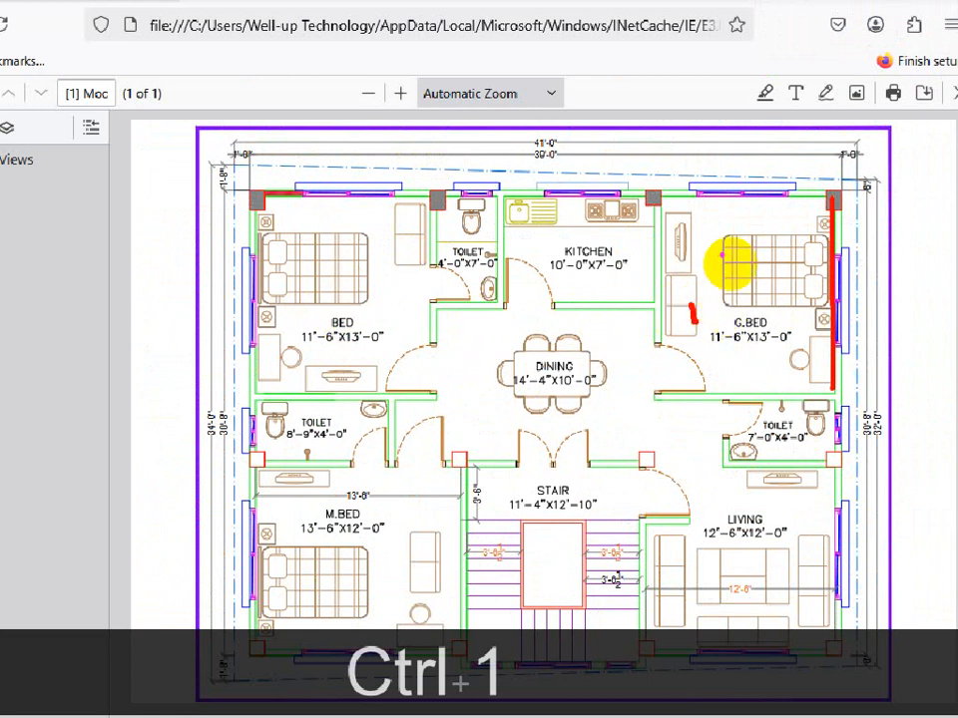
pyautogui.moveTo(829, 227)
pyautogui.mouseDown()
pyautogui.moveTo(833, 271)
pyautogui.moveTo(709, 265)
pyautogui.mouseUp()
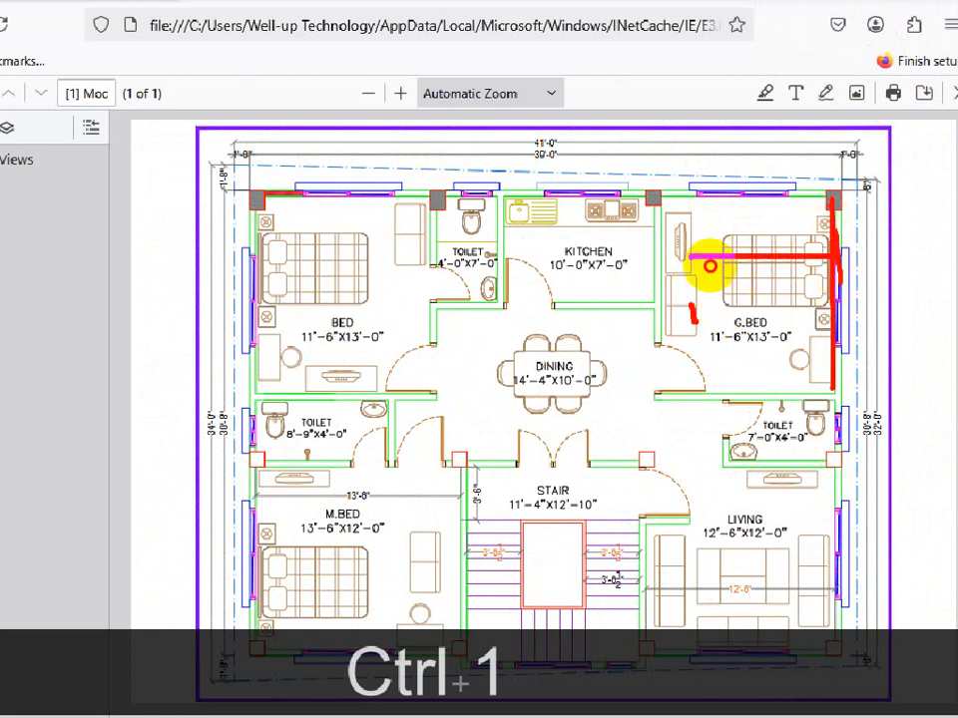
pyautogui.moveTo(665, 215); pyautogui.dragTo(675, 388)
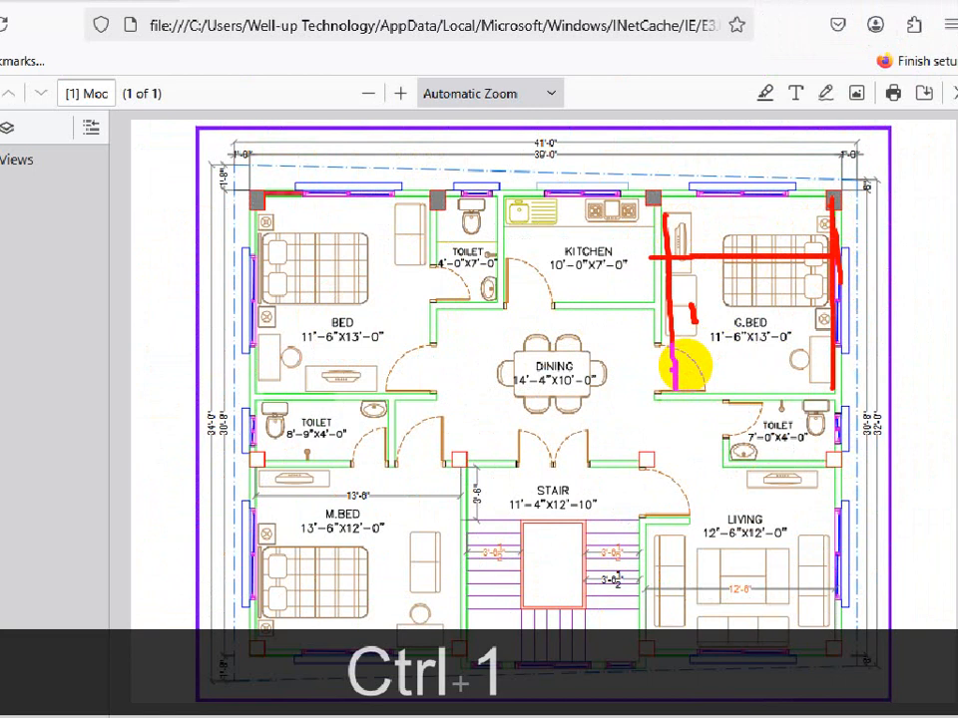
pyautogui.press('Escape')
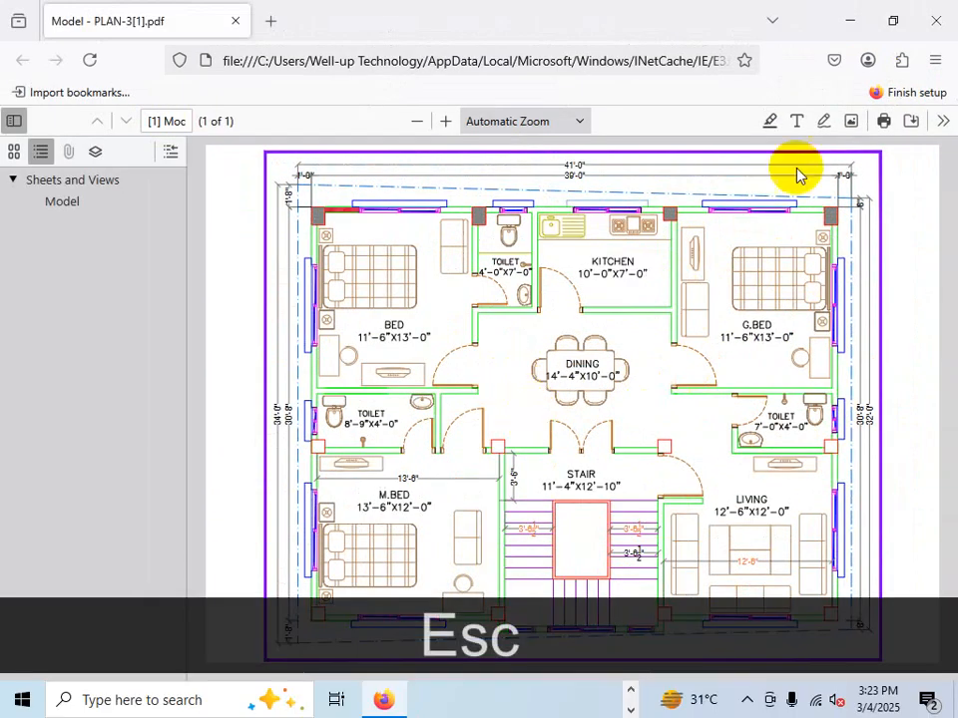
pyautogui.click(857, 29)
pyautogui.scroll(-3, 589, 351)
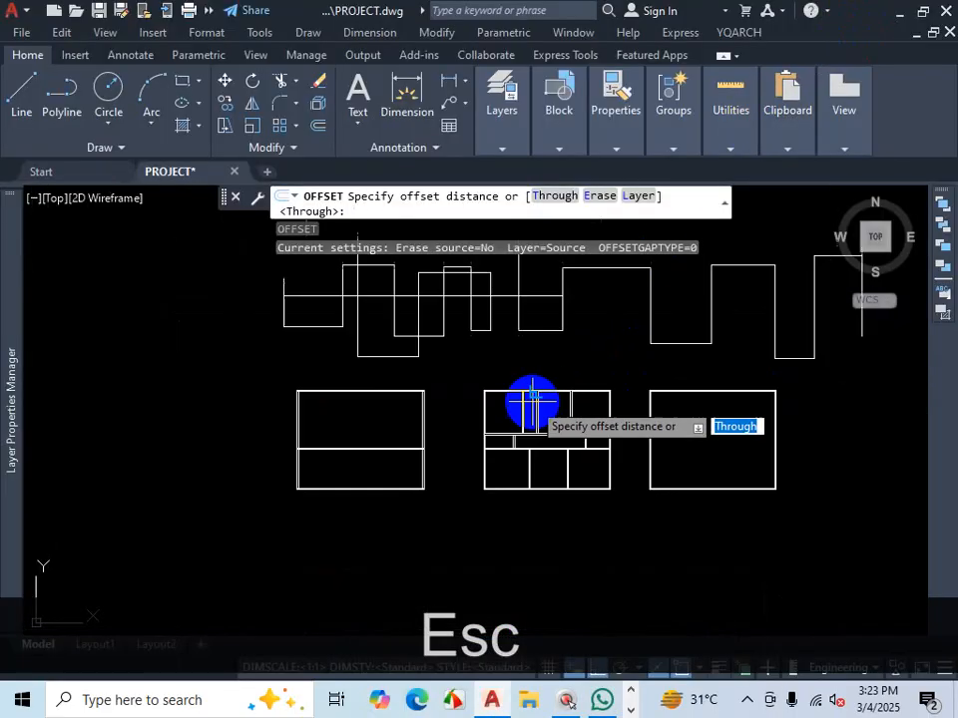
pyautogui.scroll(1, 619, 419)
pyautogui.scroll(2, 620, 420)
pyautogui.press('Escape')
pyautogui.scroll(4, 506, 419)
# - Erase the kitchen partition wall pair previously offset inside the top-right room block
pyautogui.click(511, 394)
pyautogui.click(402, 406)
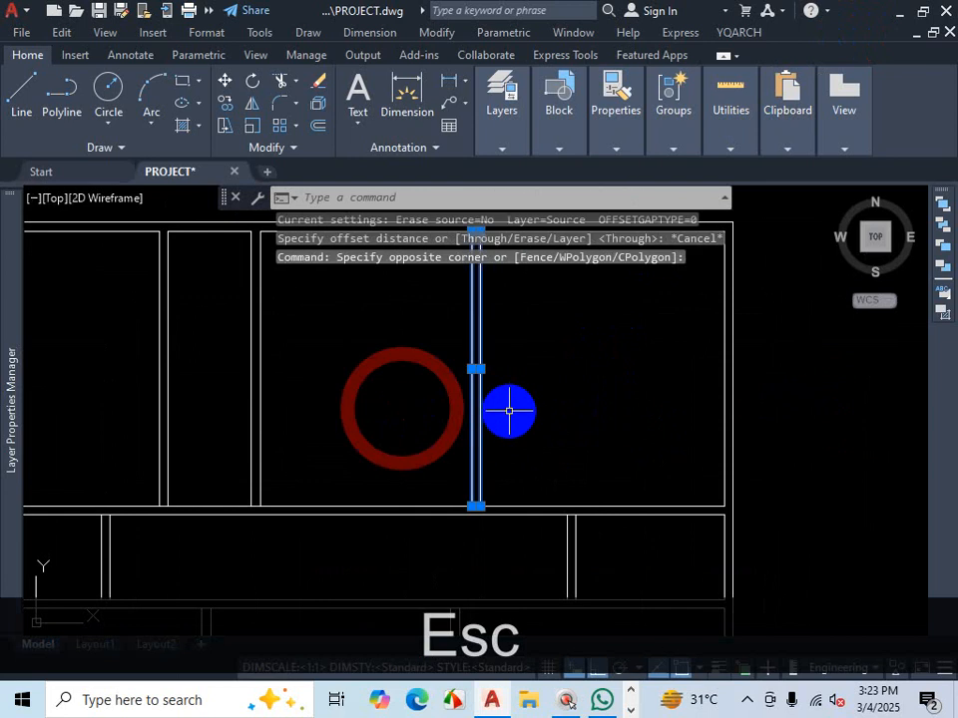
pyautogui.press('Delete')
pyautogui.scroll(-3, 578, 440)
pyautogui.scroll(2, 583, 431)
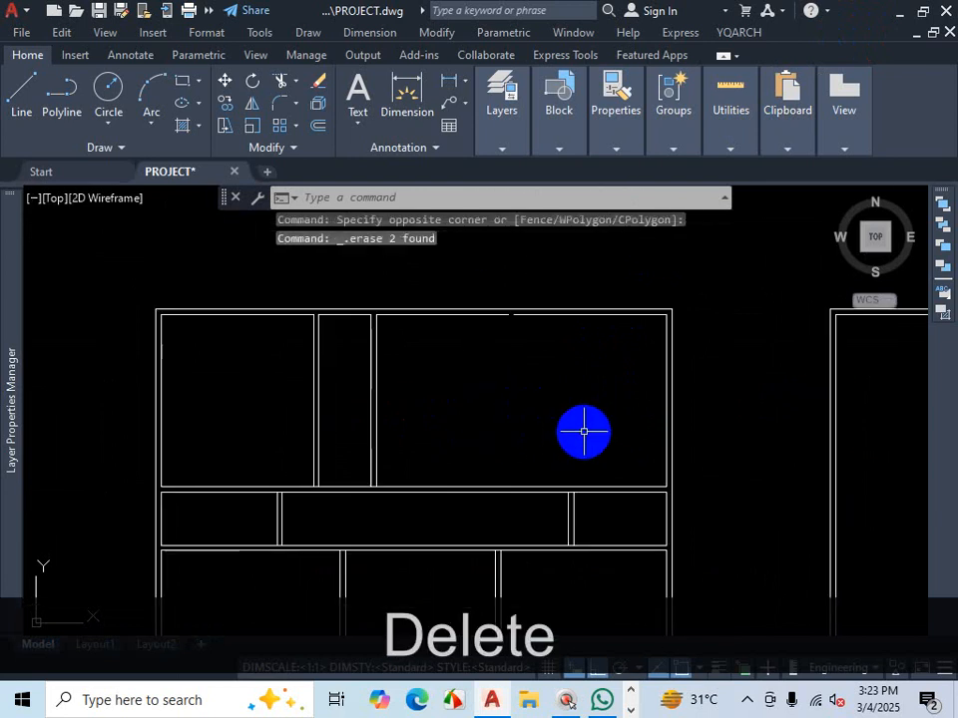
# - Offset the right room's inner wall line 11'6" to the left, then offset that new line a further 5 to the left
pyautogui.write('O')
pyautogui.press('Return')
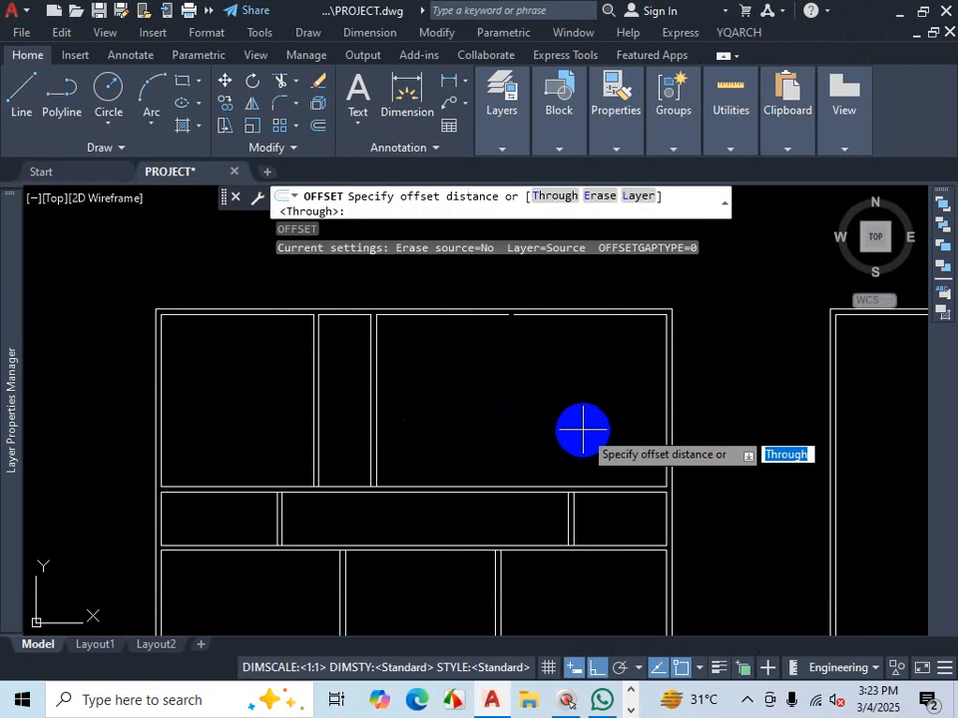
pyautogui.press('Return')
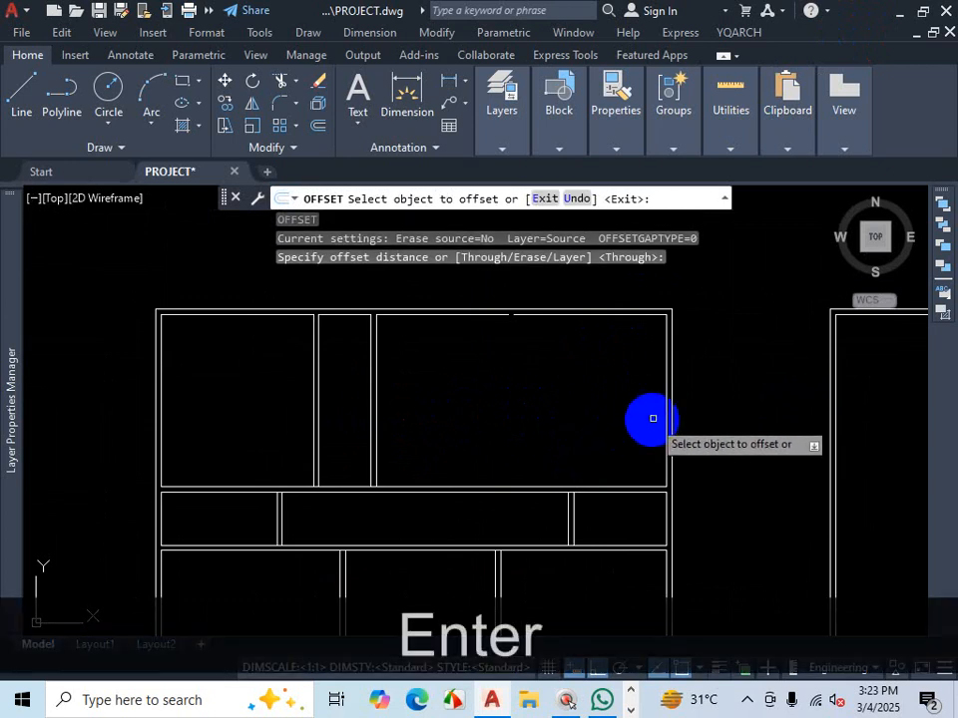
pyautogui.click(664, 403)
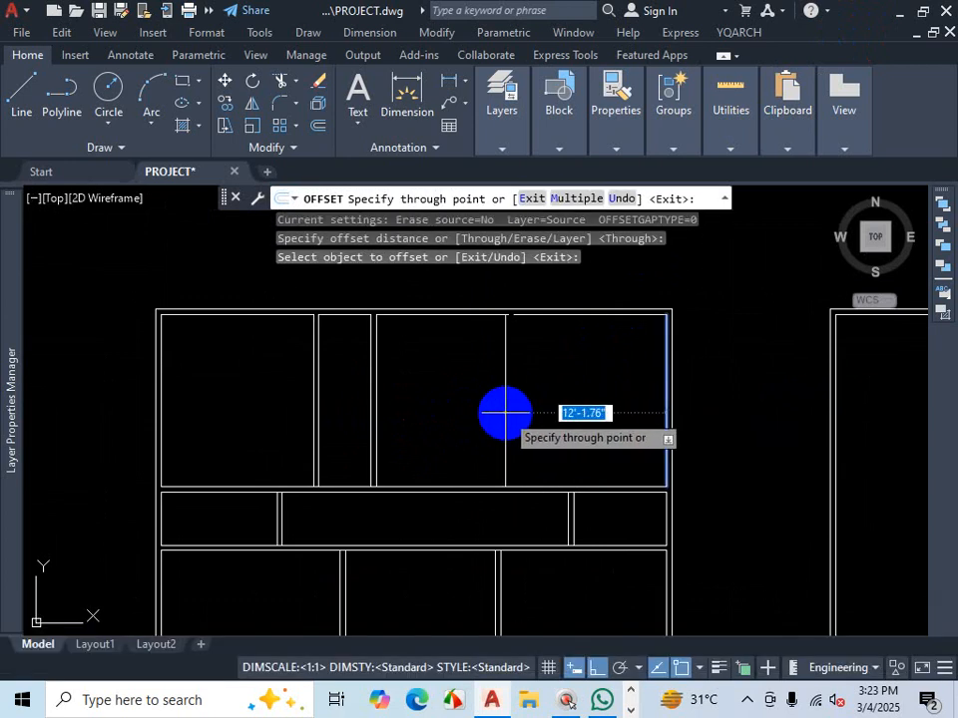
pyautogui.write("11'6")
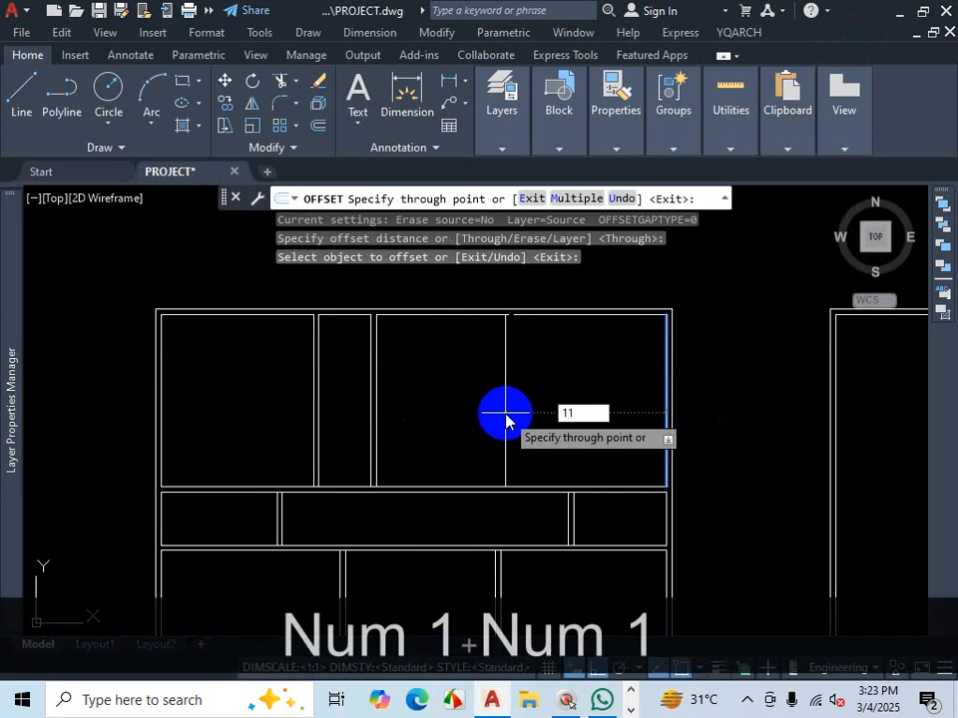
pyautogui.press('Return')
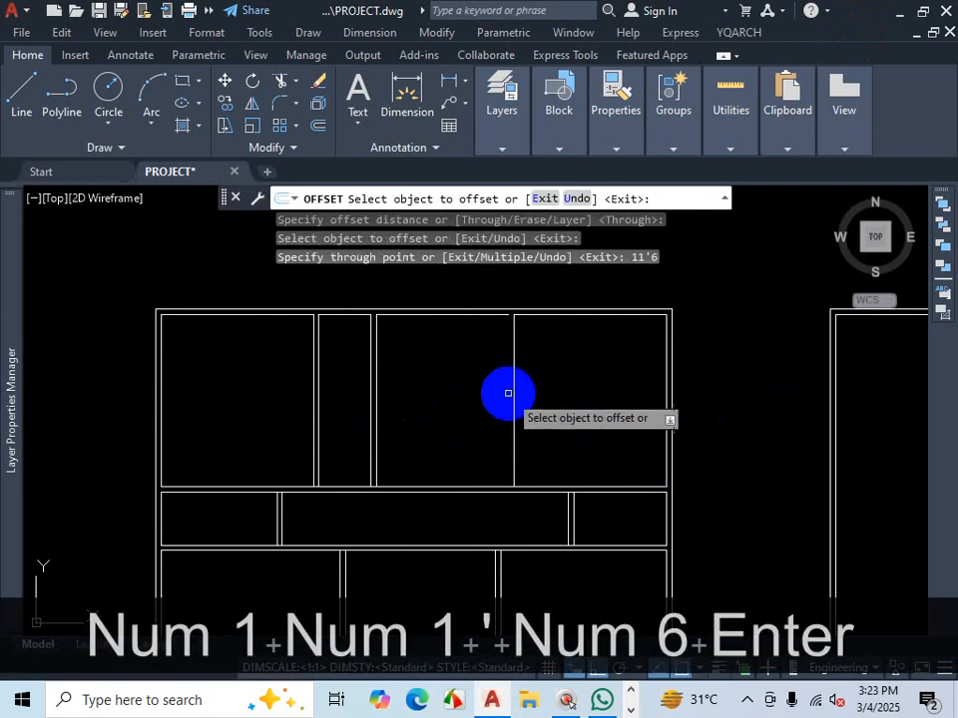
pyautogui.click(513, 387)
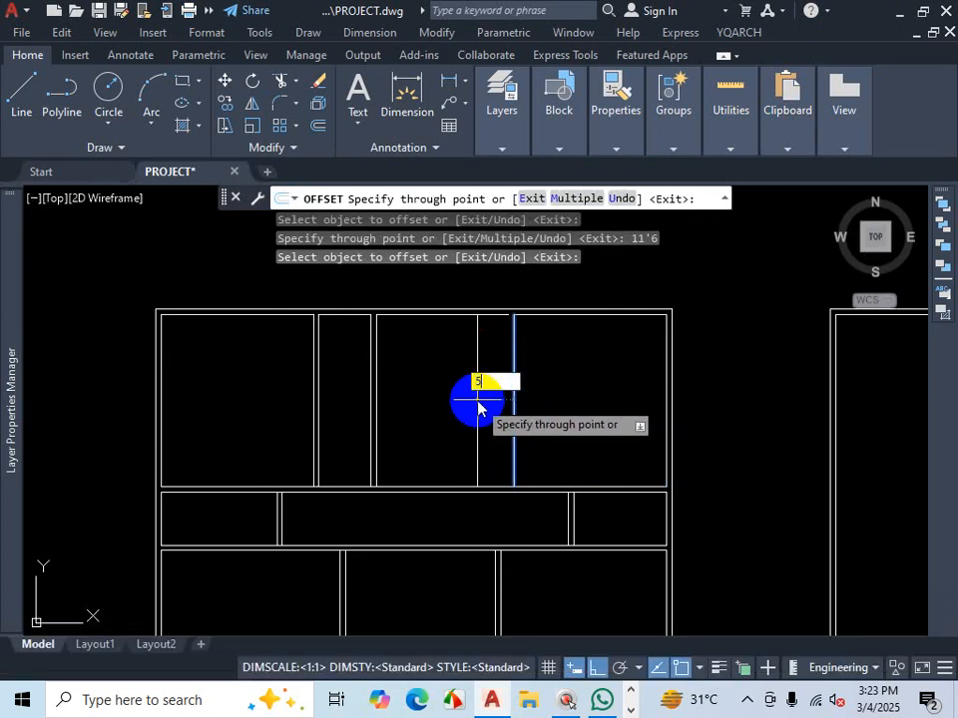
pyautogui.write('5')
pyautogui.press('Return')
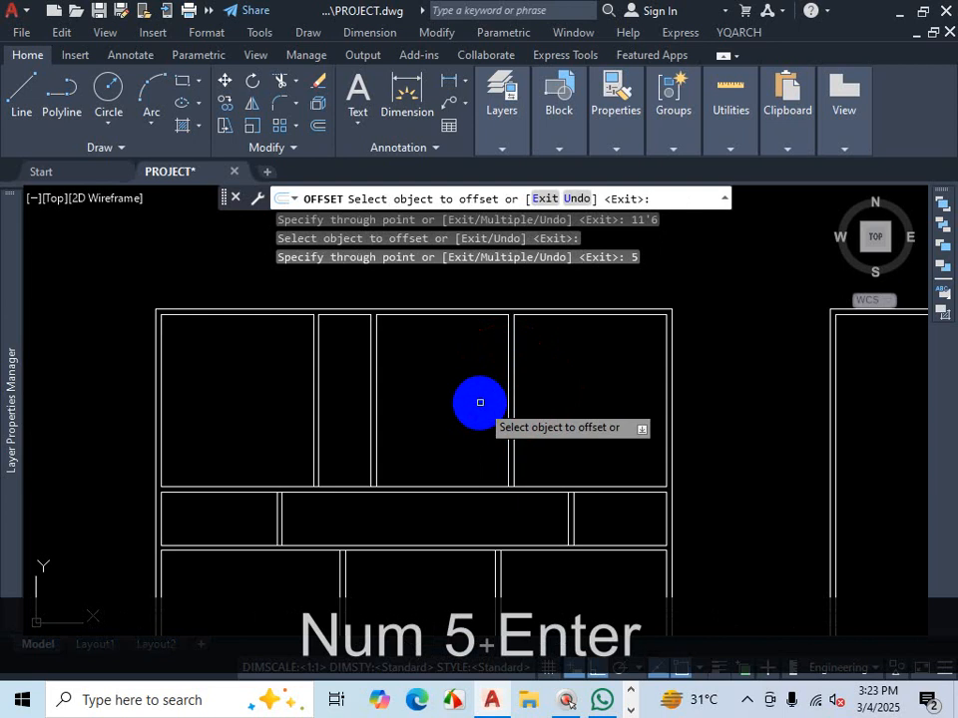
pyautogui.press('Escape')
pyautogui.click(746, 701)
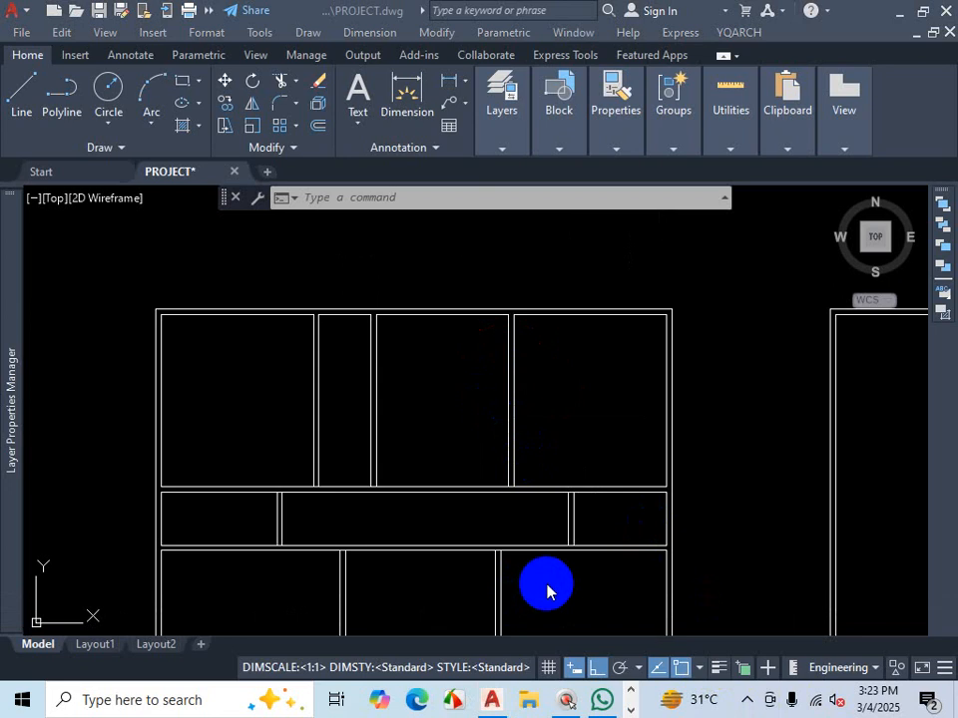
pyautogui.scroll(2, 378, 423)
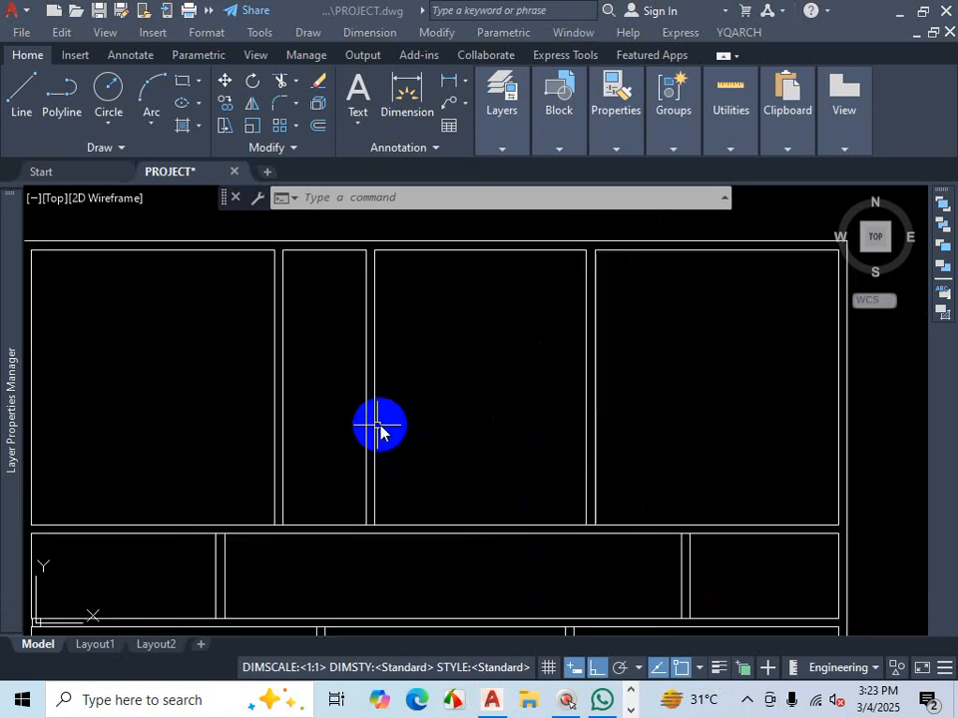
pyautogui.hotkey('ctrl', '1')
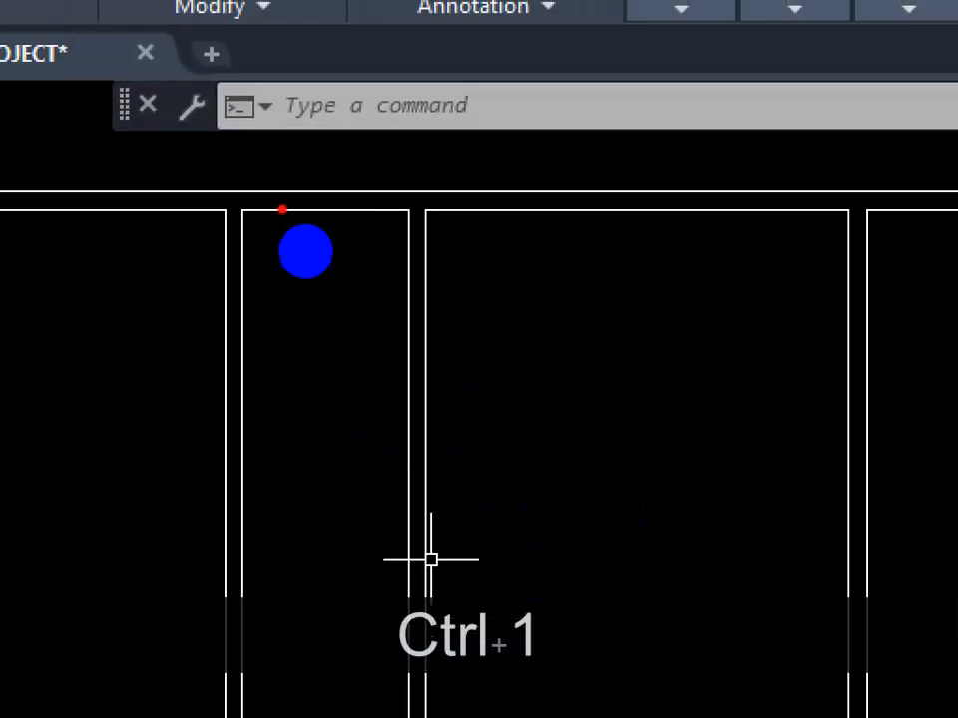
pyautogui.moveTo(412, 200); pyautogui.dragTo(410, 232)
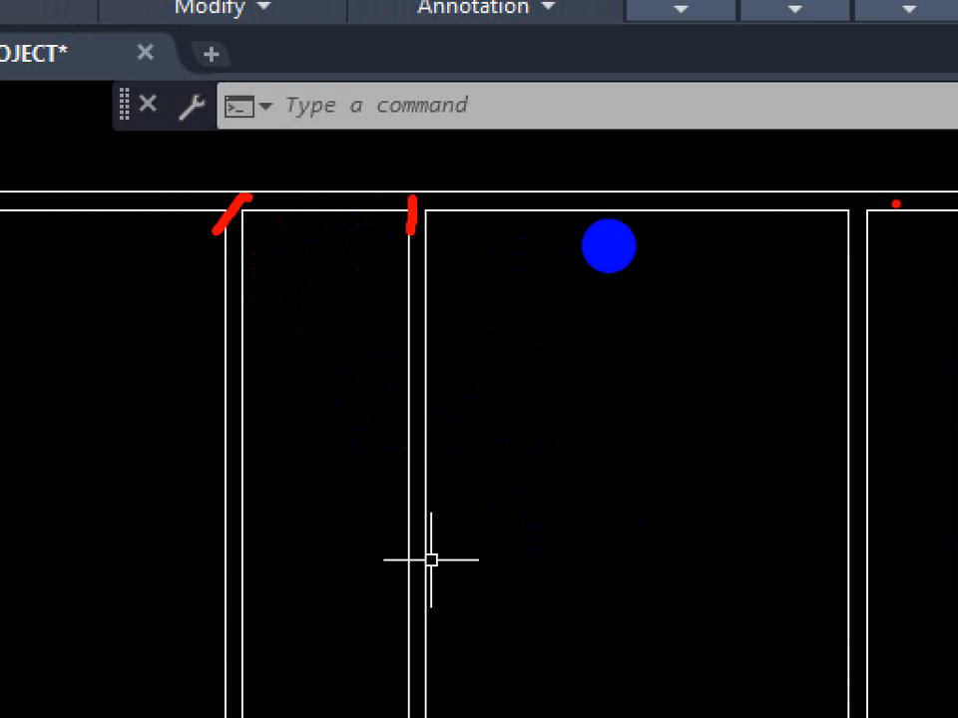
pyautogui.hotkey('ctrl', '1')
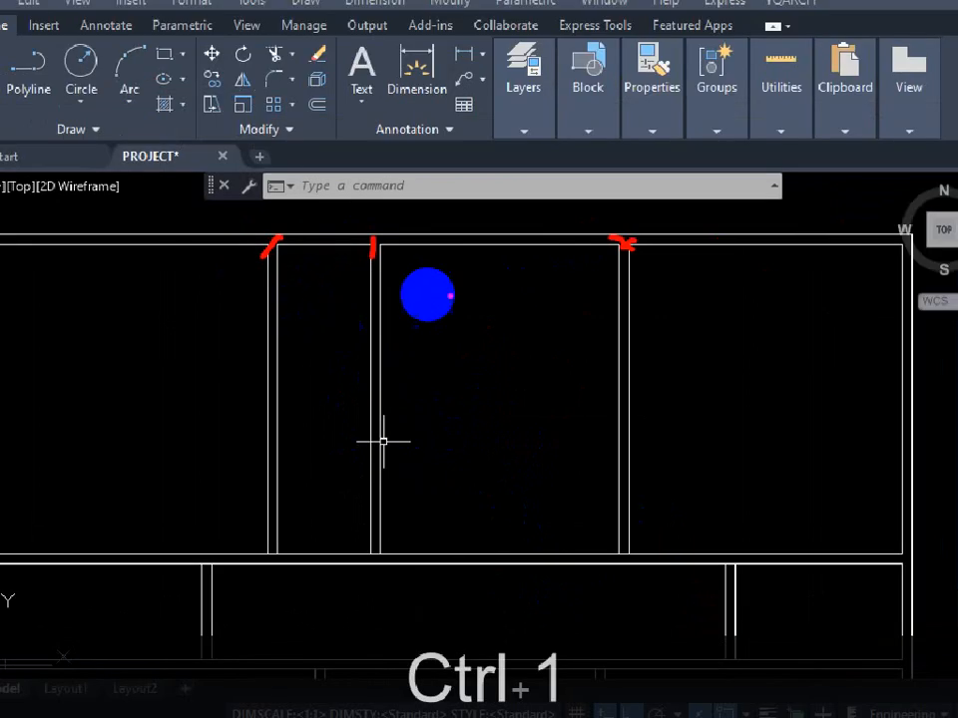
pyautogui.moveTo(493, 246); pyautogui.dragTo(477, 434)
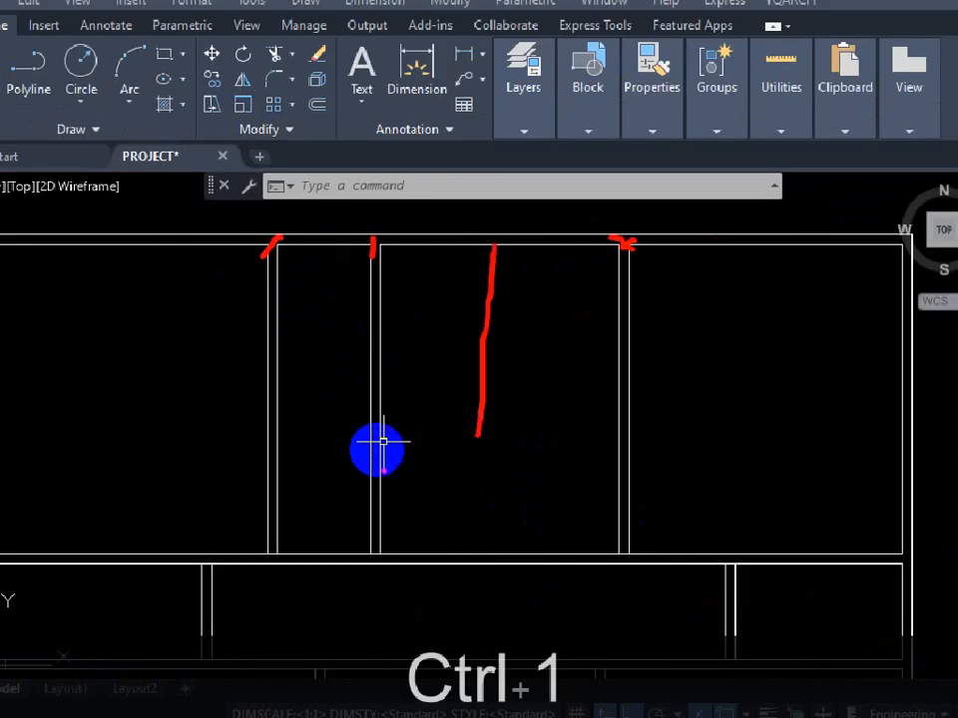
pyautogui.moveTo(384, 469); pyautogui.dragTo(666, 467)
pyautogui.moveTo(319, 256); pyautogui.dragTo(330, 442)
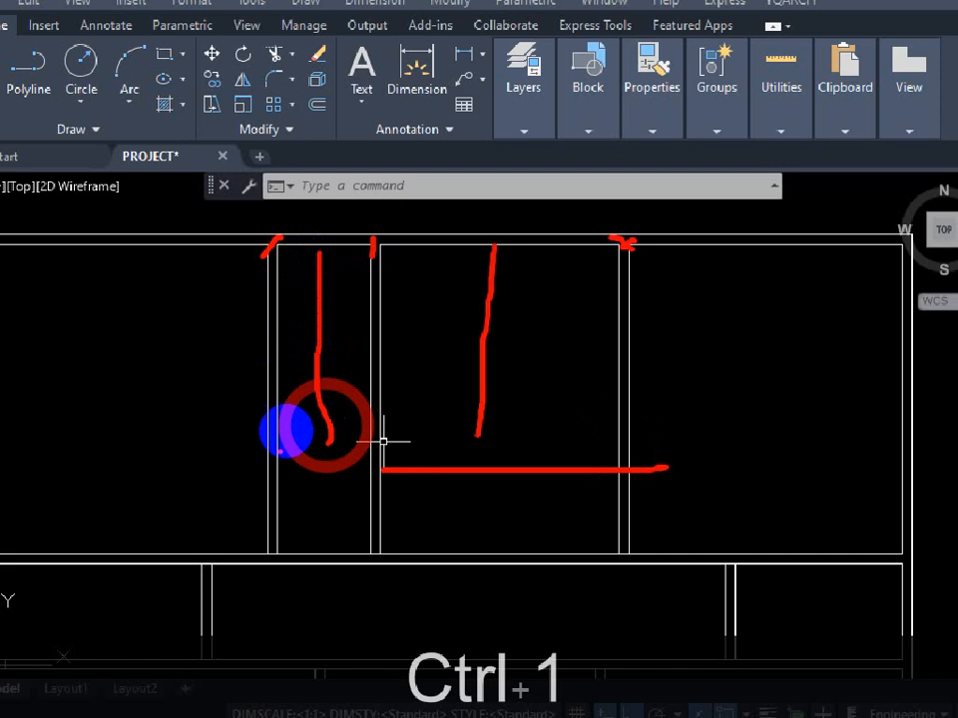
pyautogui.moveTo(271, 472); pyautogui.dragTo(382, 471)
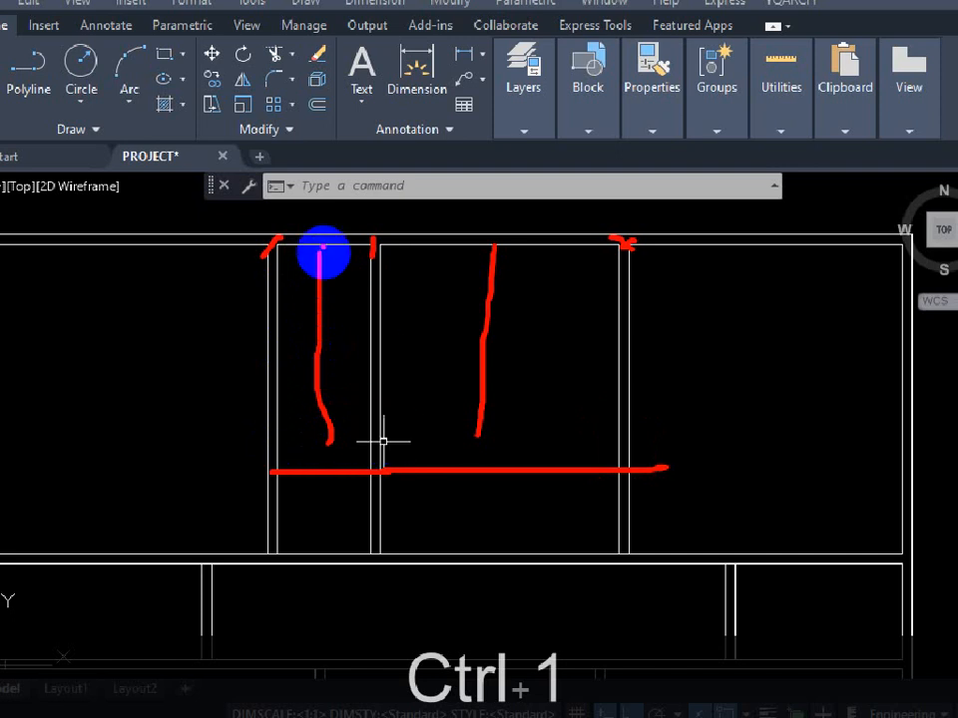
pyautogui.moveTo(282, 249); pyautogui.dragTo(575, 245)
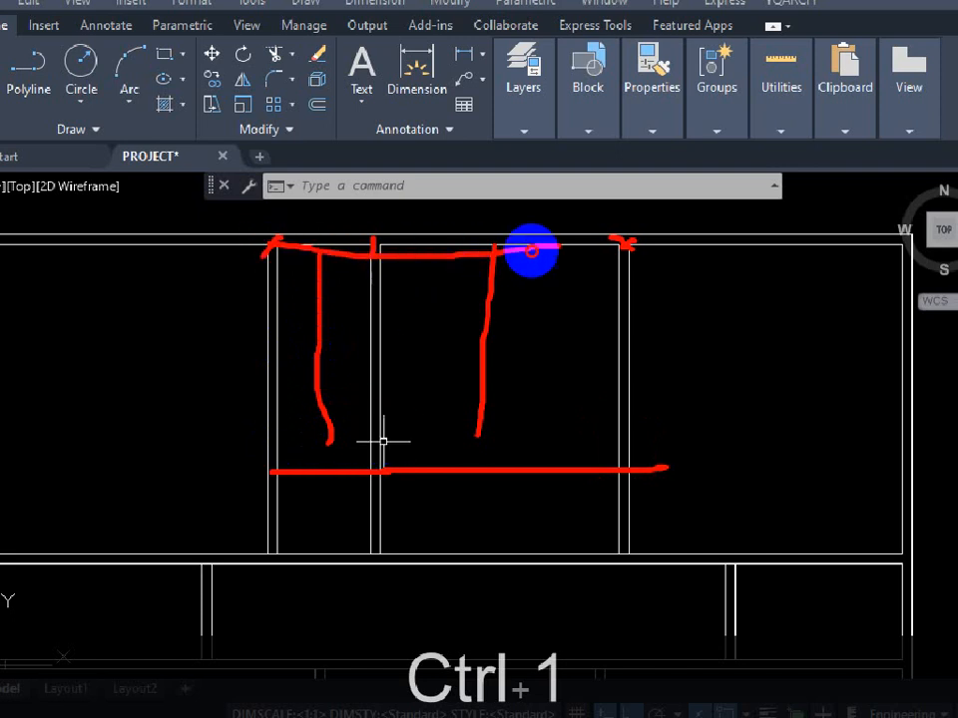
pyautogui.moveTo(454, 253); pyautogui.dragTo(446, 468)
pyautogui.moveTo(431, 443); pyautogui.dragTo(430, 444)
pyautogui.moveTo(257, 471); pyautogui.dragTo(552, 477)
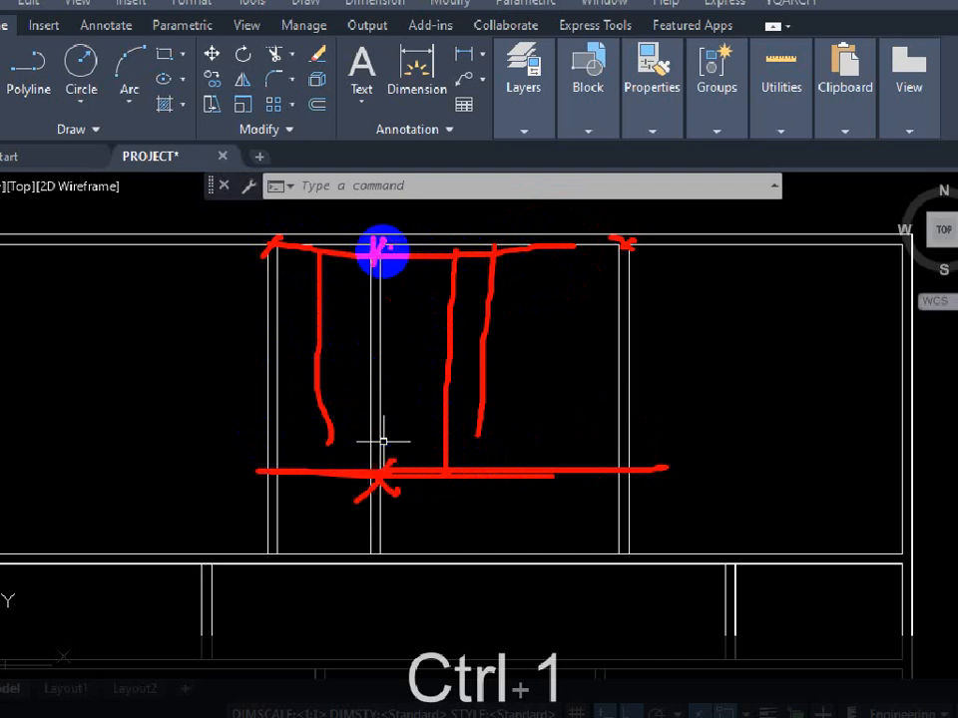
pyautogui.press('Escape')
pyautogui.scroll(-3, 520, 343)
pyautogui.scroll(3, 431, 317)
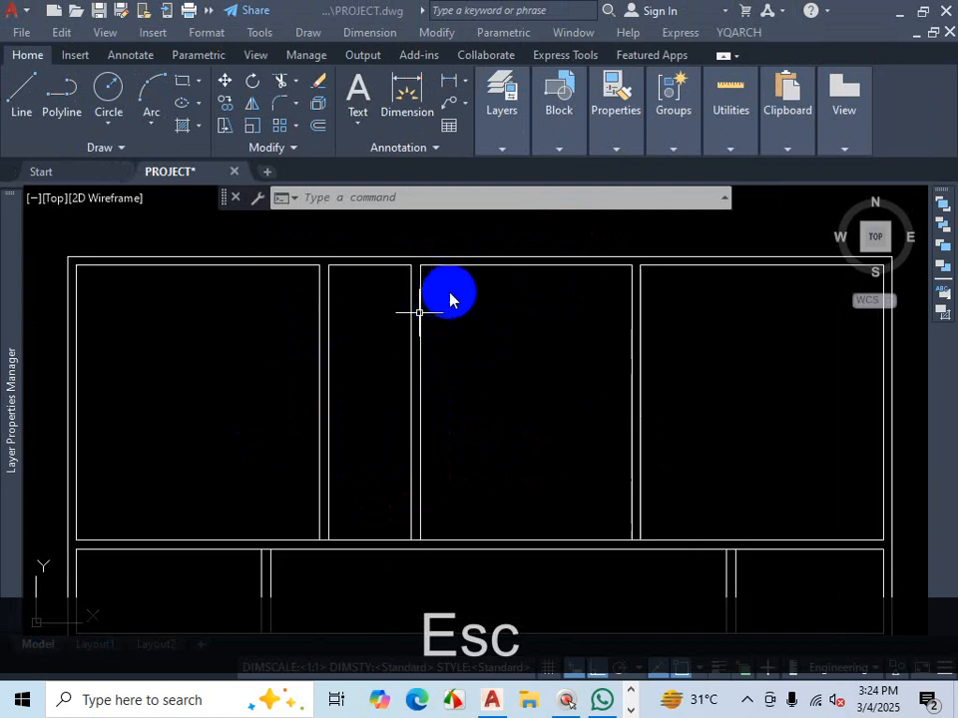
# - Erase the old partition wall pair just left of the new kitchen wall lines
pyautogui.click(449, 293)
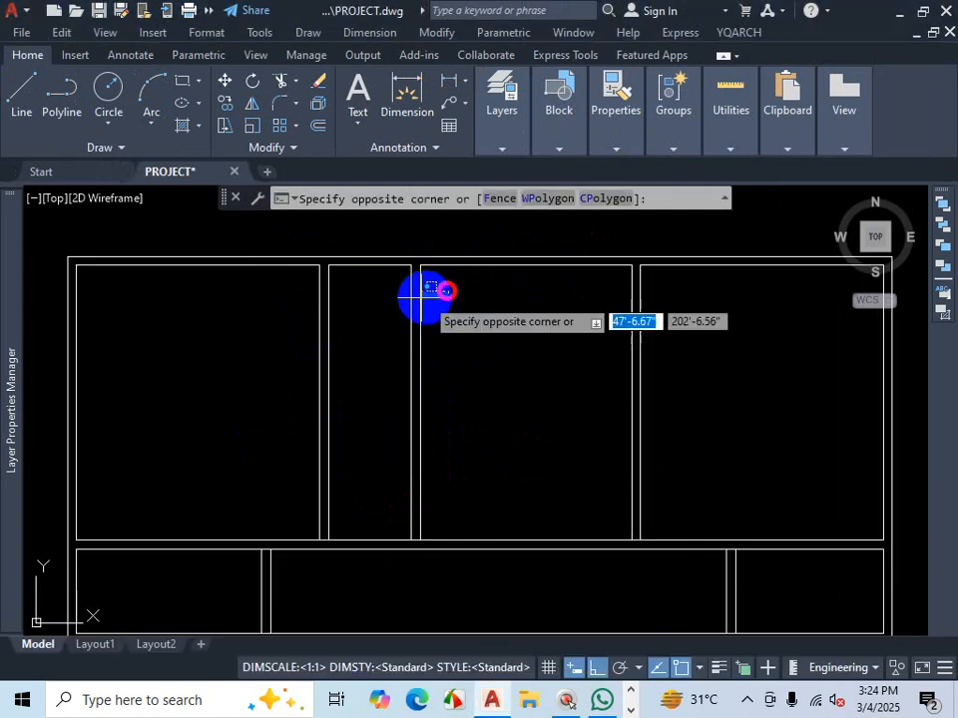
pyautogui.click(392, 315)
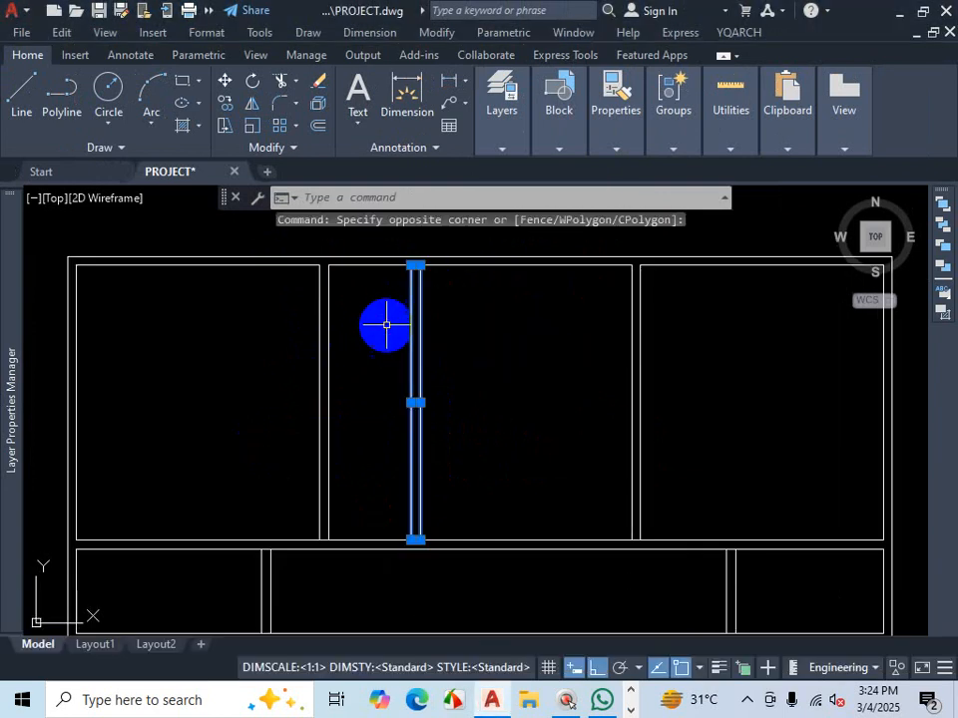
pyautogui.press('Delete')
pyautogui.scroll(-2, 473, 310)
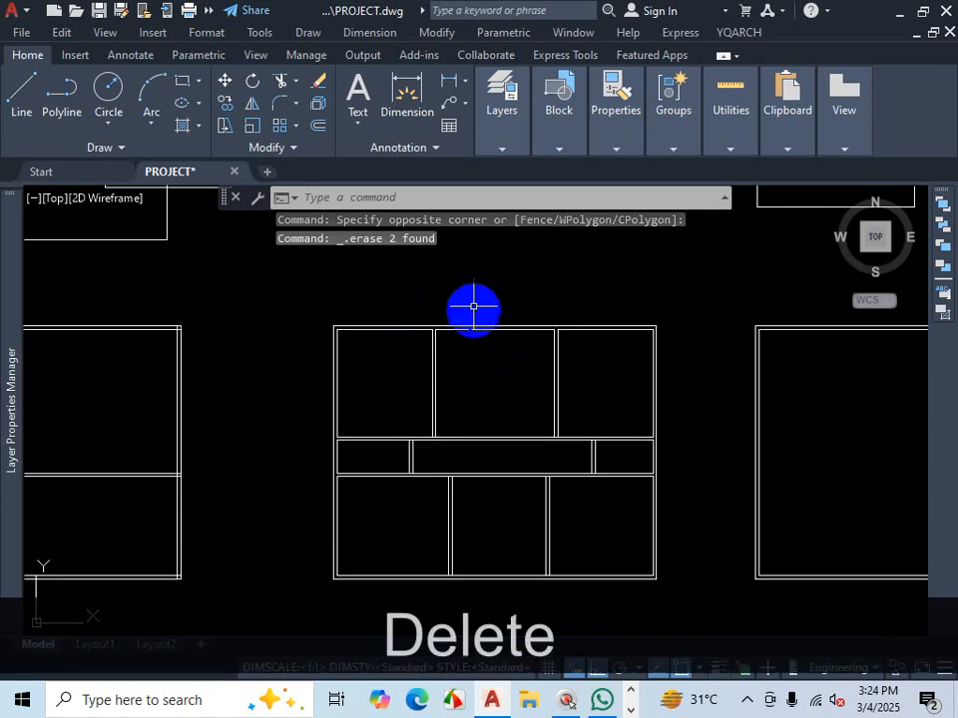
# - Draw a short horizontal line segment in the empty area above the floor plan
pyautogui.scroll(5, 473, 305)
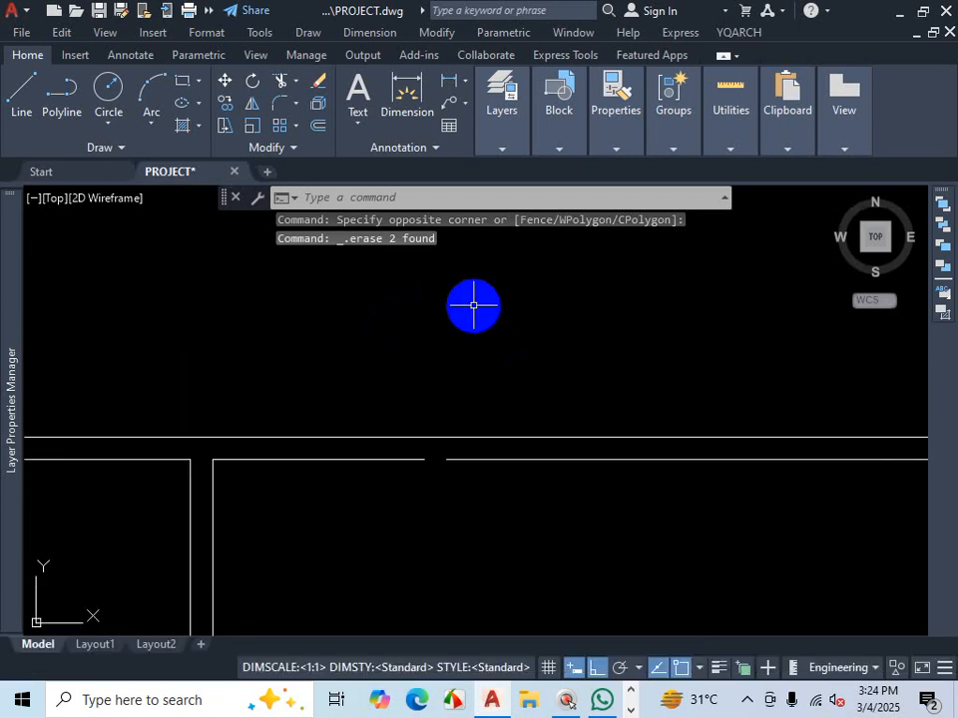
pyautogui.scroll(-3, 485, 428)
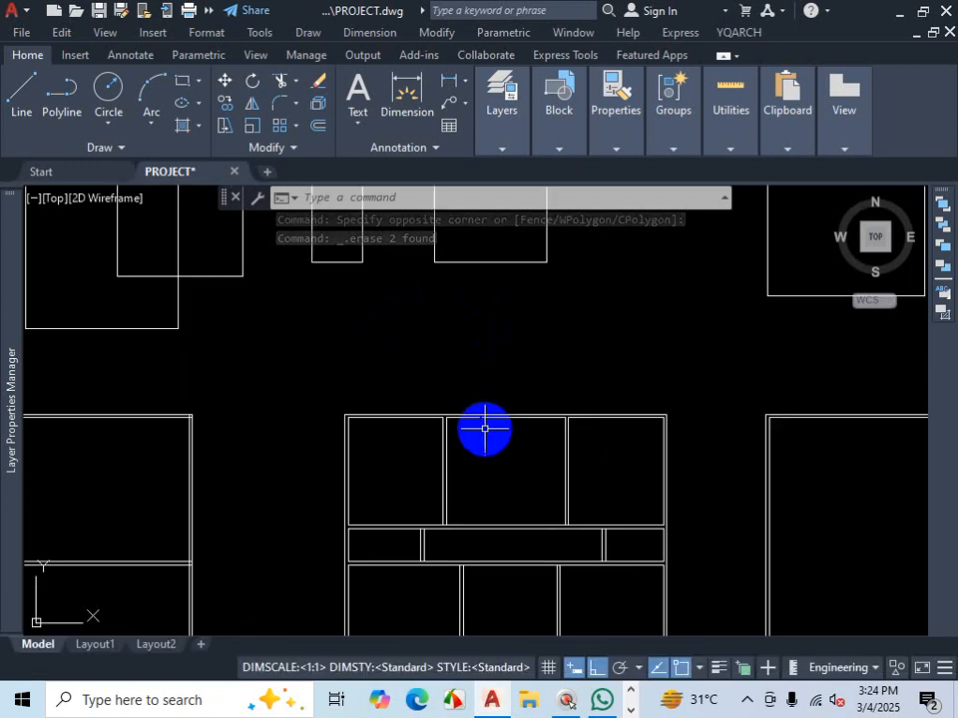
pyautogui.scroll(2, 552, 348)
pyautogui.click(15, 103)
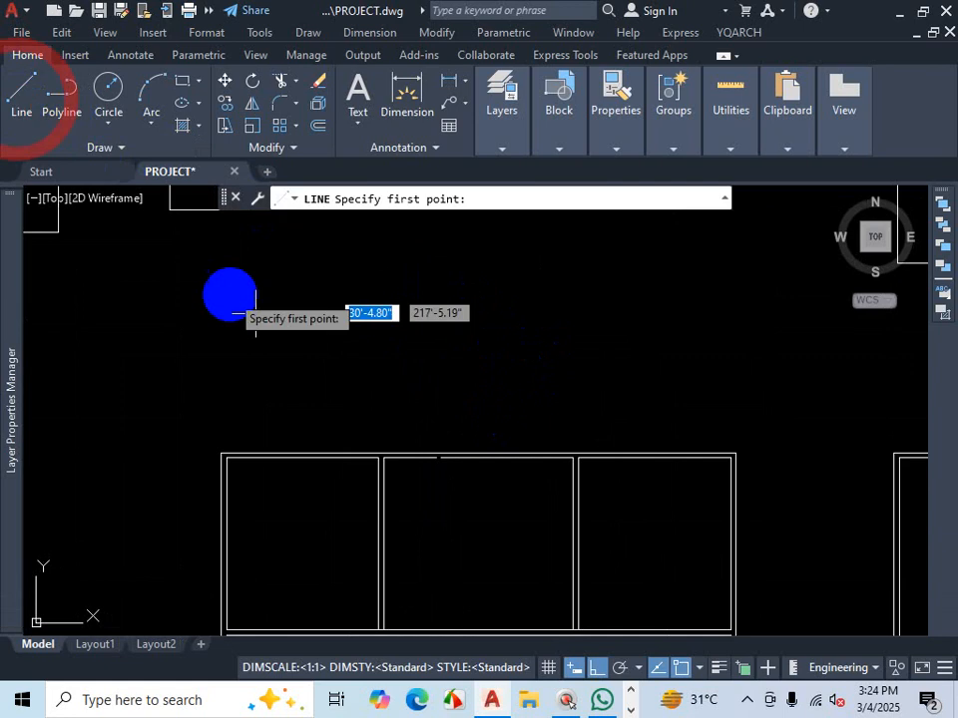
pyautogui.click(290, 346)
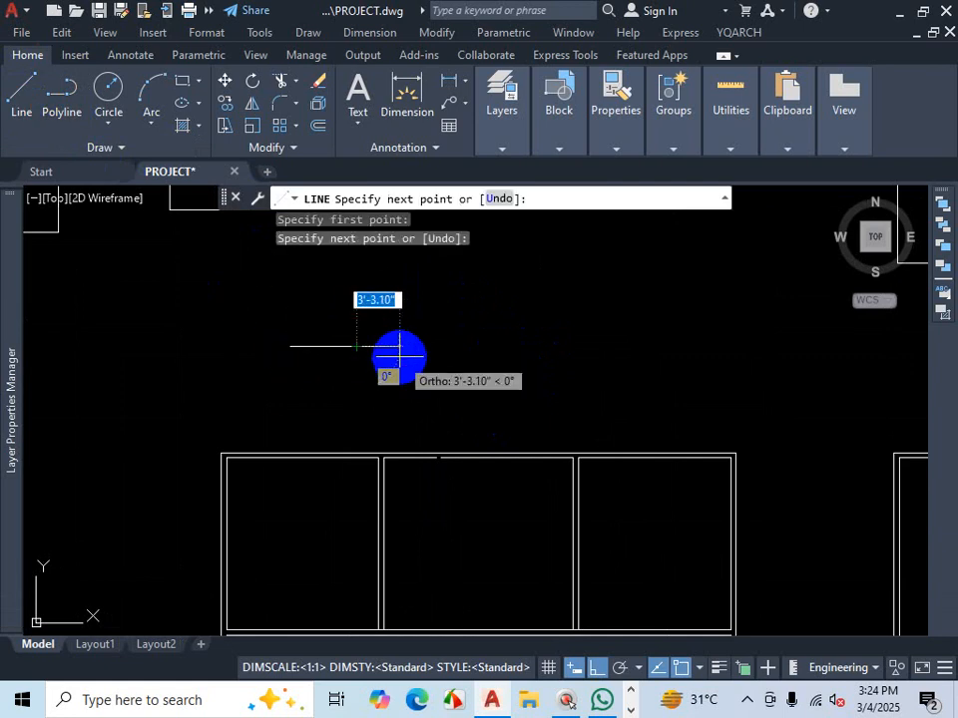
pyautogui.press('space')
pyautogui.press('space')
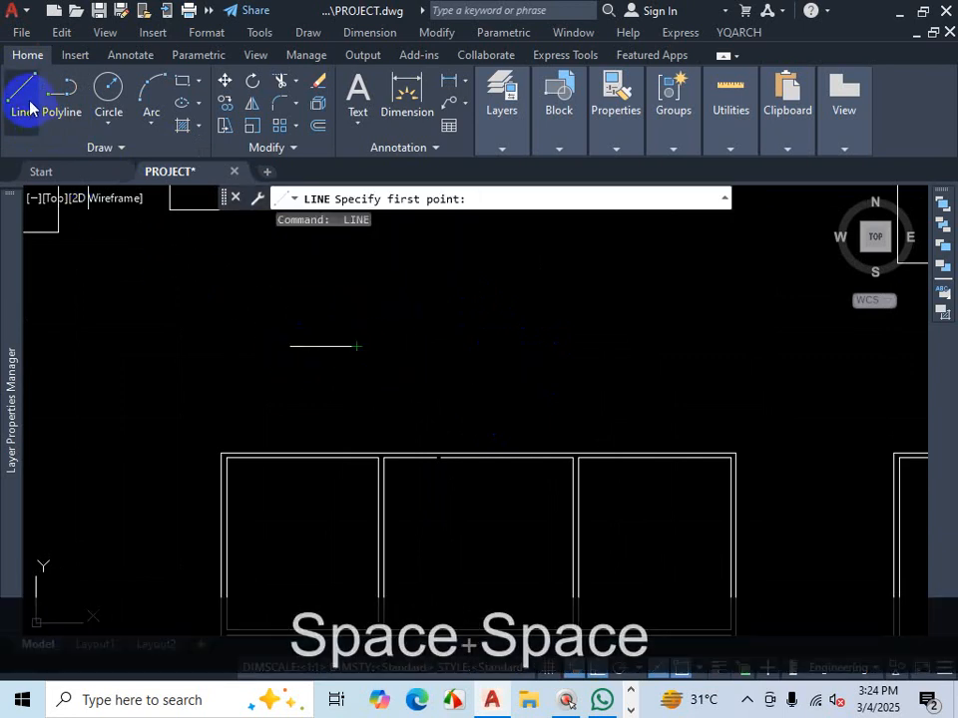
# - Draw a second horizontal segment in line with the first, leaving a gap about 2'-11" between them
pyautogui.scroll(4, 339, 361)
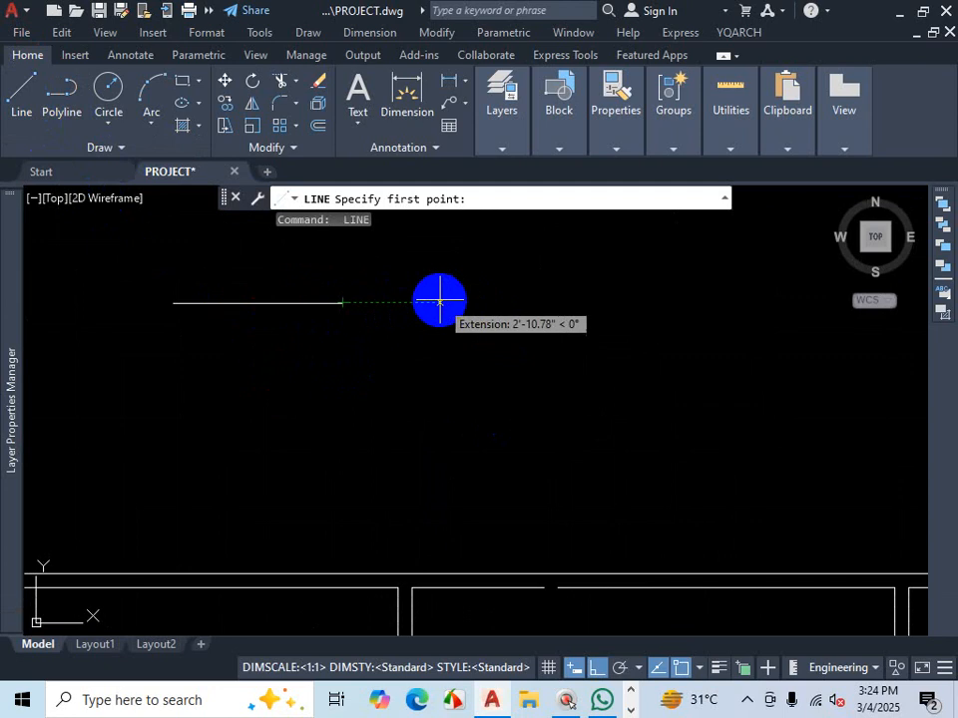
pyautogui.click(440, 301)
pyautogui.click(624, 303)
pyautogui.press('space')
pyautogui.press('space')
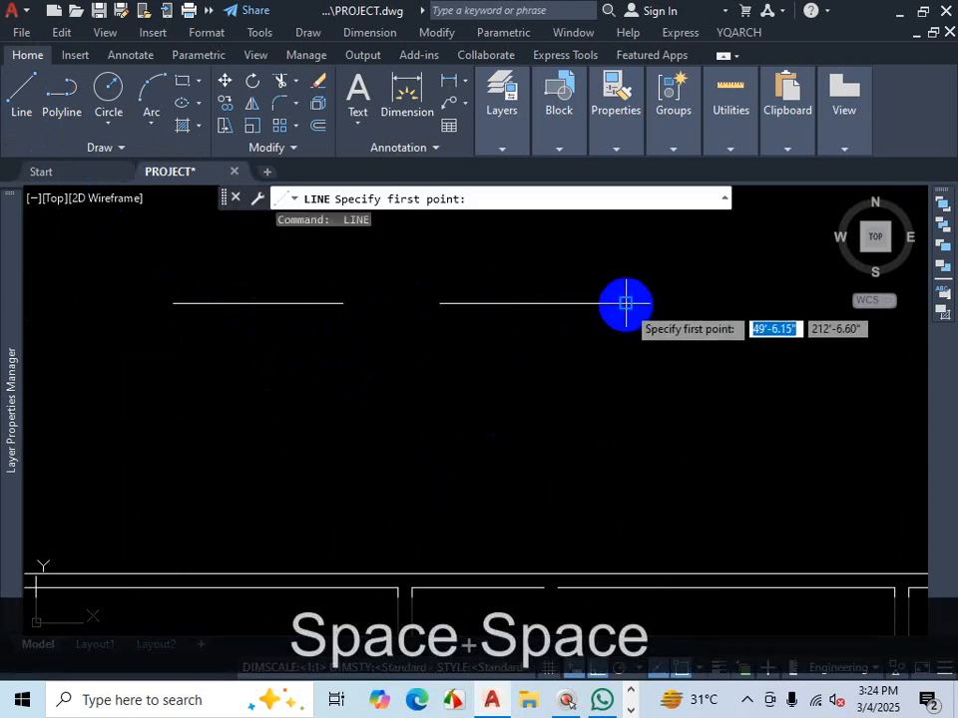
# - Draw a third collinear horizontal segment about 11'-10" long further to the right, leaving another gap
pyautogui.click(698, 304)
pyautogui.scroll(-6, 719, 326)
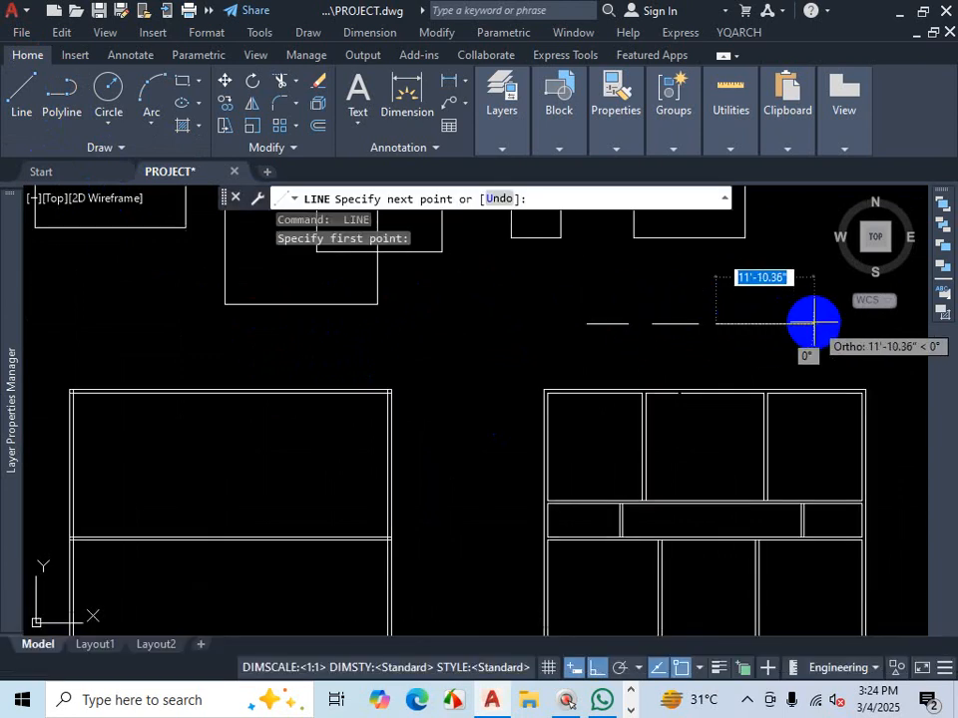
pyautogui.click(814, 322)
pyautogui.press('Escape')
# - Draw a short vertical line upward from the left end of the first segment
pyautogui.scroll(-4, 658, 342)
pyautogui.scroll(4, 658, 310)
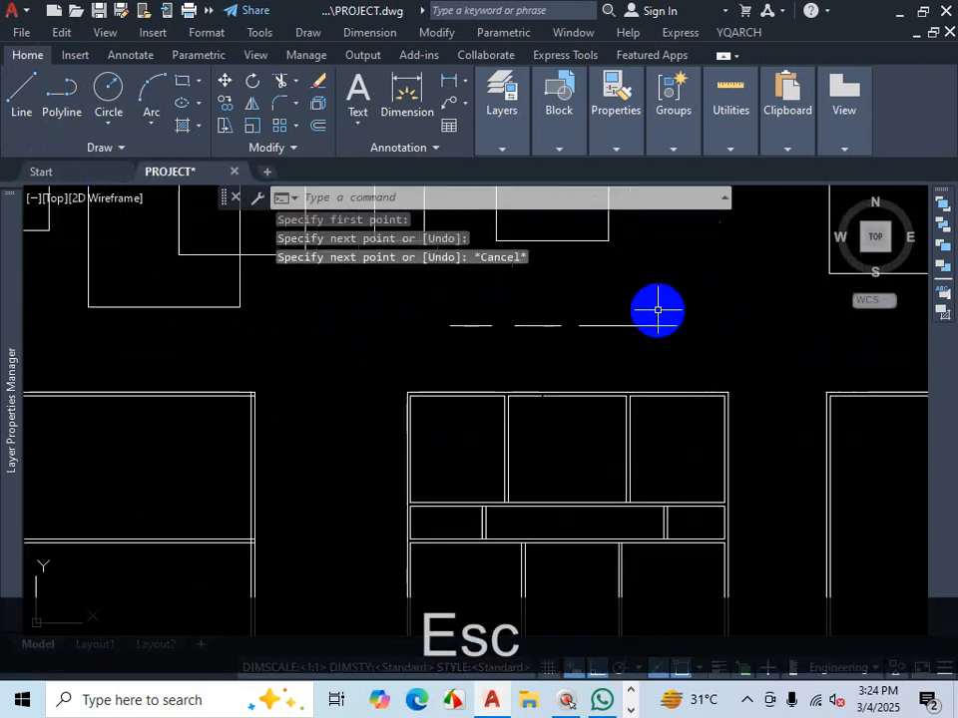
pyautogui.scroll(2, 605, 322)
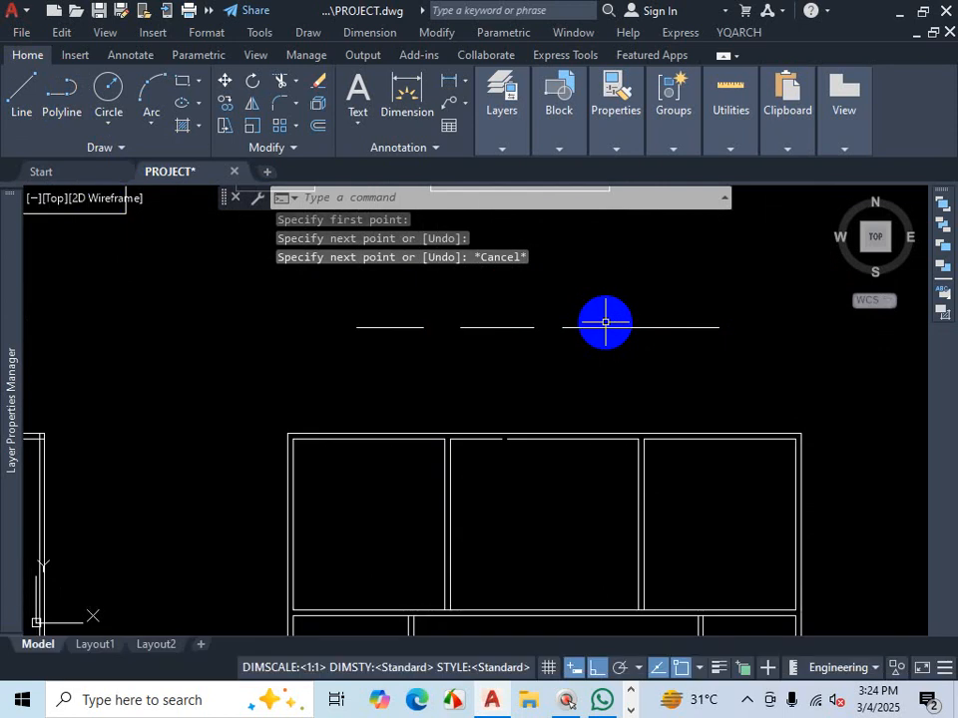
pyautogui.click(26, 92)
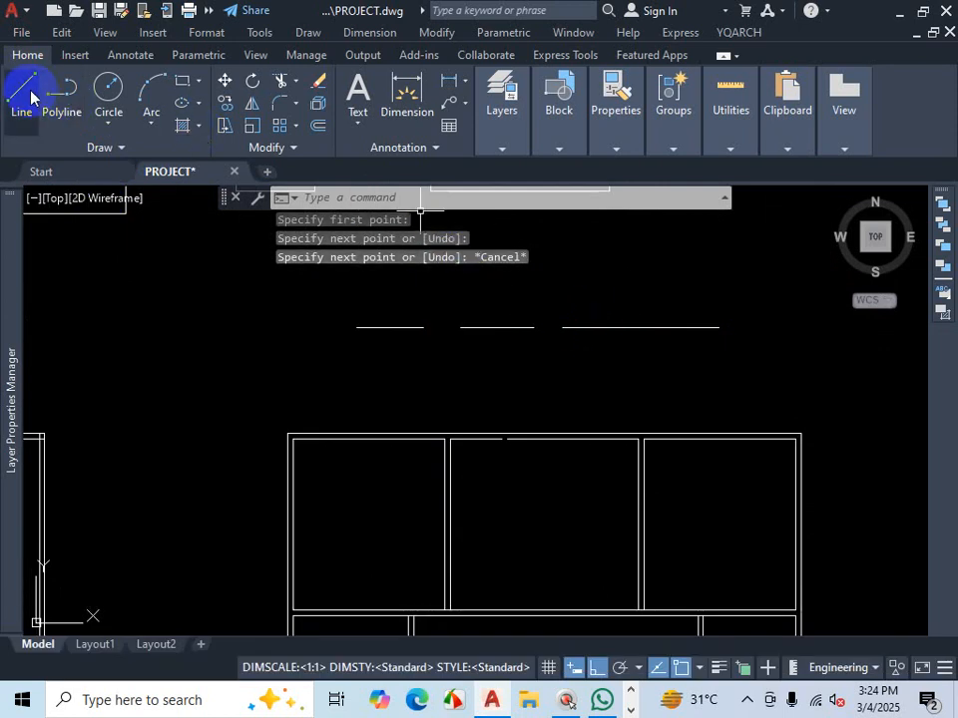
pyautogui.click(360, 324)
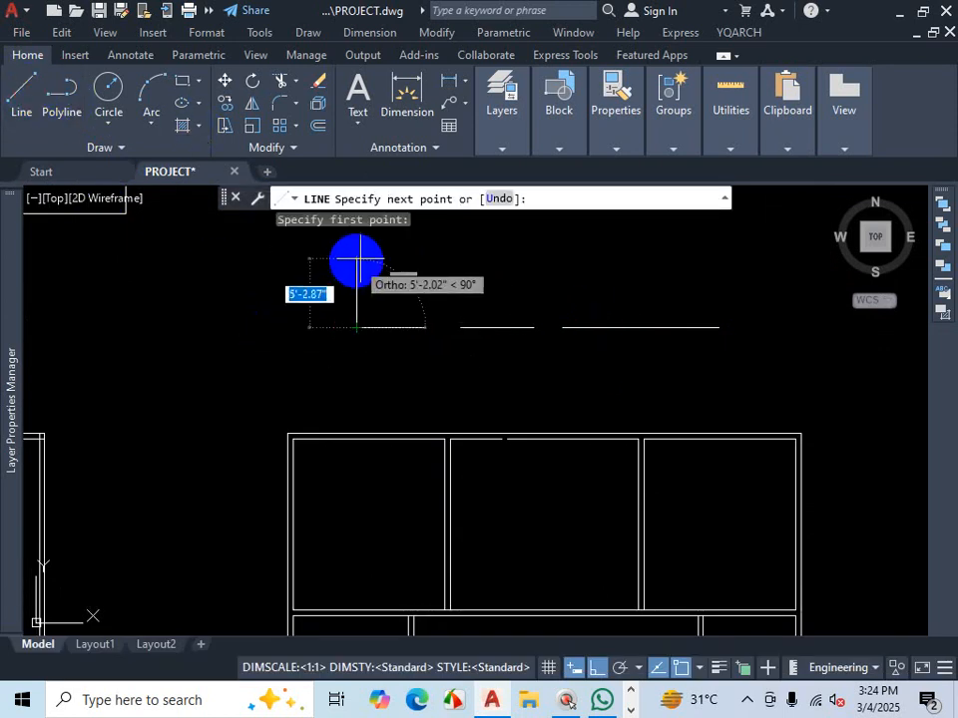
pyautogui.click(357, 294)
pyautogui.press('Escape')
# - Stretch the vertical line's lower end downward so it crosses below the segments
pyautogui.click(356, 299)
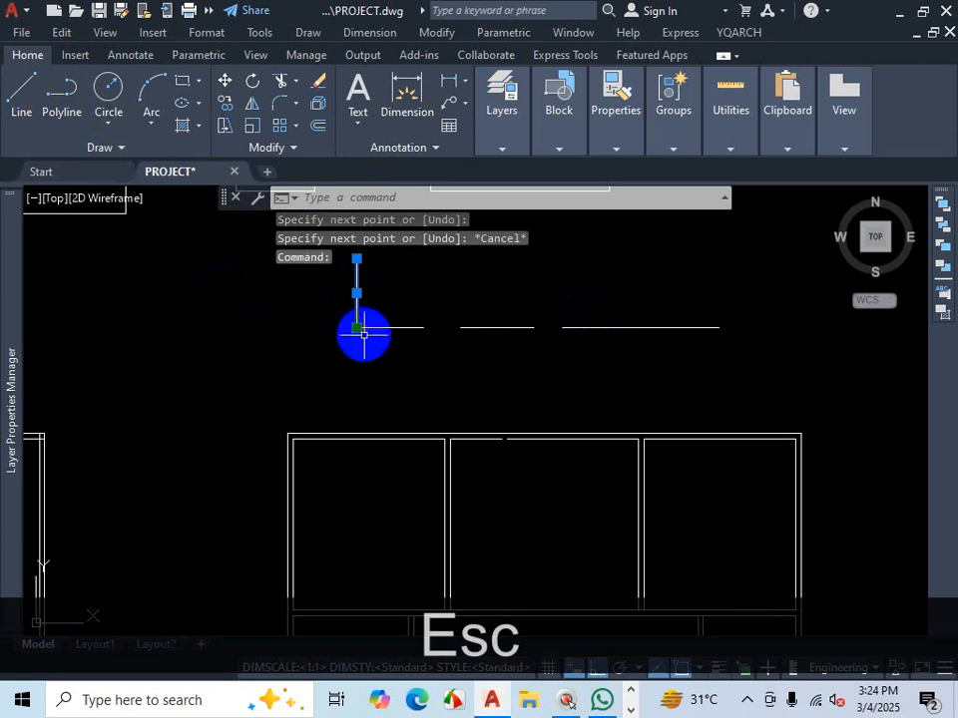
pyautogui.click(356, 327)
pyautogui.click(356, 372)
pyautogui.press('Escape')
pyautogui.press('Escape')
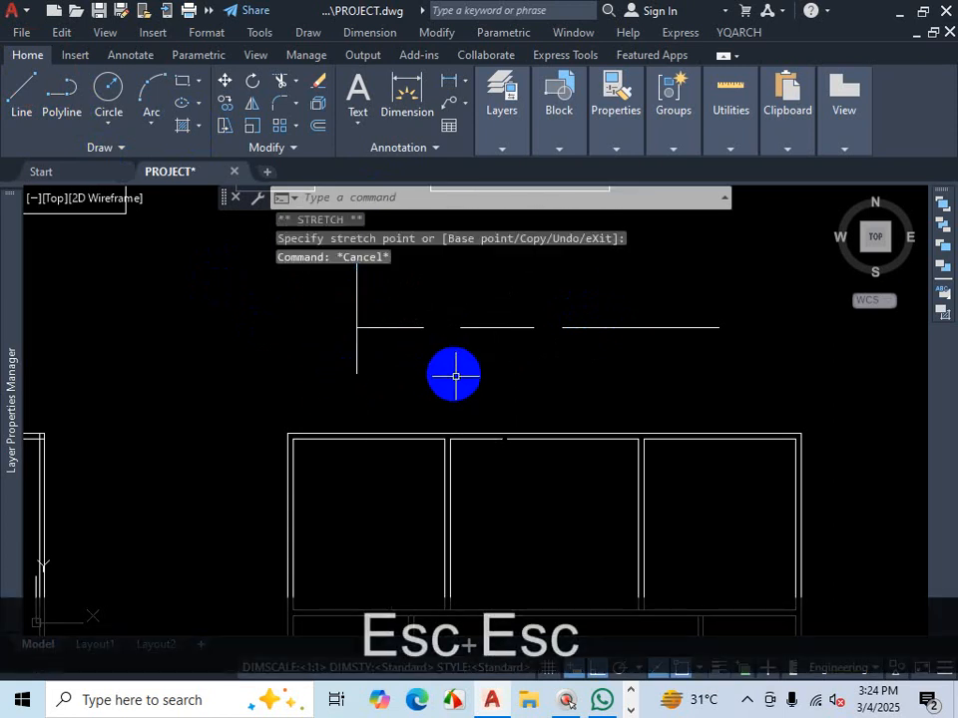
# - Extend the middle and right segments leftward to close the gaps in the line
pyautogui.write('ex')
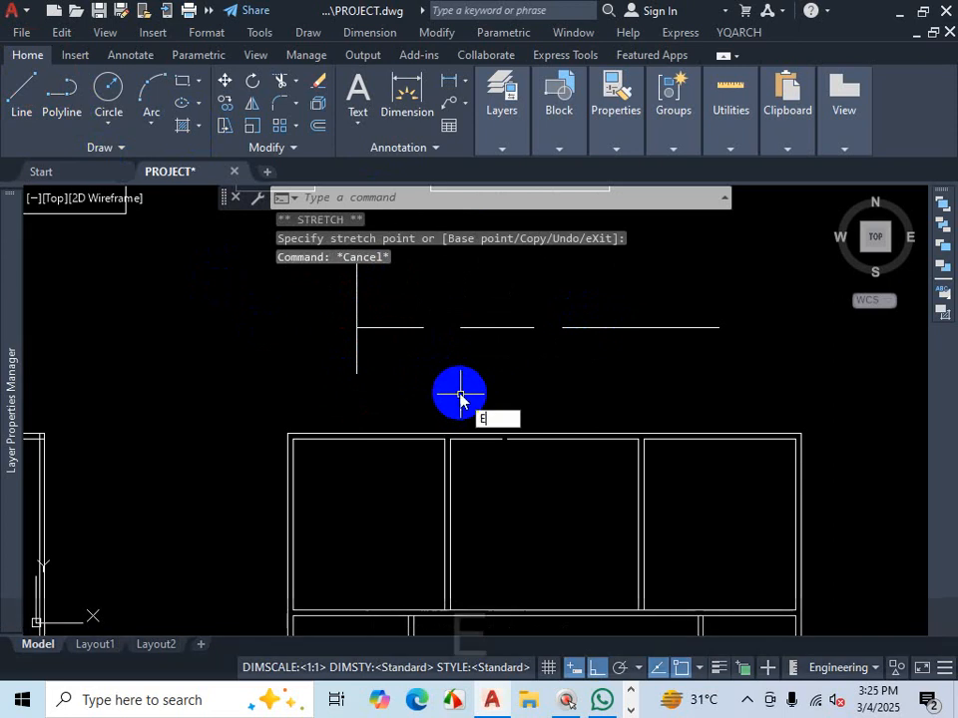
pyautogui.press('Return')
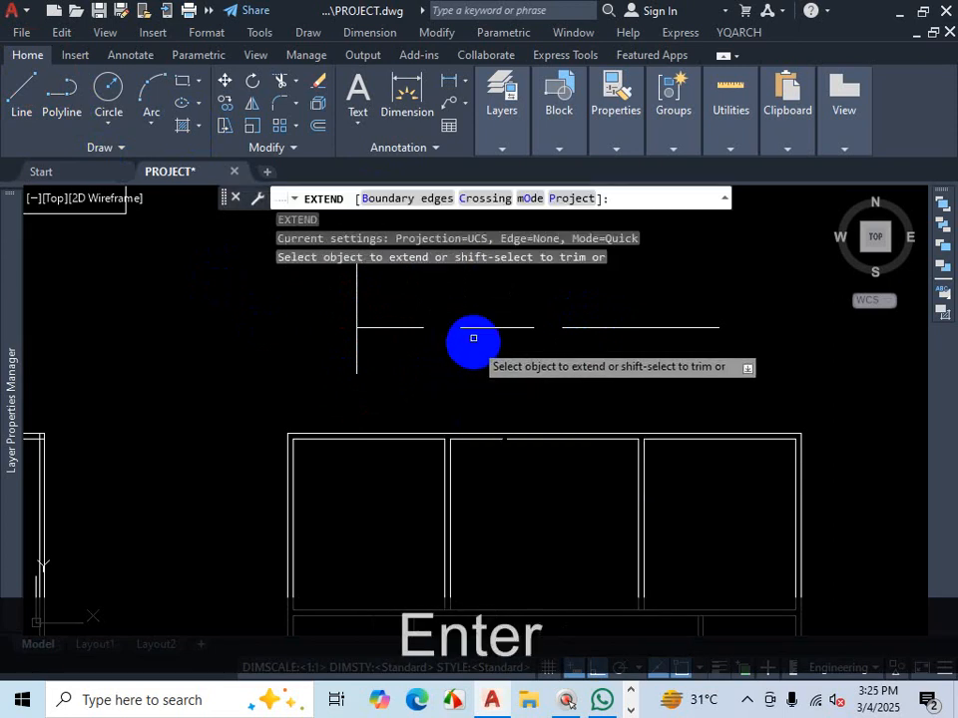
pyautogui.click(472, 326)
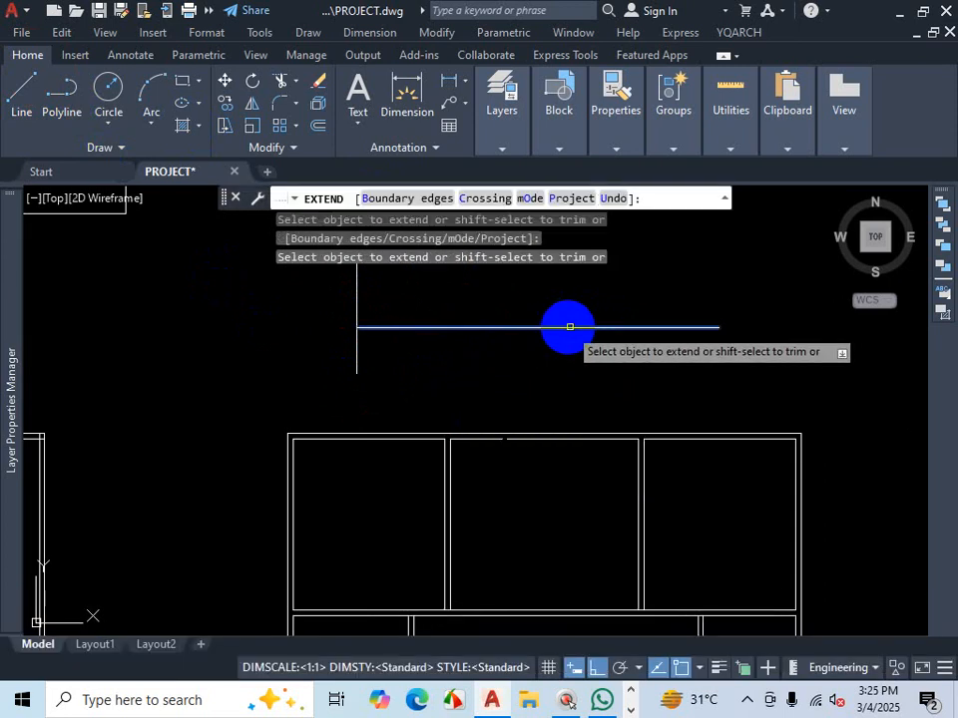
pyautogui.click(578, 326)
pyautogui.press('Escape')
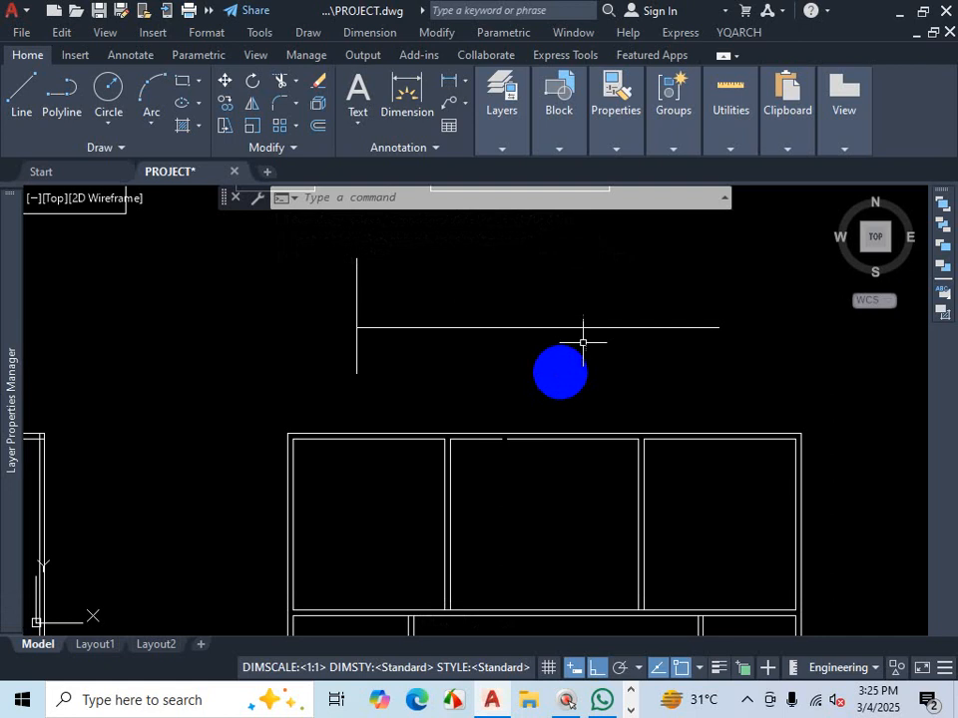
# - Move the extended horizontal lines apart, one upward and one downward, using their midpoint grips
pyautogui.click(698, 327)
pyautogui.click(498, 342)
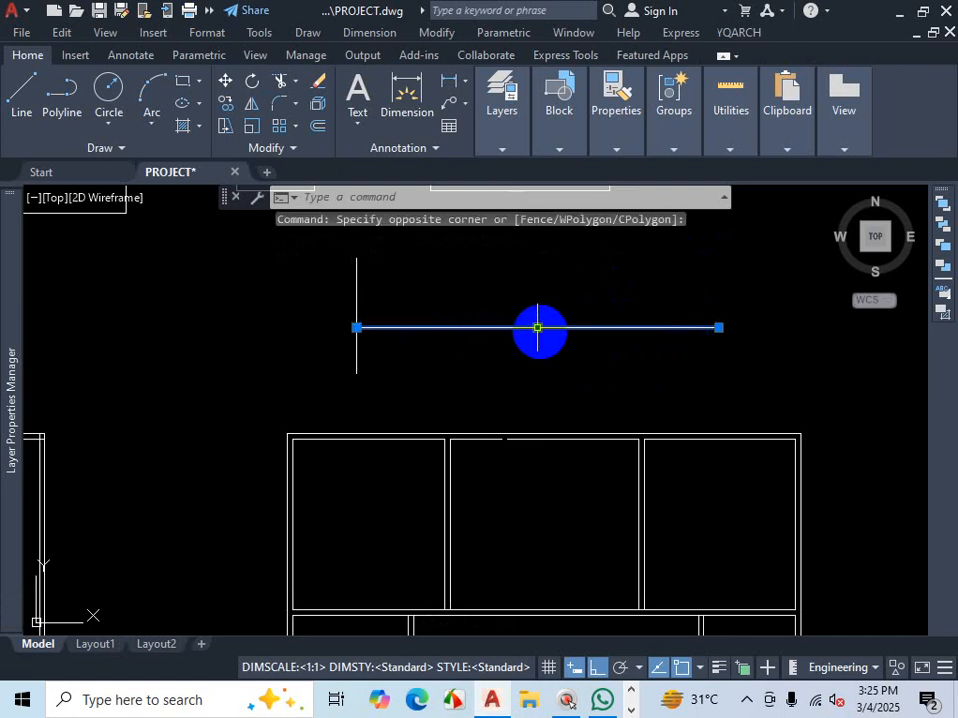
pyautogui.click(537, 327)
pyautogui.click(541, 278)
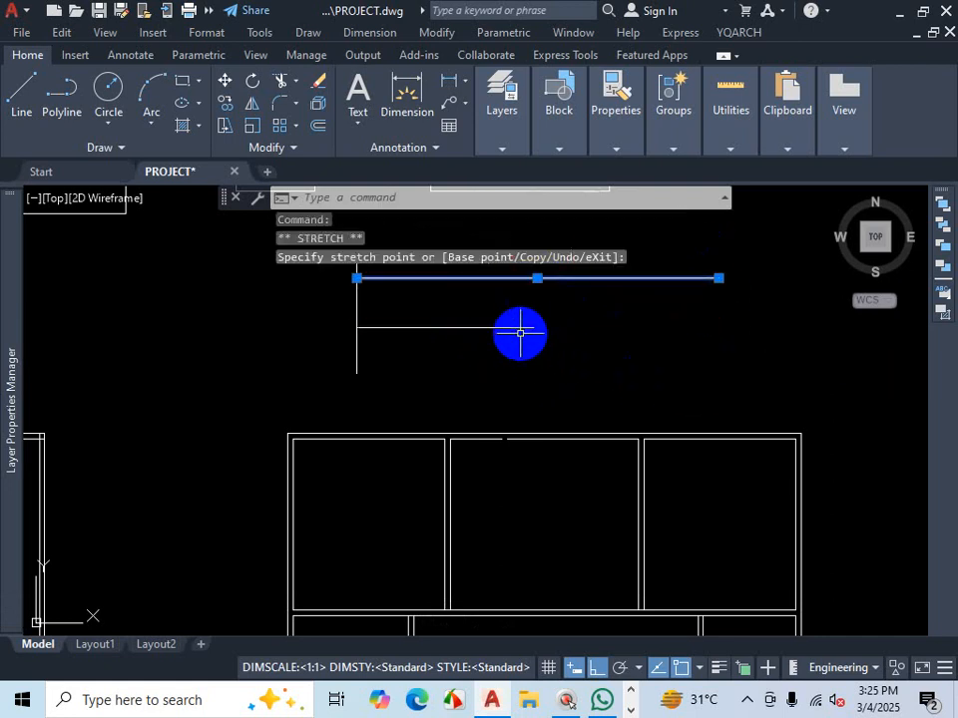
pyautogui.click(517, 327)
pyautogui.click(445, 327)
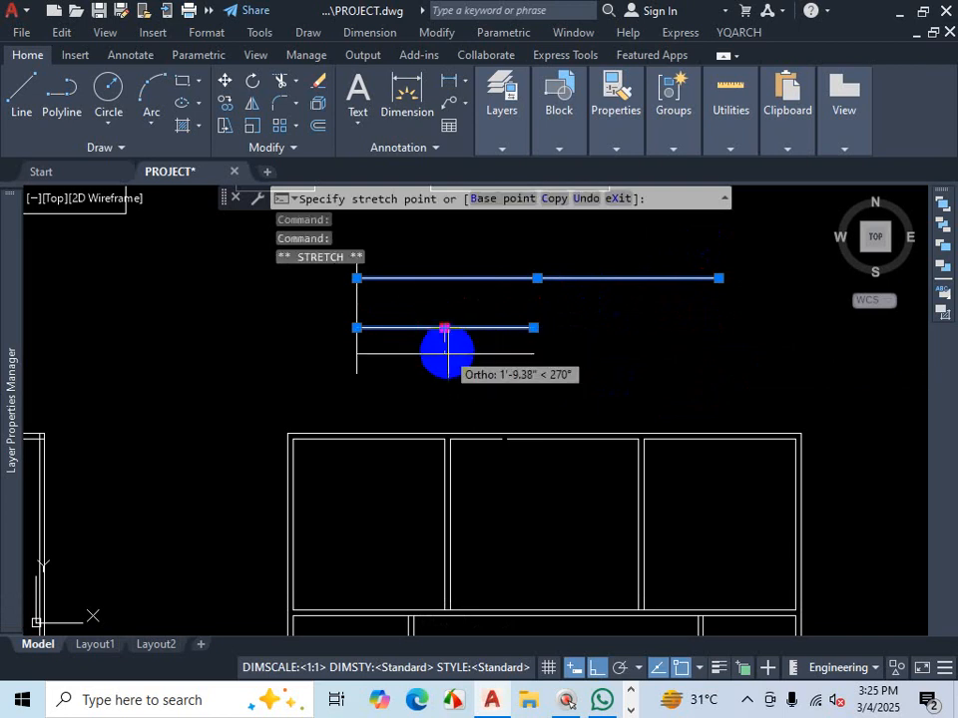
pyautogui.click(445, 361)
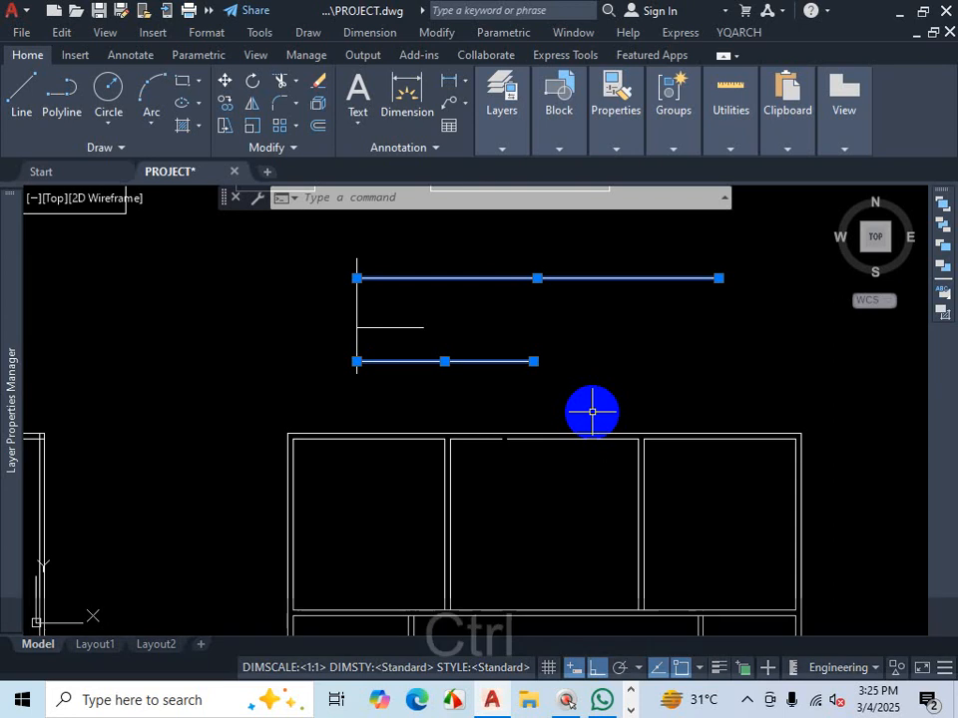
# - Undo the two grip moves and the extend
pyautogui.hotkey('ctrl', 'z')
pyautogui.hotkey('ctrl', 'z')
pyautogui.hotkey('ctrl', 'z')
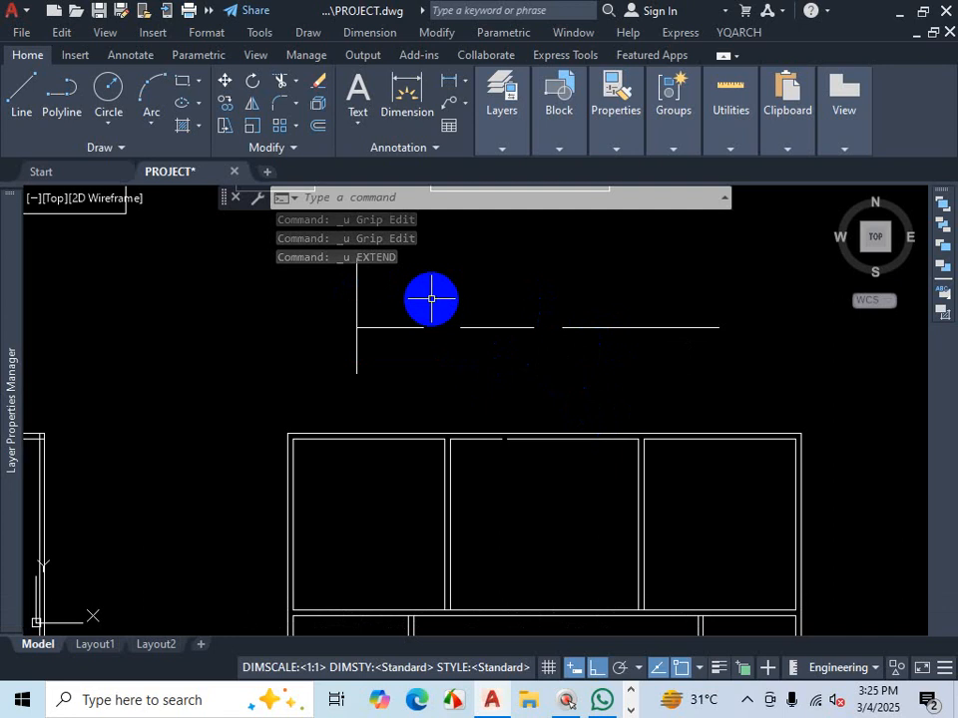
# - Examine the Join tool's description in the expanded Modify panel
pyautogui.click(288, 151)
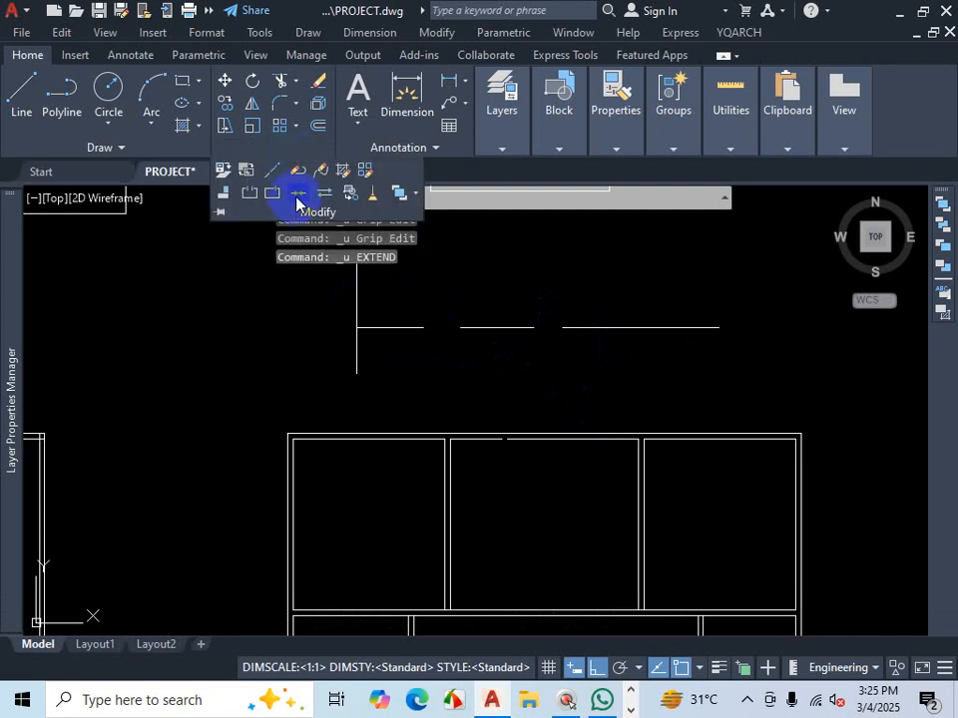
pyautogui.hotkey('ctrl', '1')
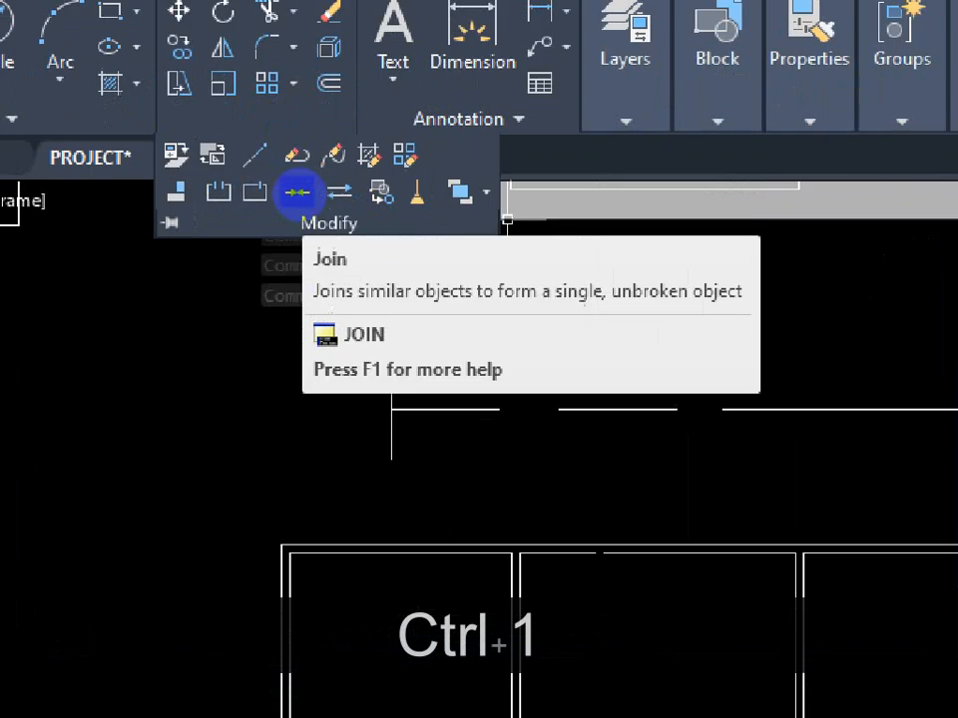
pyautogui.click(297, 193)
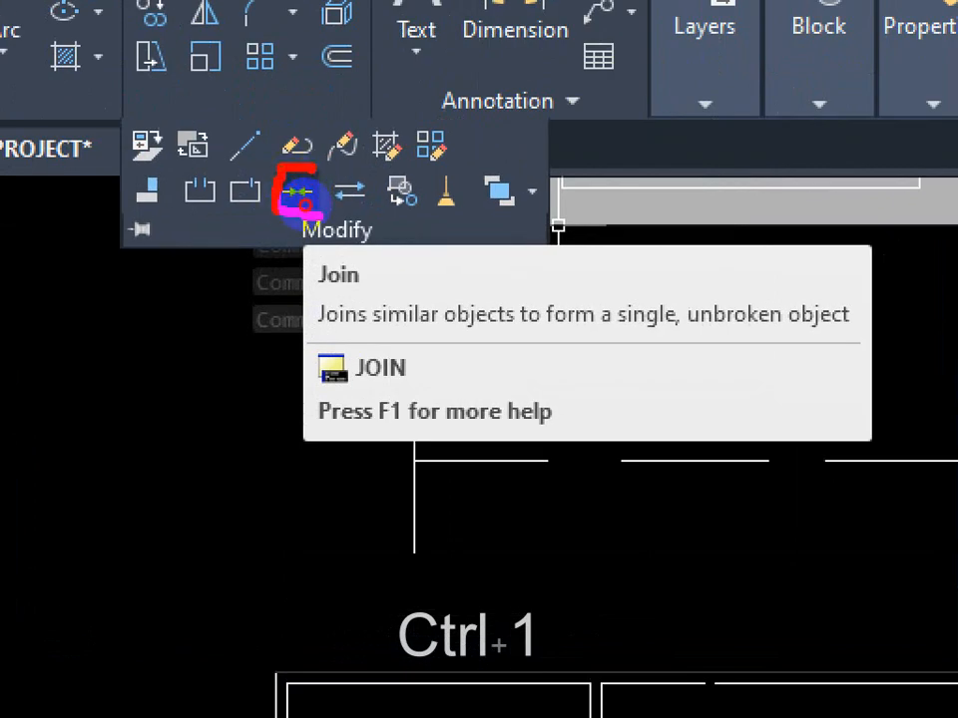
pyautogui.press('Escape')
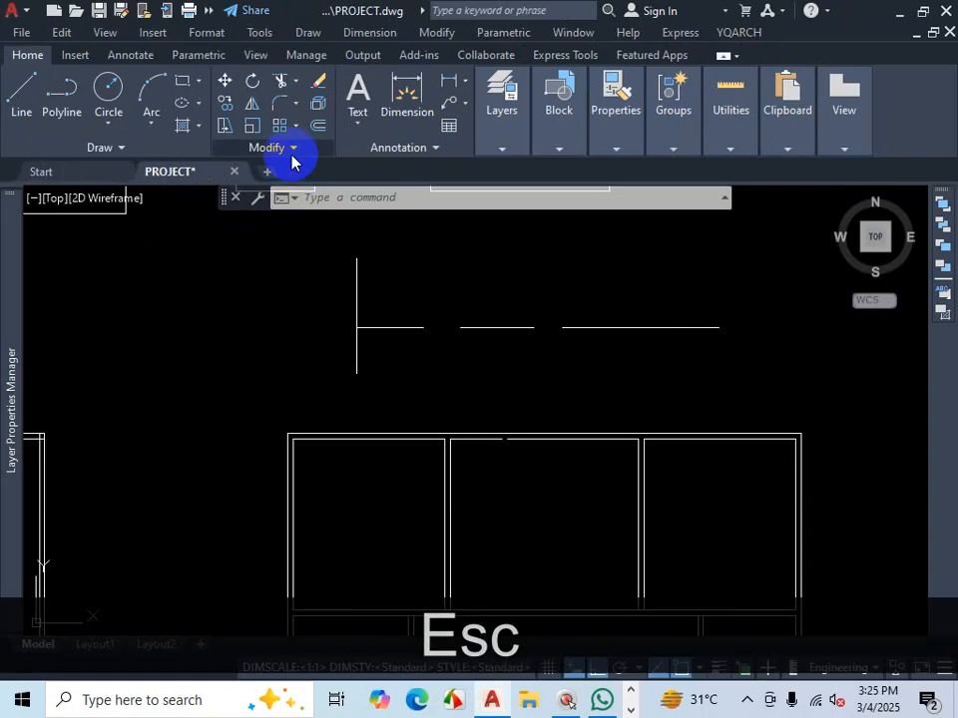
pyautogui.click(291, 157)
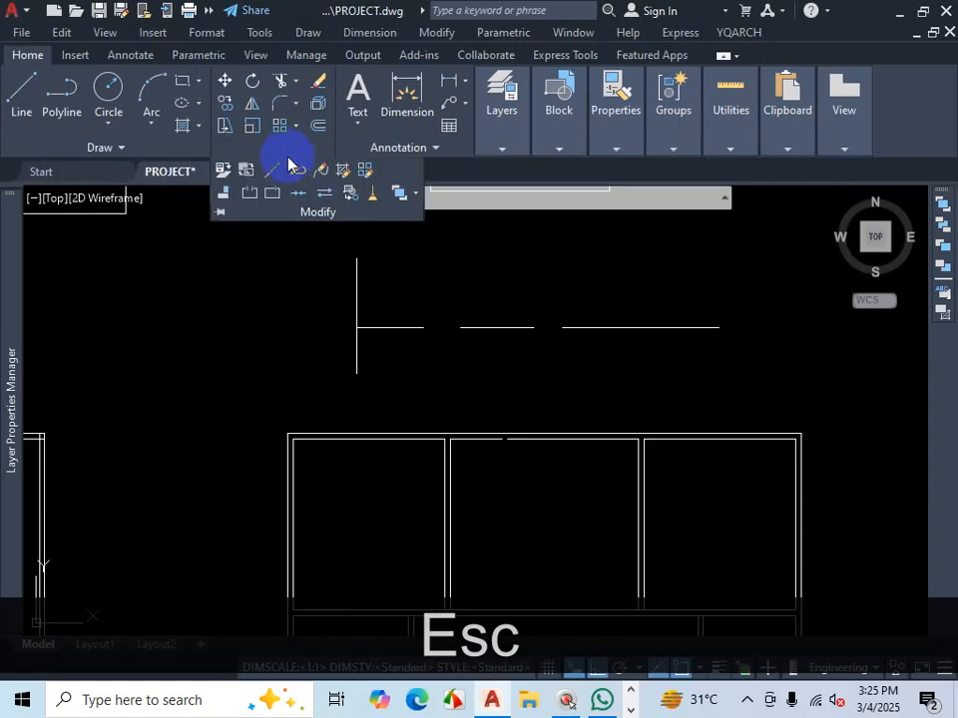
pyautogui.click(221, 213)
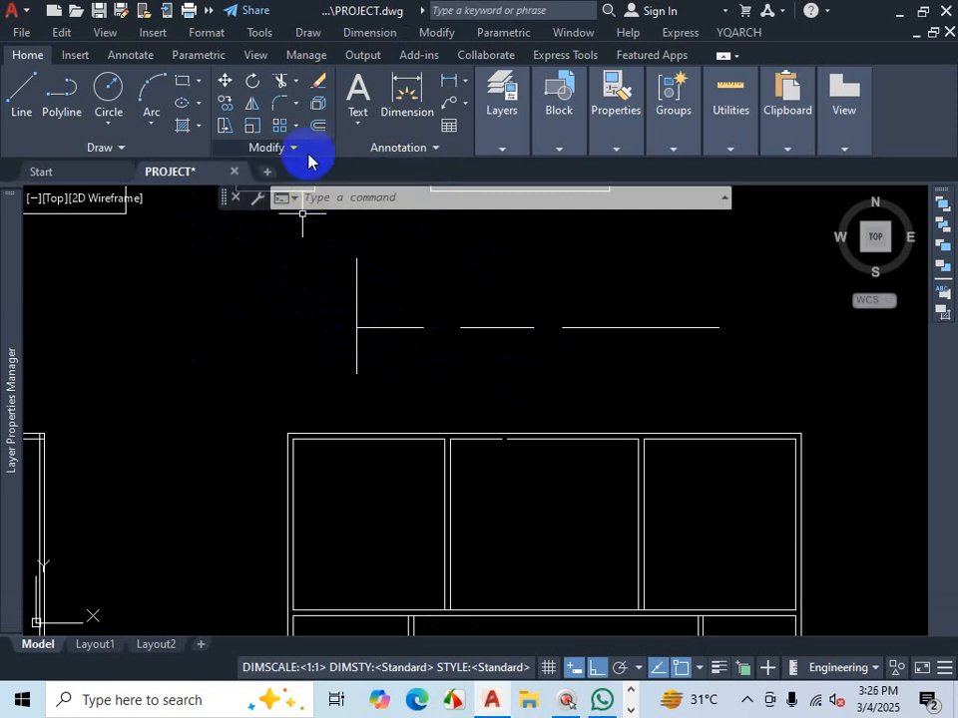
pyautogui.click(295, 152)
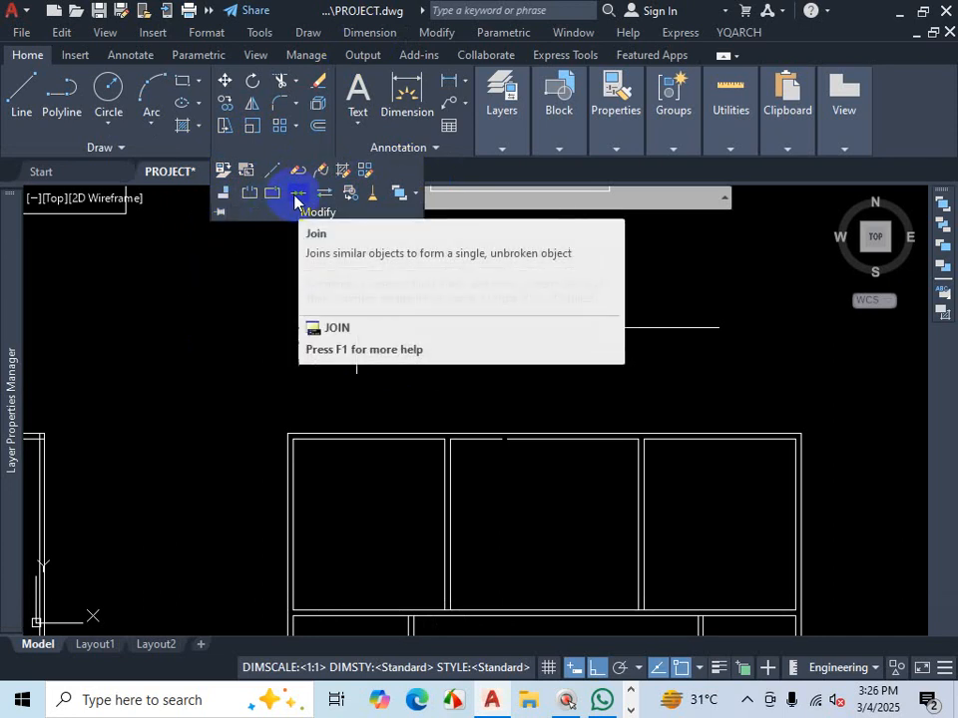
pyautogui.hotkey('ctrl', '1')
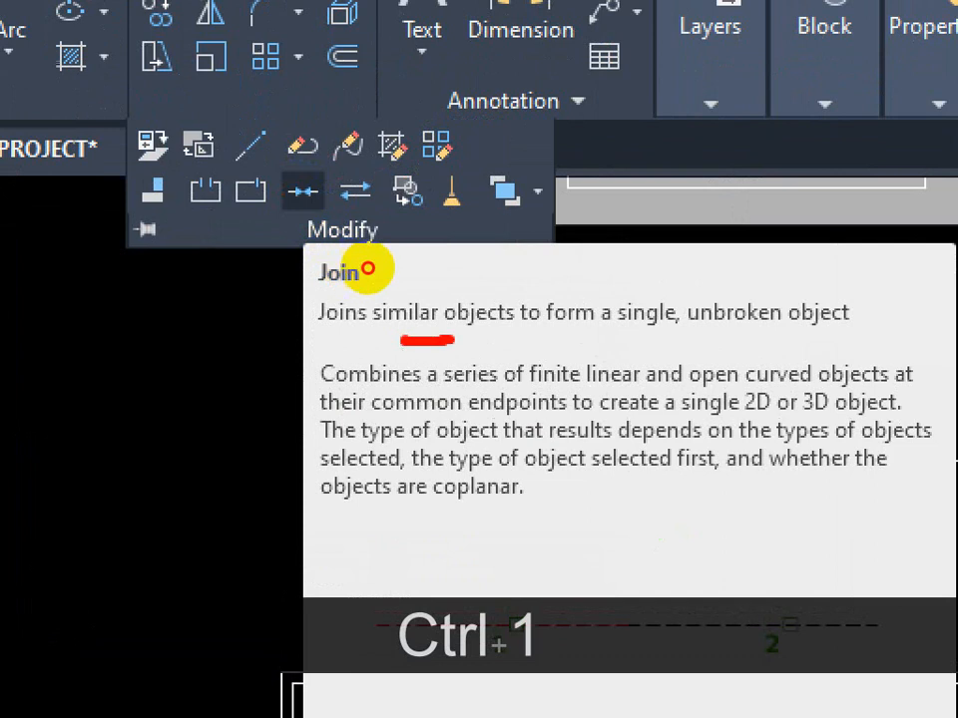
pyautogui.moveTo(368, 269)
pyautogui.mouseDown()
pyautogui.moveTo(378, 310)
pyautogui.moveTo(340, 332)
pyautogui.mouseUp()
pyautogui.click(358, 294)
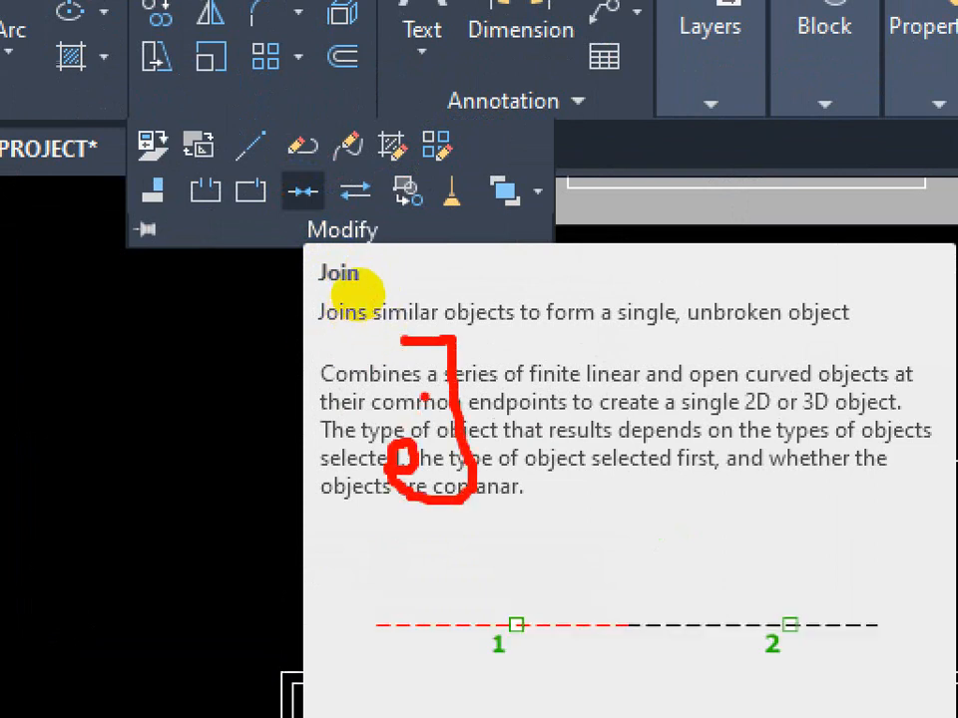
pyautogui.press('Escape')
pyautogui.scroll(-2, 443, 368)
pyautogui.press('Escape')
pyautogui.scroll(2, 583, 364)
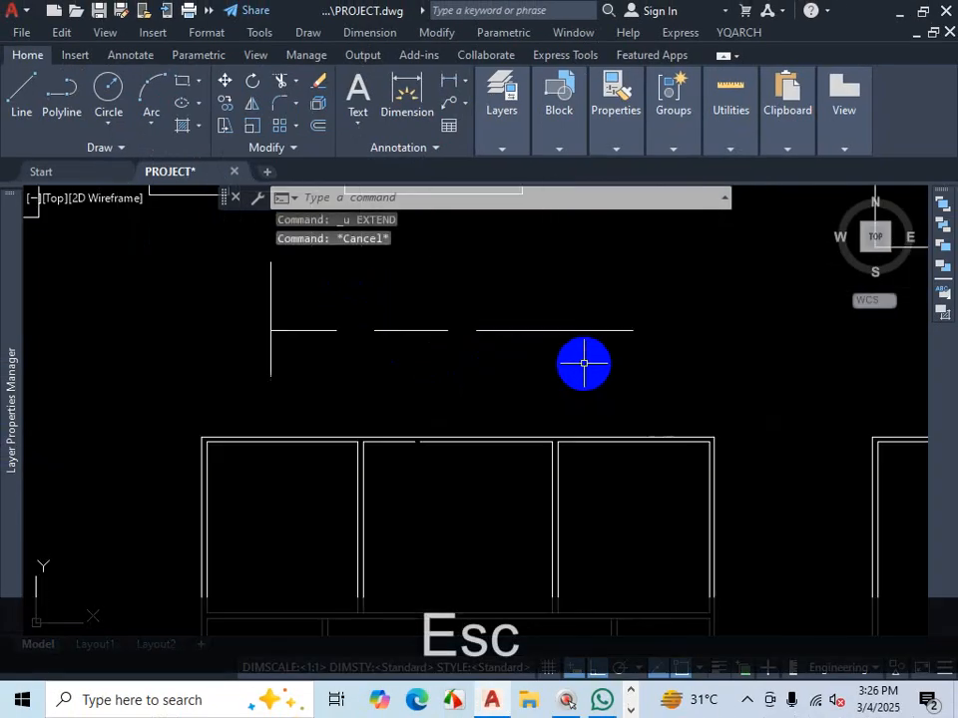
# - Join the three collinear horizontal segments into a single line
pyautogui.write('j')
pyautogui.press('Return')
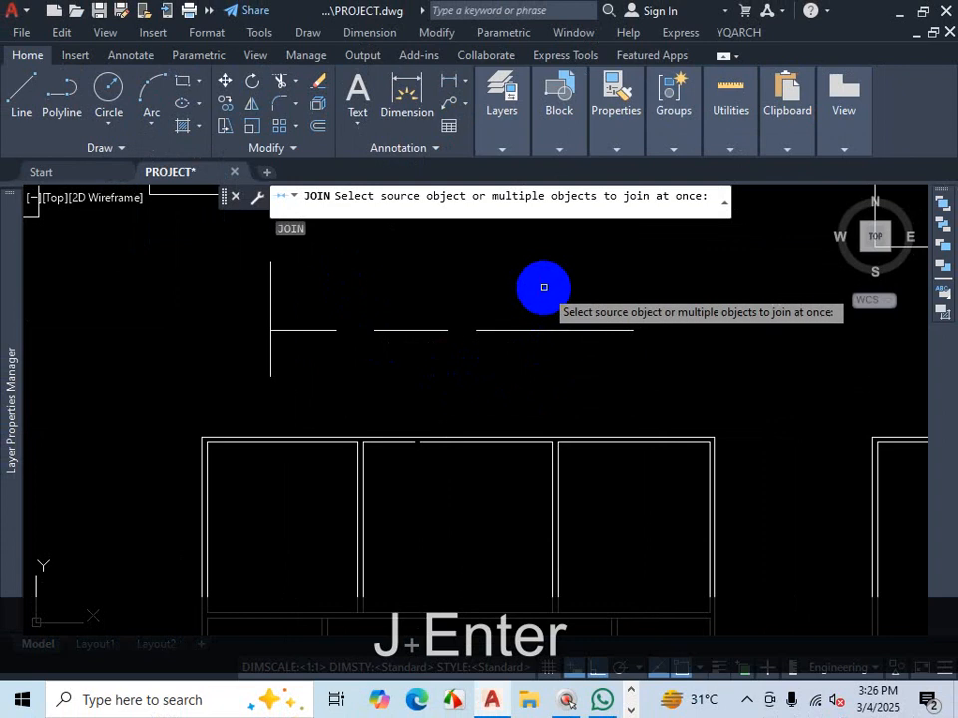
pyautogui.click(543, 288)
pyautogui.click(486, 374)
pyautogui.click(419, 314)
pyautogui.click(380, 359)
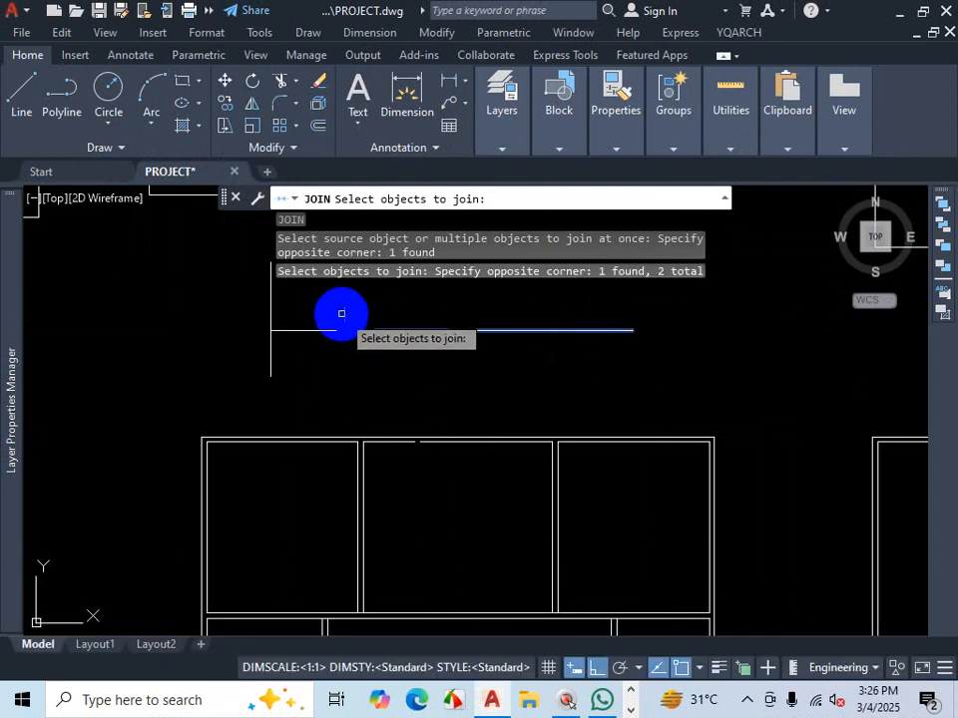
pyautogui.click(340, 314)
pyautogui.click(280, 350)
pyautogui.press('Return')
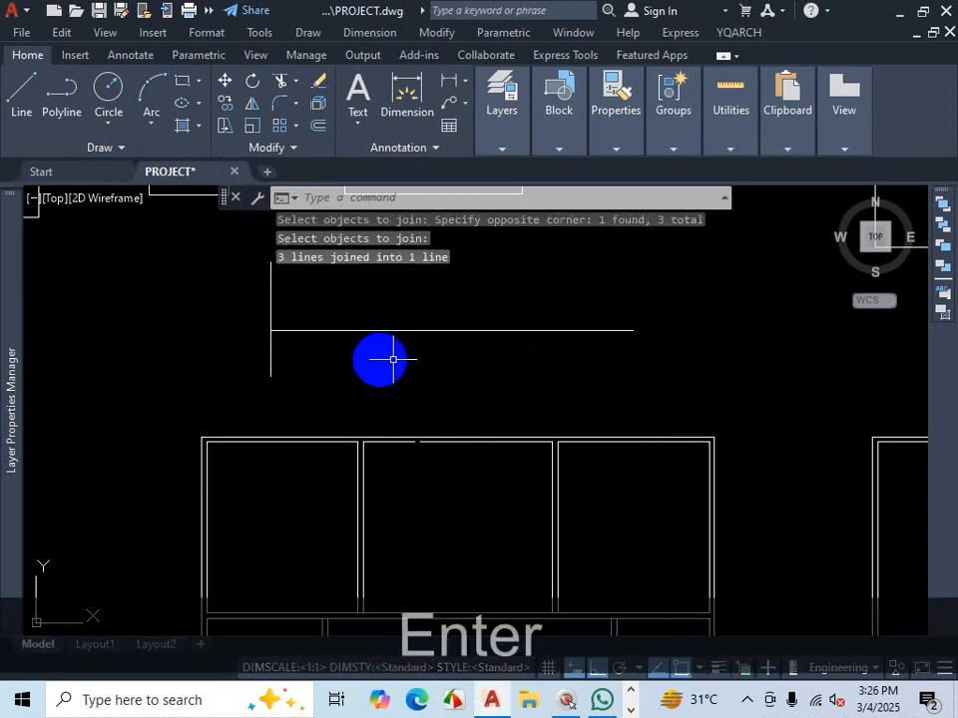
# - Undo the join of the three horizontal segments
pyautogui.click(499, 330)
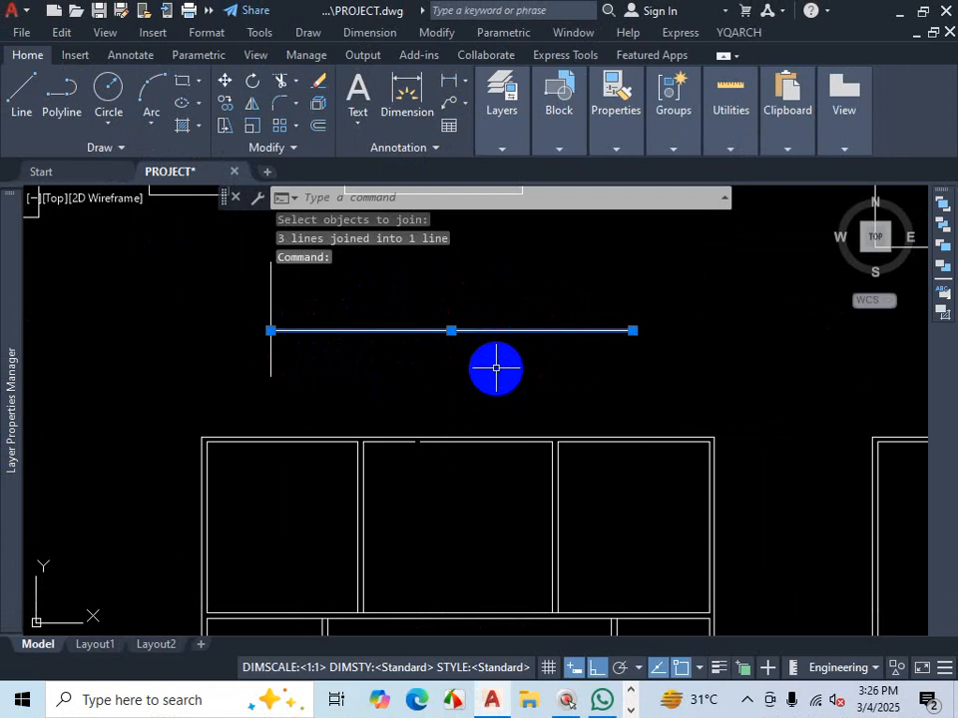
pyautogui.press('Escape')
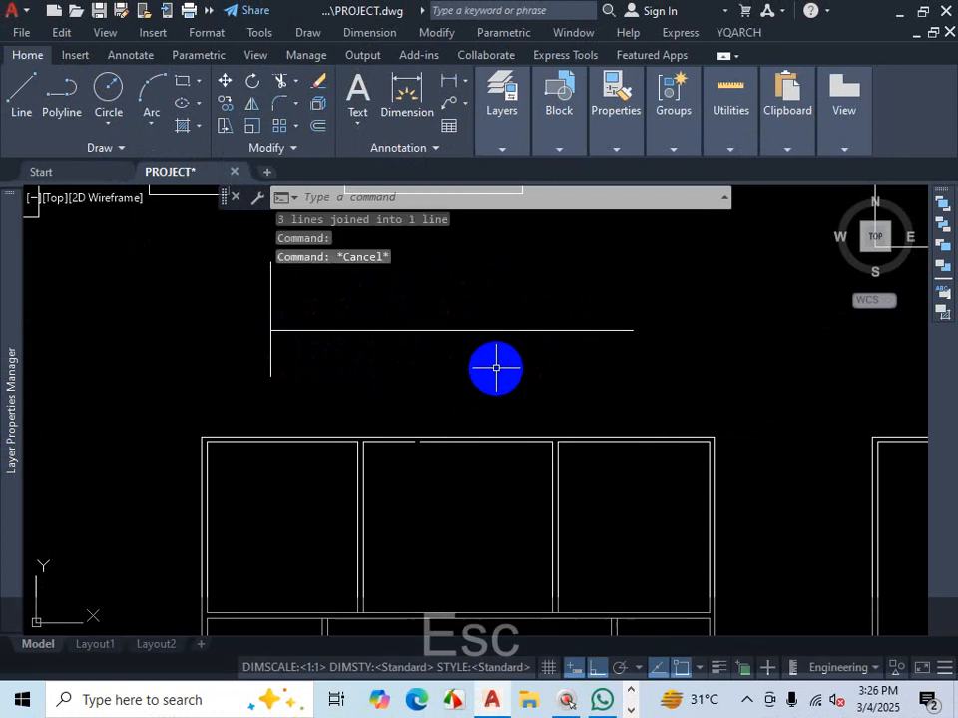
pyautogui.hotkey('ctrl', 'z')
# - Join the three horizontal segments again, selecting them with a window before starting Join
pyautogui.click(537, 286)
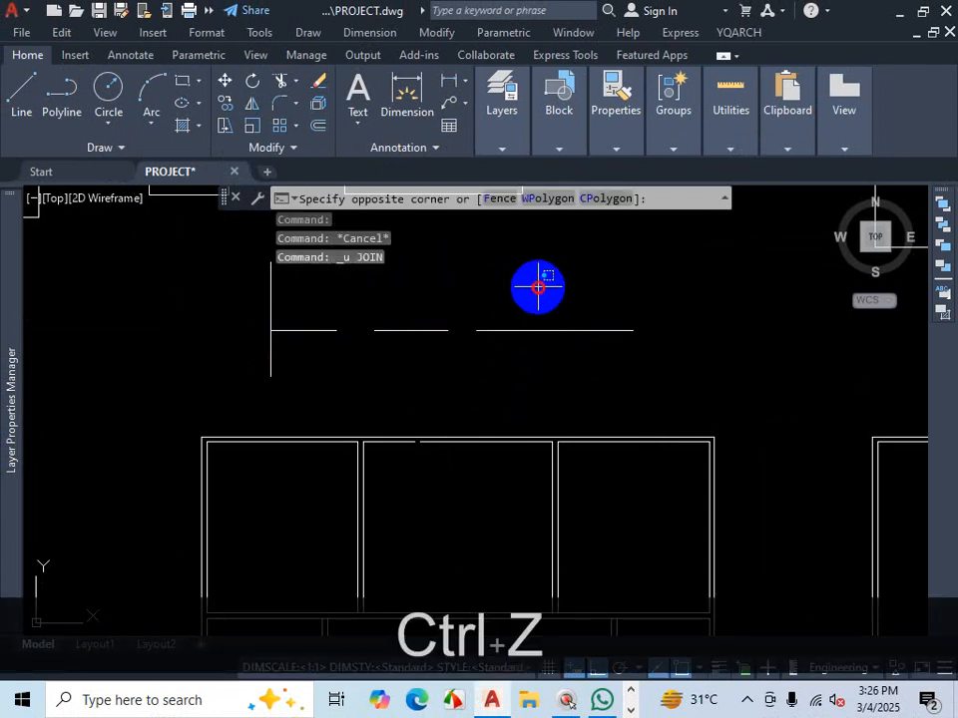
pyautogui.click(314, 371)
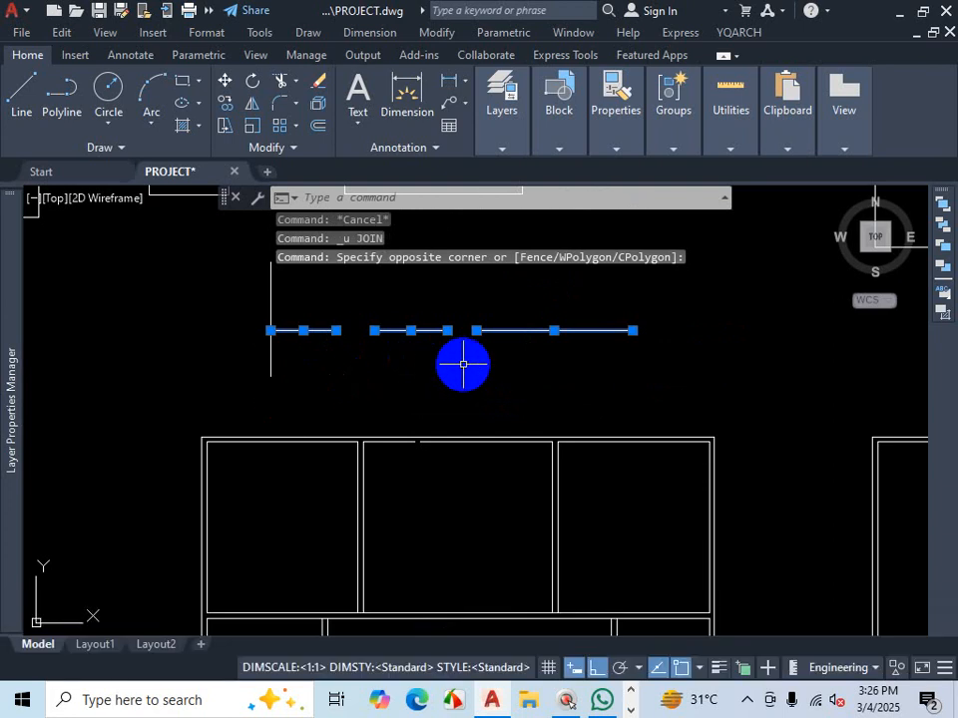
pyautogui.write('j')
pyautogui.press('Return')
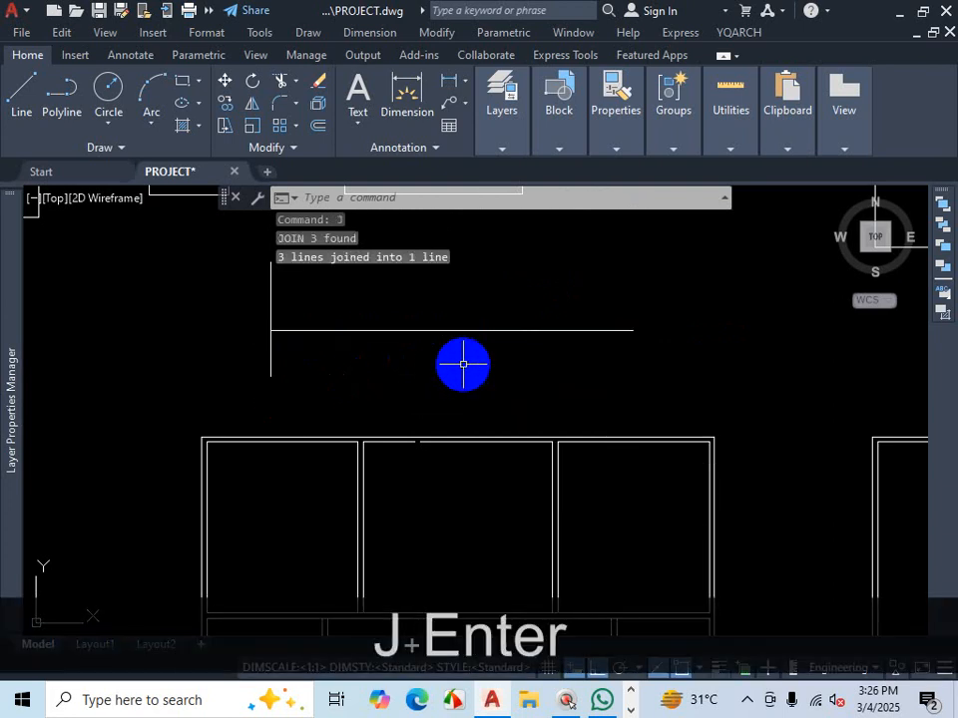
pyautogui.click(486, 332)
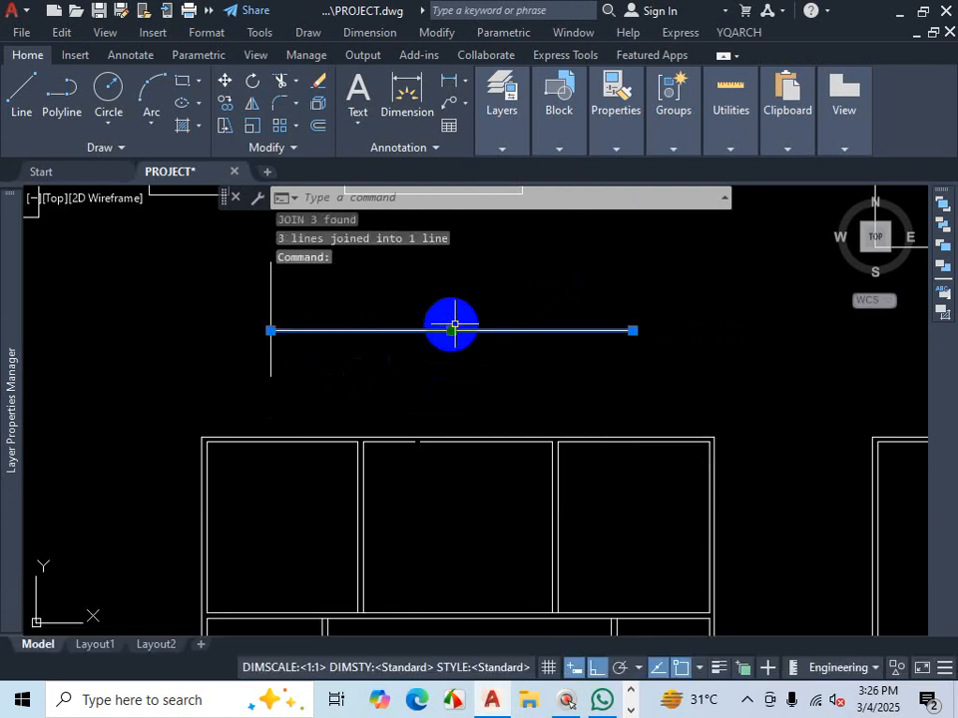
pyautogui.click(455, 330)
pyautogui.click(470, 271)
pyautogui.scroll(-2, 598, 373)
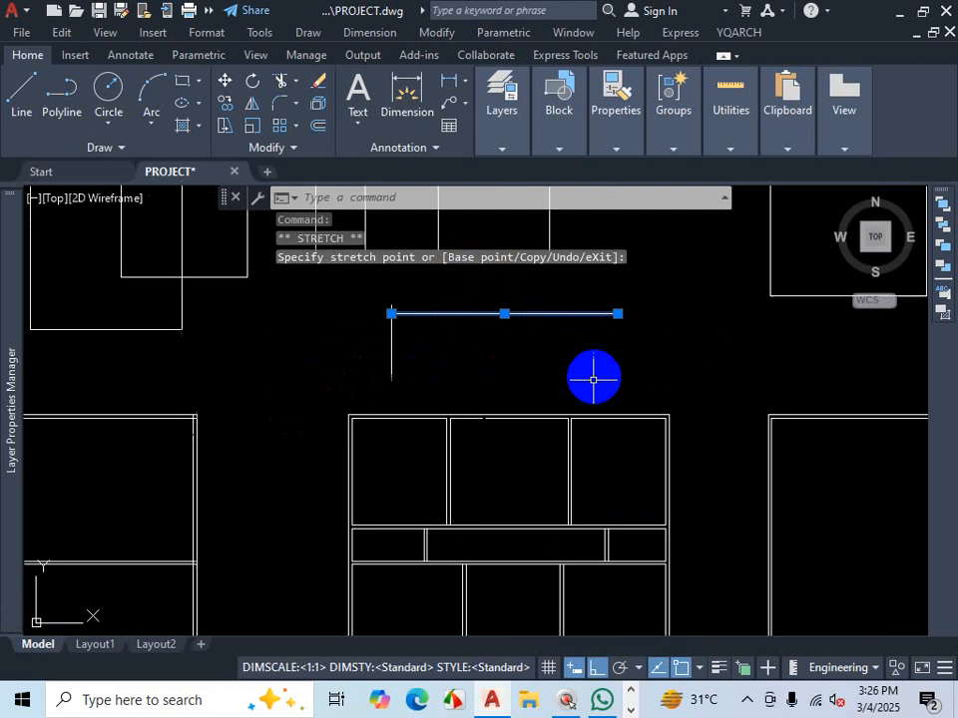
pyautogui.scroll(2, 466, 313)
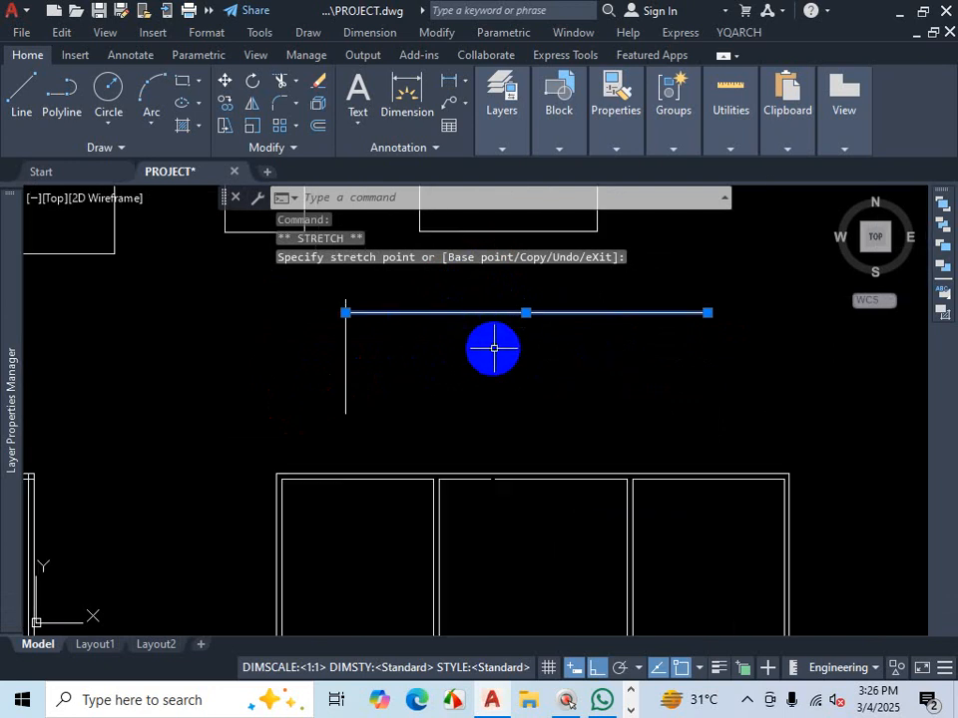
pyautogui.press('Escape')
# - Try to join the corner's vertical line and the horizontal line into one object
pyautogui.click(458, 300)
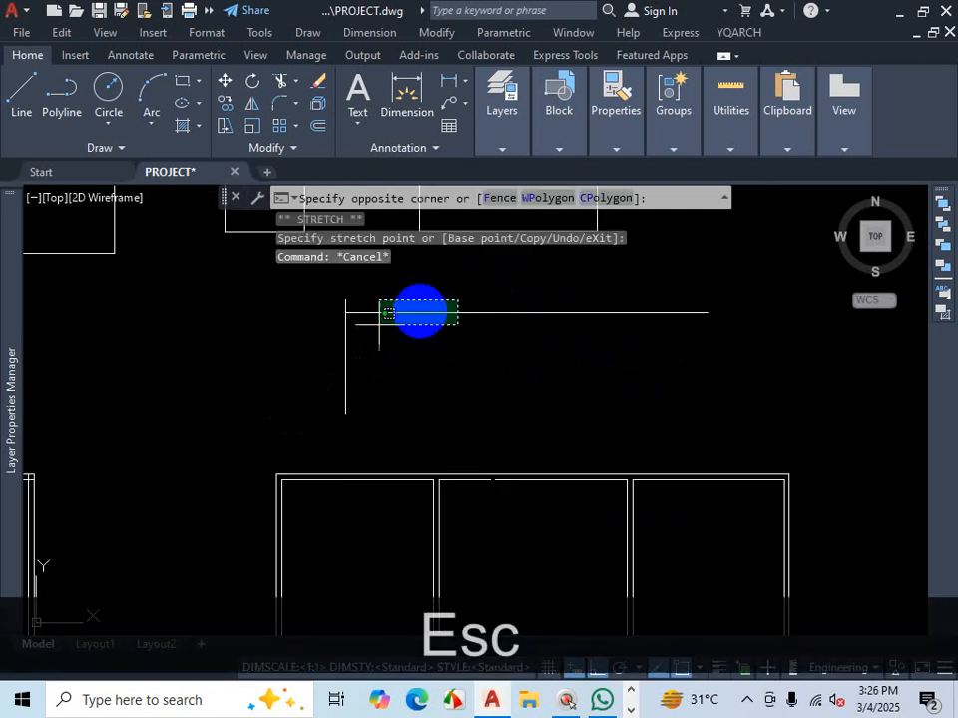
pyautogui.click(312, 356)
pyautogui.write('j')
pyautogui.press('Return')
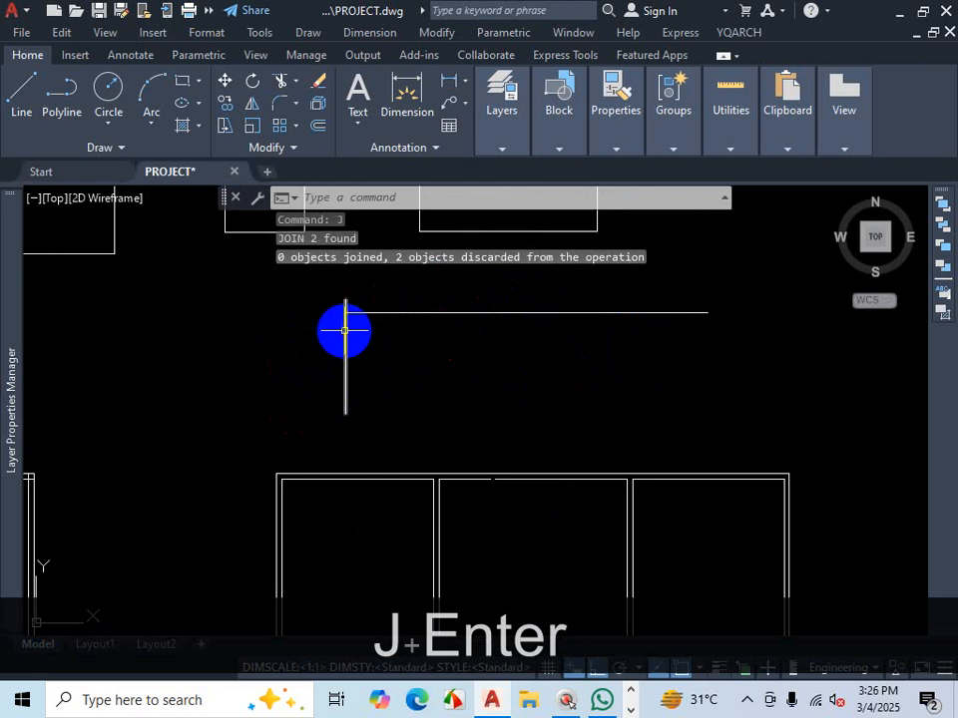
pyautogui.click(385, 312)
pyautogui.press('Escape')
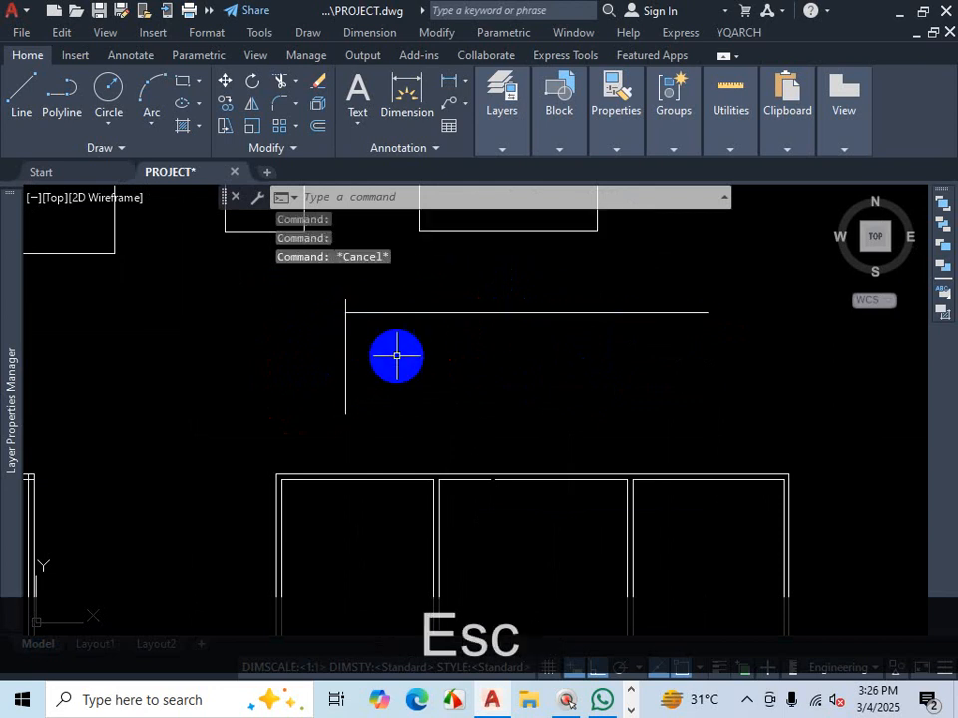
# - Join all lines of the right-hand rectangle's double outline into polylines and select the result to check it
pyautogui.scroll(-2, 407, 359)
pyautogui.scroll(2, 492, 314)
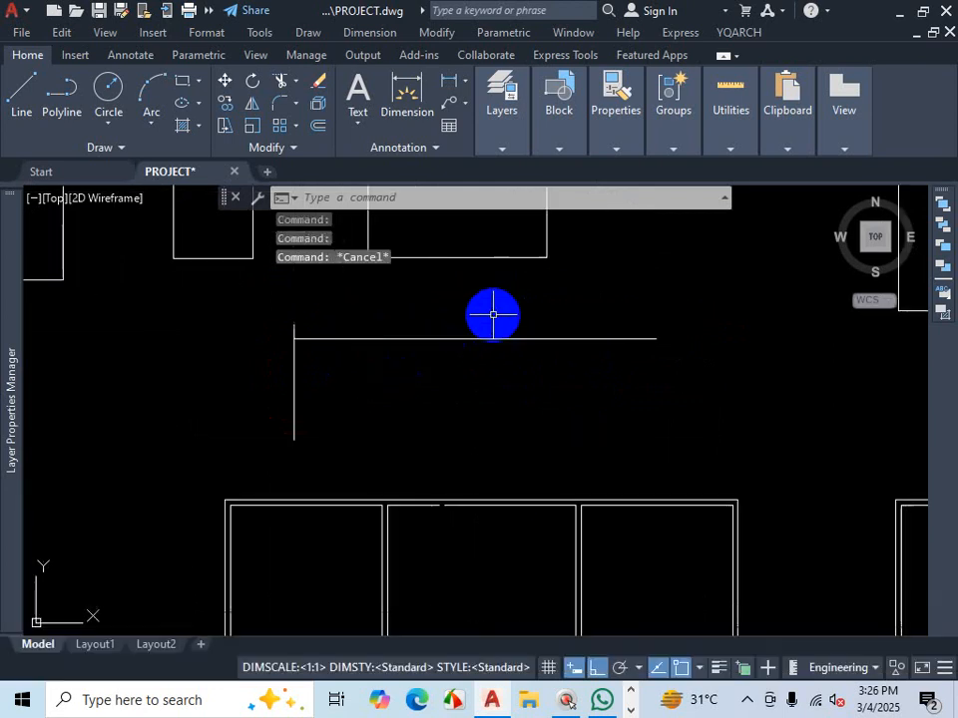
pyautogui.scroll(2, 492, 318)
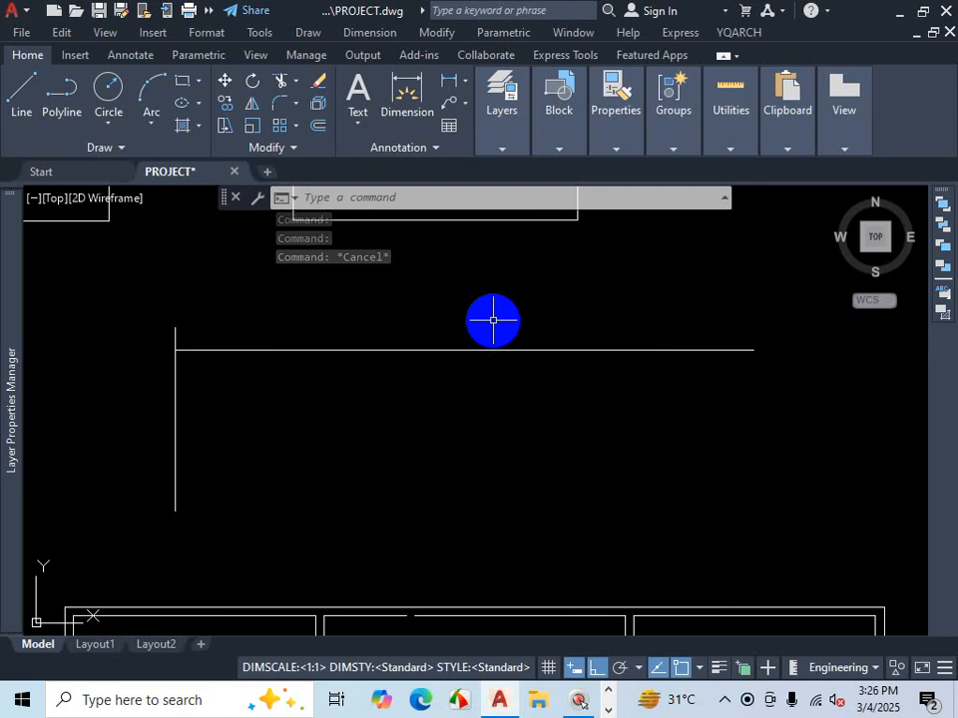
pyautogui.scroll(-4, 434, 344)
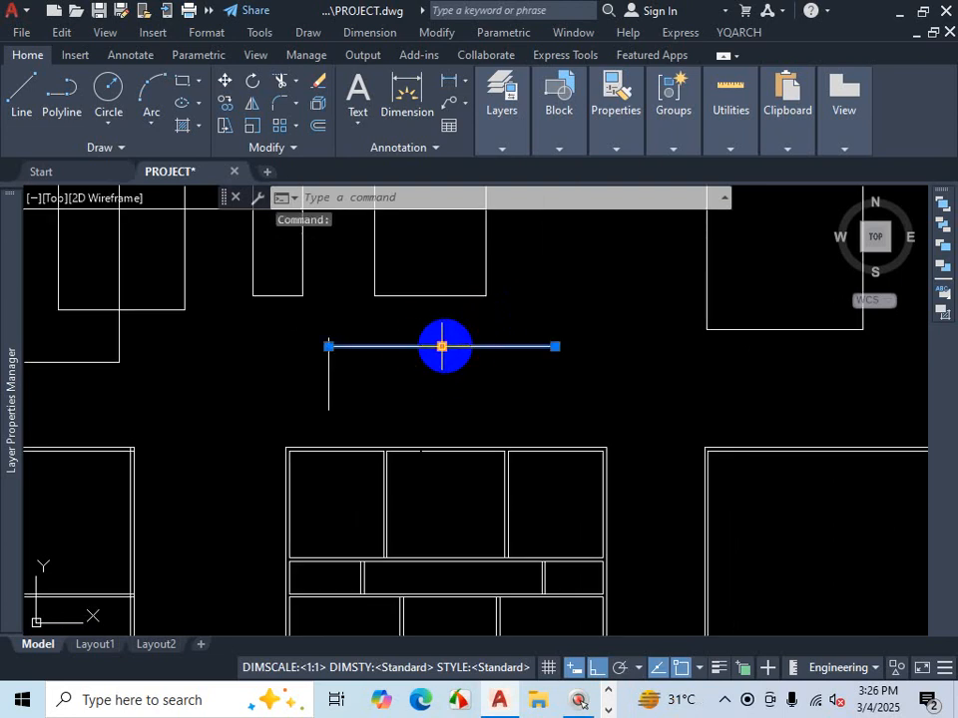
pyautogui.scroll(-3, 477, 347)
pyautogui.scroll(2, 570, 383)
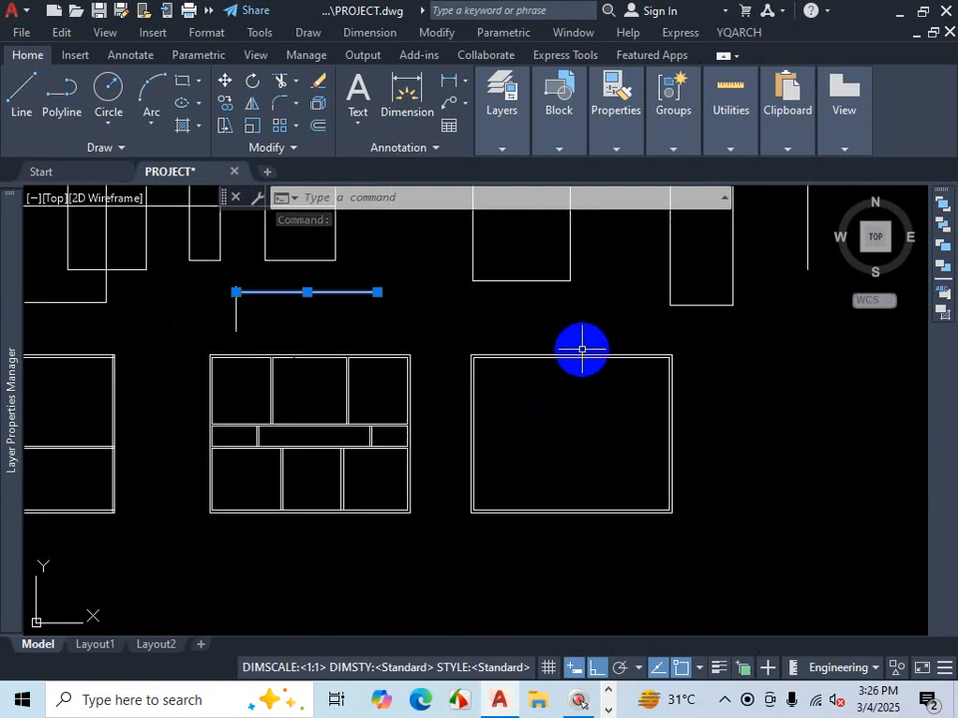
pyautogui.click(583, 346)
pyautogui.click(572, 387)
pyautogui.press('Escape')
pyautogui.click(694, 341)
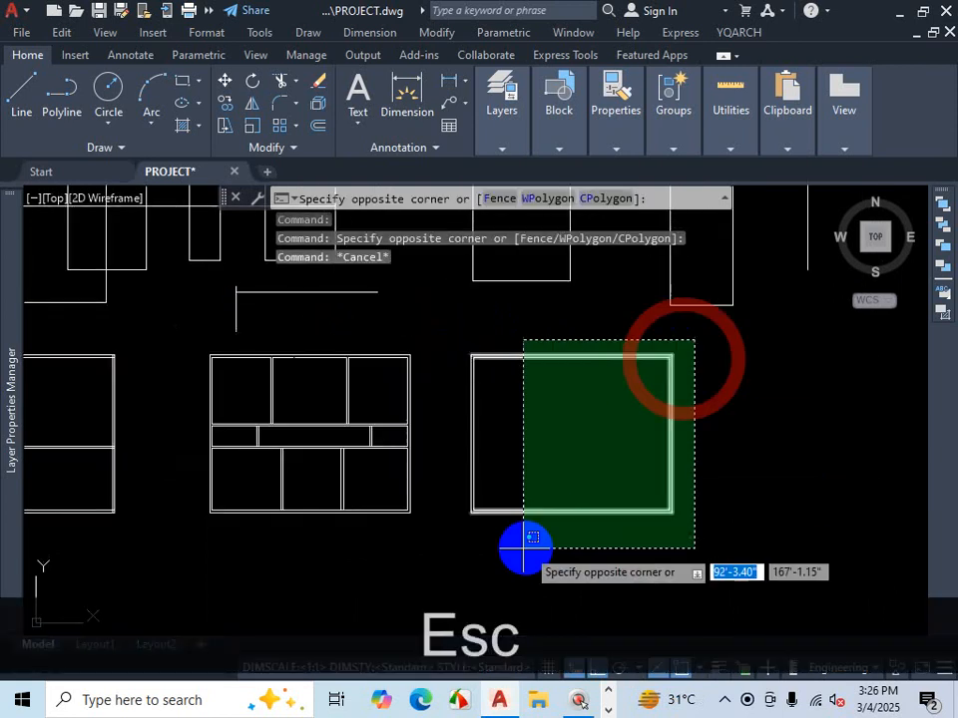
pyautogui.click(461, 546)
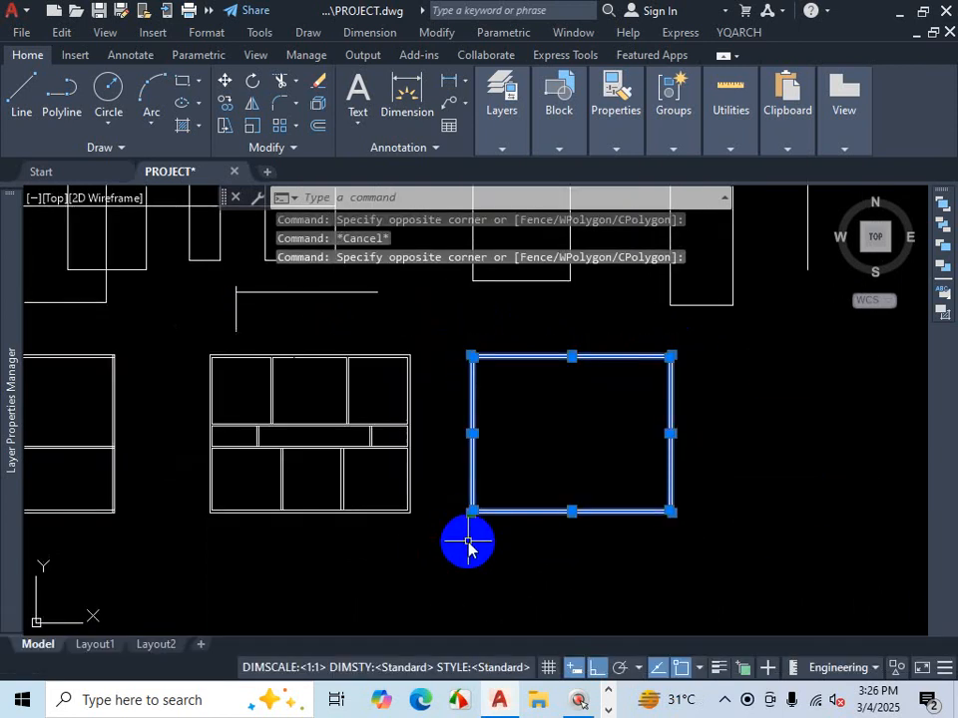
pyautogui.write('j')
pyautogui.press('Return')
pyautogui.click(556, 357)
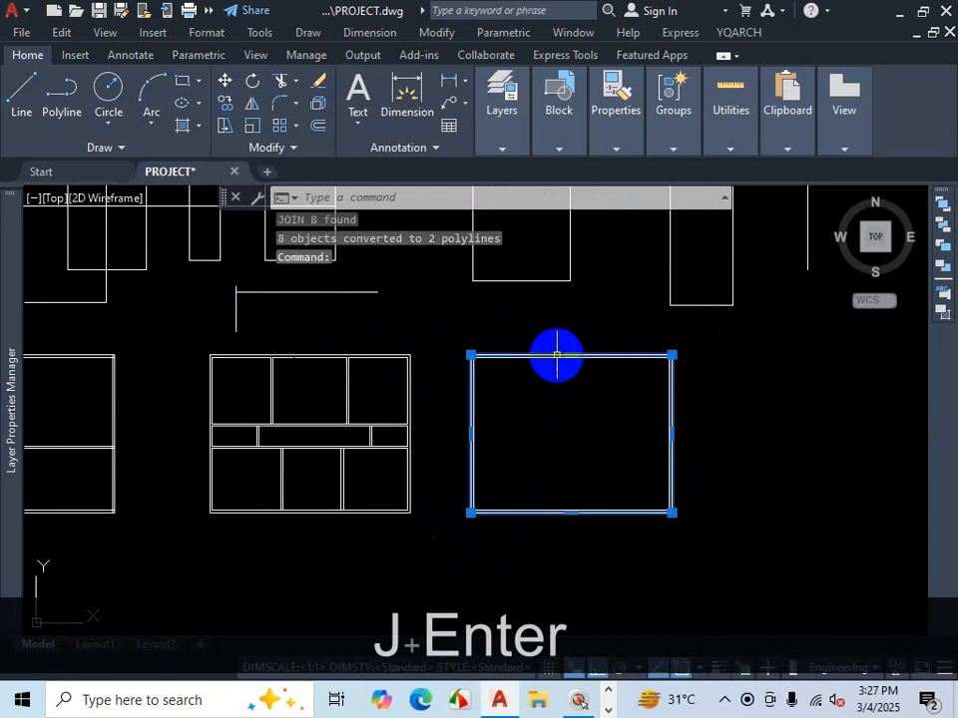
pyautogui.scroll(4, 554, 355)
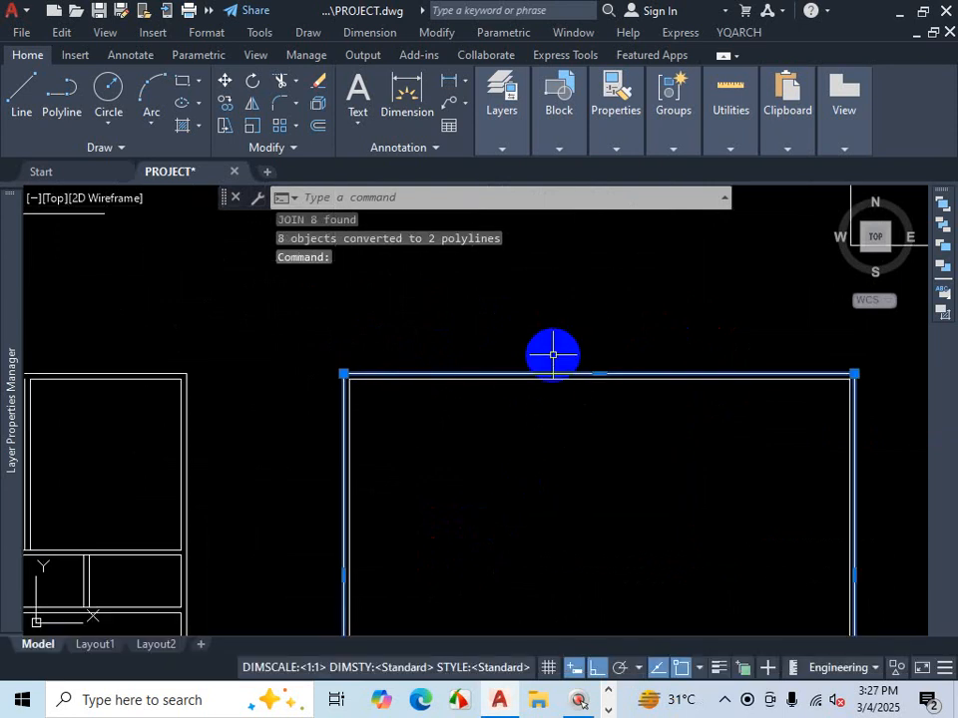
pyautogui.press('Escape')
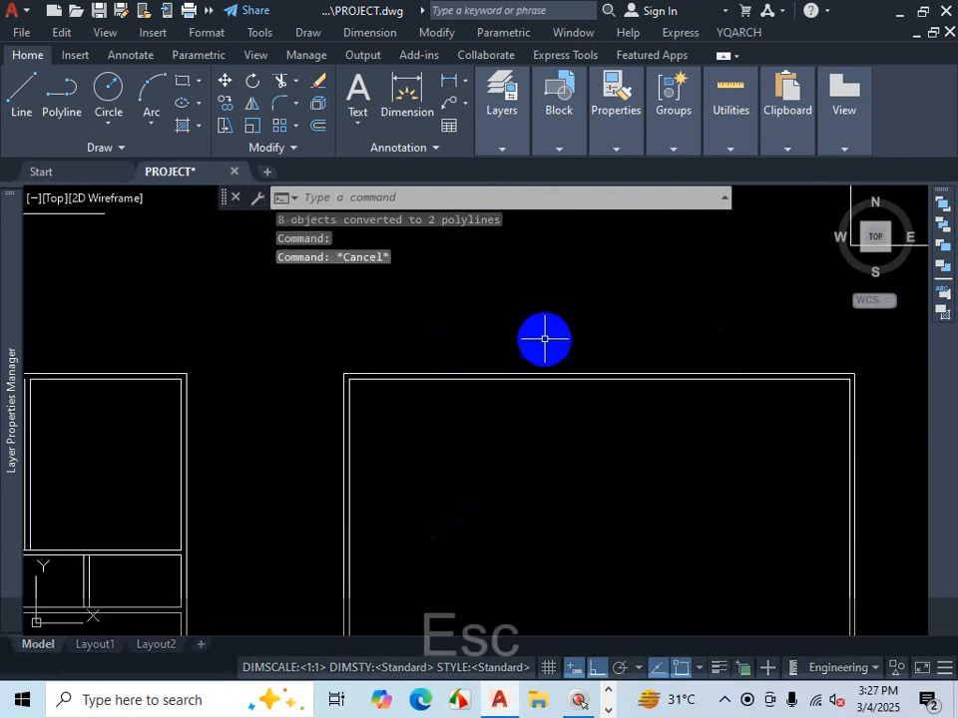
pyautogui.click(606, 381)
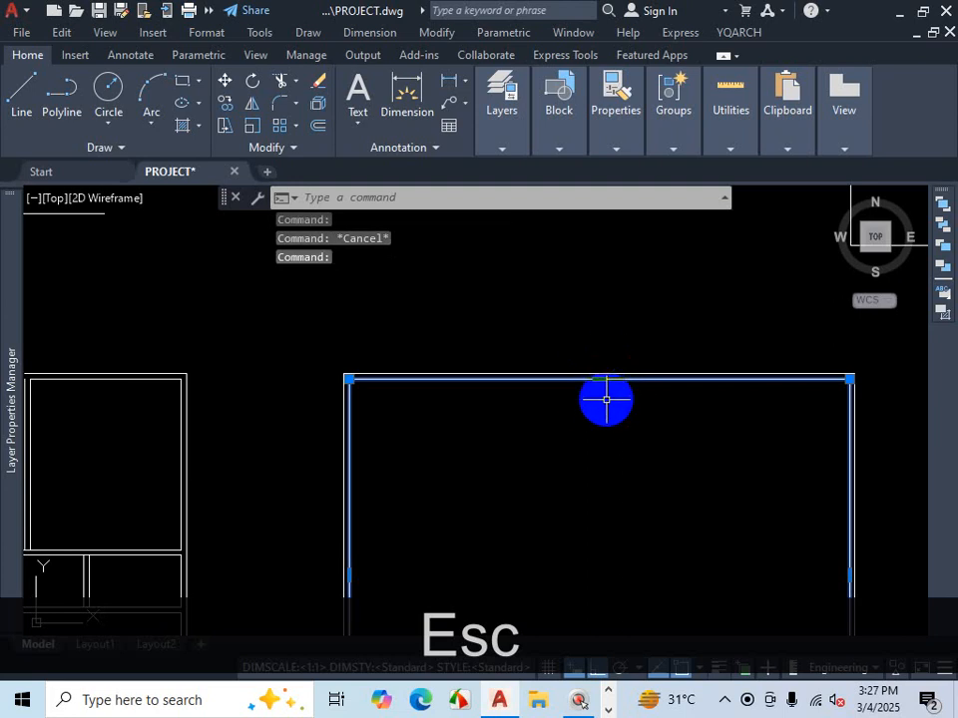
pyautogui.scroll(-4, 604, 404)
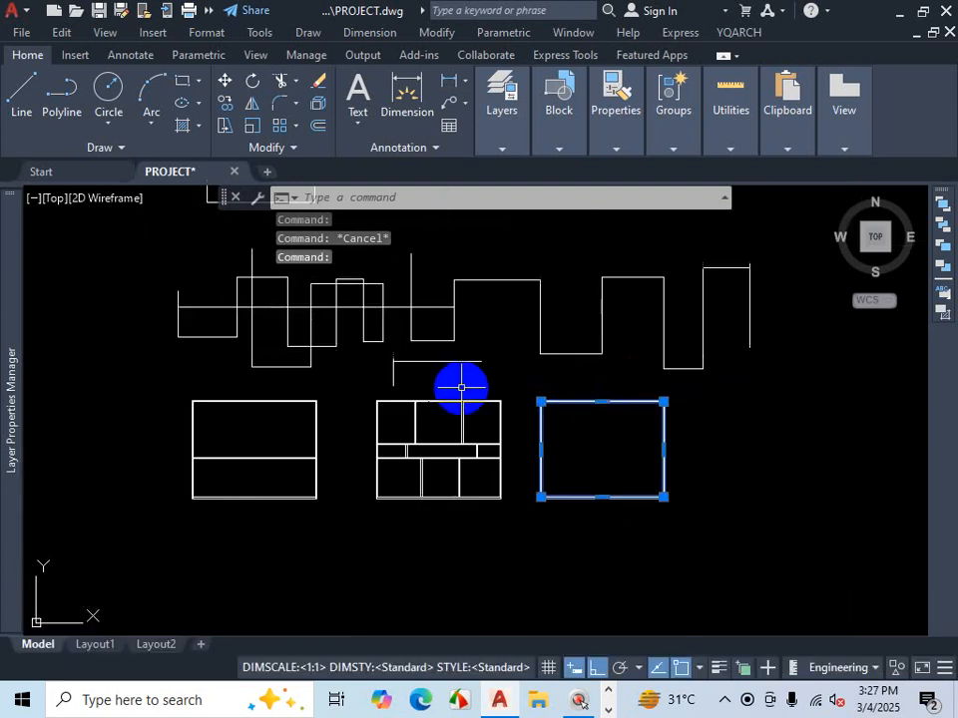
pyautogui.press('Escape')
# - Try again to join the corner's vertical and horizontal lines
pyautogui.scroll(5, 391, 363)
pyautogui.click(434, 372)
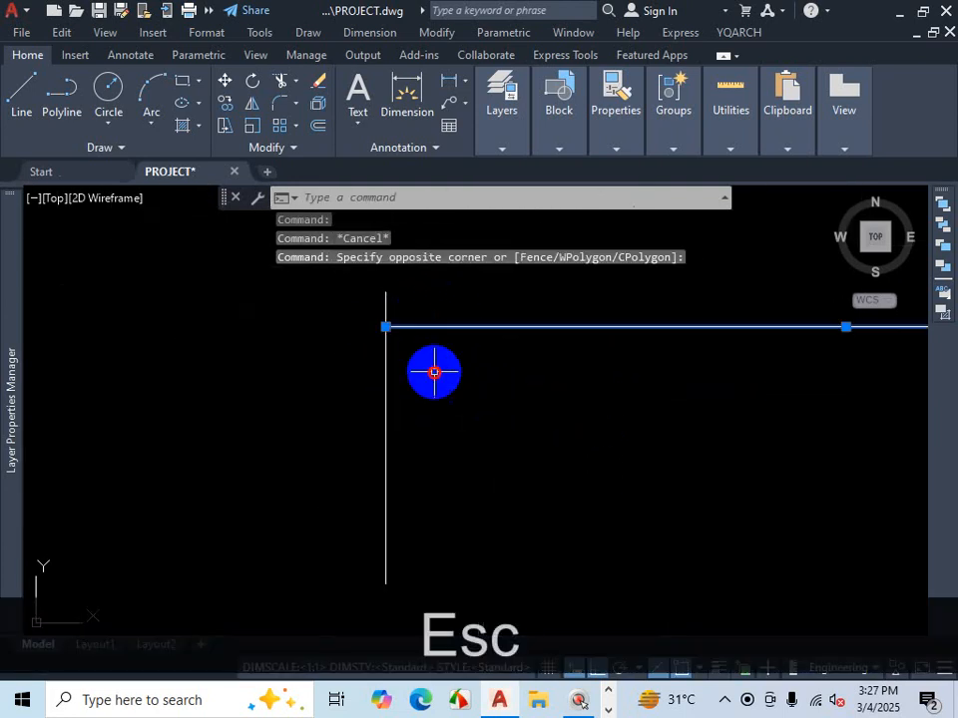
pyautogui.click(345, 397)
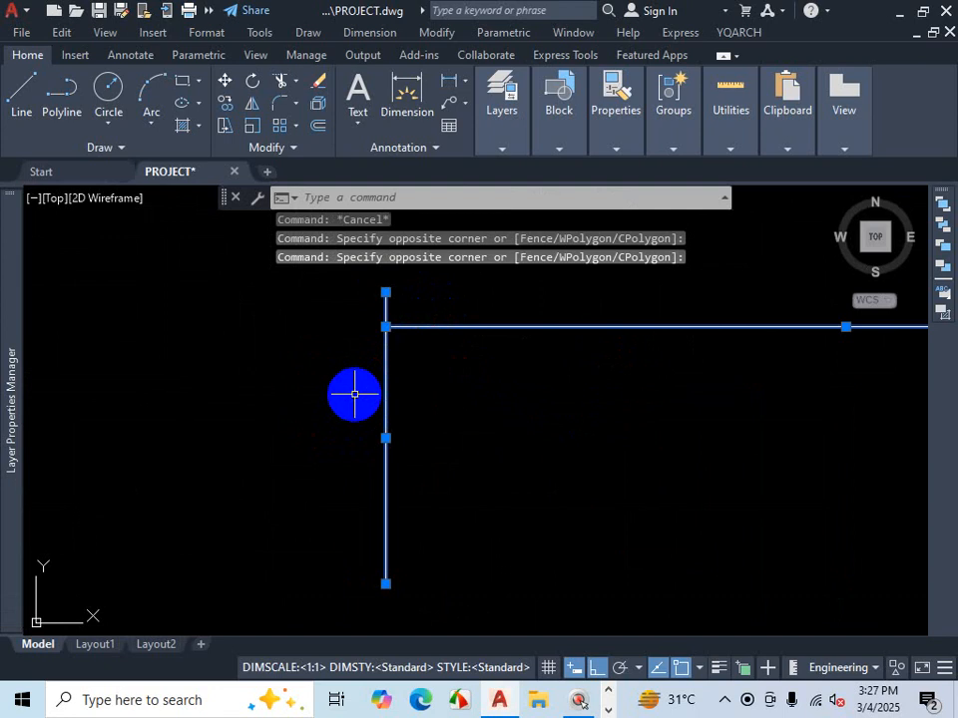
pyautogui.write('J')
pyautogui.press('Return')
pyautogui.click(385, 364)
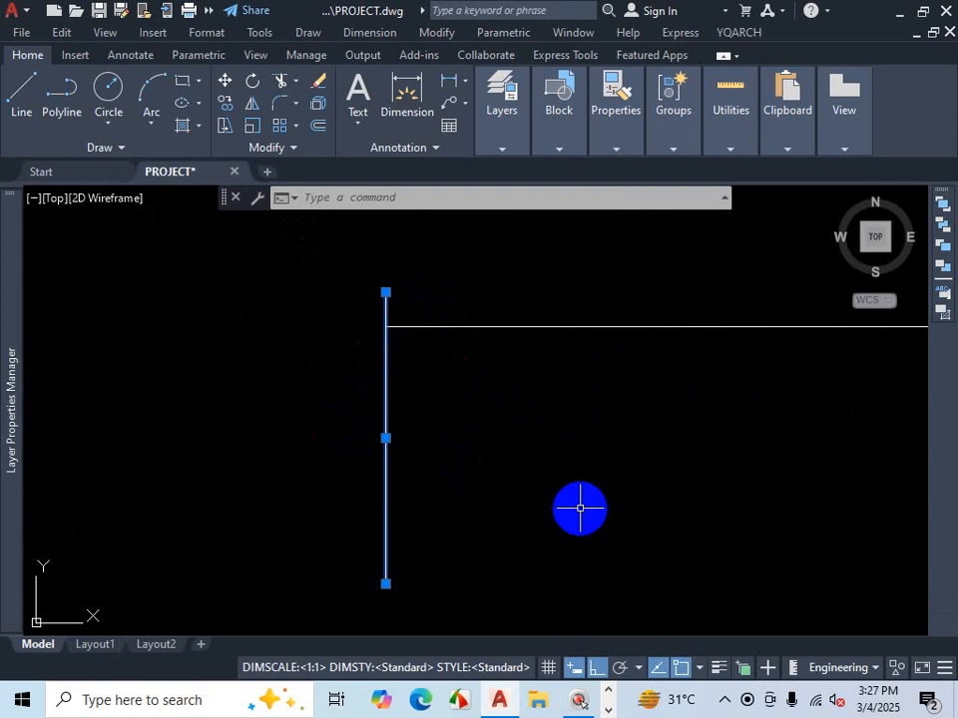
pyautogui.press('Escape')
# - Join the two segments of the middle room's upper inner wall line into one line
pyautogui.scroll(-5, 555, 423)
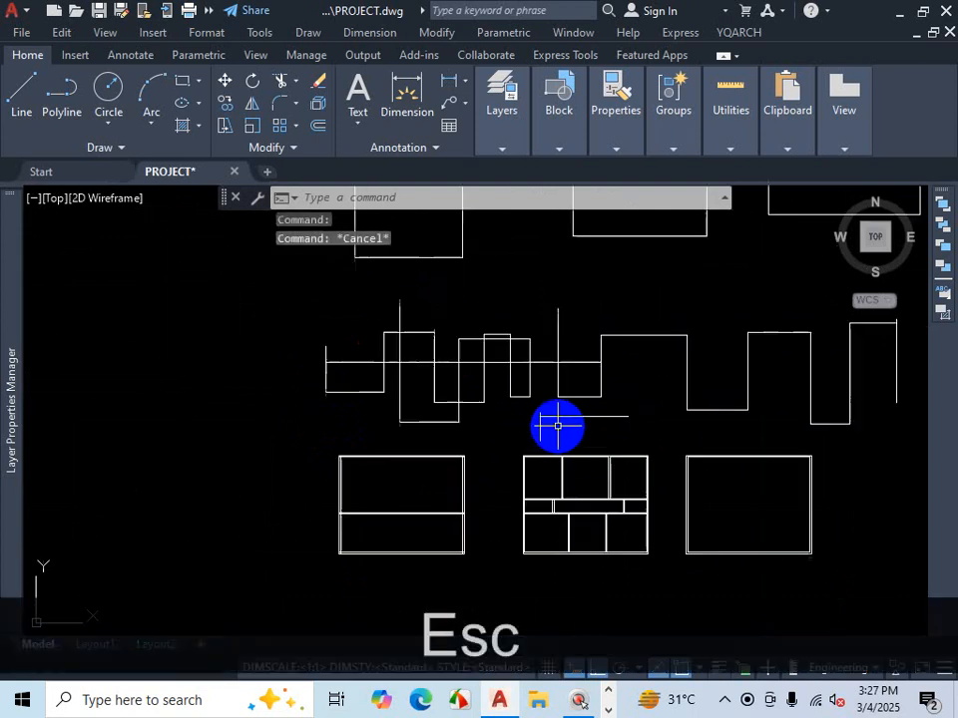
pyautogui.scroll(2, 583, 474)
pyautogui.scroll(8, 588, 472)
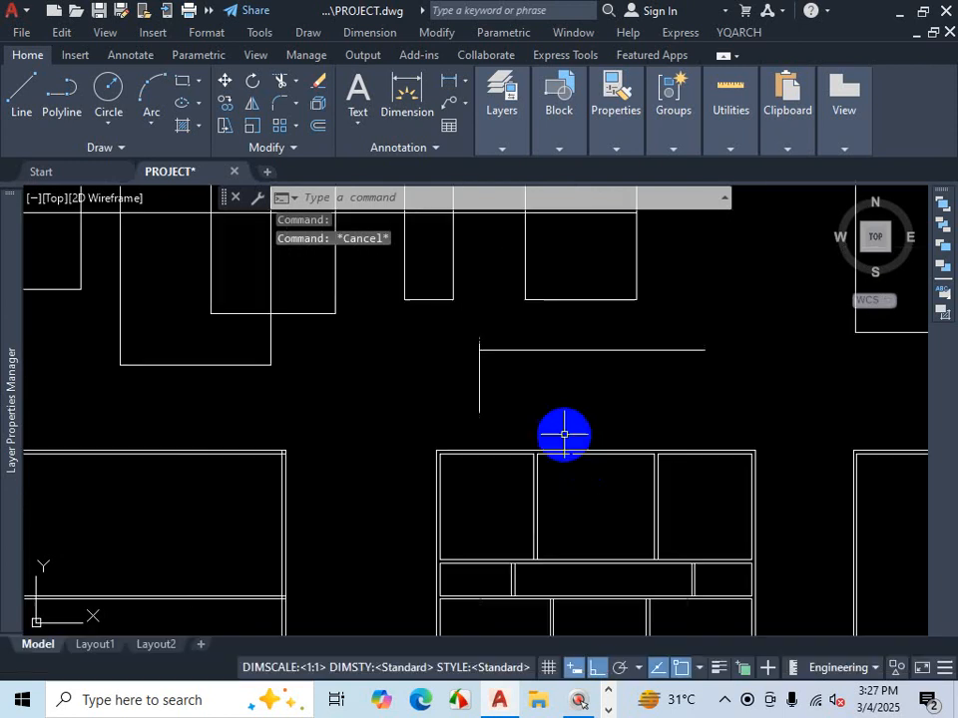
pyautogui.scroll(-4, 589, 424)
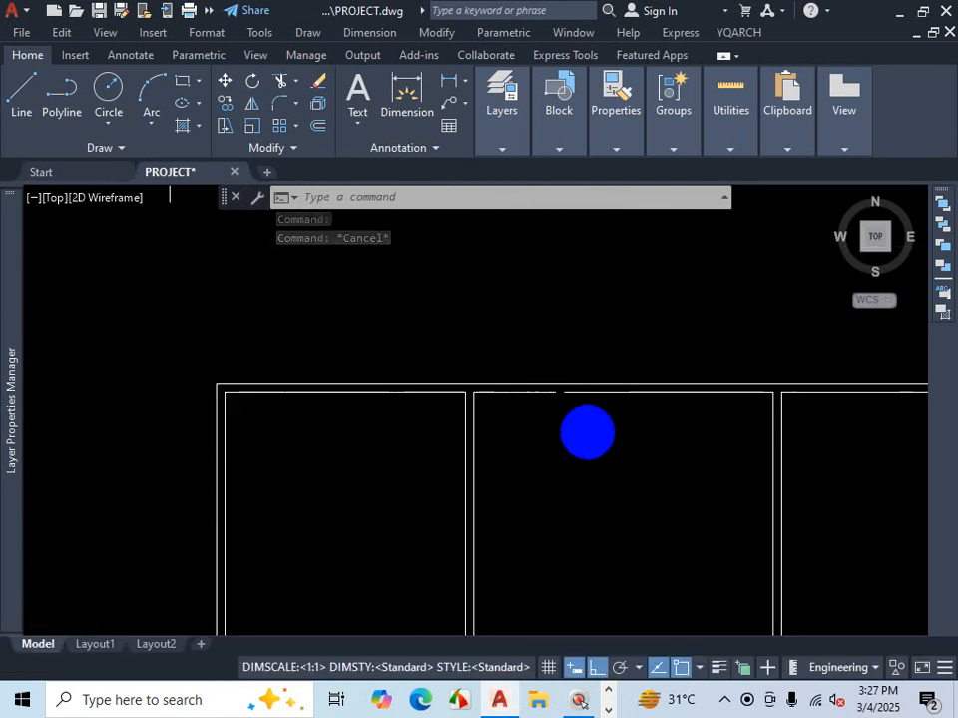
pyautogui.scroll(1, 587, 432)
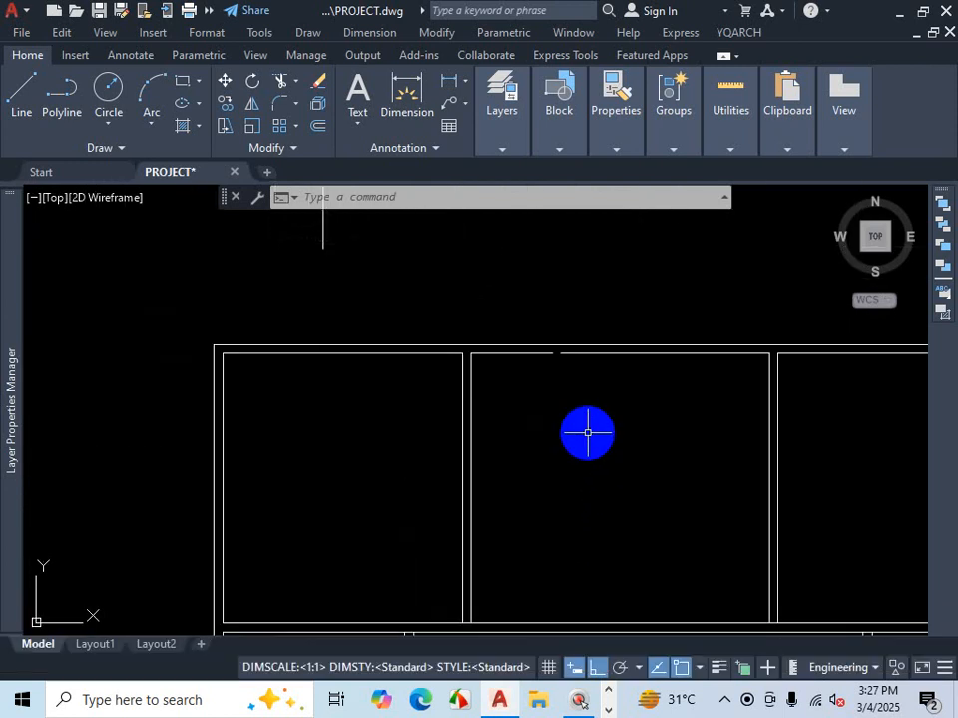
pyautogui.write('j')
pyautogui.press('Return')
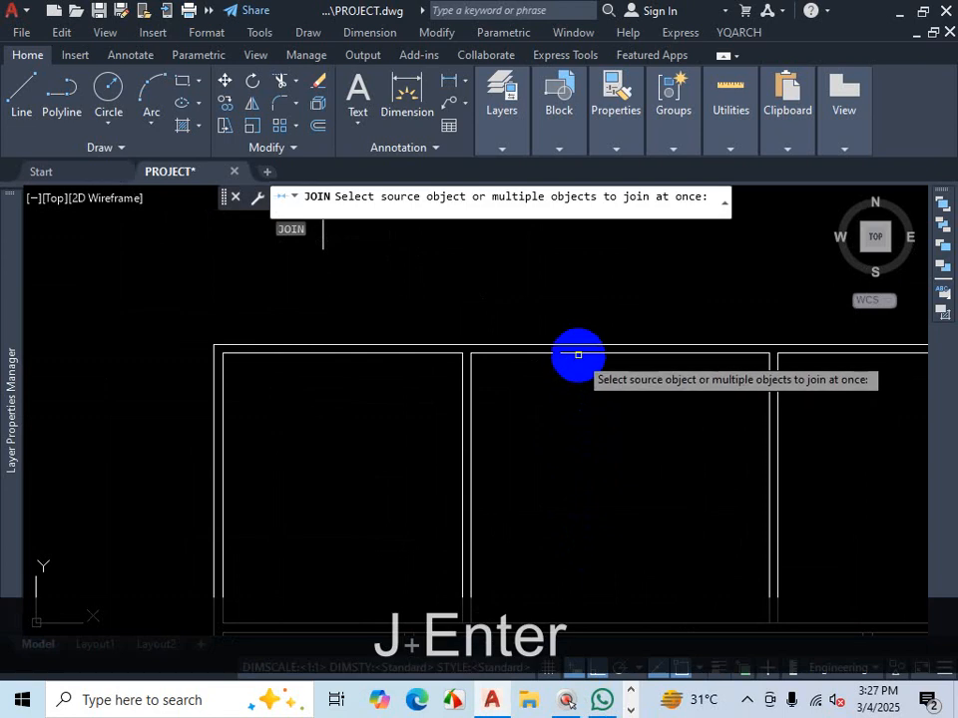
pyautogui.click(577, 354)
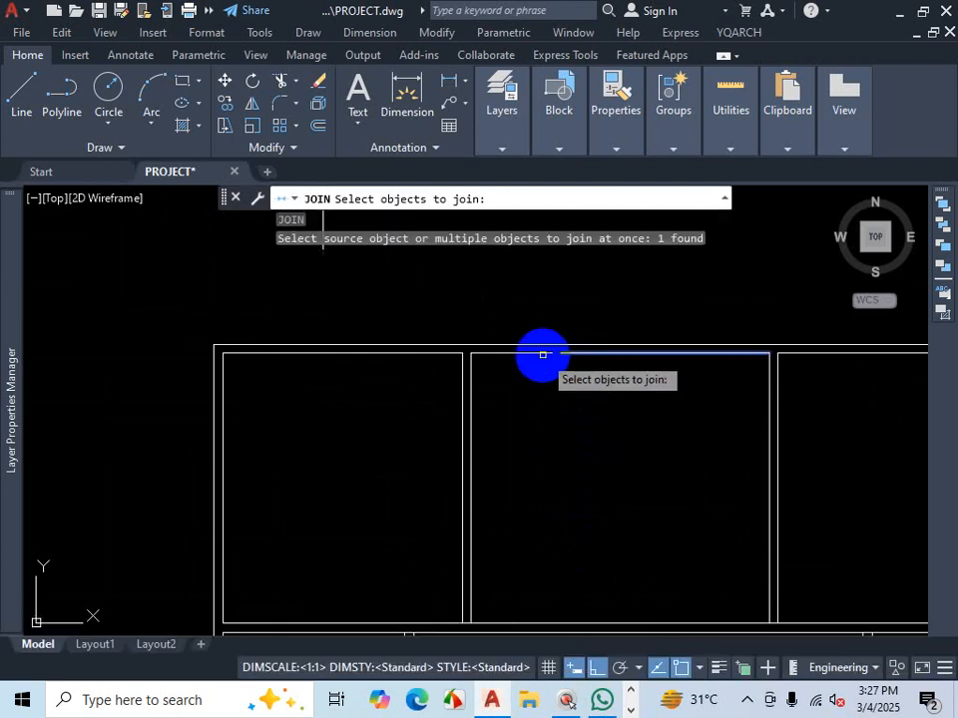
pyautogui.click(543, 353)
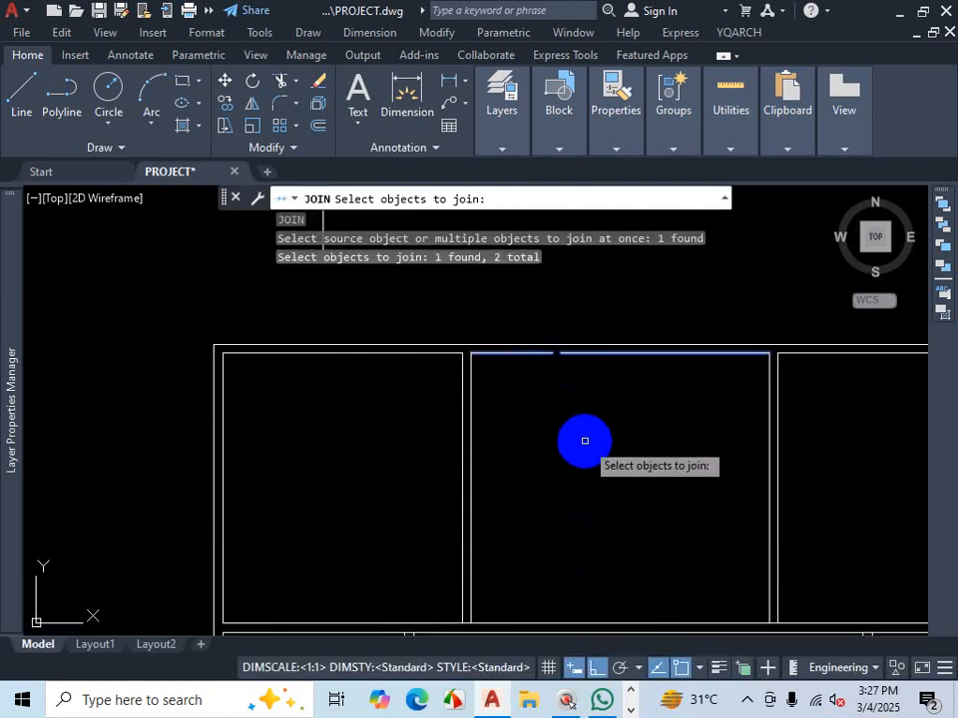
pyautogui.press('Return')
pyautogui.scroll(-2, 632, 409)
pyautogui.scroll(2, 632, 409)
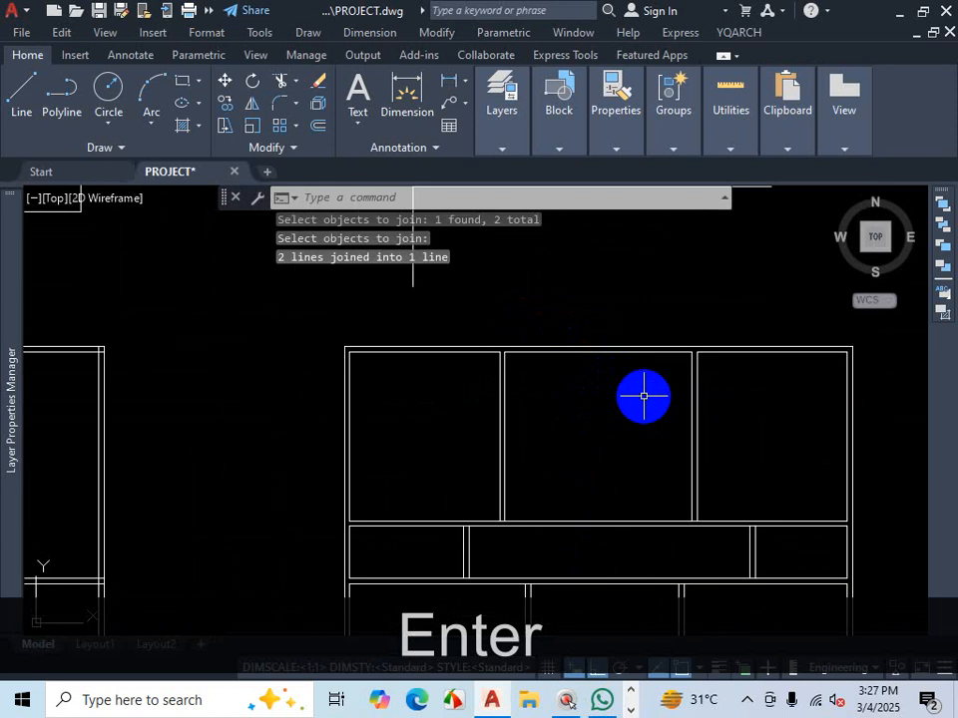
pyautogui.scroll(-2, 643, 396)
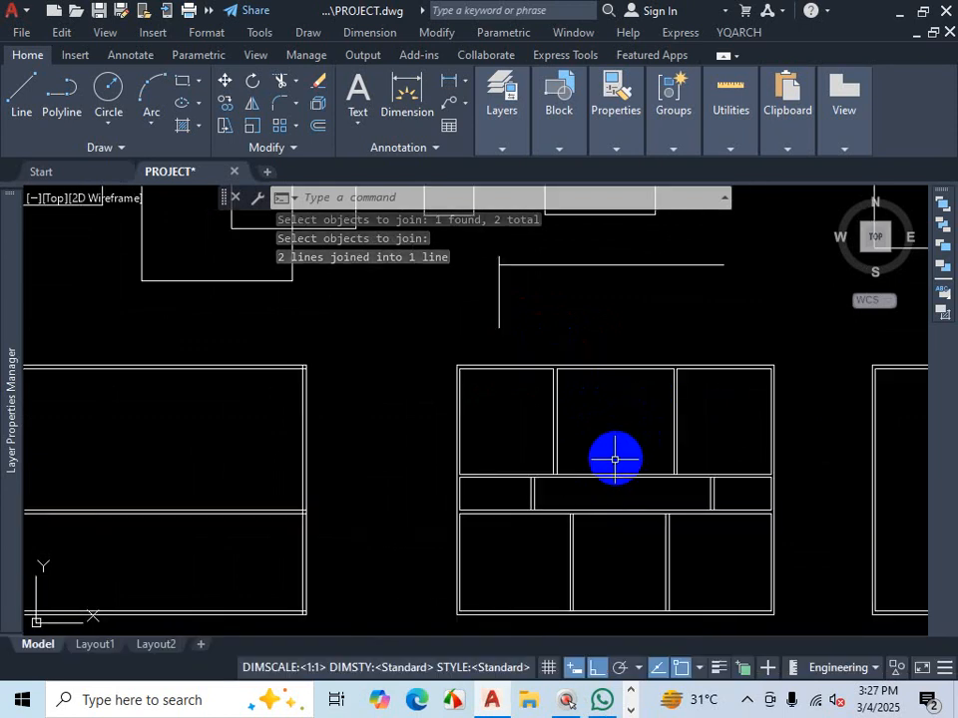
pyautogui.scroll(2, 611, 488)
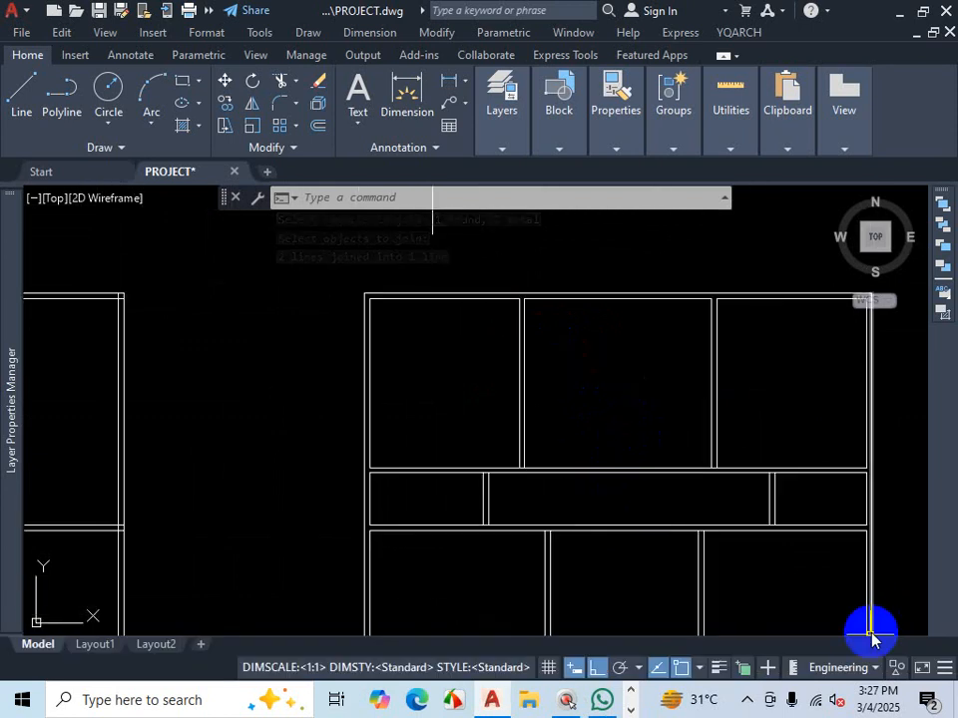
pyautogui.click(746, 699)
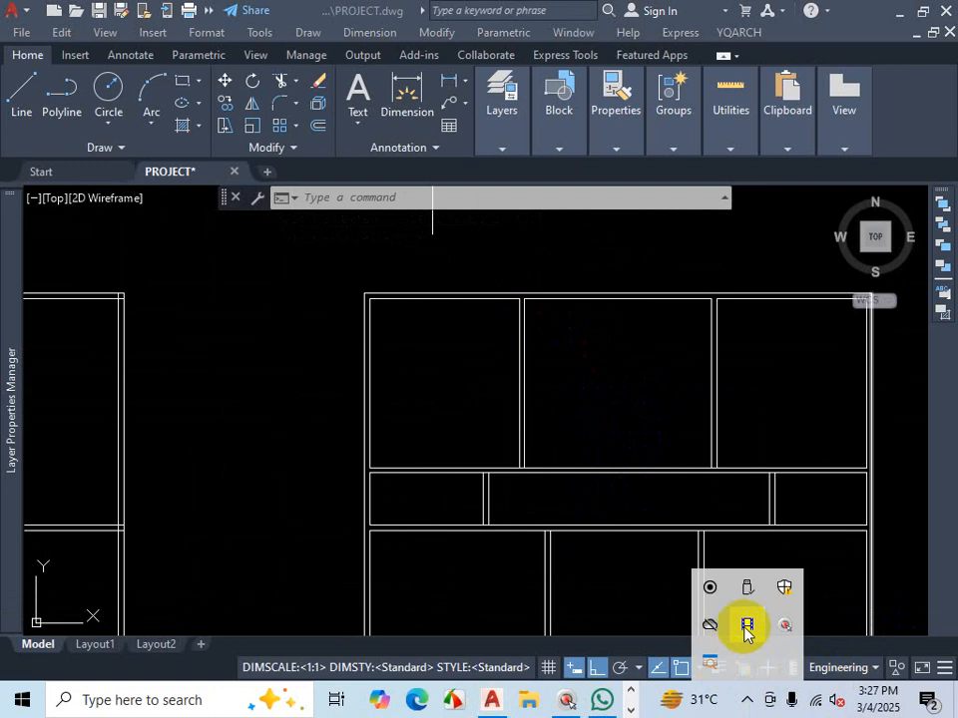
pyautogui.click(746, 626)
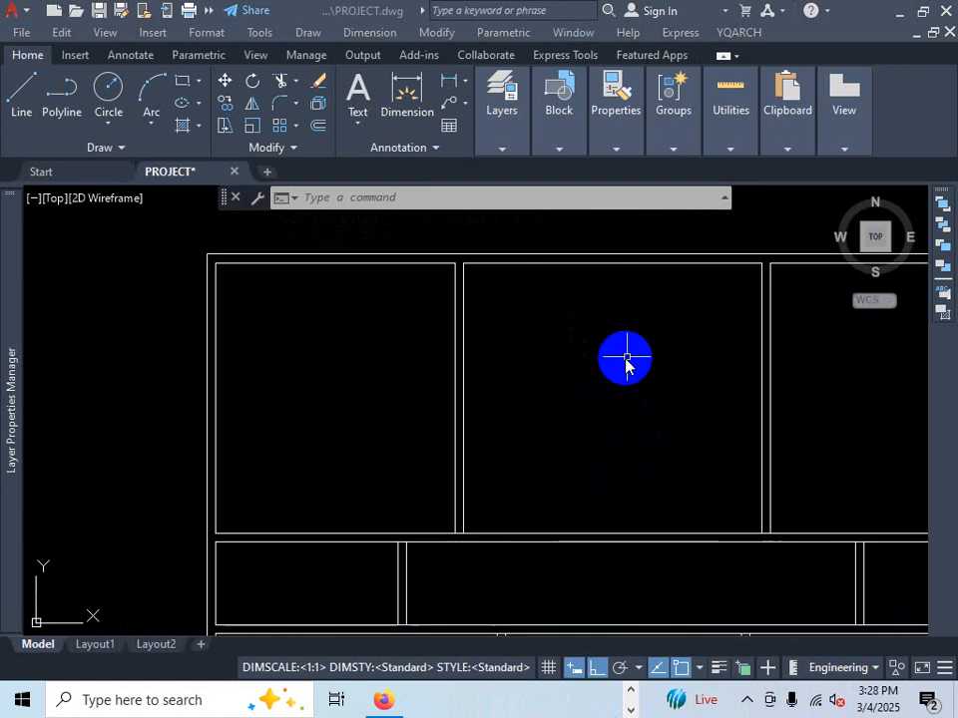
pyautogui.scroll(-2, 615, 361)
pyautogui.scroll(2, 615, 359)
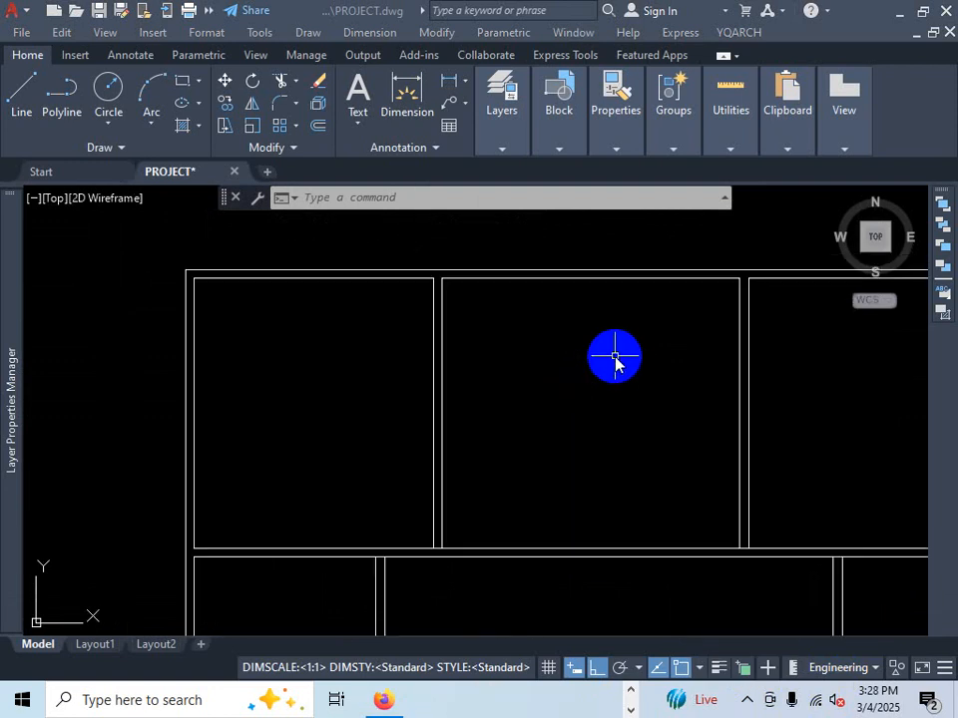
# - Offset the middle room's right inner wall line through a point 10' to its left to make a new partition line
pyautogui.write('O')
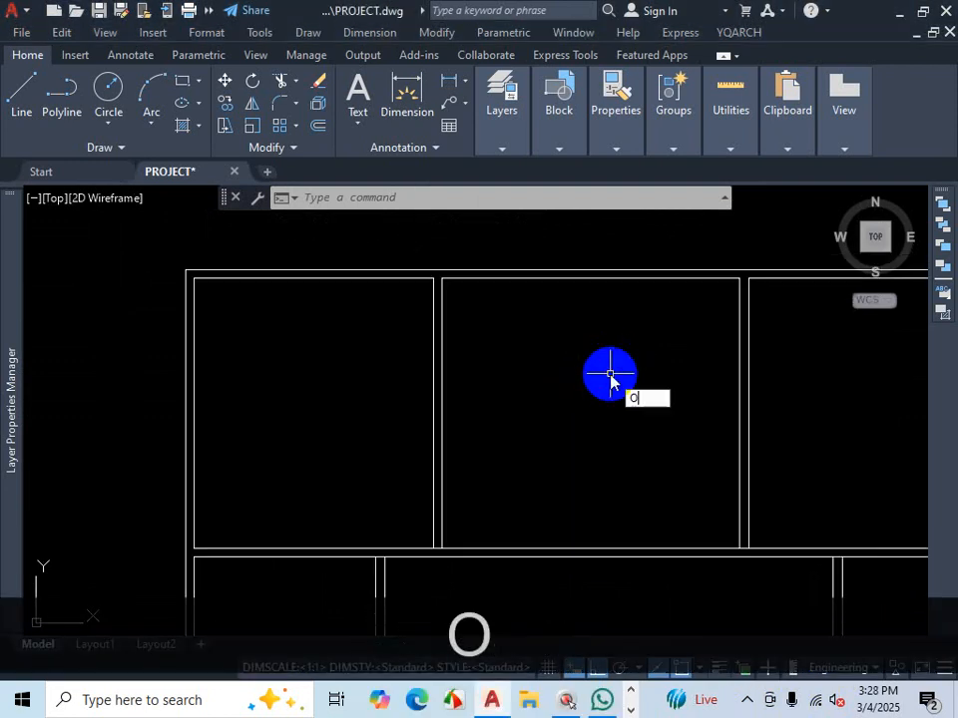
pyautogui.press('Return')
pyautogui.press('Return')
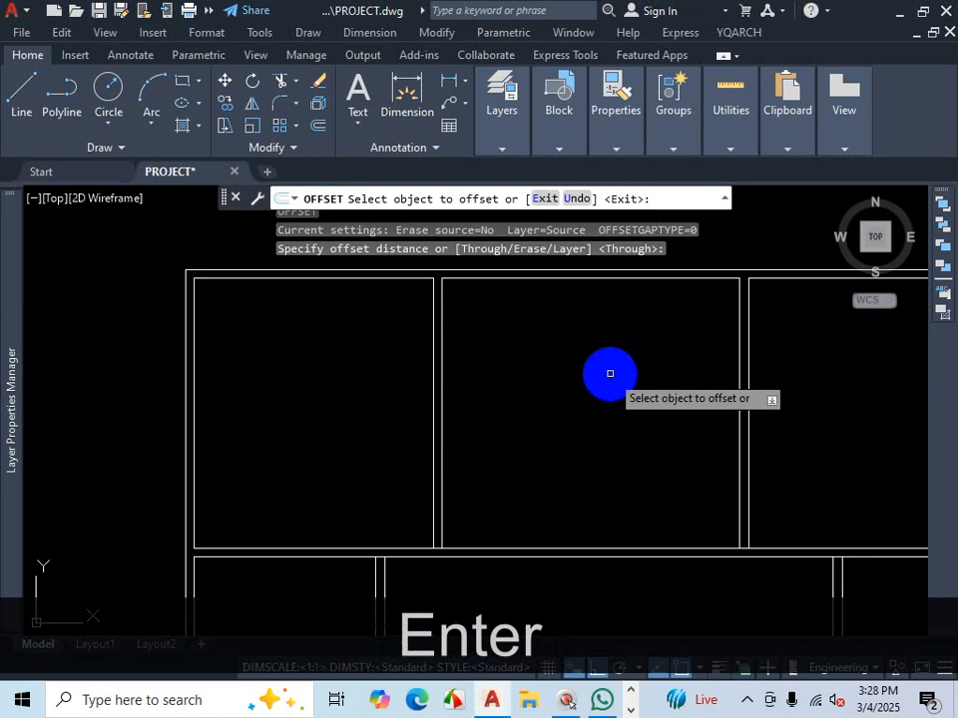
pyautogui.click(738, 354)
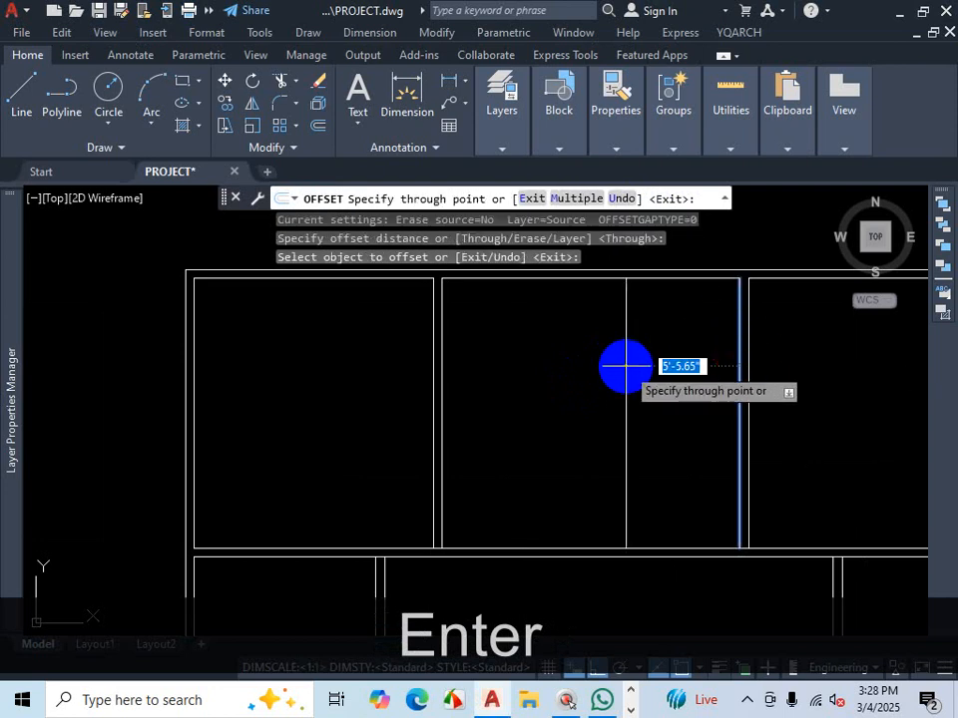
pyautogui.write("10'")
pyautogui.press('Return')
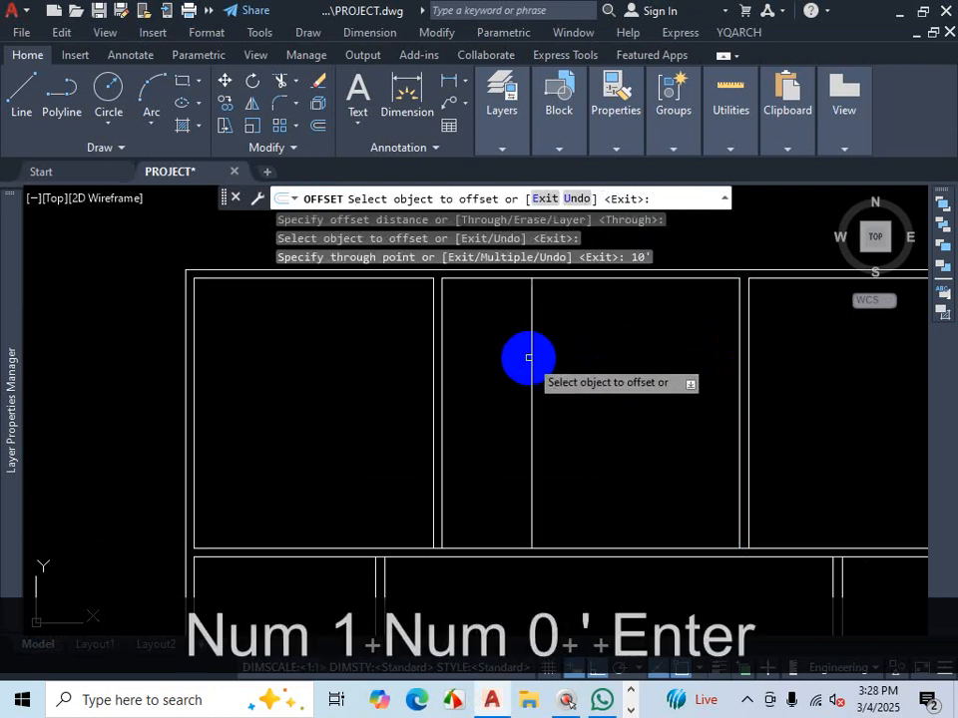
# - Offset the new partition line 5 to its left to form a double partition wall
pyautogui.click(531, 355)
pyautogui.write('5')
pyautogui.press('Return')
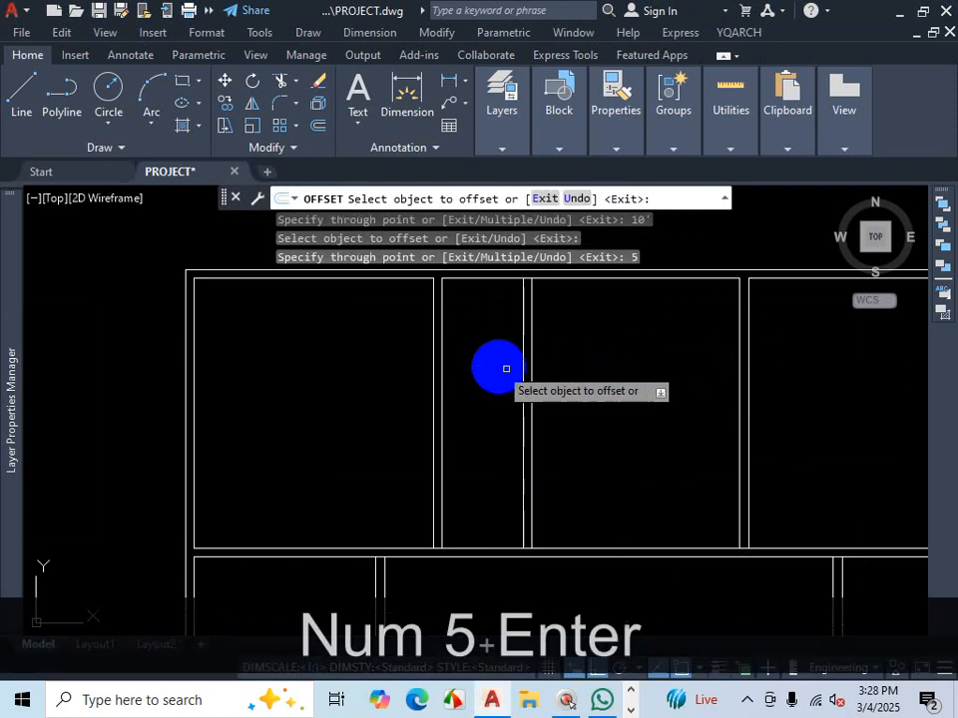
pyautogui.scroll(-5, 539, 387)
pyautogui.scroll(5, 535, 335)
pyautogui.press('Escape')
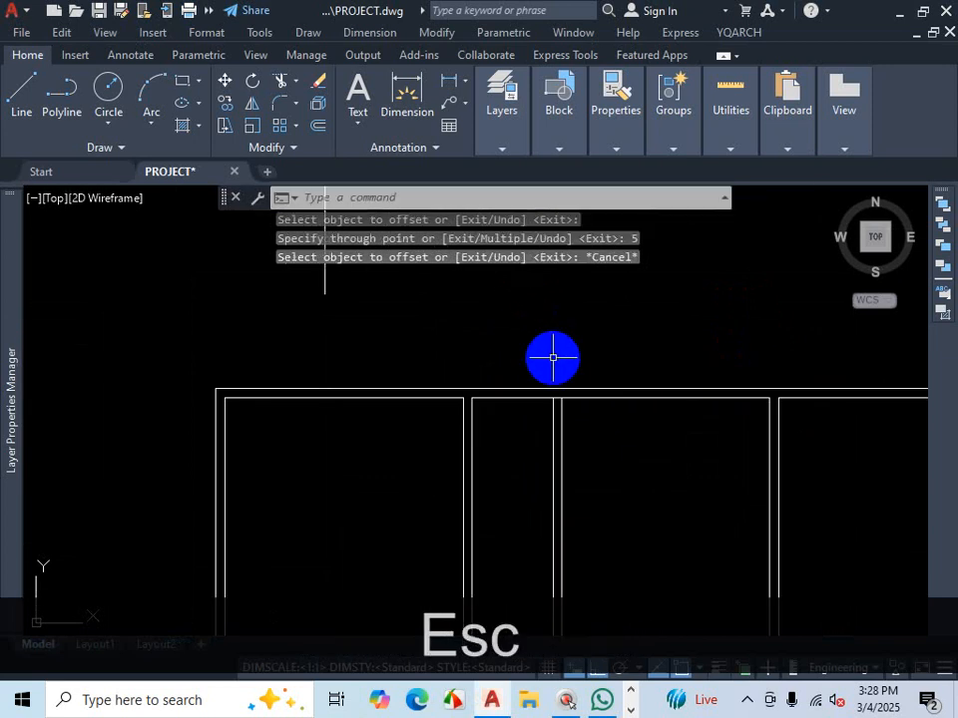
# - Trim the top inner wall line between the two new partition lines
pyautogui.write('tr')
pyautogui.press('space')
pyautogui.scroll(3, 557, 394)
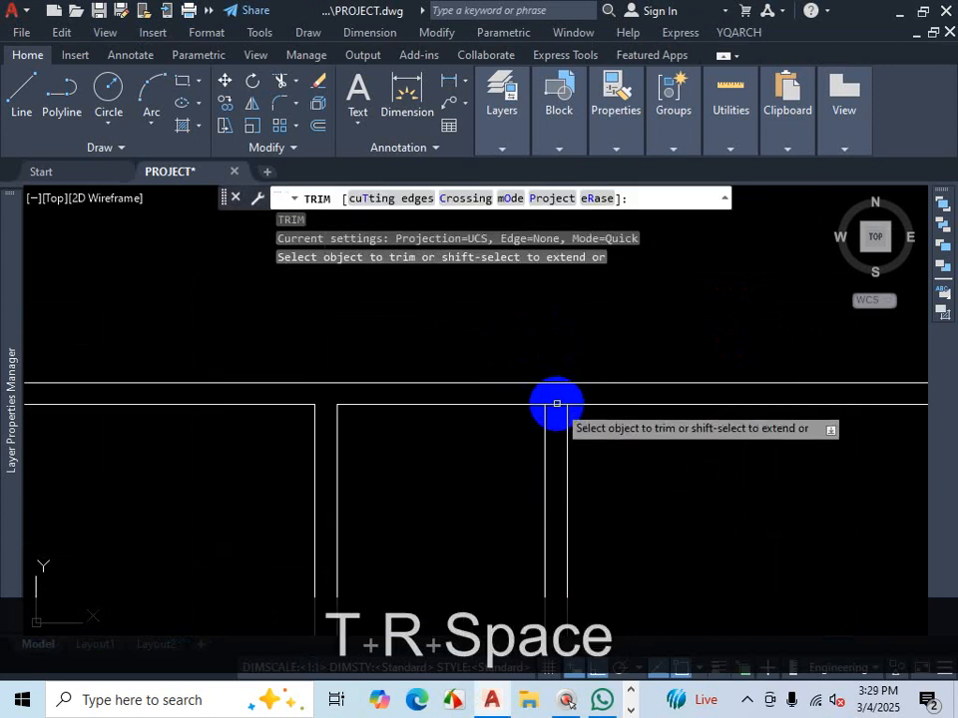
pyautogui.click(557, 403)
pyautogui.press('Escape')
# - Measure the width of the narrow room created beside the new partition
pyautogui.moveTo(733, 135)
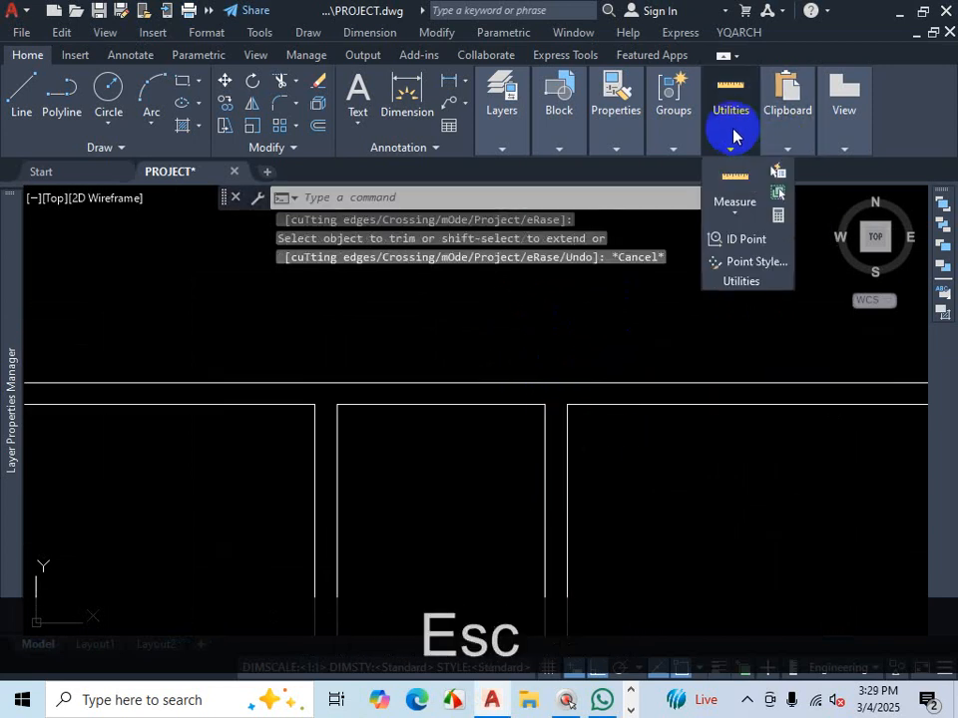
pyautogui.click(735, 181)
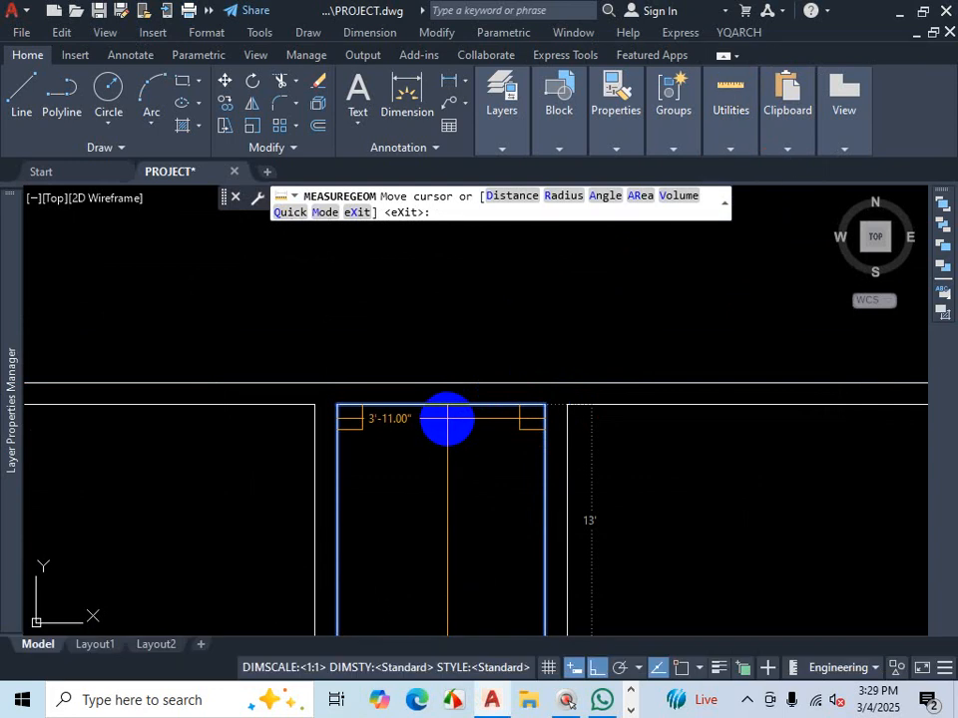
pyautogui.press('Escape')
pyautogui.scroll(-2, 446, 418)
pyautogui.scroll(3, 460, 467)
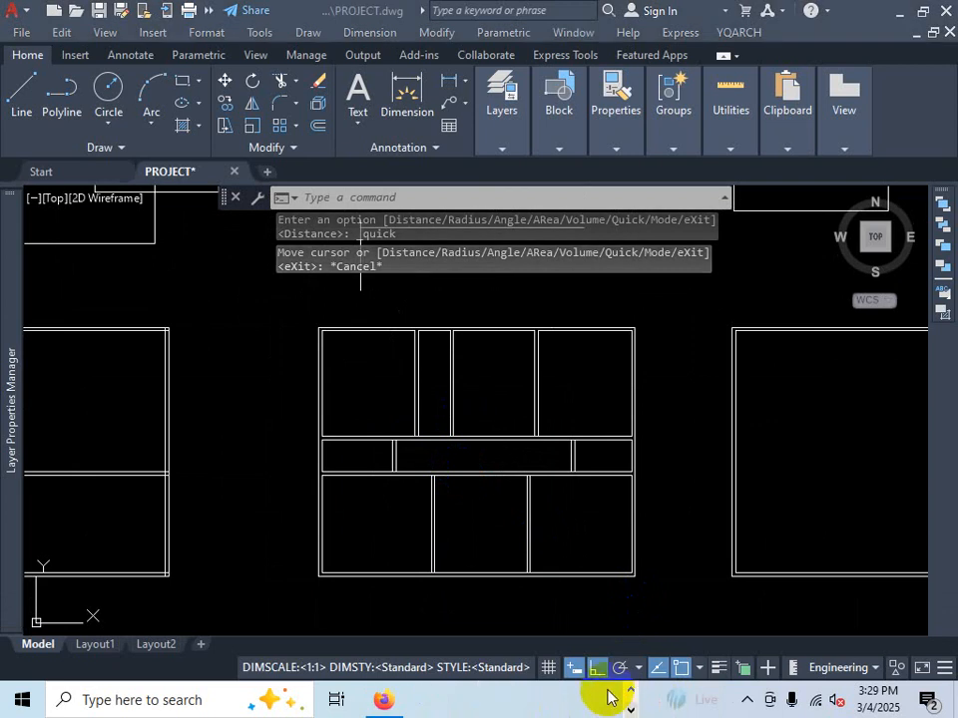
# - Compare the drawing with the PLAN-3 PDF reference for the kitchen and toilet layout
pyautogui.click(385, 700)
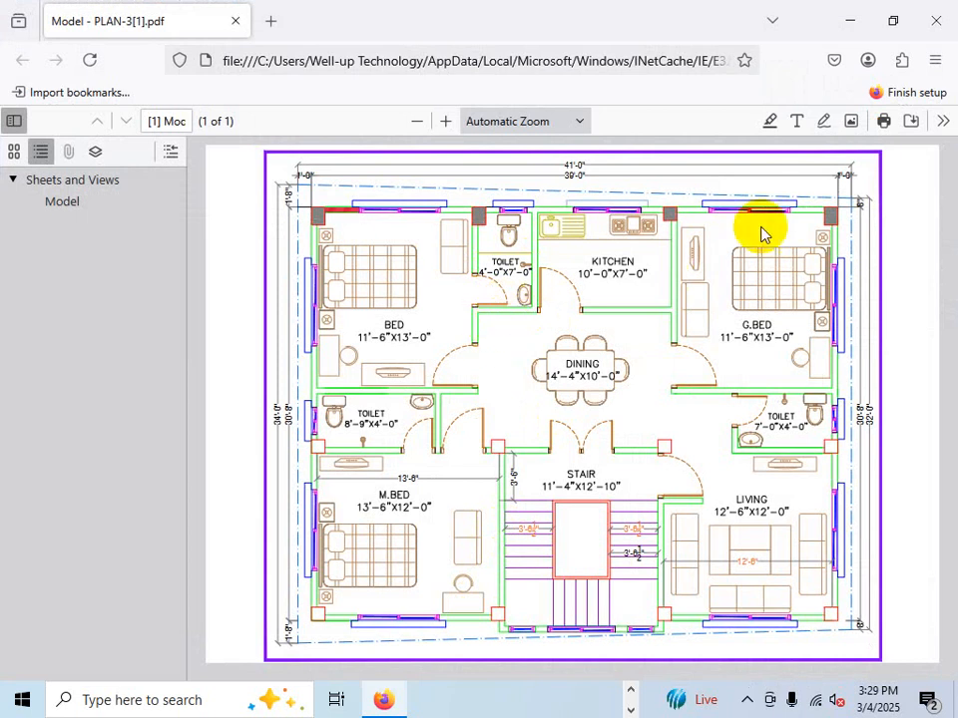
pyautogui.click(853, 25)
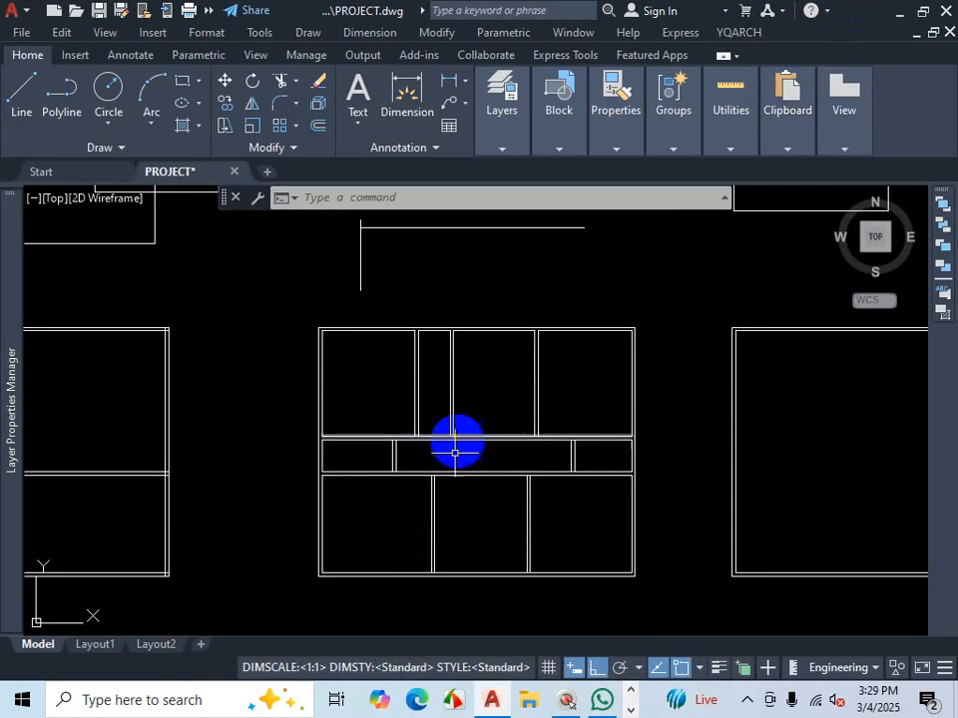
pyautogui.press('Escape')
pyautogui.scroll(2, 498, 462)
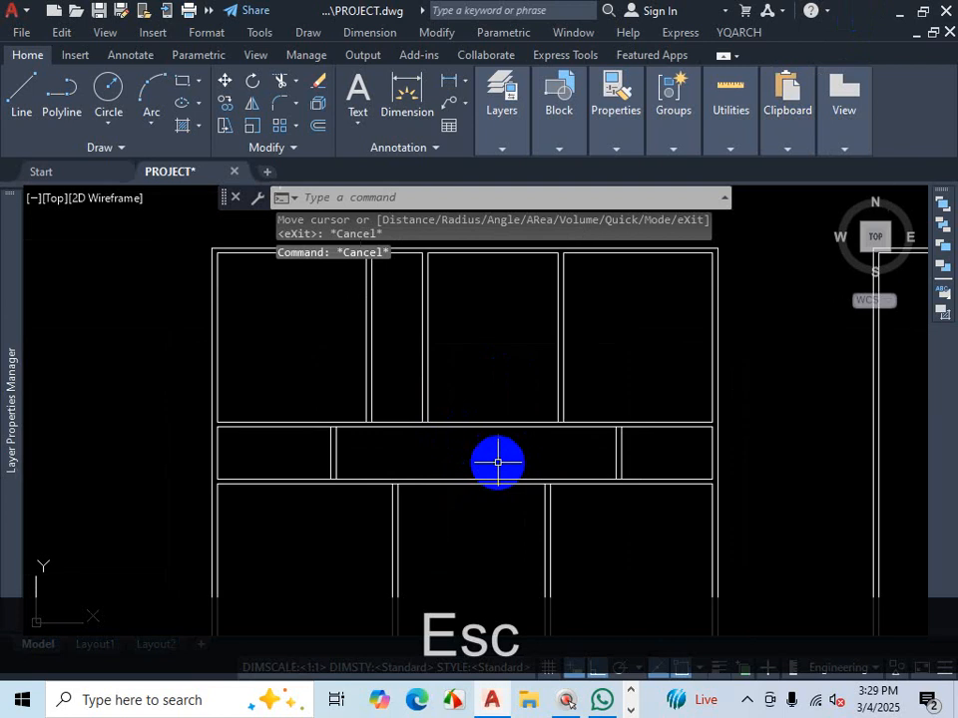
pyautogui.scroll(1, 499, 460)
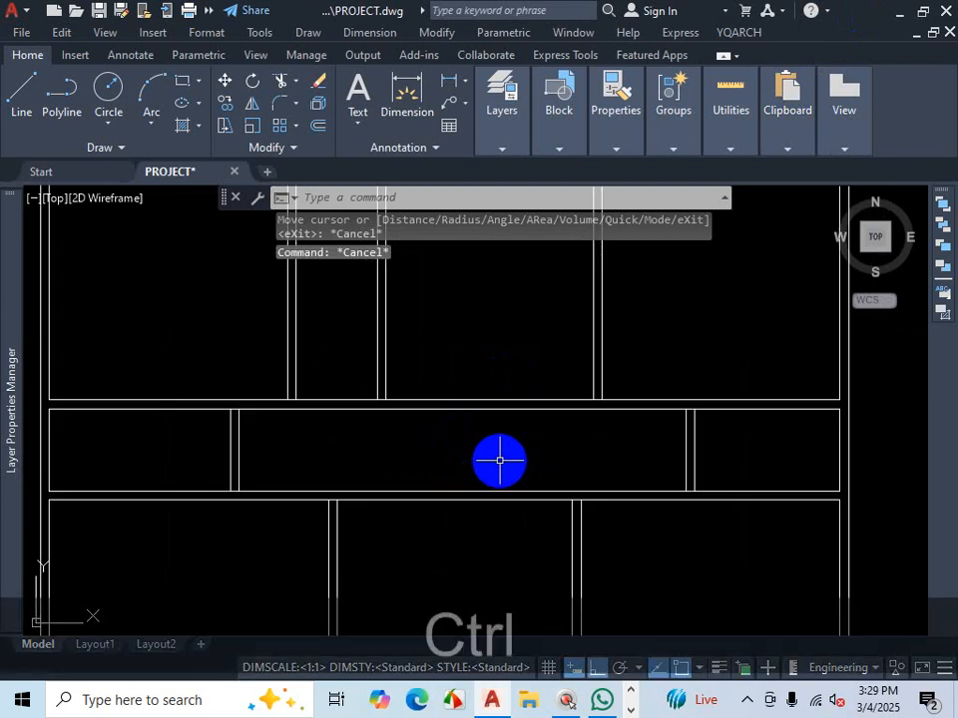
pyautogui.hotkey('ctrl', '1')
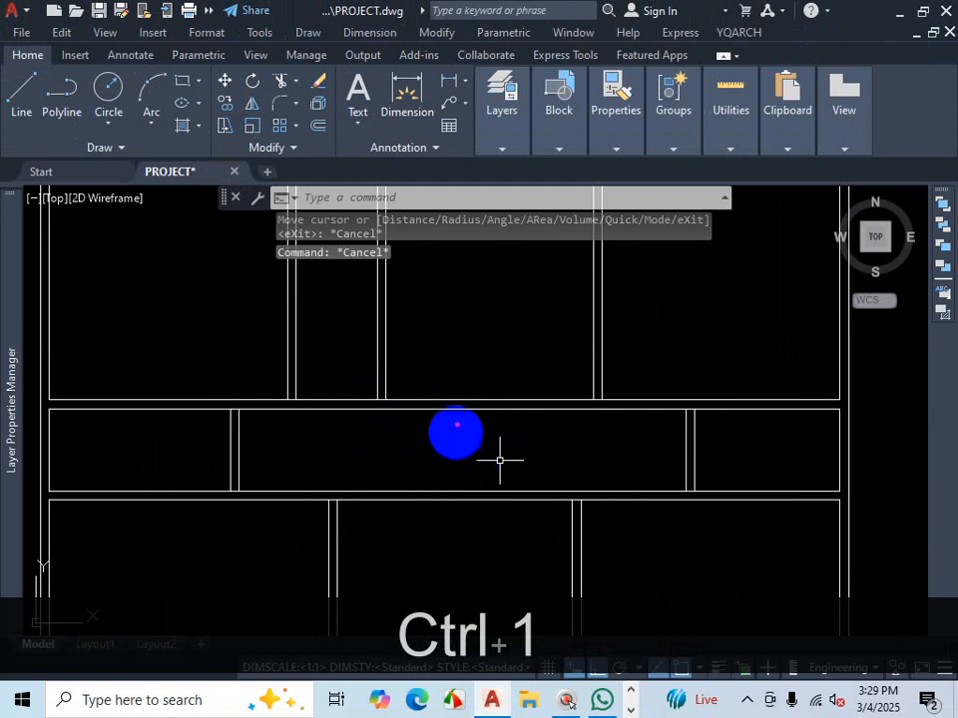
pyautogui.press('Escape')
pyautogui.scroll(-2, 458, 414)
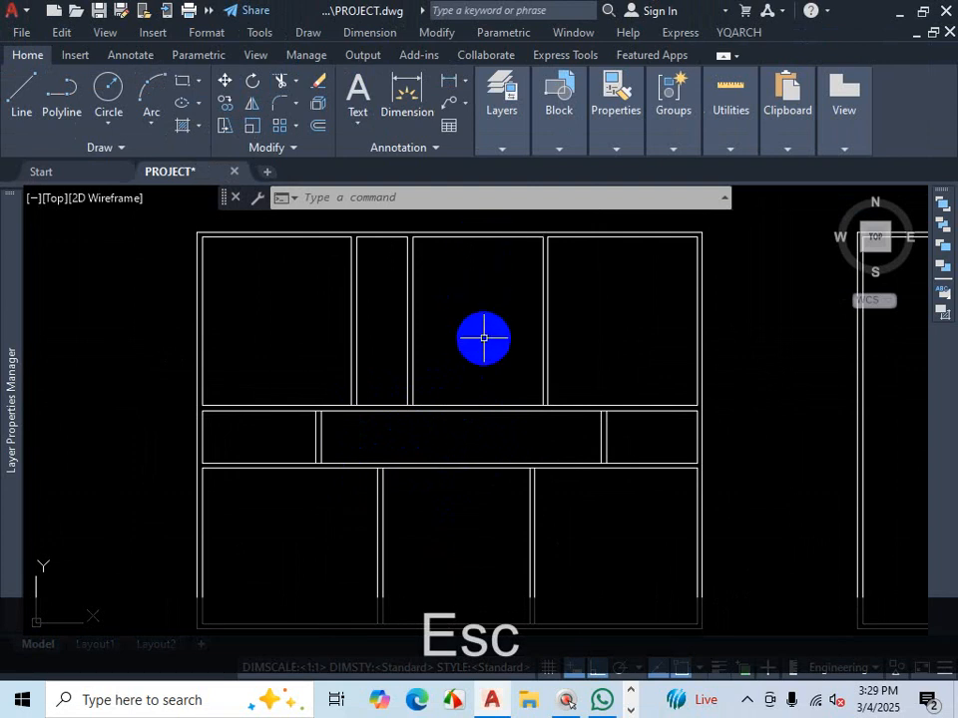
# - Offset the top inner wall lines of the middle room and the narrow room 7' downward
pyautogui.write('o')
pyautogui.press('Return')
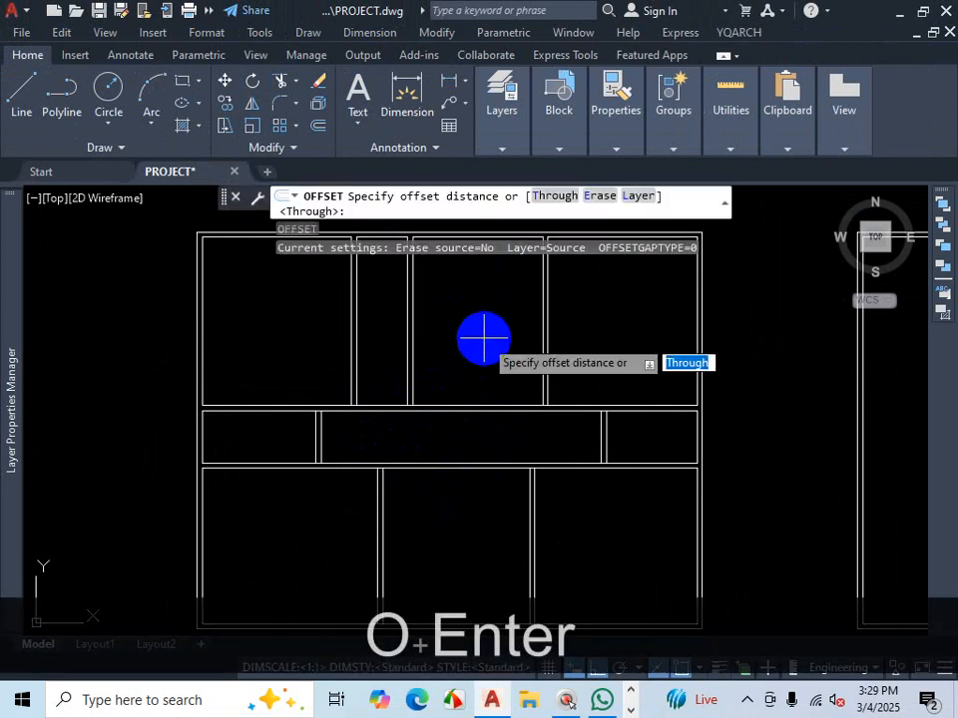
pyautogui.write('7')
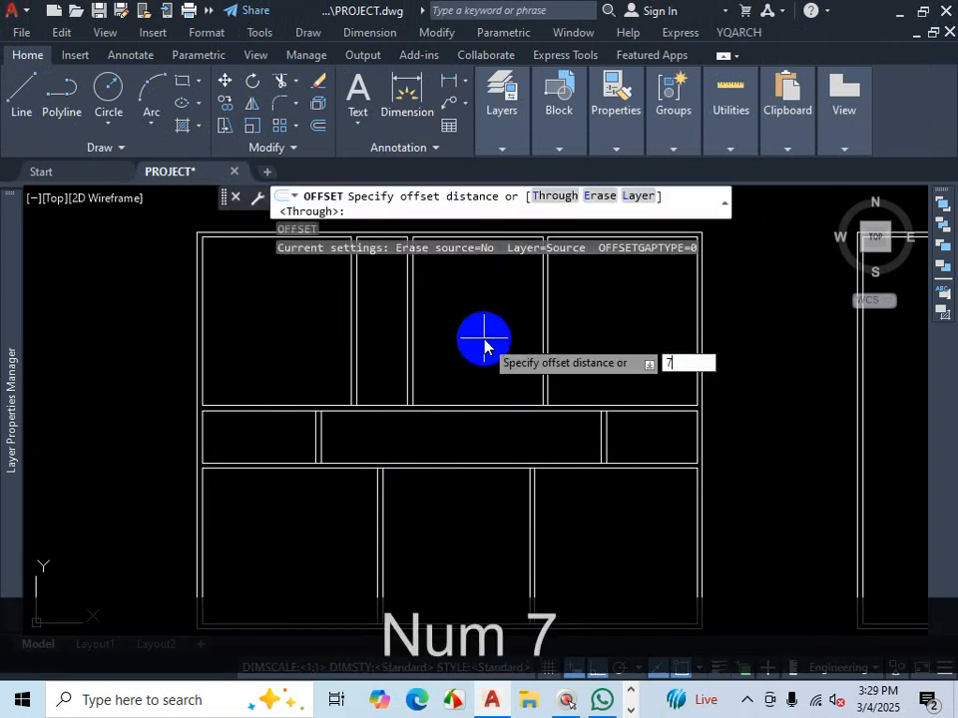
pyautogui.write("'")
pyautogui.press('Return')
pyautogui.scroll(3, 483, 342)
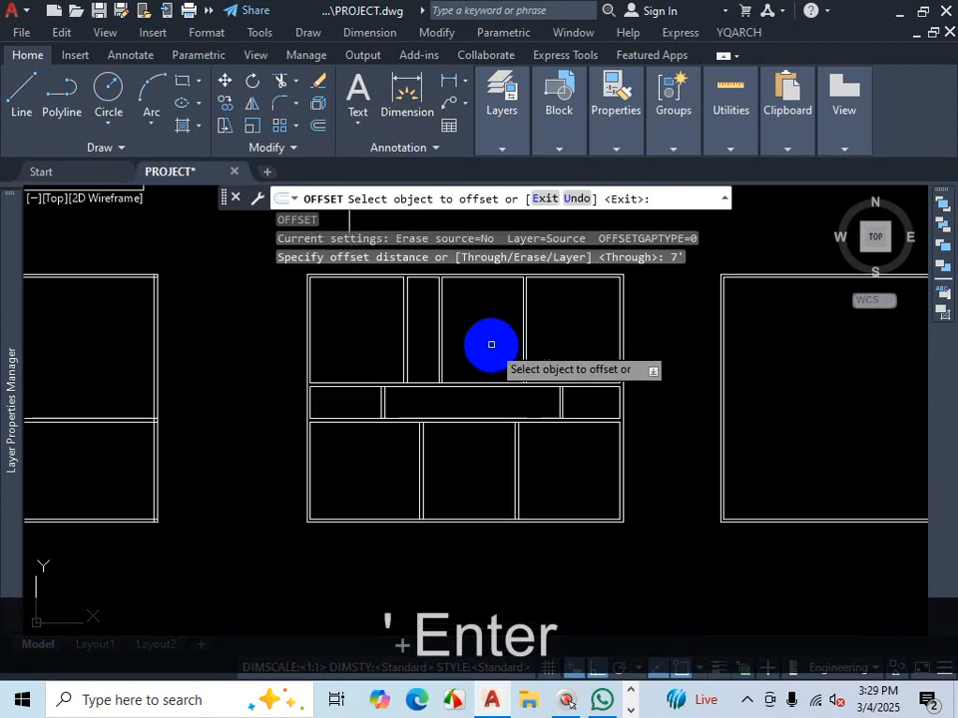
pyautogui.click(483, 283)
pyautogui.click(475, 380)
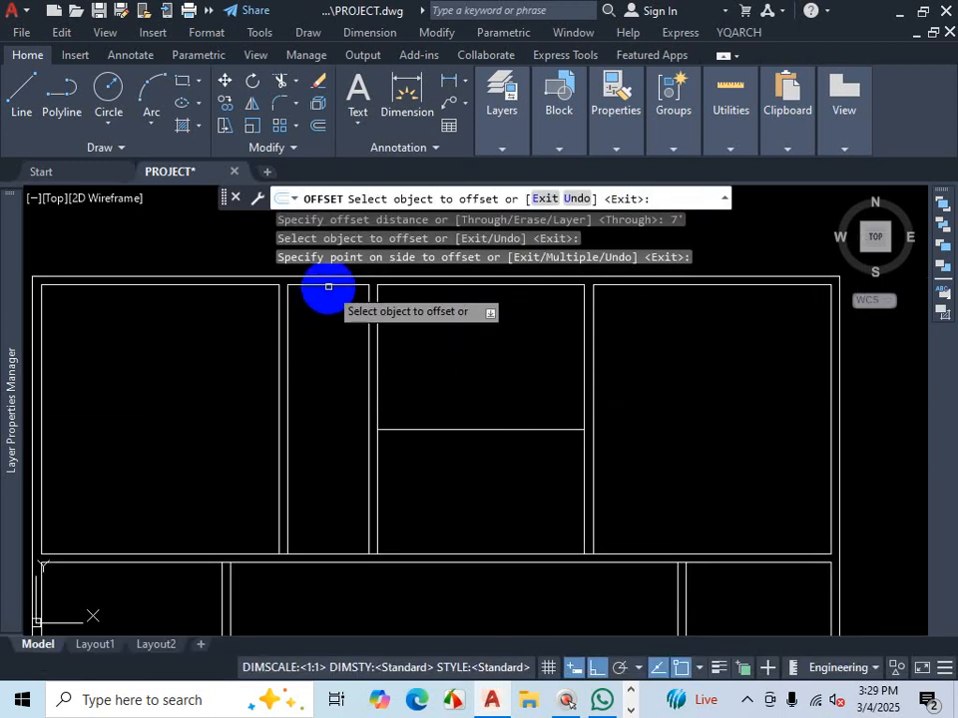
pyautogui.click(328, 286)
pyautogui.click(331, 374)
# - Offset both new horizontal lines 5 downward to form double walls below the kitchen and toilet
pyautogui.click(462, 429)
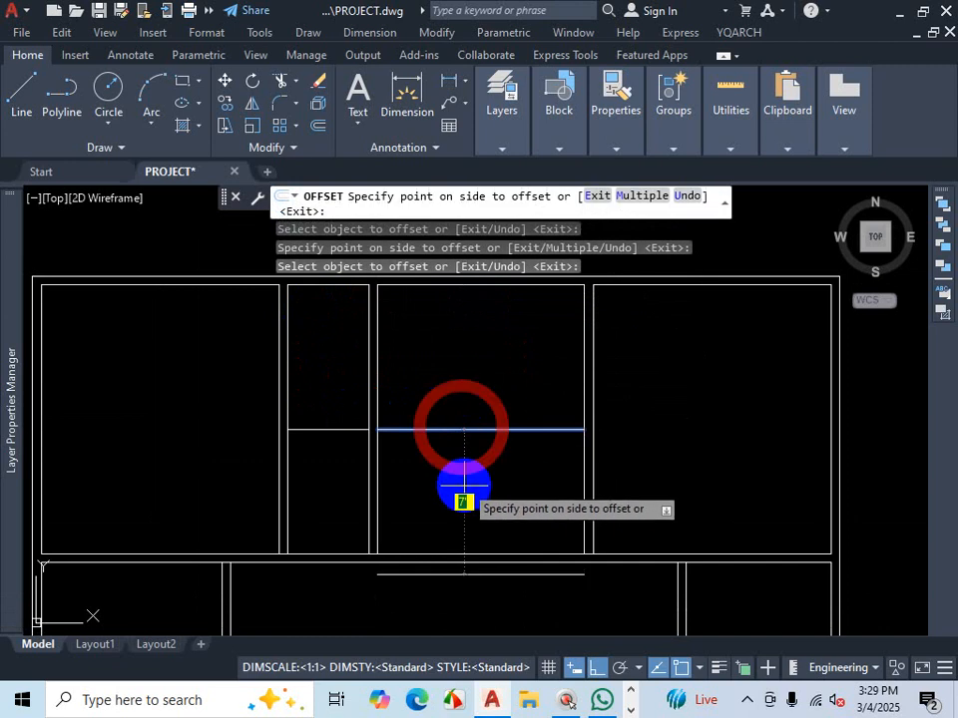
pyautogui.write('5')
pyautogui.press('Return')
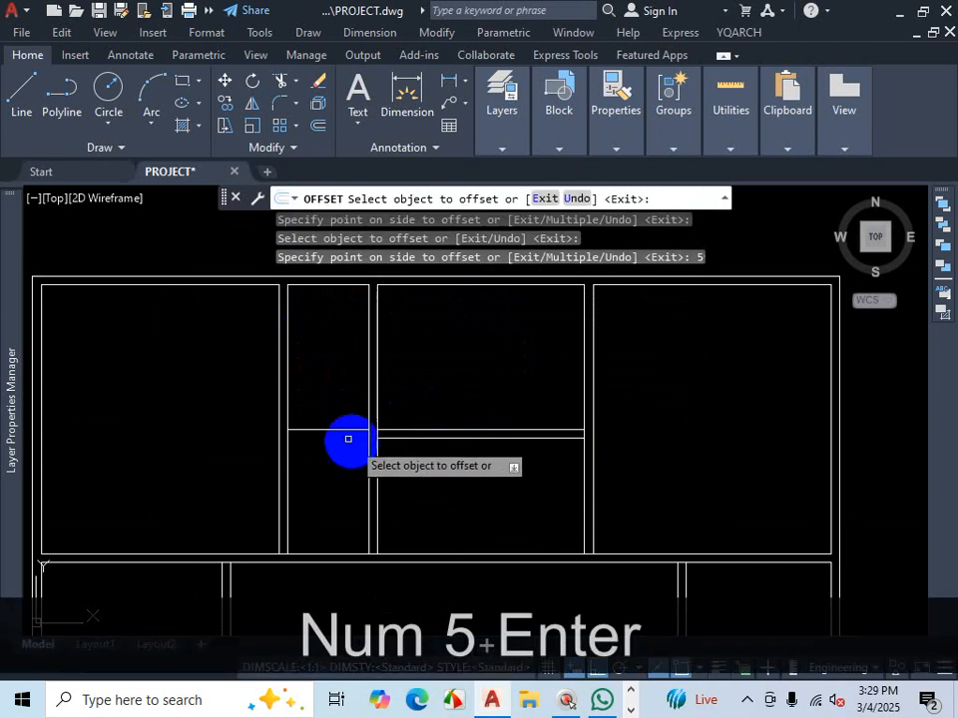
pyautogui.click(344, 430)
pyautogui.write('5')
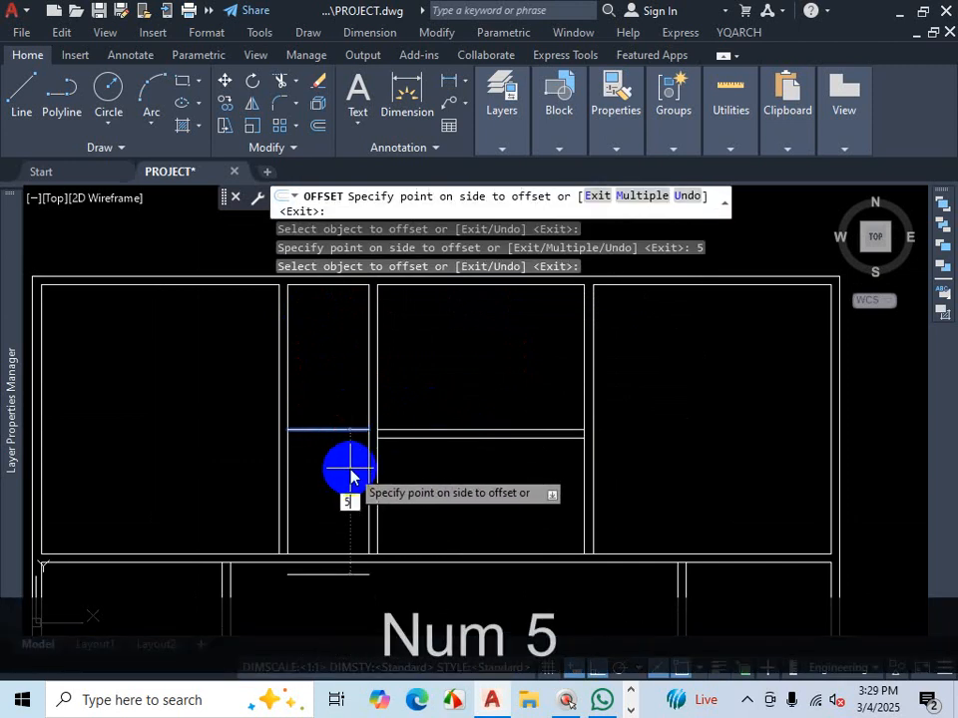
pyautogui.press('Return')
pyautogui.scroll(-2, 486, 408)
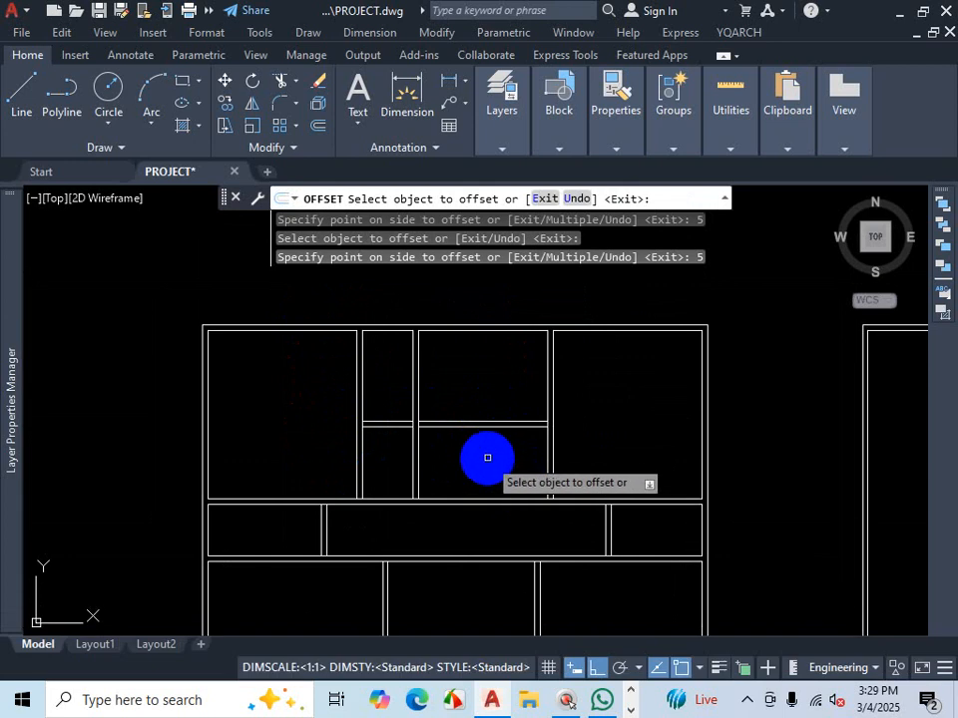
pyautogui.press('Escape')
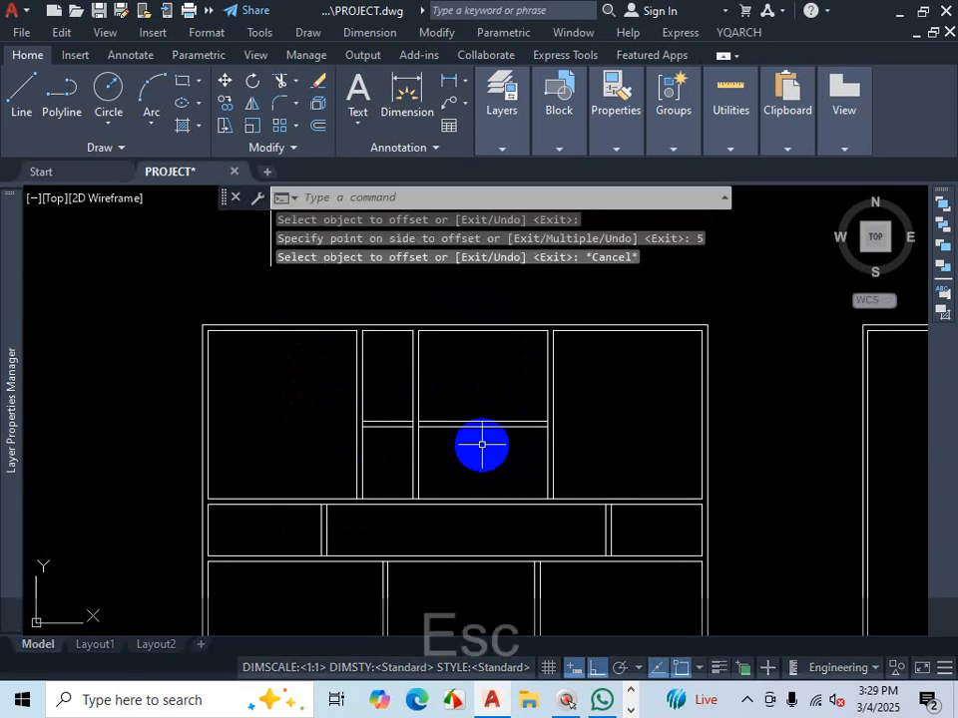
# - Examine the PLAN-3 PDF around the dining area and the walls above the stair
pyautogui.click(632, 709)
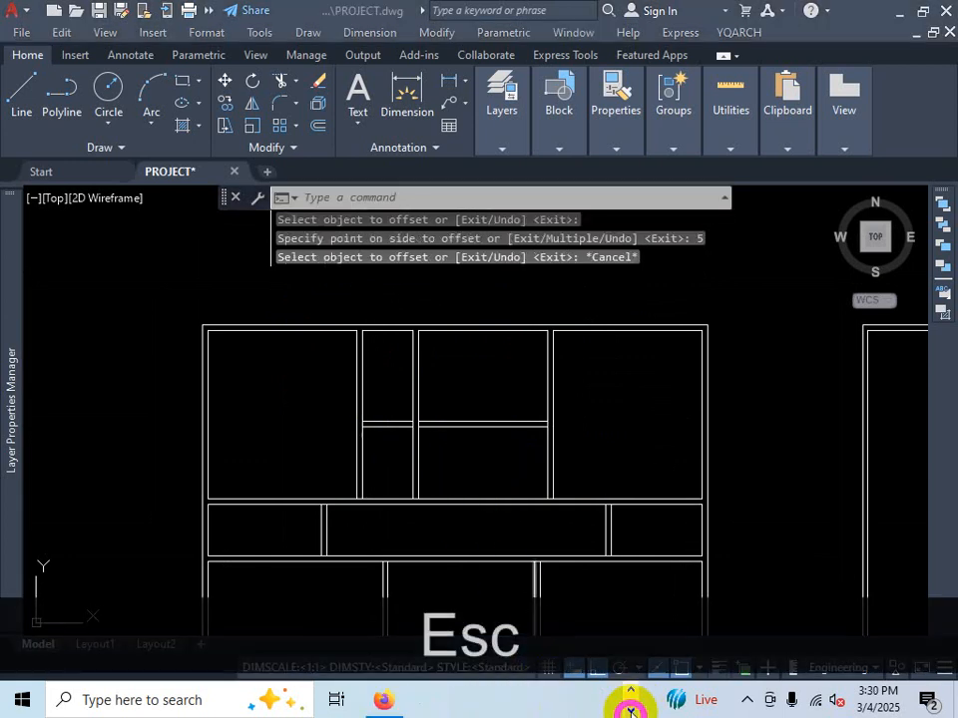
pyautogui.click(383, 699)
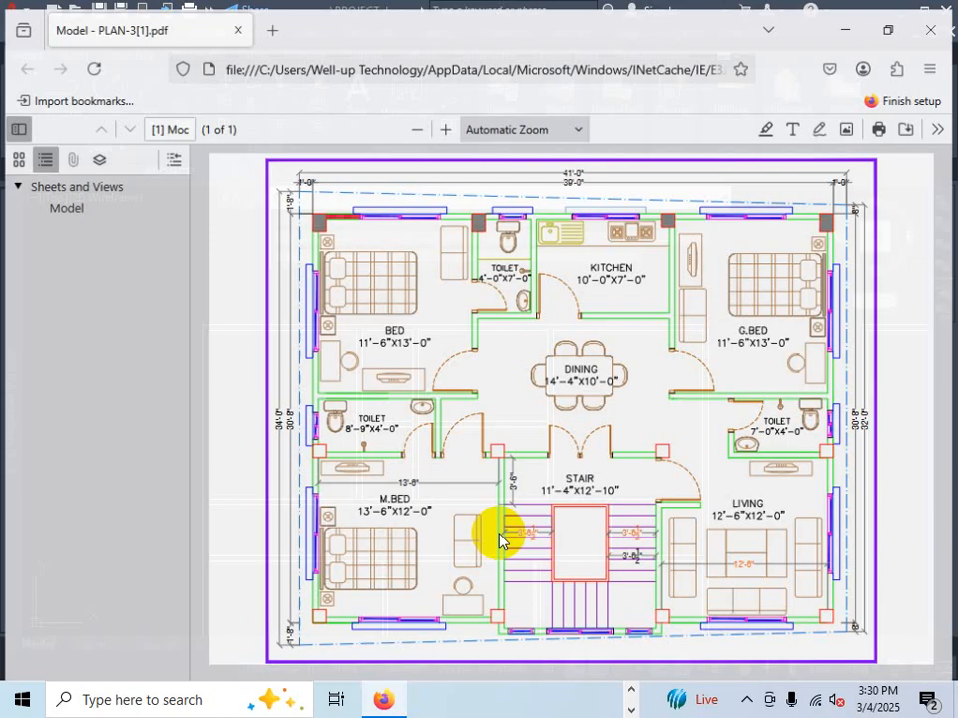
pyautogui.hotkey('ctrl', '1')
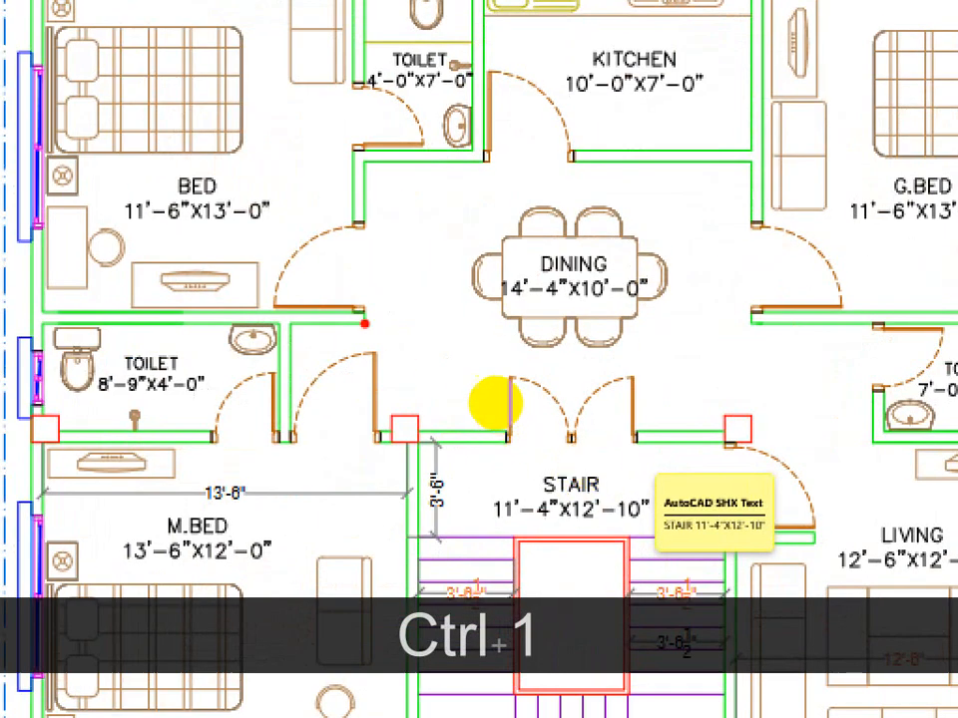
pyautogui.moveTo(346, 304); pyautogui.dragTo(765, 290)
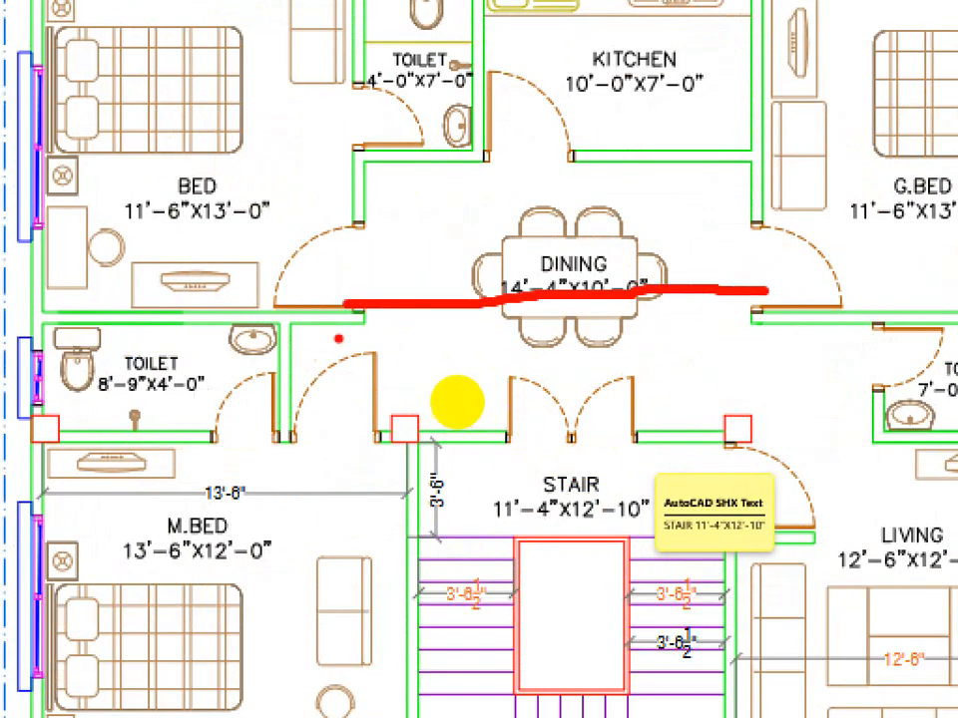
pyautogui.moveTo(366, 324); pyautogui.dragTo(771, 310)
pyautogui.moveTo(498, 259); pyautogui.dragTo(446, 355)
pyautogui.moveTo(447, 264); pyautogui.dragTo(617, 349)
pyautogui.press('Escape')
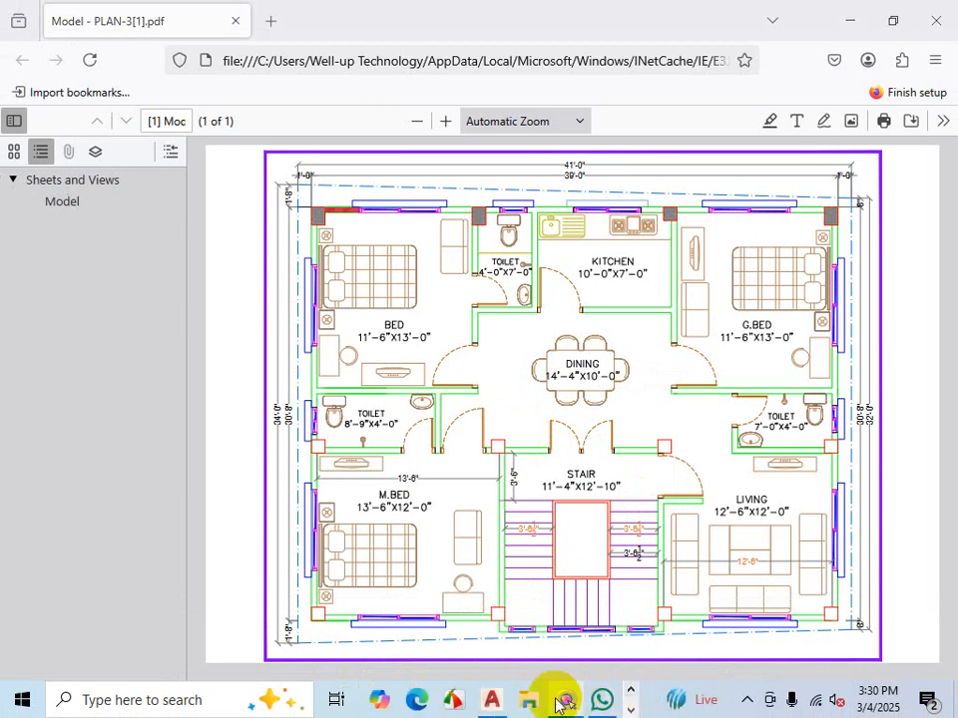
pyautogui.click(515, 703)
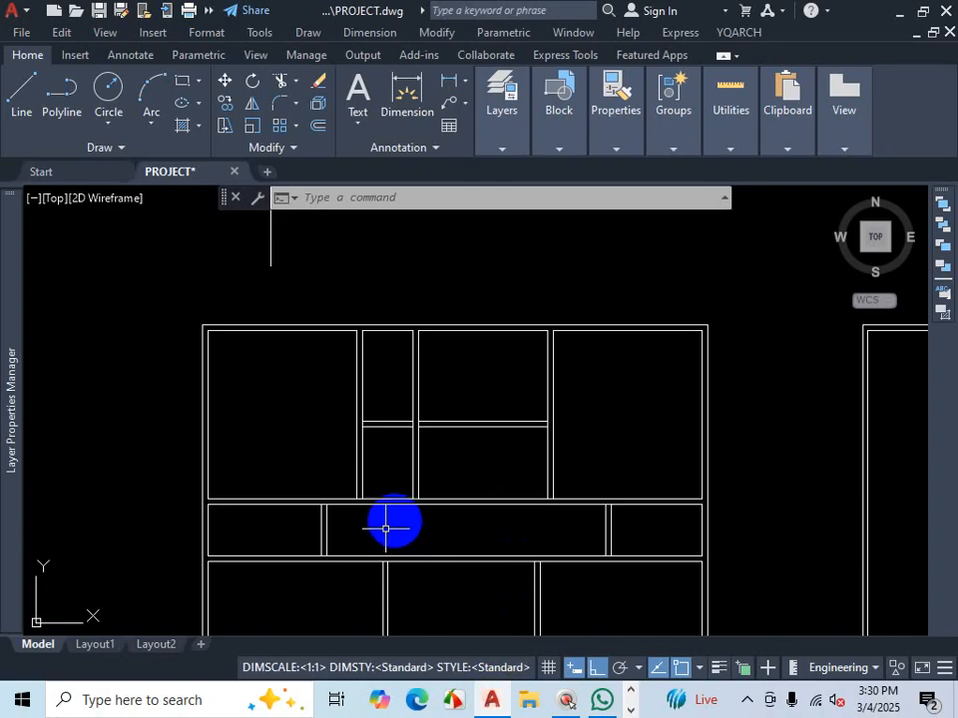
# - Trim the wall lines between the middle room and the corridor below using fence selection
pyautogui.scroll(2, 389, 529)
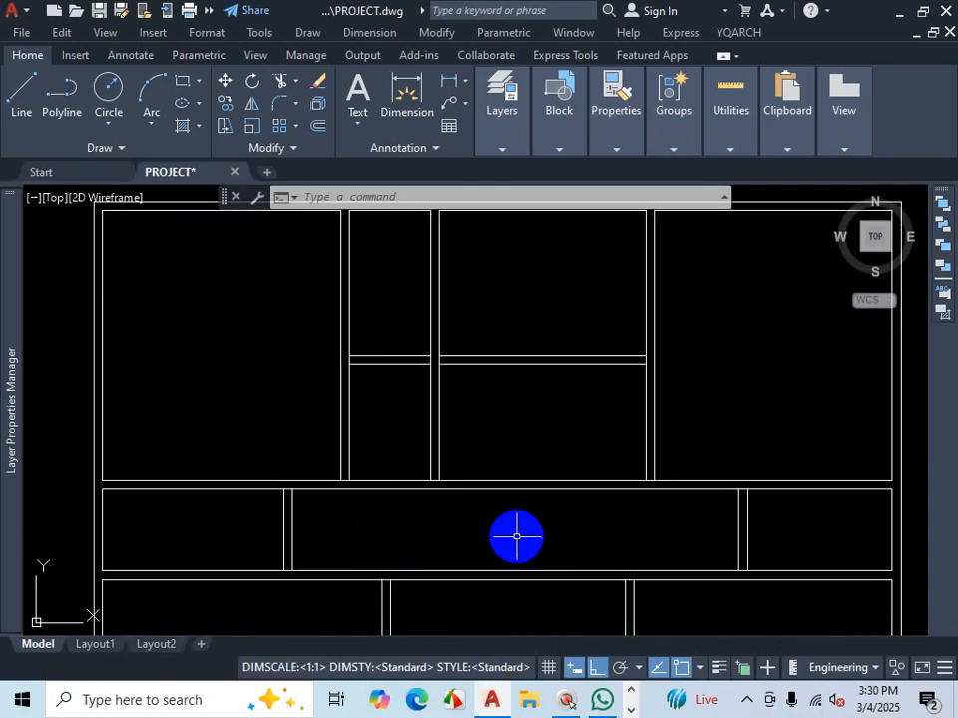
pyautogui.scroll(-2, 515, 537)
pyautogui.write('tr')
pyautogui.press('Return')
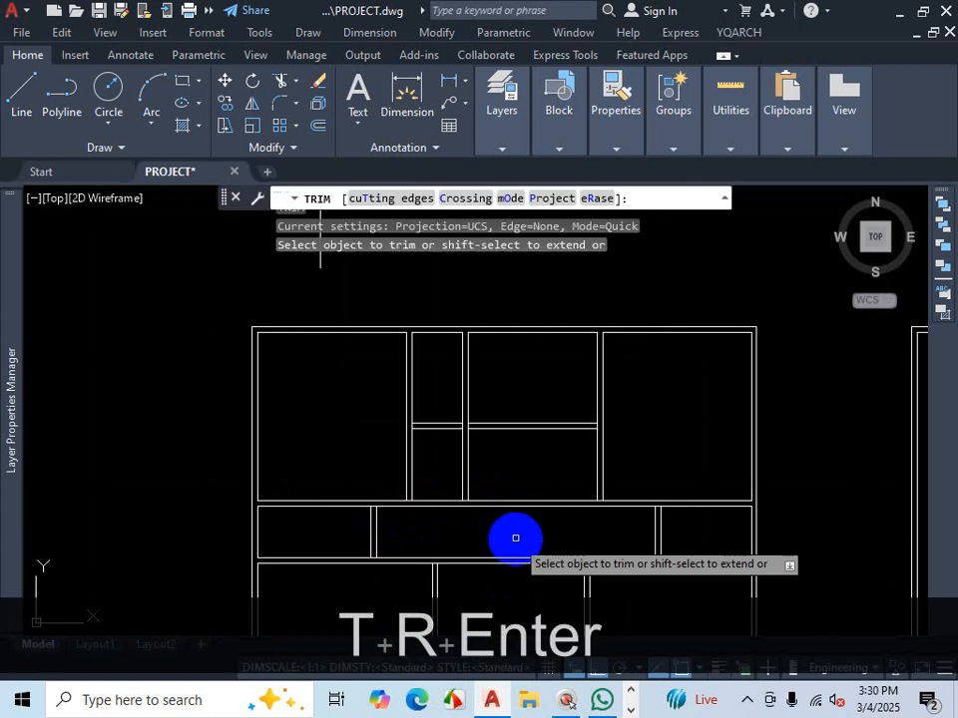
pyautogui.scroll(2, 514, 539)
pyautogui.click(514, 498)
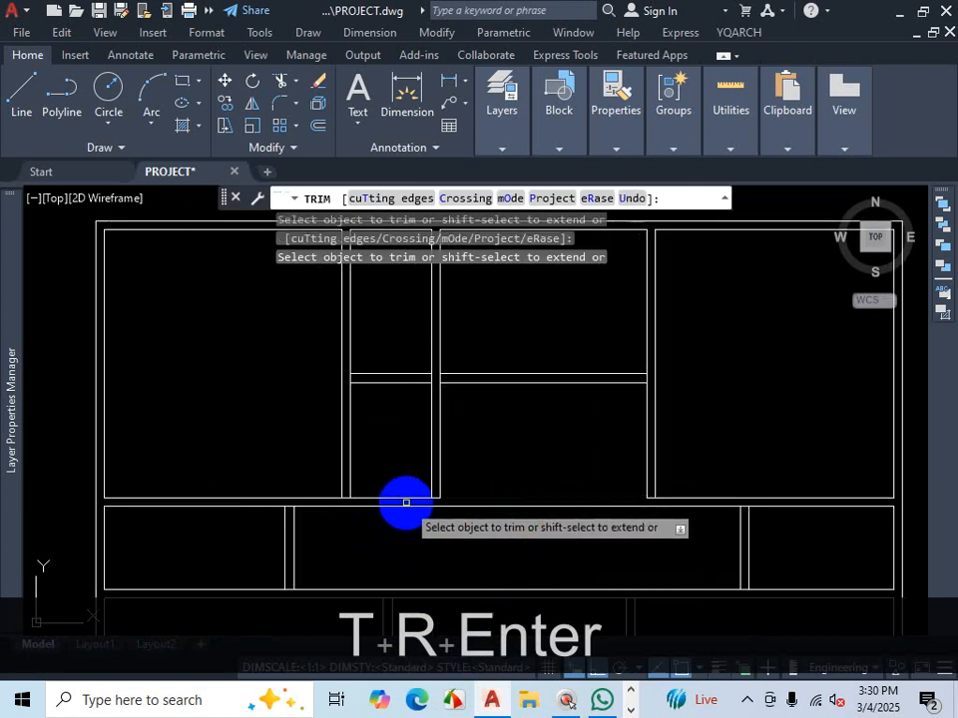
pyautogui.click(402, 497)
pyautogui.click(466, 462)
pyautogui.press('Return')
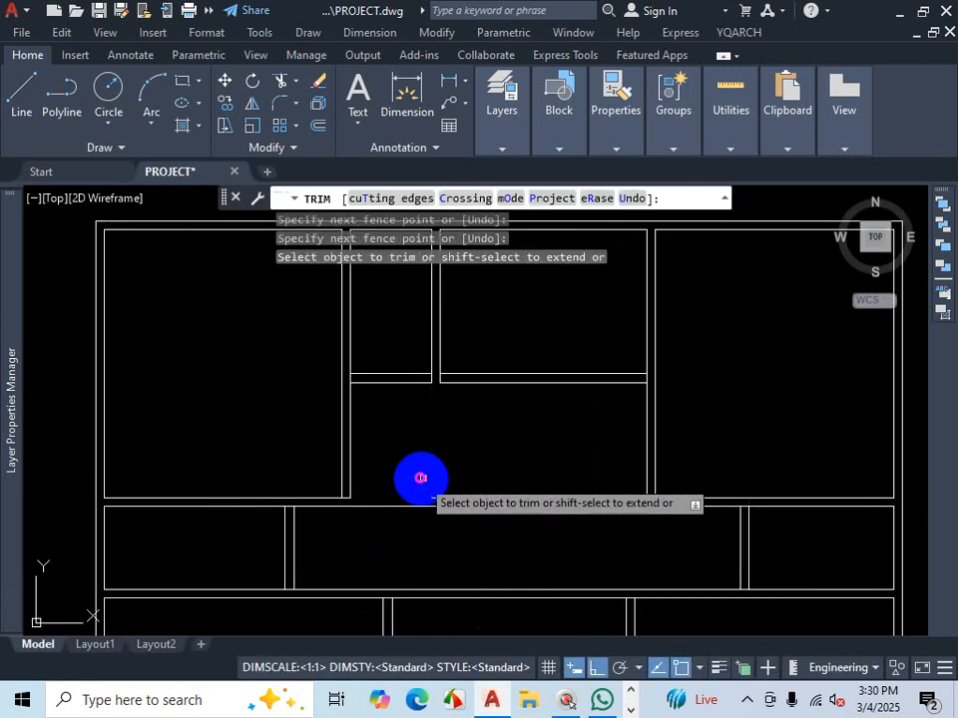
pyautogui.click(439, 496)
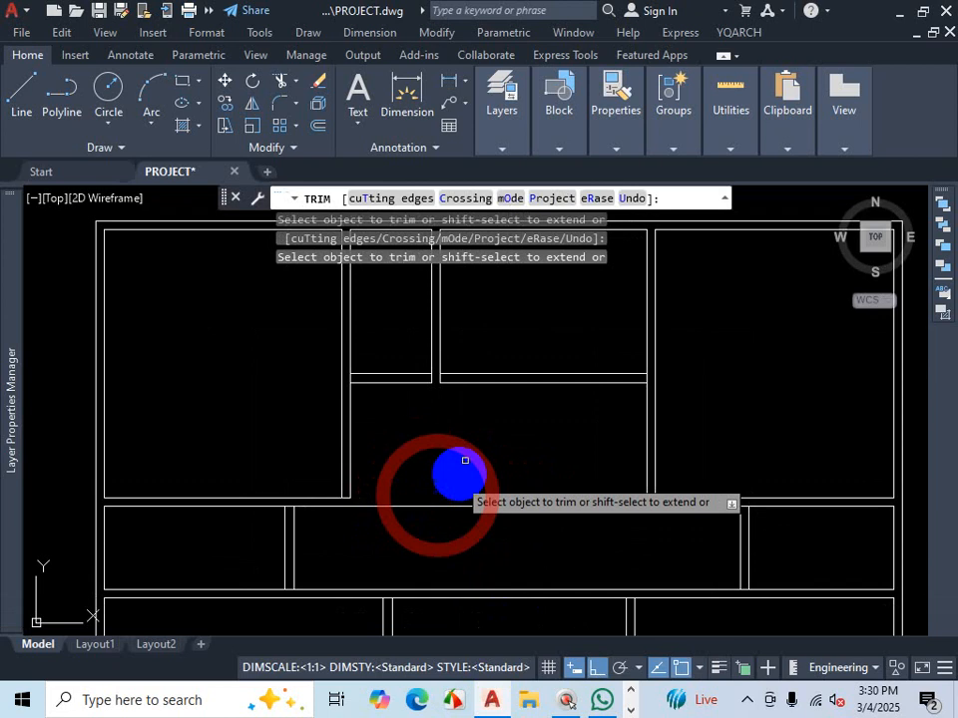
# - Extend the middle room's side walls down to the corridor wall and trim the remaining segments
pyautogui.scroll(2, 444, 377)
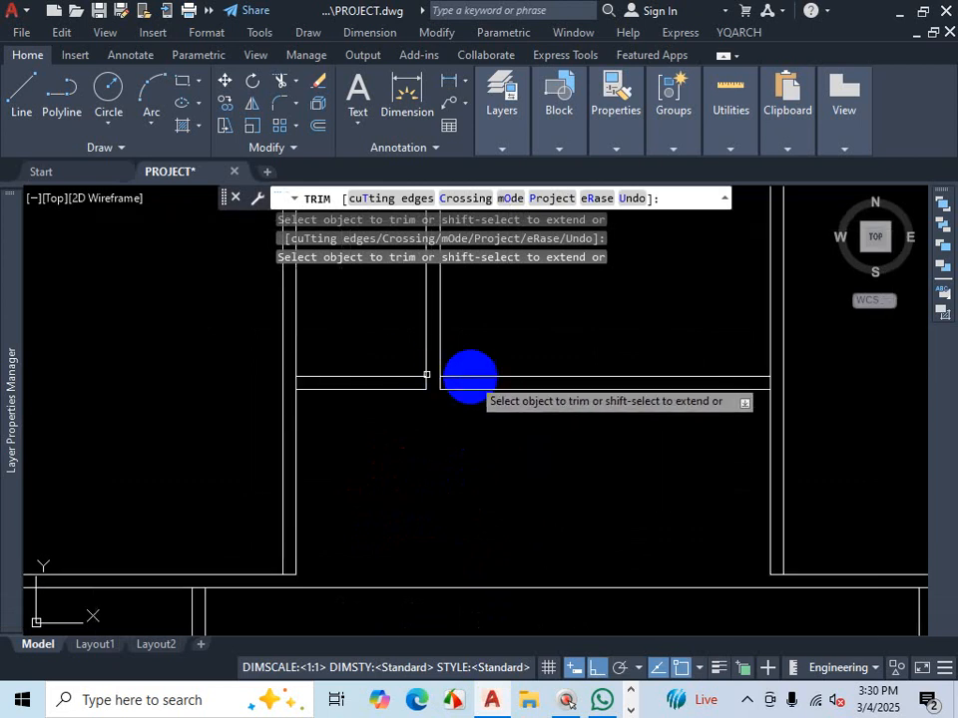
pyautogui.scroll(-3, 445, 438)
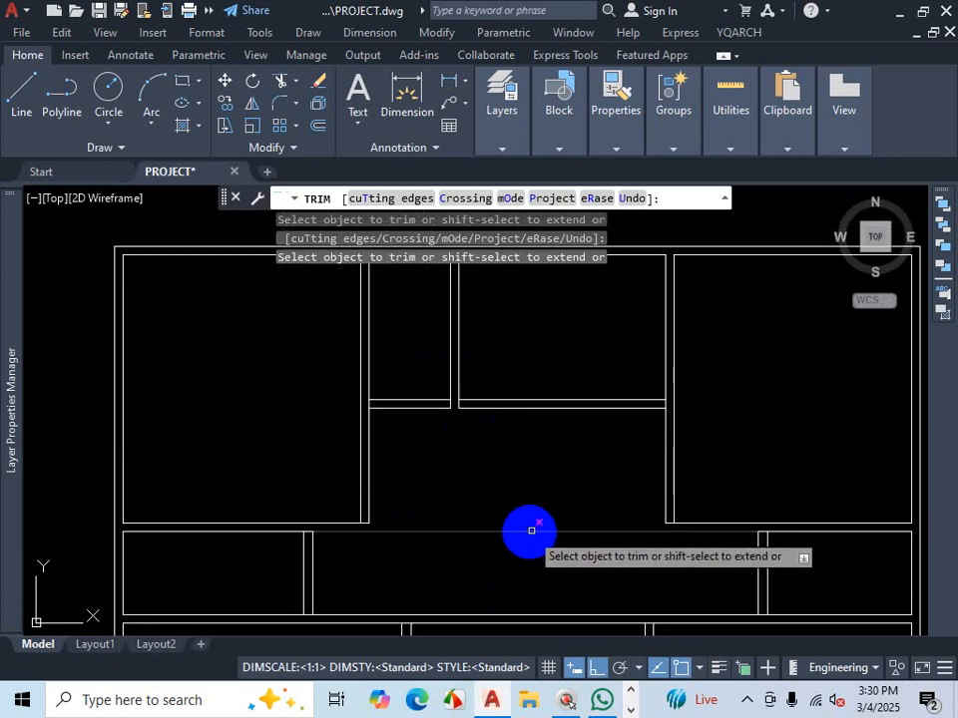
pyautogui.scroll(2, 539, 545)
pyautogui.scroll(-3, 504, 486)
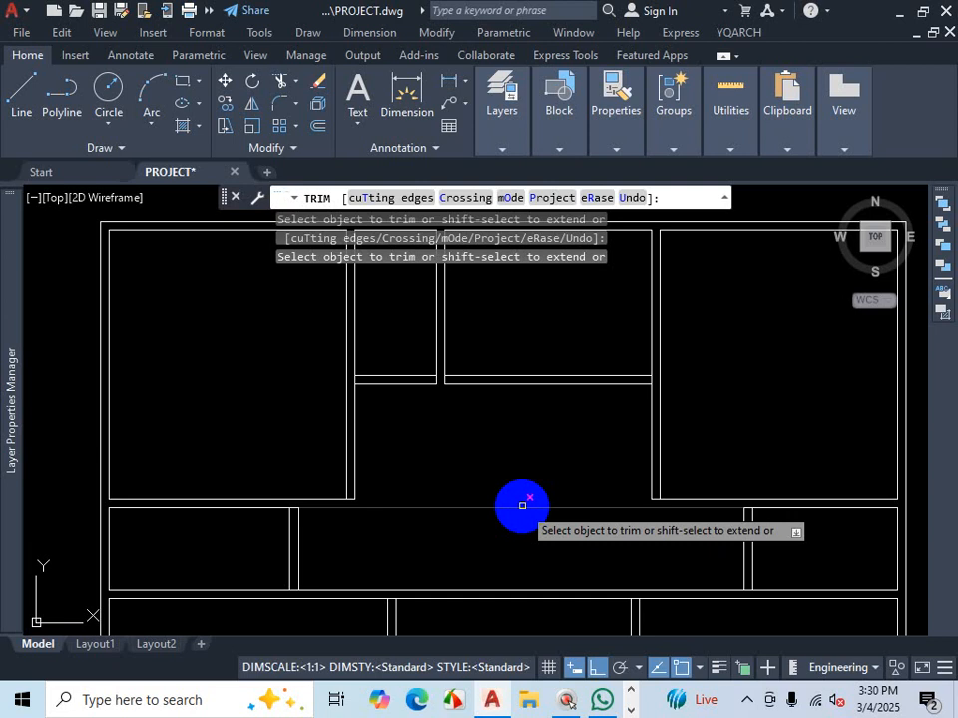
pyautogui.press('shift')
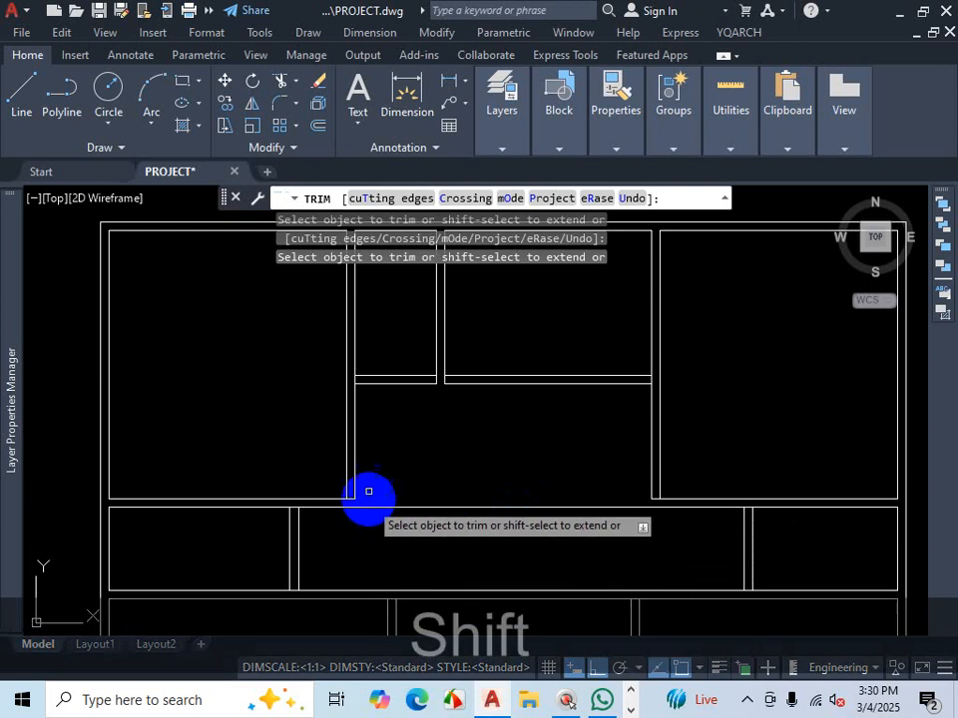
pyautogui.keyDown('shift'); pyautogui.click(355, 459); pyautogui.keyUp('shift')
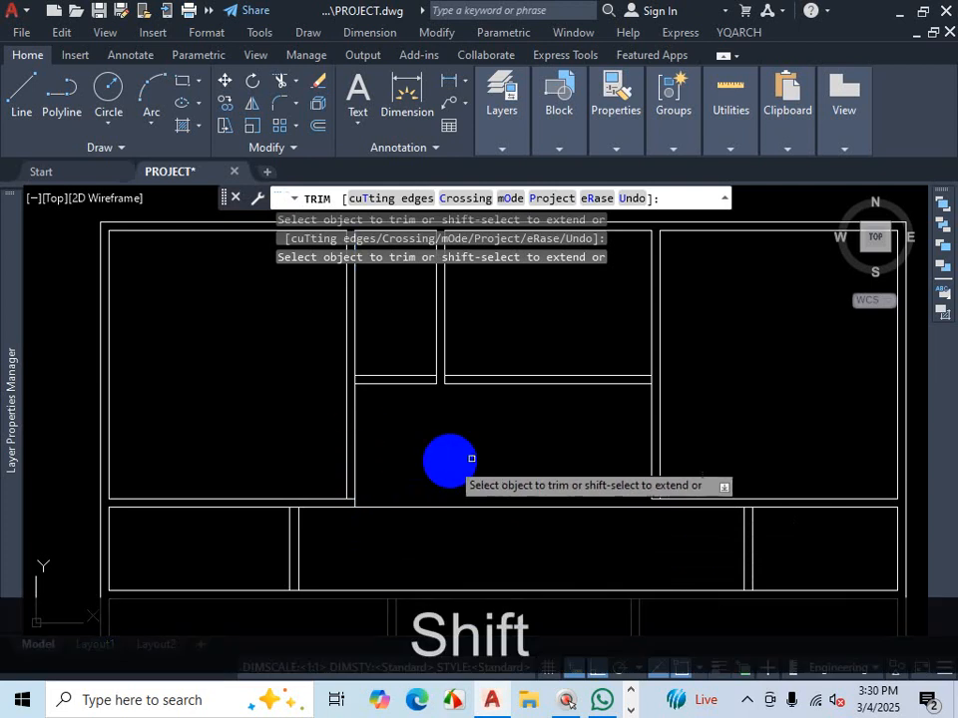
pyautogui.keyDown('shift'); pyautogui.click(649, 447); pyautogui.keyUp('shift')
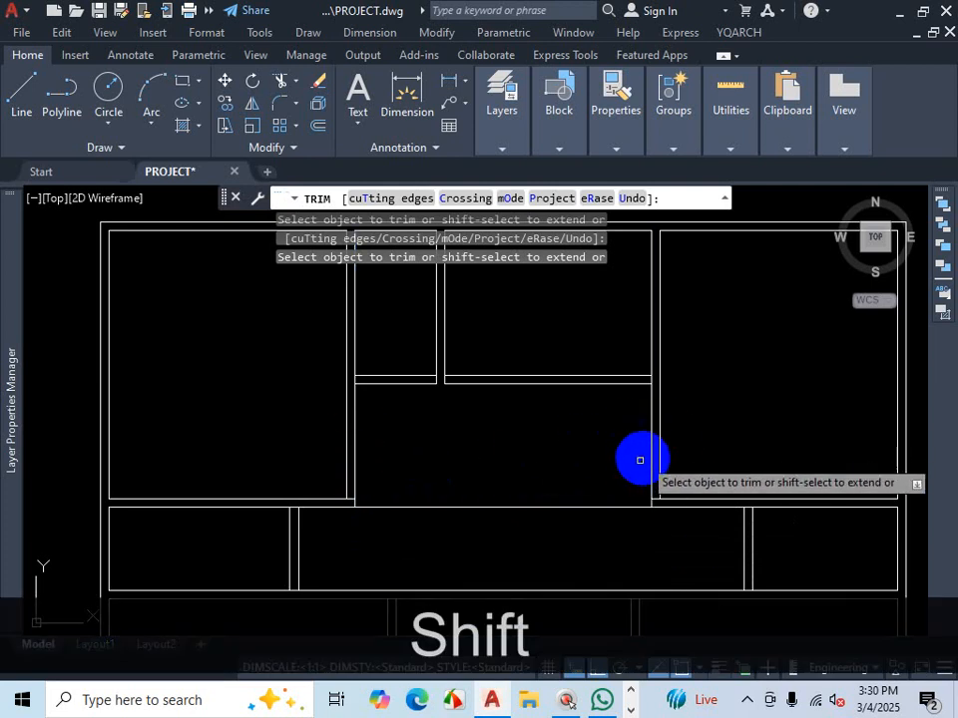
pyautogui.click(597, 488)
pyautogui.click(559, 534)
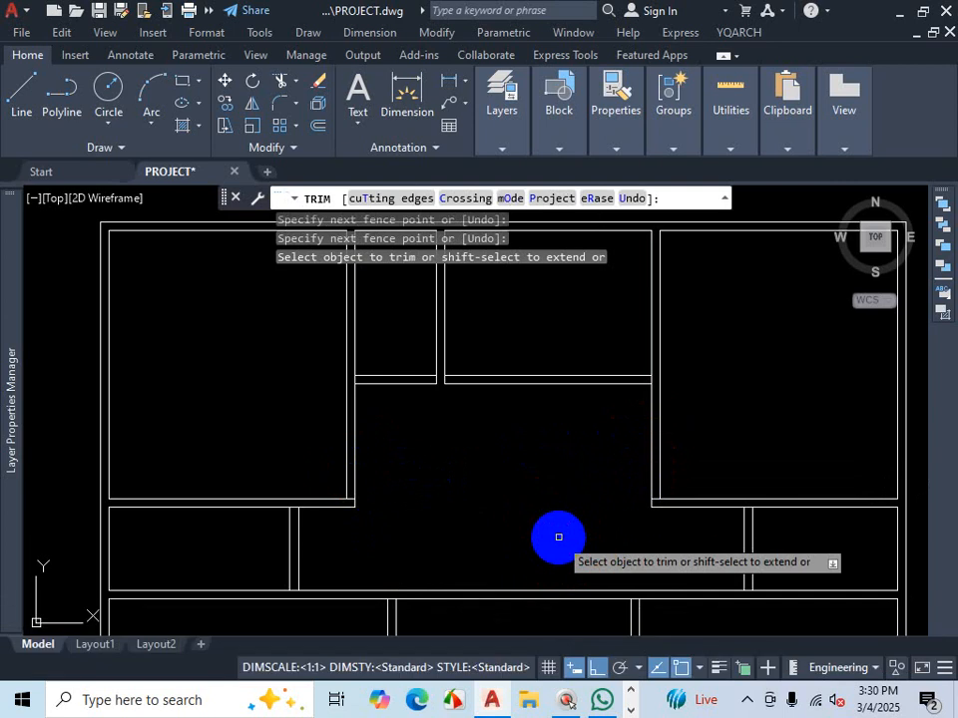
# - Undo the trim and extend operations and exit the Trim command
pyautogui.hotkey('ctrl', 'z')
pyautogui.hotkey('ctrl', 'z')
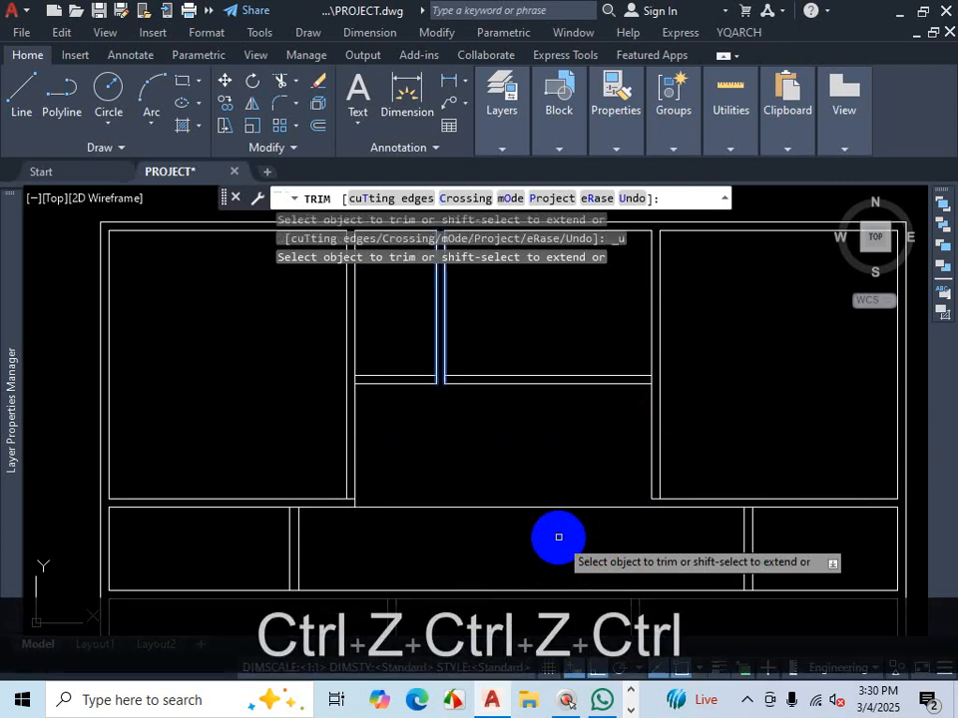
pyautogui.hotkey('ctrl', 'z')
pyautogui.press('Escape')
pyautogui.hotkey('ctrl', 'z')
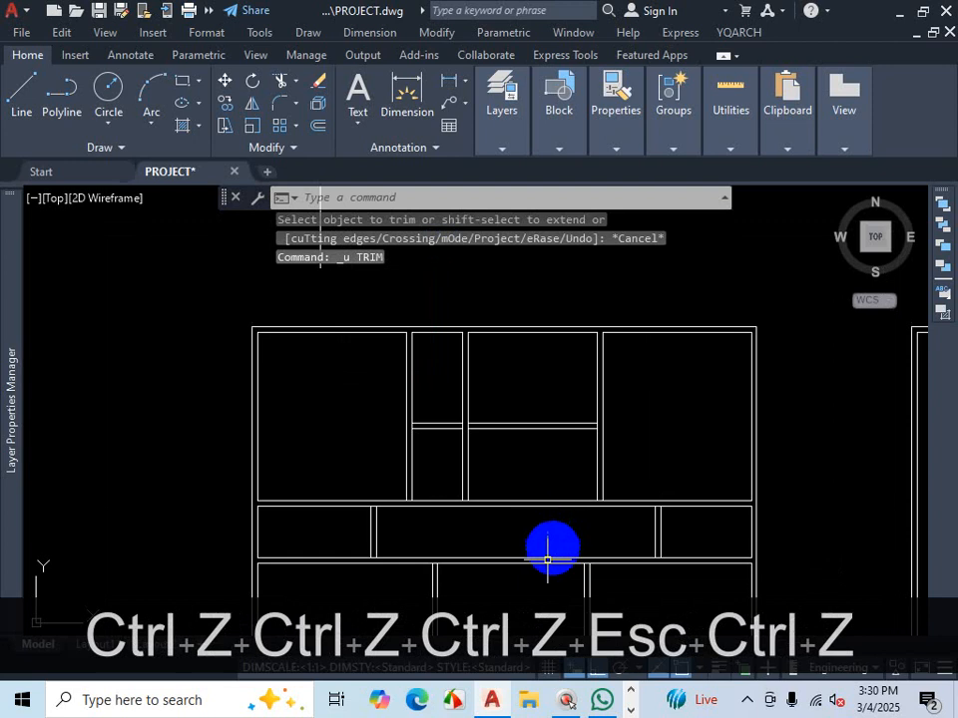
# - Delete the short double wall line inside the narrow room above the kitchen
pyautogui.scroll(3, 488, 520)
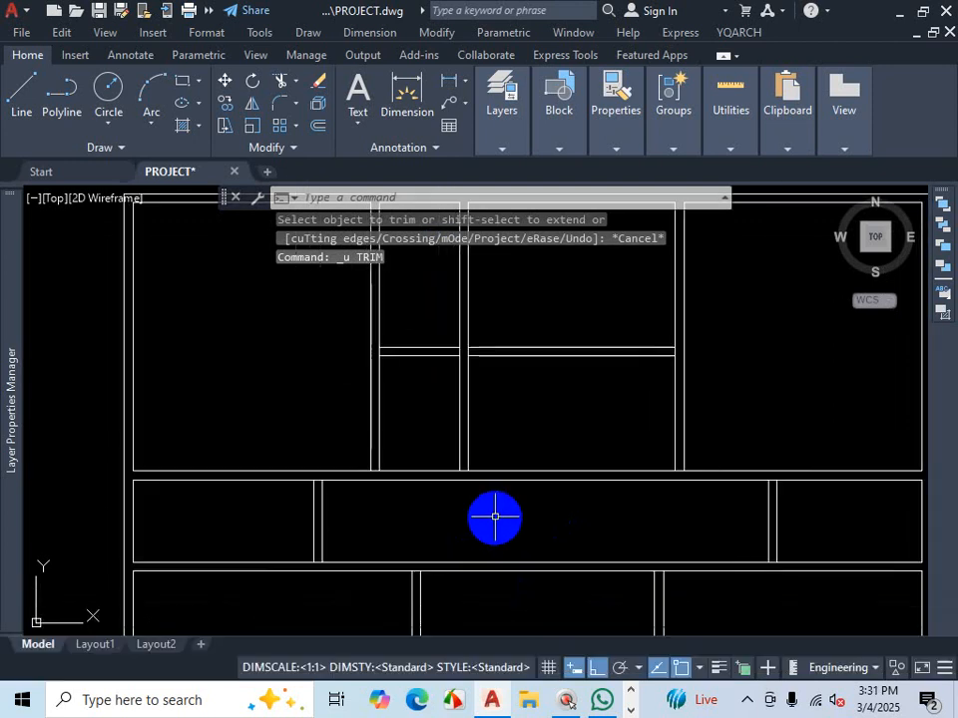
pyautogui.scroll(2, 445, 359)
pyautogui.click(443, 321)
pyautogui.click(423, 410)
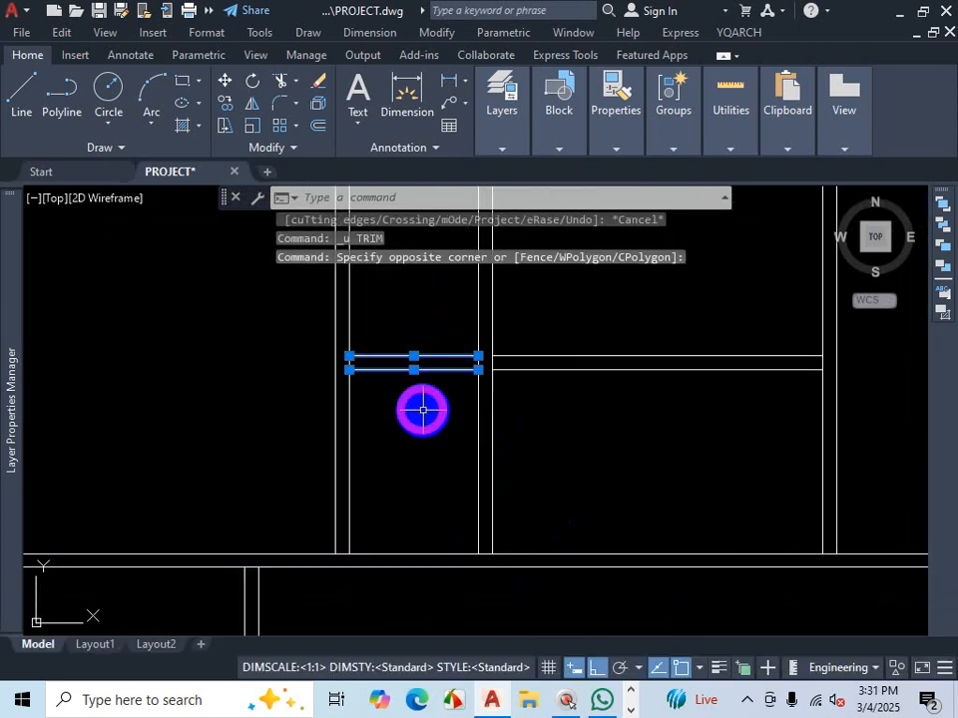
pyautogui.press('Delete')
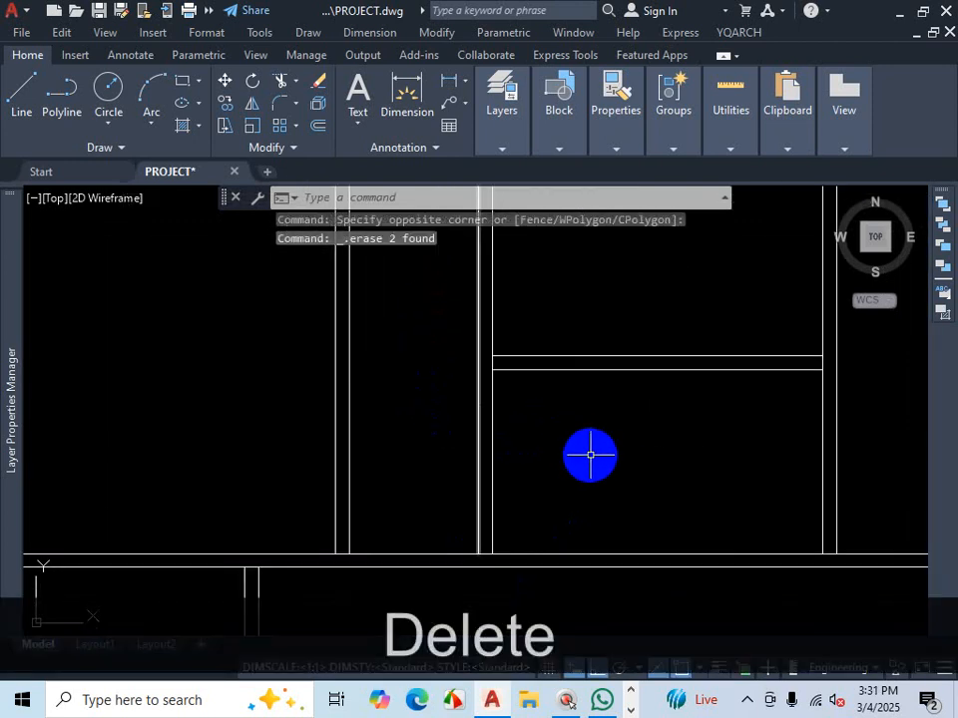
# - Extend both horizontal kitchen wall lines leftward across the narrow room to its outer wall
pyautogui.write('ex')
pyautogui.press('Return')
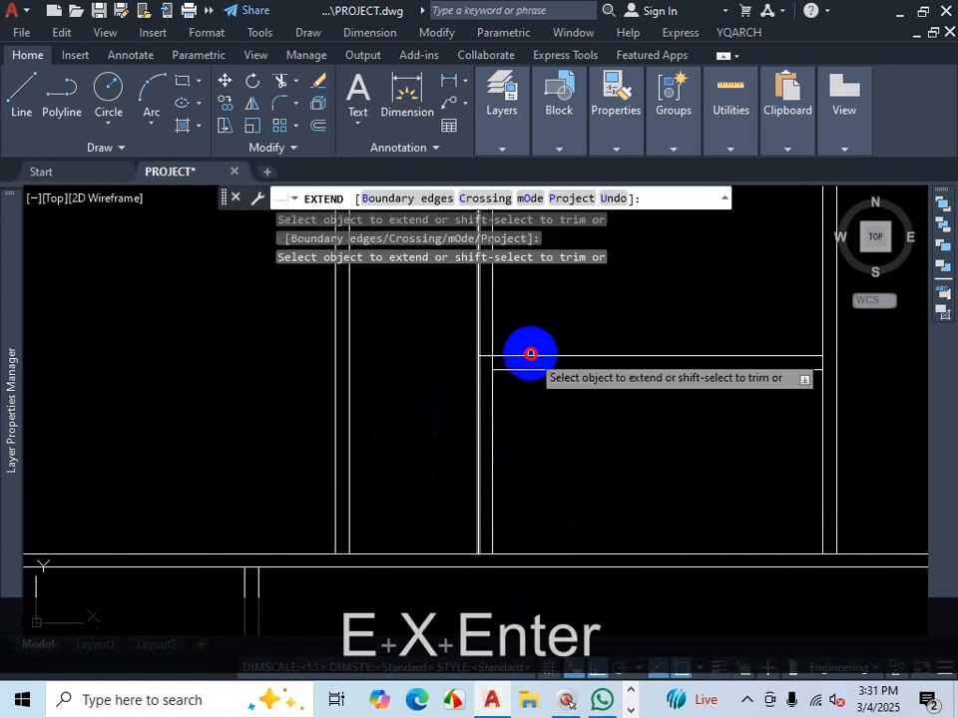
pyautogui.click(512, 354)
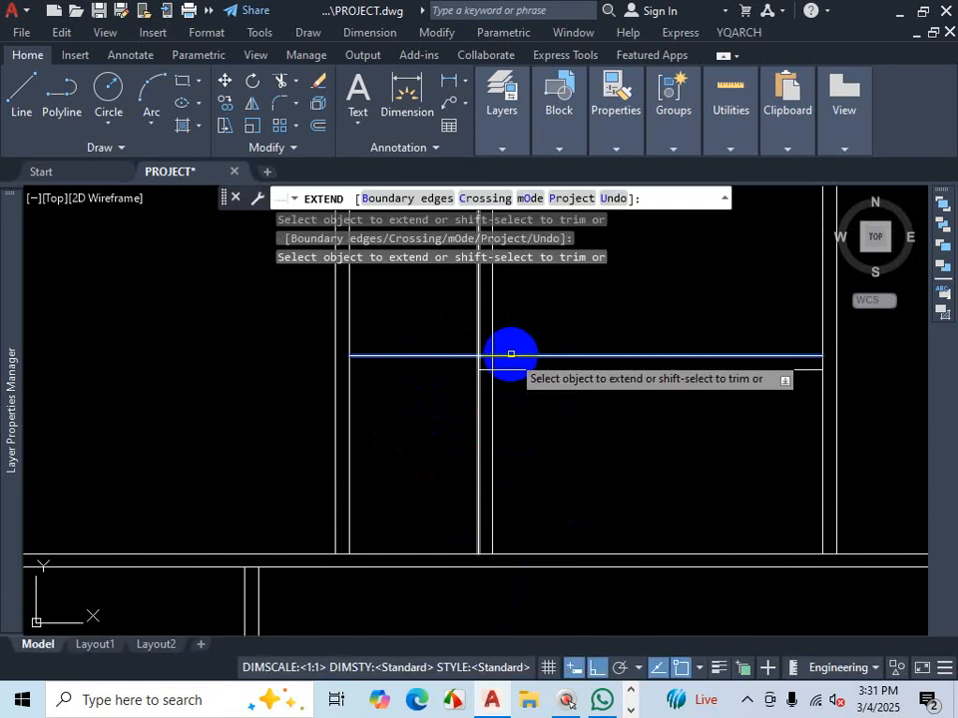
pyautogui.click(511, 354)
pyautogui.rightClick(510, 355)
pyautogui.press('Escape')
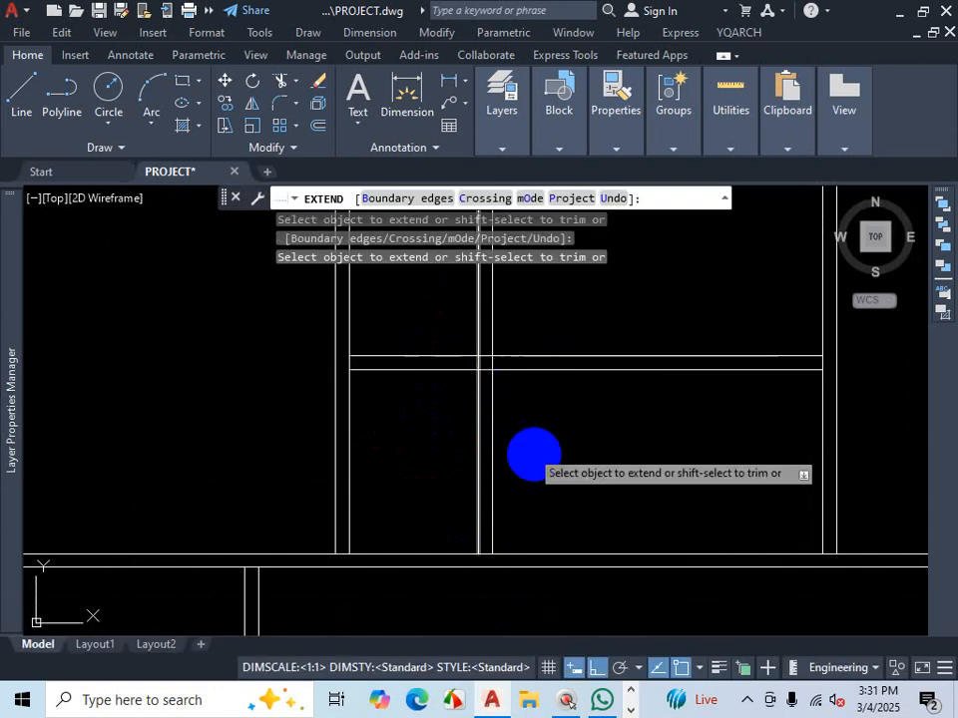
# - Remove the double vertical wall lines between the narrow room and the middle room below the extended walls
pyautogui.scroll(-2, 417, 402)
pyautogui.scroll(2, 540, 517)
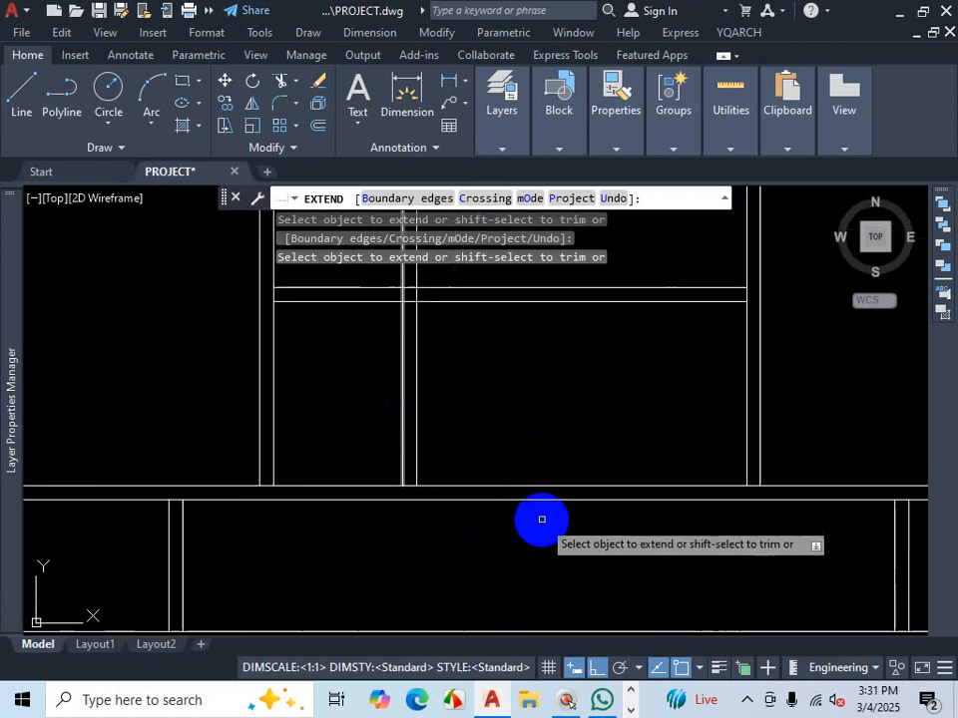
pyautogui.click(529, 485)
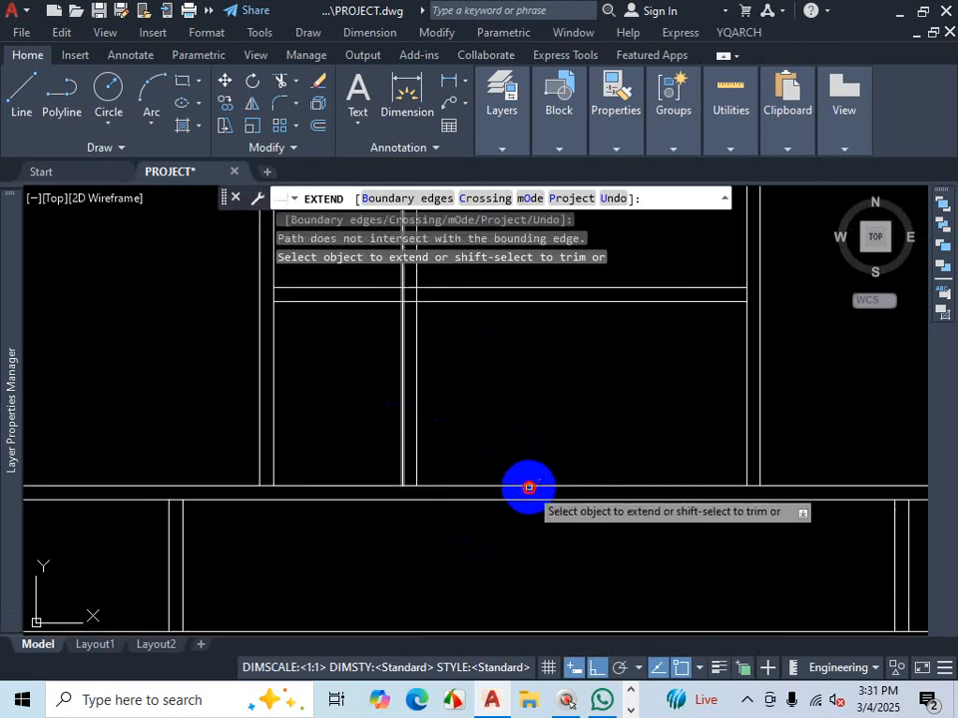
pyautogui.keyDown('shift'); pyautogui.click(566, 452); pyautogui.keyUp('shift')
pyautogui.keyDown('shift'); pyautogui.click(534, 491); pyautogui.keyUp('shift')
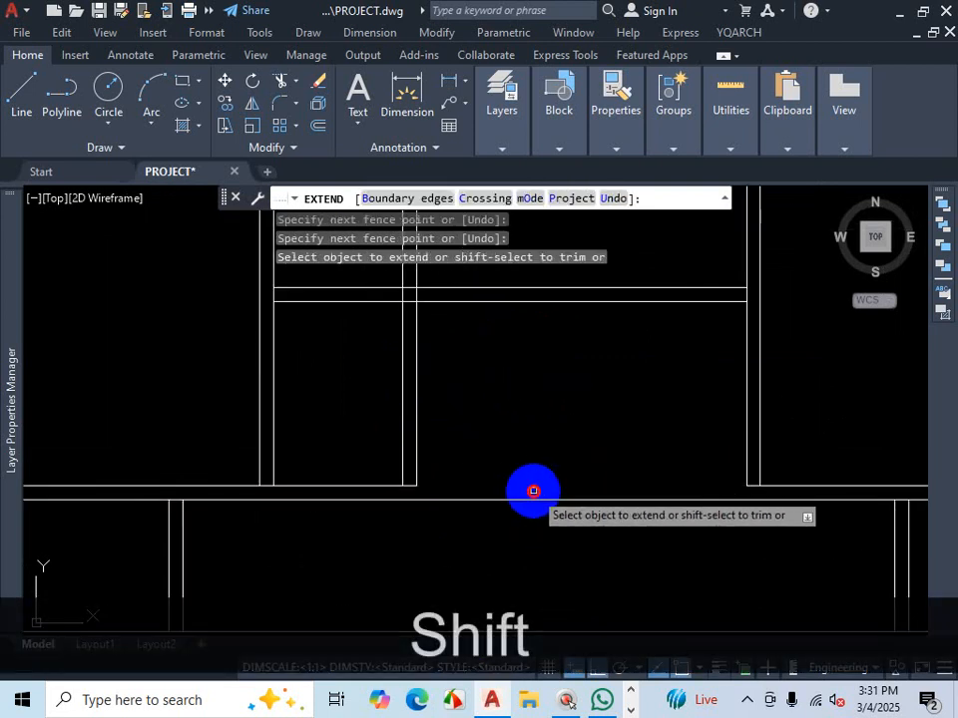
pyautogui.keyDown('shift'); pyautogui.click(358, 484); pyautogui.keyUp('shift')
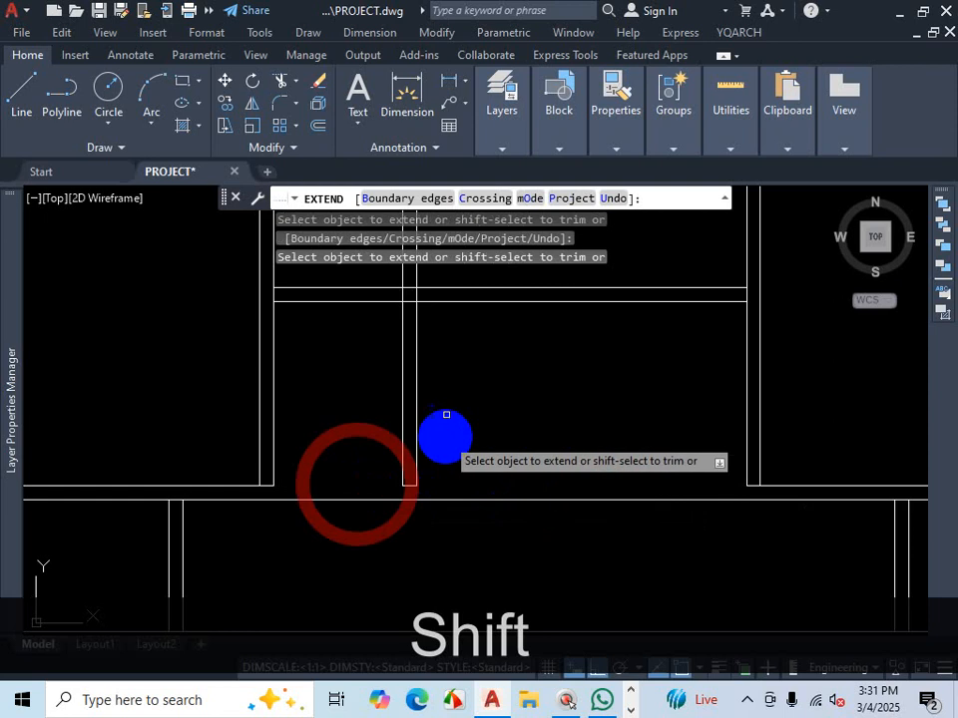
pyautogui.keyDown('shift'); pyautogui.click(440, 346); pyautogui.keyUp('shift')
pyautogui.keyDown('shift'); pyautogui.click(391, 356); pyautogui.keyUp('shift')
pyautogui.keyDown('shift'); pyautogui.click(410, 487); pyautogui.keyUp('shift')
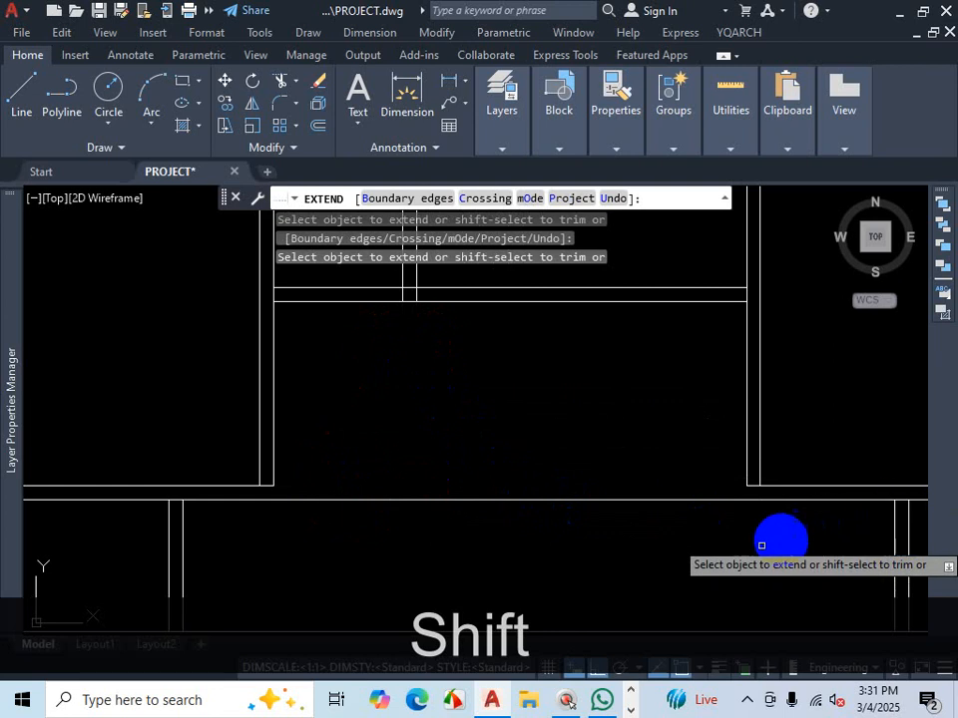
# - Trim the dining area's lower wall line so it opens onto the corridor below
pyautogui.hotkey('ctrl', 'shift', '1')
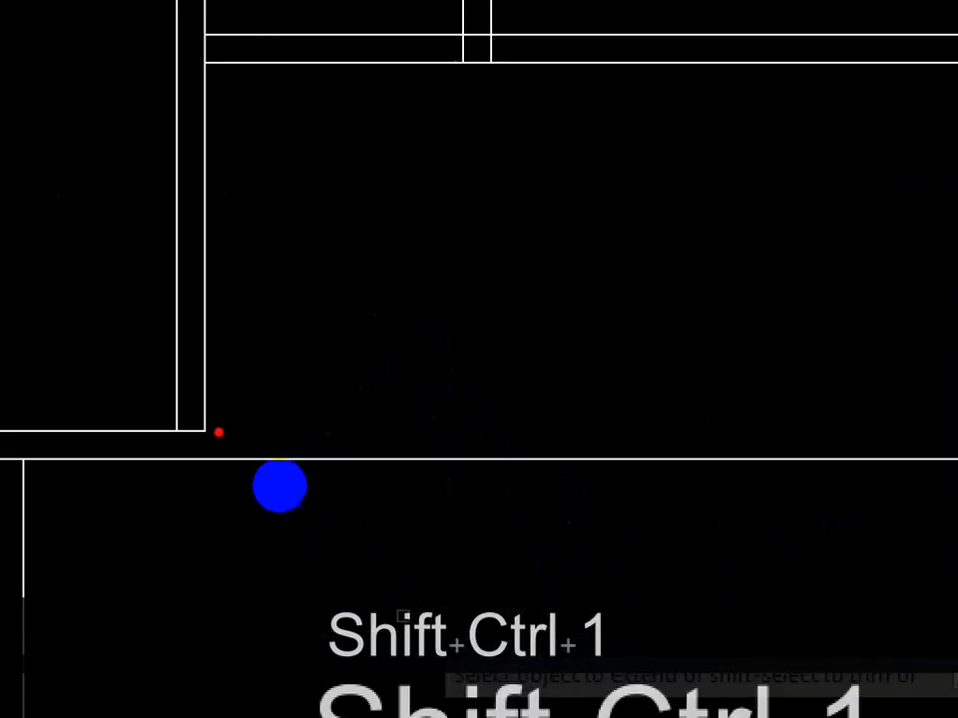
pyautogui.moveTo(30, 467); pyautogui.dragTo(957, 457)
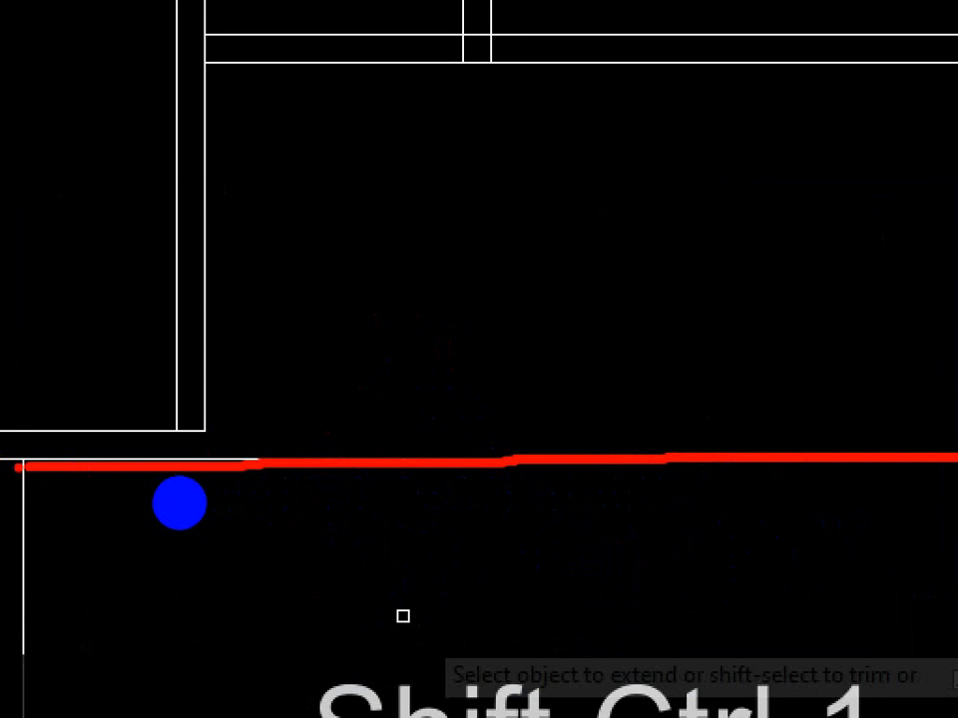
pyautogui.moveTo(18, 467); pyautogui.dragTo(304, 466)
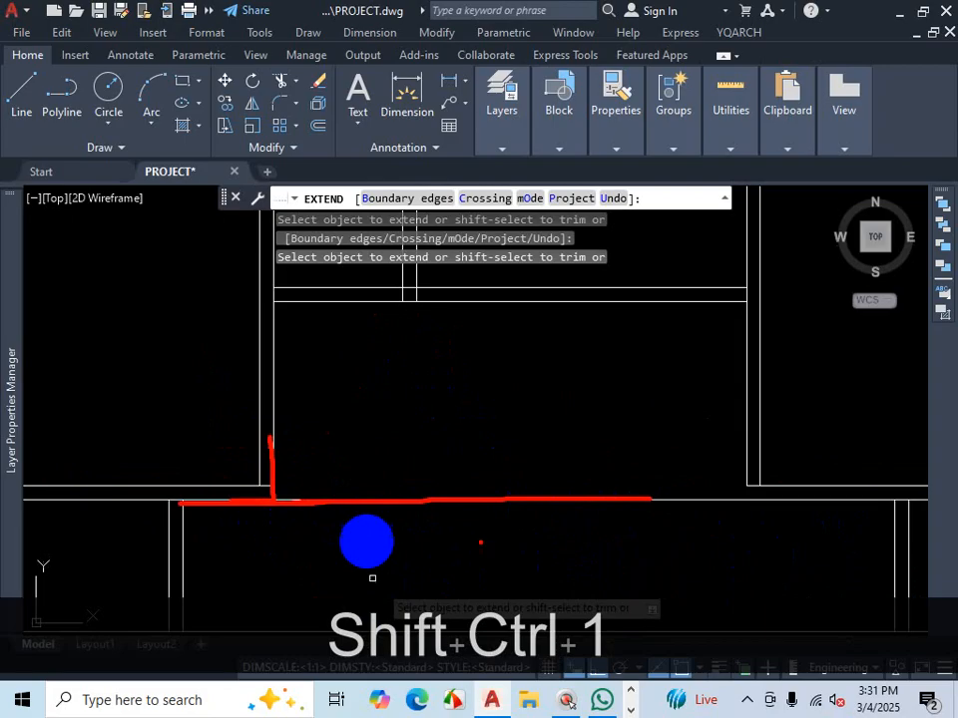
pyautogui.moveTo(741, 392)
pyautogui.mouseDown()
pyautogui.moveTo(745, 487)
pyautogui.moveTo(824, 507)
pyautogui.mouseUp()
pyautogui.moveTo(283, 439); pyautogui.dragTo(273, 543)
pyautogui.press('Escape')
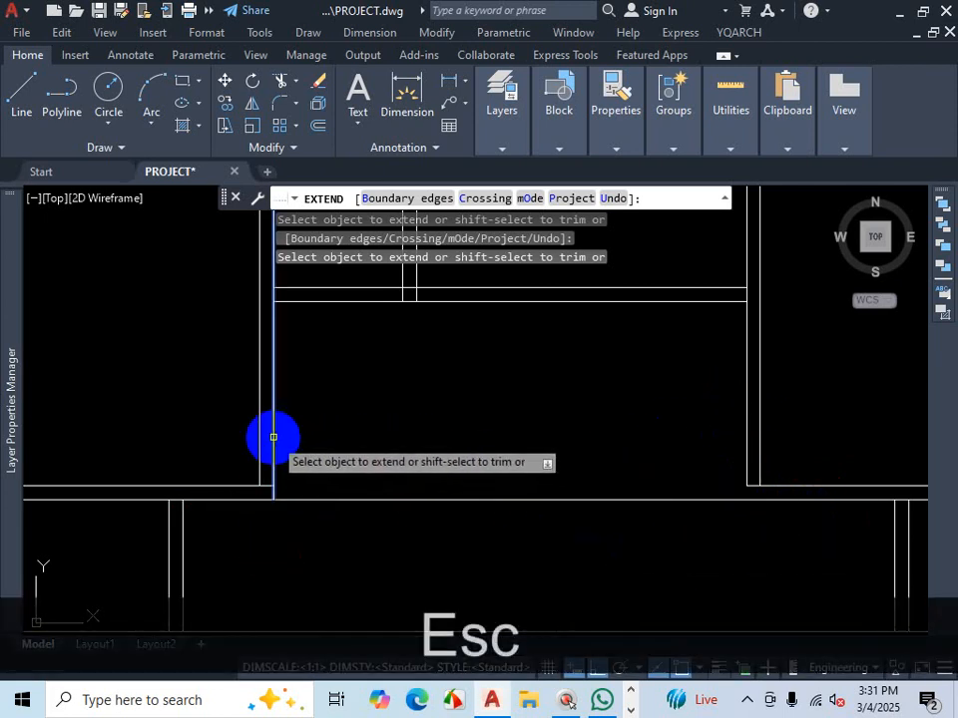
# - Clean up the wall junctions where the dining area meets the corridor, then end the Extend command
pyautogui.click(745, 416)
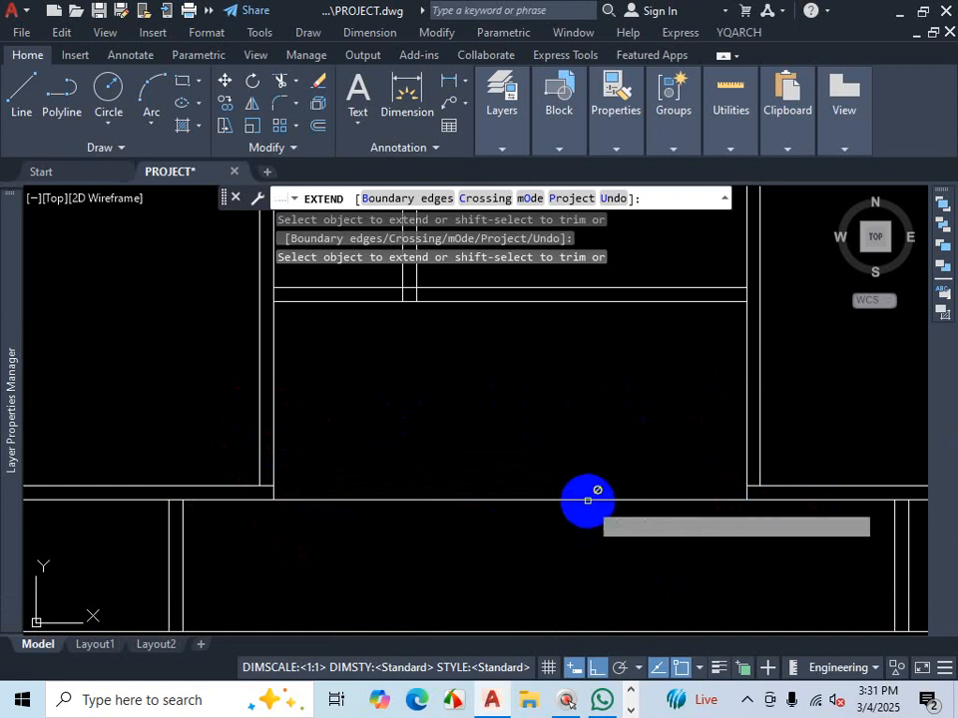
pyautogui.press('shift')
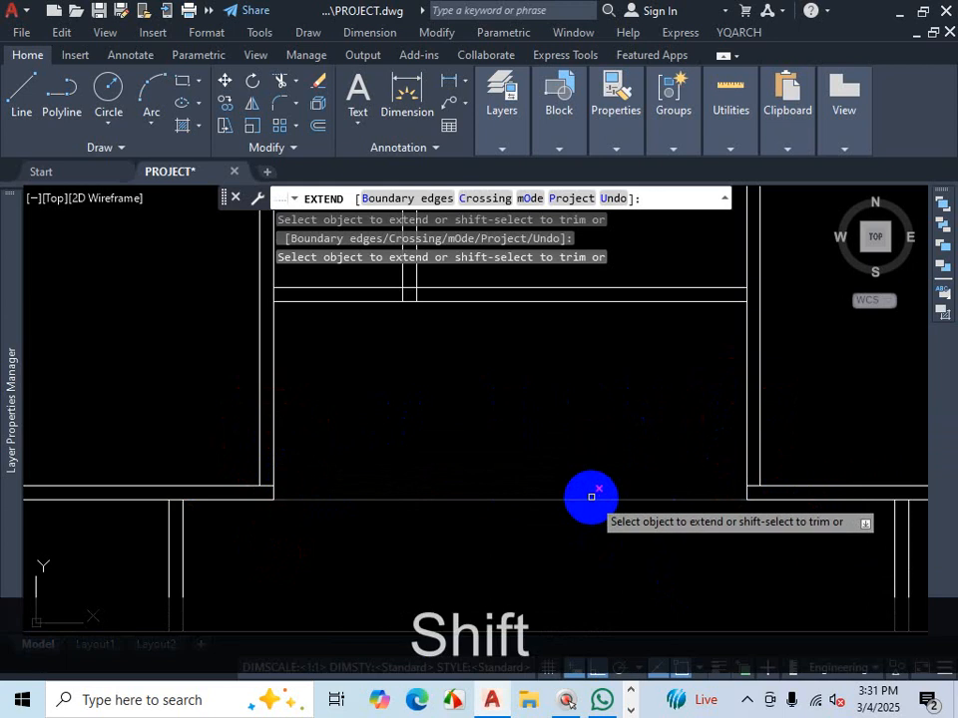
pyautogui.keyDown('shift'); pyautogui.click(591, 497); pyautogui.keyUp('shift')
pyautogui.scroll(2, 784, 487)
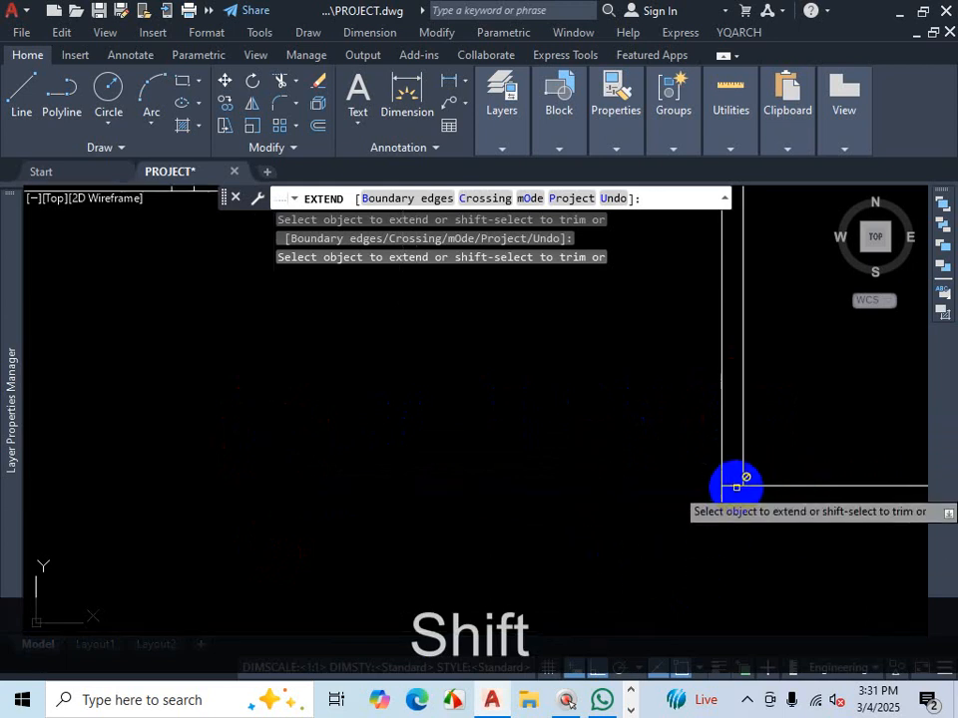
pyautogui.scroll(-2, 718, 494)
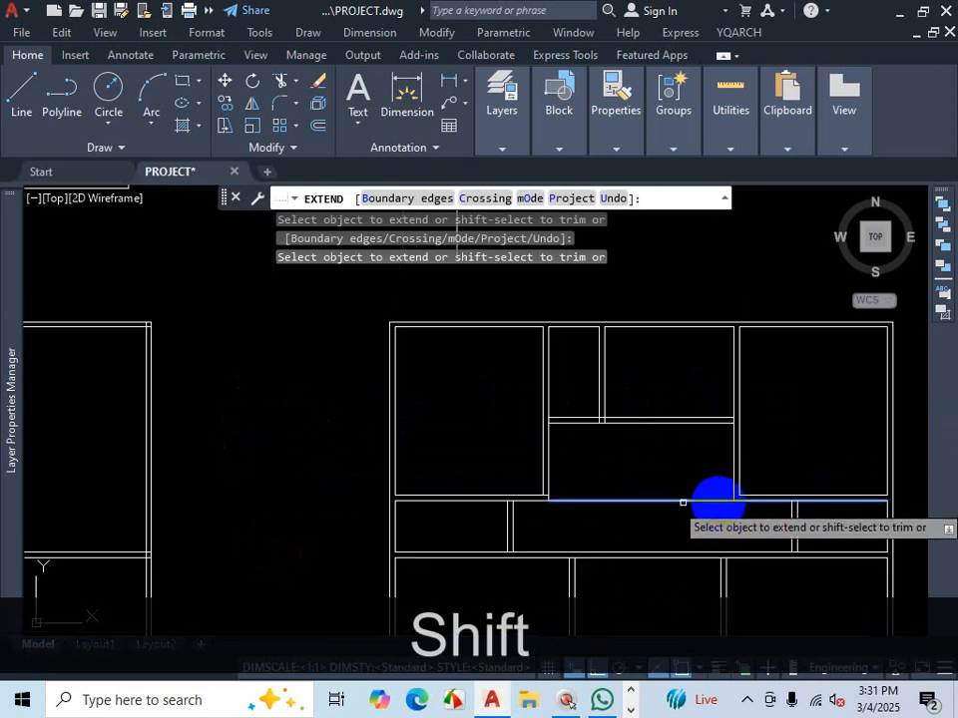
pyautogui.scroll(2, 543, 491)
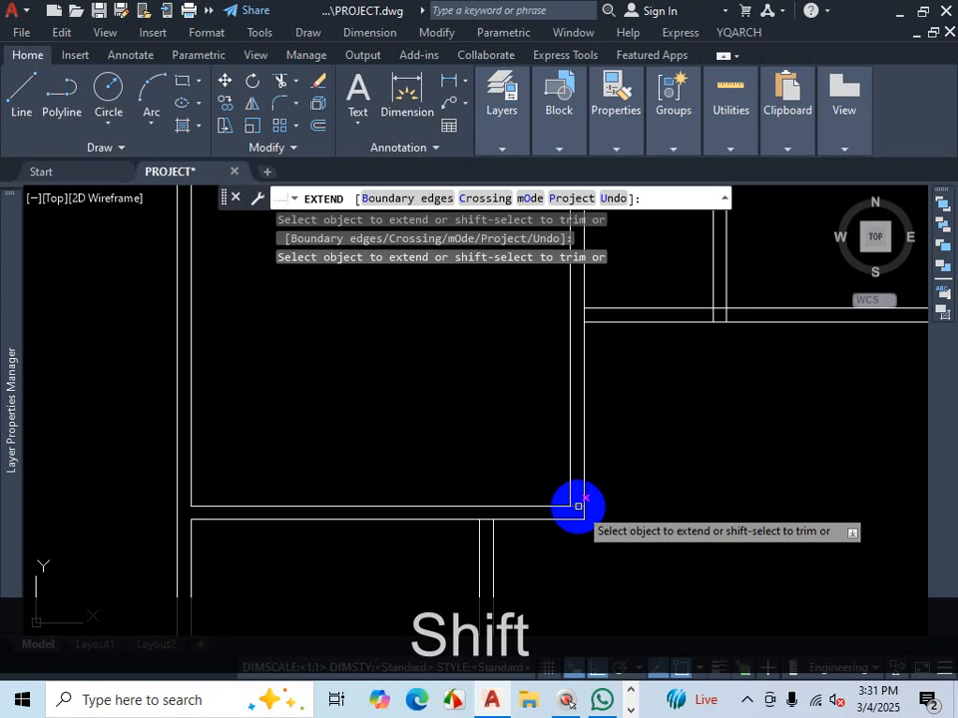
pyautogui.keyDown('shift'); pyautogui.rightClick(577, 505); pyautogui.keyUp('shift')
pyautogui.click(608, 543)
pyautogui.press('Escape')
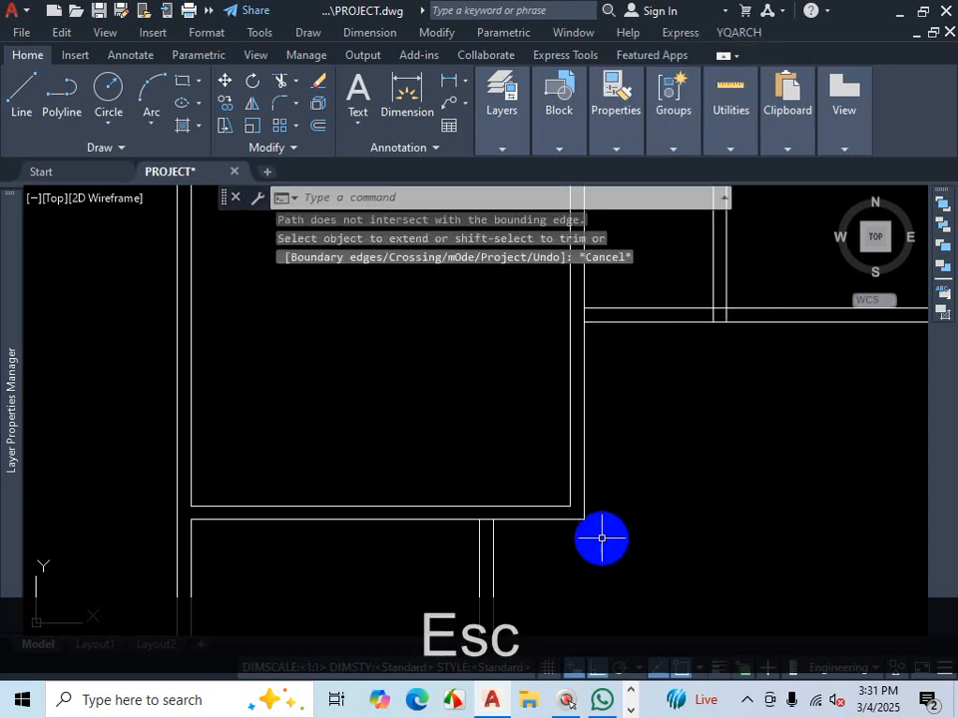
# - Undo the last five edits to the wall layout
pyautogui.scroll(-2, 601, 539)
pyautogui.scroll(2, 627, 522)
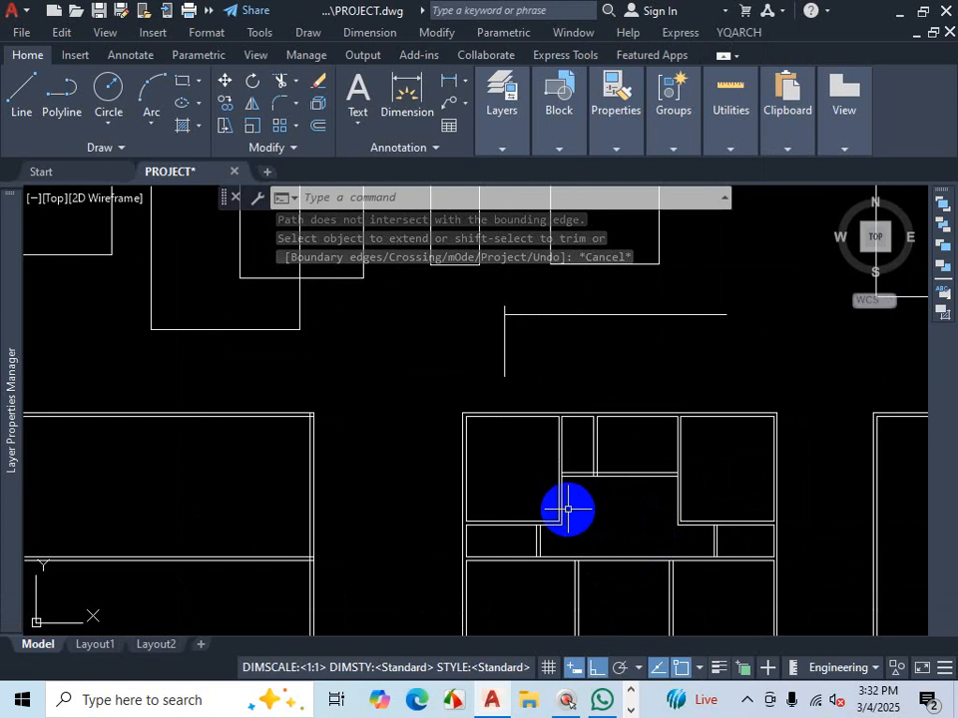
pyautogui.scroll(-3, 615, 489)
pyautogui.scroll(3, 615, 494)
pyautogui.press('ctrl')
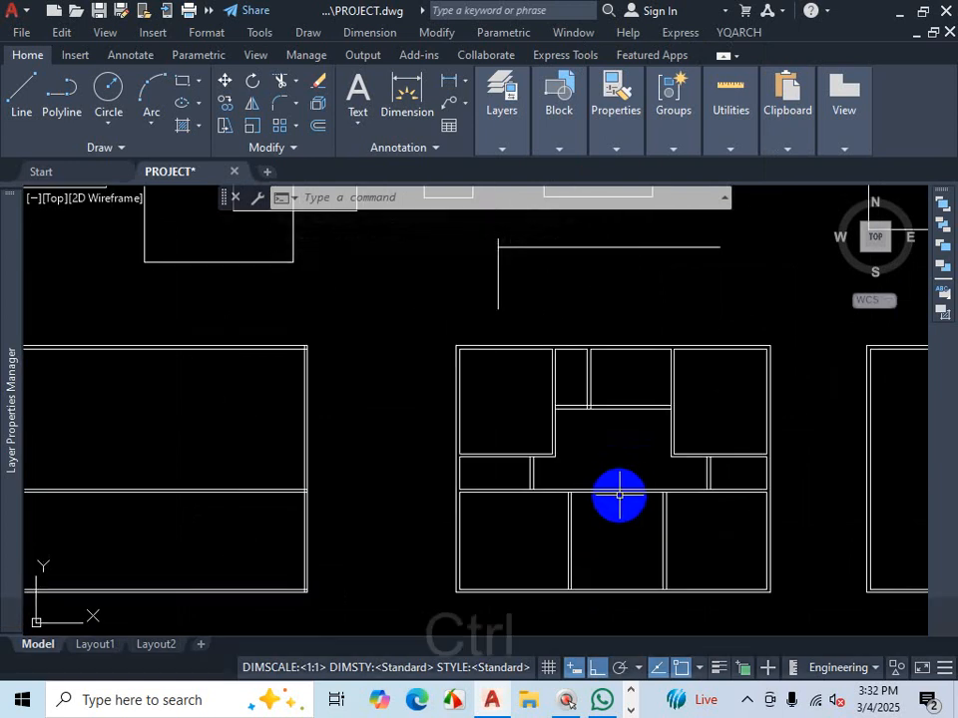
pyautogui.hotkey('ctrl', 'z')
pyautogui.hotkey('ctrl', 'z')
pyautogui.hotkey('ctrl', 'z')
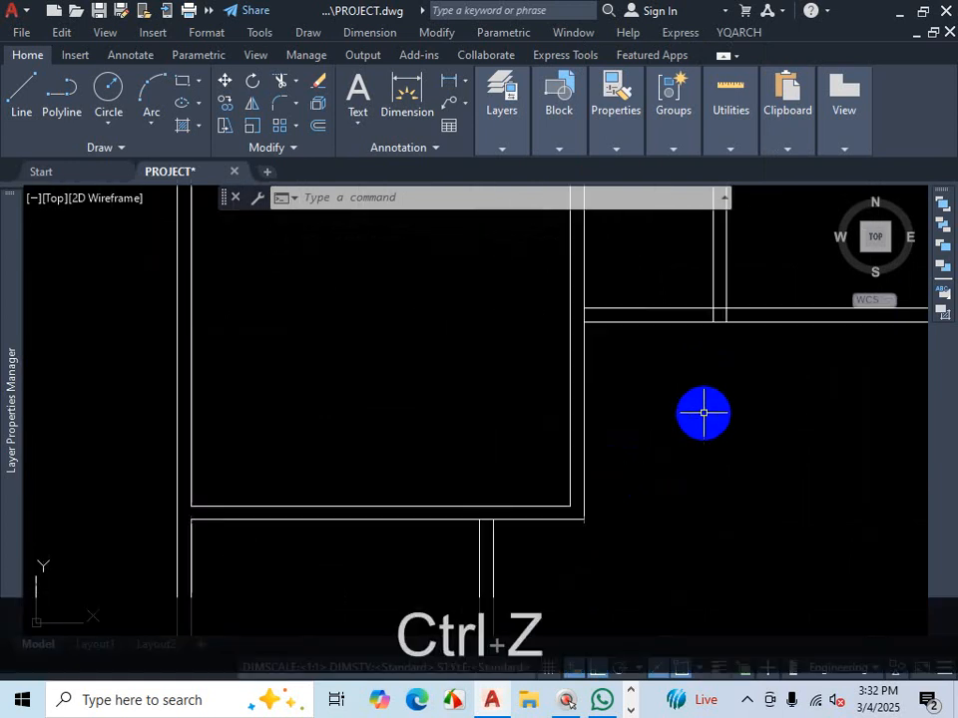
pyautogui.scroll(-3, 678, 444)
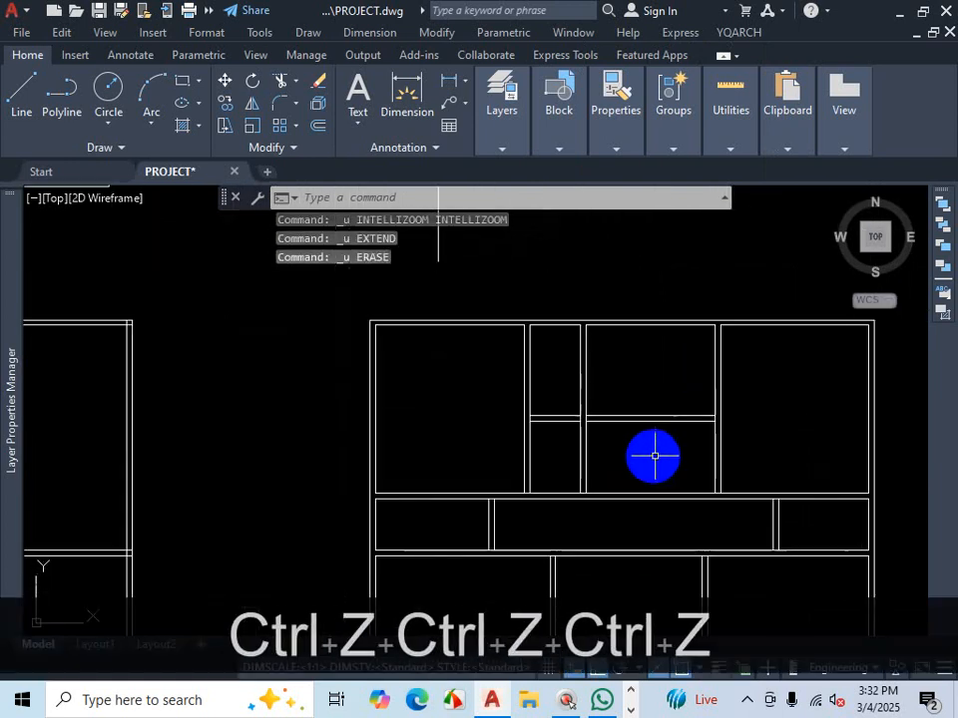
pyautogui.hotkey('ctrl', 'z')
pyautogui.hotkey('ctrl', 'z')
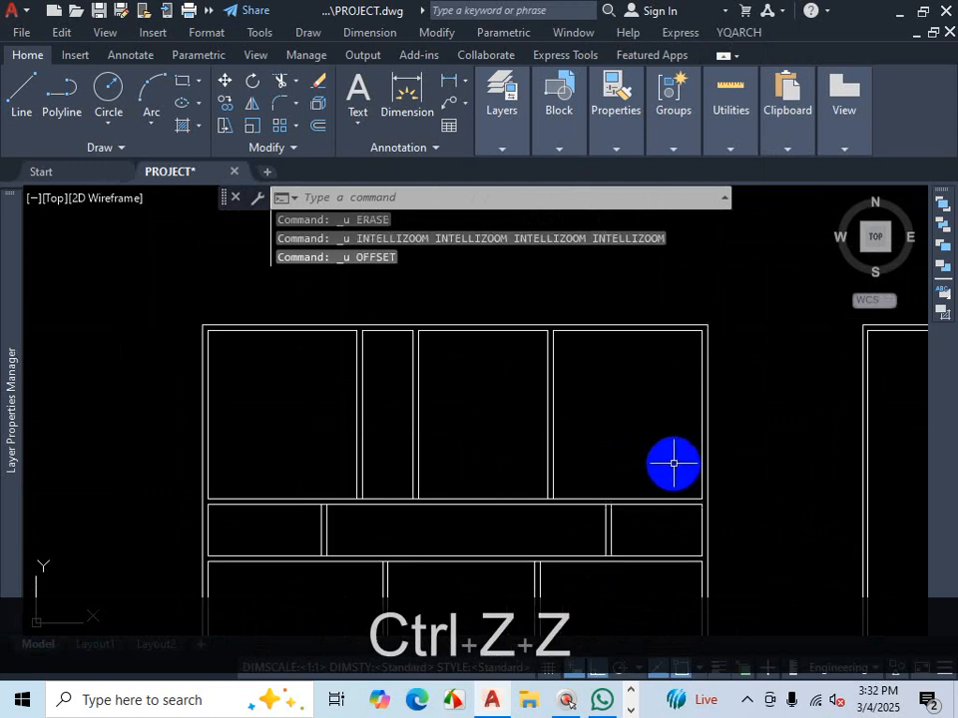
# - Erase the short horizontal line closing the top of the narrow room
pyautogui.scroll(2, 393, 410)
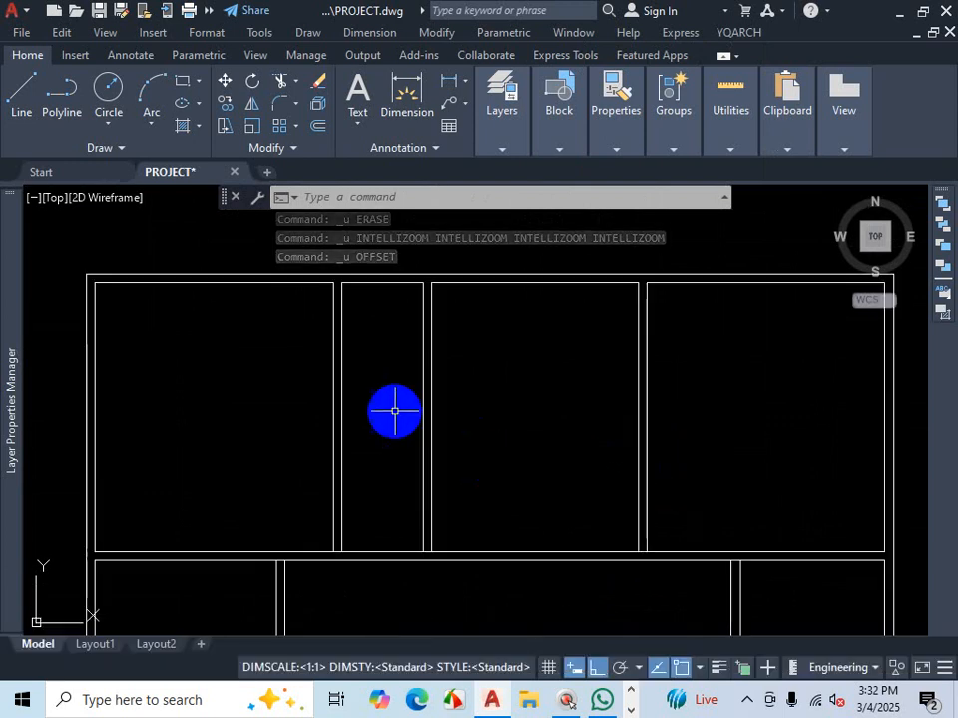
pyautogui.scroll(-2, 467, 407)
pyautogui.scroll(3, 453, 333)
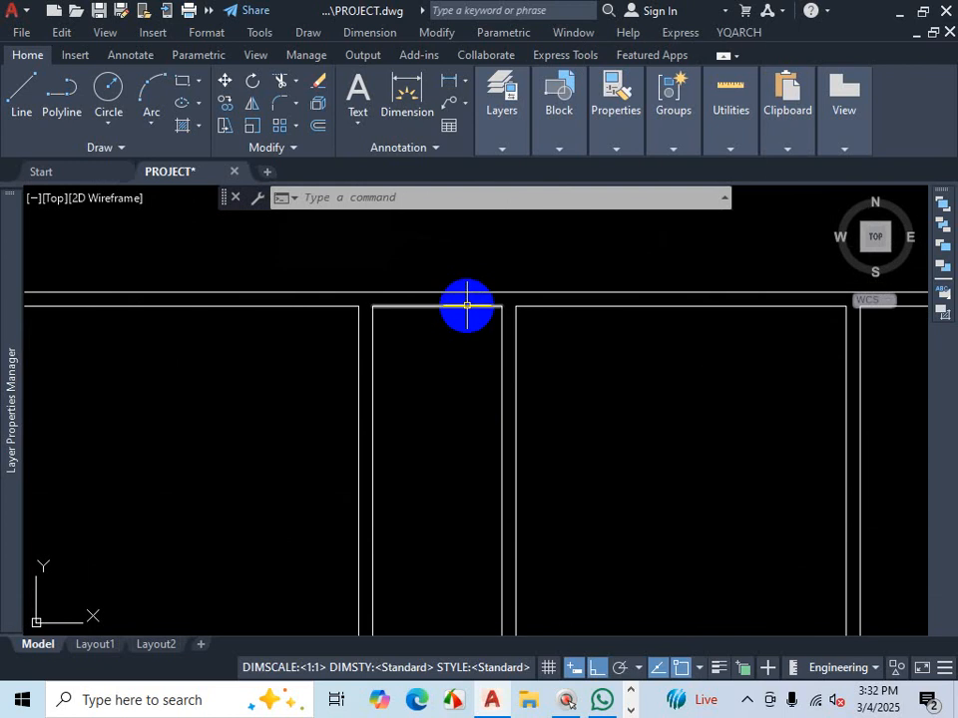
pyautogui.click(467, 306)
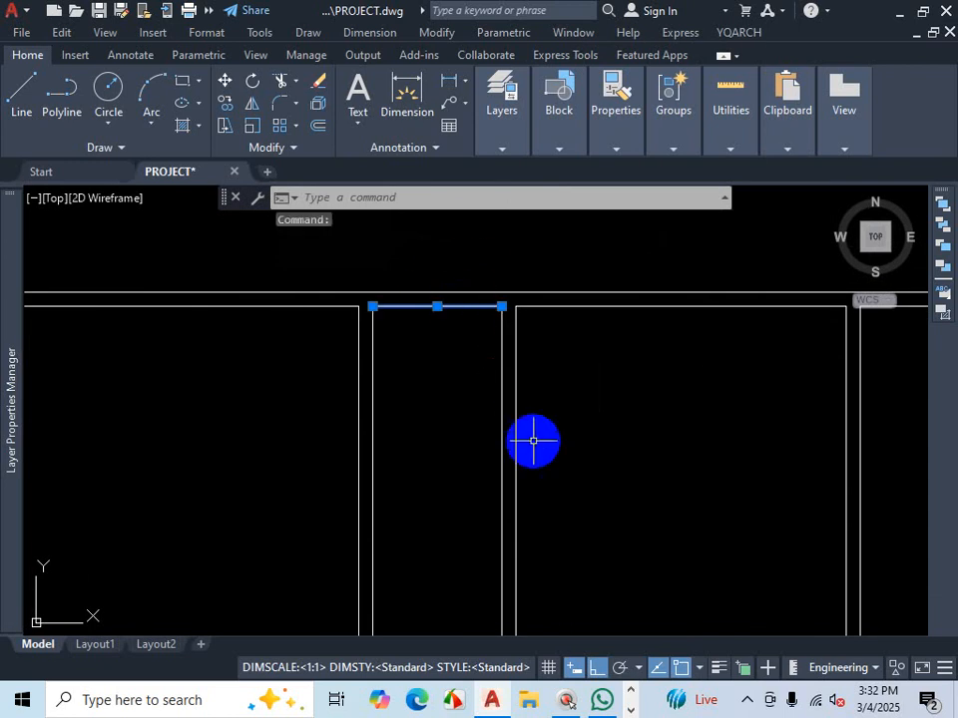
pyautogui.press('Delete')
pyautogui.write('EX')
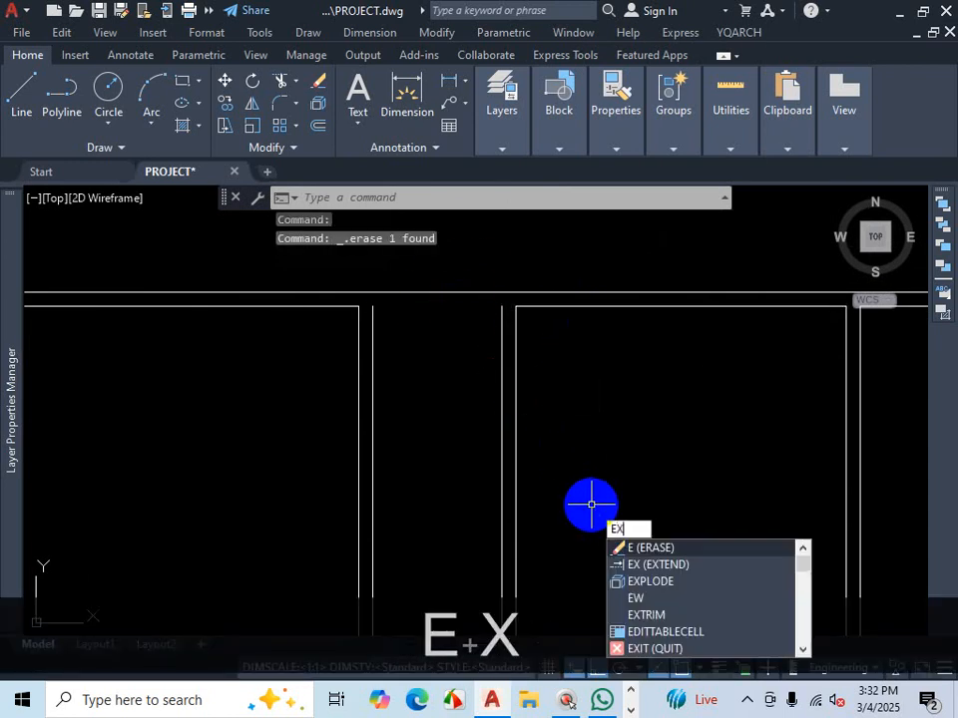
pyautogui.press('Return')
pyautogui.write('\\')
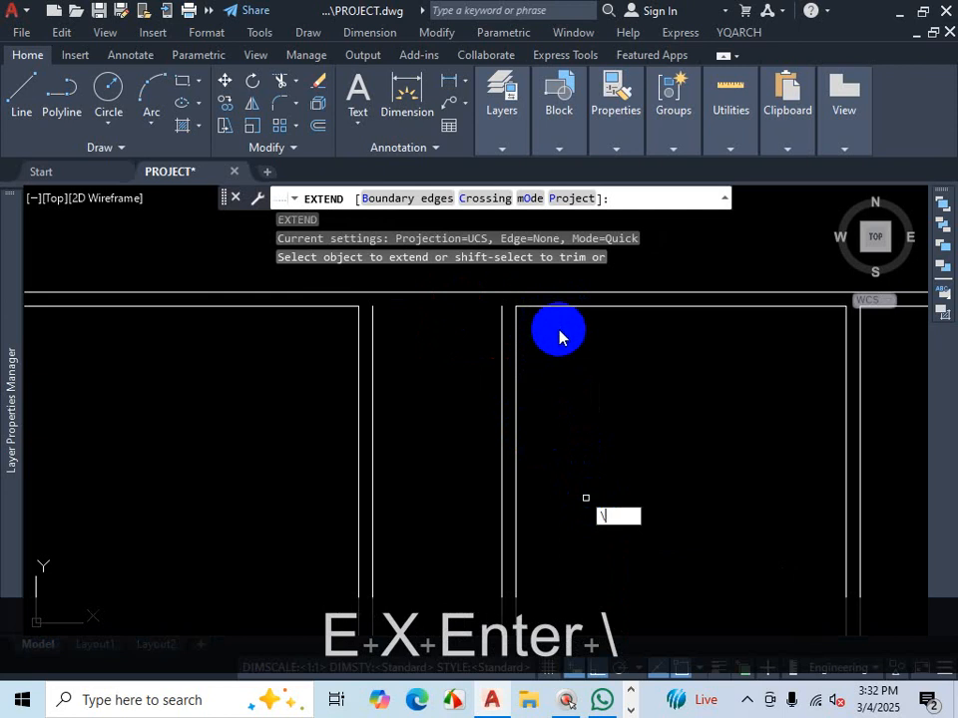
pyautogui.press('Return')
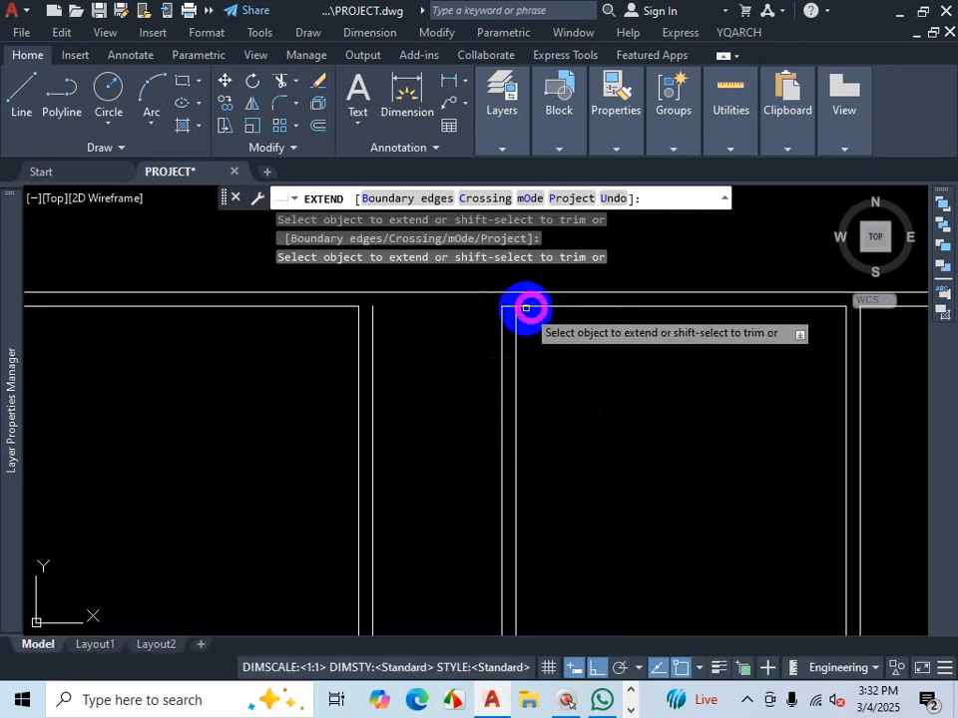
pyautogui.press('Escape')
# - Offset the top wall line 7' down across the middle rooms, then offset that new line again to form a double wall
pyautogui.write('O')
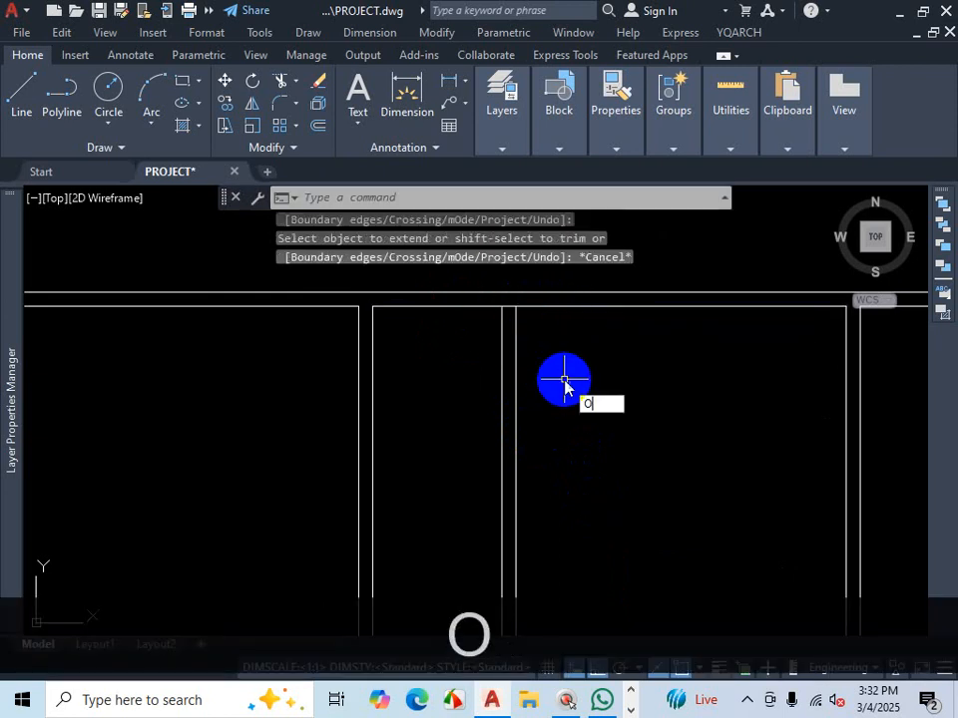
pyautogui.press('Return')
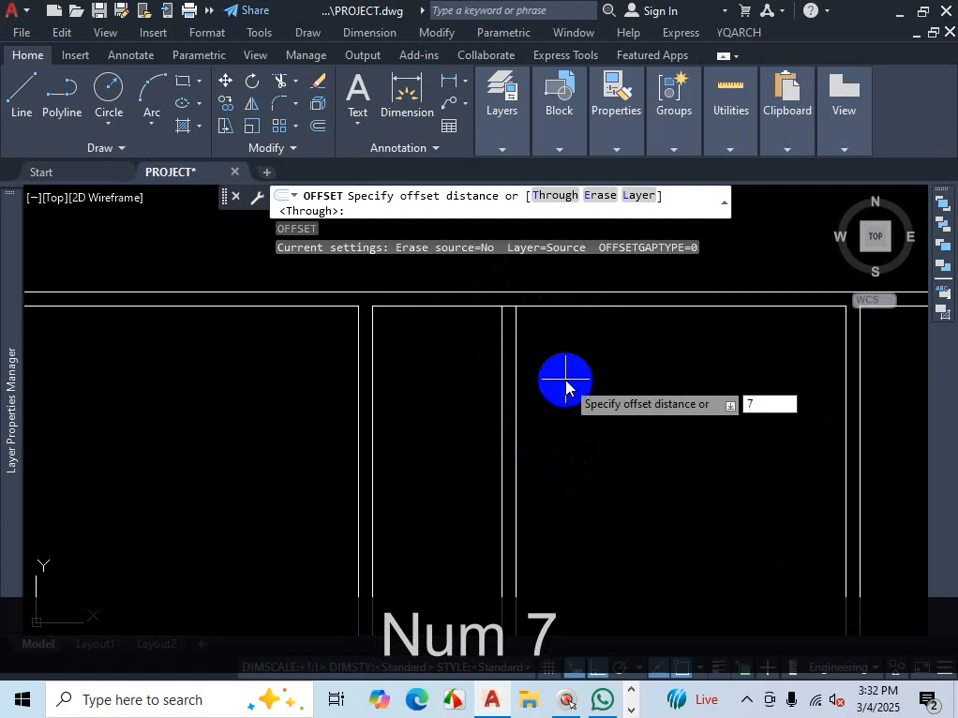
pyautogui.press('Return')
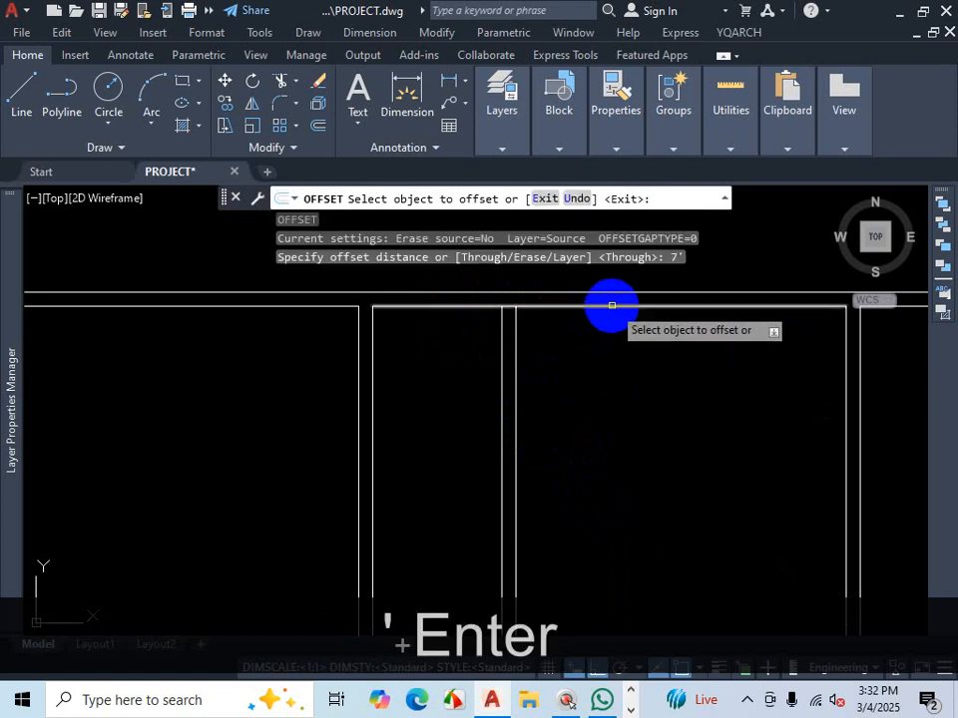
pyautogui.click(612, 304)
pyautogui.scroll(-2, 609, 384)
pyautogui.click(613, 399)
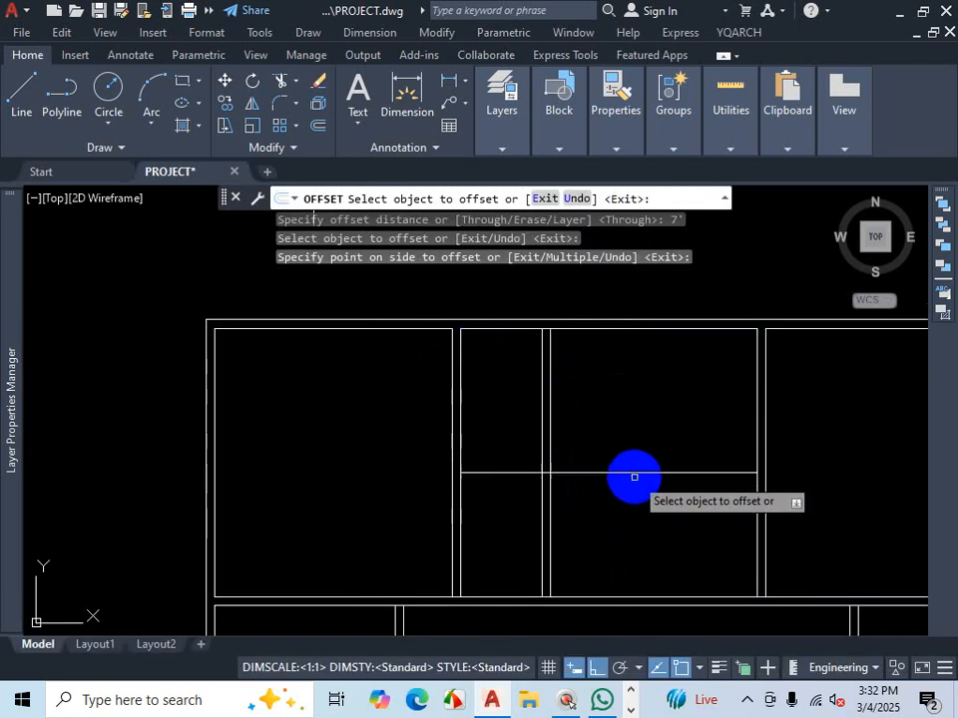
pyautogui.click(633, 470)
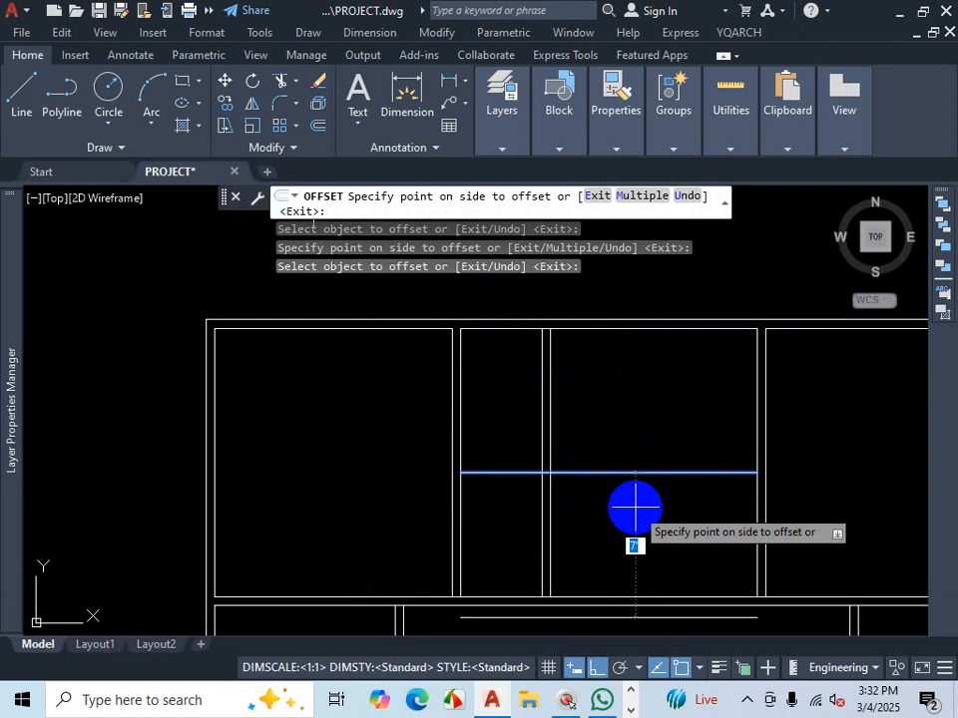
pyautogui.write('5')
pyautogui.press('Return')
pyautogui.scroll(-2, 640, 433)
pyautogui.scroll(2, 639, 479)
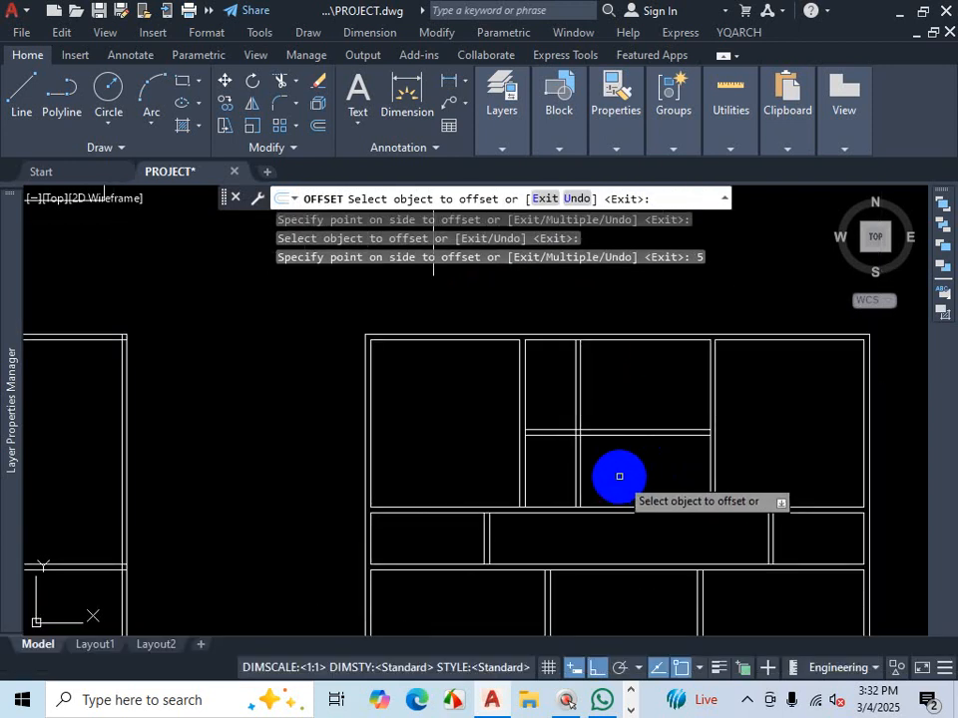
pyautogui.press('Escape')
# - Trim the wall lines inside the middle room with a fence crossing them
pyautogui.write('tr')
pyautogui.press('space')
pyautogui.click(617, 475)
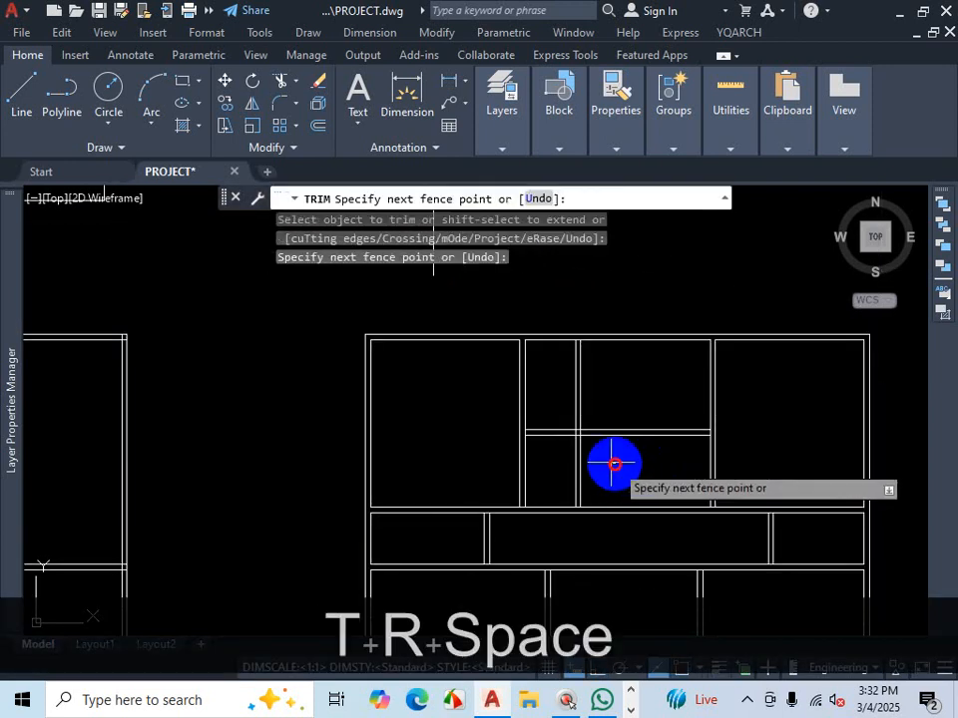
pyautogui.click(556, 466)
pyautogui.scroll(-4, 608, 453)
pyautogui.press('Escape')
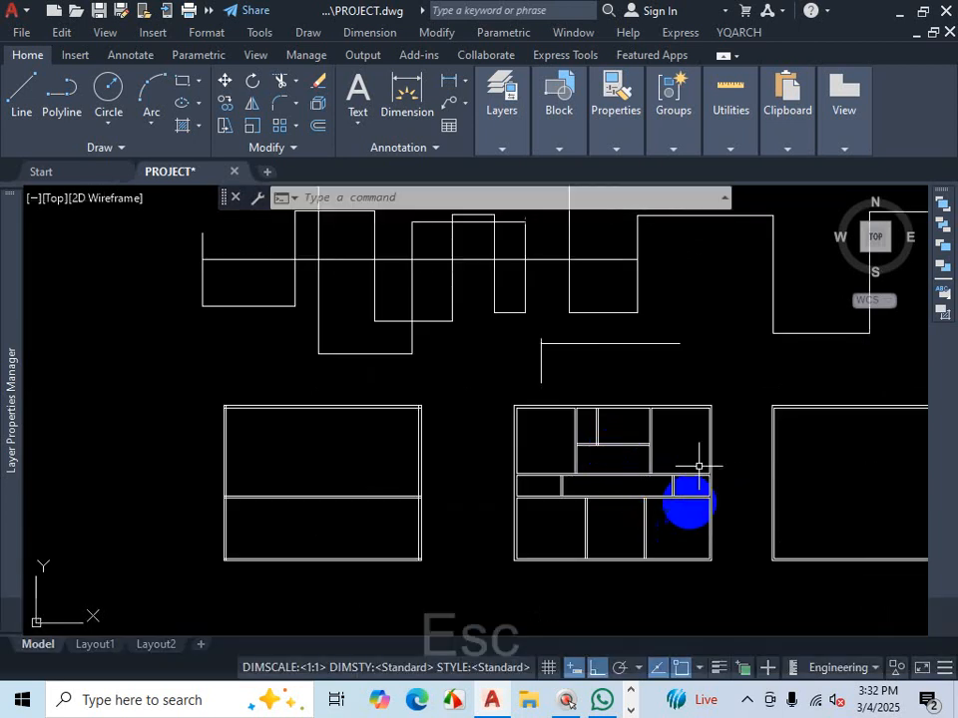
# - Copy the whole house plan layout to a new position below the original
pyautogui.click(722, 387)
pyautogui.click(501, 586)
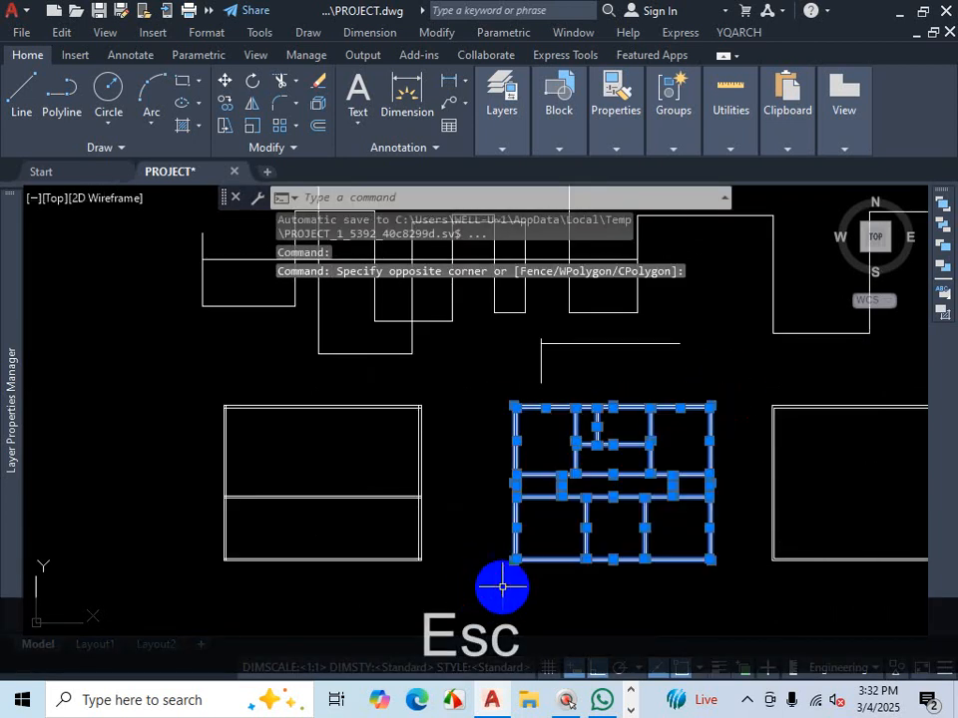
pyautogui.write('co')
pyautogui.press('Return')
pyautogui.click(517, 562)
pyautogui.scroll(-5, 553, 489)
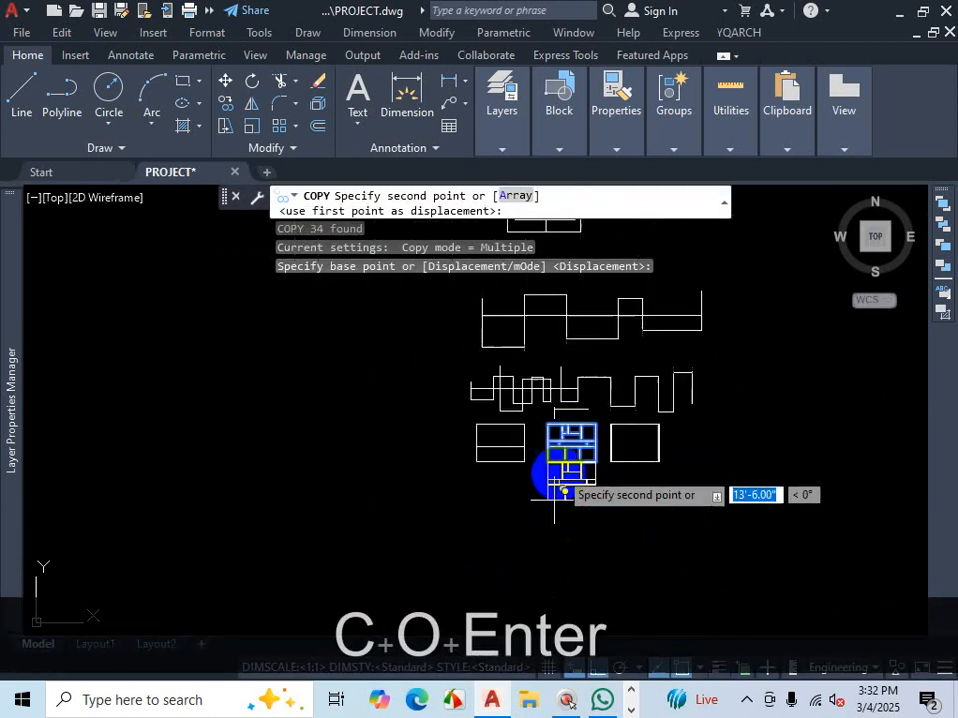
pyautogui.click(539, 554)
pyautogui.press('Escape')
# - Extend both vertical walls of the middle room down to the corridor wall using Trim's shift-extend option
pyautogui.scroll(4, 613, 467)
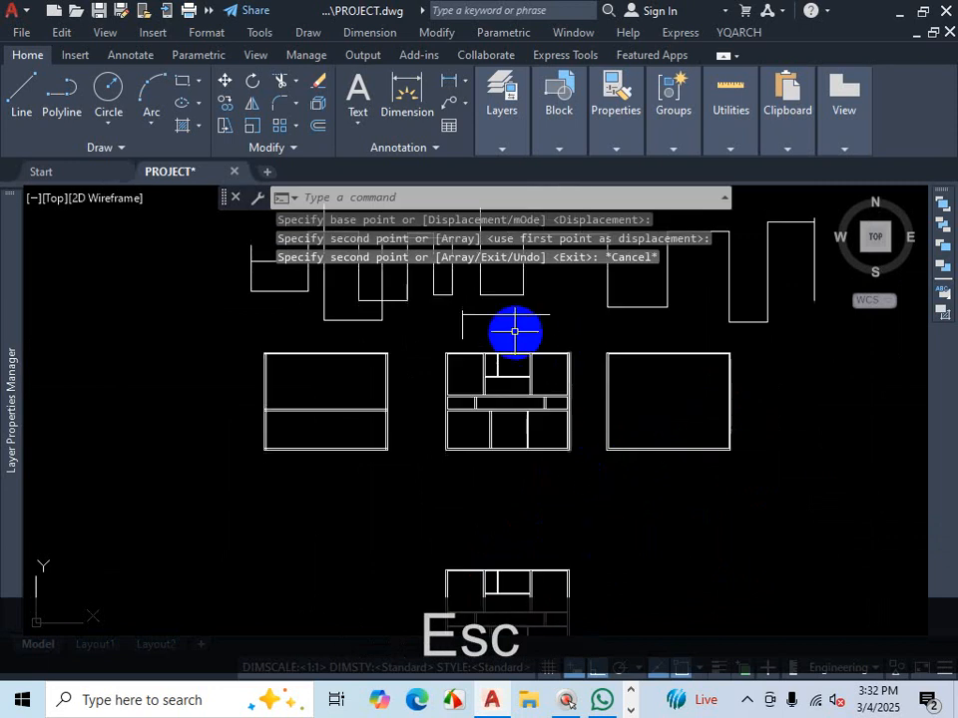
pyautogui.scroll(-5, 535, 454)
pyautogui.scroll(5, 552, 626)
pyautogui.scroll(-2, 554, 538)
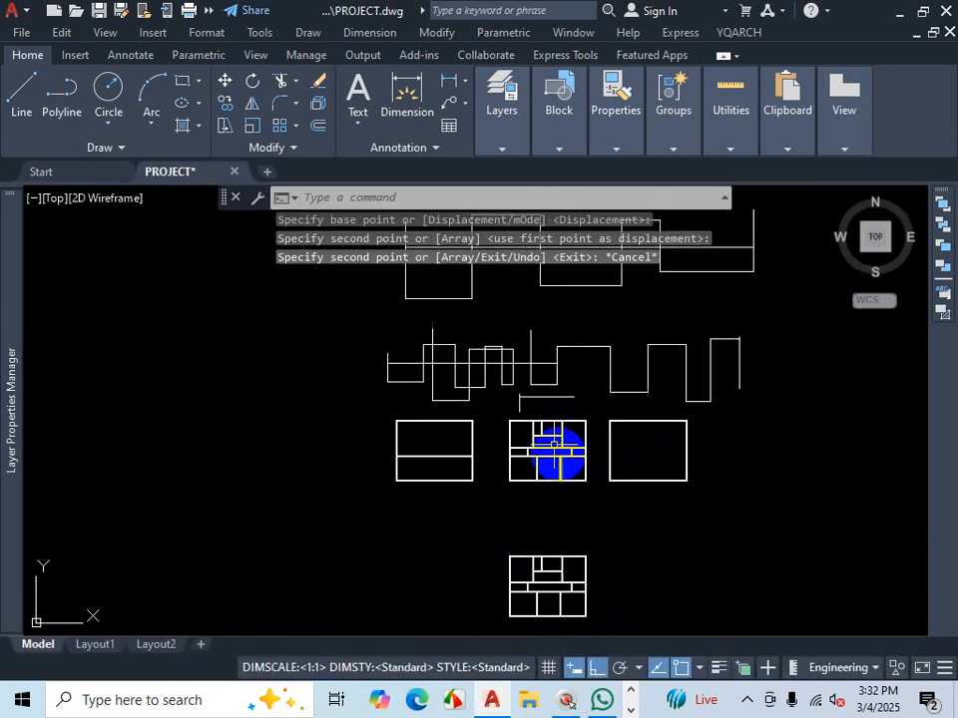
pyautogui.scroll(6, 555, 444)
pyautogui.scroll(2, 551, 445)
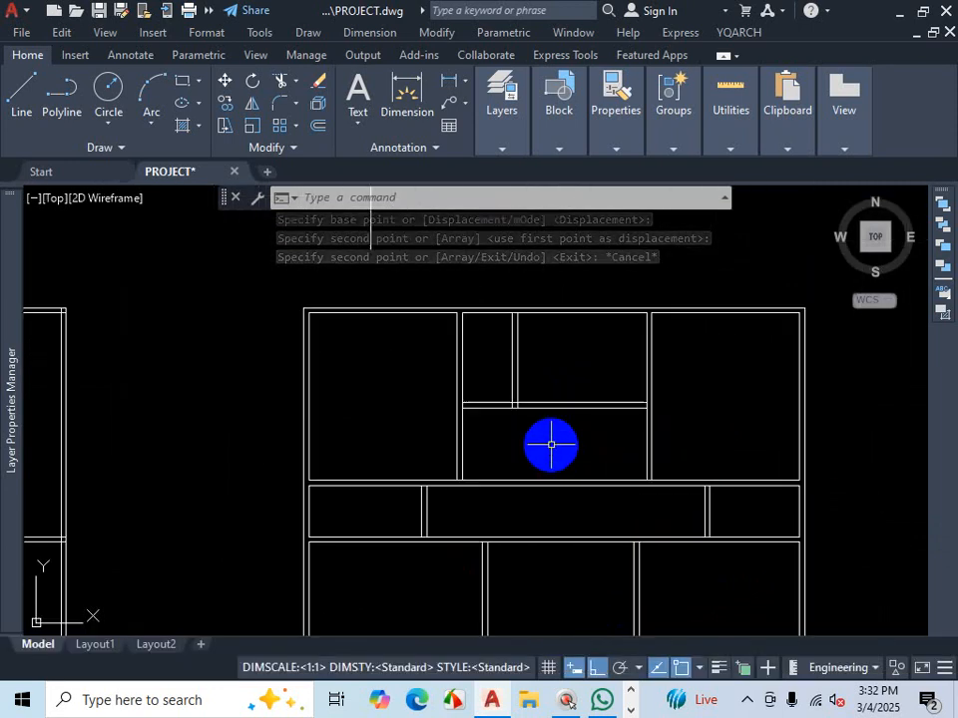
pyautogui.write('R')
pyautogui.press('Escape')
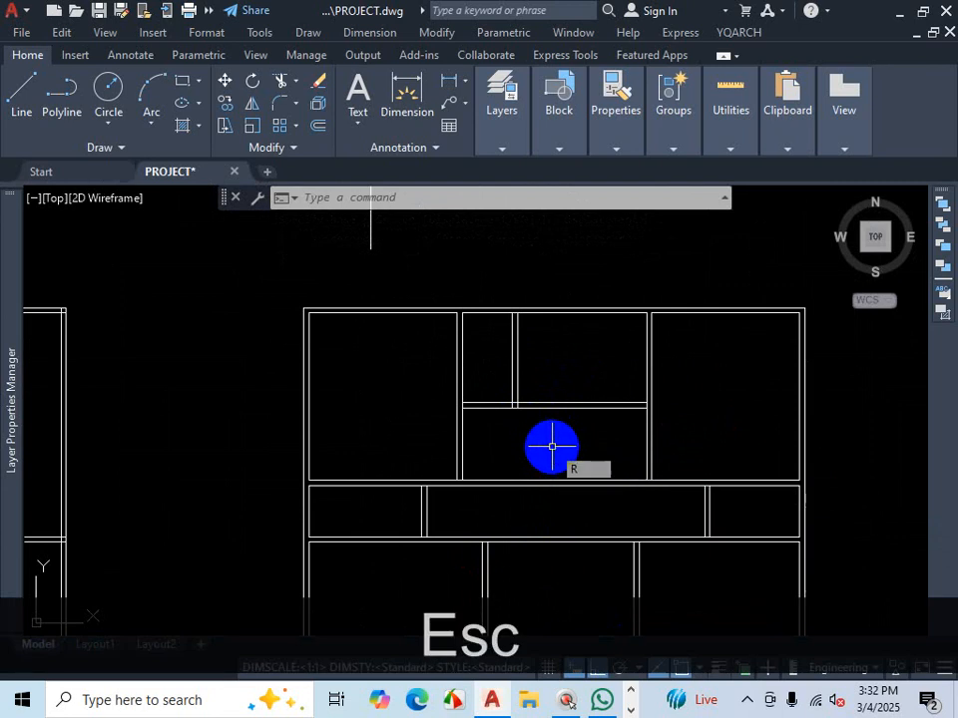
pyautogui.press('Return')
pyautogui.scroll(3, 549, 451)
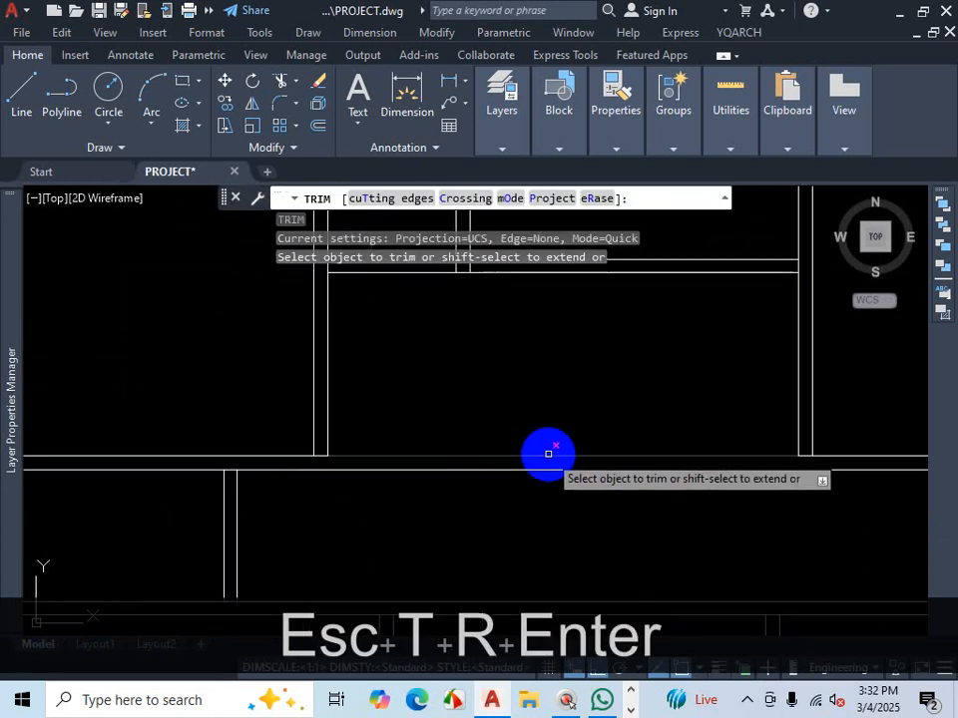
pyautogui.scroll(-3, 559, 446)
pyautogui.scroll(2, 639, 451)
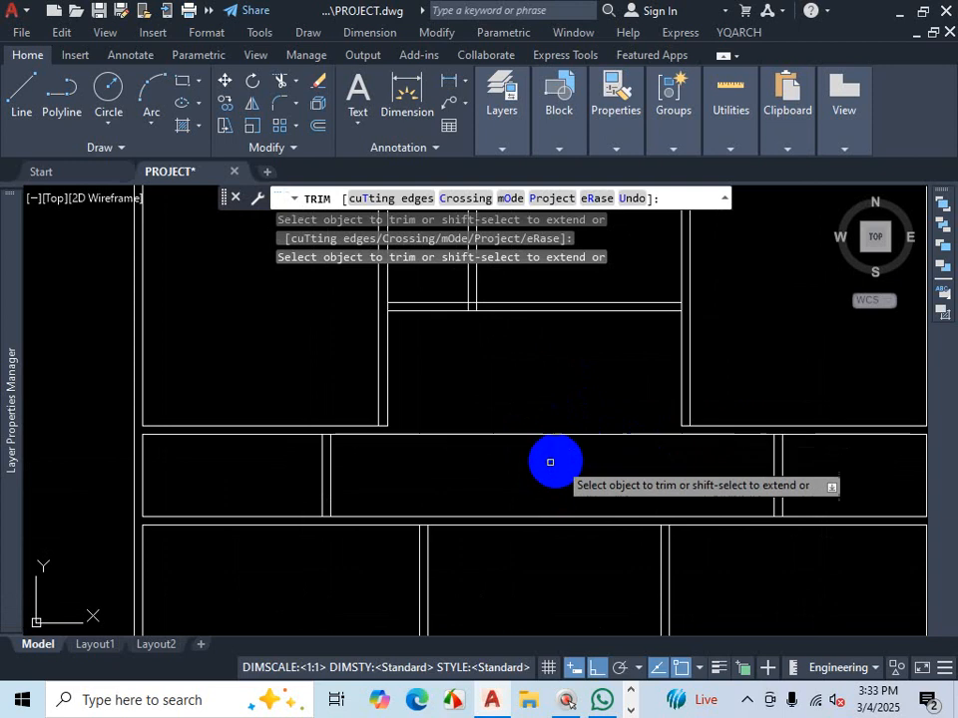
pyautogui.press('shift')
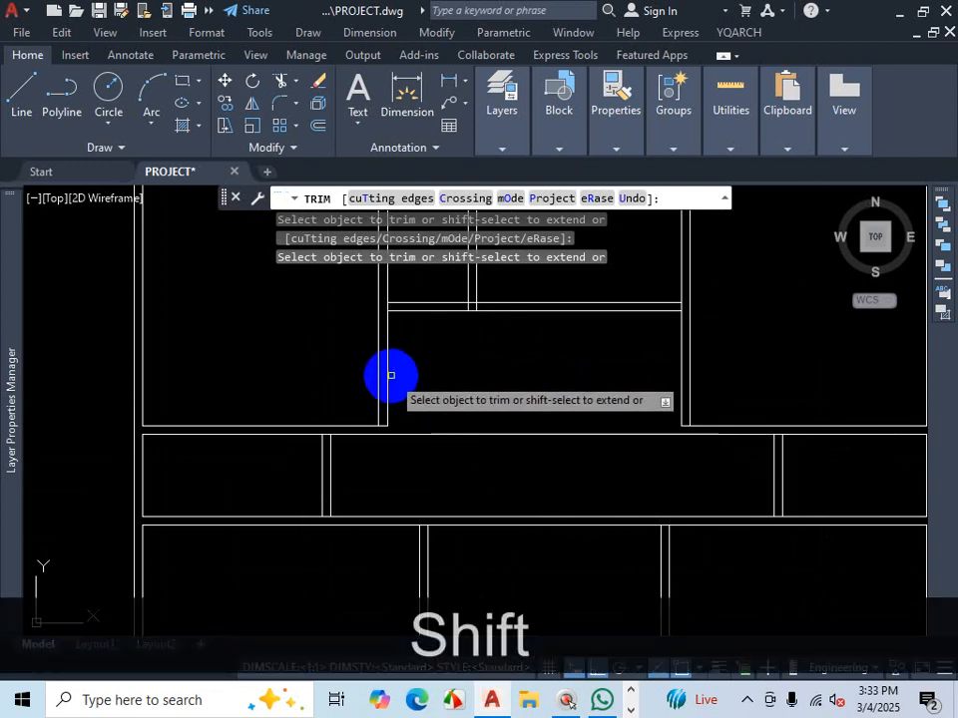
pyautogui.click(388, 374)
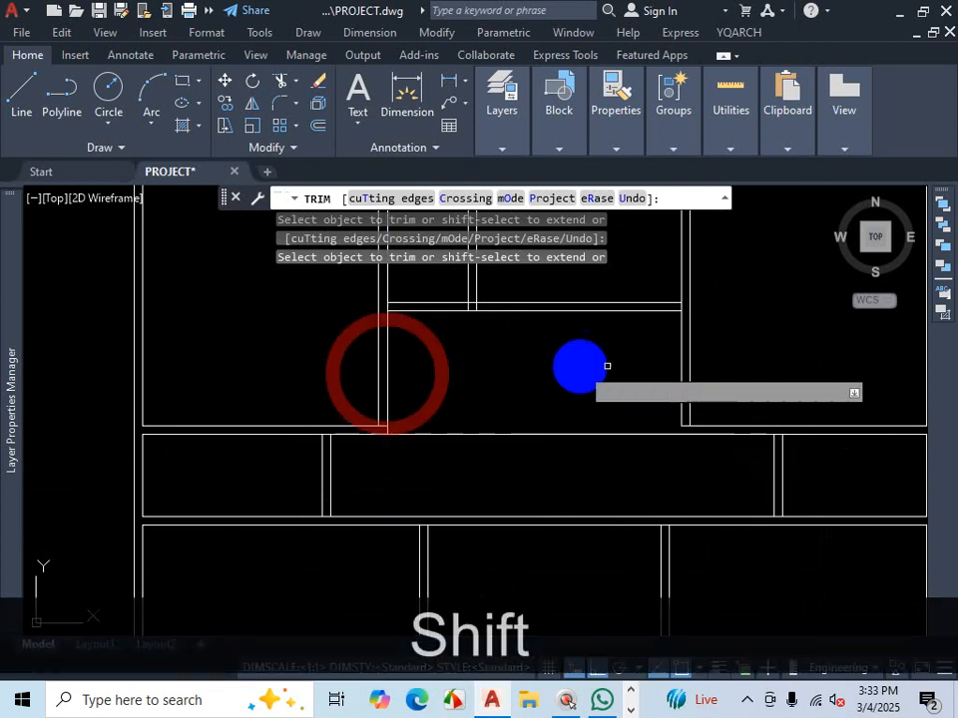
pyautogui.click(683, 356)
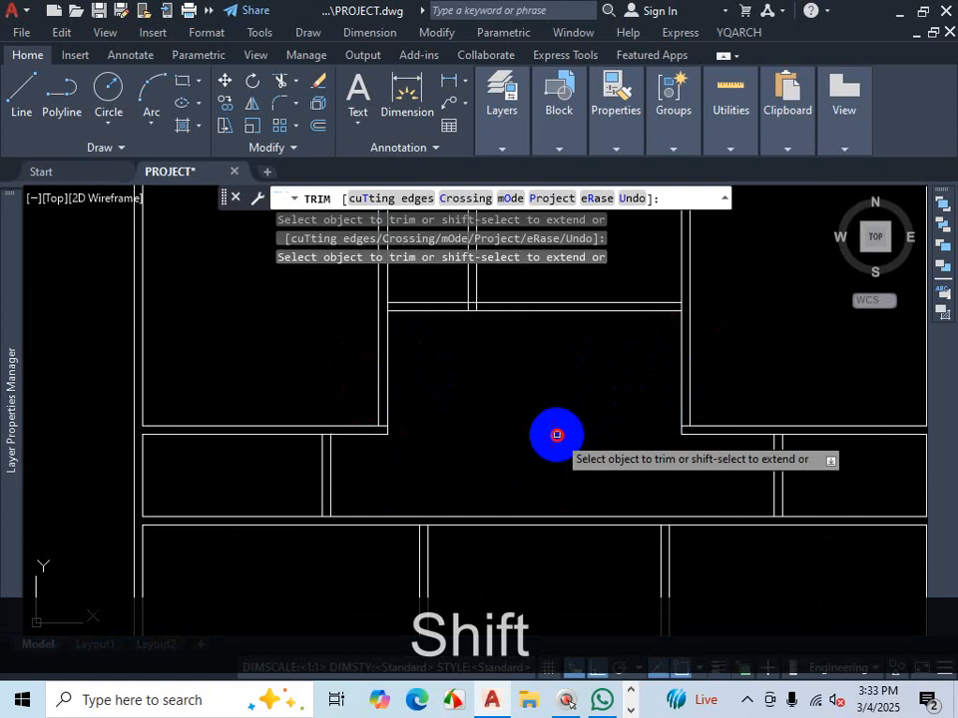
# - Trim the overlapping wall lines at the junctions where the vertical walls meet the horizontal walls
pyautogui.scroll(5, 733, 424)
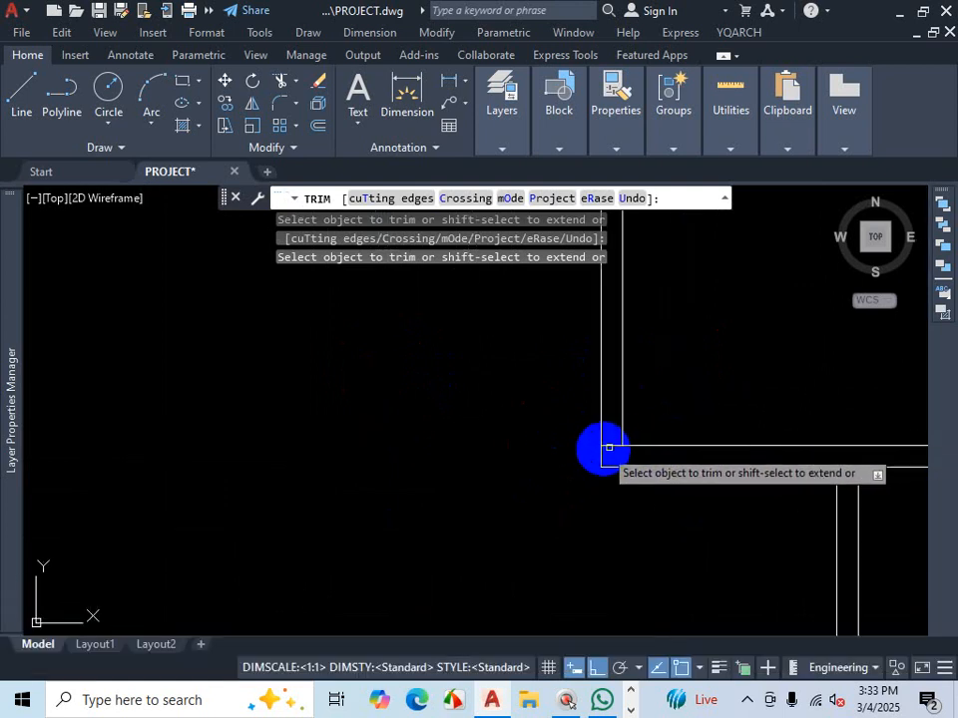
pyautogui.scroll(-5, 614, 446)
pyautogui.scroll(6, 380, 335)
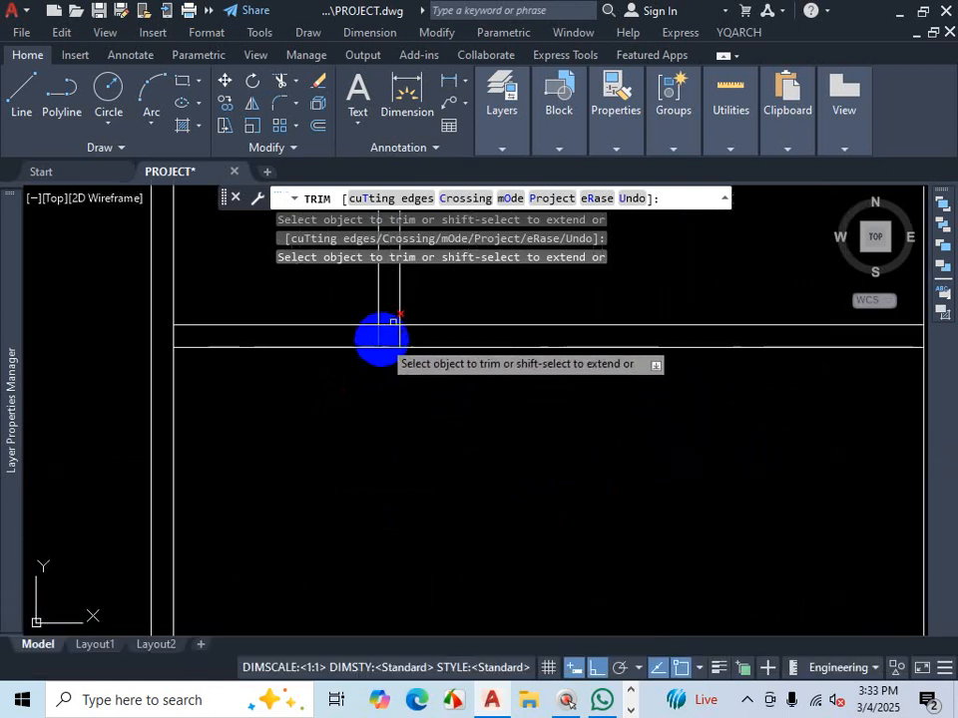
pyautogui.moveTo(404, 312)
pyautogui.mouseDown()
pyautogui.moveTo(382, 327)
pyautogui.moveTo(392, 340)
pyautogui.mouseUp()
pyautogui.click(385, 344)
pyautogui.click(357, 348)
pyautogui.scroll(-6, 503, 376)
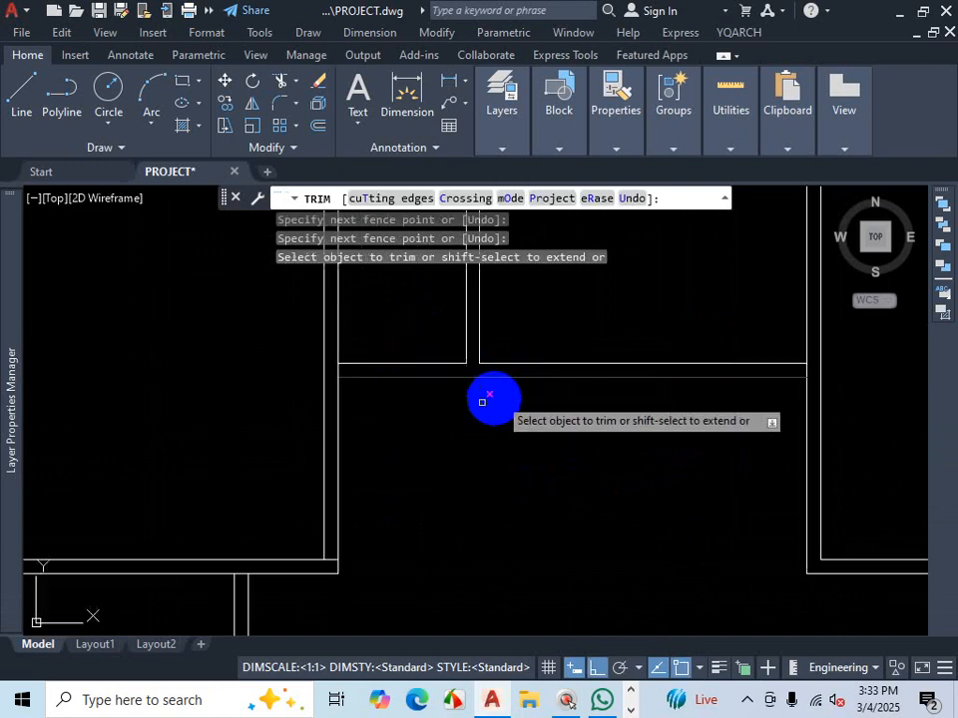
pyautogui.scroll(4, 335, 375)
pyautogui.scroll(-5, 342, 366)
pyautogui.scroll(5, 320, 444)
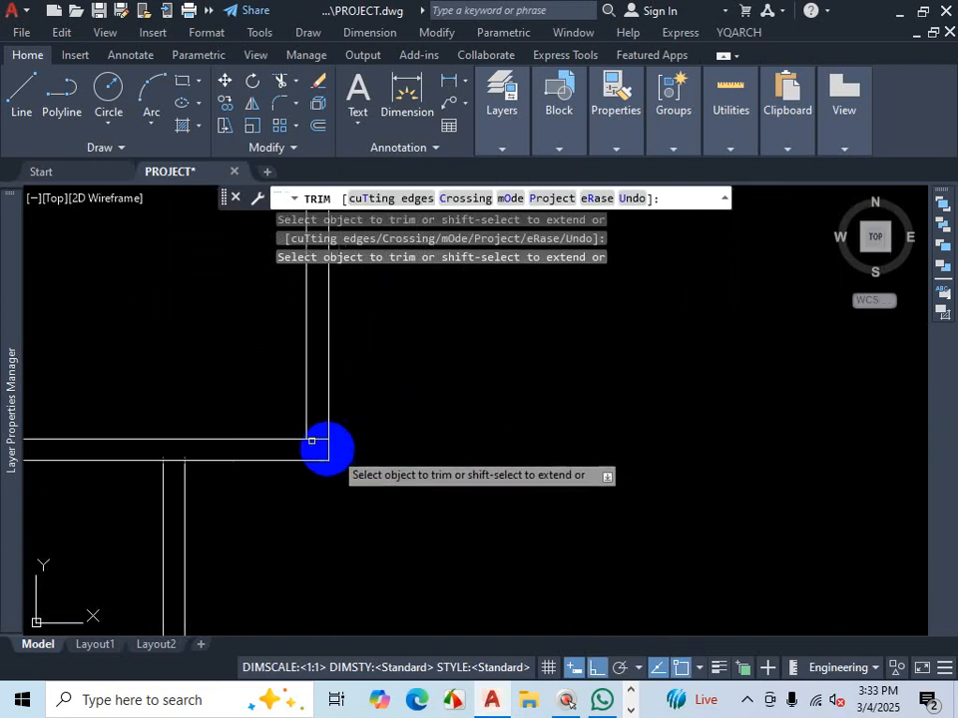
pyautogui.scroll(-4, 299, 444)
pyautogui.scroll(4, 268, 430)
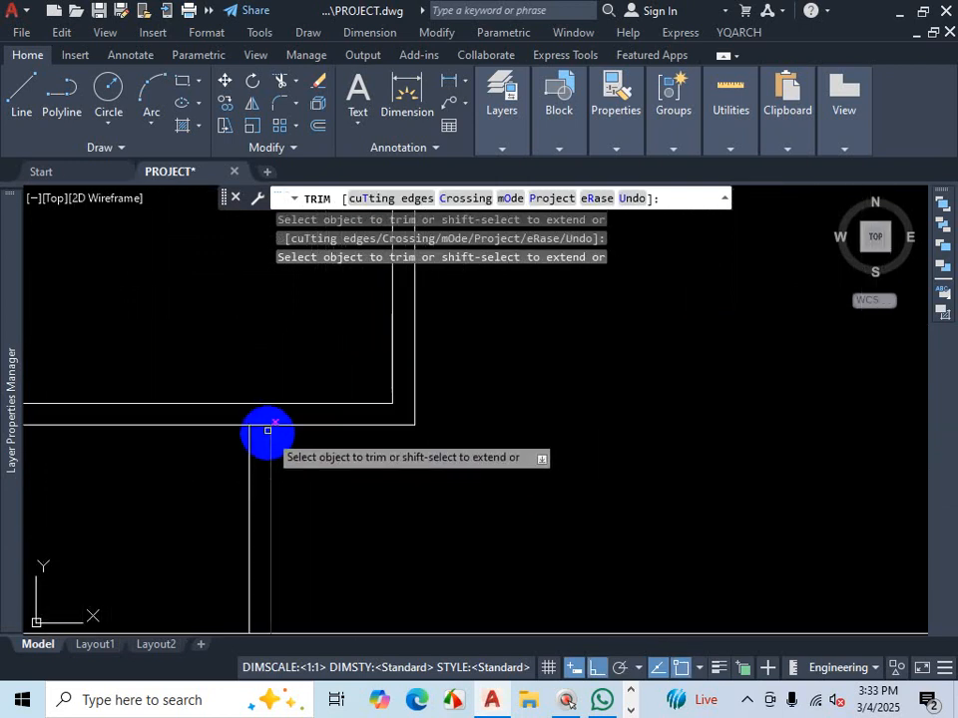
# - Zoom around the copied plan to inspect its wall junctions, and exit the Trim command
pyautogui.scroll(-5, 299, 419)
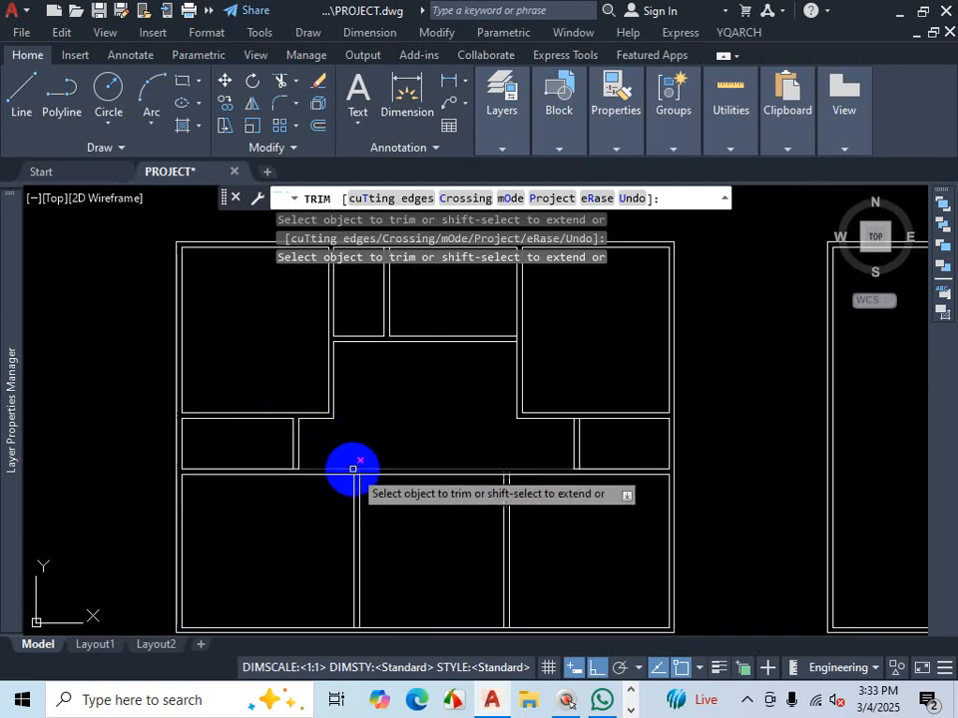
pyautogui.scroll(5, 208, 455)
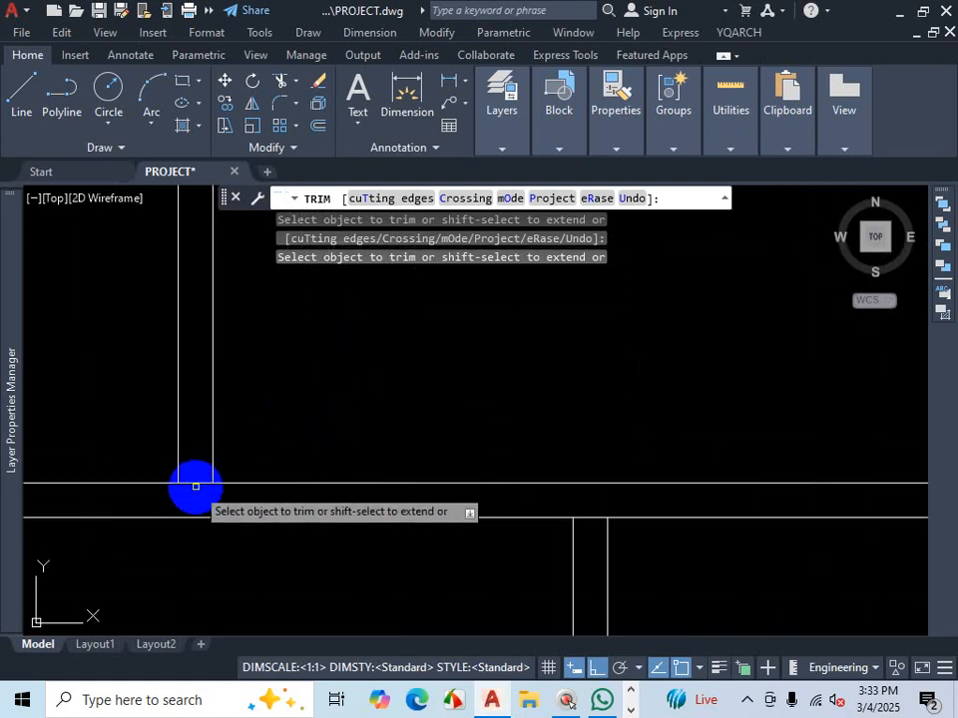
pyautogui.scroll(-5, 260, 479)
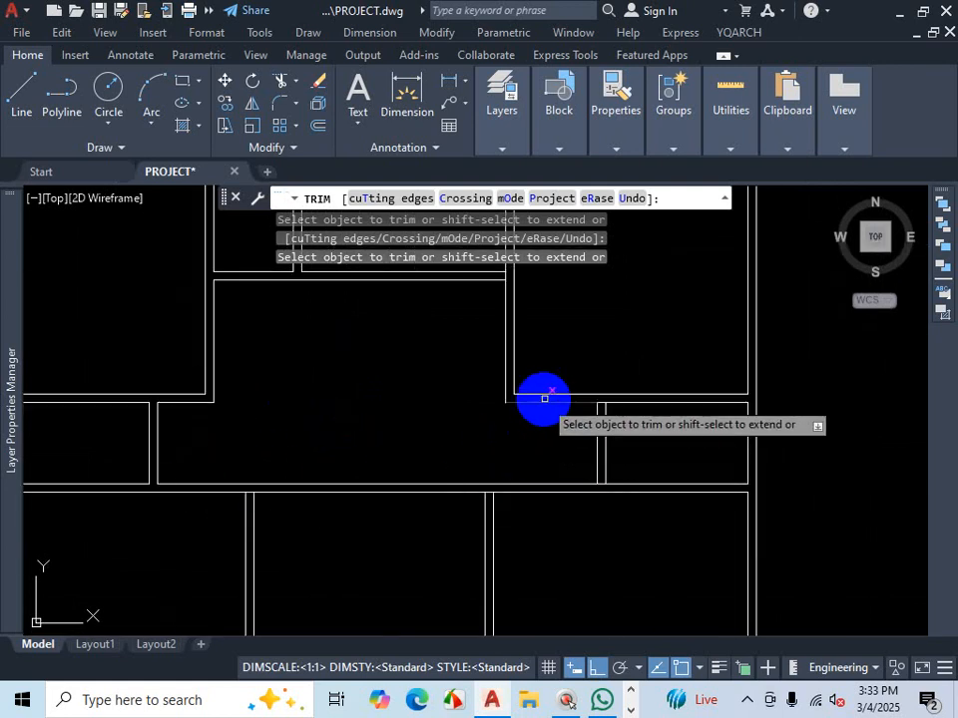
pyautogui.scroll(5, 604, 399)
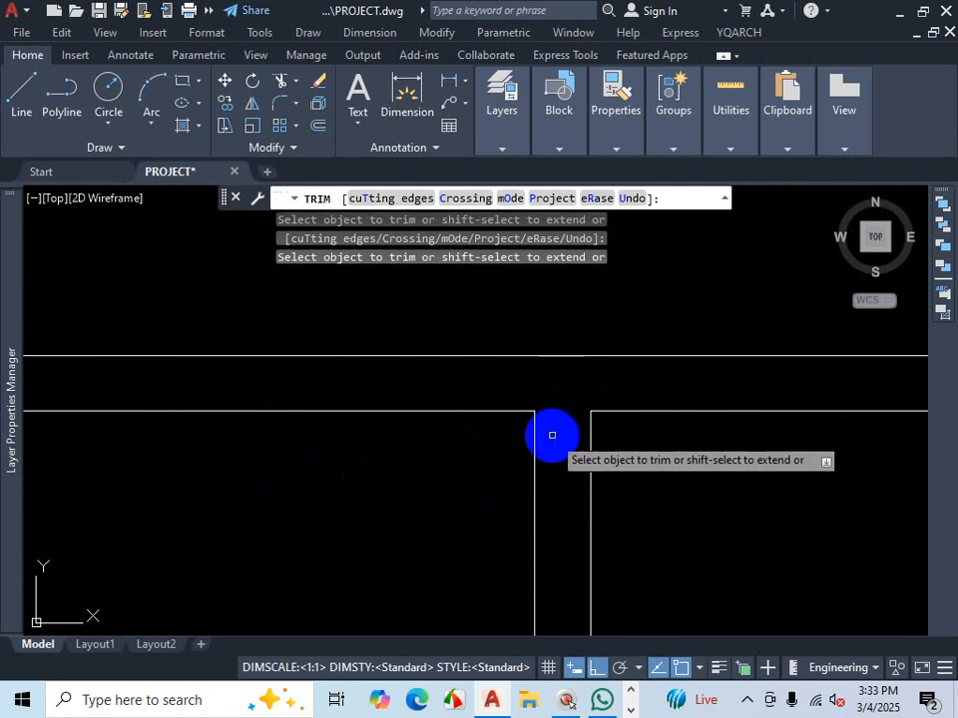
pyautogui.scroll(-5, 552, 434)
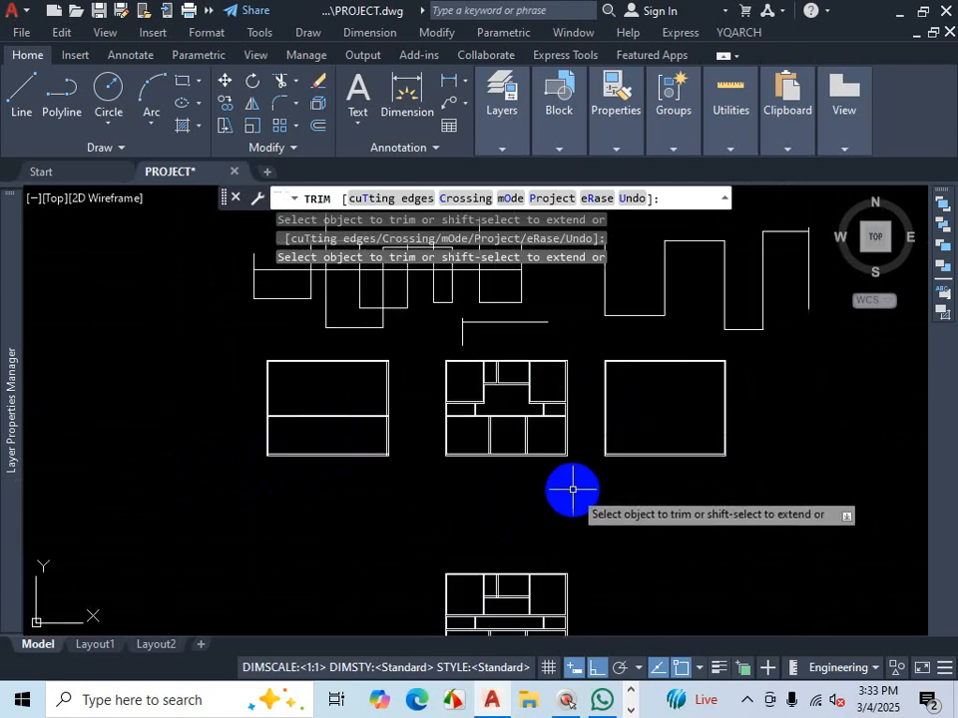
pyautogui.press('Escape')
pyautogui.scroll(-3, 579, 479)
pyautogui.scroll(6, 430, 537)
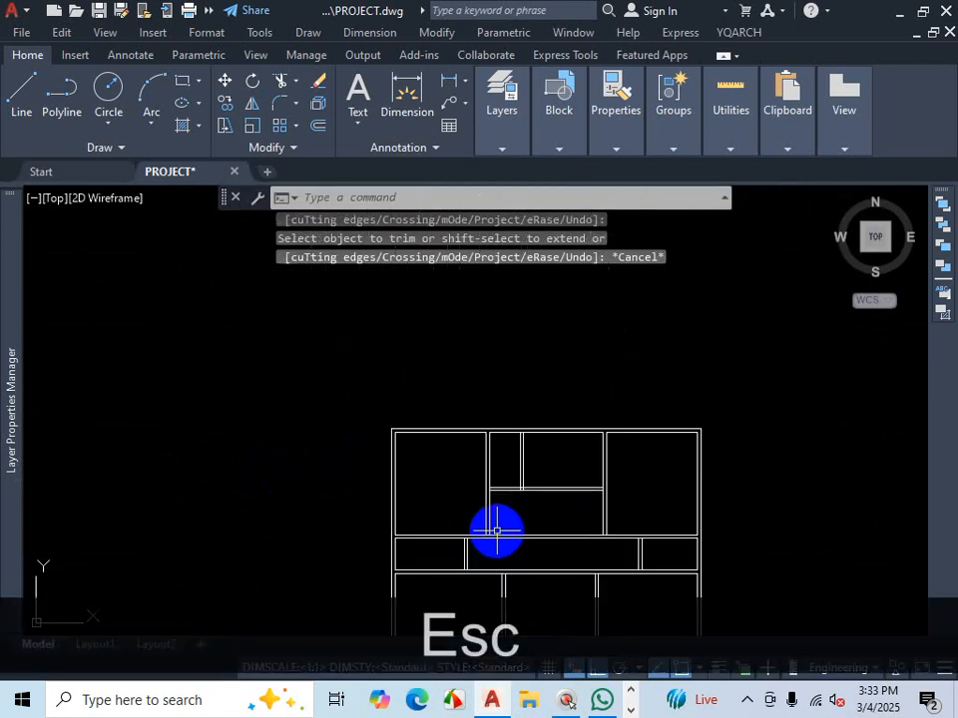
pyautogui.scroll(-5, 559, 509)
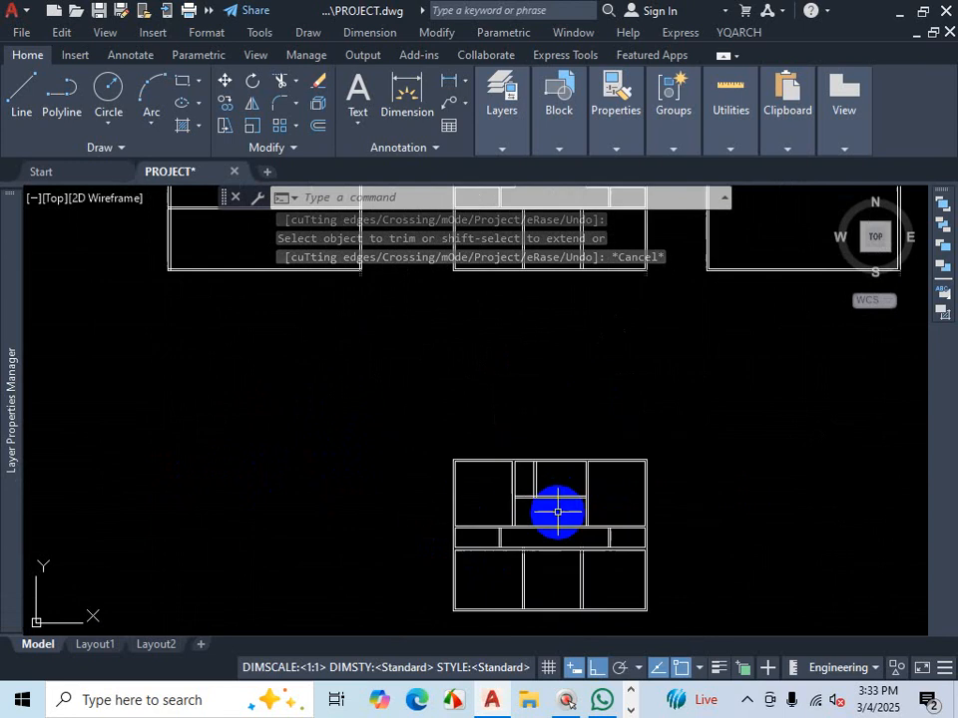